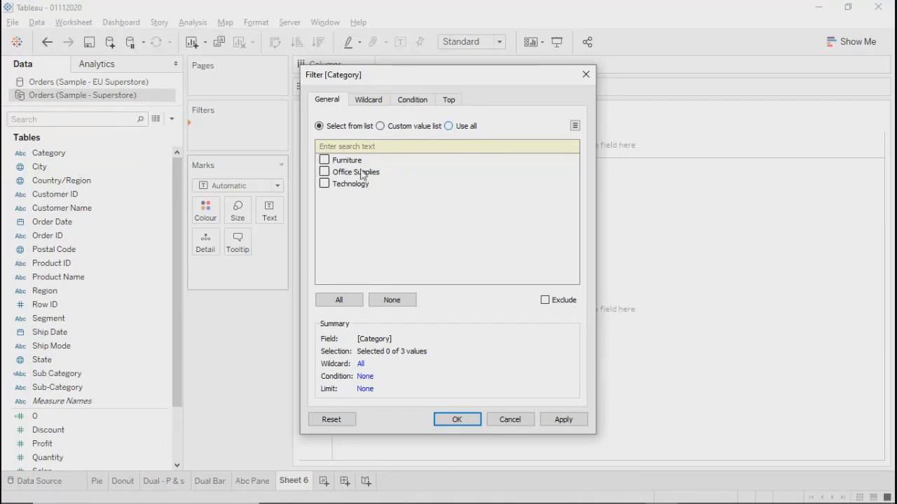
# Set the Category filter to use all values and apply it to the sheet.
pyautogui.click(449, 127)
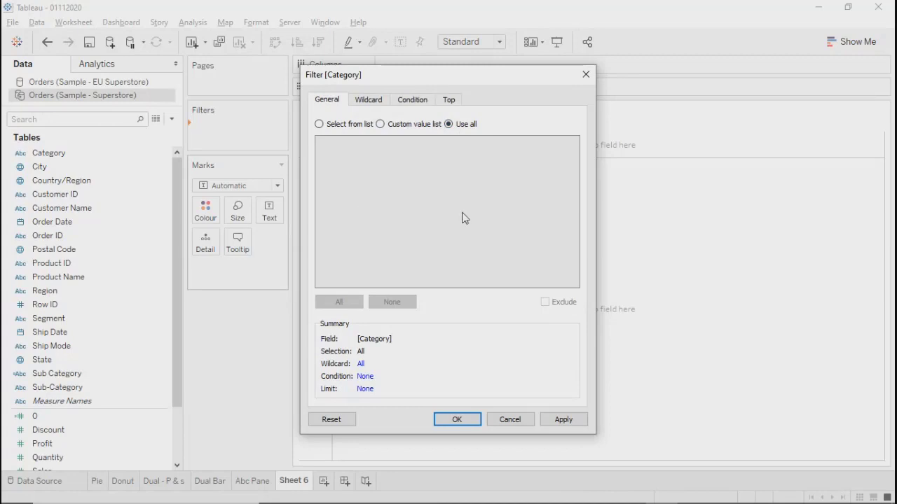
pyautogui.click(319, 124)
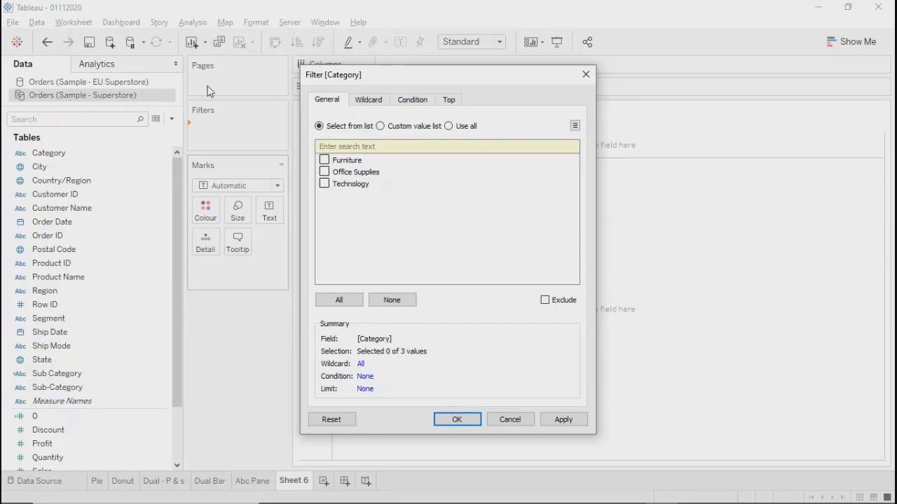
pyautogui.click(451, 126)
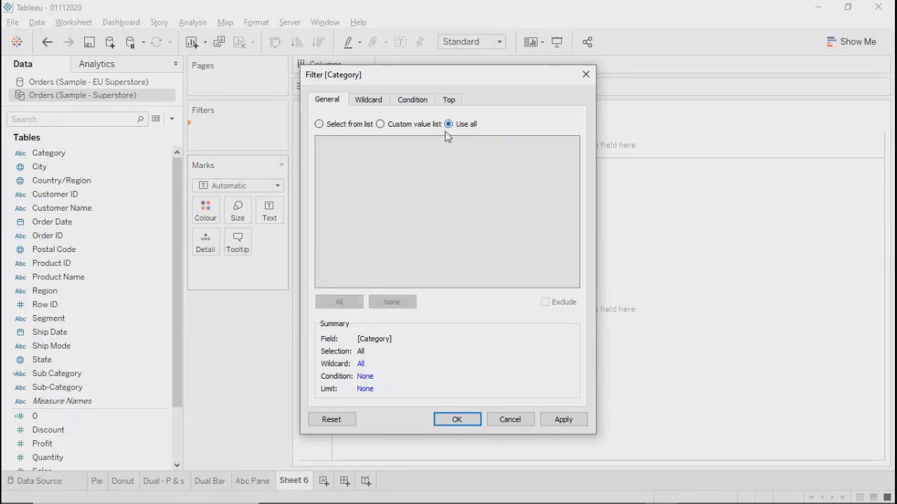
pyautogui.click(564, 419)
pyautogui.click(442, 419)
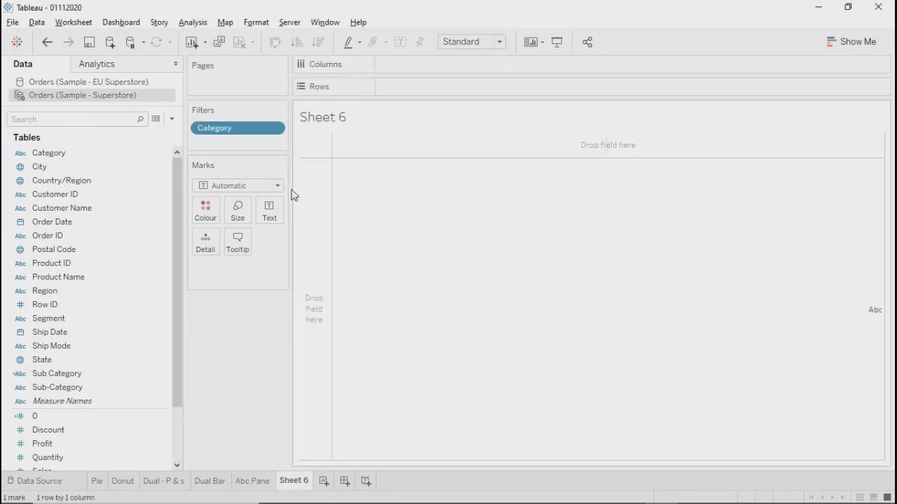
# Show the Category filter card on the sheet, look over its options, and hide the card again.
pyautogui.click(273, 130)
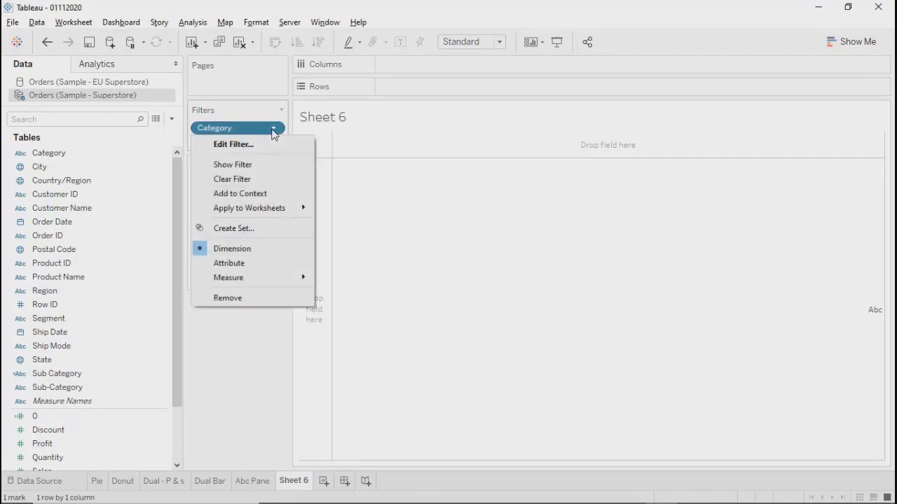
pyautogui.click(237, 164)
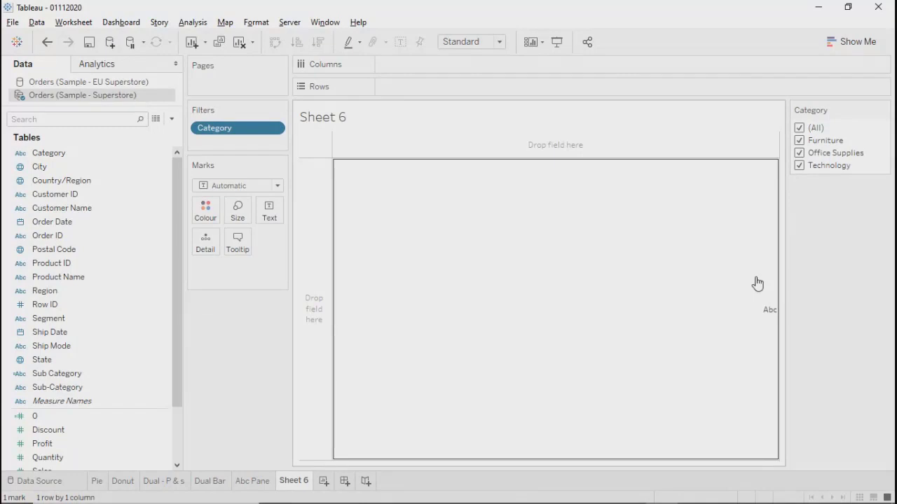
pyautogui.click(883, 110)
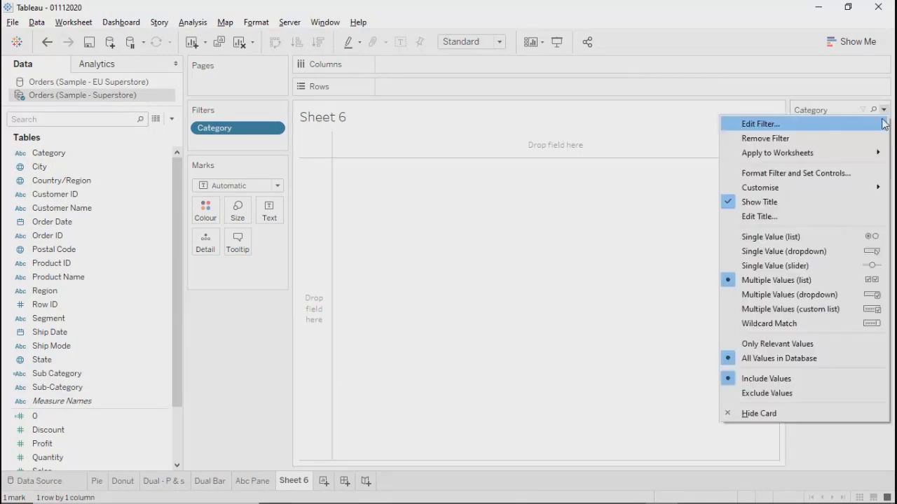
pyautogui.click(746, 415)
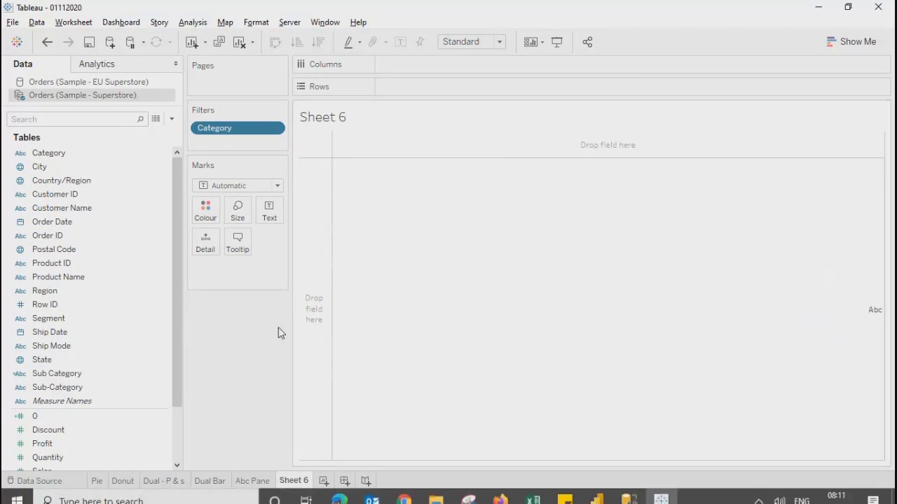
# Edit the Category filter to select from the list and exclude only Technology, and apply the change.
pyautogui.click(275, 129)
pyautogui.click(259, 148)
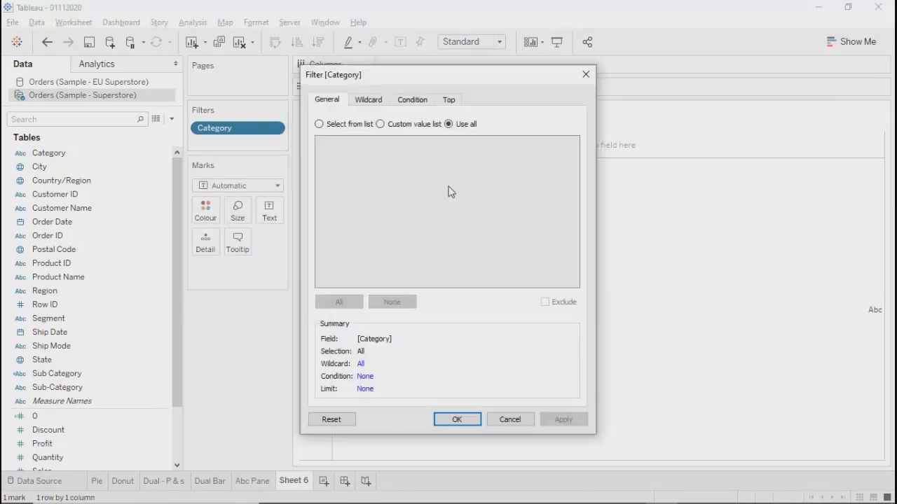
pyautogui.click(320, 124)
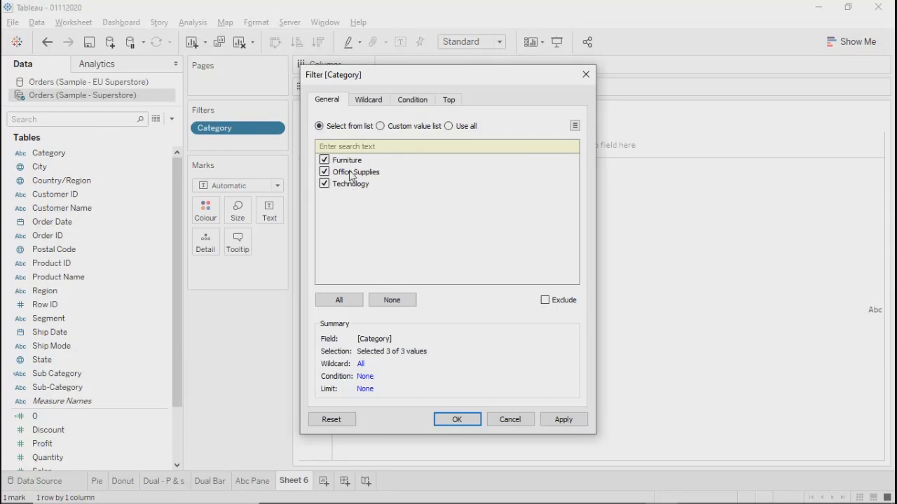
pyautogui.click(546, 302)
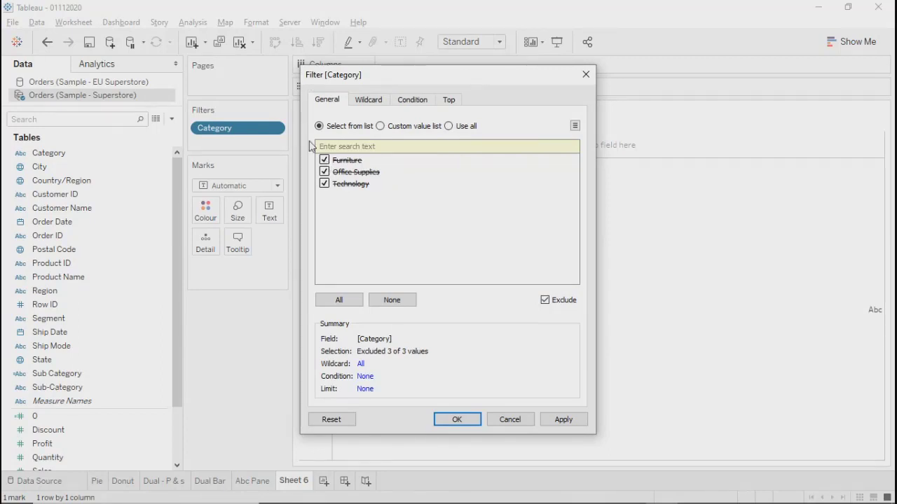
pyautogui.click(323, 159)
pyautogui.click(323, 172)
pyautogui.click(561, 420)
pyautogui.click(473, 421)
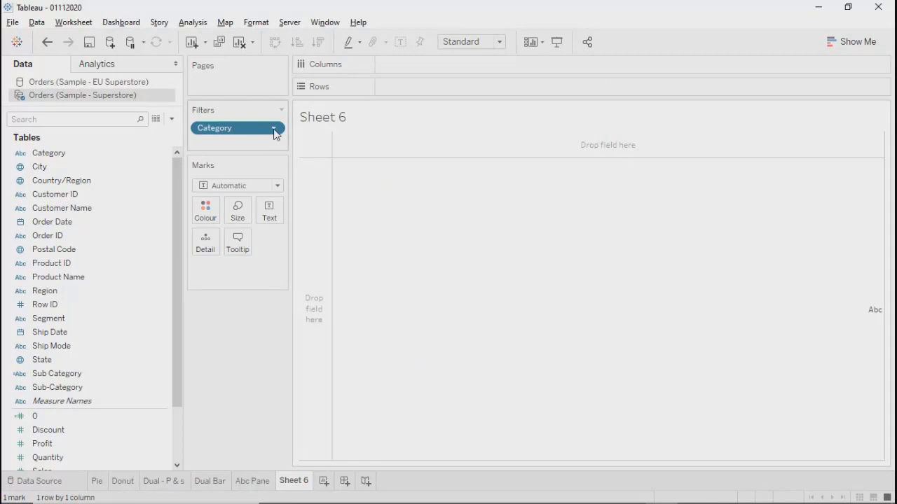
# Show the Category filter card and place the Category field on Rows.
pyautogui.click(274, 132)
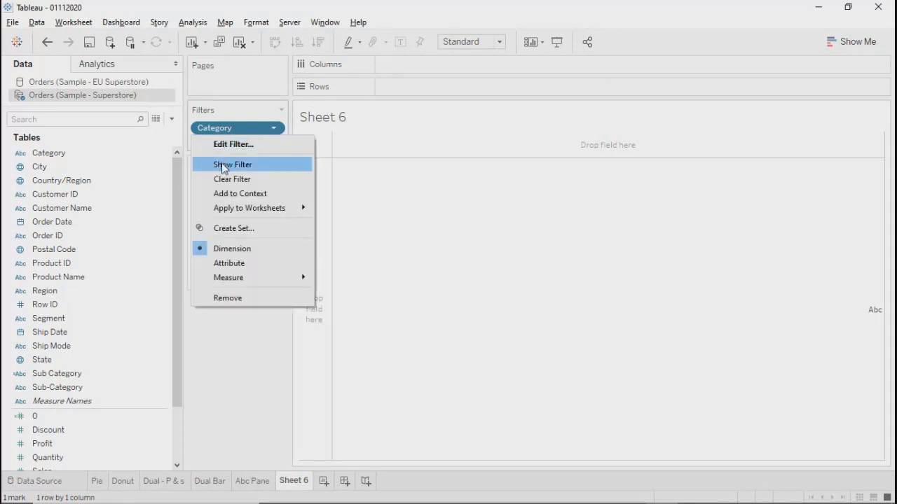
pyautogui.click(223, 167)
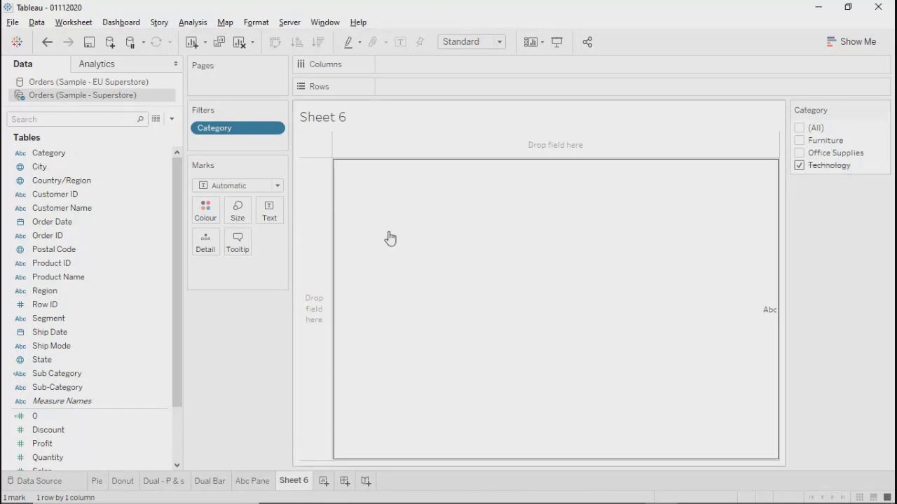
pyautogui.moveTo(53, 158); pyautogui.dragTo(389, 88)
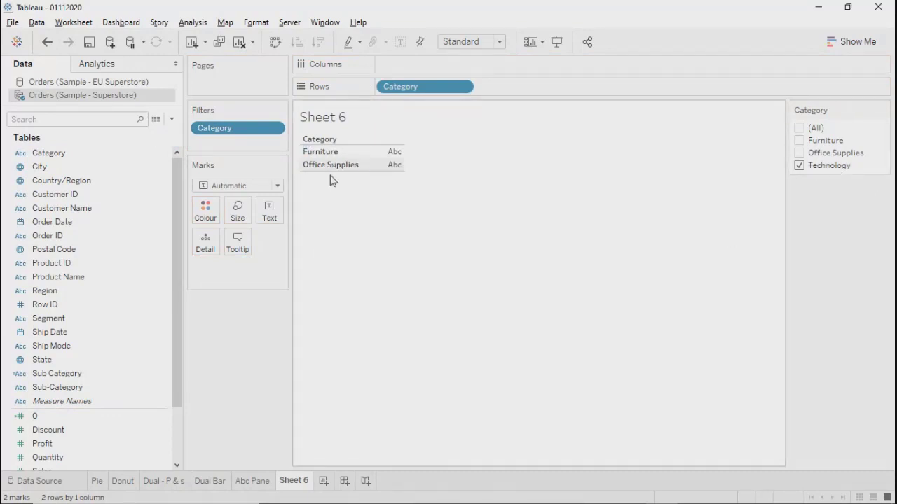
# Try excluding Office Supplies in the Category filter card, and clear the exclusions of Office Supplies and Technology.
pyautogui.click(799, 153)
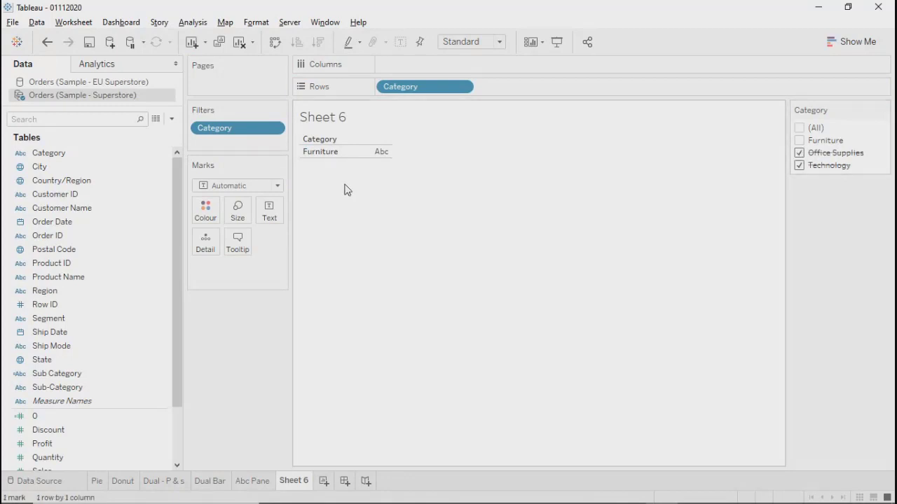
pyautogui.click(799, 152)
pyautogui.click(799, 166)
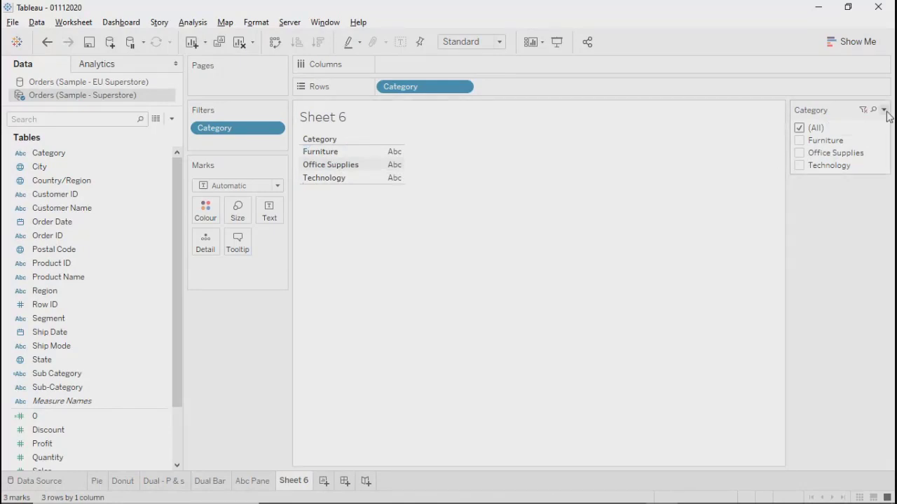
# Check the exclude setting in the Category filter's editor and switch the filter card to include values.
pyautogui.click(885, 111)
pyautogui.click(354, 210)
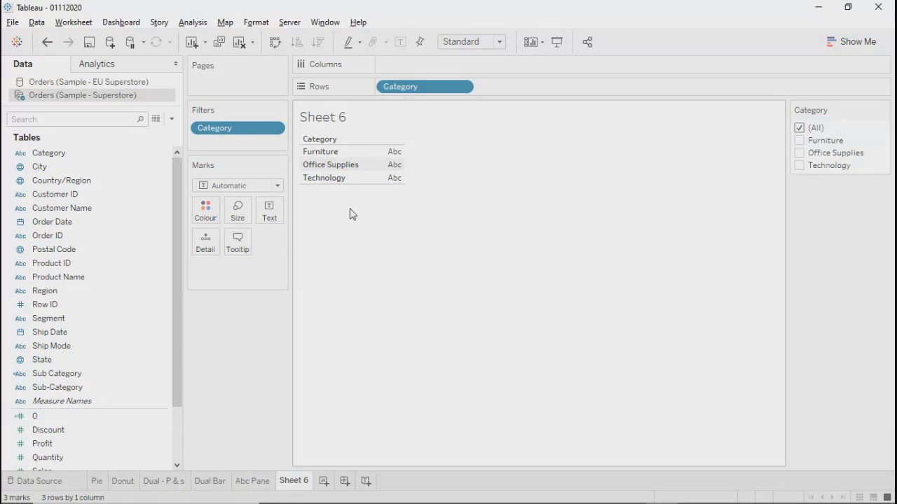
pyautogui.click(271, 129)
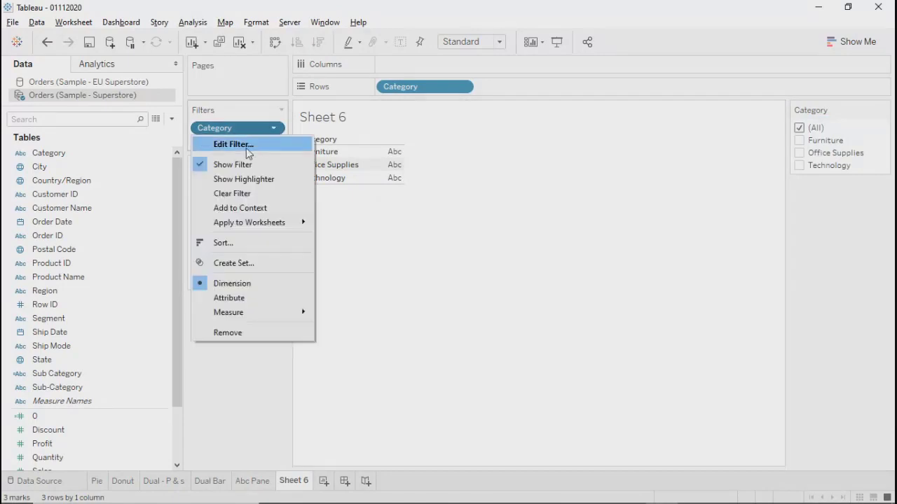
pyautogui.click(245, 147)
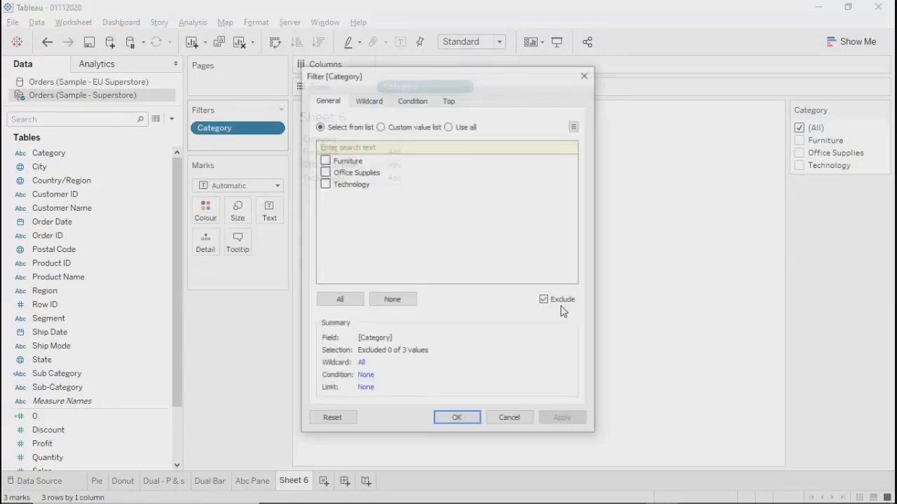
pyautogui.click(579, 82)
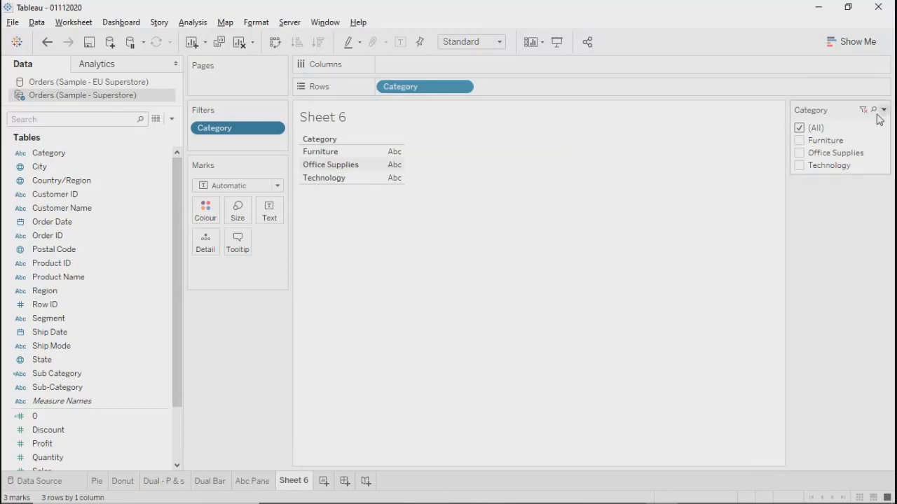
pyautogui.click(885, 110)
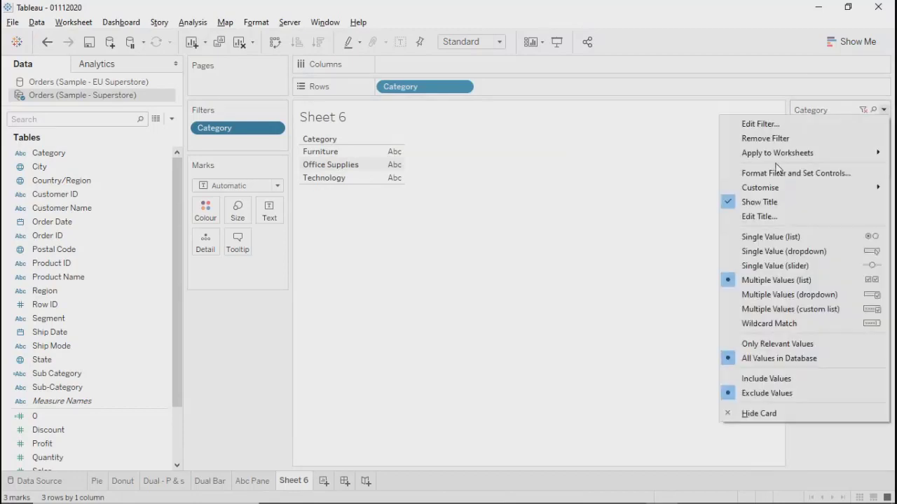
pyautogui.click(756, 384)
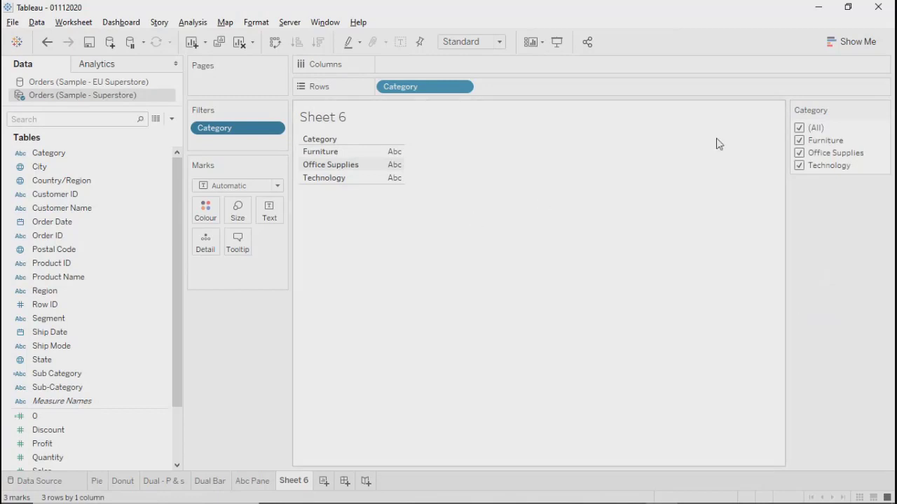
# Filter out Technology and Office Supplies in the Category filter card, and include both again.
pyautogui.click(799, 166)
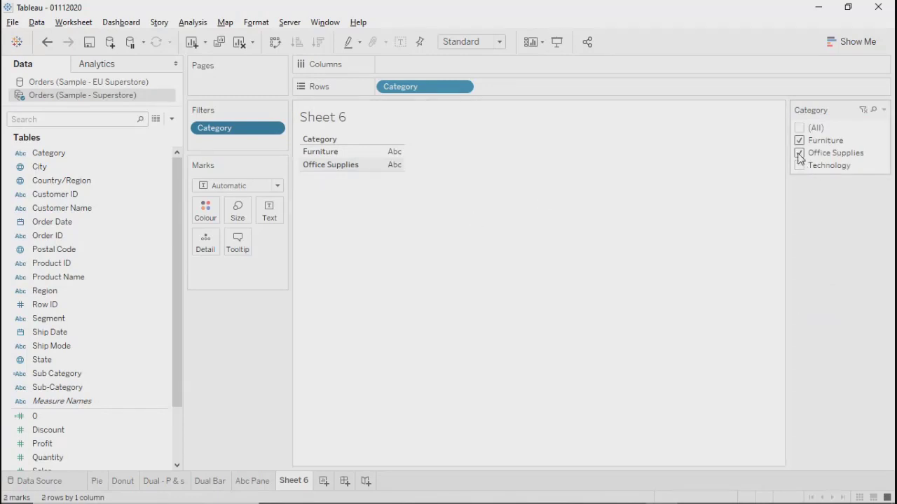
pyautogui.click(799, 153)
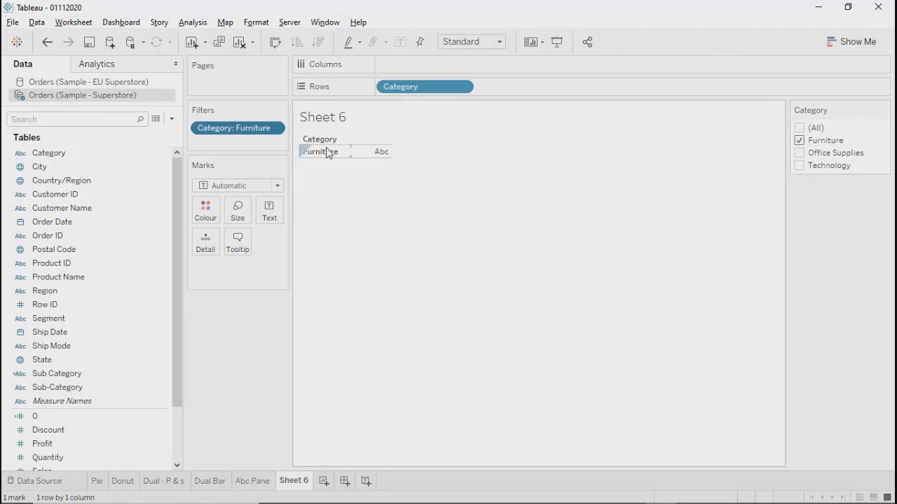
pyautogui.click(800, 154)
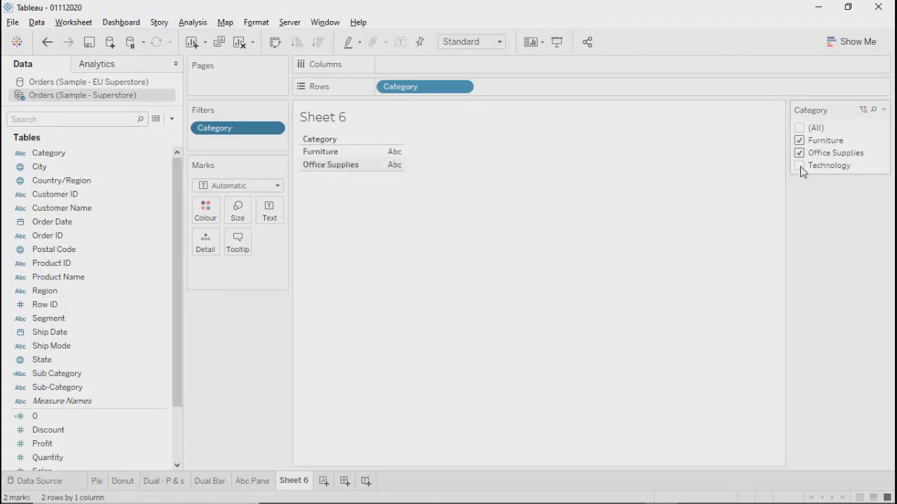
pyautogui.click(800, 166)
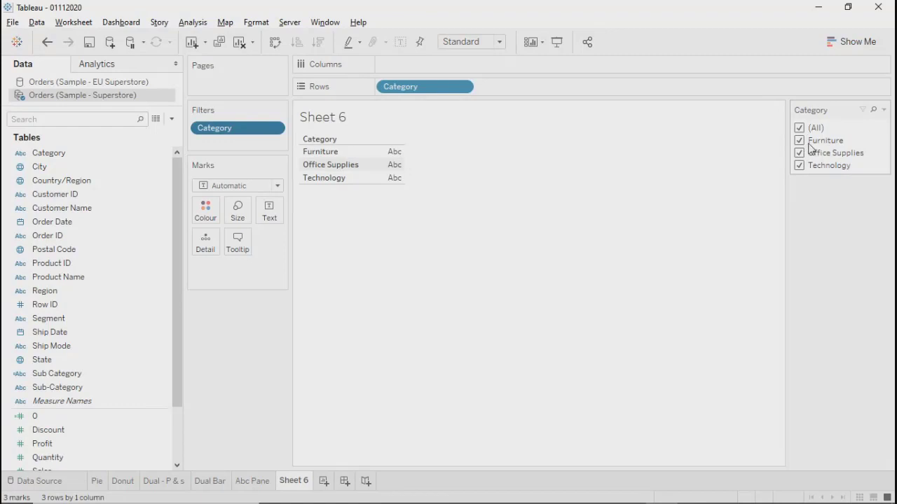
# Examine the include and exclude options of the Category filter card and the Wildcard matching options in the filter's editor.
pyautogui.click(884, 110)
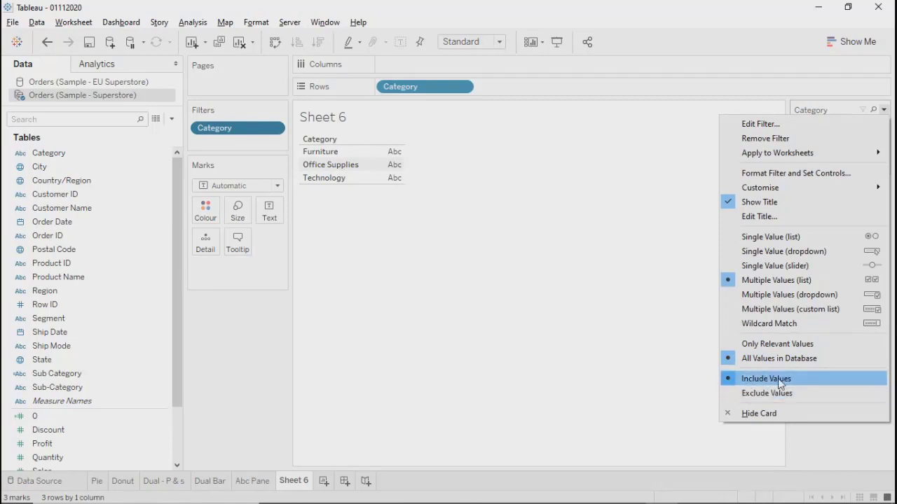
pyautogui.click(755, 392)
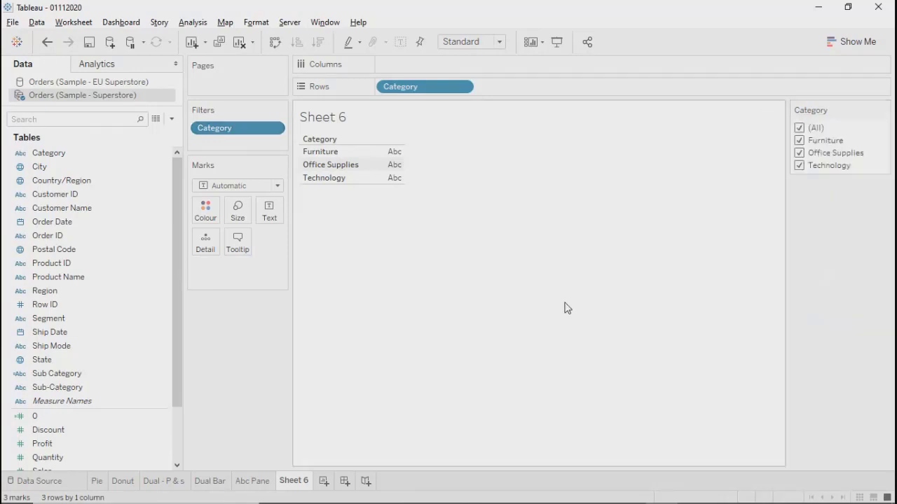
pyautogui.click(274, 130)
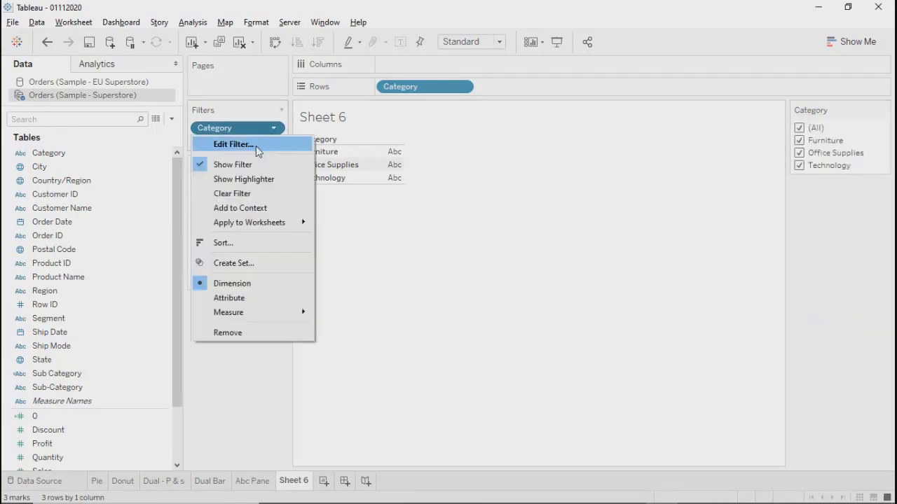
pyautogui.click(254, 146)
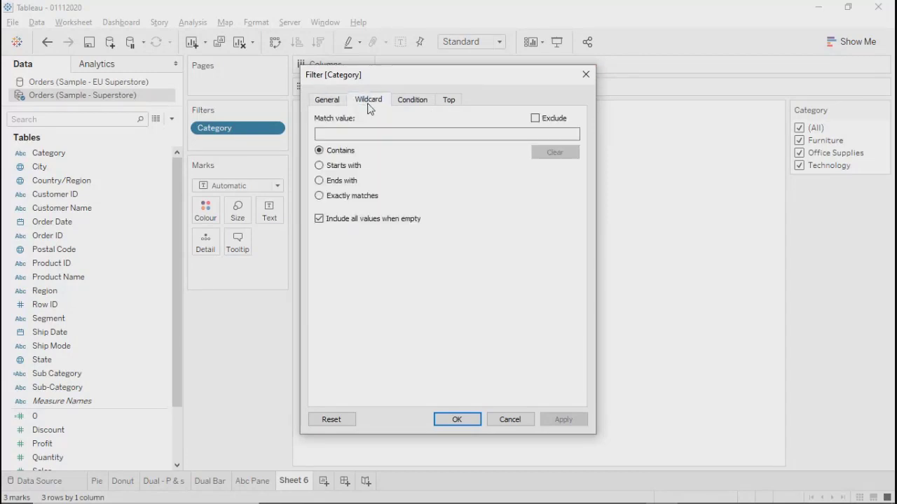
pyautogui.click(370, 135)
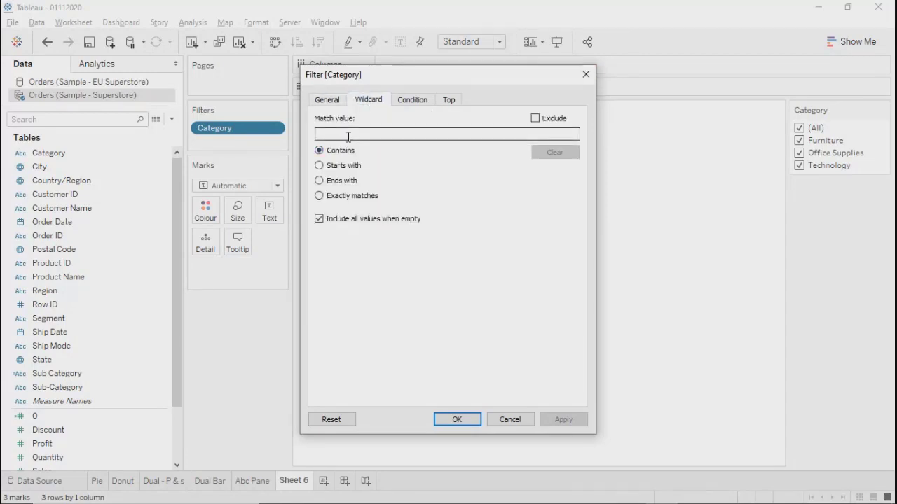
pyautogui.moveTo(426, 82); pyautogui.dragTo(470, 80)
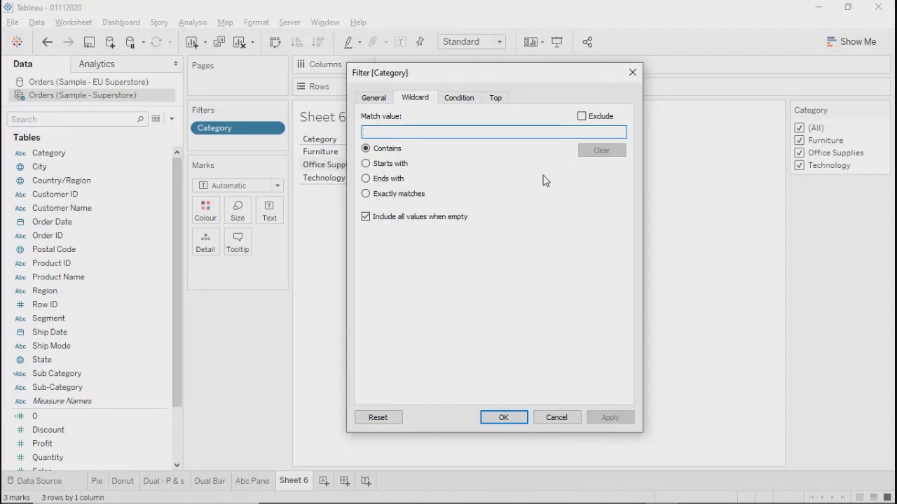
pyautogui.click(632, 73)
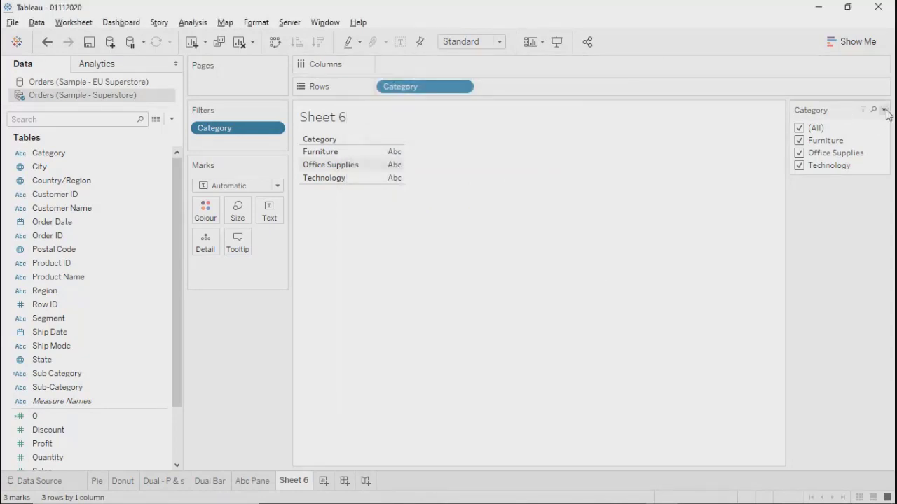
# Switch the Category filter card to Wildcard Match and filter the categories by "fur".
pyautogui.click(884, 110)
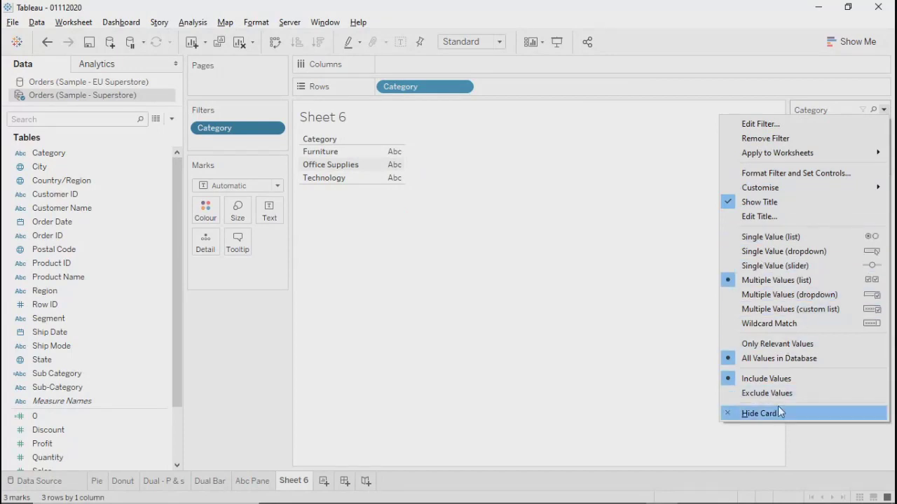
pyautogui.moveTo(777, 189)
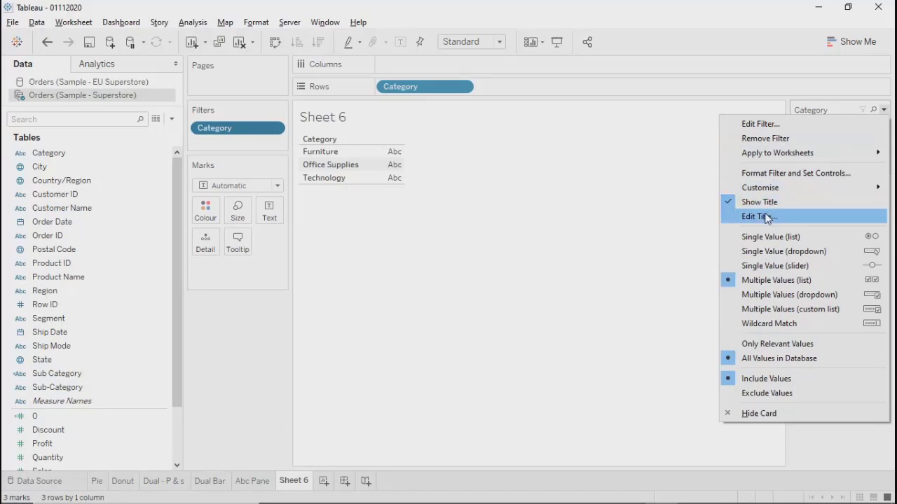
pyautogui.click(774, 326)
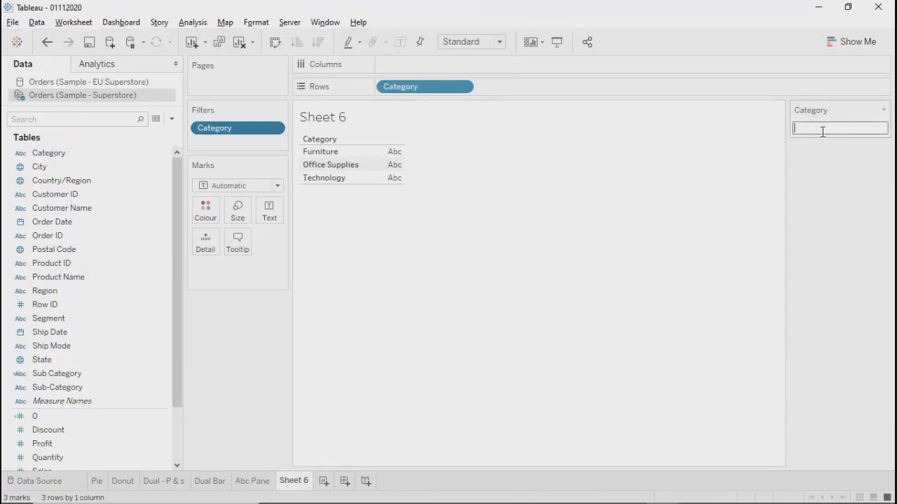
pyautogui.write('fur')
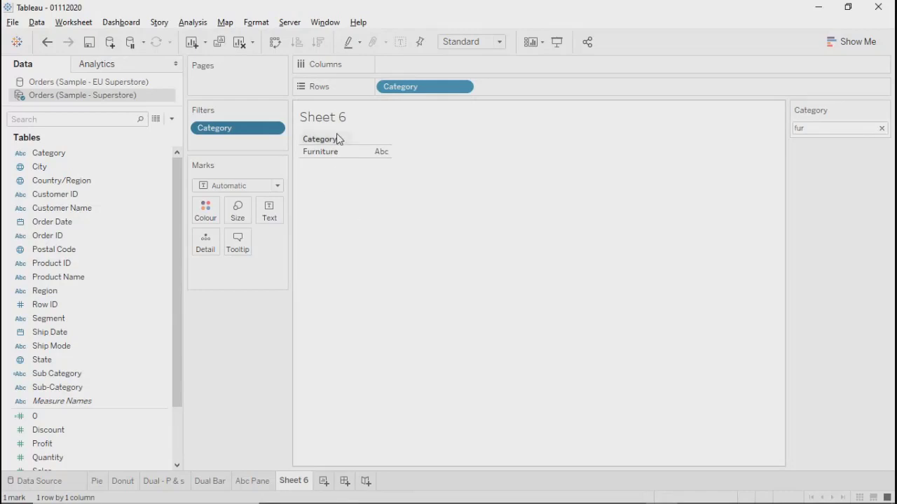
# Replace the wildcard text in the Category filter card with "t", keeping the card as Wildcard Match.
pyautogui.doubleClick(818, 126)
pyautogui.press('BackSpace')
pyautogui.write('t')
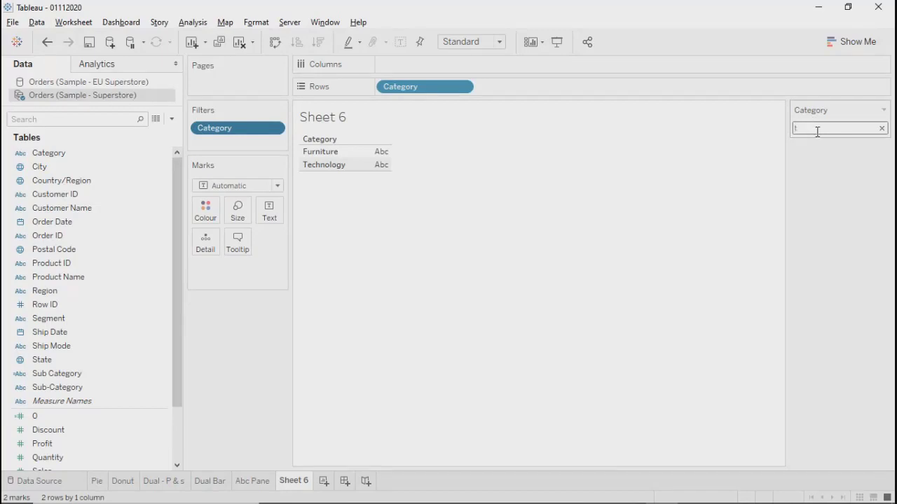
pyautogui.click(883, 110)
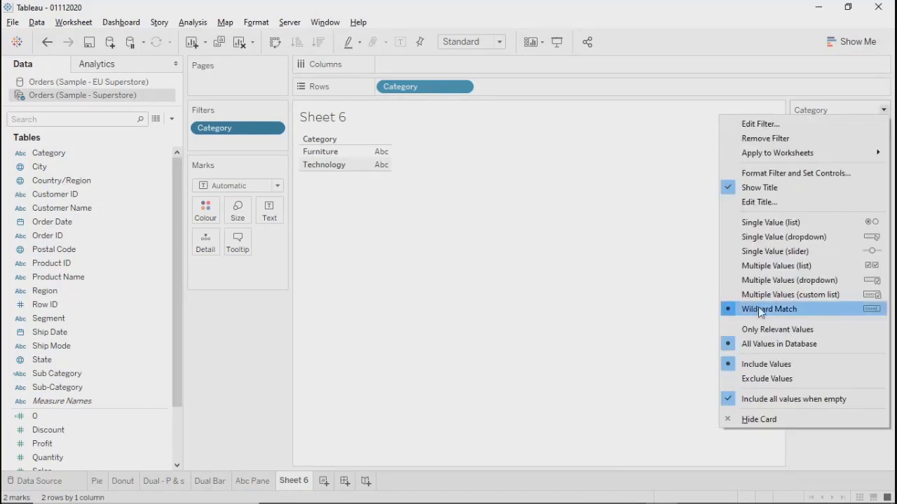
pyautogui.click(782, 309)
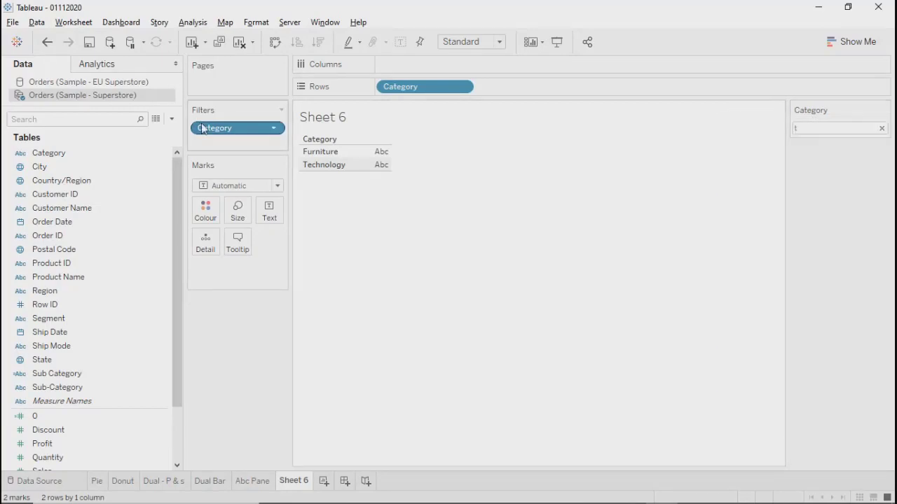
# Open the Category filter for editing and apply the Starts with option to the wildcard value "t".
pyautogui.click(274, 128)
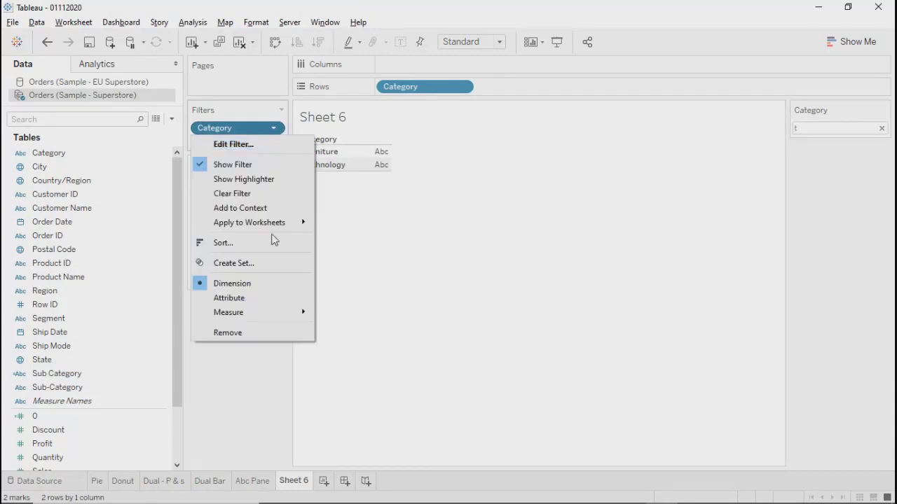
pyautogui.click(237, 145)
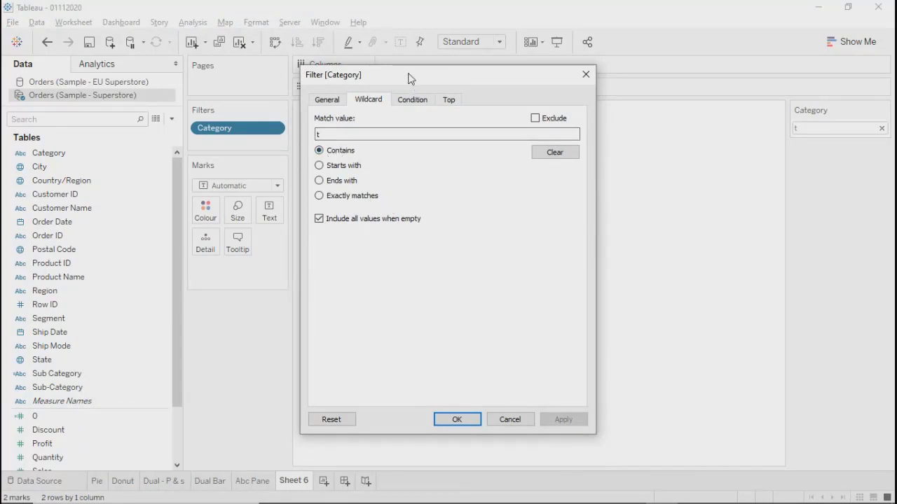
pyautogui.moveTo(408, 77); pyautogui.dragTo(567, 55)
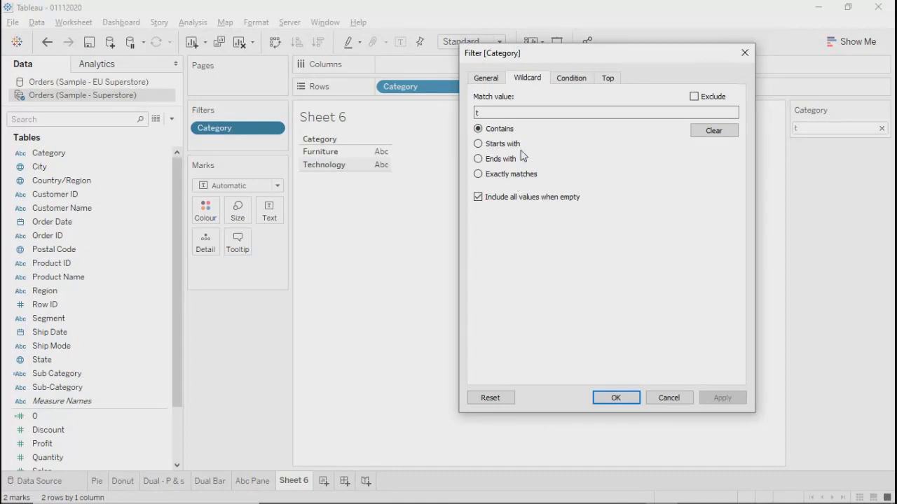
pyautogui.click(479, 145)
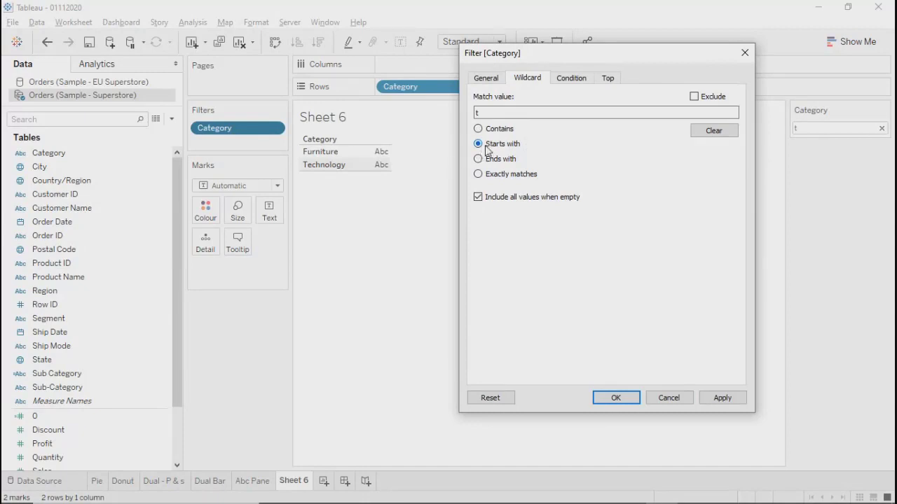
pyautogui.click(483, 114)
pyautogui.click(725, 399)
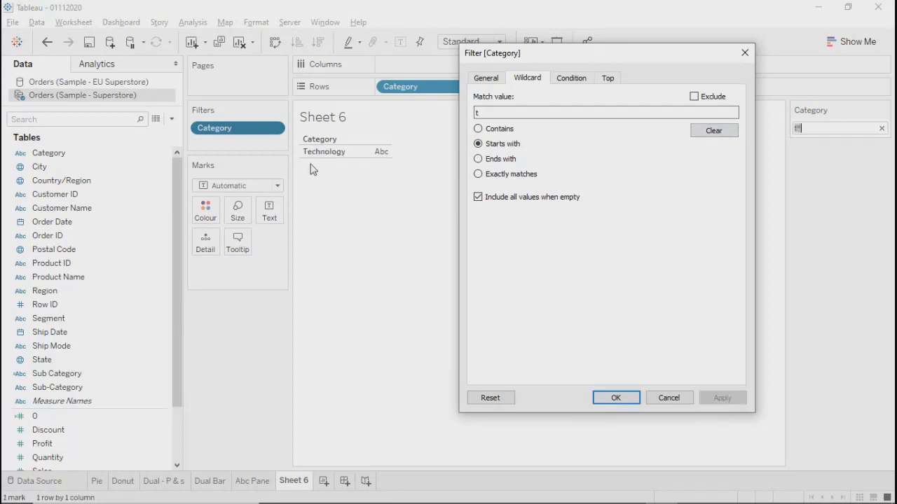
# Apply the Ends with option to the wildcard value "t", and then try Exactly matches the same way.
pyautogui.click(478, 159)
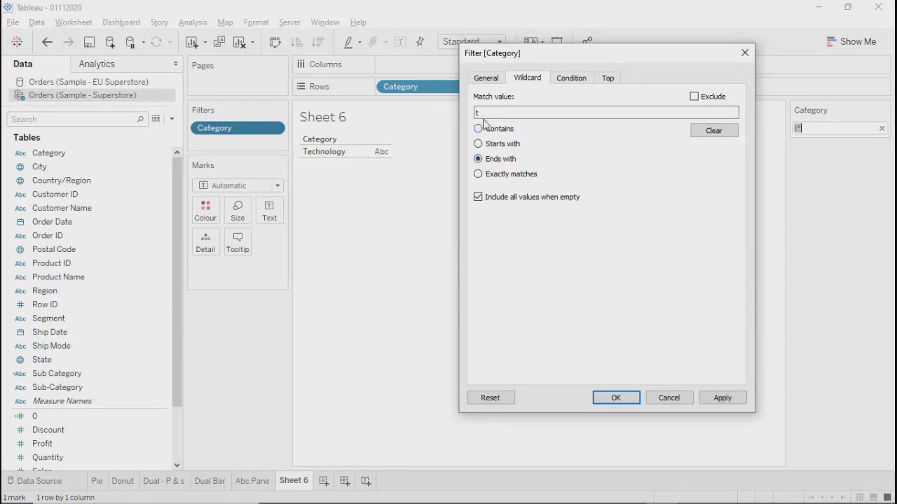
pyautogui.click(725, 398)
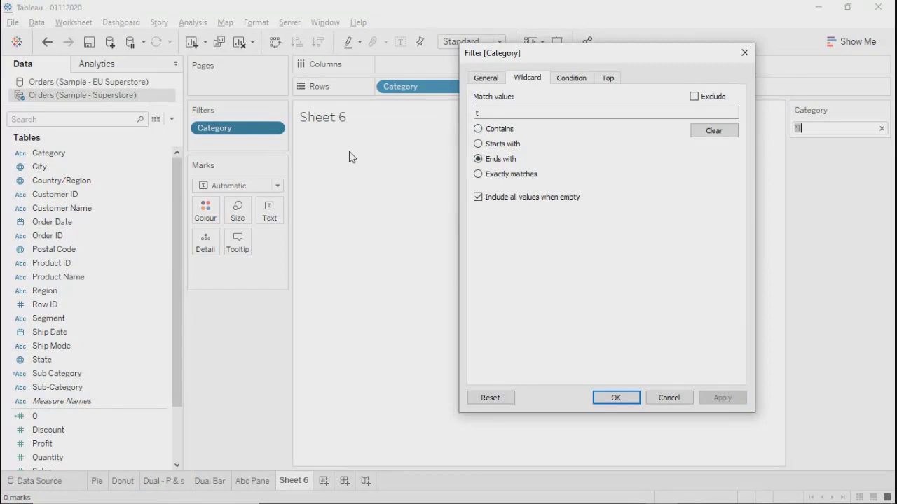
pyautogui.click(478, 174)
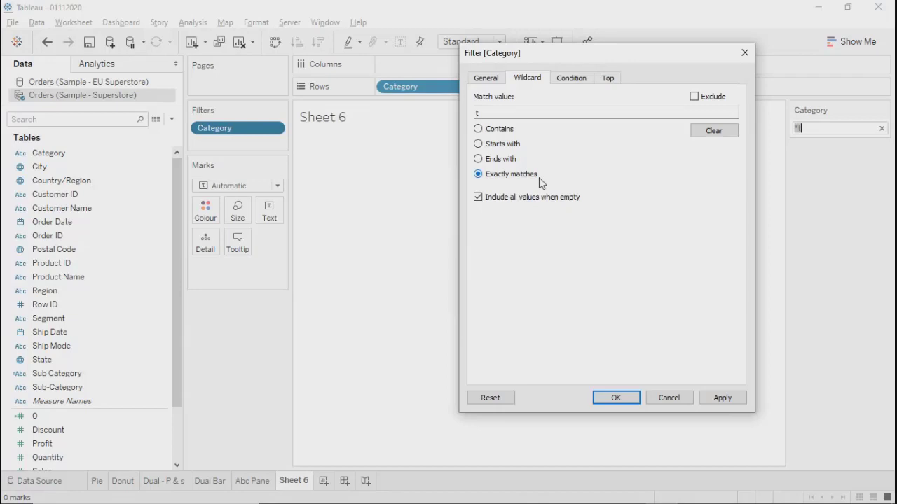
pyautogui.click(725, 399)
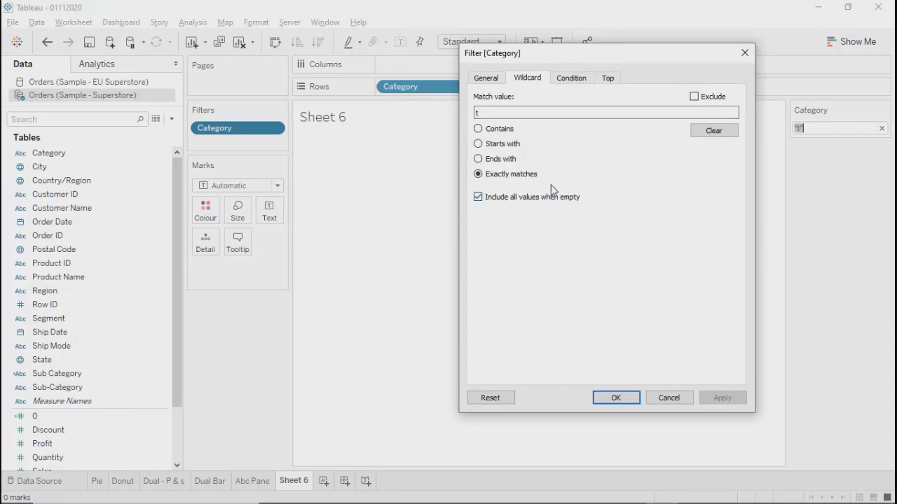
# Clear the wildcard match value of the Category filter, apply the change and close the editor.
pyautogui.click(491, 115)
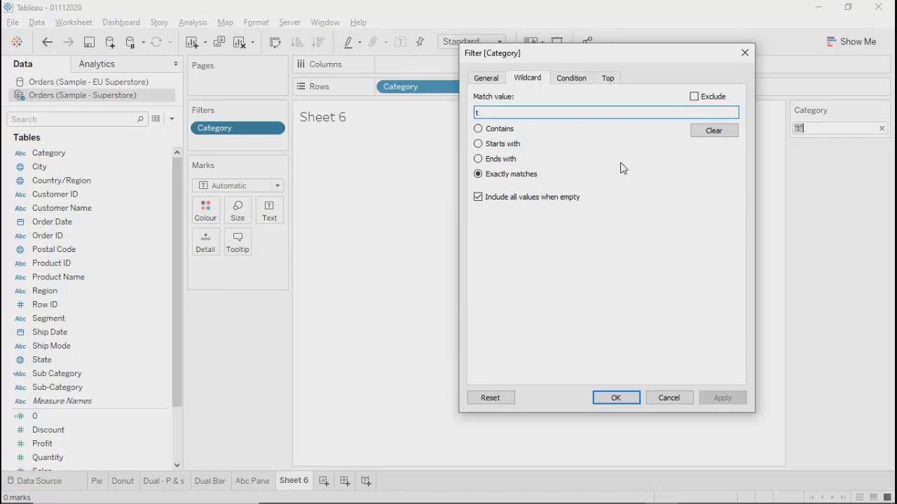
pyautogui.click(716, 132)
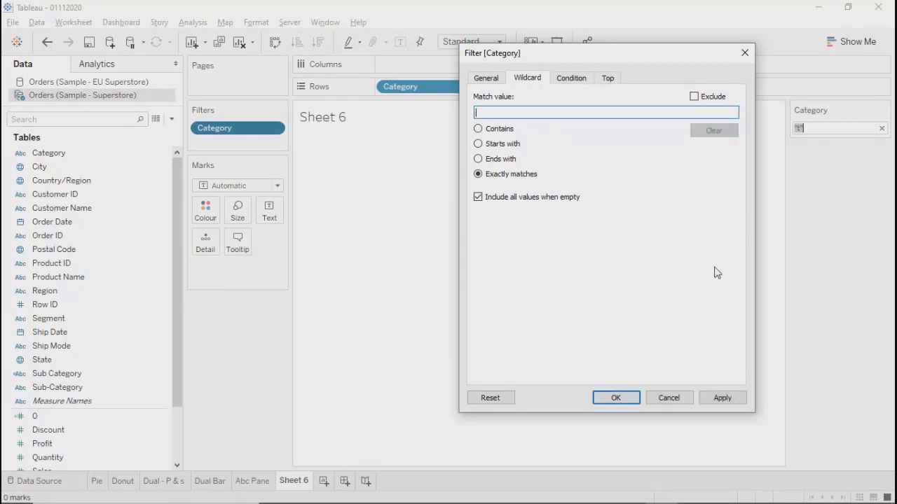
pyautogui.click(721, 397)
pyautogui.click(618, 398)
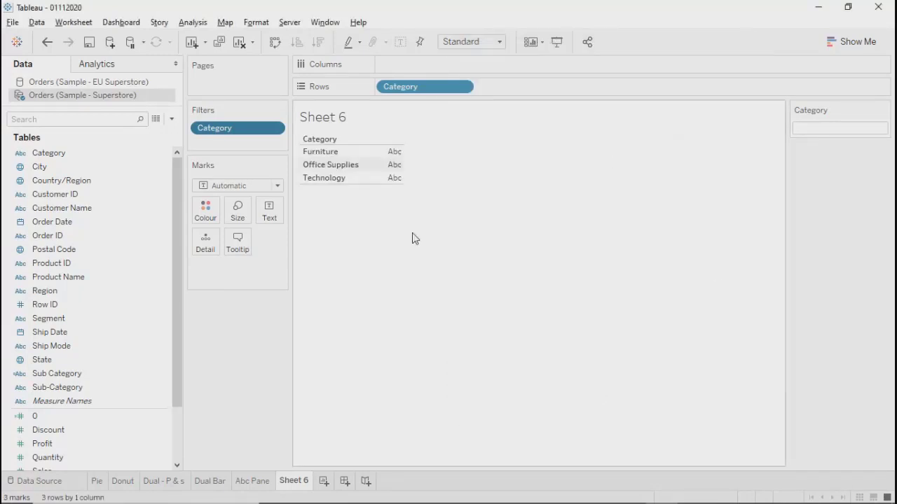
# Reopen the Category filter for editing and set its general selection mode to Select from list.
pyautogui.click(273, 128)
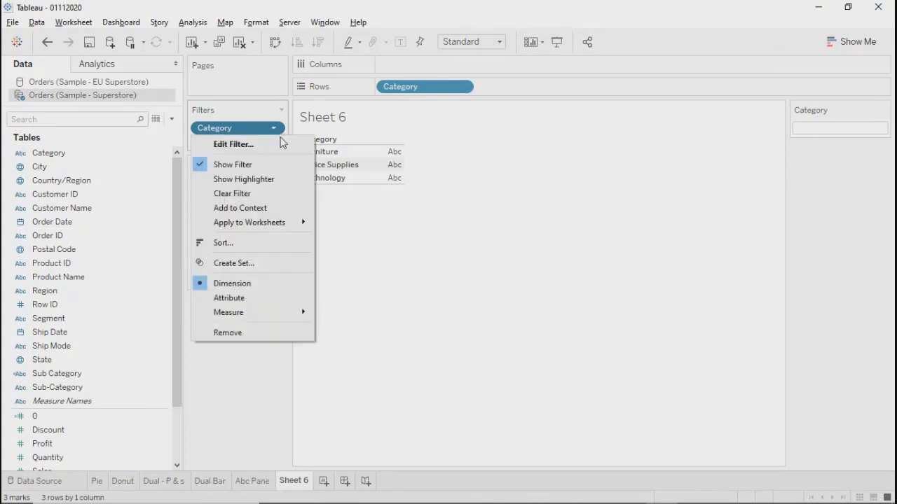
pyautogui.click(250, 145)
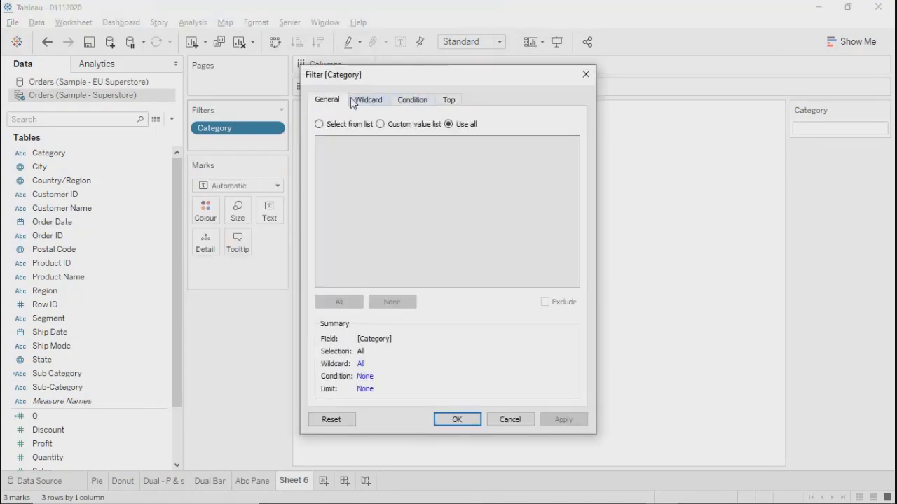
pyautogui.moveTo(392, 82); pyautogui.dragTo(621, 55)
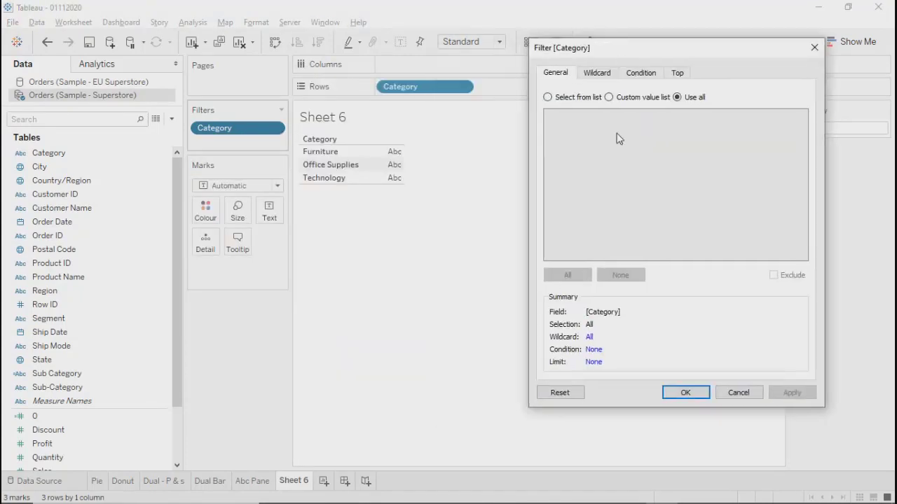
pyautogui.click(547, 97)
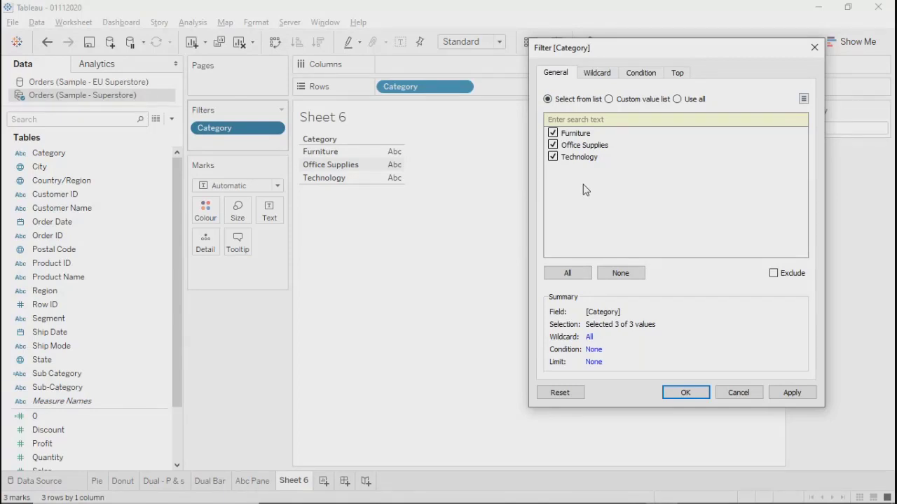
pyautogui.moveTo(654, 51); pyautogui.dragTo(637, 61)
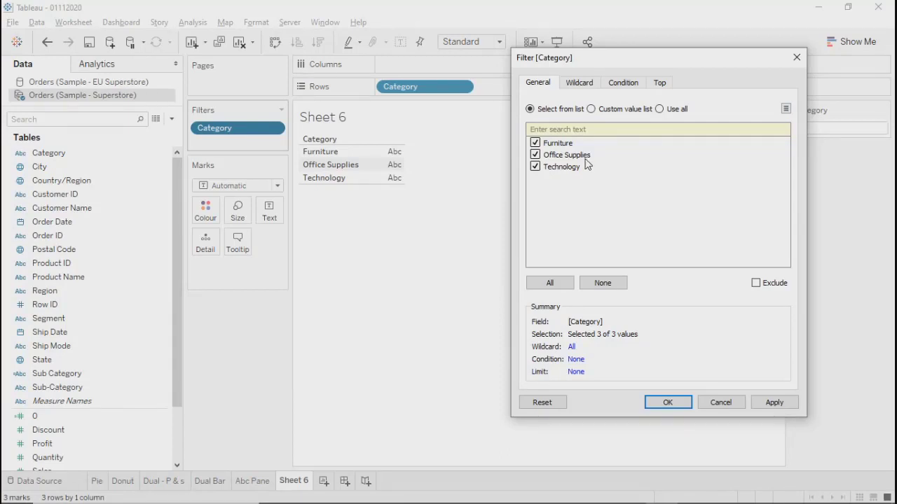
# Set the Category filter's condition to By field, using the count of City.
pyautogui.click(565, 85)
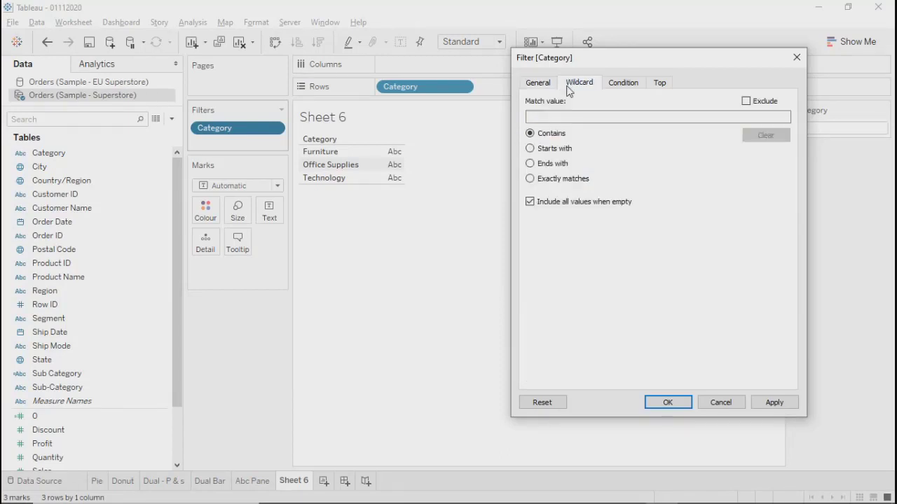
pyautogui.click(616, 87)
pyautogui.moveTo(628, 65); pyautogui.dragTo(579, 64)
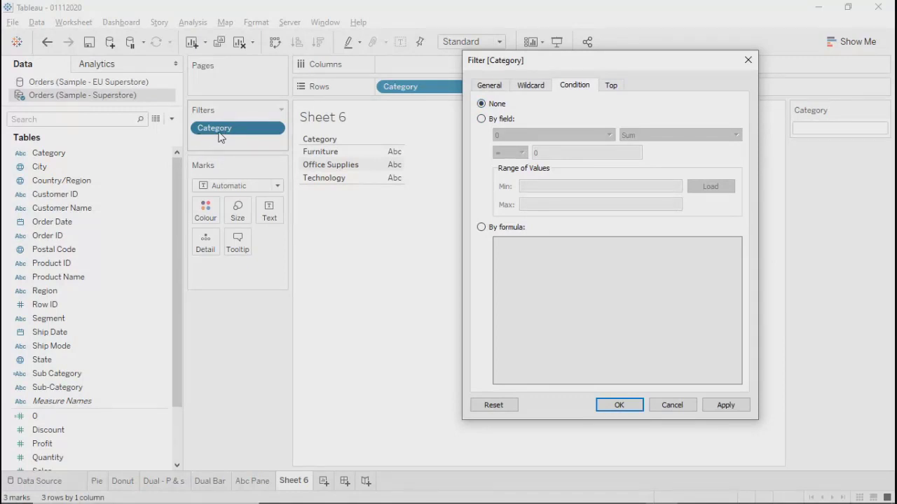
pyautogui.click(482, 119)
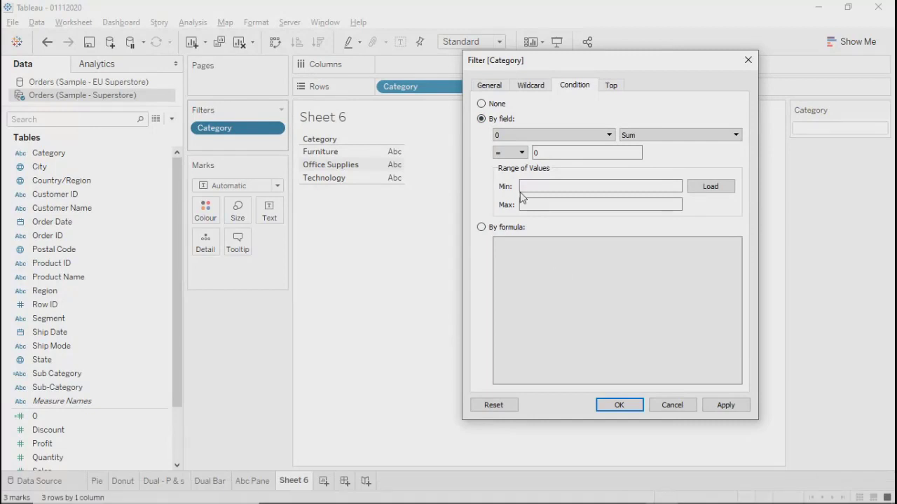
pyautogui.click(550, 138)
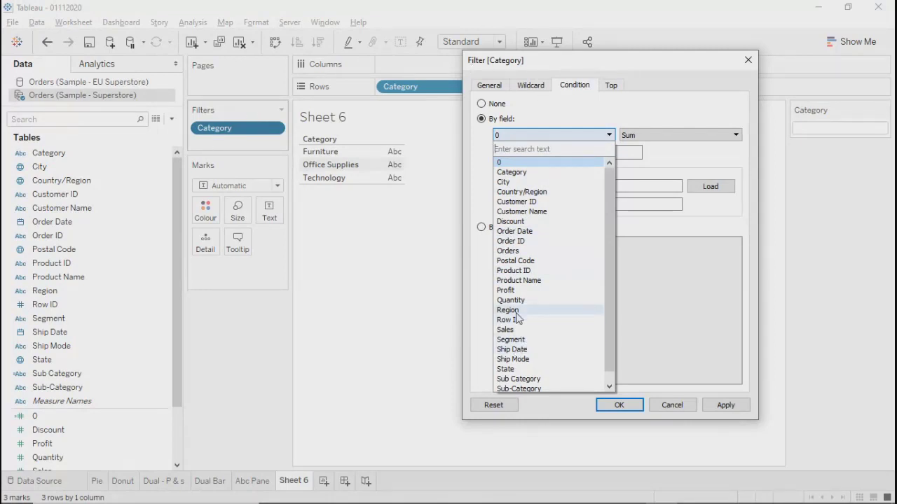
pyautogui.click(509, 182)
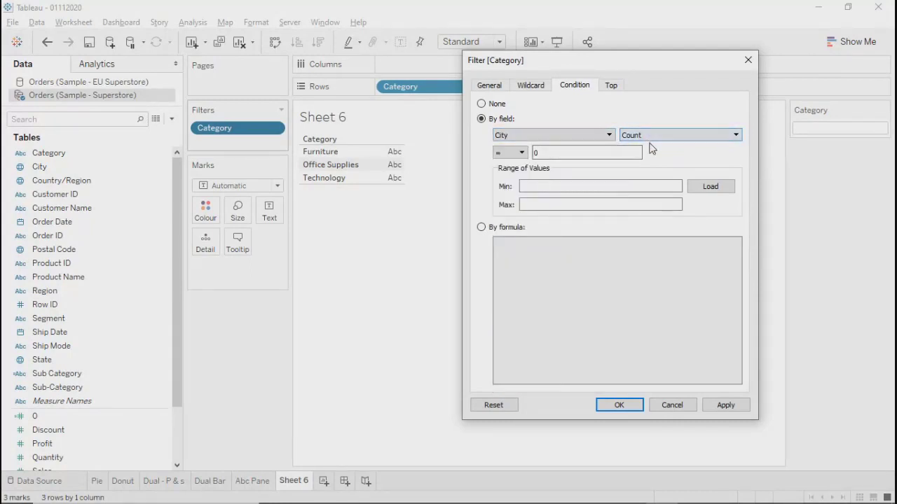
# Set the Category filter's by-field condition to sum of Sales less than 1,000.
pyautogui.click(589, 136)
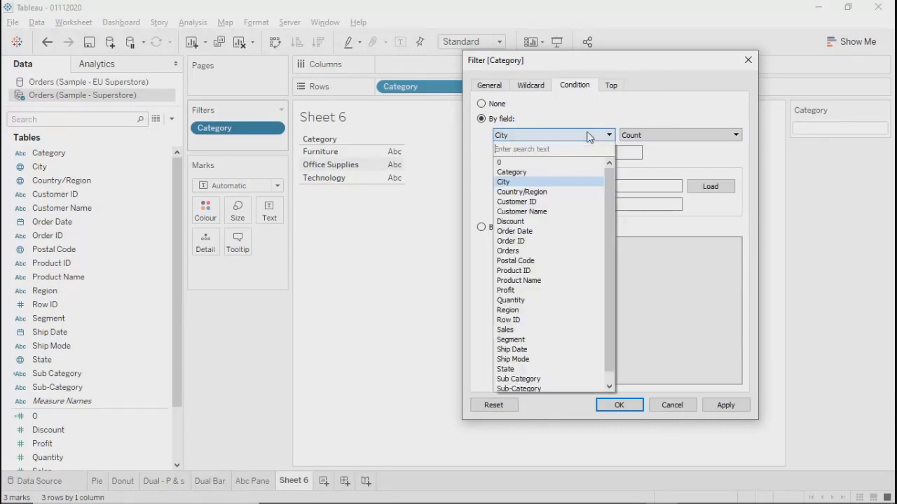
pyautogui.scroll(-1, 539, 345)
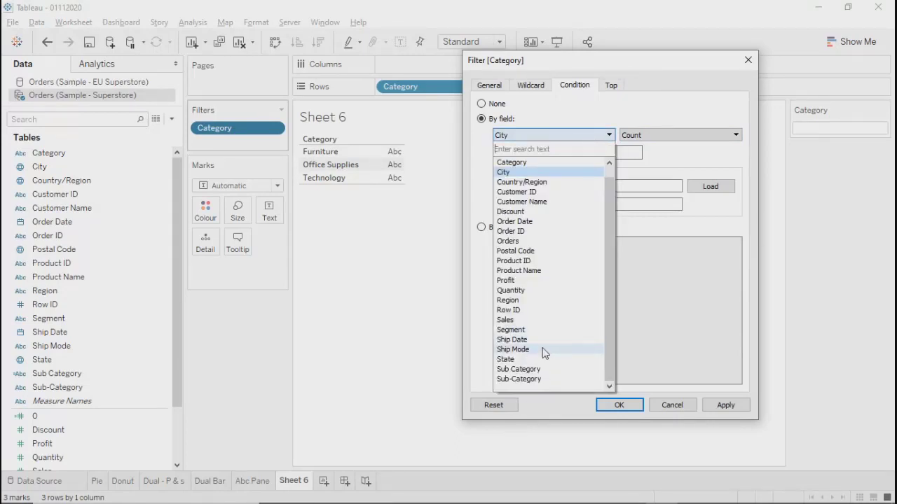
pyautogui.click(505, 319)
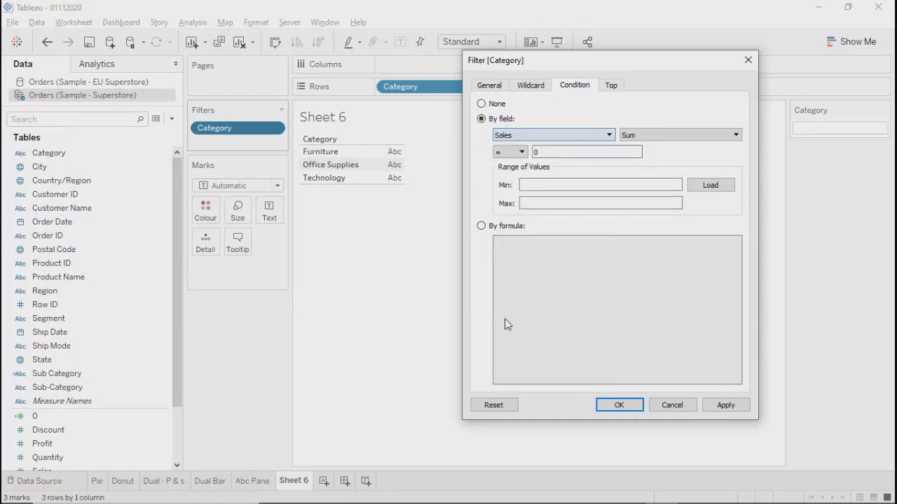
pyautogui.click(521, 151)
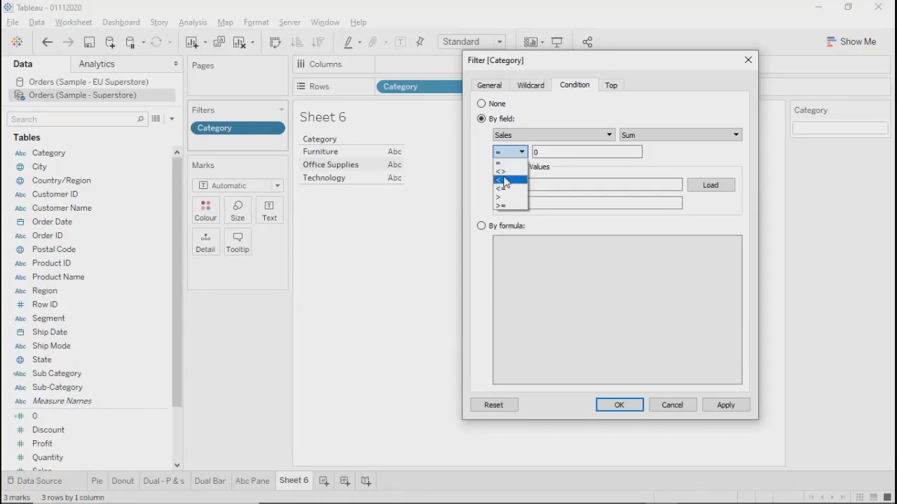
pyautogui.click(504, 180)
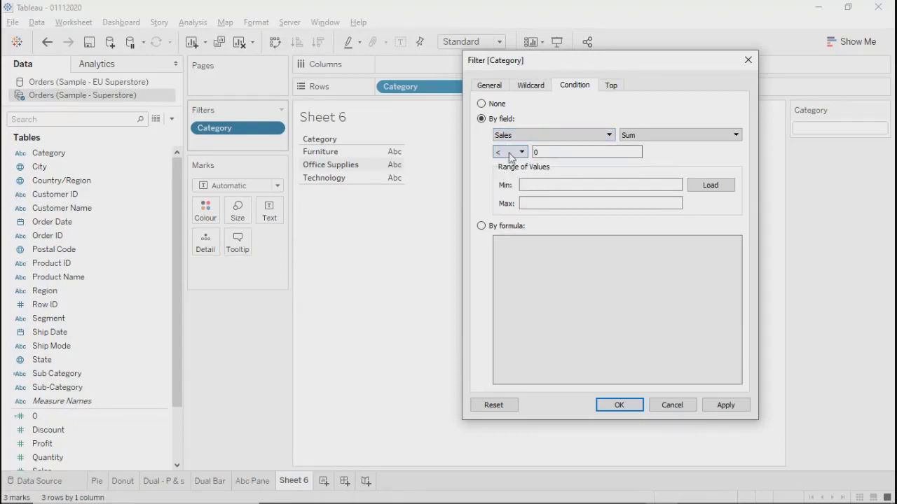
pyautogui.click(562, 152)
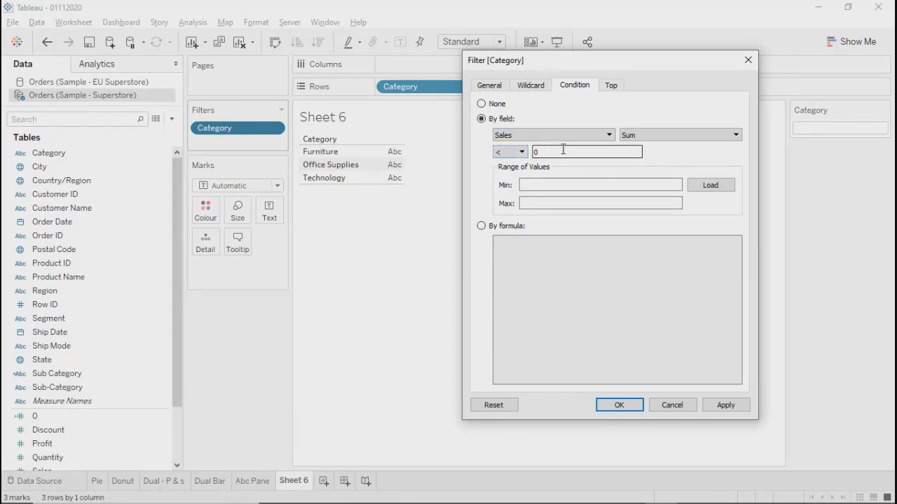
pyautogui.press('BackSpace')
pyautogui.write('1000')
# Change the condition's comparison to greater than (>) and load the range of values for Sales.
pyautogui.click(517, 152)
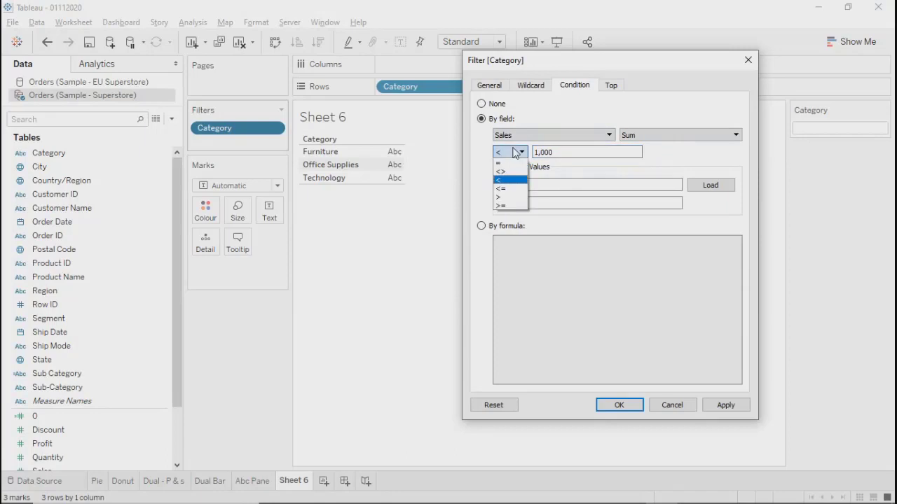
pyautogui.click(508, 198)
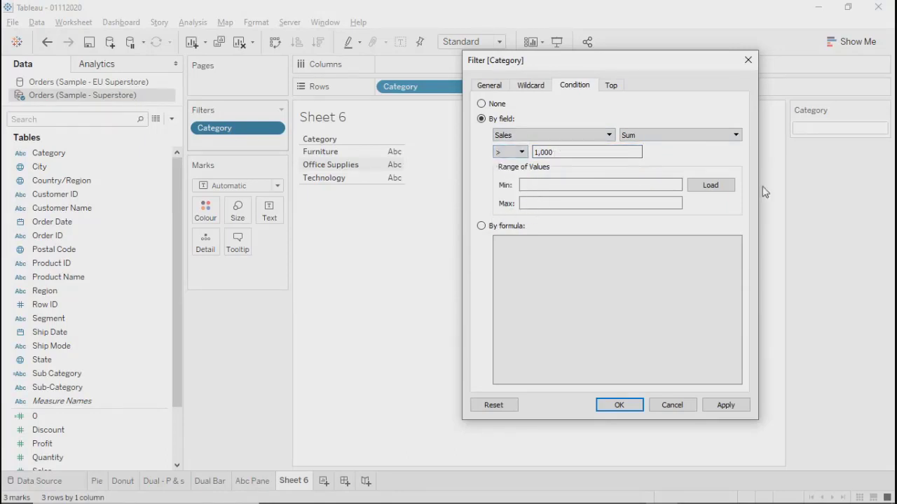
pyautogui.click(713, 186)
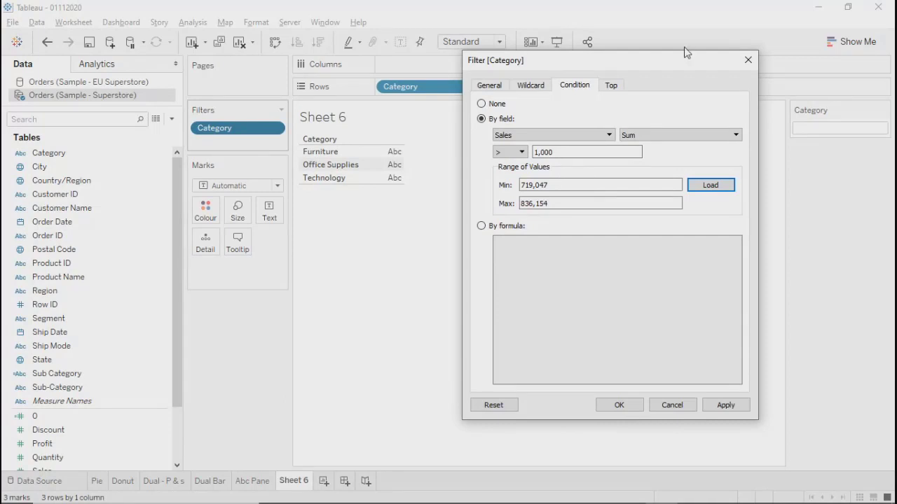
# Try a by-field limit of Bottom 10 by sum of Sales on the Category filter, then cancel the filter edits.
pyautogui.click(609, 91)
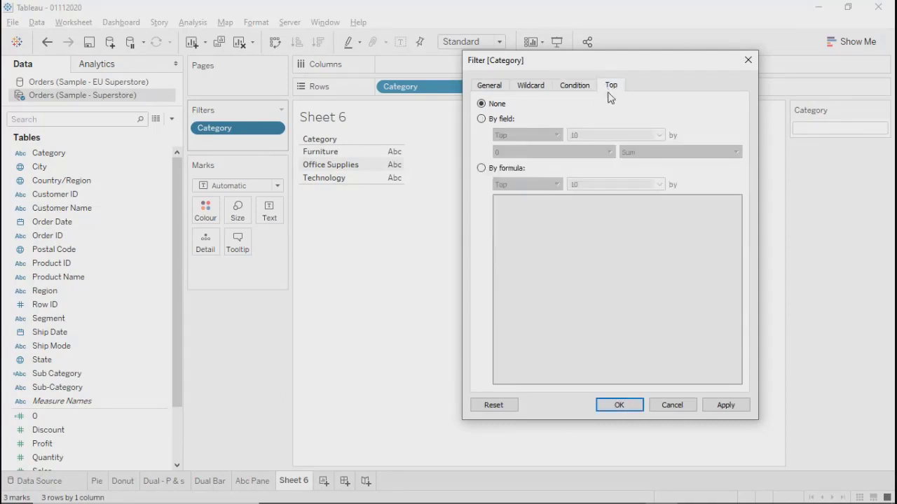
pyautogui.click(481, 119)
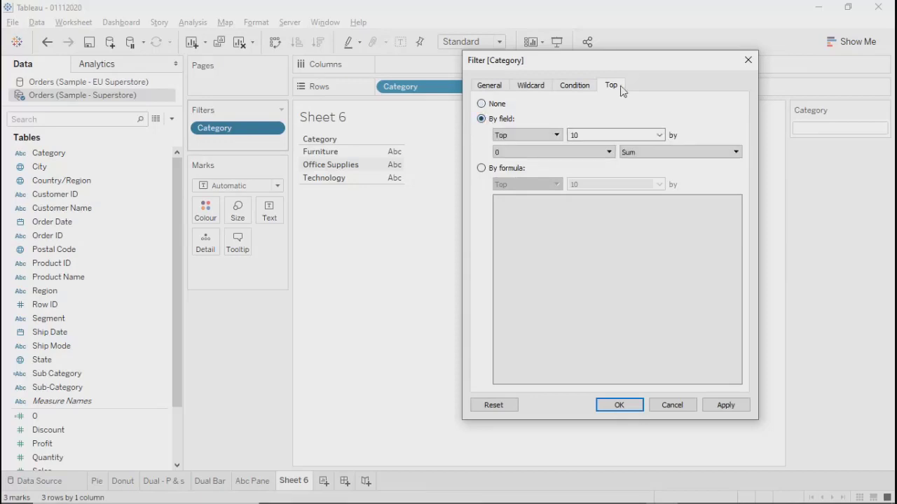
pyautogui.click(549, 135)
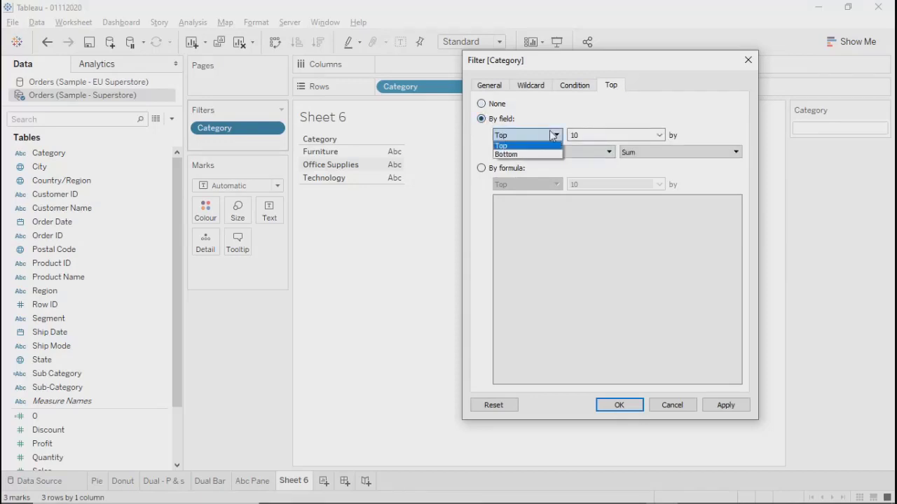
pyautogui.click(511, 154)
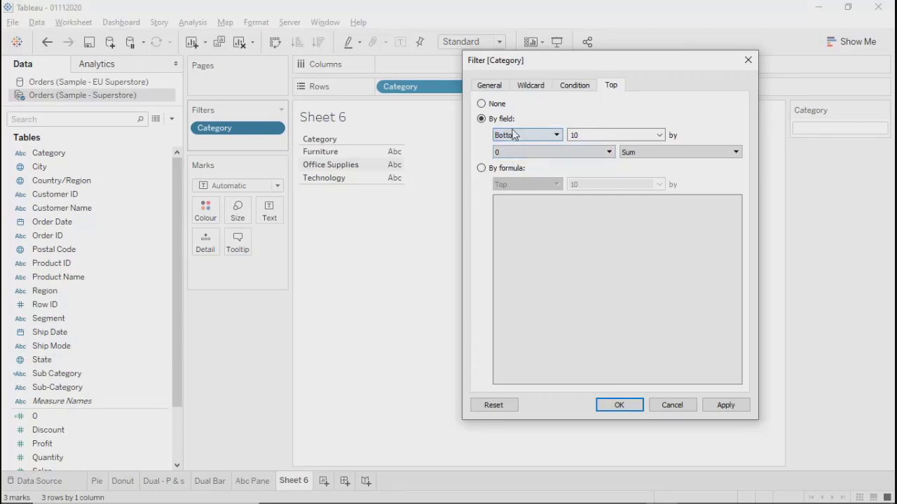
pyautogui.click(586, 87)
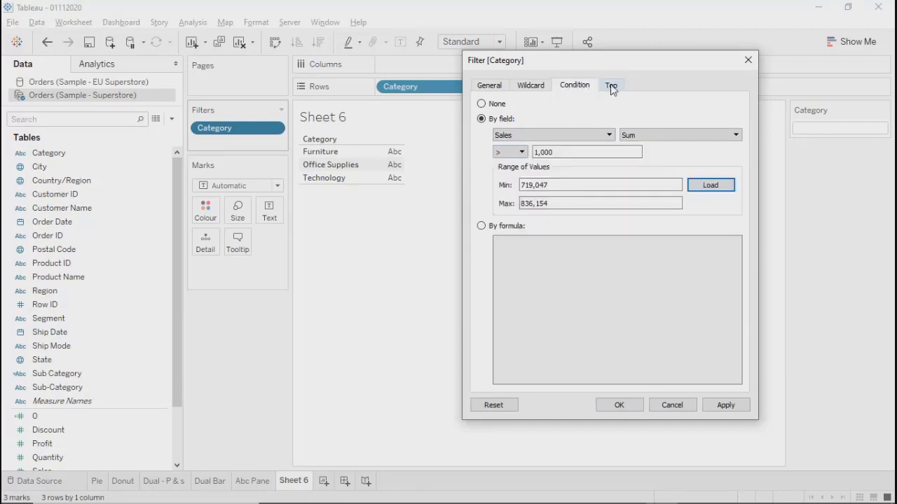
pyautogui.click(611, 87)
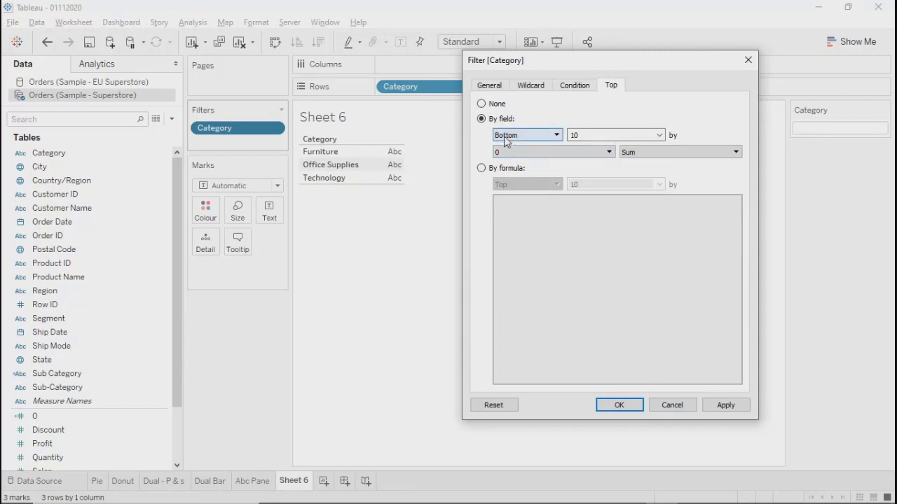
pyautogui.click(600, 154)
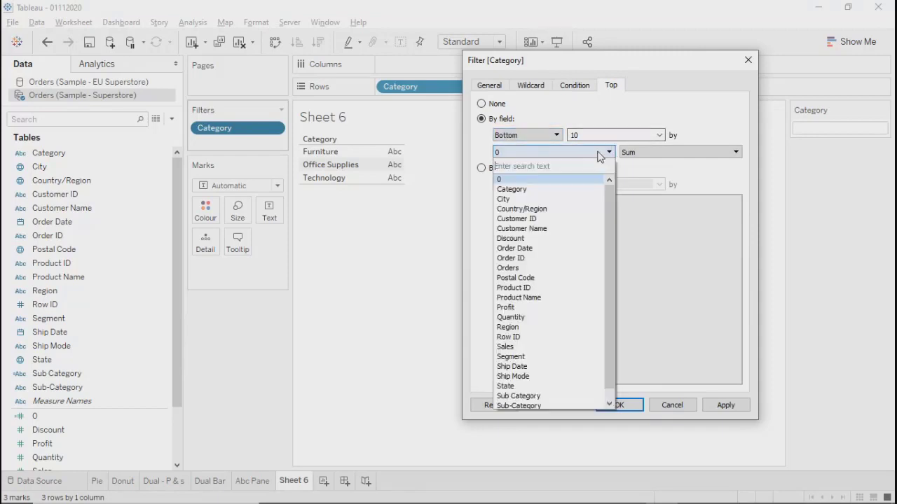
pyautogui.click(518, 346)
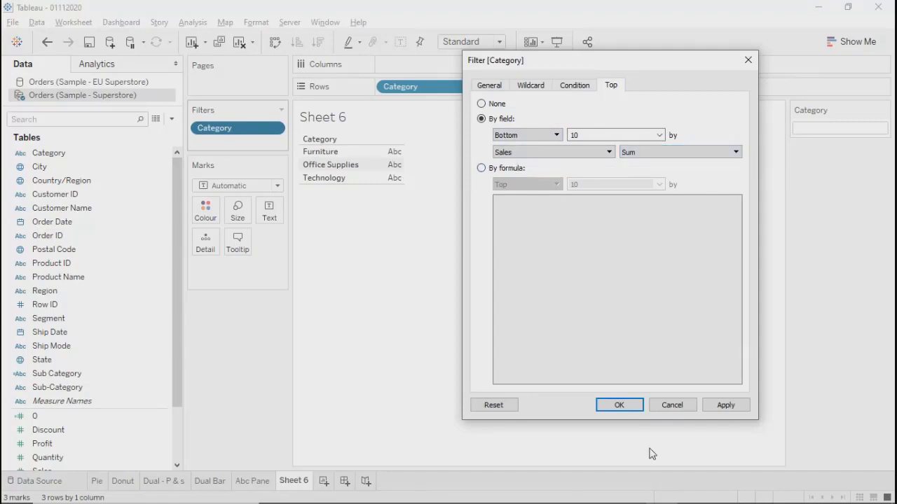
pyautogui.click(672, 405)
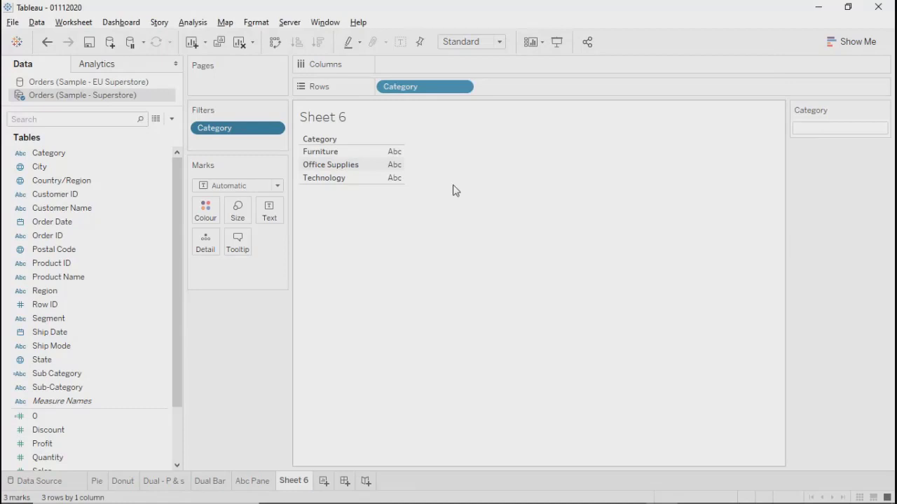
# Replace Category with State on the Rows shelf.
pyautogui.click(463, 87)
pyautogui.click(412, 311)
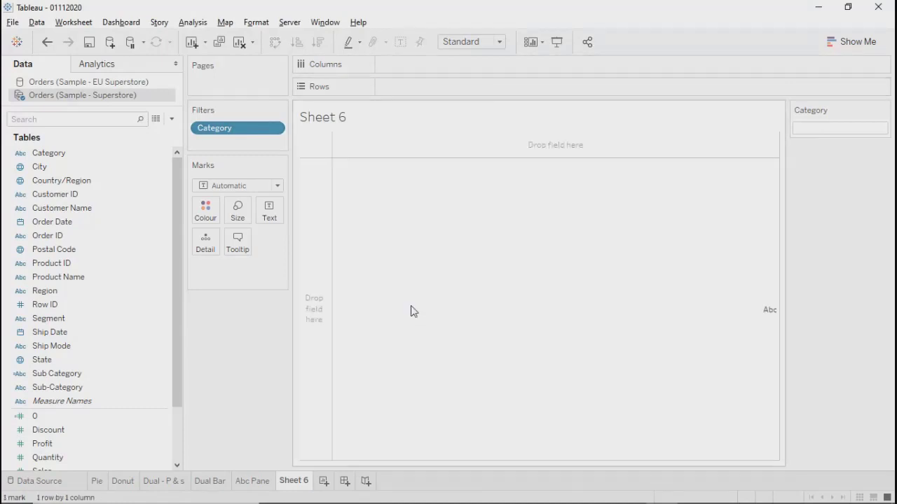
pyautogui.moveTo(35, 364); pyautogui.dragTo(406, 92)
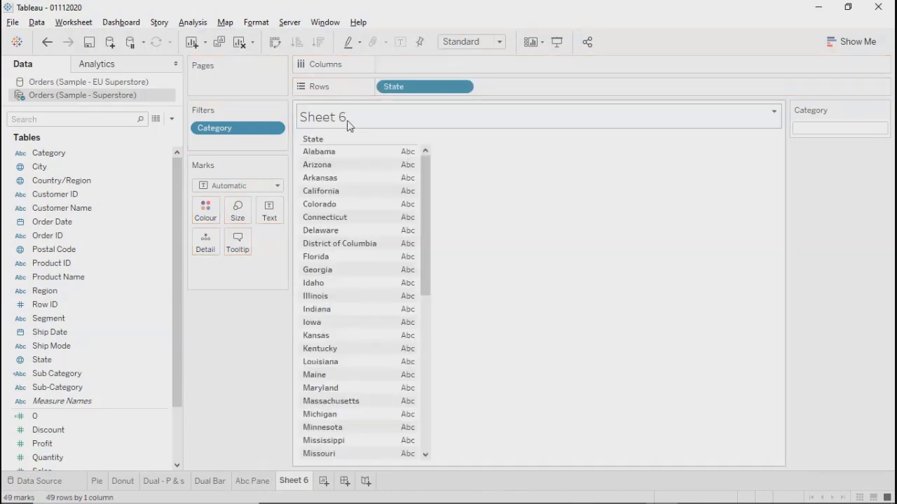
# Remove the Category filter and show a filter for the State field.
pyautogui.click(274, 128)
pyautogui.click(250, 298)
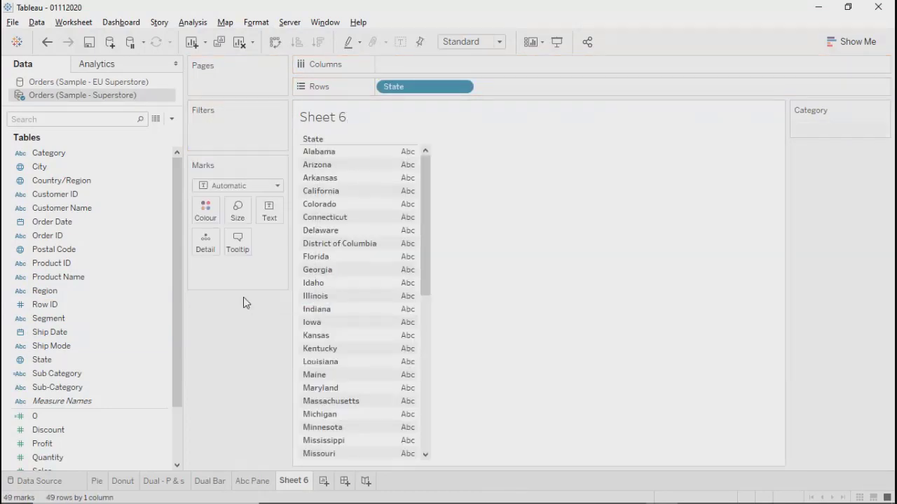
pyautogui.rightClick(53, 361)
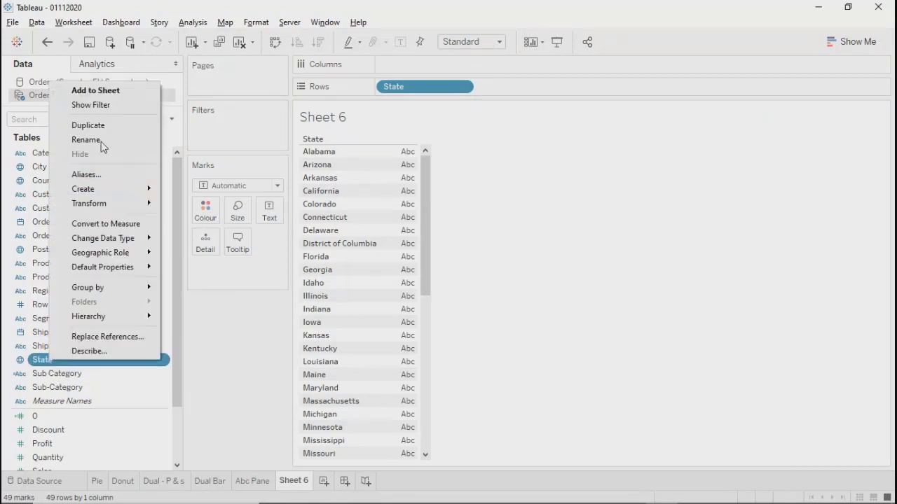
pyautogui.click(98, 105)
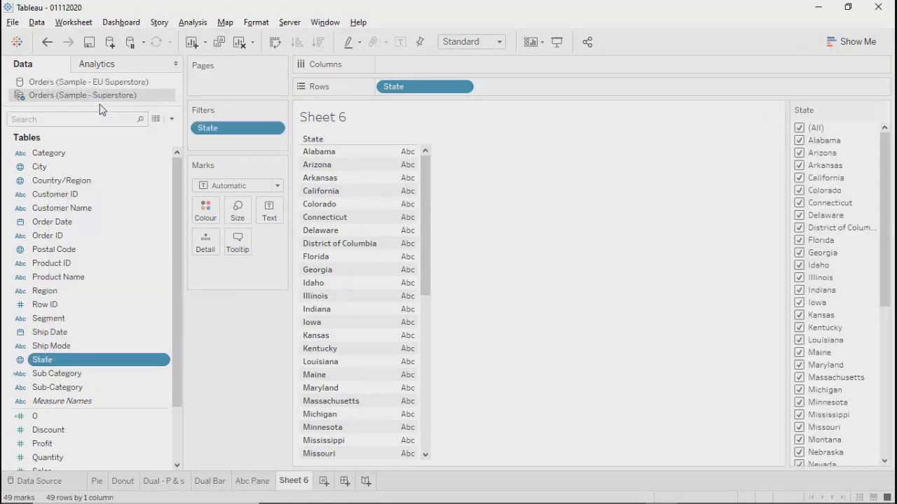
# Limit the State filter by field to the top 10 by sum of Sales, apply it and close the editor.
pyautogui.click(277, 129)
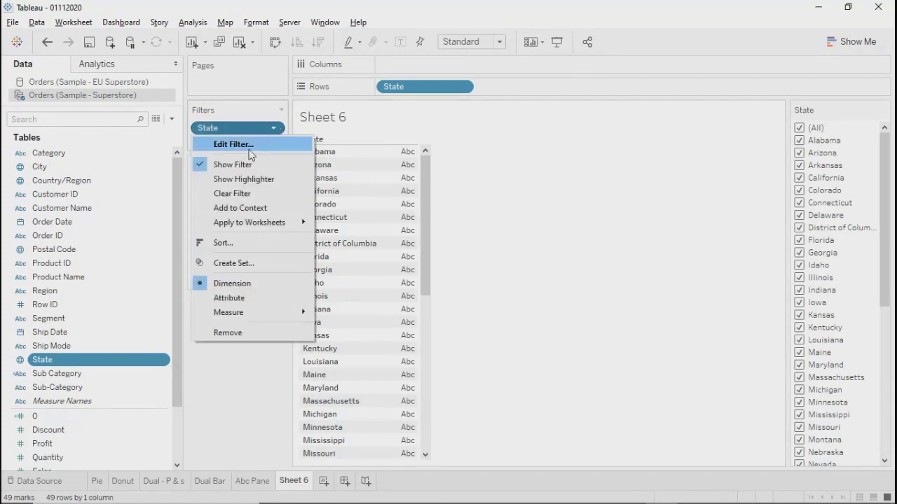
pyautogui.click(249, 145)
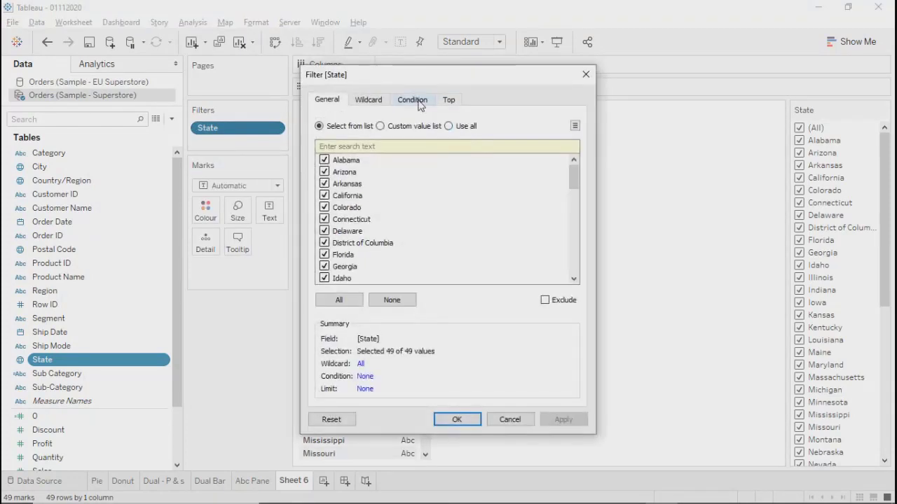
pyautogui.click(448, 99)
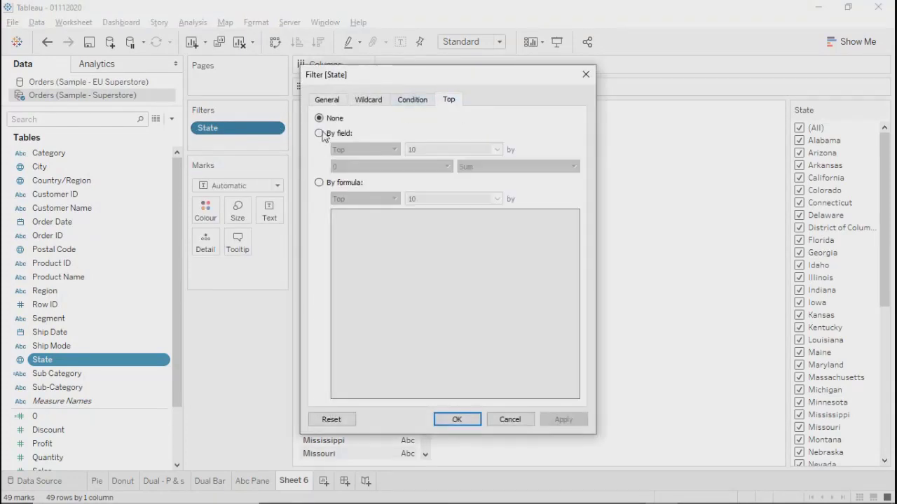
pyautogui.click(322, 133)
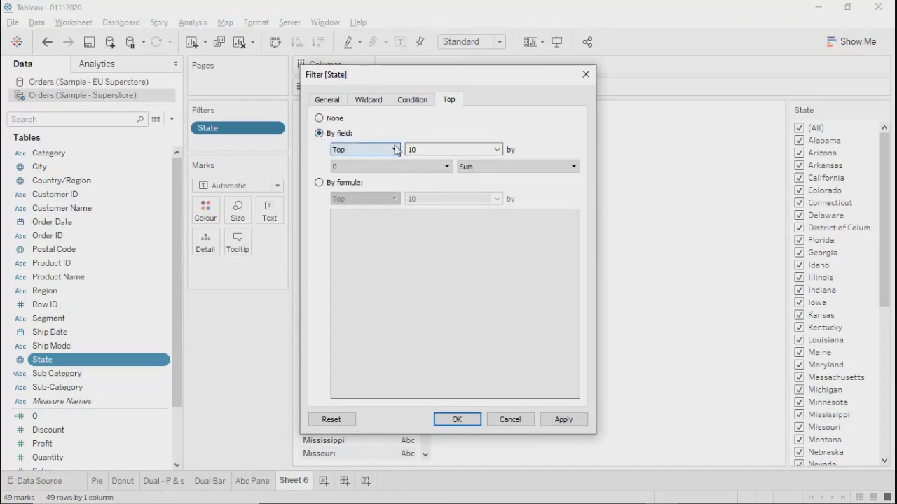
pyautogui.click(439, 170)
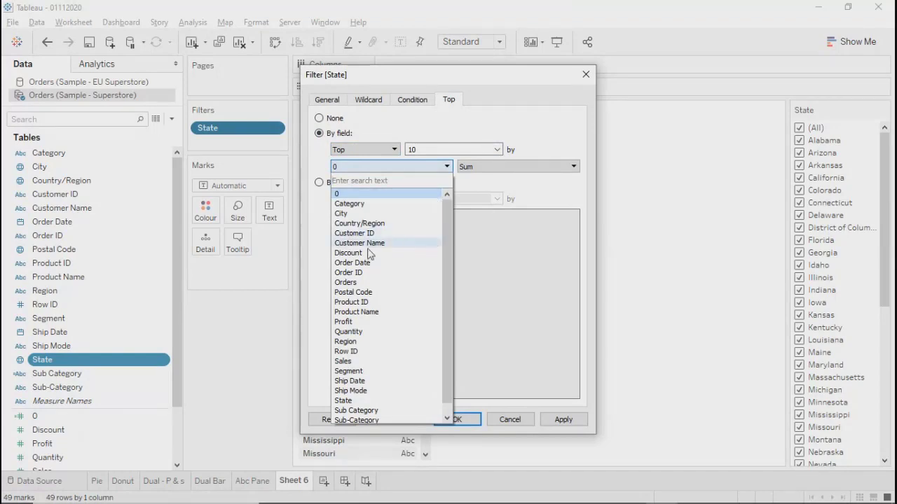
pyautogui.click(343, 352)
pyautogui.click(386, 167)
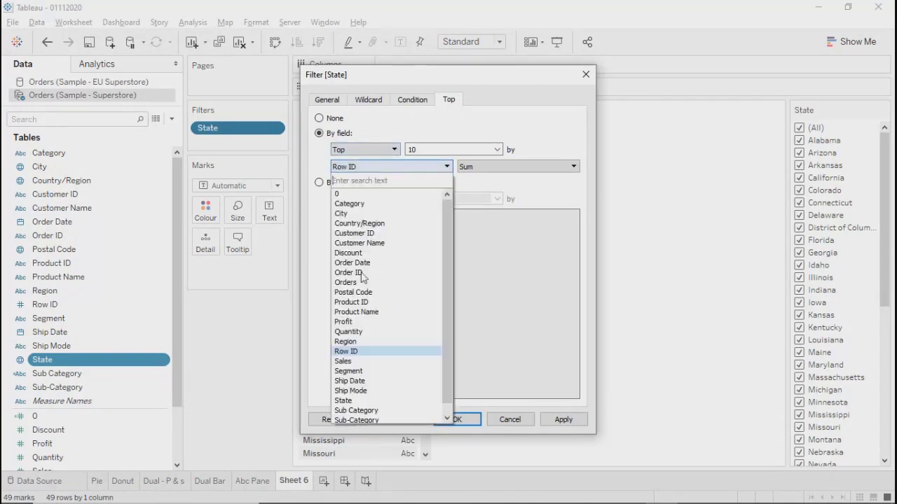
pyautogui.click(344, 361)
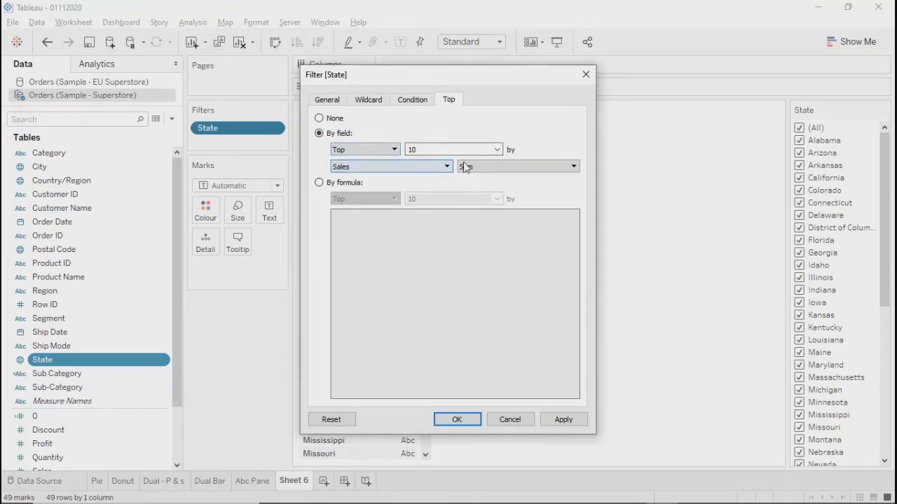
pyautogui.click(554, 421)
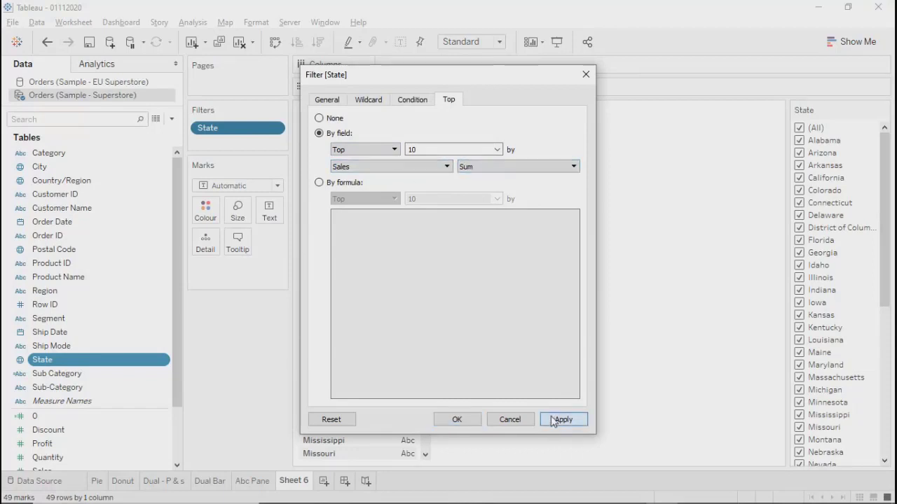
pyautogui.moveTo(450, 77); pyautogui.dragTo(739, 81)
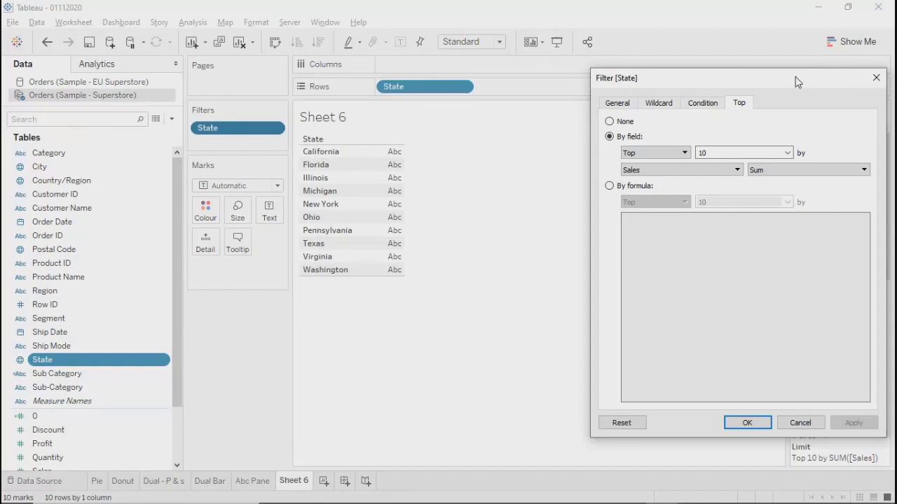
pyautogui.moveTo(796, 82); pyautogui.dragTo(746, 66)
pyautogui.click(823, 59)
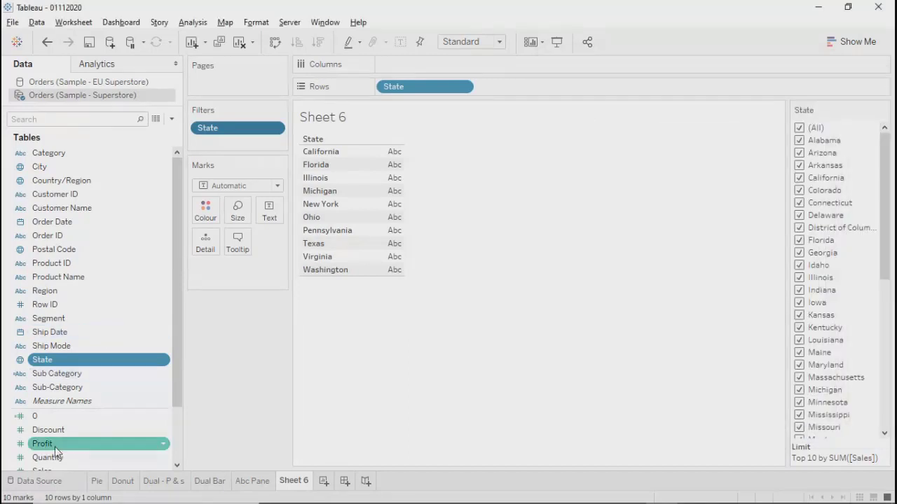
# Add the Sales measure to the table as the value shown for each state.
pyautogui.scroll(-2, 44, 396)
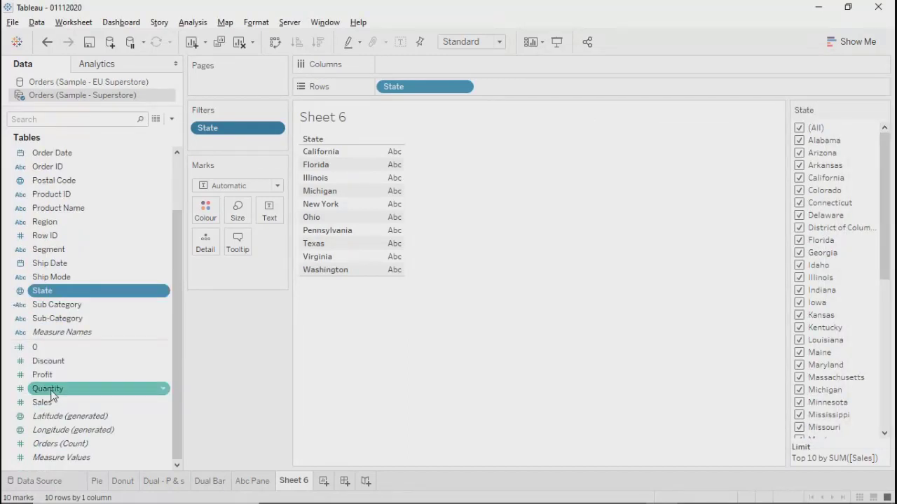
pyautogui.moveTo(52, 399); pyautogui.dragTo(378, 223)
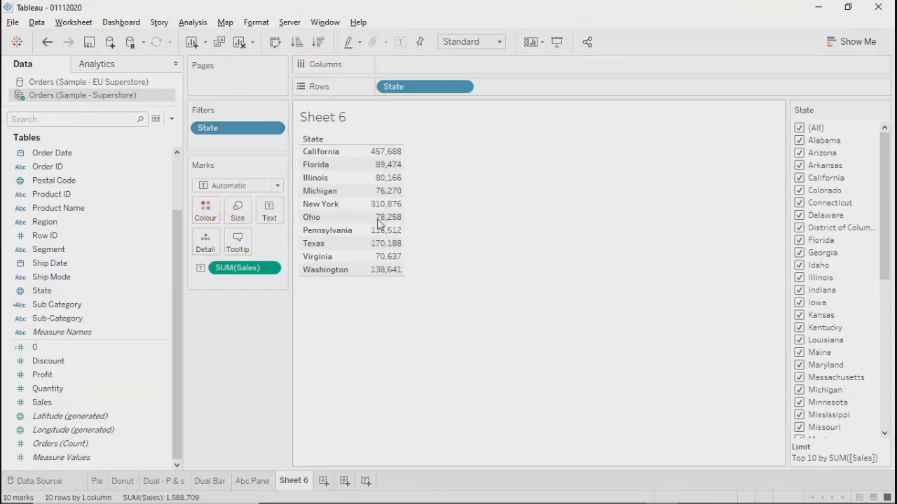
# Try to show the state sales as bars by setting the mark type to Bar and colouring the marks by Sales.
pyautogui.click(220, 185)
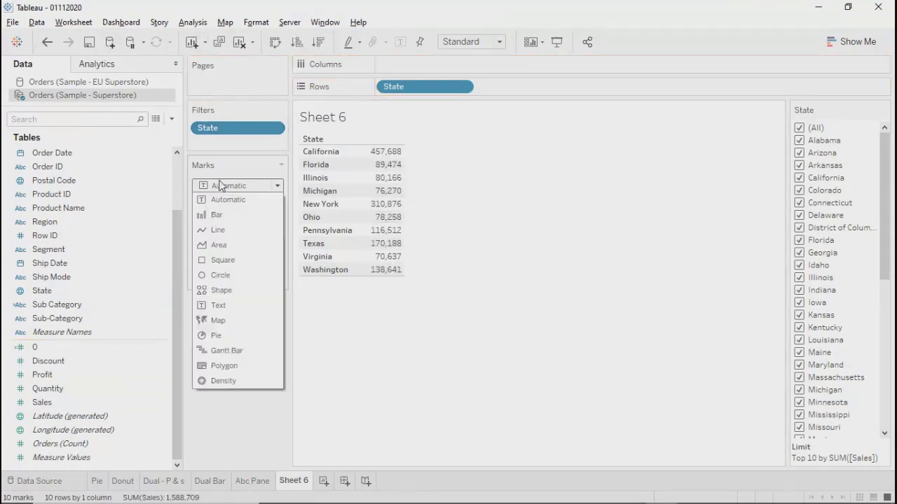
pyautogui.click(212, 214)
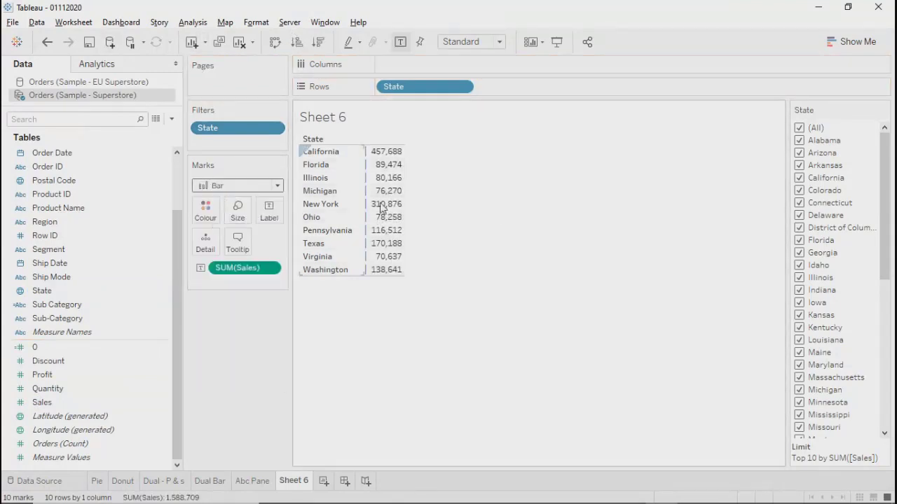
pyautogui.moveTo(65, 401); pyautogui.dragTo(205, 210)
# Convert the view to a horizontal bar chart and sort the states by Sales in descending order.
pyautogui.click(849, 42)
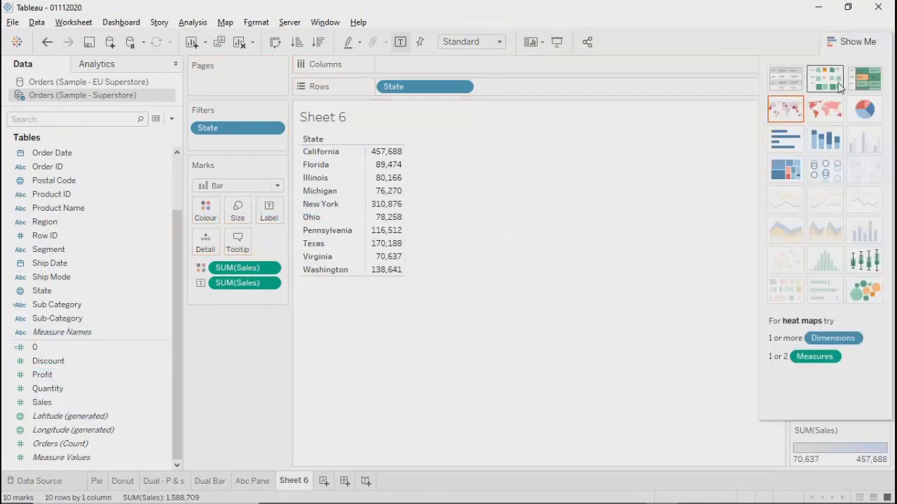
pyautogui.click(785, 140)
pyautogui.click(851, 42)
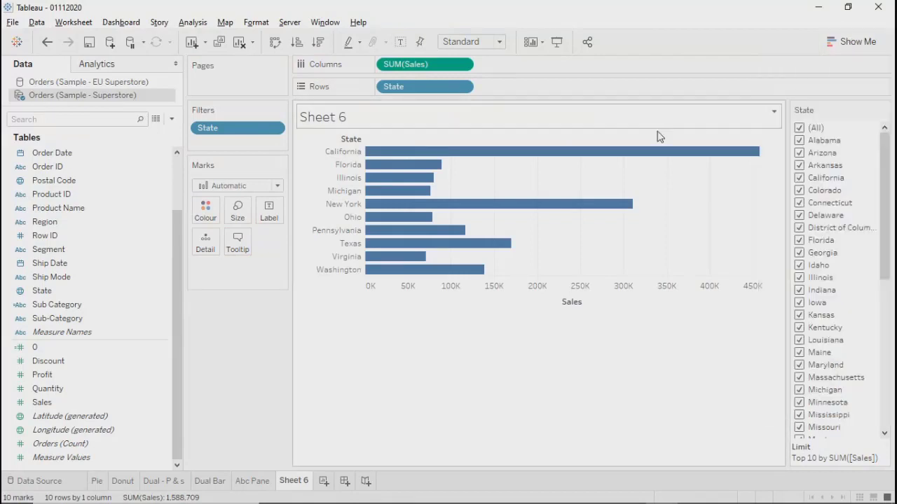
pyautogui.click(591, 304)
# Colour the state bars by Sales and show mark labels on them.
pyautogui.click(125, 392)
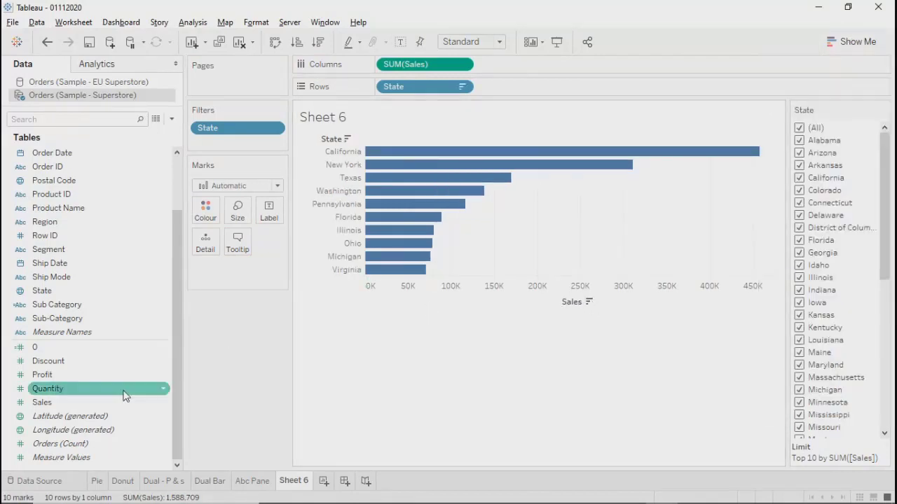
pyautogui.moveTo(52, 402); pyautogui.dragTo(203, 210)
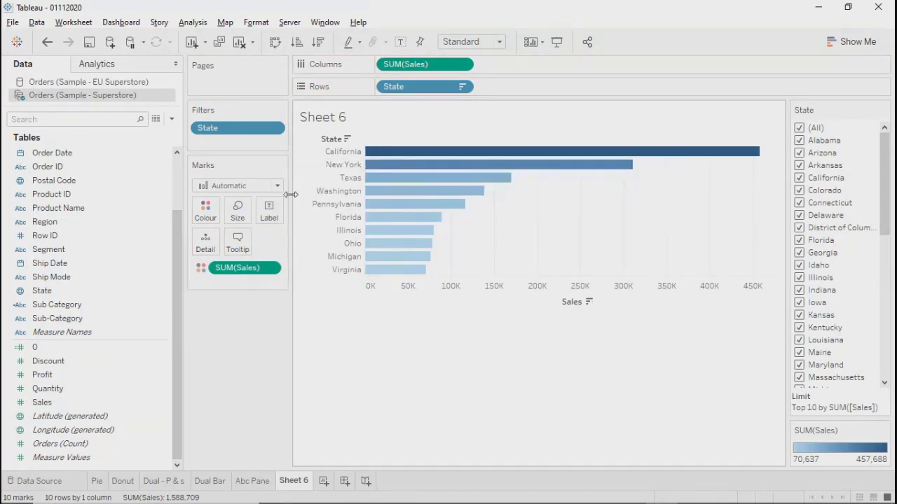
pyautogui.click(276, 210)
pyautogui.click(298, 241)
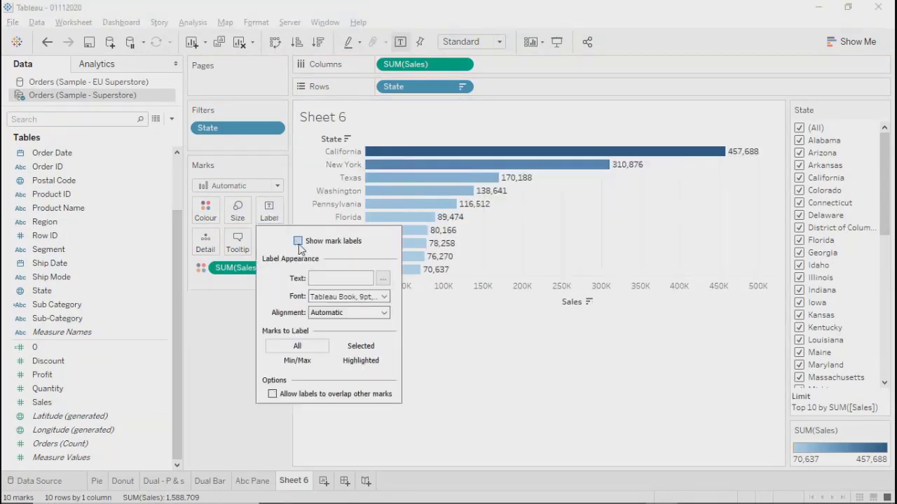
pyautogui.click(577, 372)
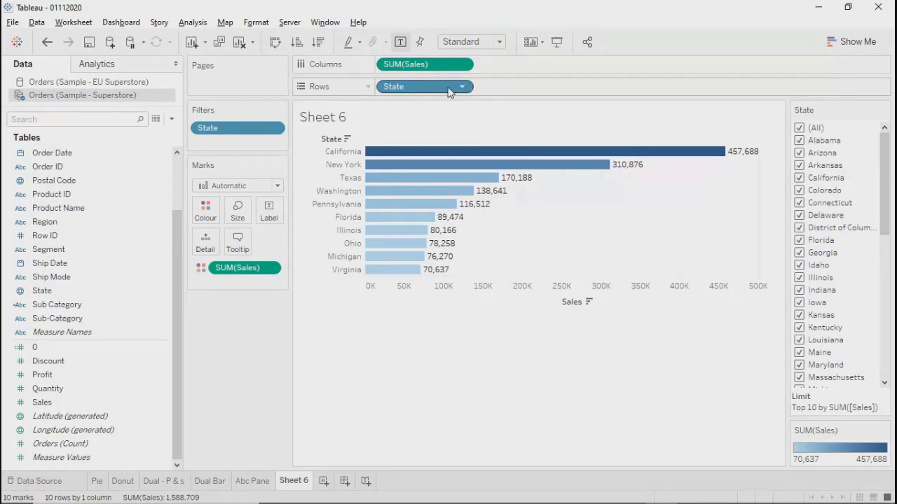
# Edit the State filter to limit it by field to the top 15 by sum of Sales and apply it.
pyautogui.click(273, 127)
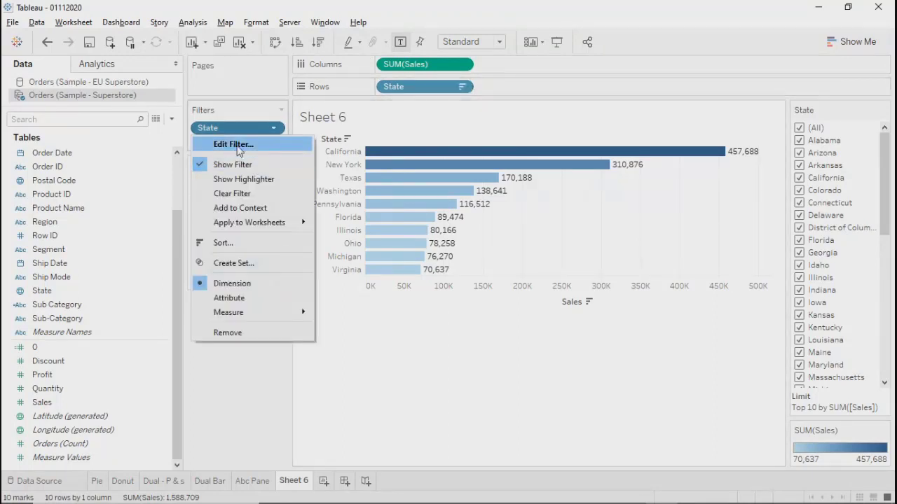
pyautogui.click(233, 143)
pyautogui.moveTo(489, 77); pyautogui.dragTo(234, 65)
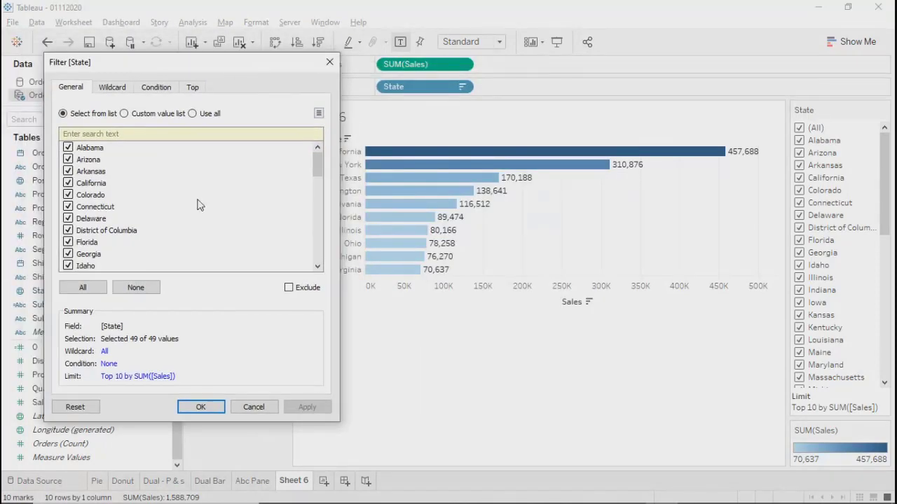
pyautogui.click(193, 87)
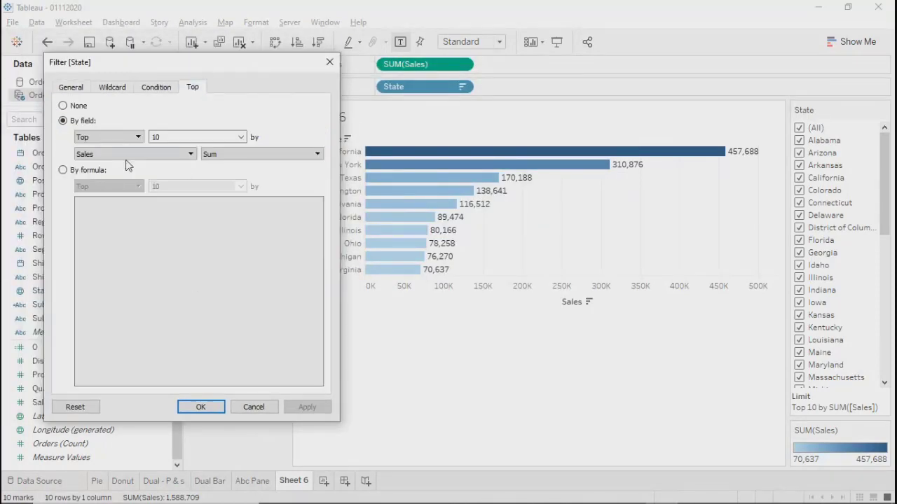
pyautogui.press('BackSpace')
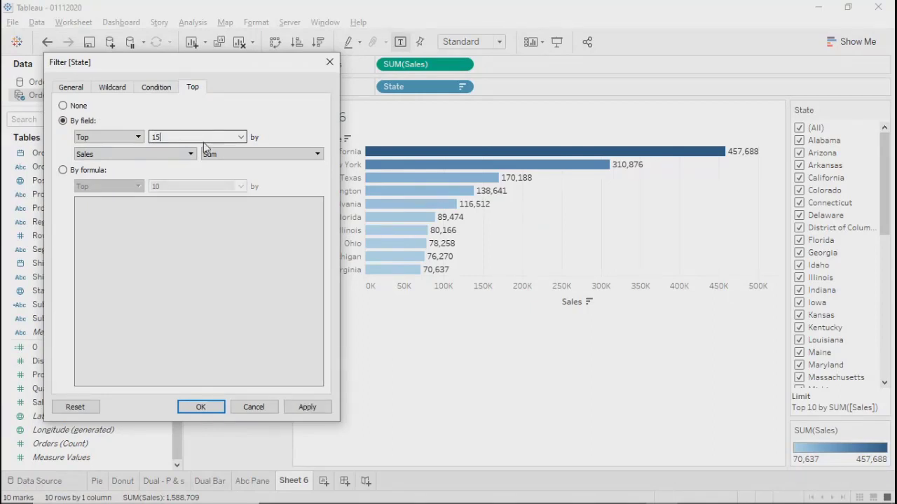
pyautogui.click(293, 408)
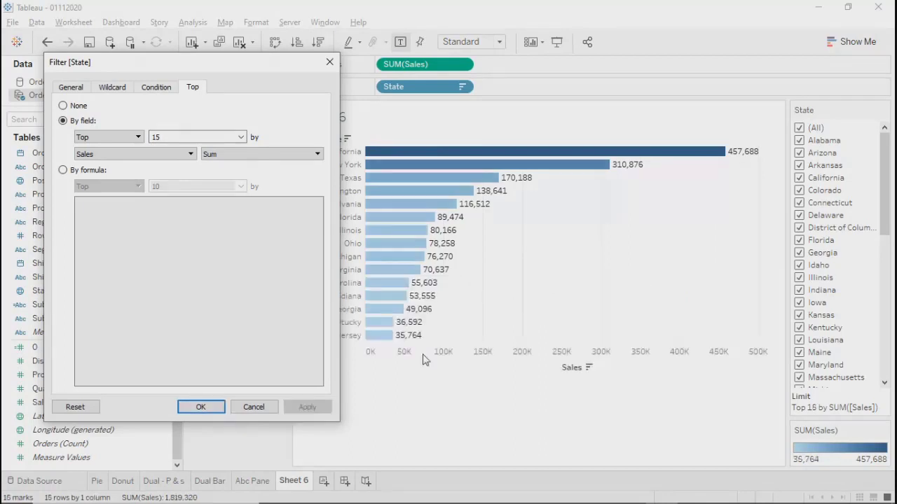
# Switch the State filter limit to the bottom 15 by sum of Sales, apply it and close the editor.
pyautogui.click(107, 140)
pyautogui.click(87, 157)
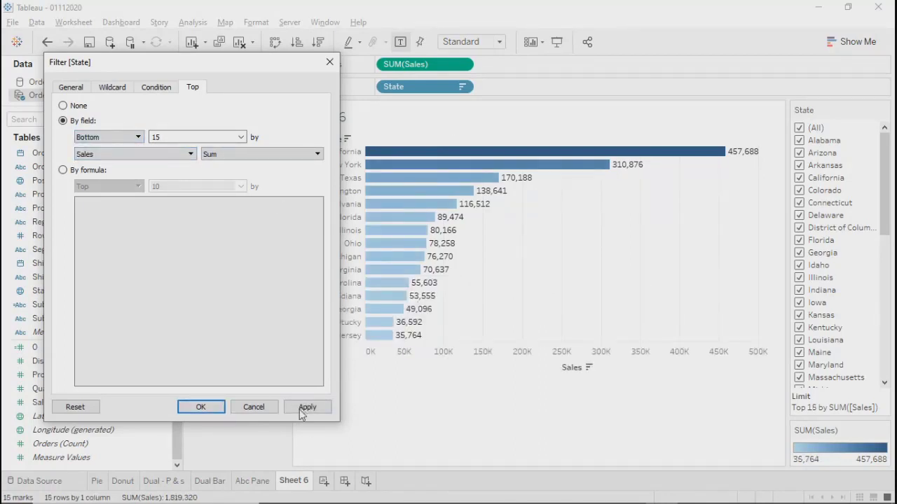
pyautogui.click(303, 410)
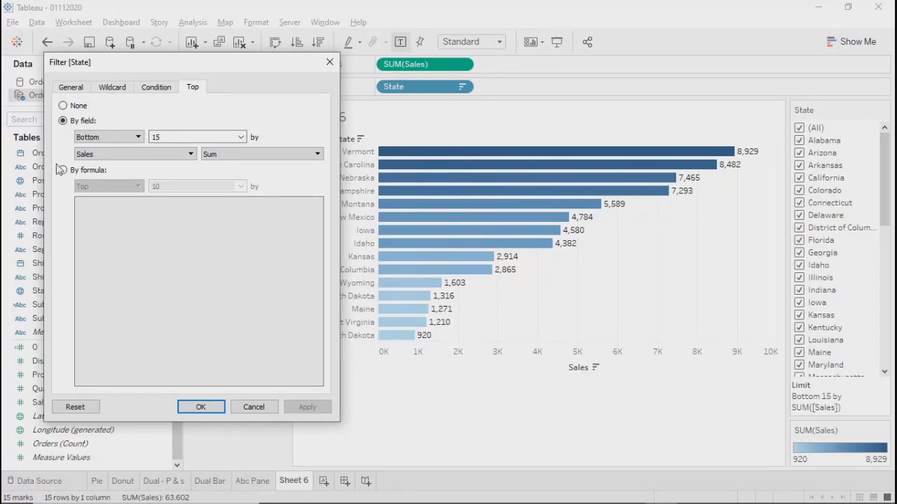
pyautogui.click(330, 63)
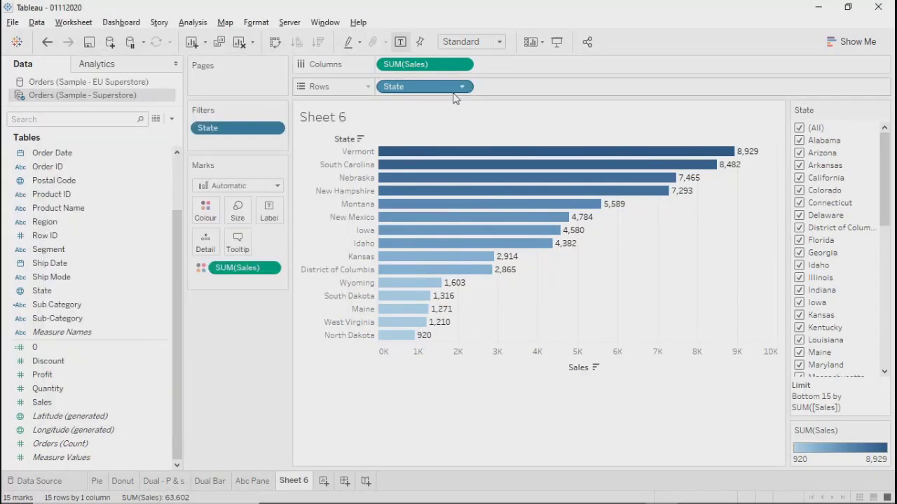
# Replace Sales with Profit on the Columns shelf and sort the states by Profit in descending order.
pyautogui.click(463, 66)
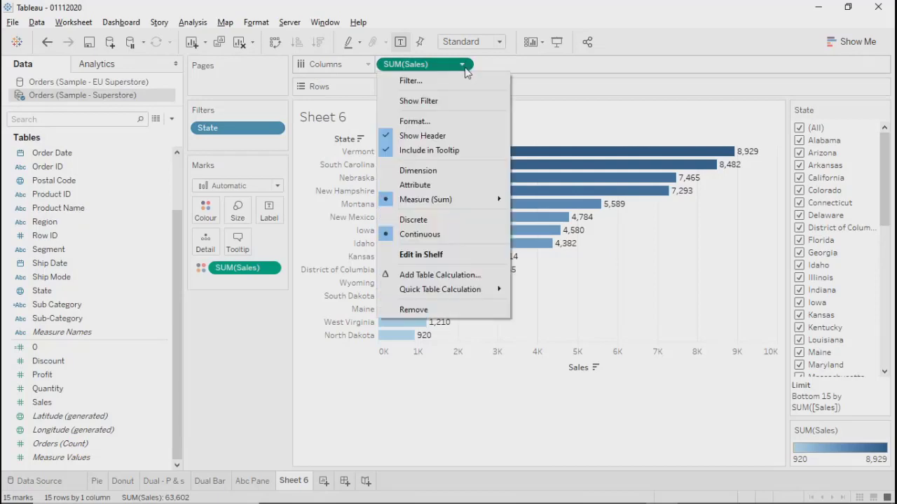
pyautogui.click(419, 310)
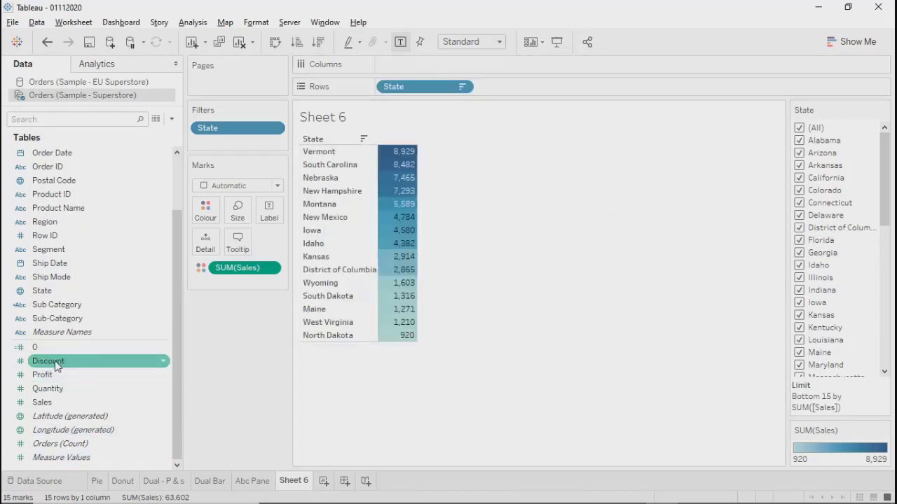
pyautogui.moveTo(44, 382); pyautogui.dragTo(411, 69)
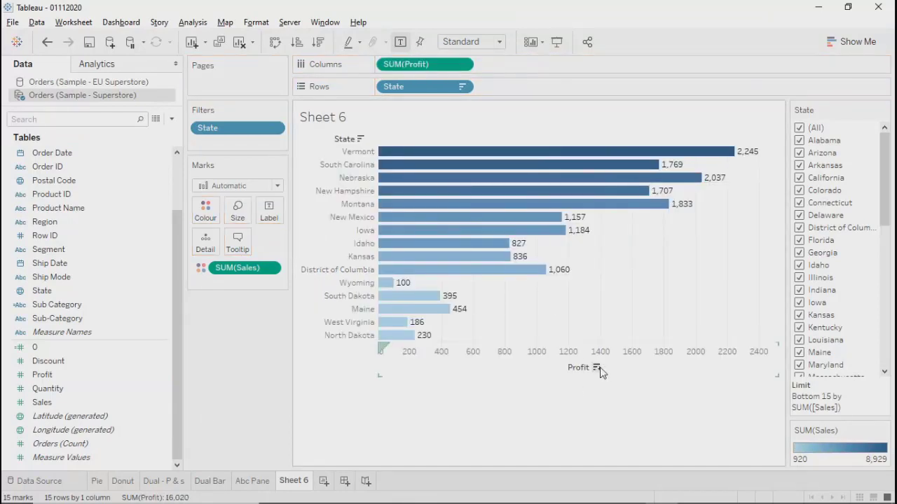
pyautogui.click(596, 368)
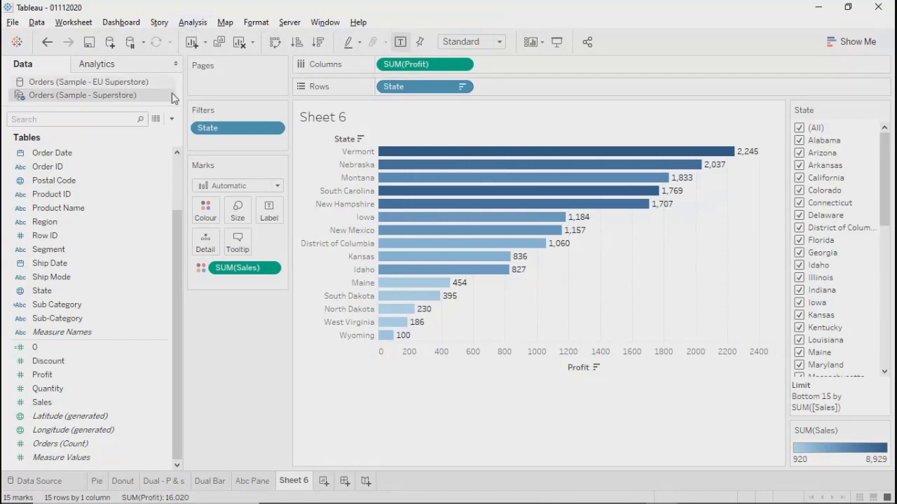
# Edit the State filter to limit it to the bottom 15 by sum of Profit and apply it.
pyautogui.click(274, 128)
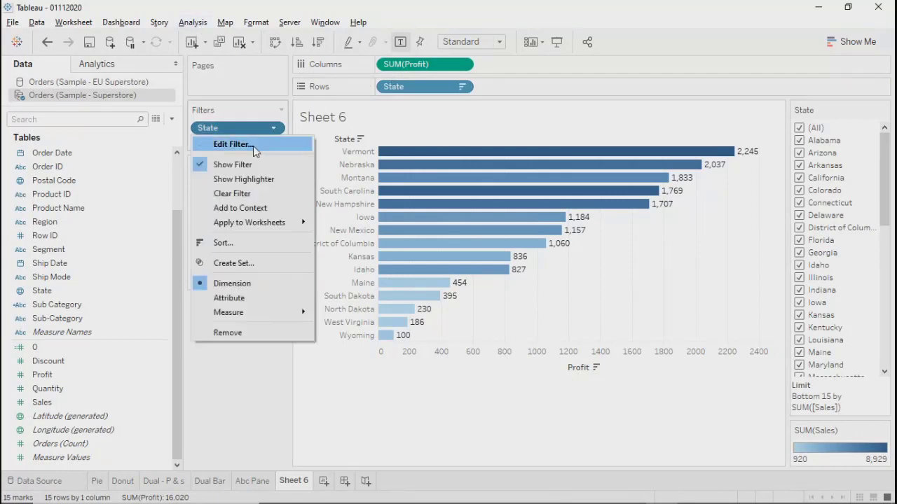
pyautogui.click(253, 146)
pyautogui.click(449, 99)
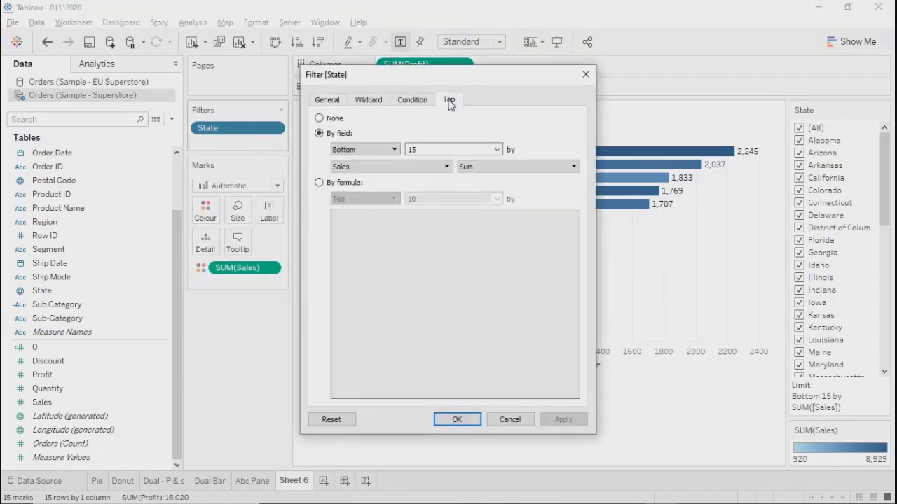
pyautogui.click(342, 167)
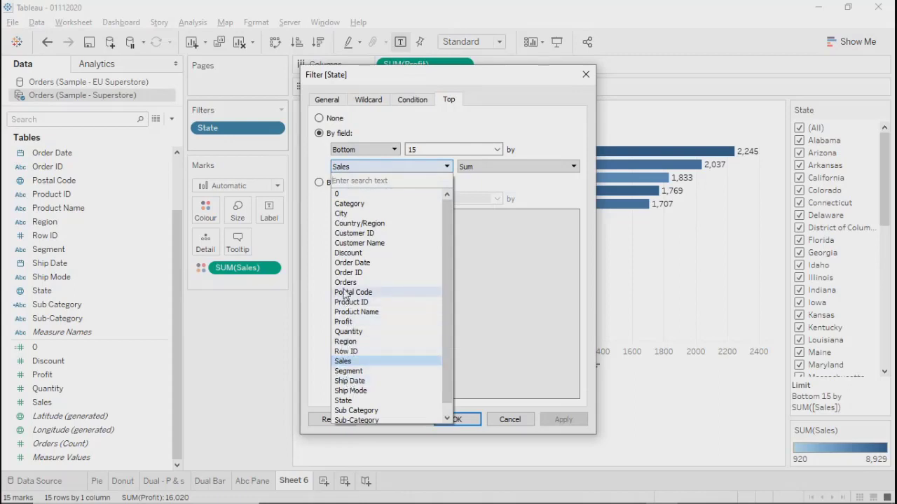
pyautogui.click(343, 321)
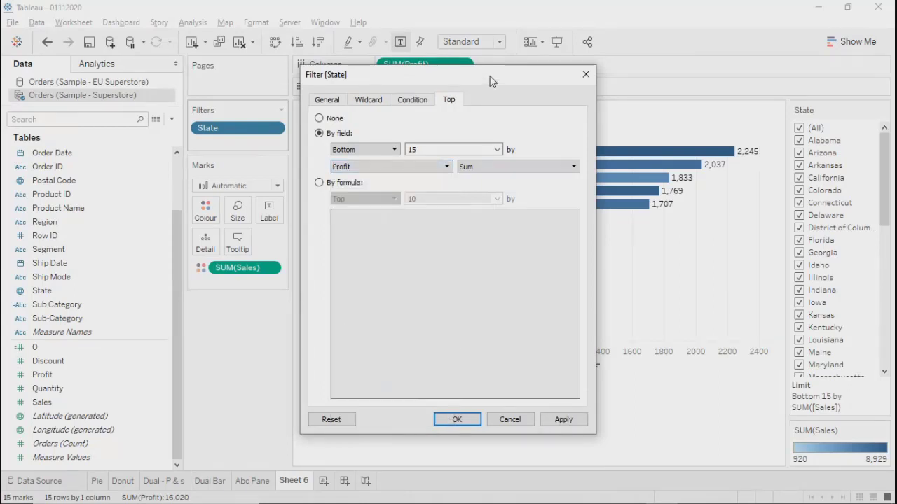
pyautogui.moveTo(491, 82); pyautogui.dragTo(230, 56)
pyautogui.click(301, 396)
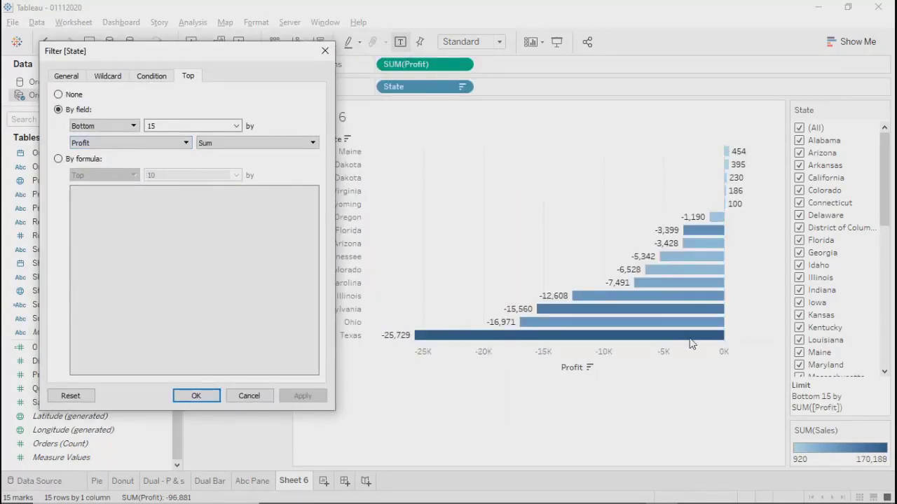
# Switch the State filter limit to the top 15 by sum of Profit, apply it and close the editor.
pyautogui.click(105, 126)
pyautogui.click(98, 136)
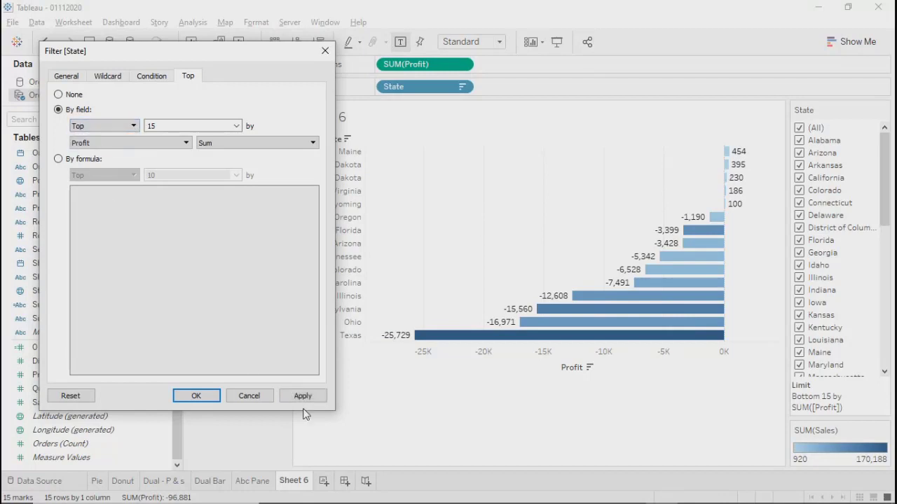
pyautogui.click(307, 398)
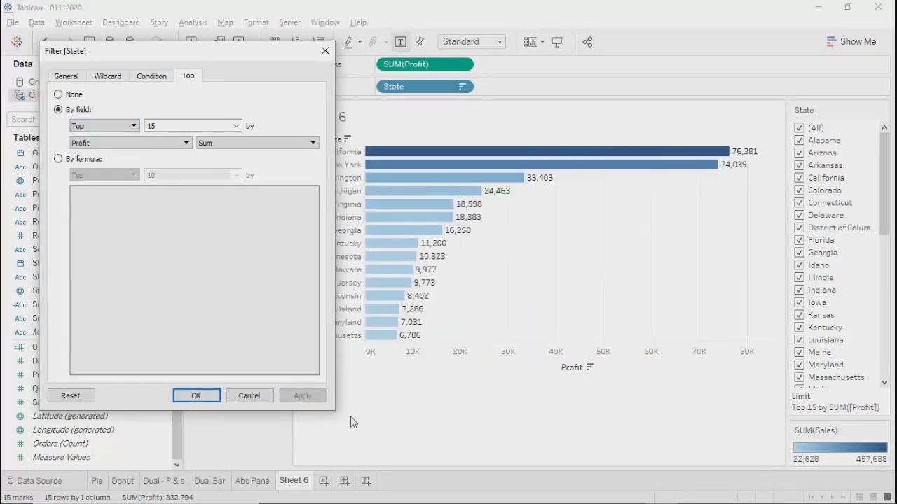
pyautogui.click(195, 395)
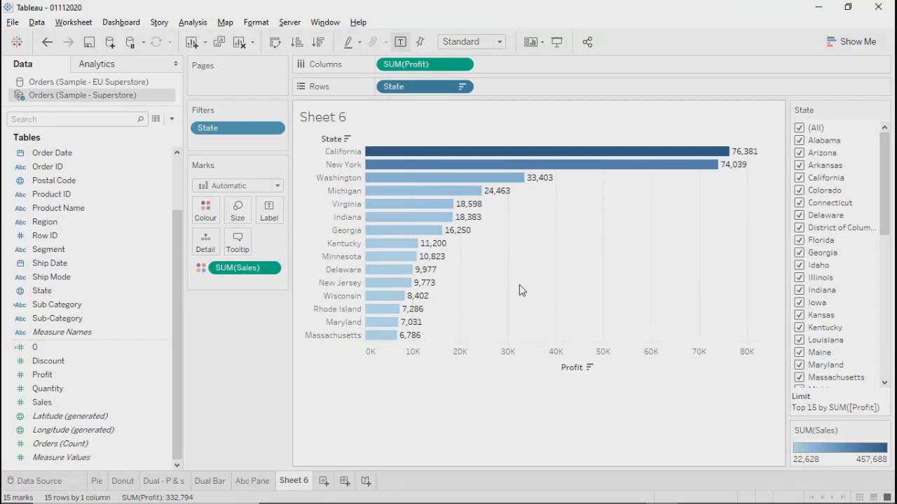
# Reopen the State filter for editing and review its general selection, wildcard, condition and top-limit options.
pyautogui.click(278, 129)
pyautogui.click(251, 153)
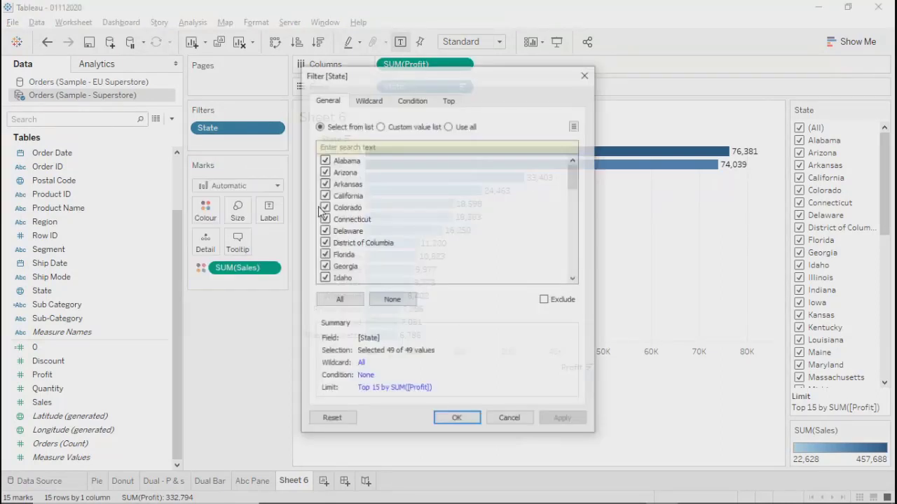
pyautogui.click(368, 99)
pyautogui.click(410, 102)
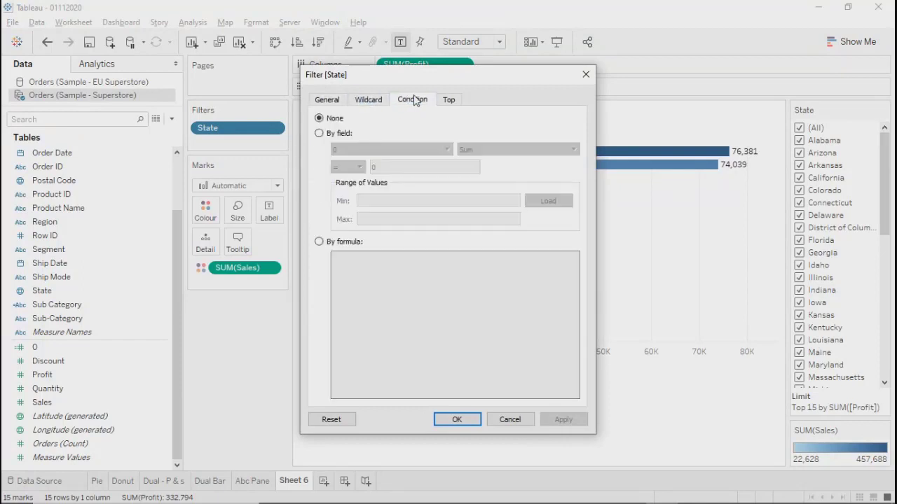
pyautogui.click(449, 102)
pyautogui.click(415, 105)
pyautogui.click(369, 102)
pyautogui.click(327, 100)
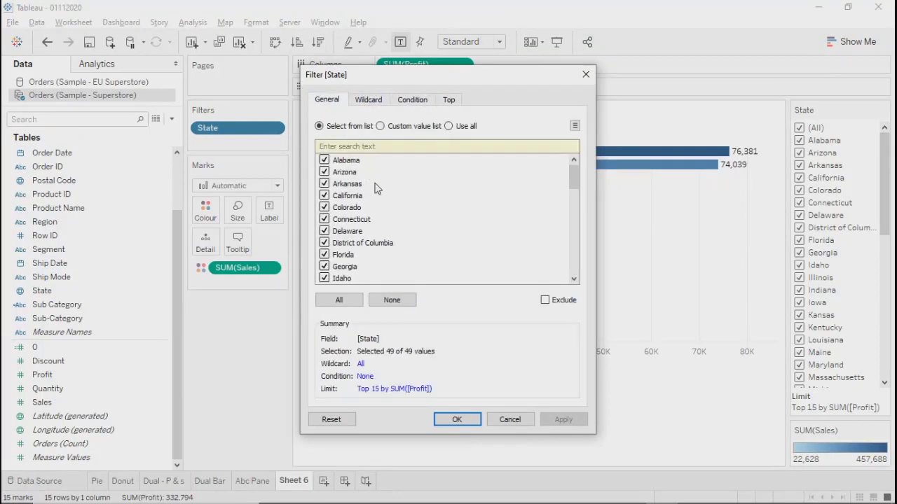
pyautogui.click(365, 101)
pyautogui.click(409, 102)
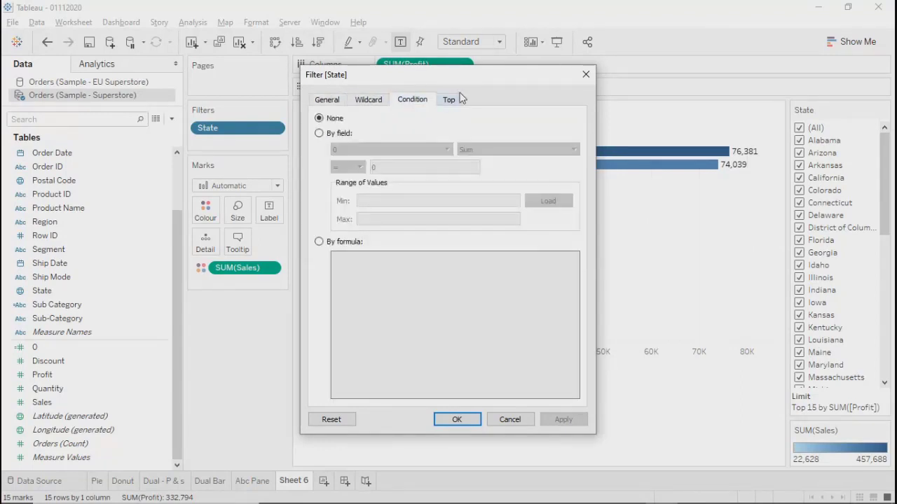
pyautogui.click(450, 99)
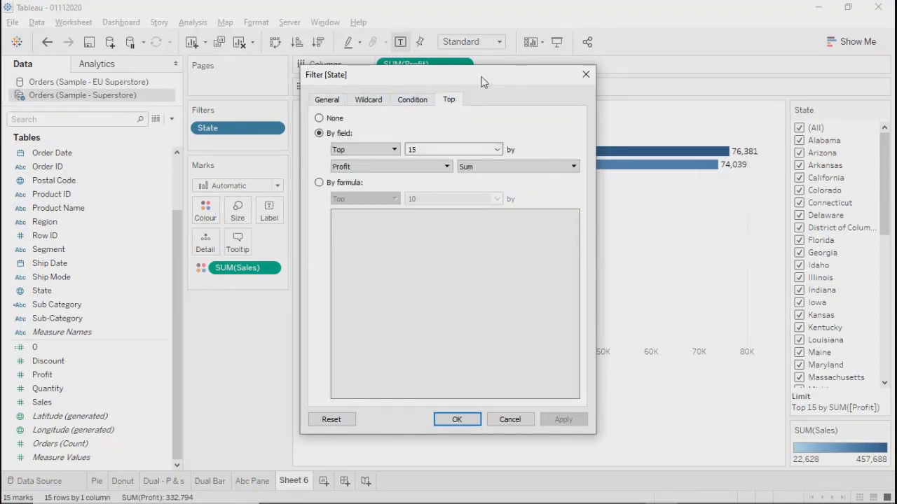
pyautogui.moveTo(481, 82); pyautogui.dragTo(651, 73)
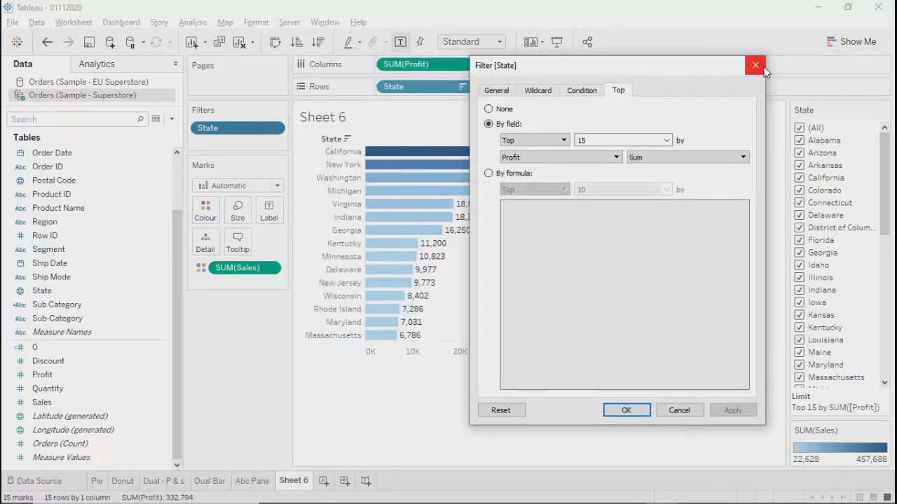
pyautogui.click(578, 93)
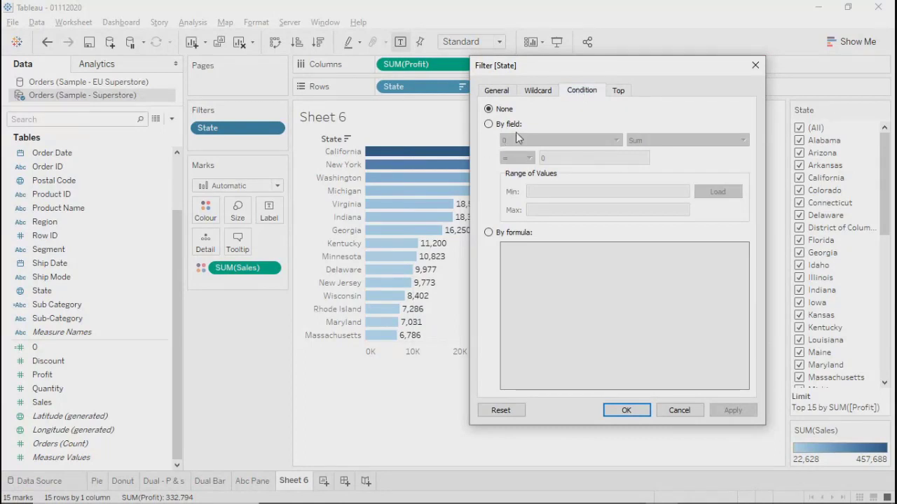
# Switch the State filter's condition to a field-based rule and remove its top 15 limit.
pyautogui.click(489, 124)
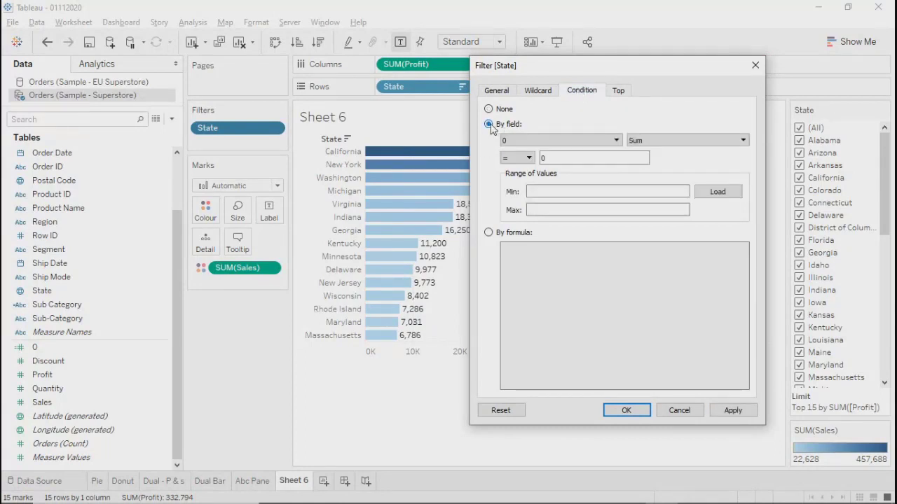
pyautogui.click(566, 141)
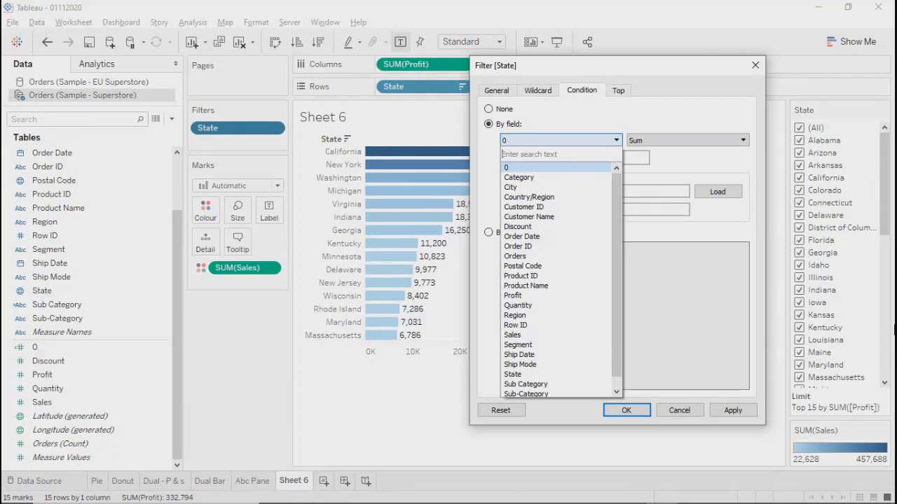
pyautogui.click(644, 118)
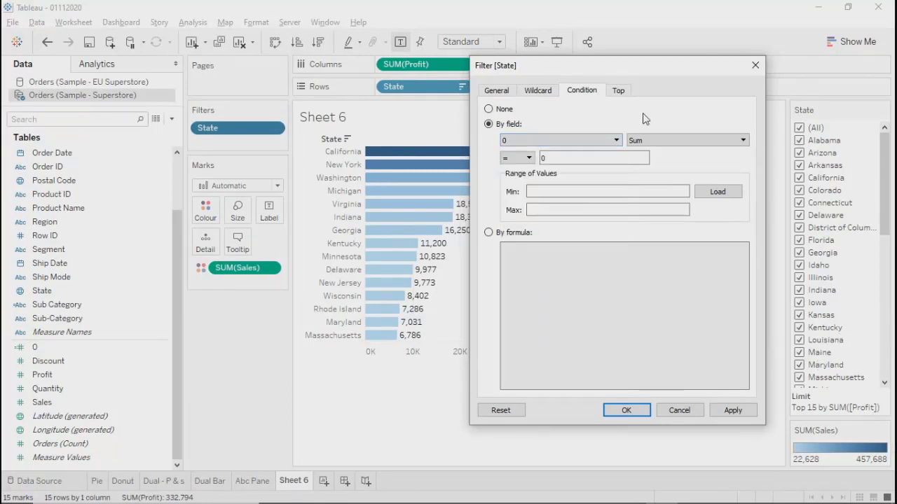
pyautogui.click(546, 142)
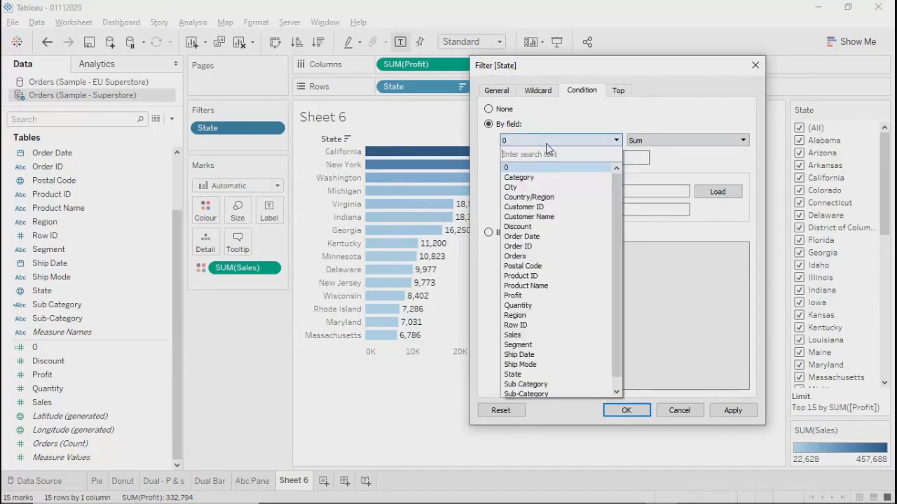
pyautogui.click(618, 90)
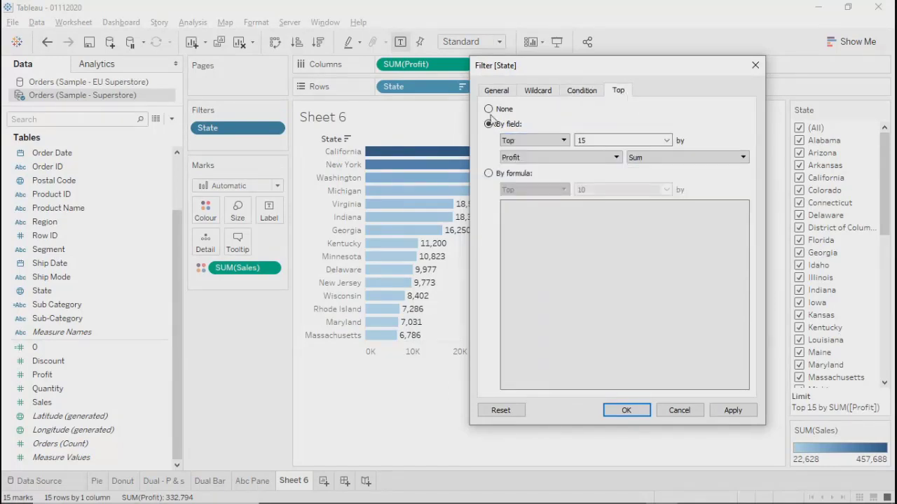
pyautogui.click(489, 109)
pyautogui.click(581, 91)
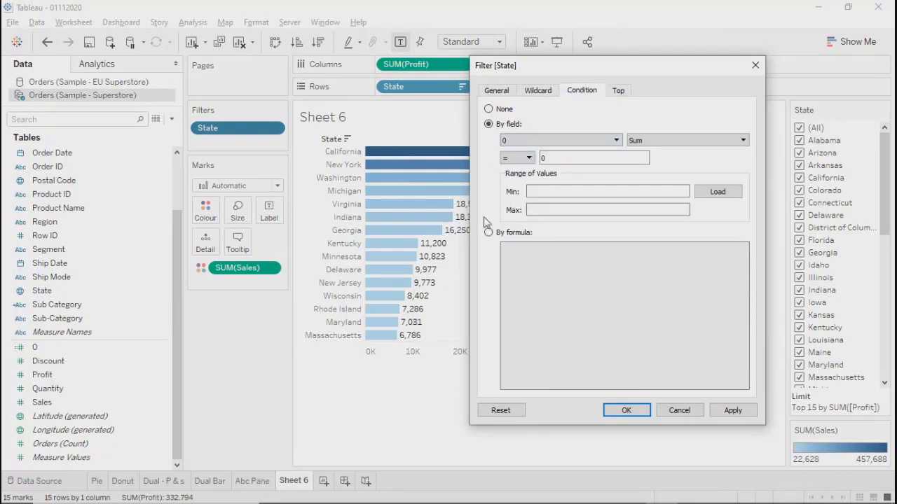
# Set the State filter's condition to sum of Profit equal to 5,000 and apply it.
pyautogui.click(554, 141)
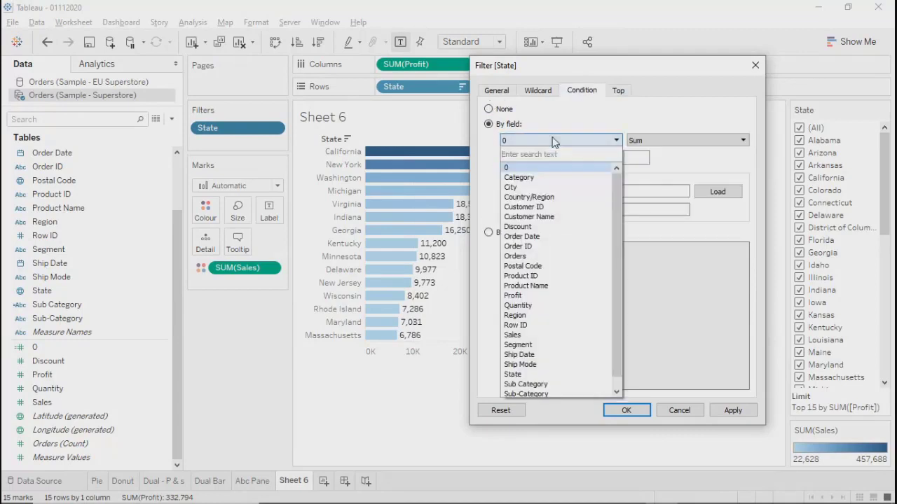
pyautogui.click(649, 65)
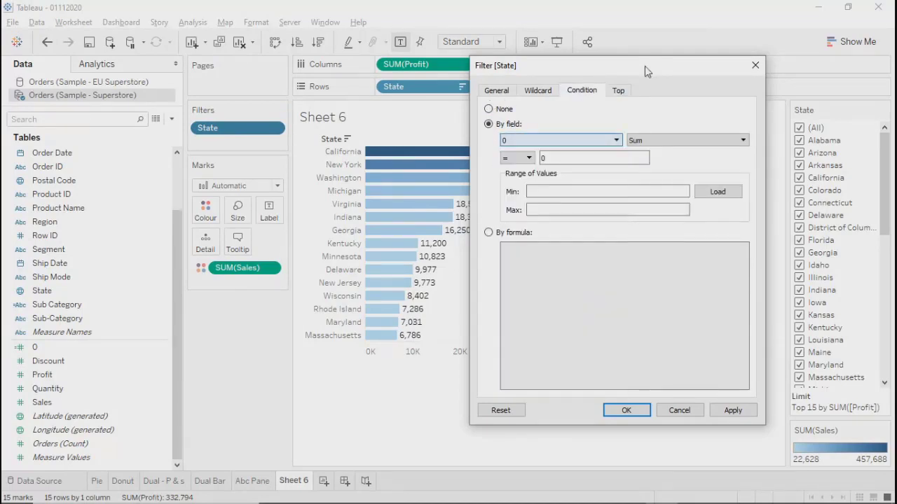
pyautogui.moveTo(755, 63); pyautogui.dragTo(896, 63)
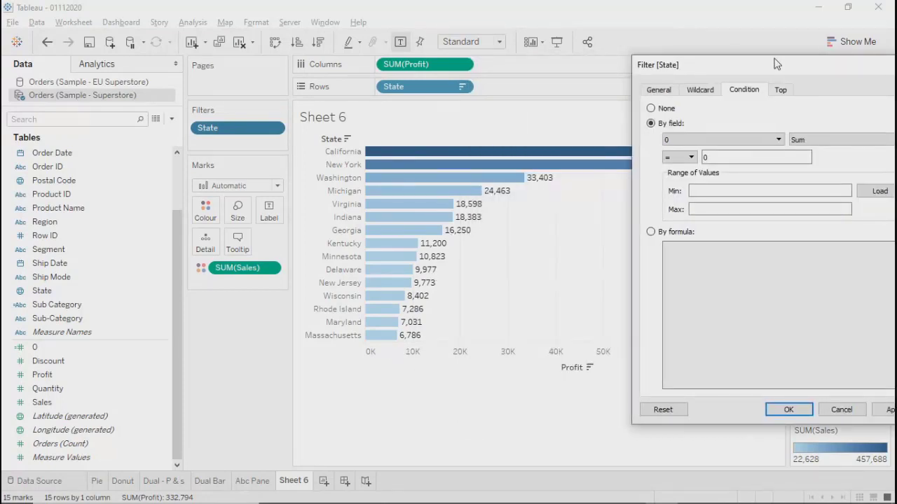
pyautogui.moveTo(777, 64); pyautogui.dragTo(658, 72)
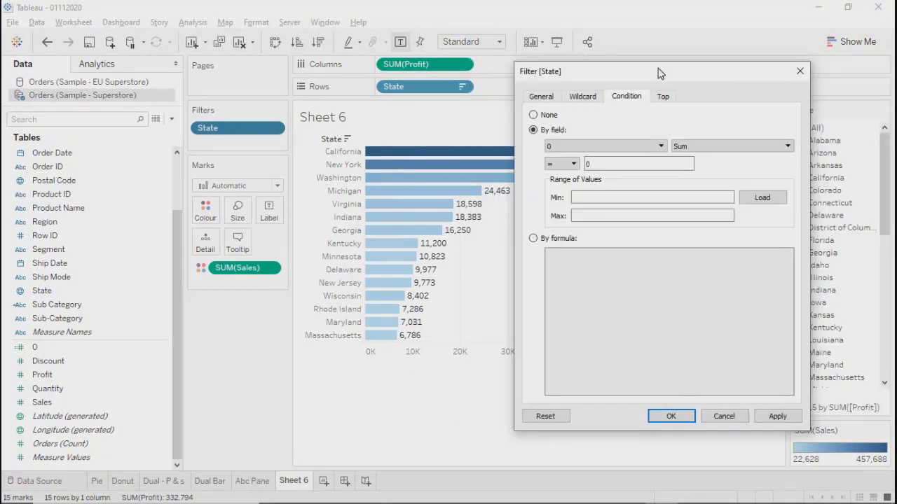
pyautogui.click(597, 147)
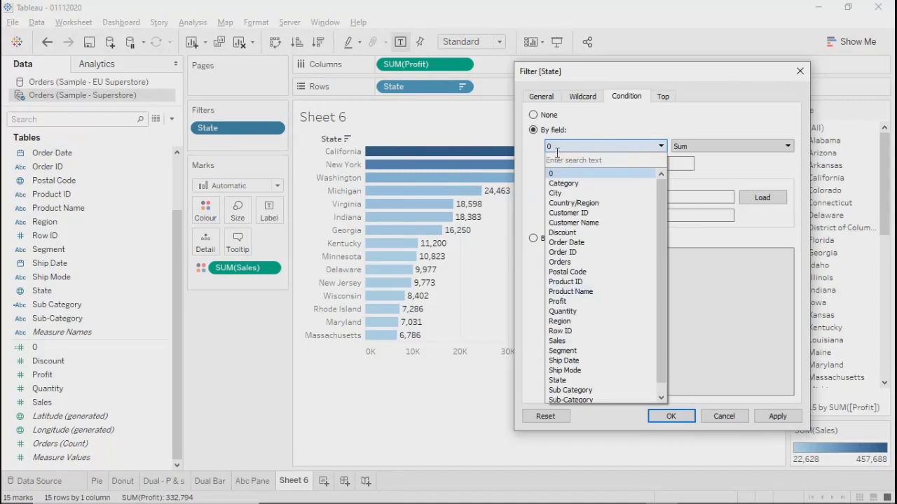
pyautogui.click(568, 302)
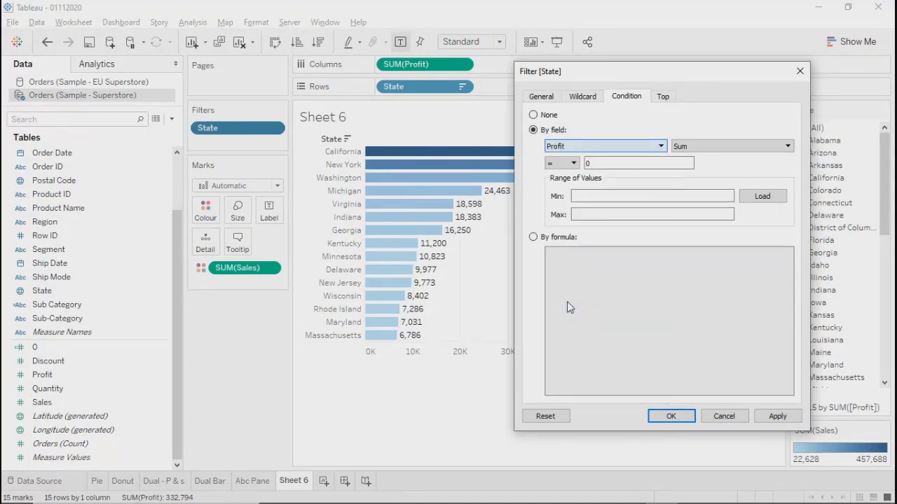
pyautogui.click(611, 163)
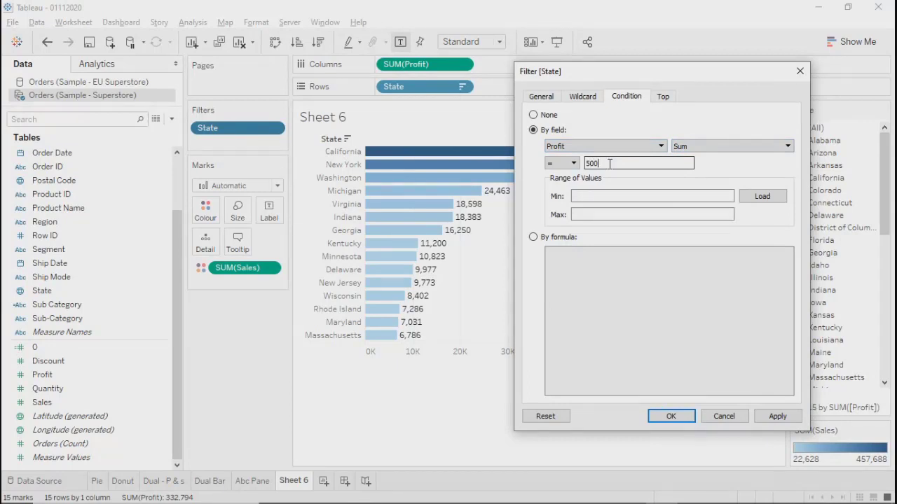
pyautogui.click(774, 416)
pyautogui.moveTo(612, 71); pyautogui.dragTo(671, 75)
# Change the State condition's comparison value to 500 and apply it.
pyautogui.click(682, 168)
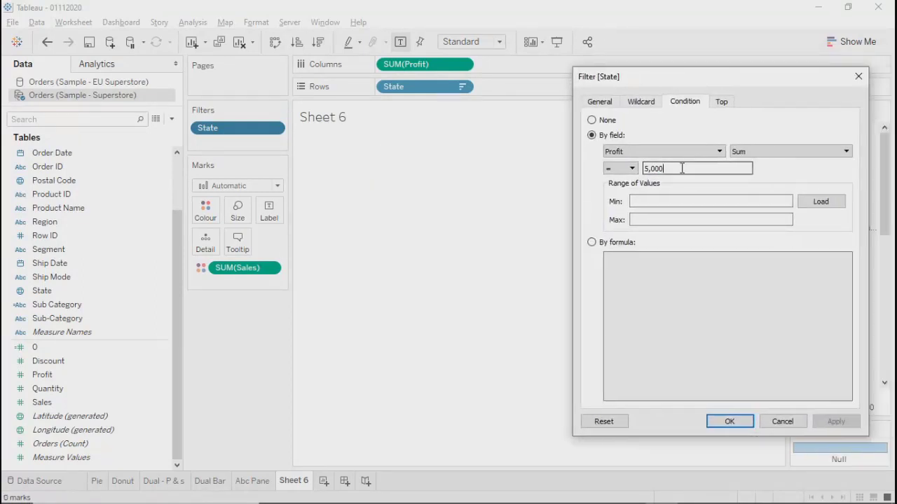
pyautogui.press('BackSpace')
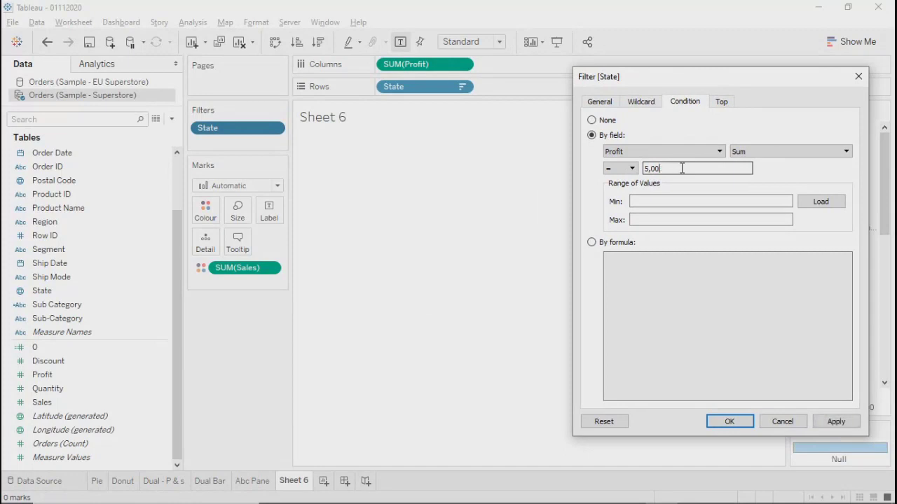
pyautogui.click(832, 423)
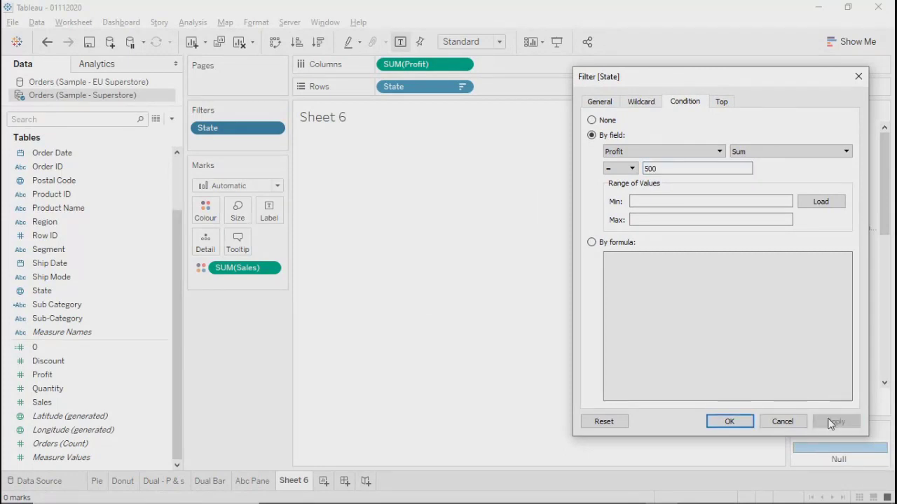
# Change the State condition's operator to <= with the value 500, apply it and uncover the chart.
pyautogui.click(690, 172)
pyautogui.click(632, 168)
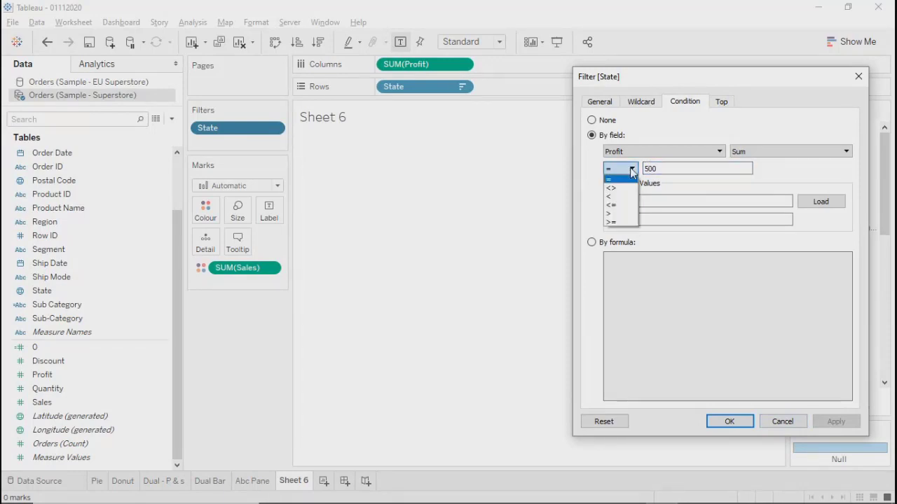
pyautogui.click(613, 204)
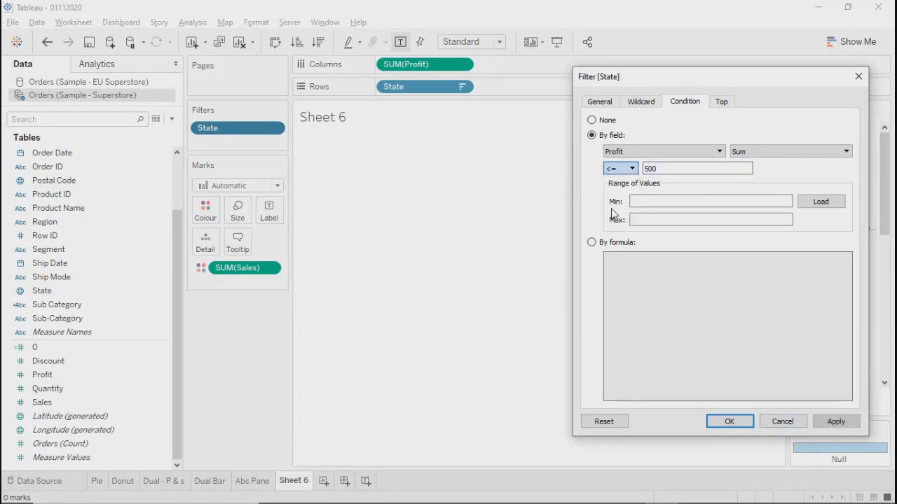
pyautogui.click(833, 421)
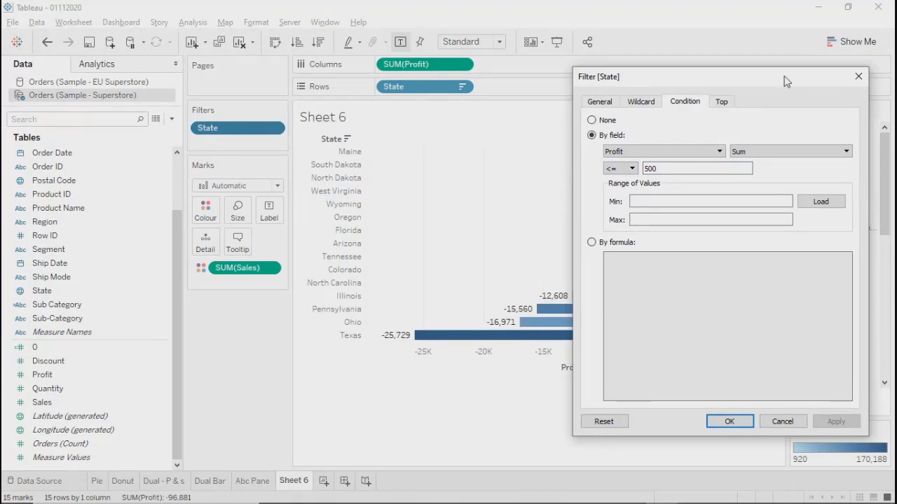
pyautogui.moveTo(783, 80); pyautogui.dragTo(256, 66)
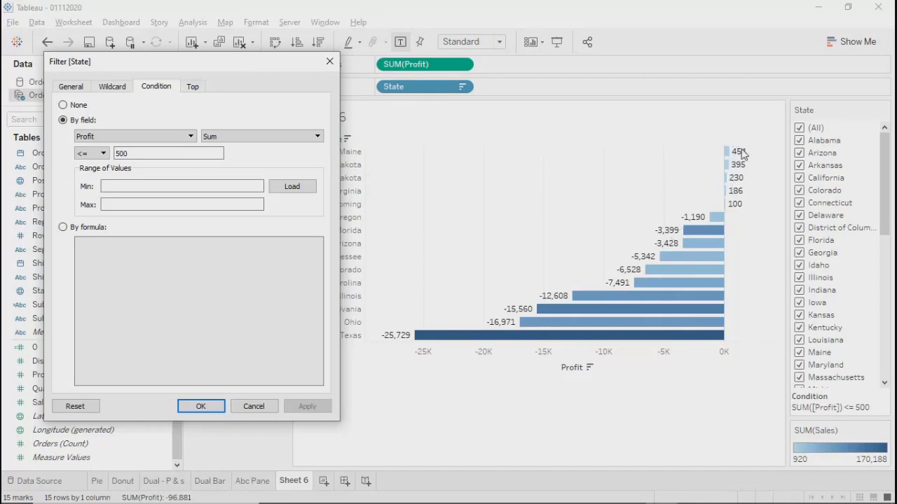
# Change the State condition's operator to >= and apply it to the sum of Profit.
pyautogui.click(102, 153)
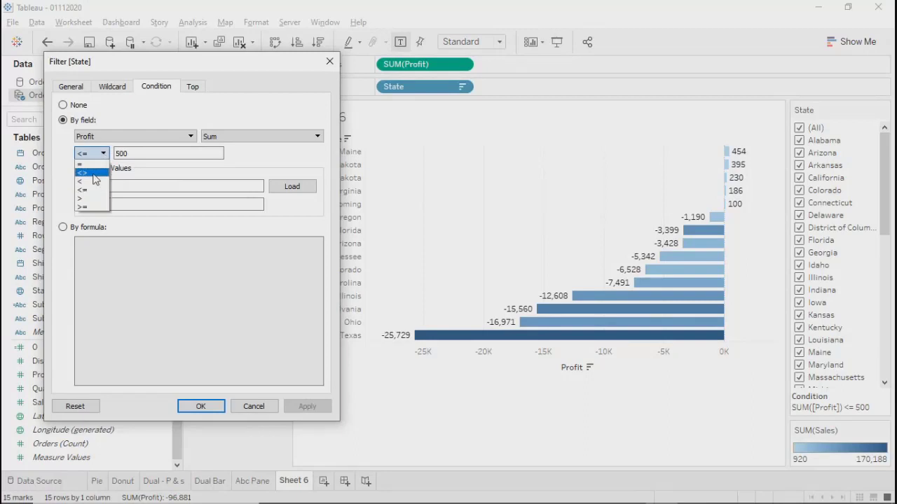
pyautogui.click(87, 207)
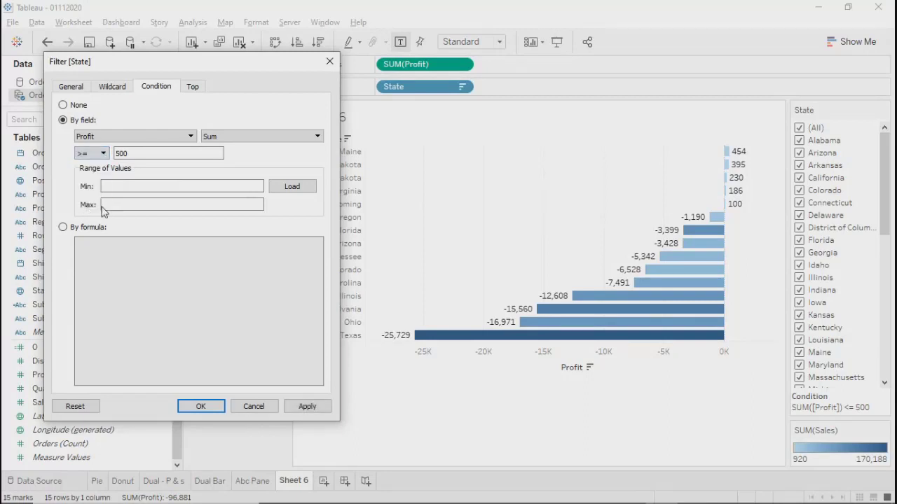
pyautogui.click(306, 408)
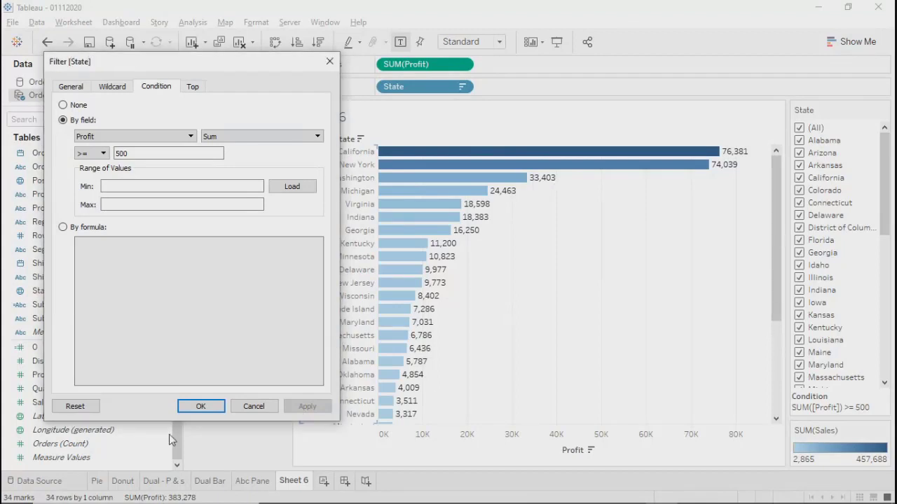
# Raise the State condition's minimum sum of Profit to 5000, apply it and move the dialog off the chart.
pyautogui.click(141, 155)
pyautogui.write('0')
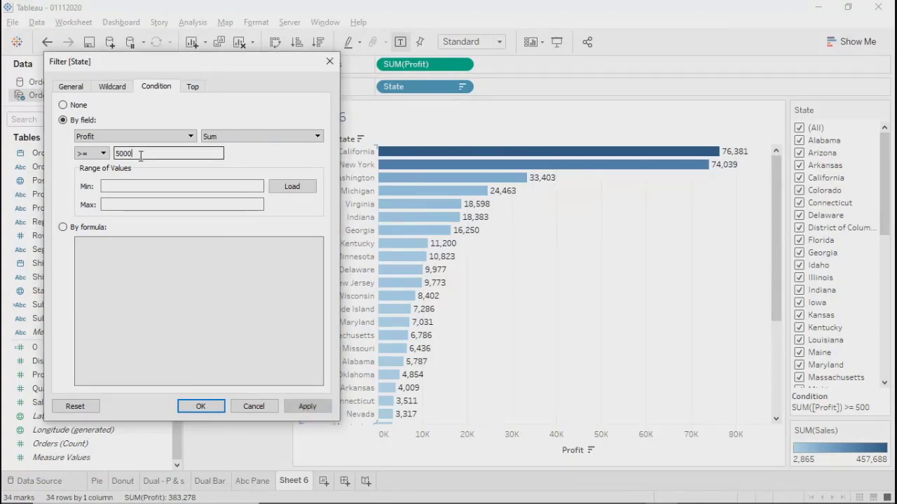
pyautogui.click(301, 406)
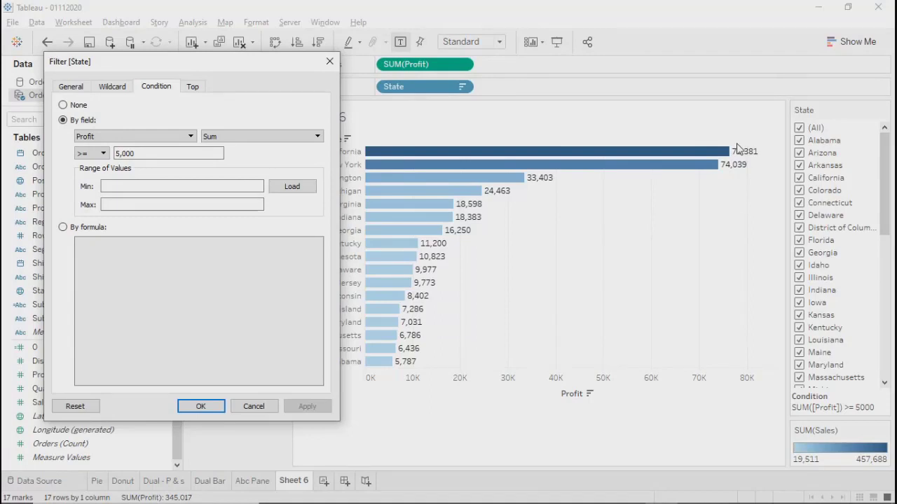
pyautogui.moveTo(143, 68); pyautogui.dragTo(112, 73)
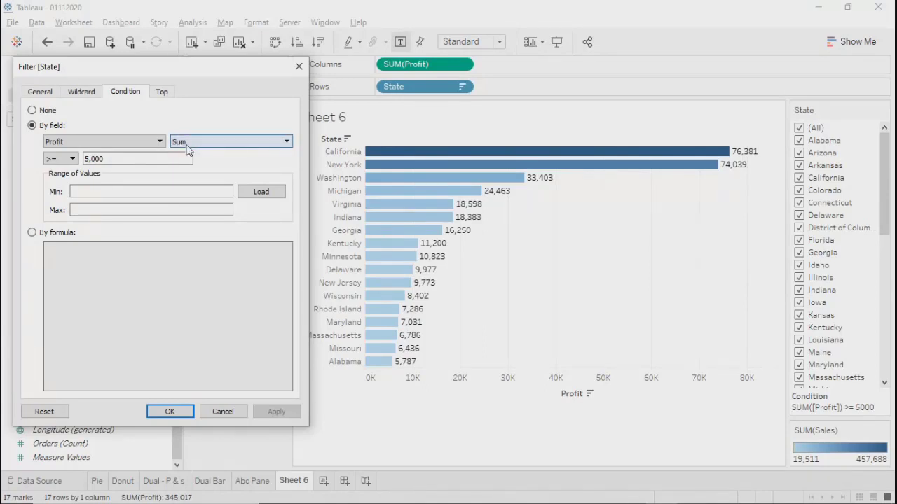
# Close the State filter editor and change the aggregation of Profit on the Columns shelf to average.
pyautogui.click(298, 67)
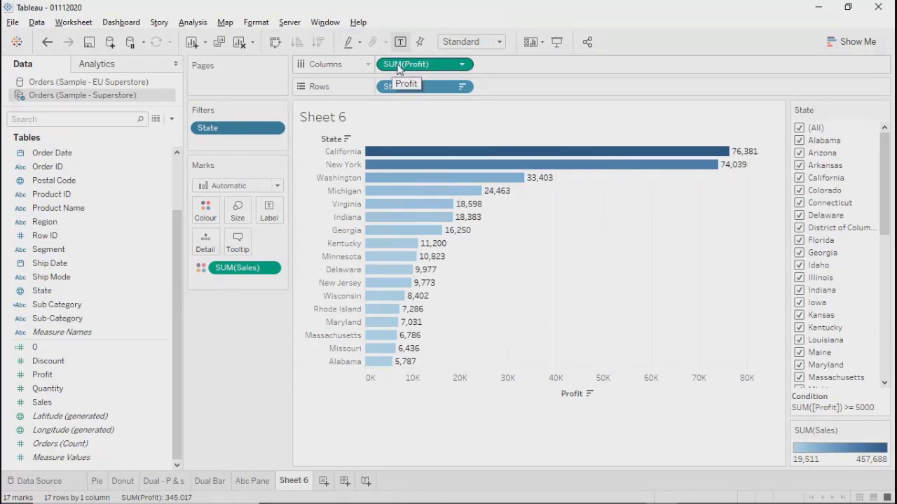
pyautogui.click(463, 66)
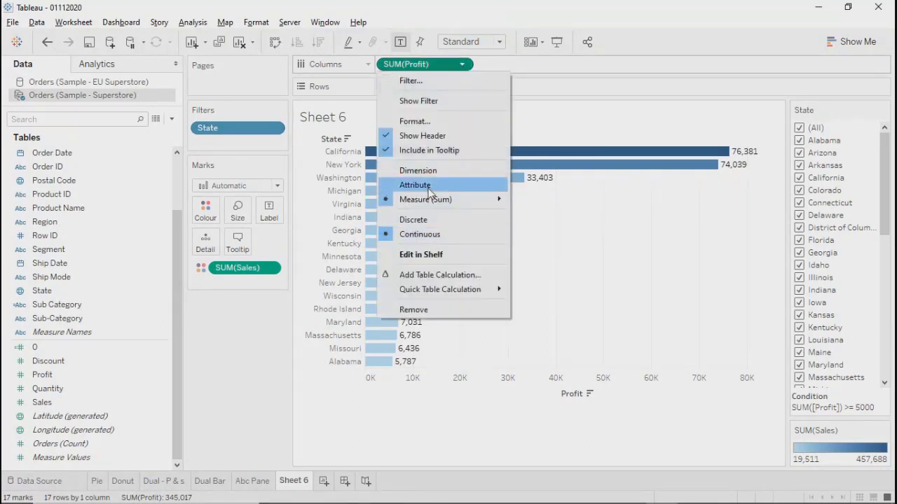
pyautogui.moveTo(456, 200)
pyautogui.click(532, 214)
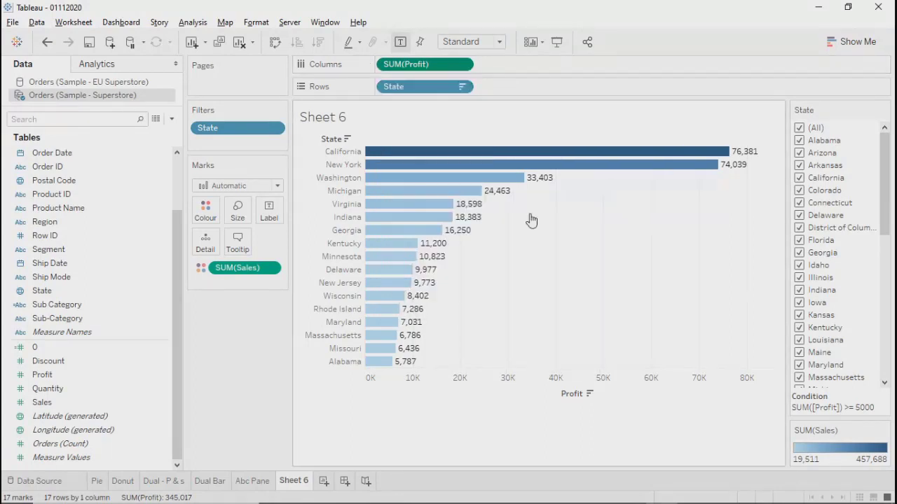
pyautogui.click(462, 86)
pyautogui.click(418, 103)
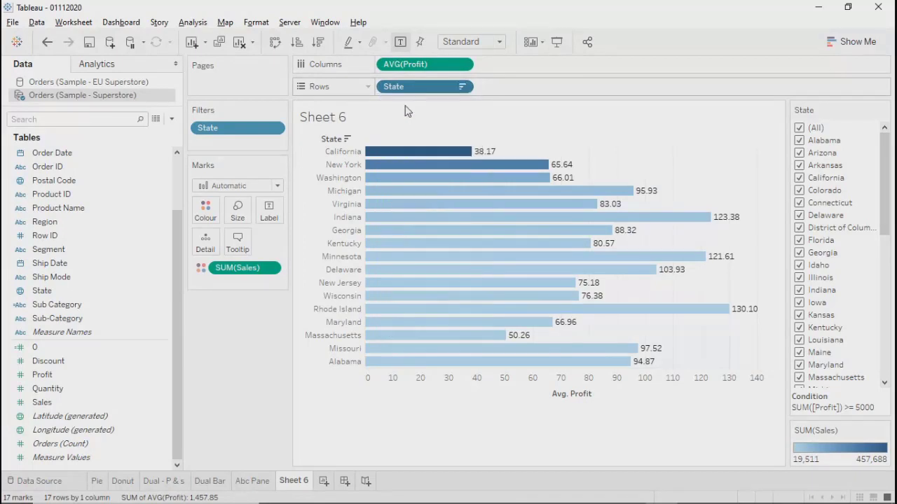
# Reopen the State filter, switch its Profit condition from sum to average and apply it.
pyautogui.moveTo(439, 84); pyautogui.dragTo(223, 81)
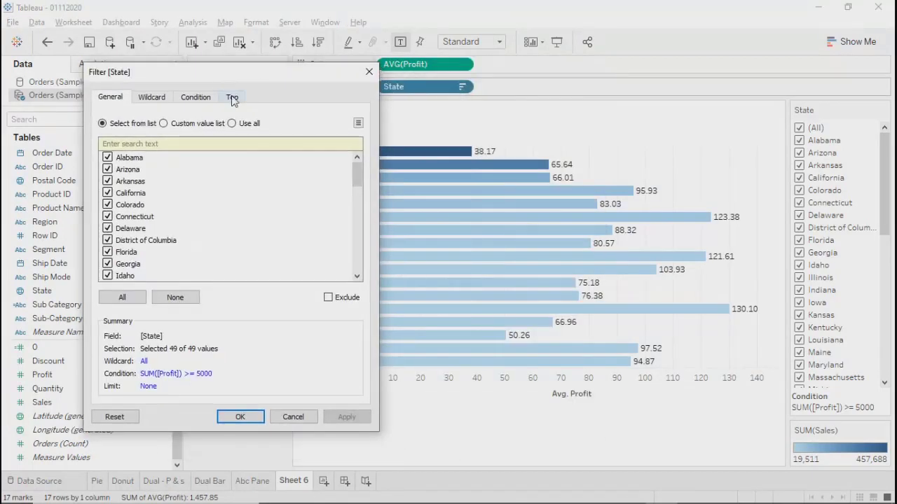
pyautogui.click(234, 98)
pyautogui.click(204, 98)
pyautogui.click(280, 147)
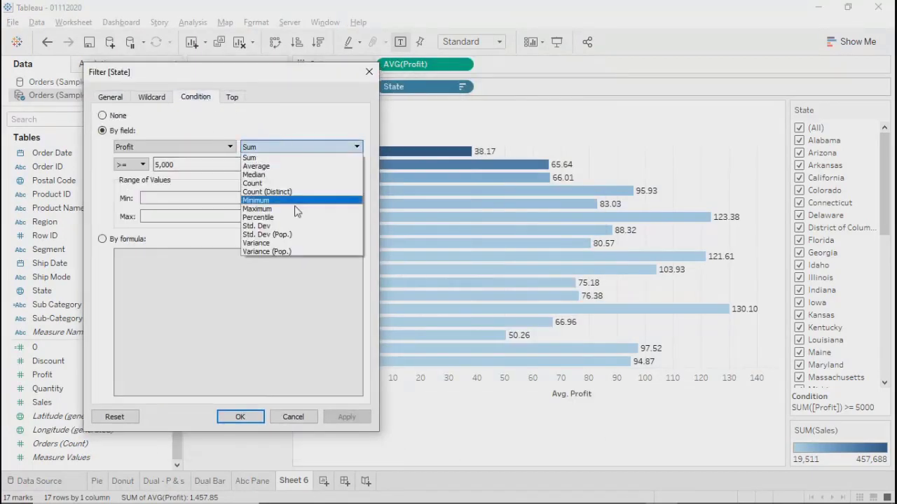
pyautogui.click(265, 166)
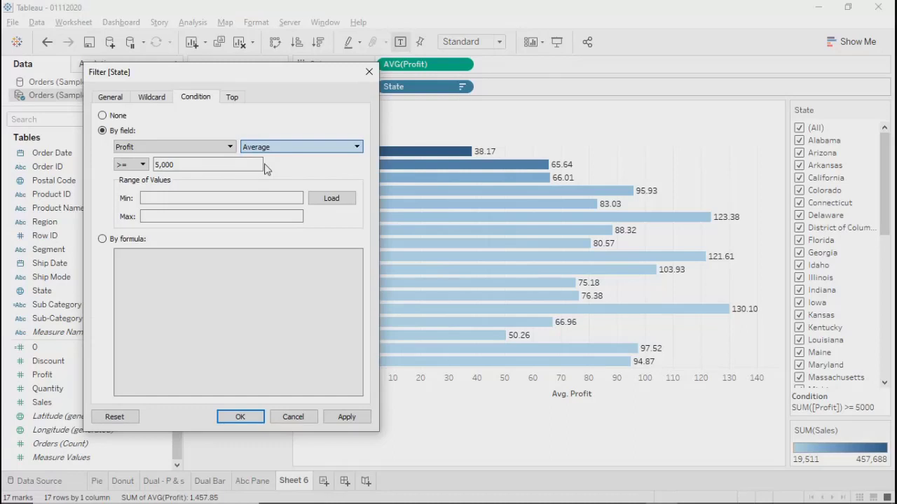
pyautogui.click(345, 418)
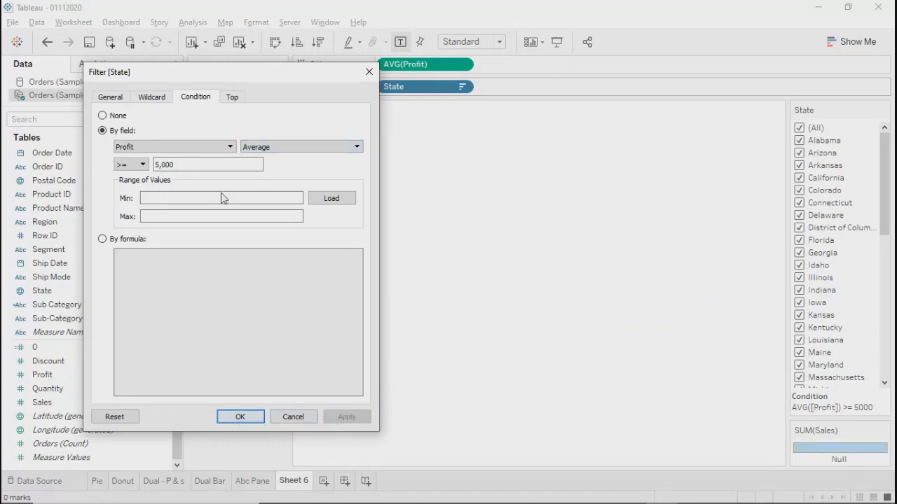
# Set the State condition's minimum average Profit to 55, apply it and close the filter editor.
pyautogui.click(205, 164)
pyautogui.press('BackSpace')
pyautogui.press('BackSpace')
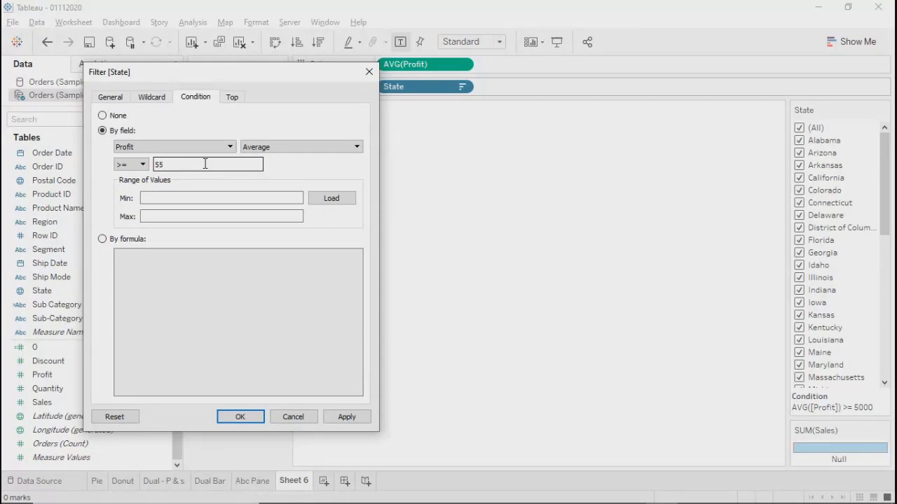
pyautogui.click(360, 419)
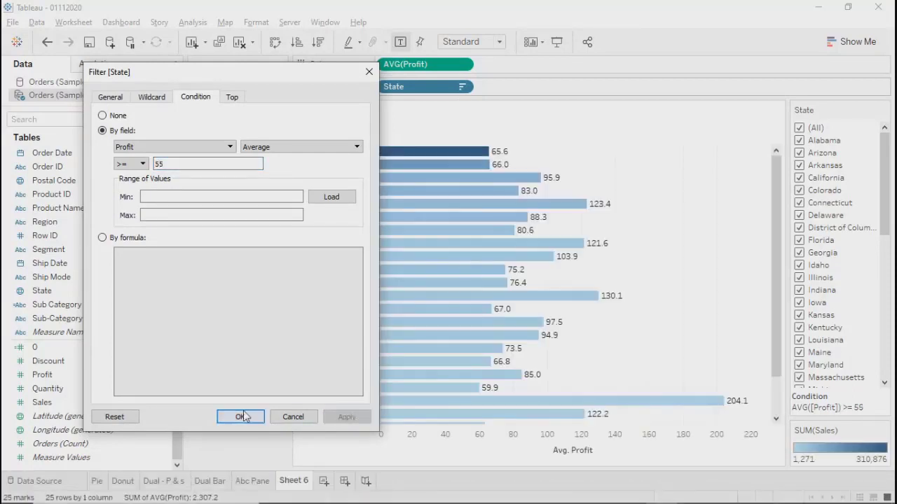
pyautogui.click(241, 416)
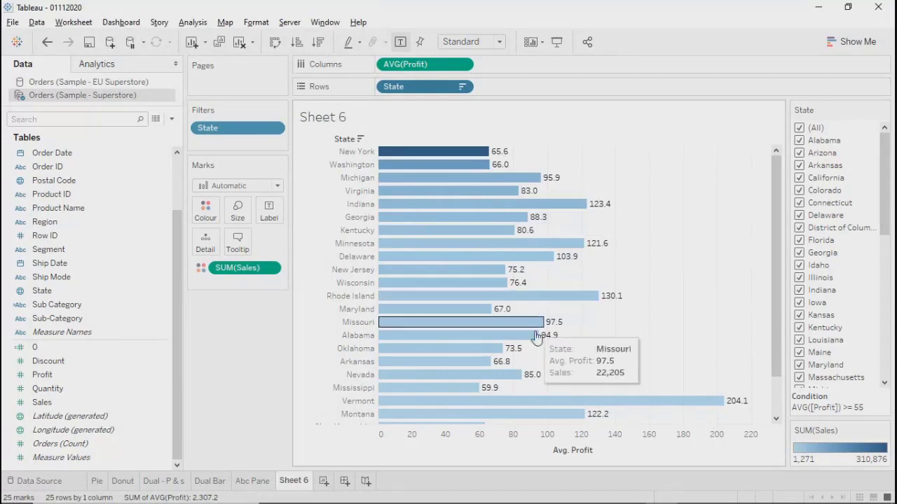
# Sort the states in descending order of average Profit from the chart's axis.
pyautogui.scroll(-3, 631, 316)
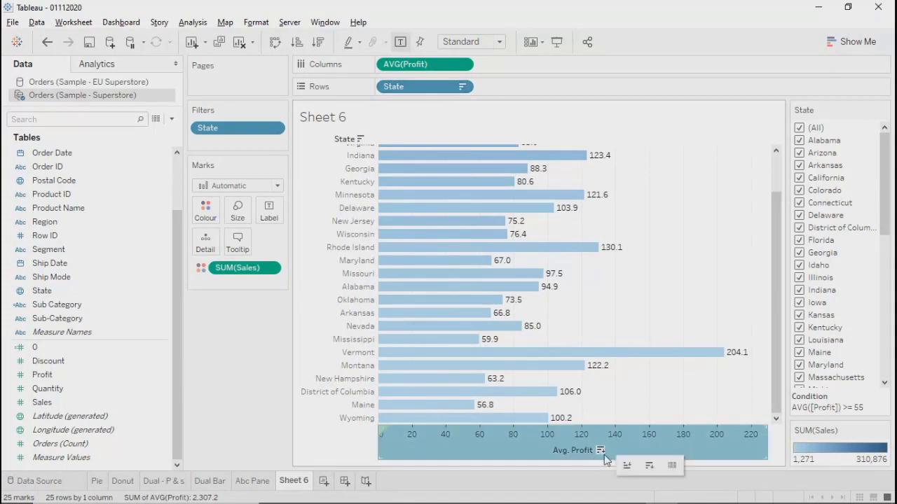
pyautogui.click(602, 451)
pyautogui.click(600, 450)
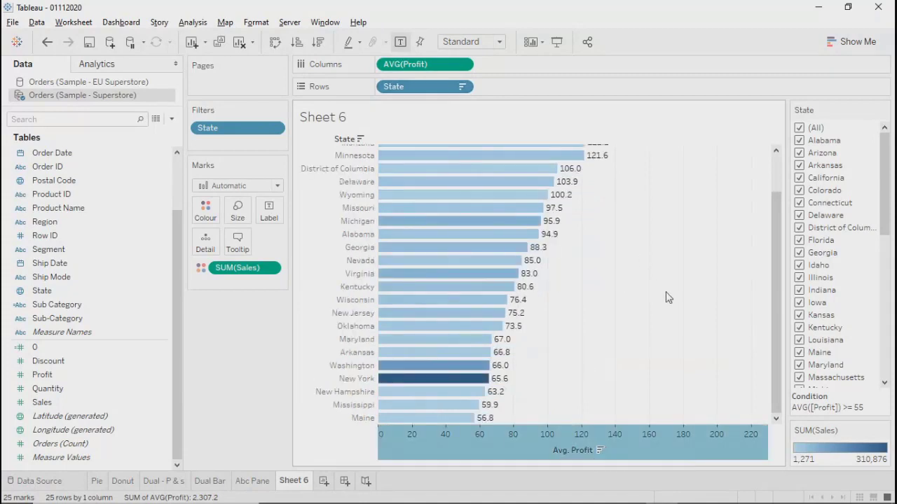
pyautogui.scroll(3, 666, 298)
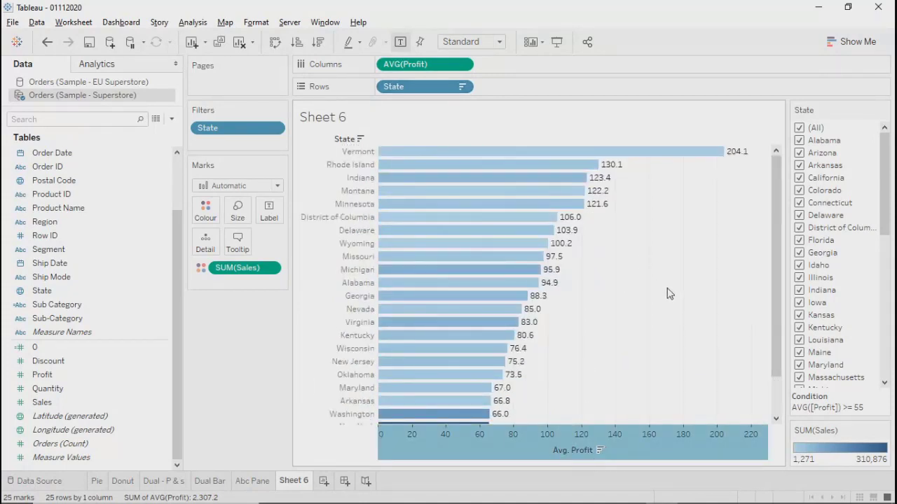
pyautogui.click(669, 292)
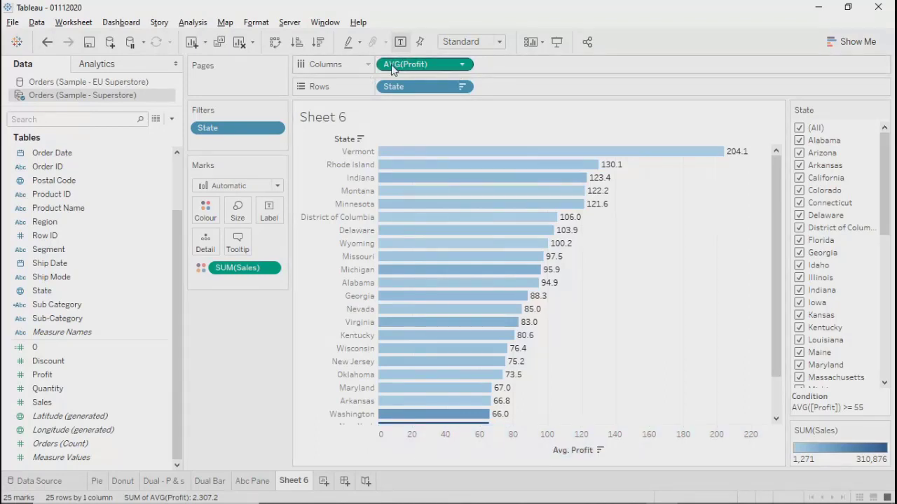
# Examine the aggregation choices available for Profit on the Columns shelf.
pyautogui.click(462, 67)
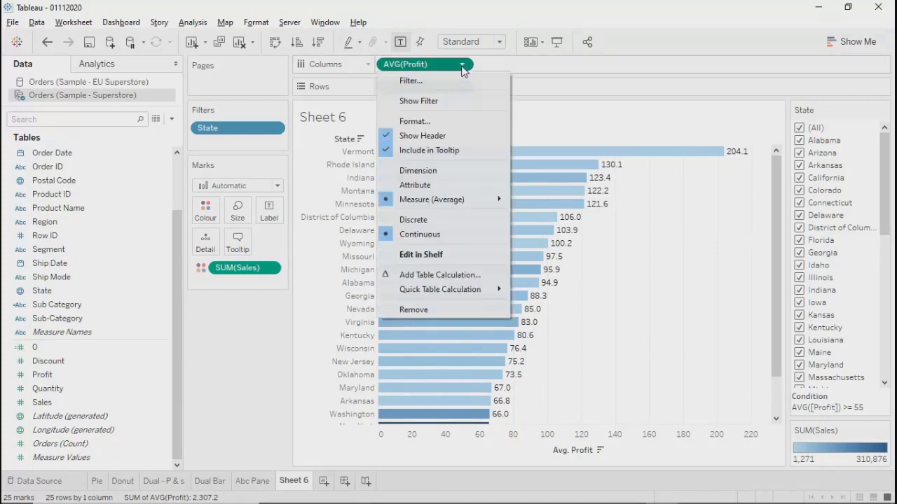
pyautogui.moveTo(411, 204)
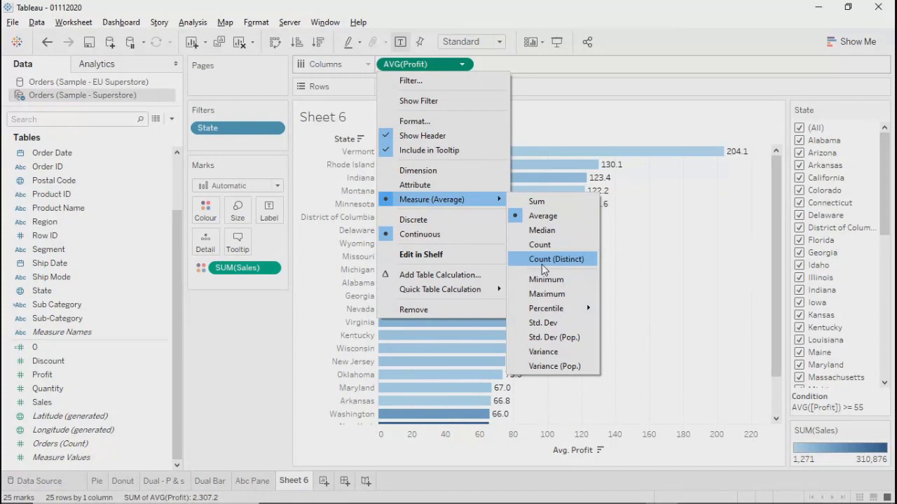
pyautogui.click(657, 274)
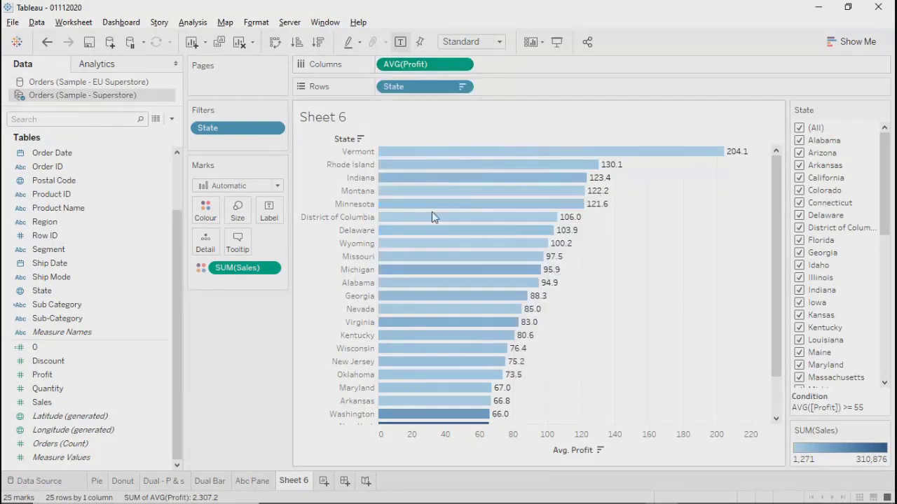
# Reopen the State filter's condition, move the dialog off the chart and switch the Profit aggregation to Sum.
pyautogui.click(274, 129)
pyautogui.click(238, 145)
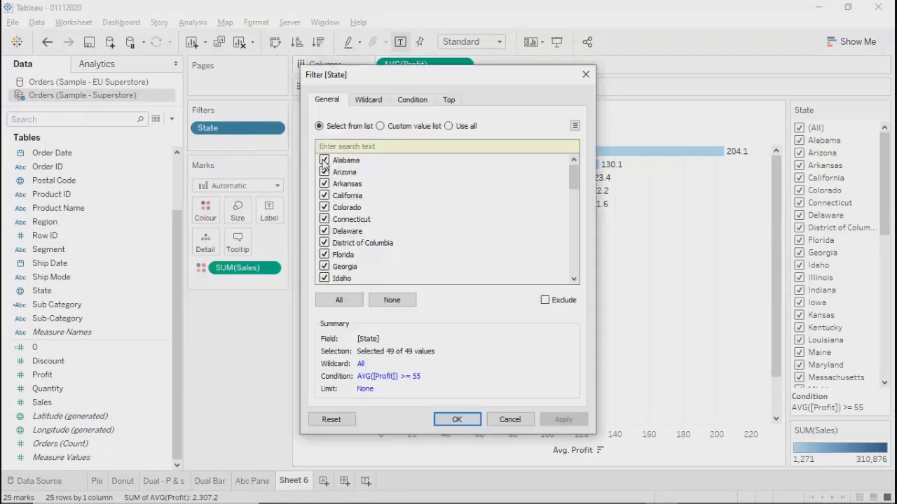
pyautogui.click(417, 101)
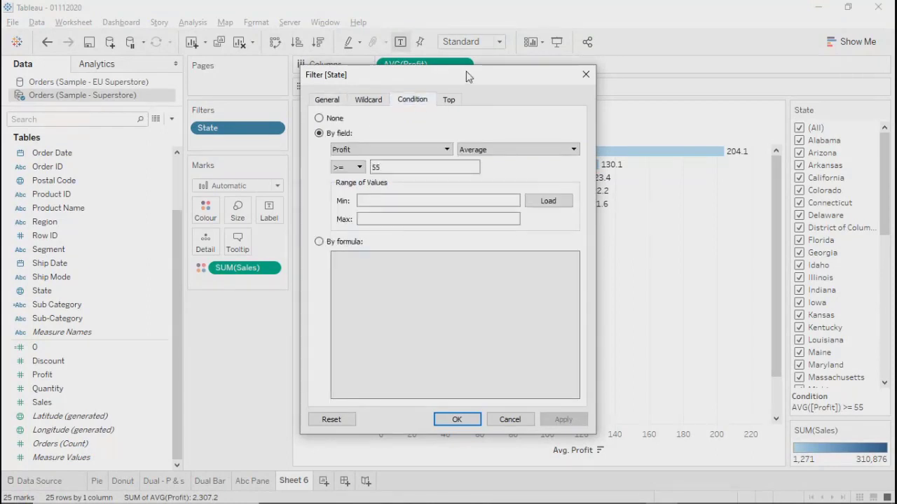
pyautogui.moveTo(466, 74); pyautogui.dragTo(197, 80)
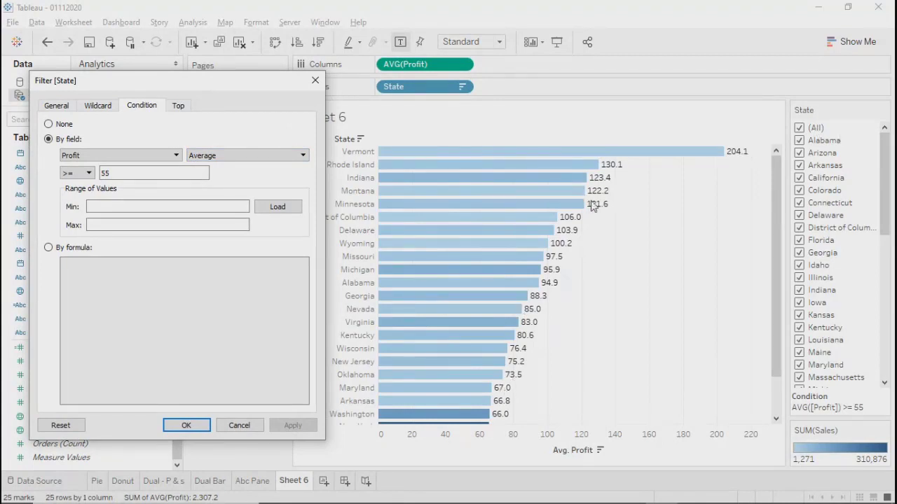
pyautogui.click(200, 155)
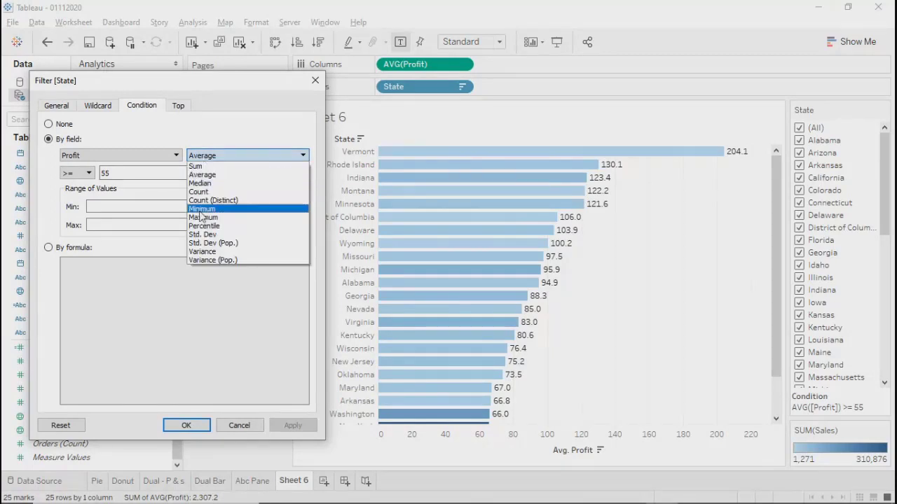
pyautogui.click(195, 168)
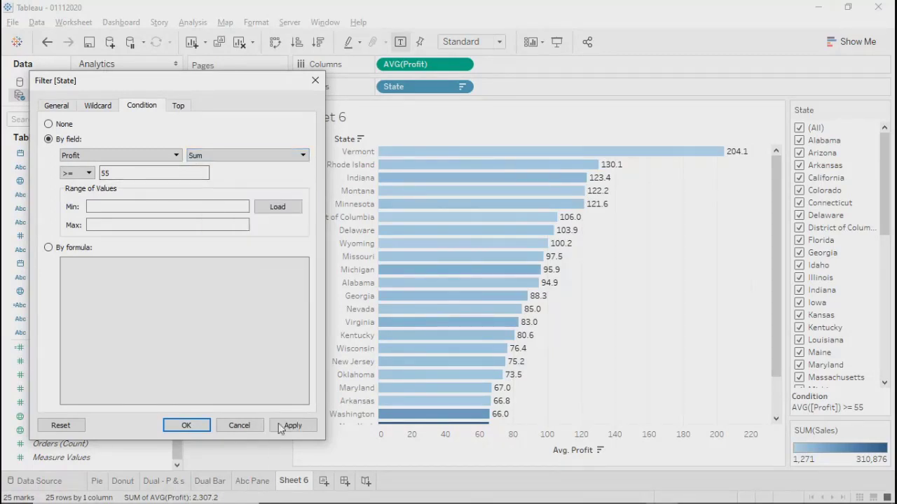
# Set the State condition's minimum sum of Profit to 500, apply it and close the filter editor.
pyautogui.doubleClick(133, 172)
pyautogui.write('500')
pyautogui.click(280, 425)
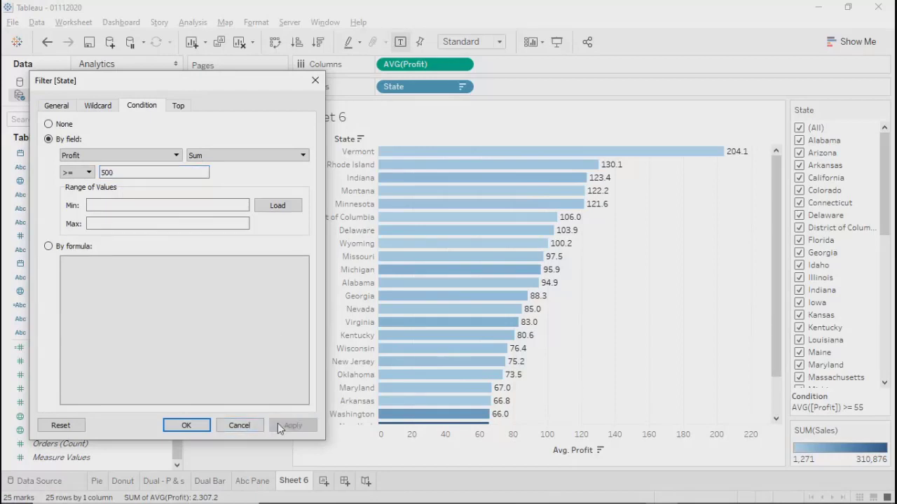
pyautogui.click(188, 426)
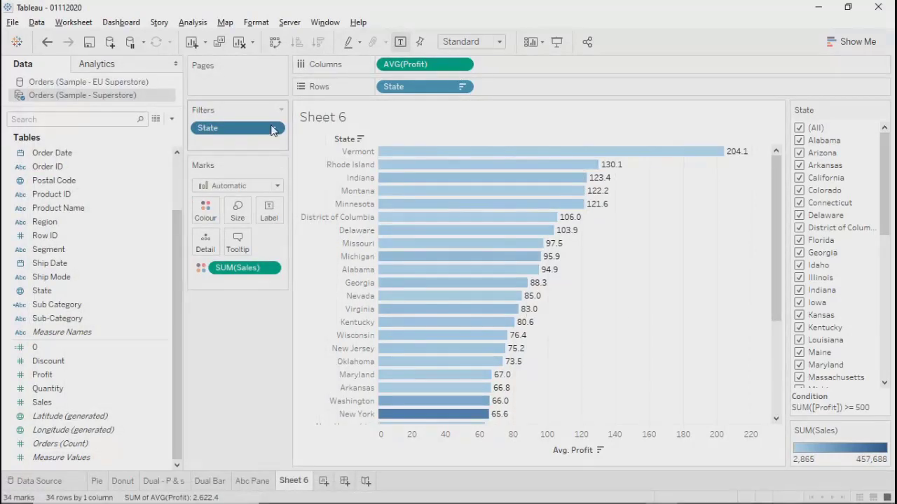
# Reopen the State filter, raise its condition's minimum sum of Profit to 5000, apply it and close the editor.
pyautogui.click(273, 128)
pyautogui.click(238, 143)
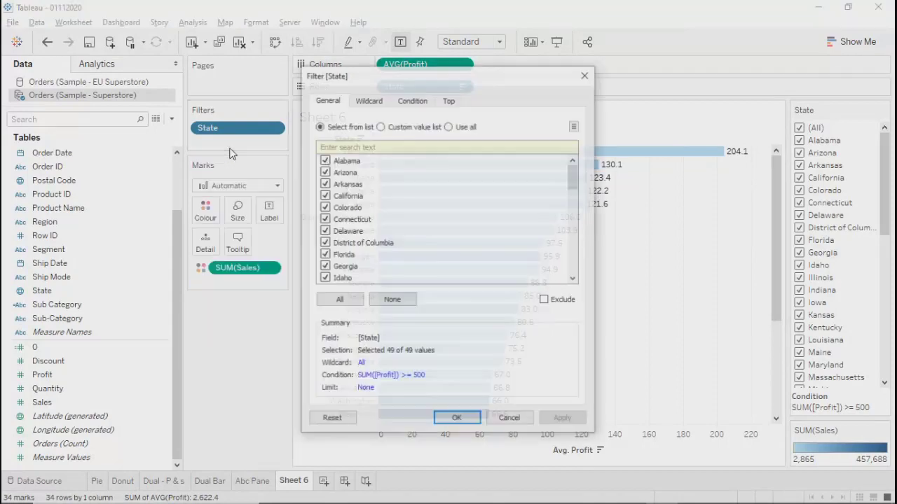
pyautogui.moveTo(429, 78); pyautogui.dragTo(174, 73)
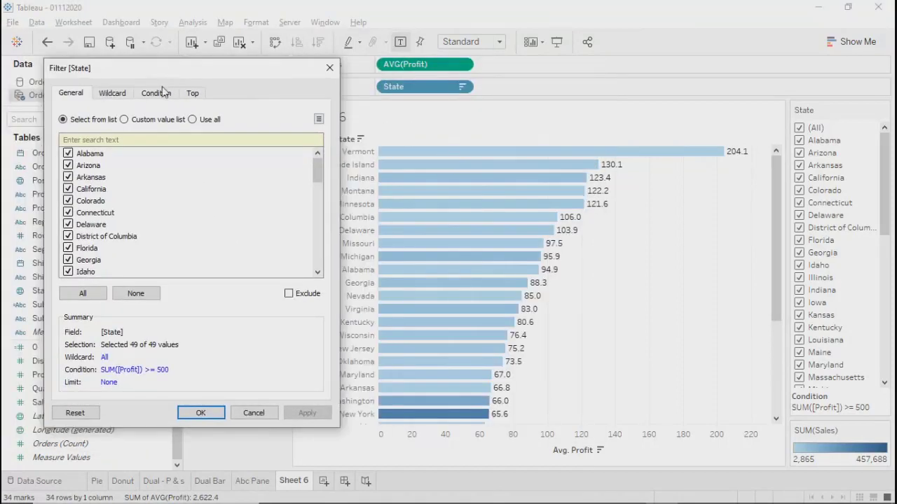
pyautogui.click(190, 95)
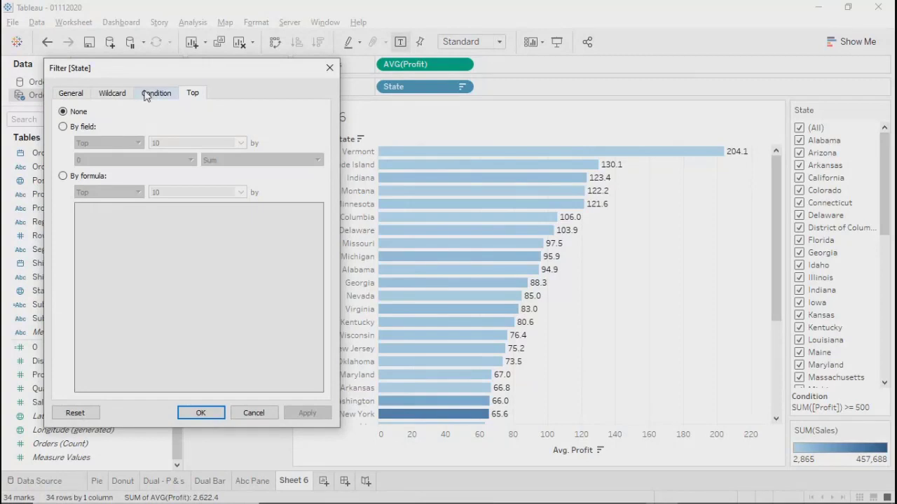
pyautogui.click(148, 94)
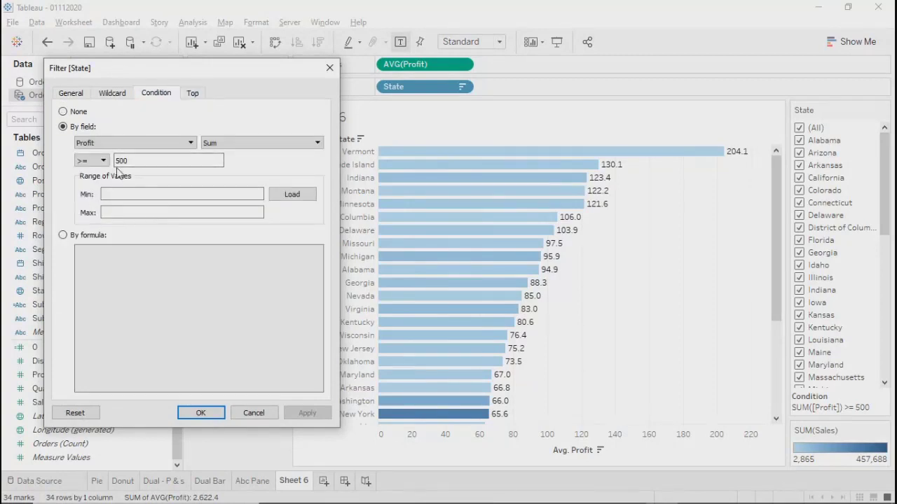
pyautogui.write('0')
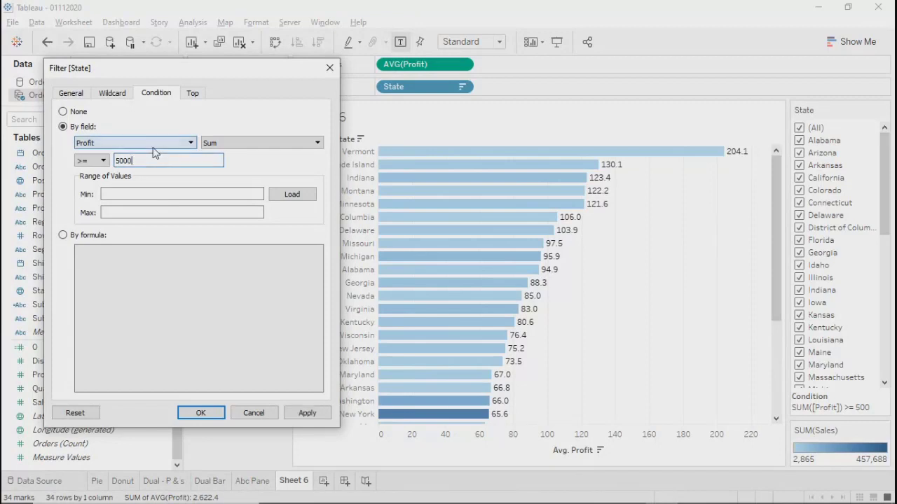
pyautogui.click(307, 414)
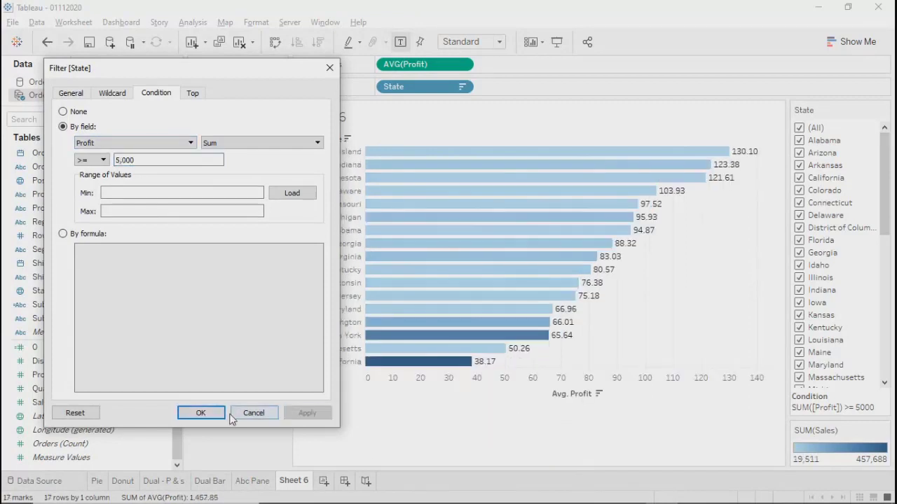
pyautogui.click(205, 413)
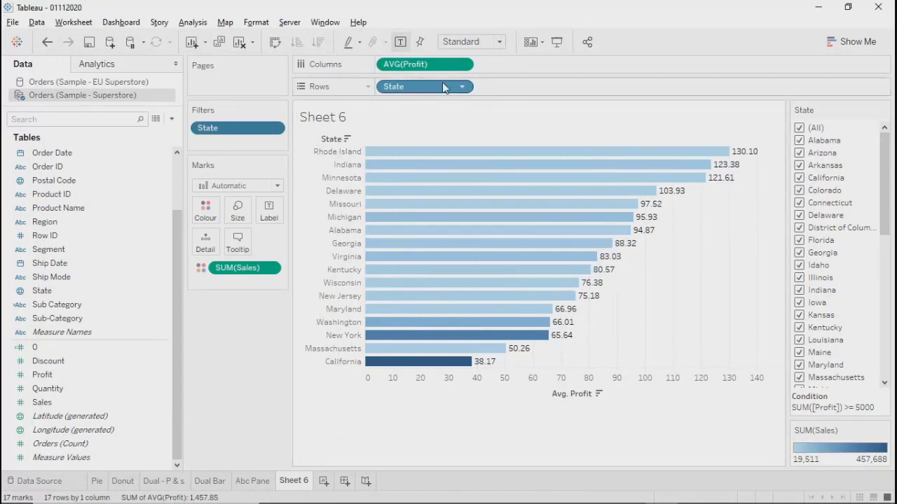
# Review all columns of the Orders data source, return to Sheet 6 and look through its dimensions and measures.
pyautogui.moveTo(691, 171)
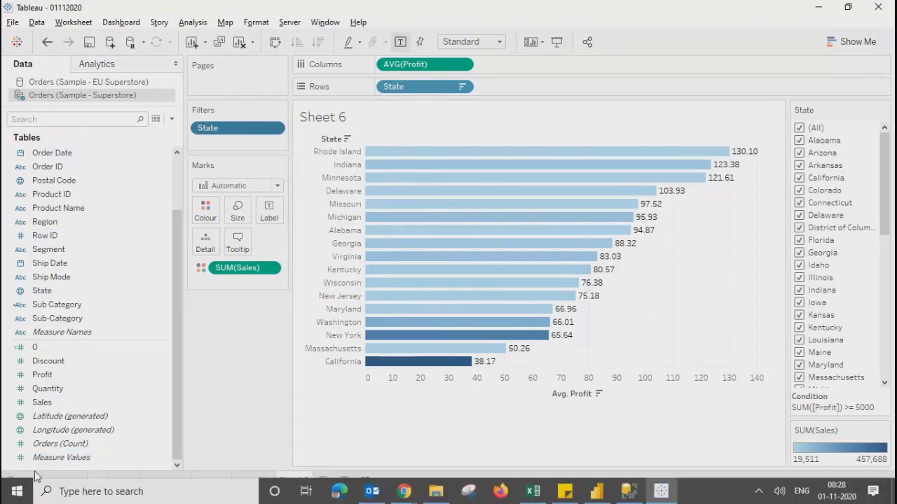
pyautogui.click(51, 482)
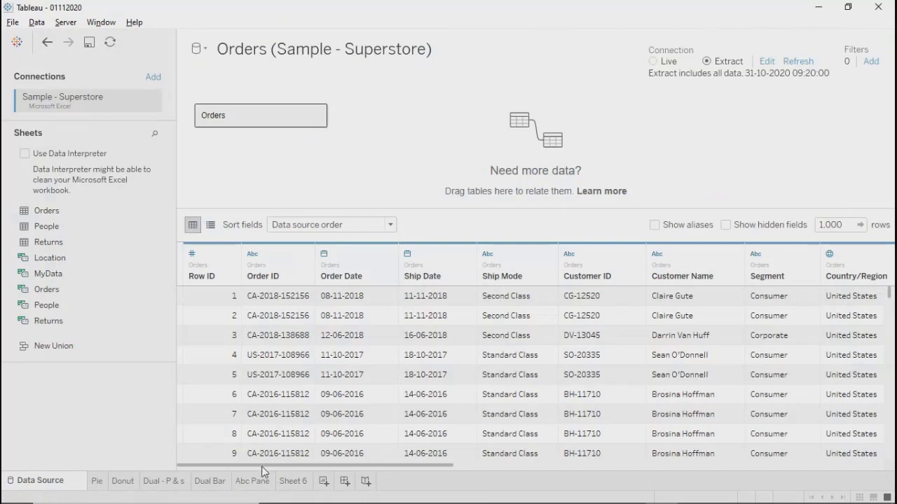
pyautogui.moveTo(262, 466); pyautogui.dragTo(857, 466)
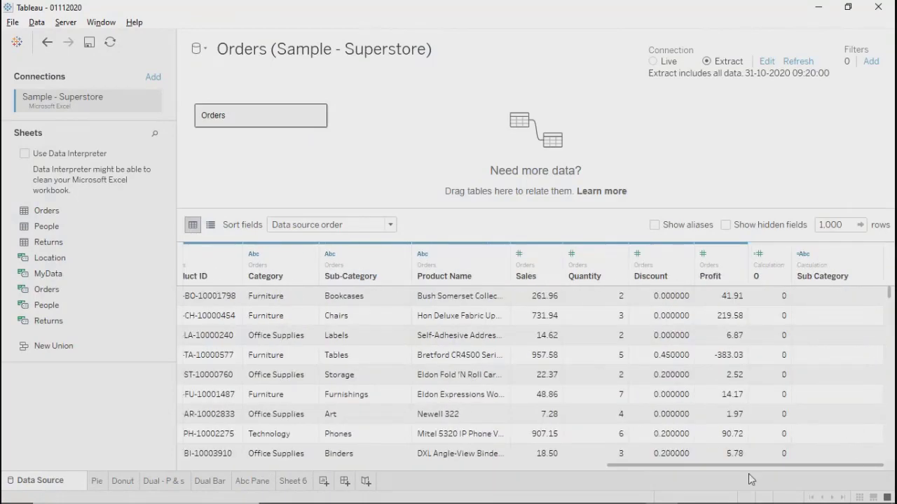
pyautogui.moveTo(751, 466); pyautogui.dragTo(96, 462)
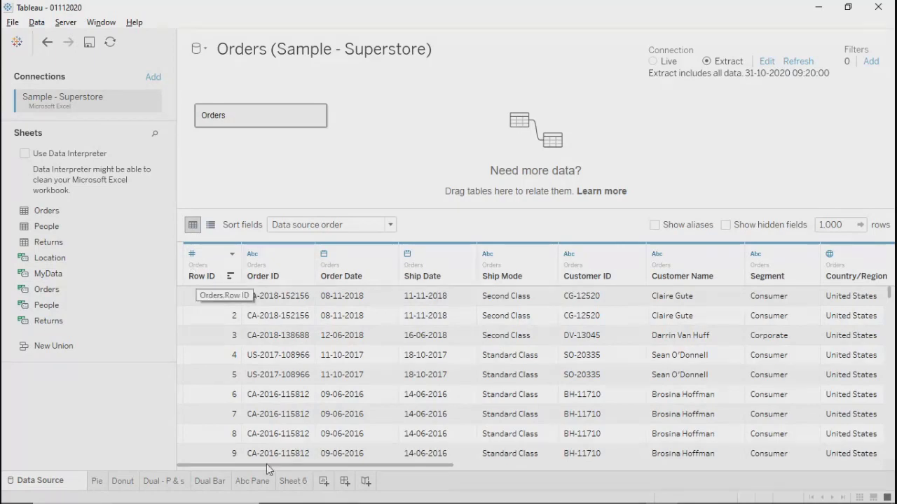
pyautogui.click(283, 484)
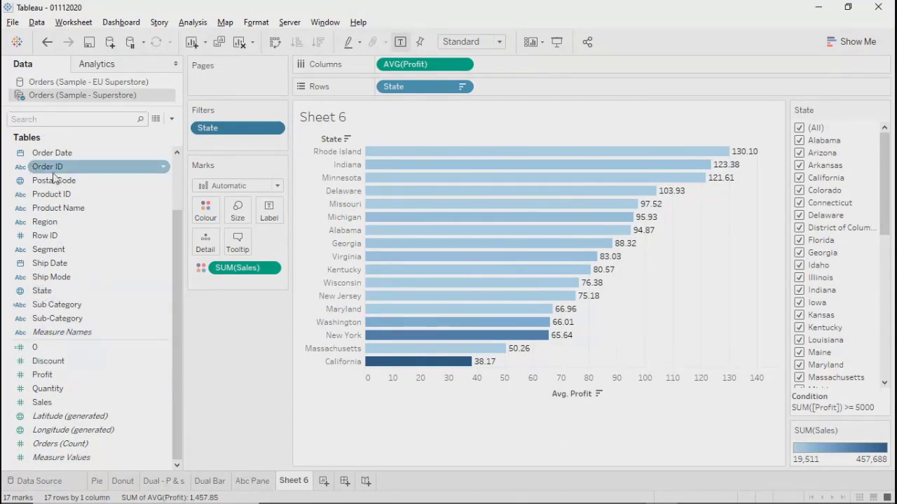
pyautogui.scroll(3, 53, 178)
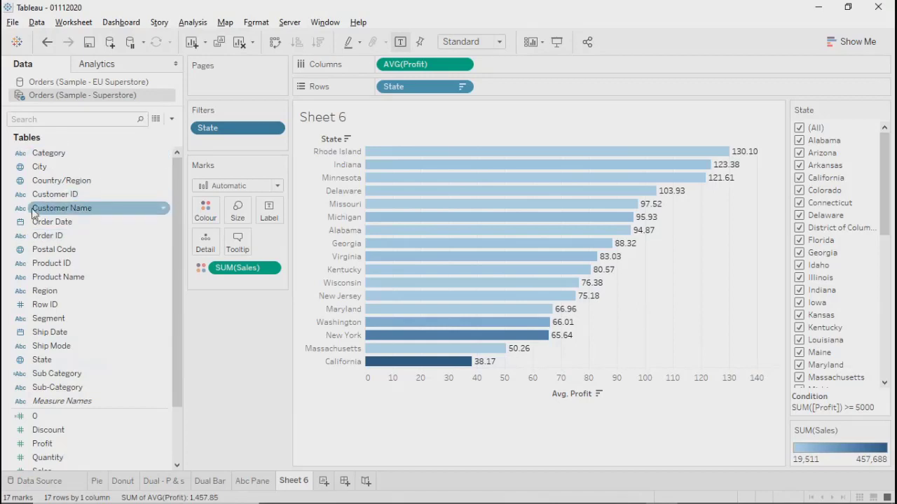
pyautogui.scroll(-3, 33, 214)
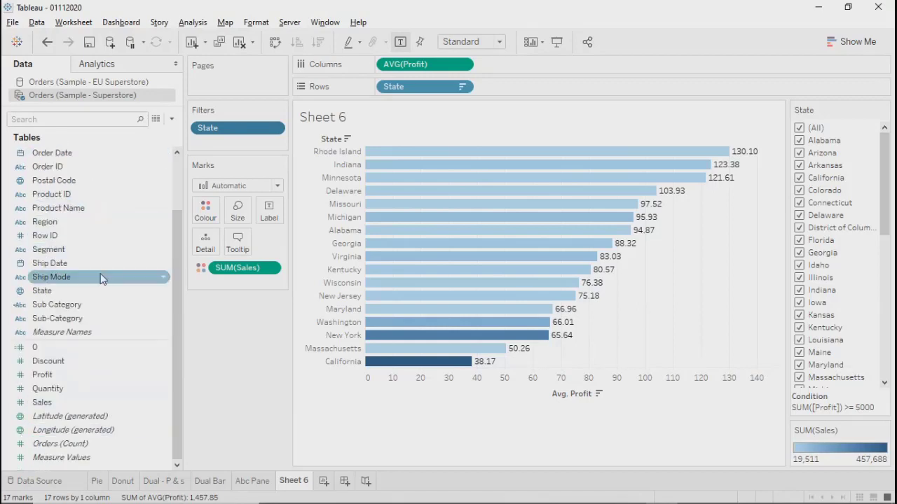
pyautogui.scroll(3, 97, 263)
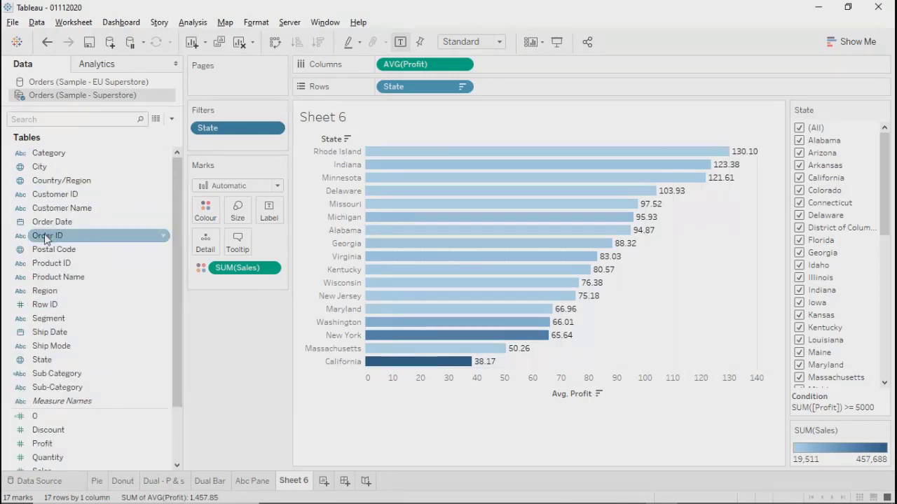
pyautogui.scroll(-3, 21, 455)
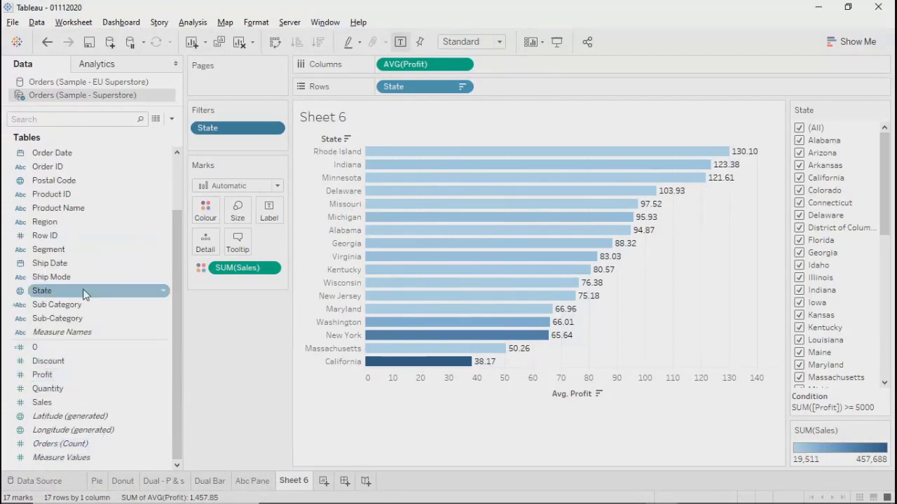
pyautogui.scroll(3, 83, 316)
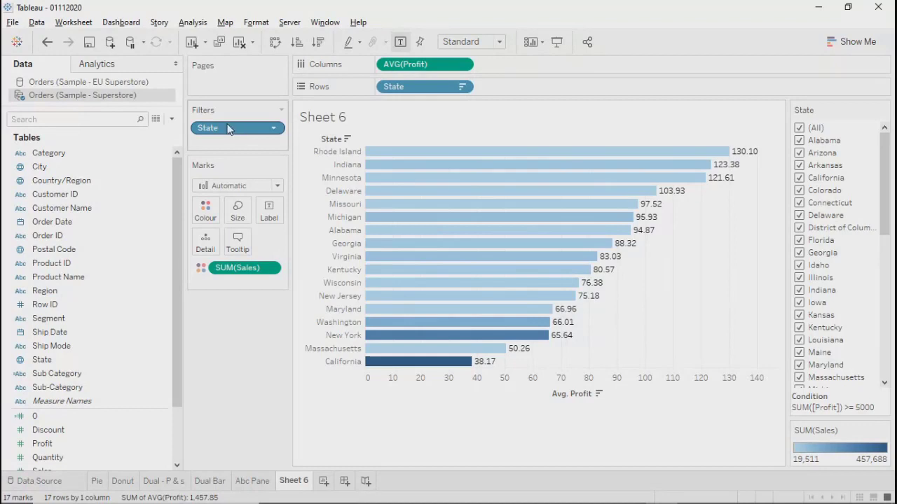
# Look over the State filter's menu, editor and filter card display options.
pyautogui.click(273, 129)
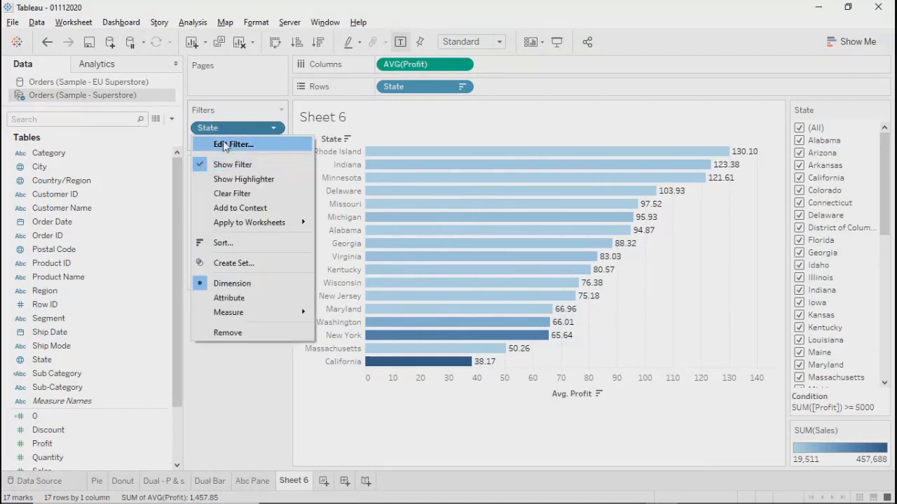
pyautogui.click(278, 130)
pyautogui.click(276, 129)
pyautogui.click(235, 142)
pyautogui.click(585, 76)
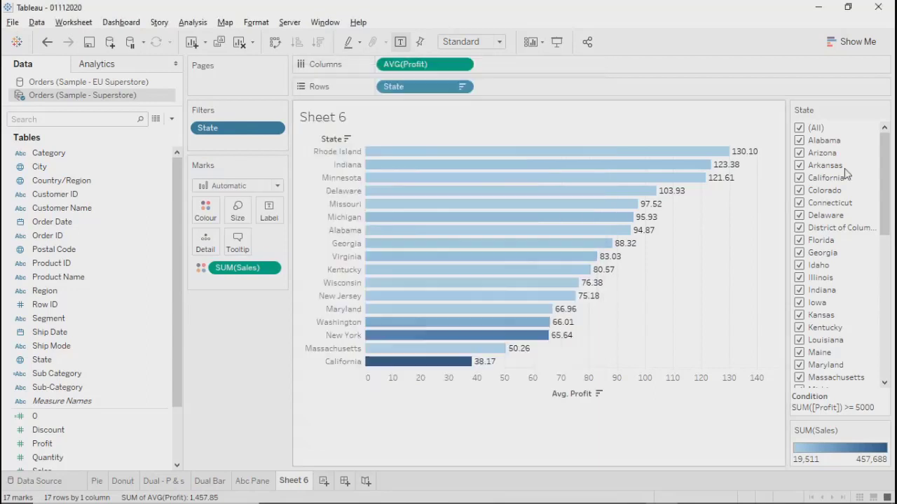
pyautogui.click(883, 110)
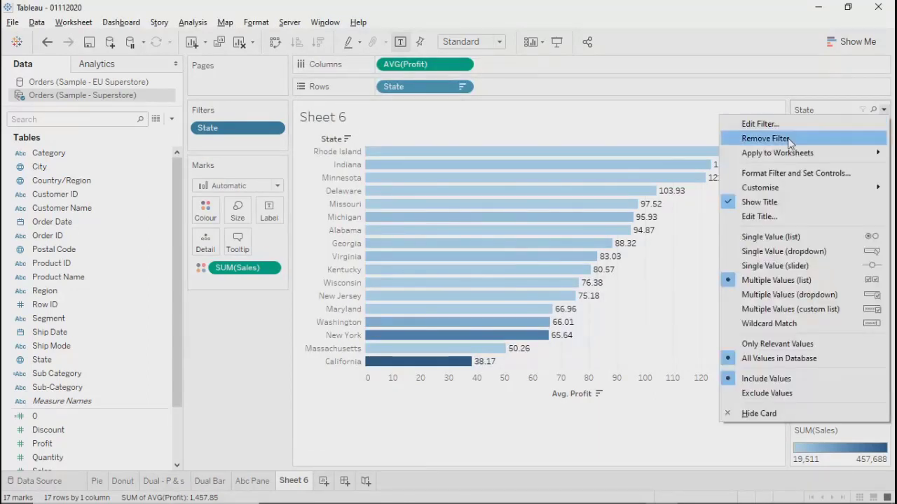
pyautogui.click(533, 437)
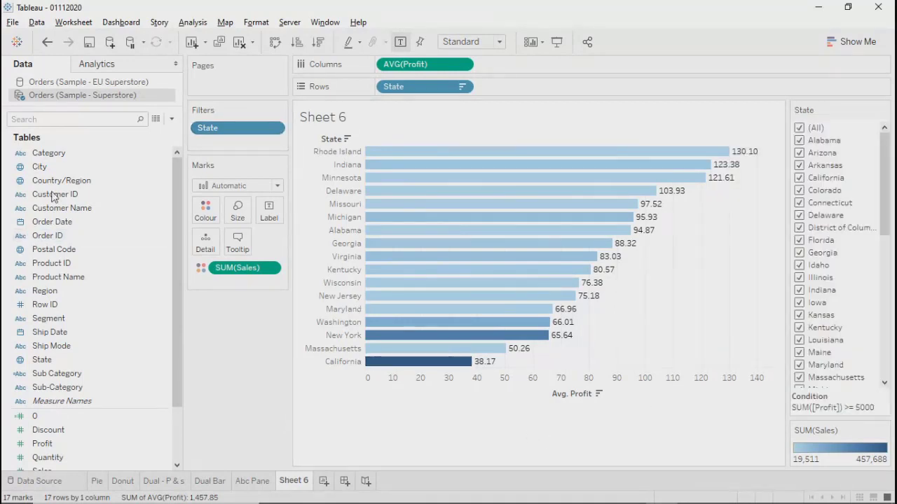
# Start an Order Date filter by Relative Date, examine its relative date options and cancel it.
pyautogui.click(44, 155)
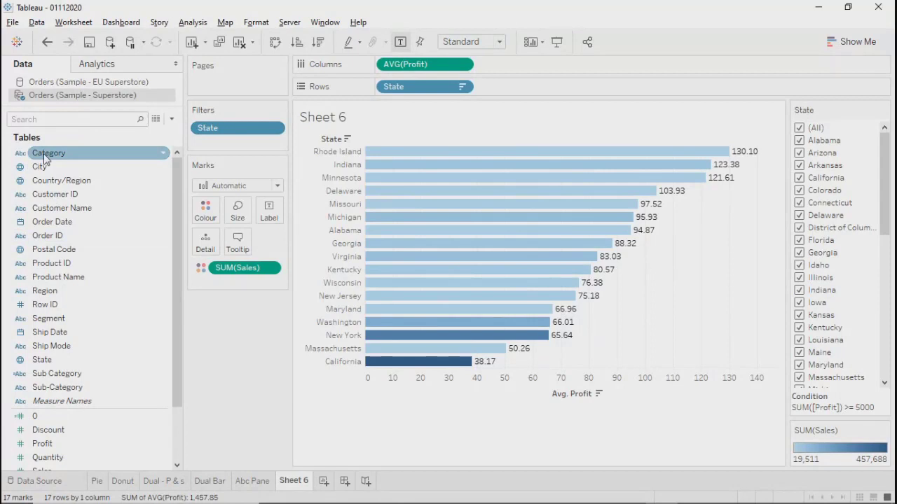
pyautogui.click(46, 221)
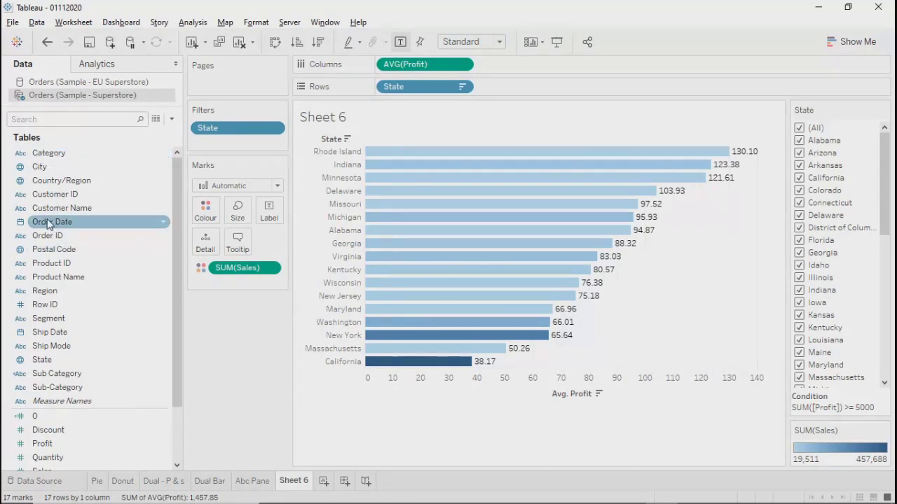
pyautogui.moveTo(47, 222); pyautogui.dragTo(232, 139)
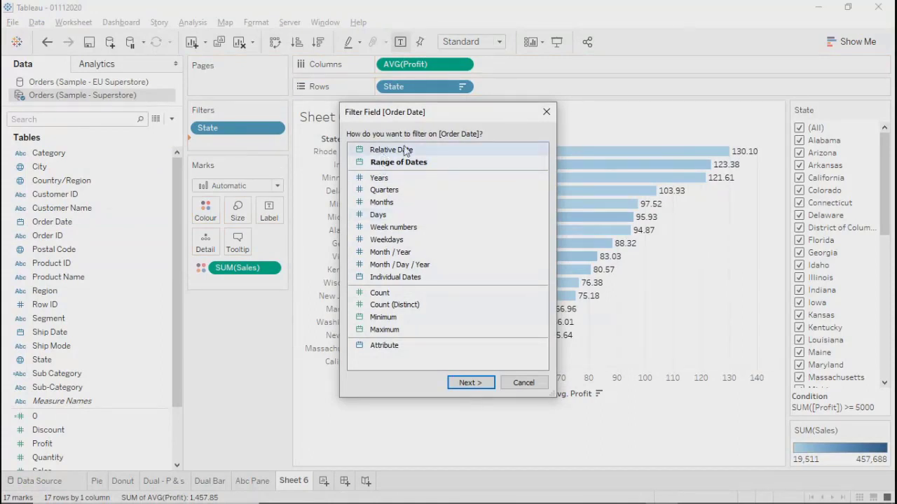
pyautogui.click(390, 162)
pyautogui.click(378, 149)
pyautogui.click(468, 383)
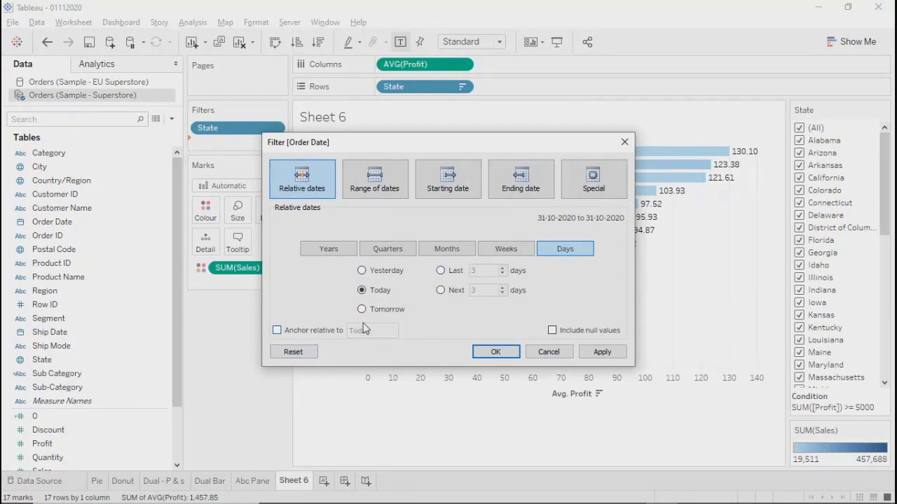
pyautogui.click(549, 352)
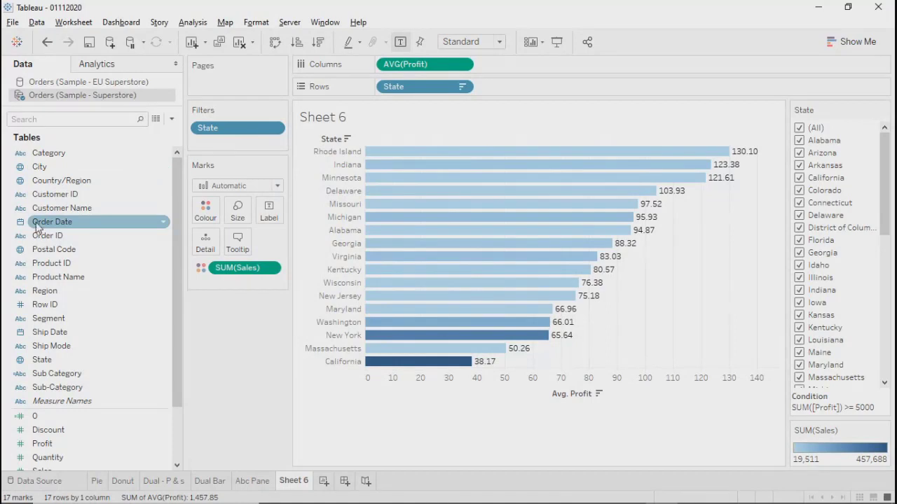
# Start an Order Date filter by Range of Dates, examine its date limits and cancel it.
pyautogui.moveTo(37, 222); pyautogui.dragTo(219, 139)
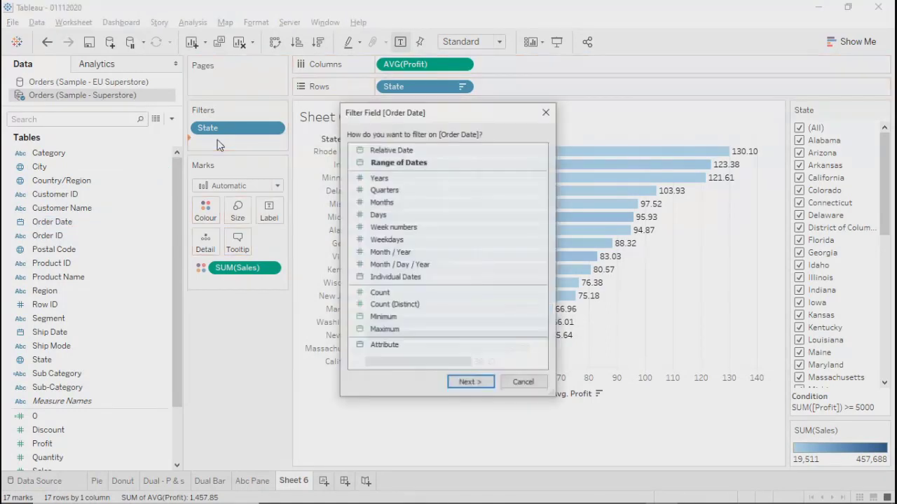
pyautogui.click(381, 163)
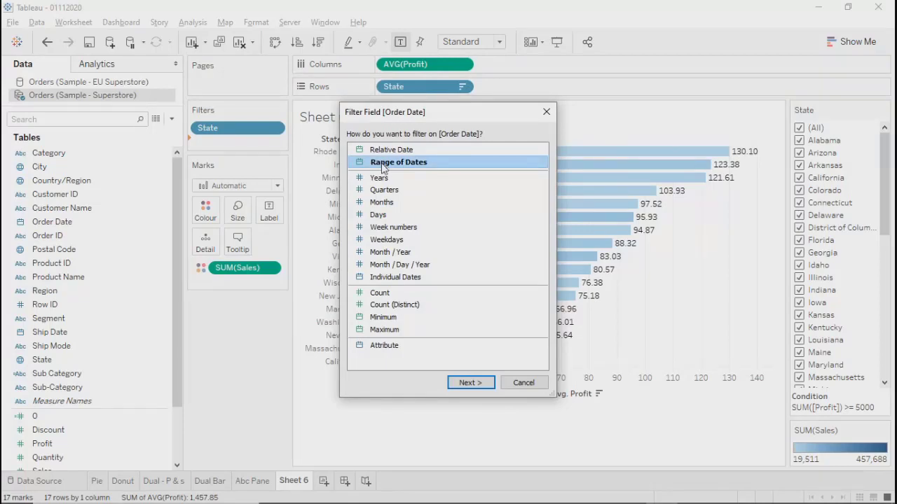
pyautogui.click(469, 384)
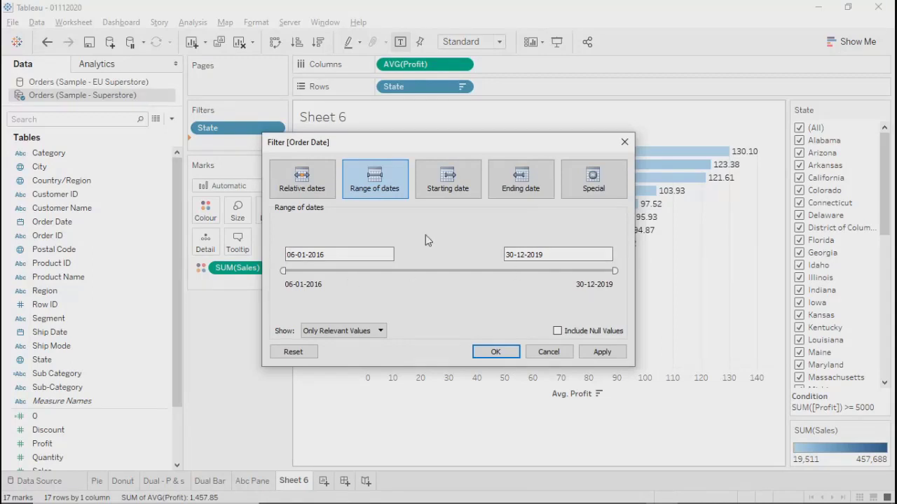
pyautogui.click(549, 352)
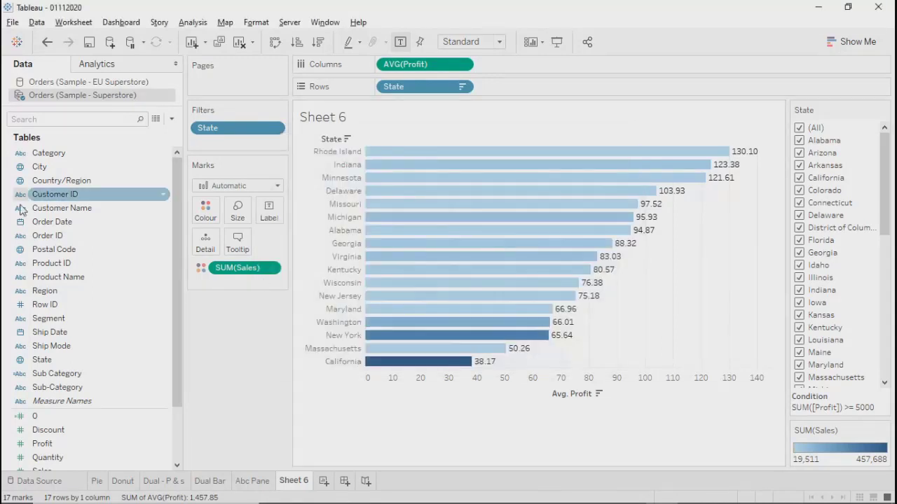
# Start an Order Date filter by Years and reposition its dialog.
pyautogui.moveTo(32, 223); pyautogui.dragTo(209, 141)
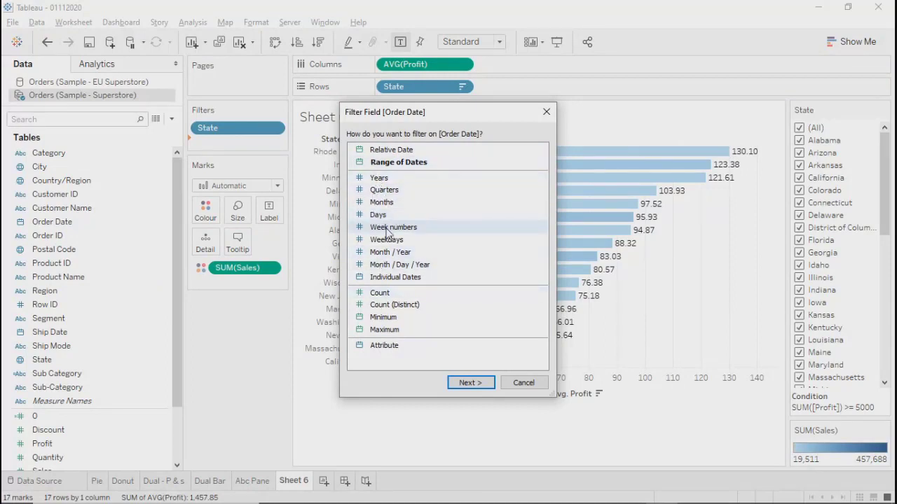
pyautogui.click(378, 178)
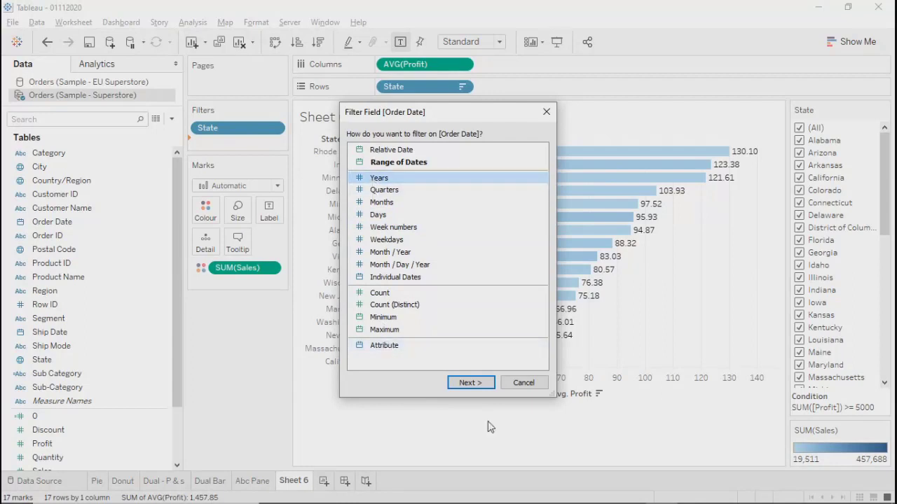
pyautogui.click(471, 382)
pyautogui.moveTo(419, 65); pyautogui.dragTo(470, 56)
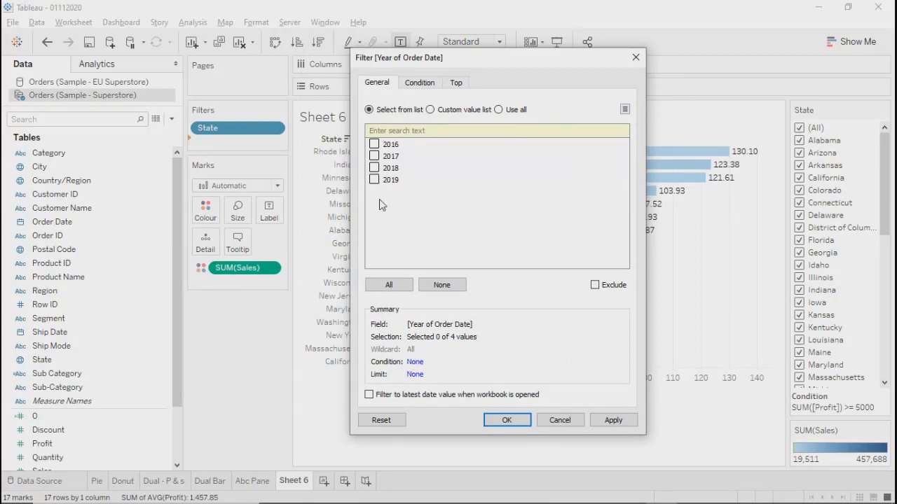
# Examine the Year of Order Date filter's general, condition, top and custom value list options, and close it without applying.
pyautogui.click(420, 84)
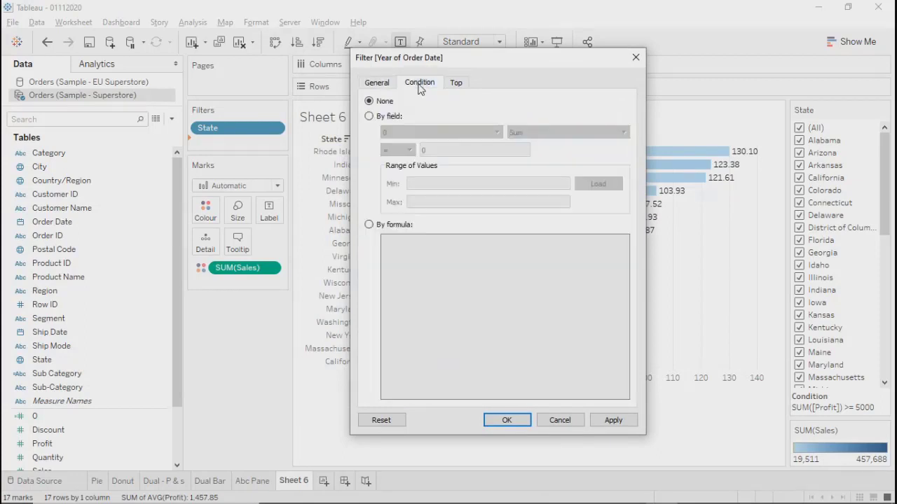
pyautogui.click(457, 84)
pyautogui.click(377, 82)
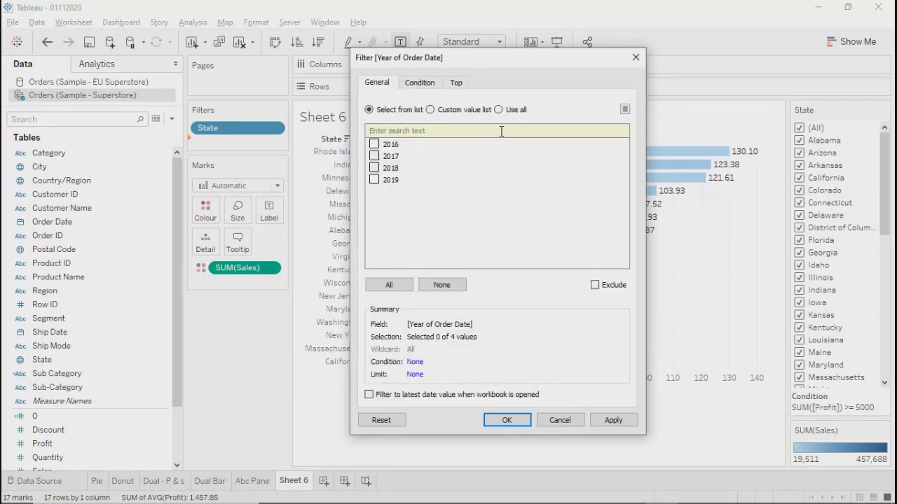
pyautogui.click(419, 83)
pyautogui.click(456, 83)
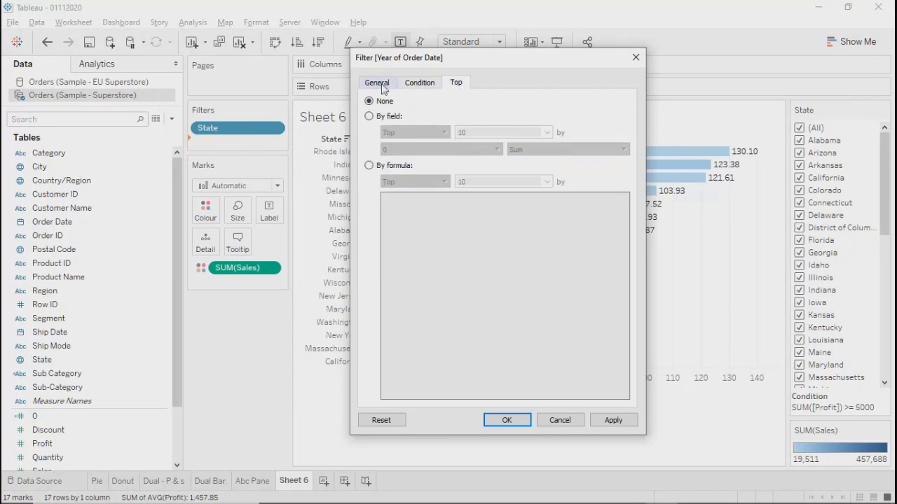
pyautogui.click(379, 84)
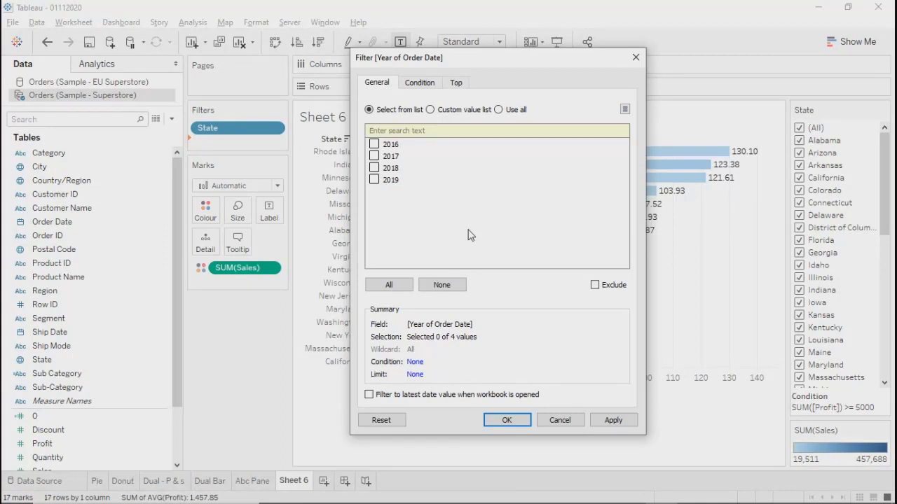
pyautogui.click(455, 110)
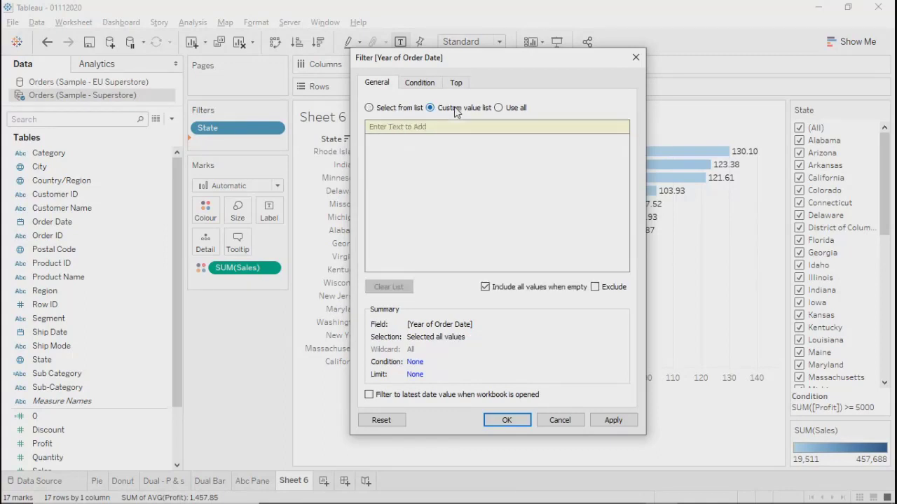
pyautogui.click(394, 109)
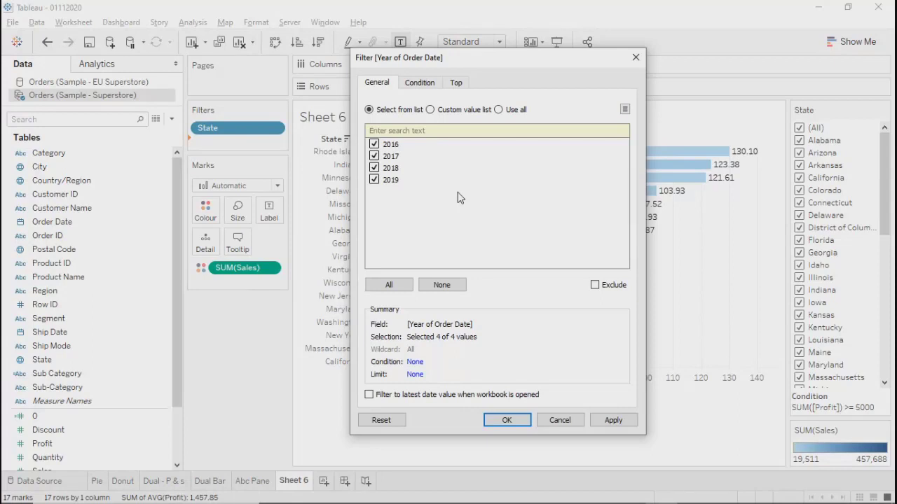
pyautogui.click(641, 55)
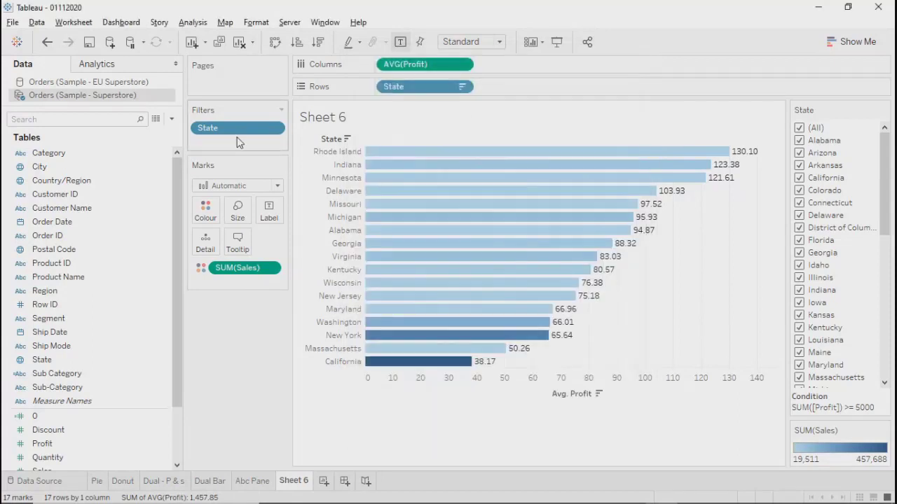
# Add an Order Date filter by Range of Dates covering 06-01-2016 to 30-12-2019 and apply it.
pyautogui.click(274, 128)
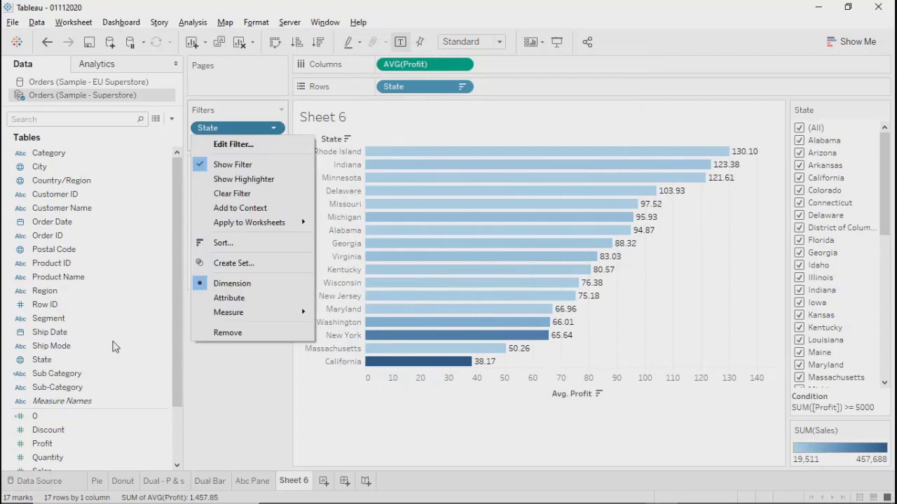
pyautogui.moveTo(52, 221); pyautogui.dragTo(223, 152)
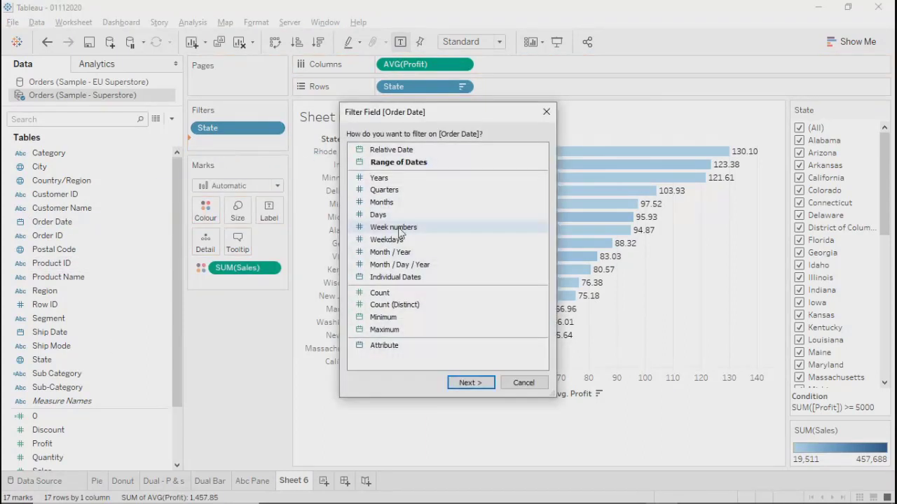
pyautogui.click(396, 162)
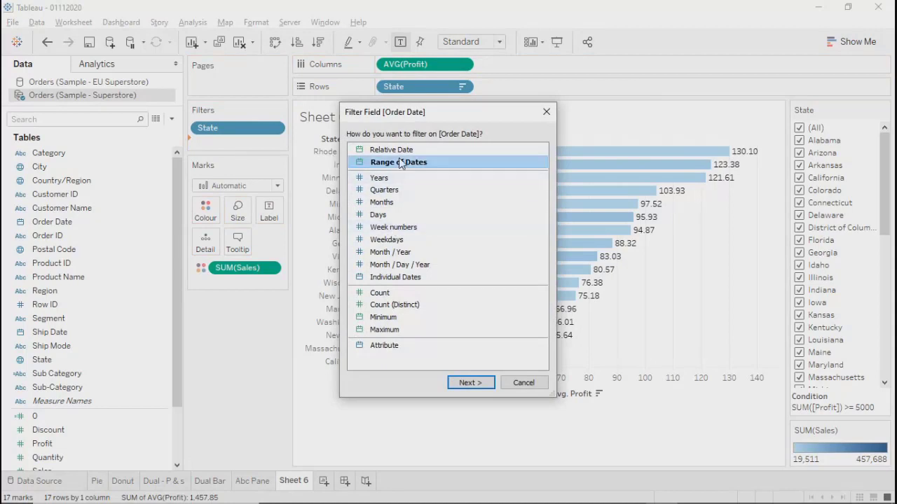
pyautogui.click(471, 383)
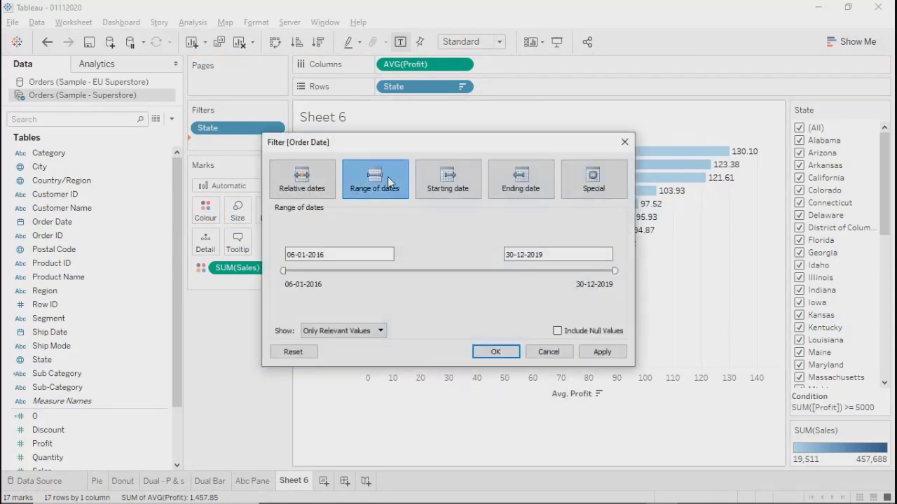
pyautogui.click(587, 352)
pyautogui.click(495, 352)
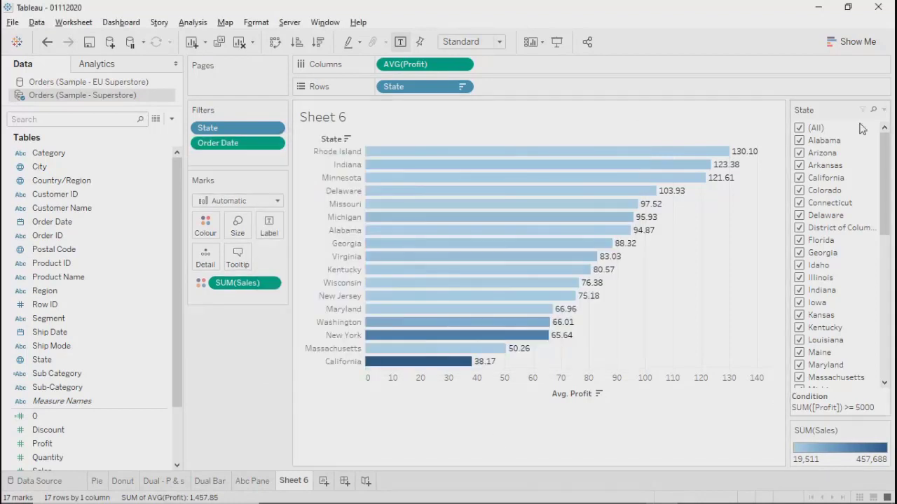
# Hide the State filter card and show the Order Date filter card beside the chart.
pyautogui.click(883, 109)
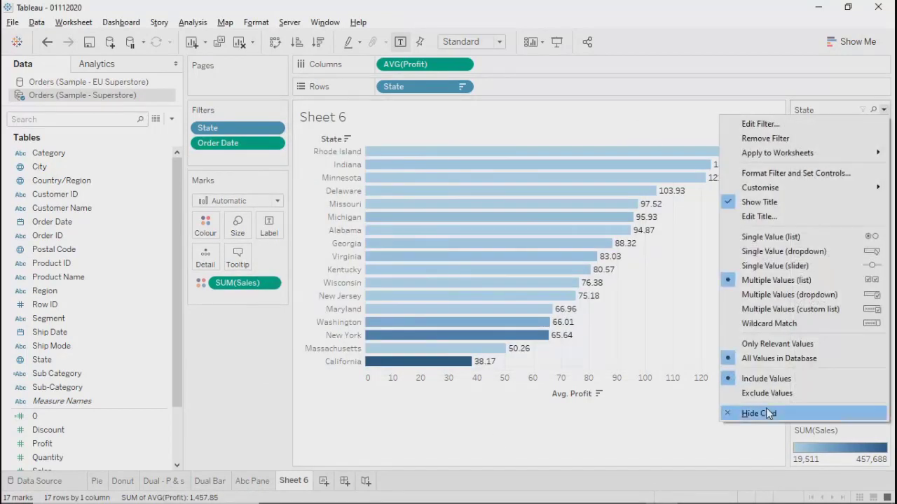
pyautogui.click(766, 410)
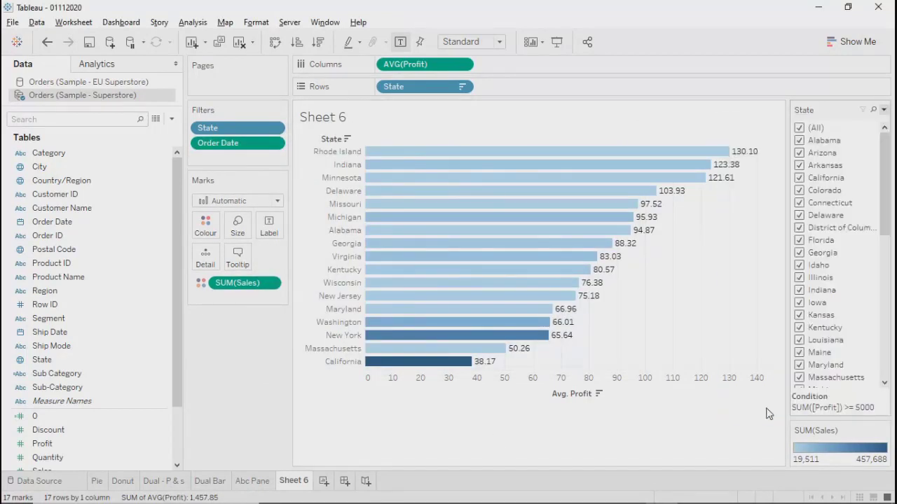
pyautogui.click(274, 144)
pyautogui.click(231, 117)
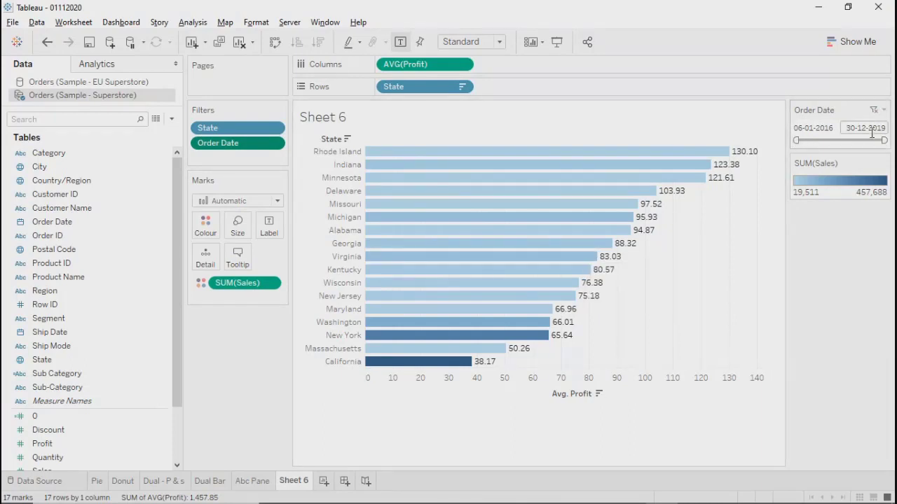
# Set the Order Date filter's range to start on 14-01-2016 and end on 13-12-2019.
pyautogui.click(823, 129)
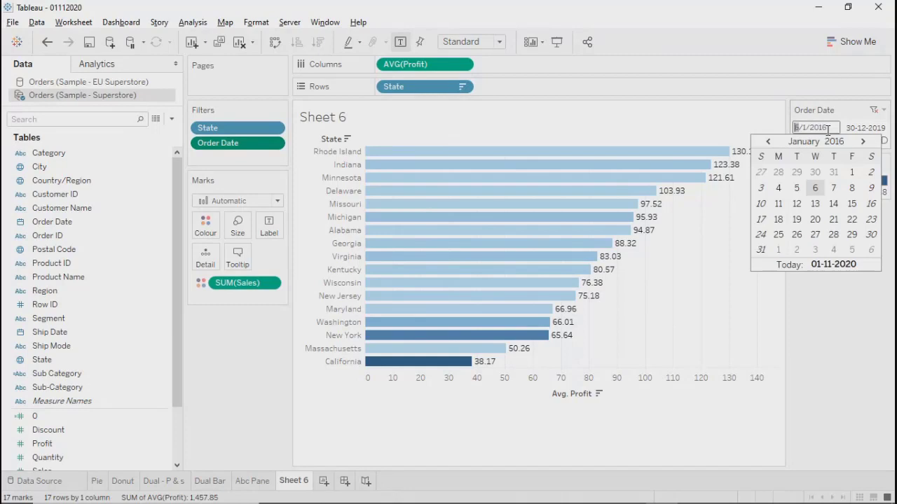
pyautogui.click(833, 203)
pyautogui.click(868, 128)
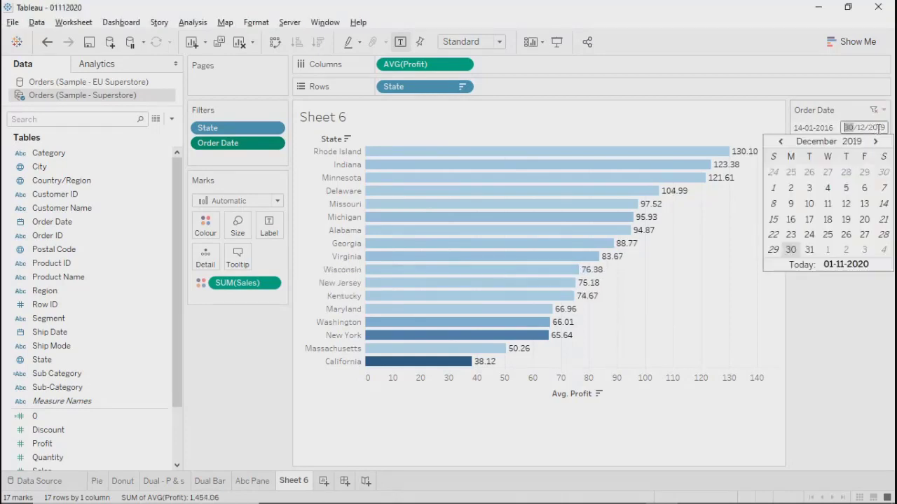
pyautogui.click(769, 121)
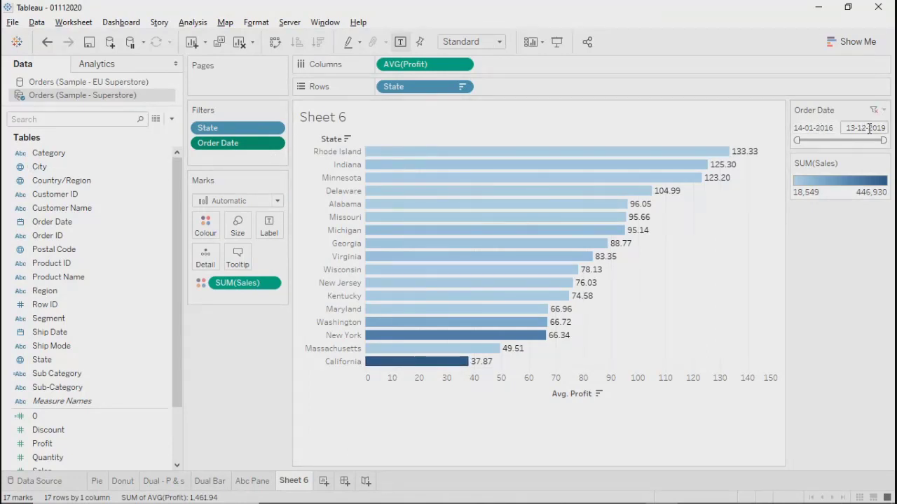
pyautogui.click(87, 460)
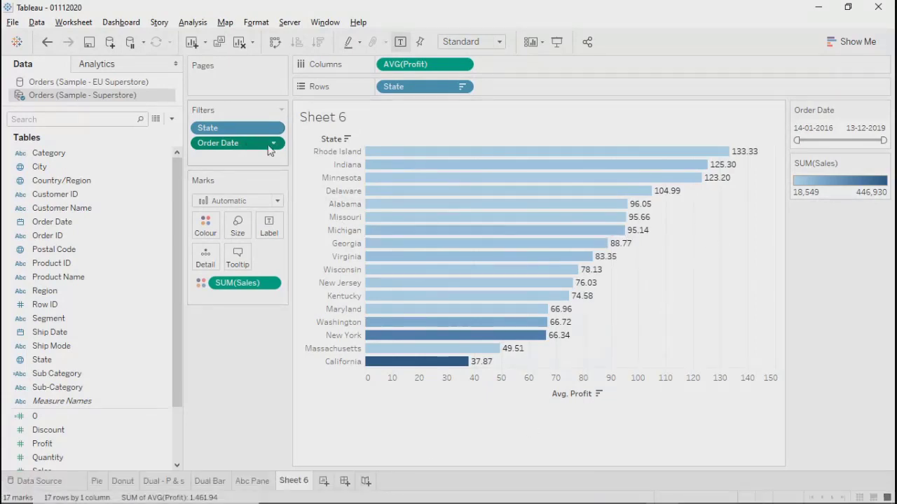
# Check the start and end date pickers on the Order Date filter card without changing the range.
pyautogui.click(811, 128)
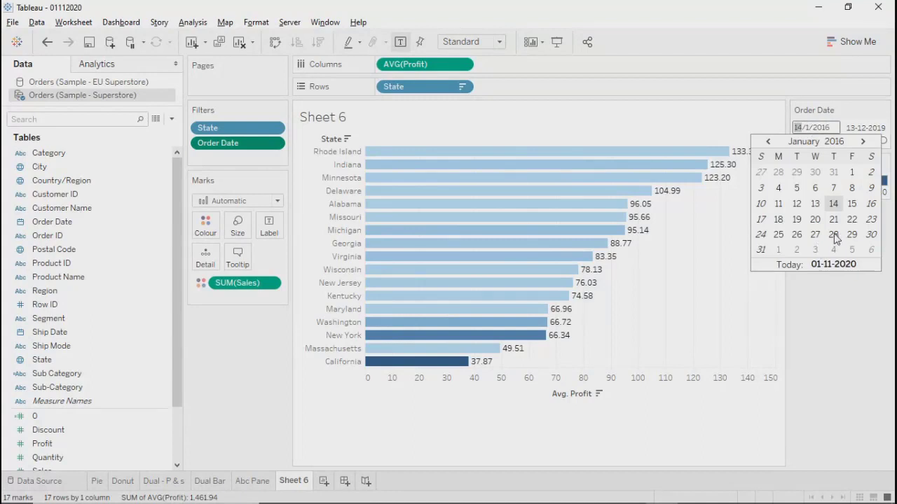
pyautogui.click(865, 127)
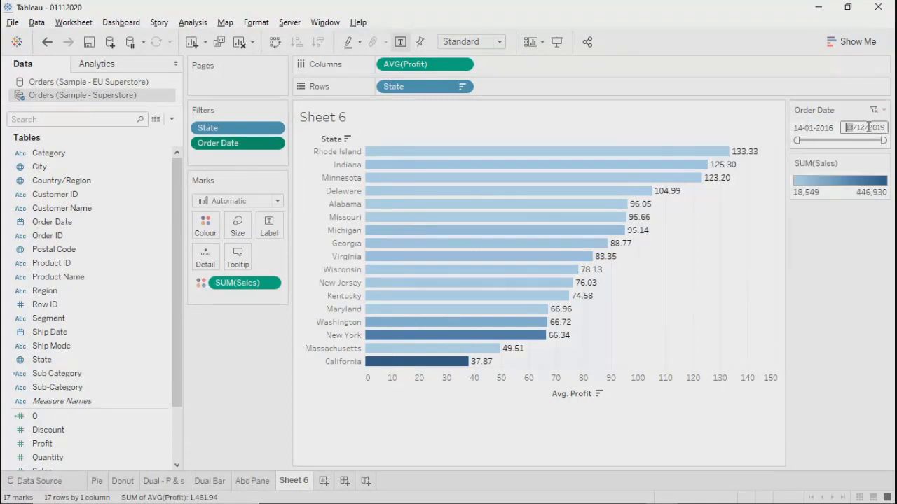
pyautogui.click(865, 283)
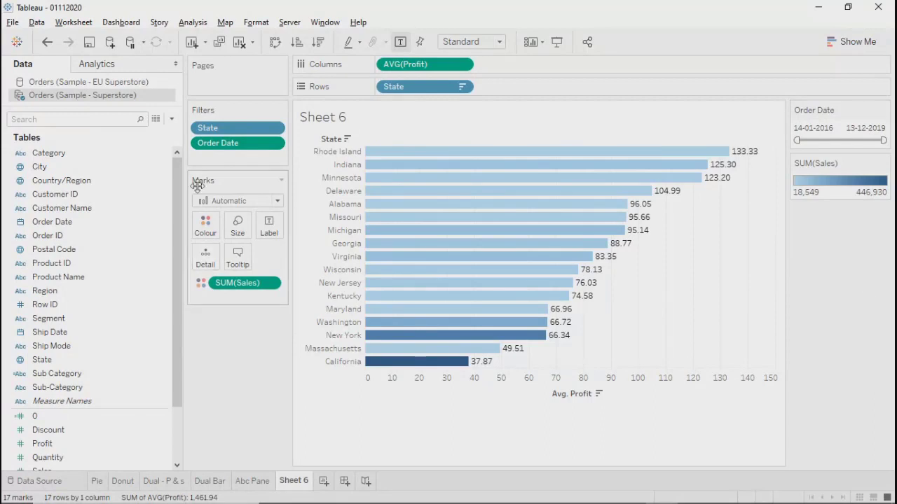
# Examine the Starting date and Ending date options of the Order Date filter, and cancel without applying.
pyautogui.click(274, 144)
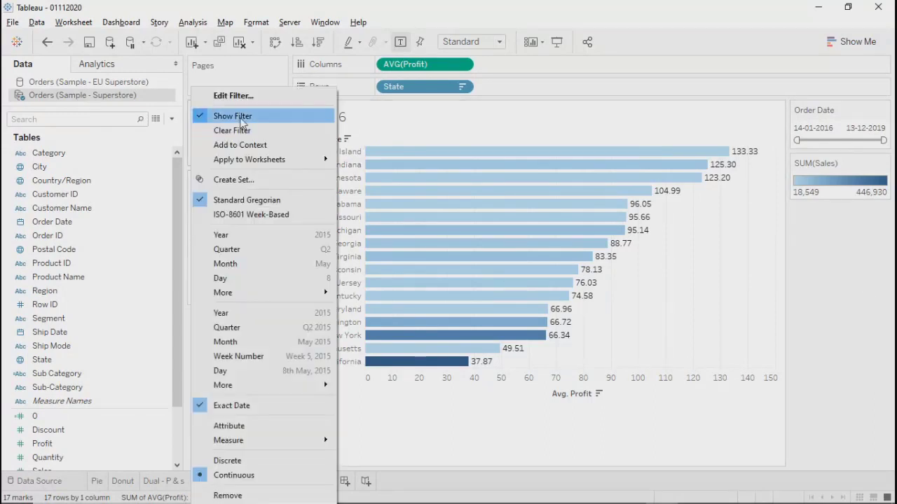
pyautogui.click(233, 99)
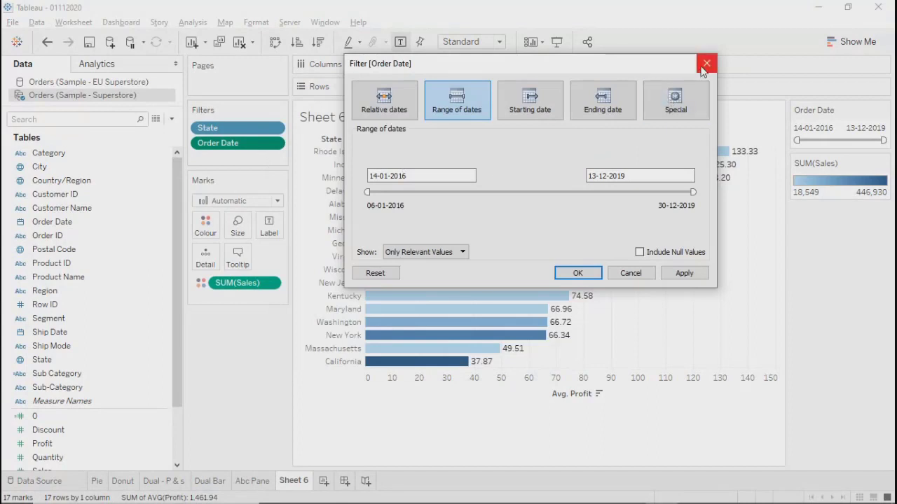
pyautogui.click(530, 105)
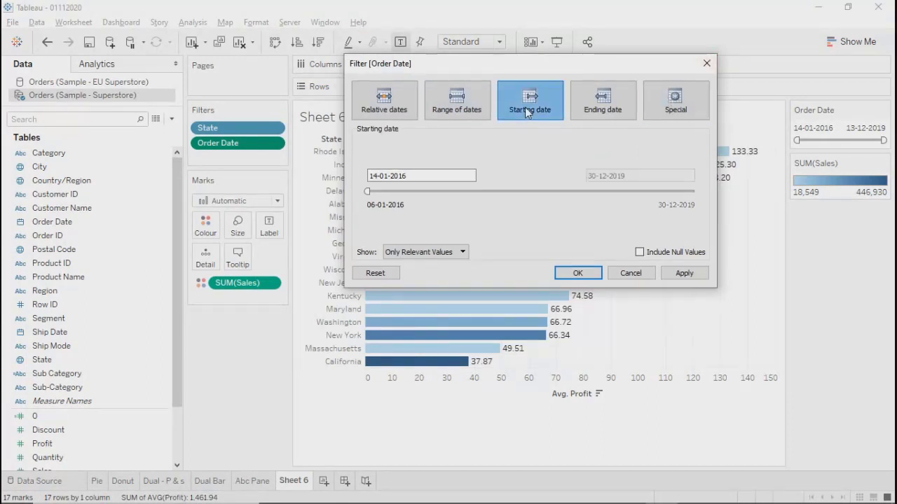
pyautogui.click(616, 100)
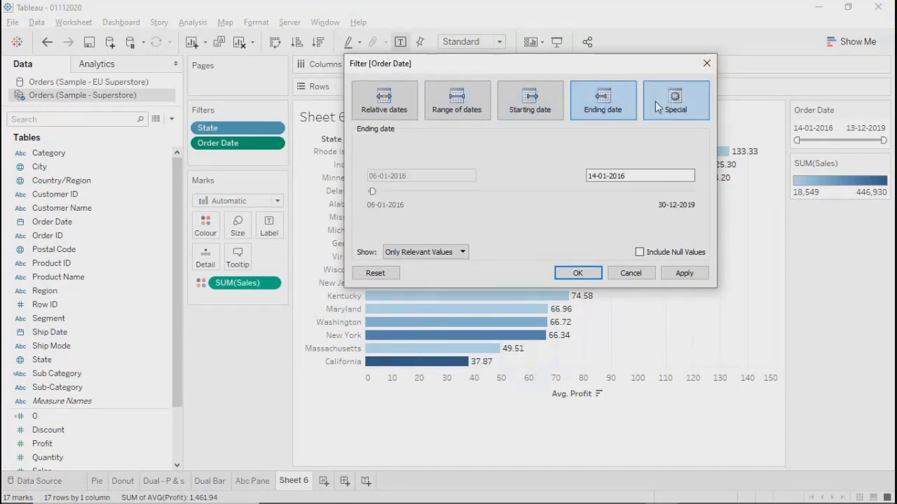
pyautogui.click(639, 274)
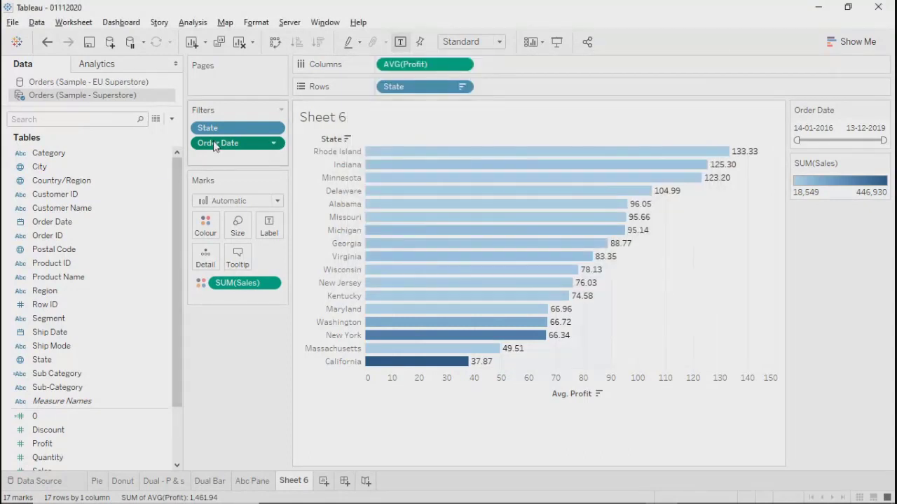
# Remove the Order Date filter from the sheet.
pyautogui.click(273, 143)
pyautogui.click(256, 494)
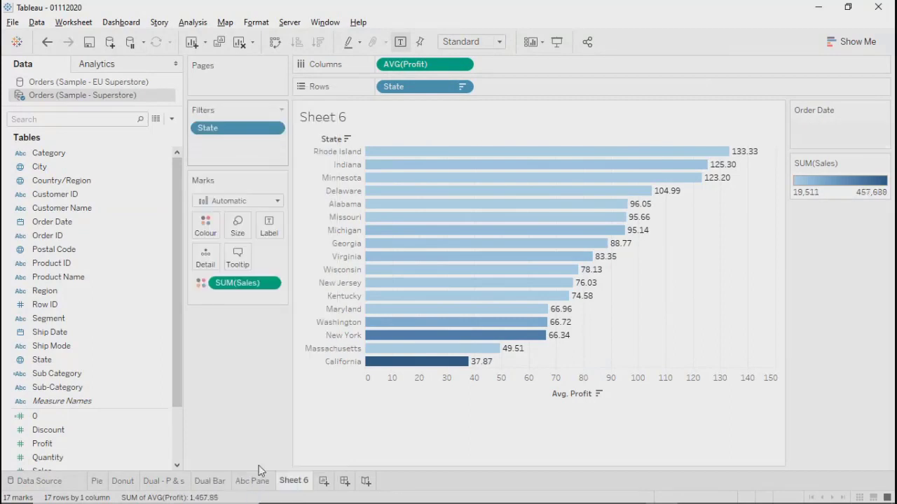
# Examine the Range of values, At least, At most and Special options for a Profit filter on All values, and cancel it.
pyautogui.scroll(-3, 178, 378)
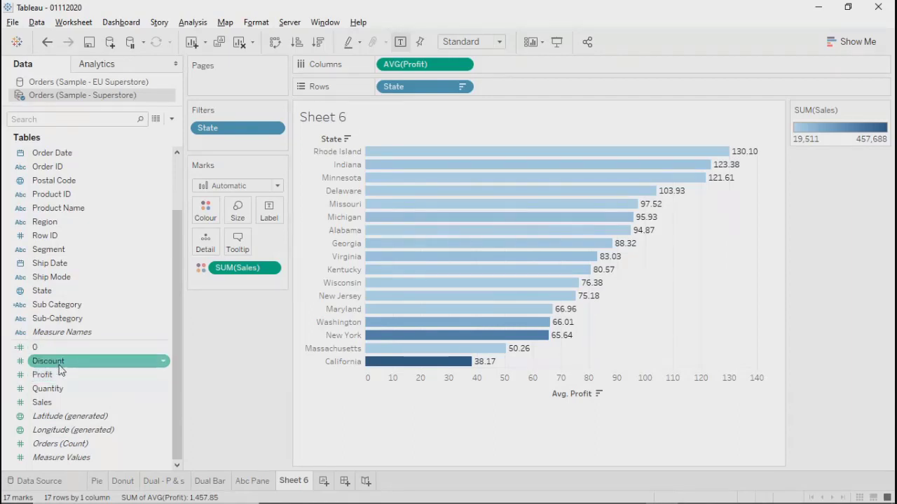
pyautogui.moveTo(60, 370); pyautogui.dragTo(200, 144)
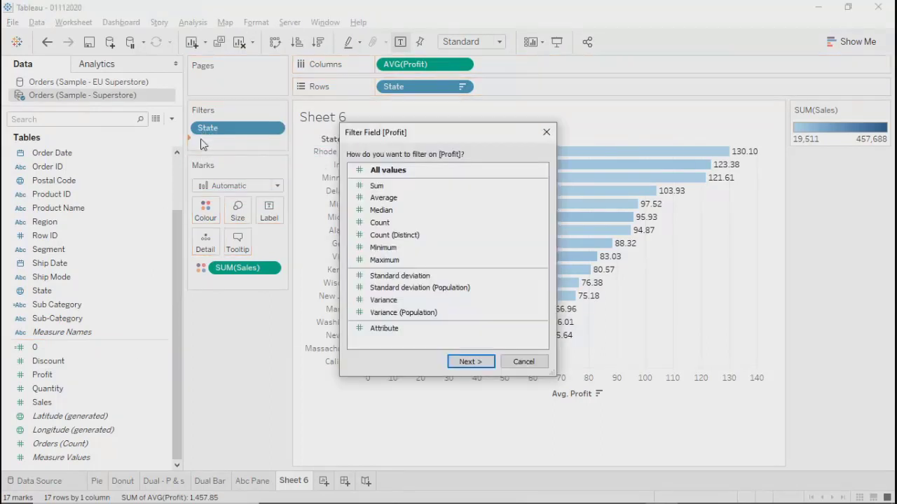
pyautogui.click(407, 174)
pyautogui.click(473, 362)
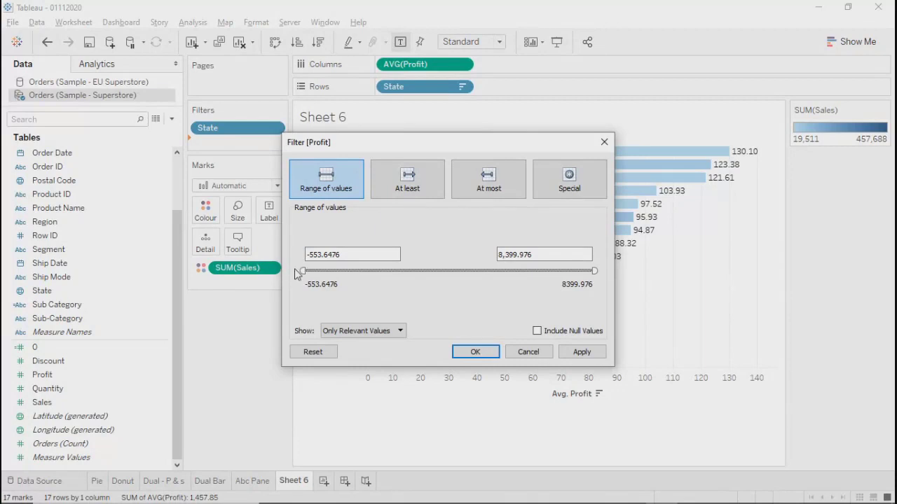
pyautogui.click(414, 190)
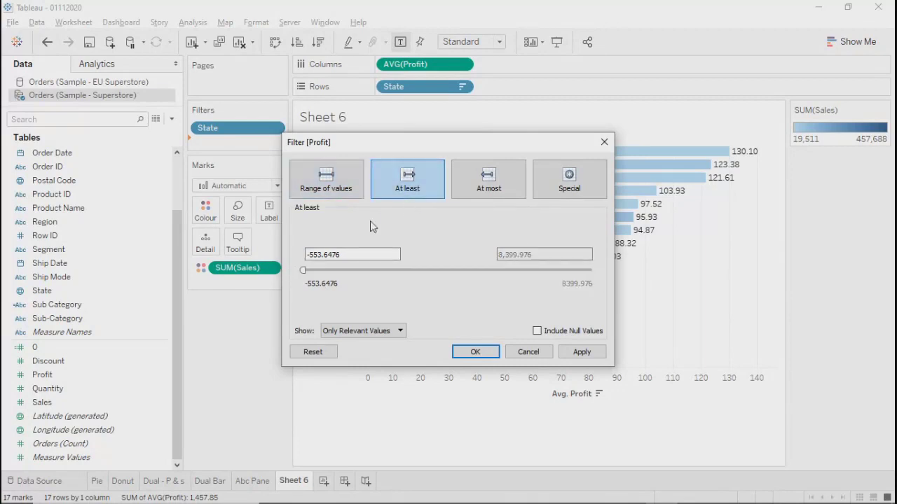
pyautogui.click(503, 179)
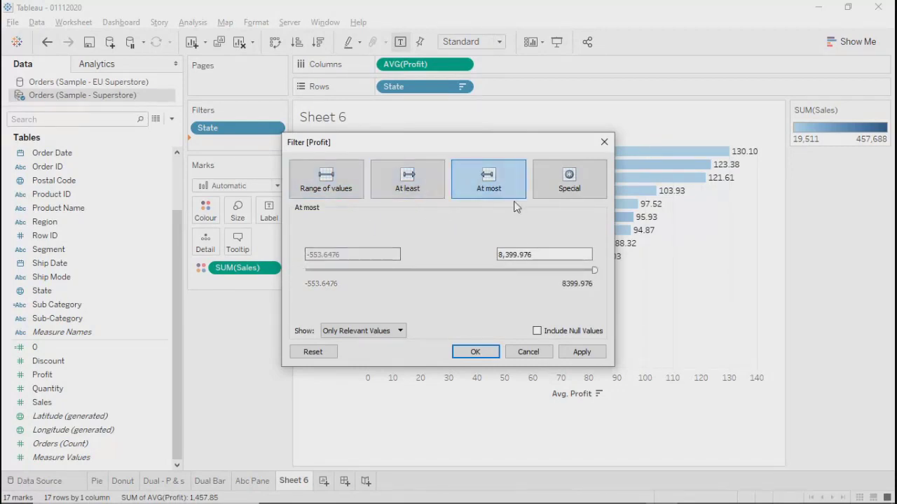
pyautogui.click(582, 193)
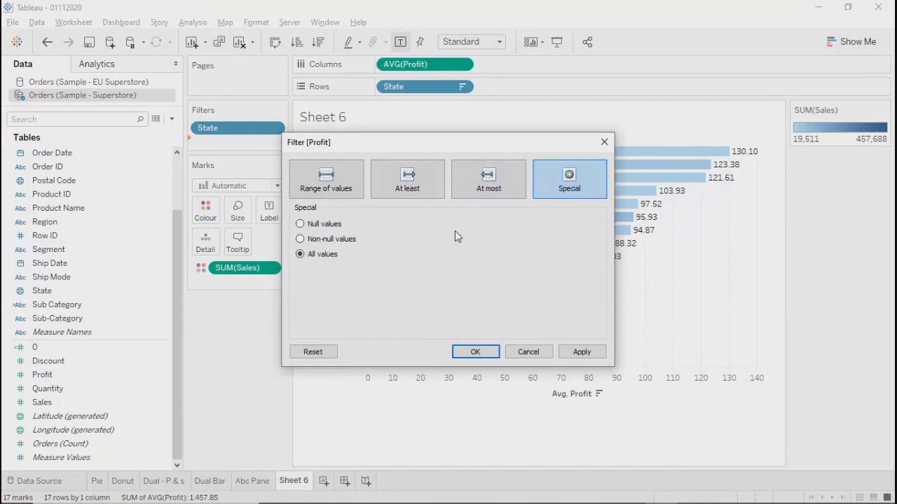
pyautogui.click(529, 351)
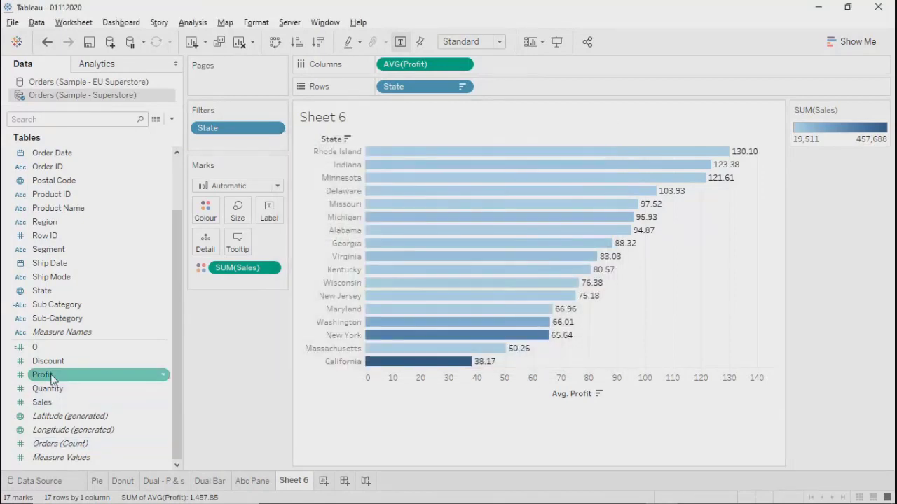
# Inspect the range of values offered for a Profit filter aggregated by Sum, and cancel it.
pyautogui.moveTo(51, 379); pyautogui.dragTo(217, 141)
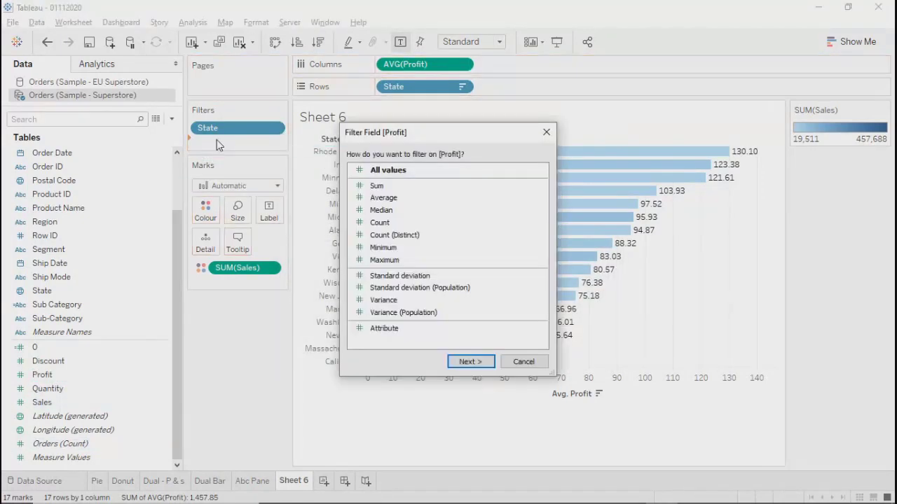
pyautogui.click(393, 187)
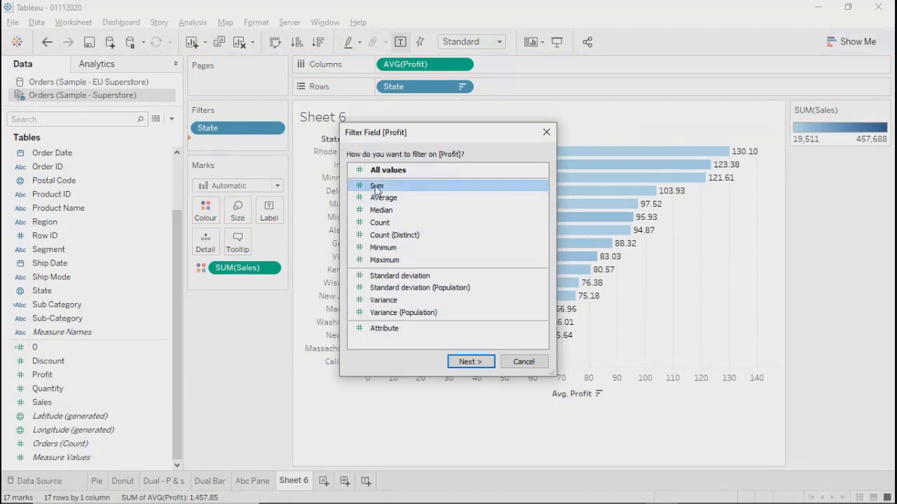
pyautogui.click(477, 362)
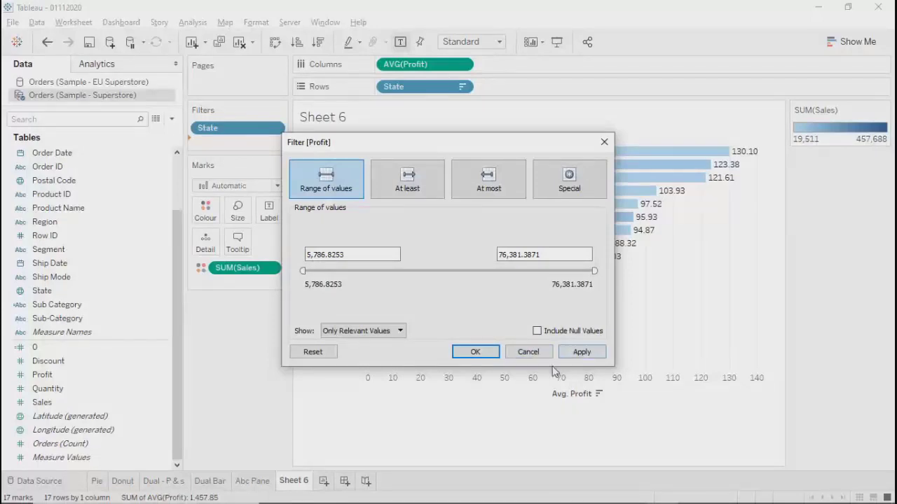
pyautogui.click(543, 354)
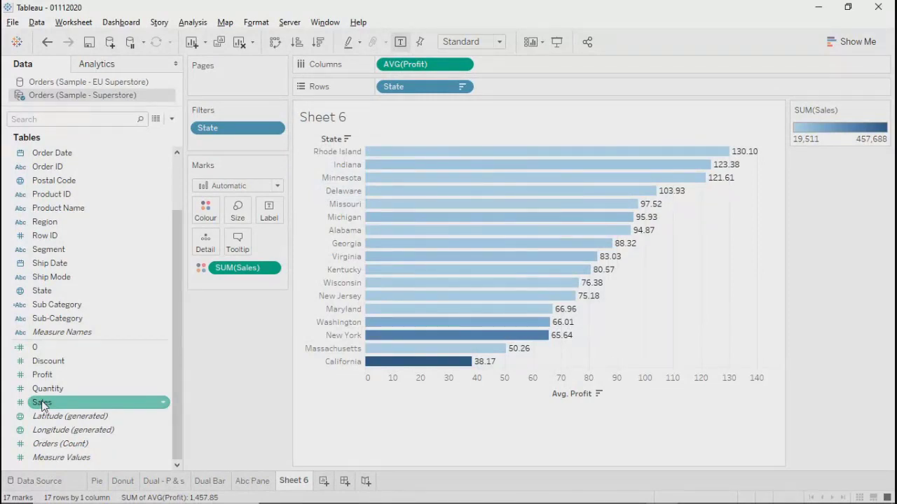
# Examine the Row ID field's options and its filter's Use all and Select from list choices, and close the filter without applying.
pyautogui.rightClick(48, 235)
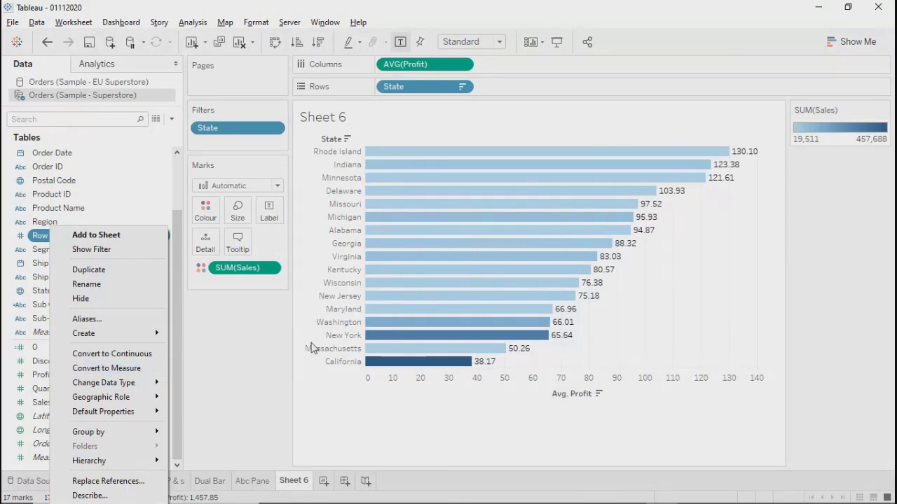
pyautogui.click(234, 370)
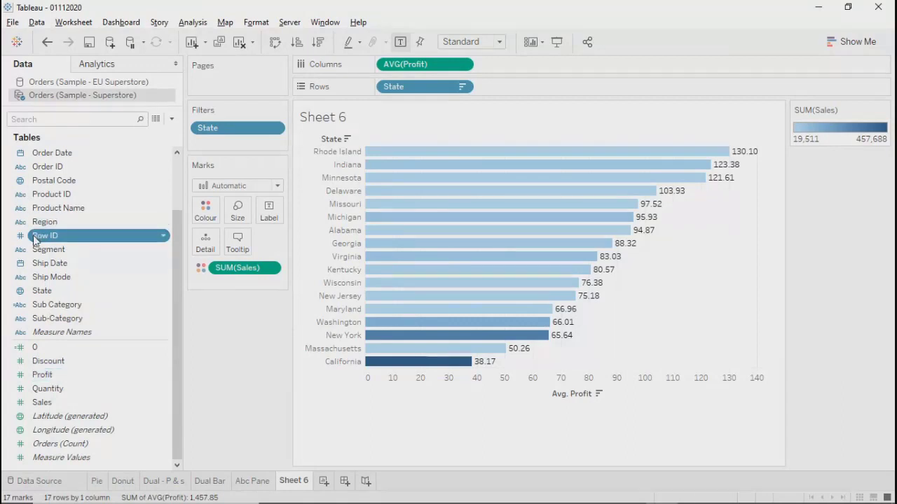
pyautogui.moveTo(35, 240); pyautogui.dragTo(228, 145)
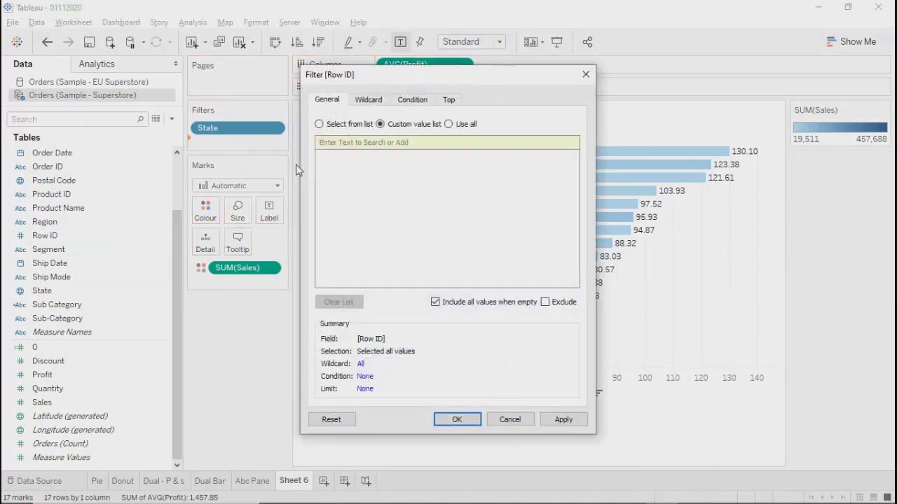
pyautogui.click(450, 124)
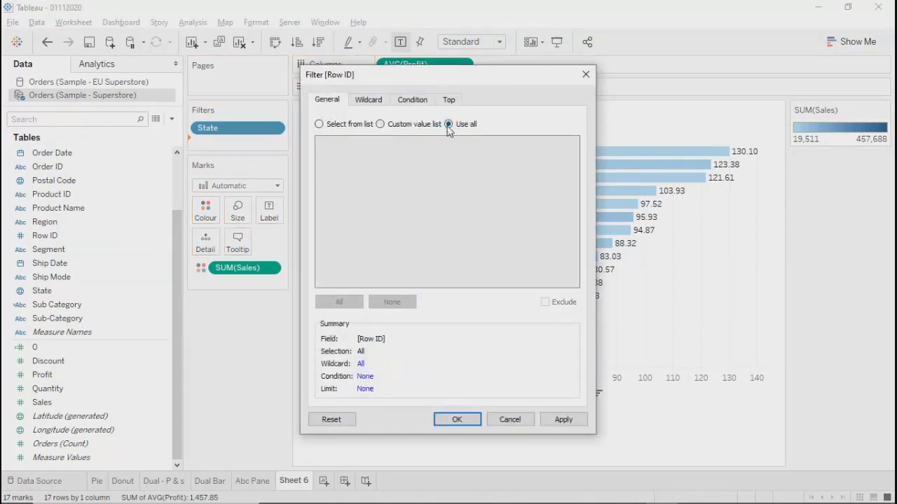
pyautogui.click(319, 125)
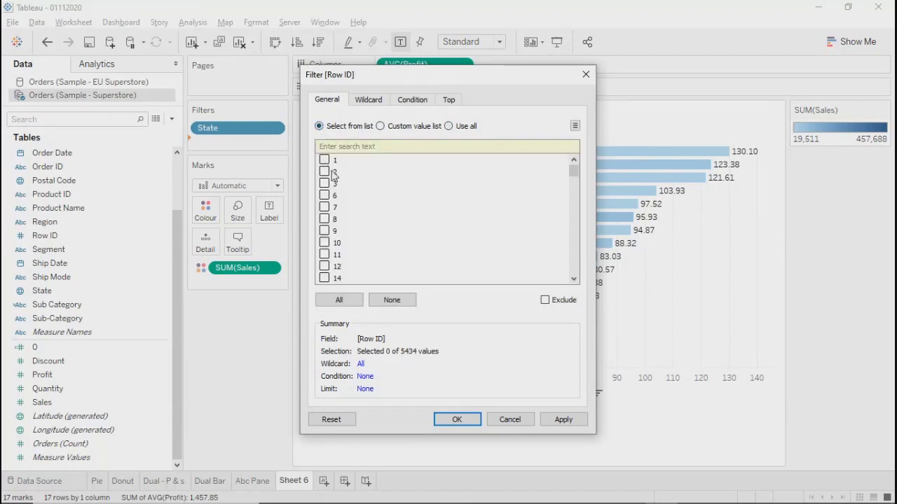
pyautogui.scroll(-20, 350, 274)
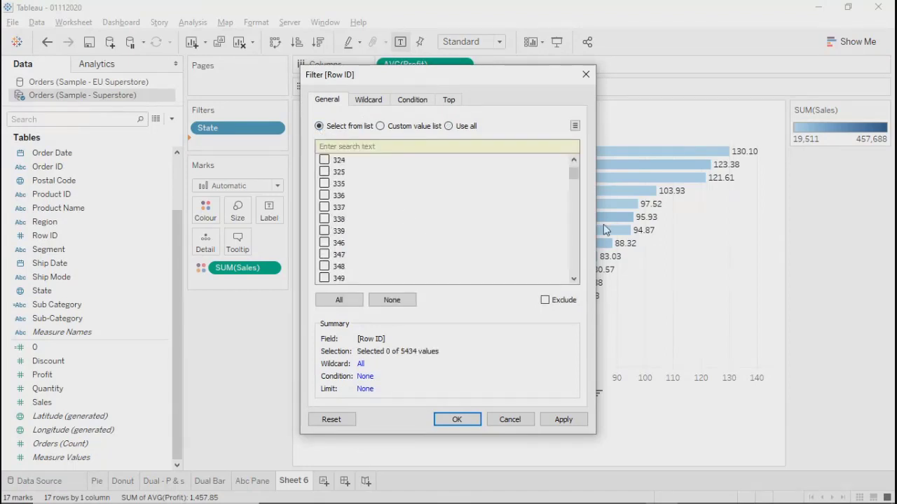
pyautogui.moveTo(573, 172); pyautogui.dragTo(575, 144)
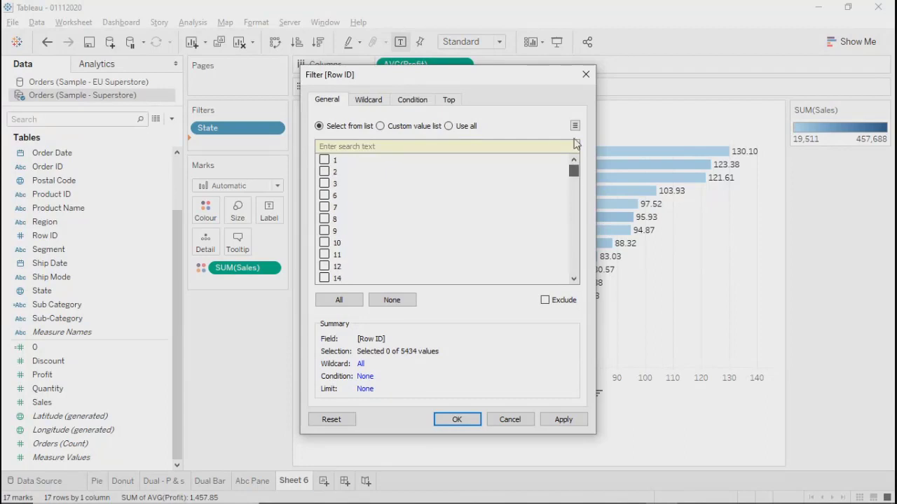
pyautogui.click(462, 128)
pyautogui.click(319, 125)
pyautogui.scroll(-20, 347, 214)
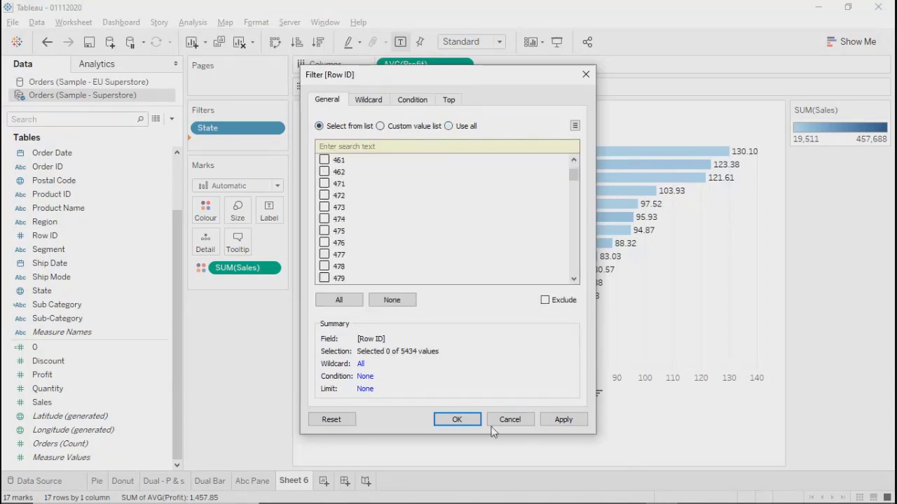
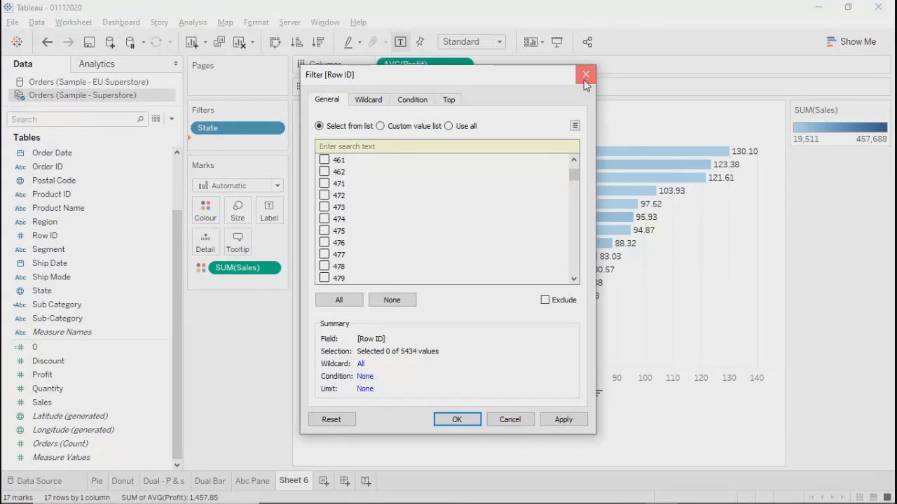
pyautogui.click(586, 74)
# Examine the State filter's Top limit using the By field option with Top 10, and close it without applying.
pyautogui.click(278, 127)
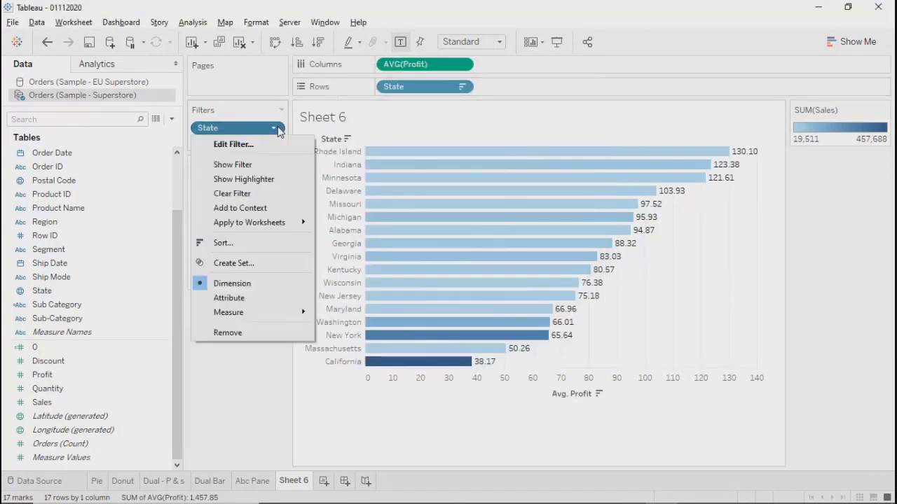
pyautogui.click(237, 145)
pyautogui.click(451, 100)
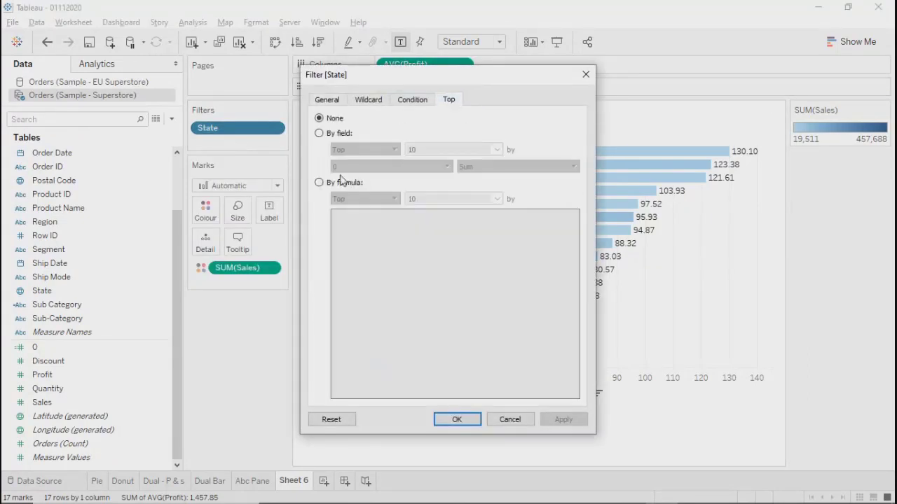
pyautogui.click(329, 135)
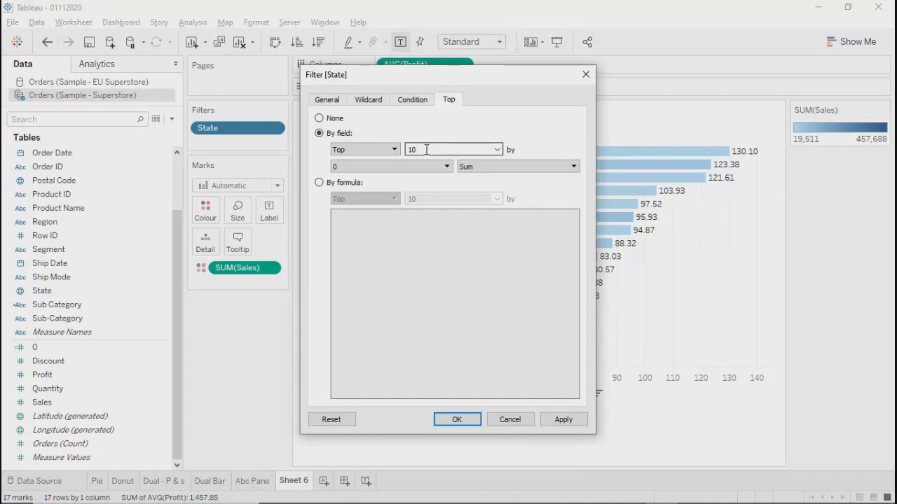
pyautogui.moveTo(416, 74); pyautogui.dragTo(430, 33)
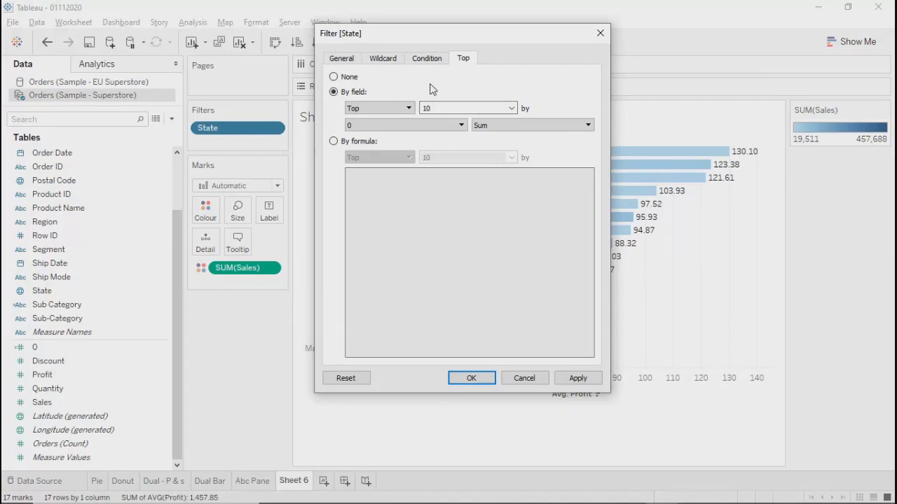
pyautogui.moveTo(500, 33); pyautogui.dragTo(543, 85)
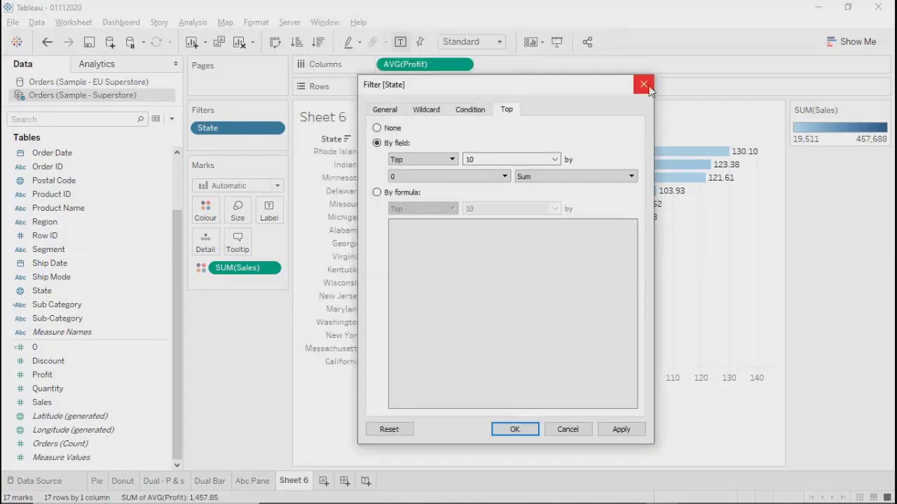
pyautogui.click(643, 84)
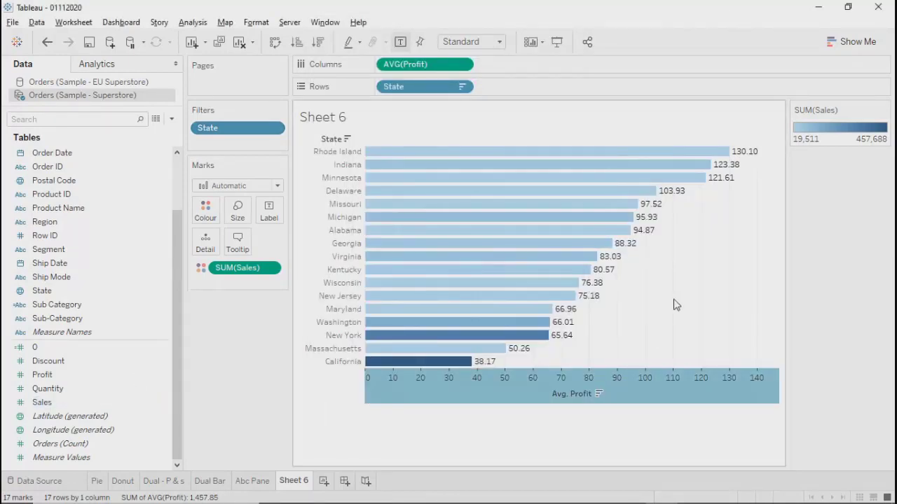
# Hide the SUM(Sales) colour legend on Sheet 6.
pyautogui.click(527, 444)
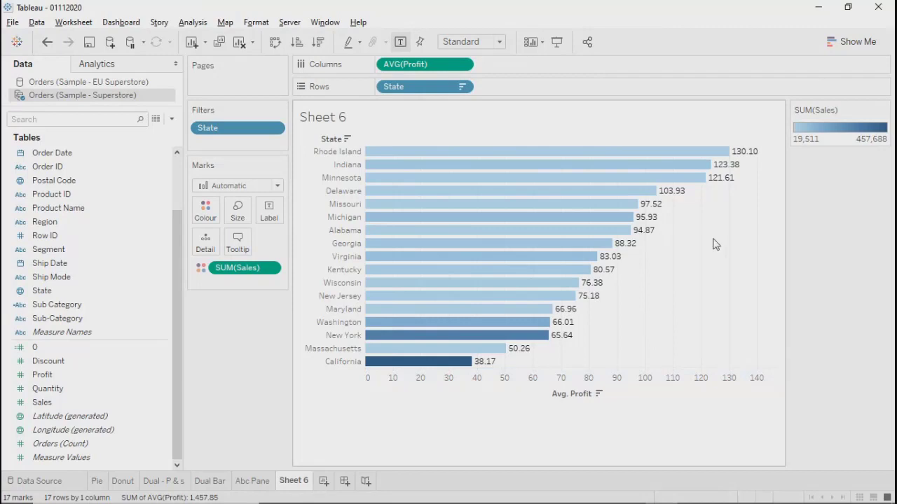
pyautogui.click(884, 110)
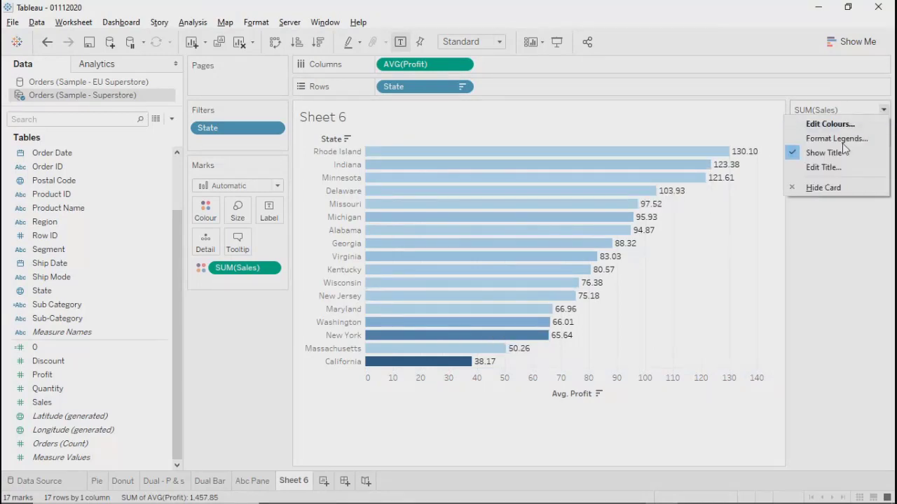
pyautogui.click(816, 191)
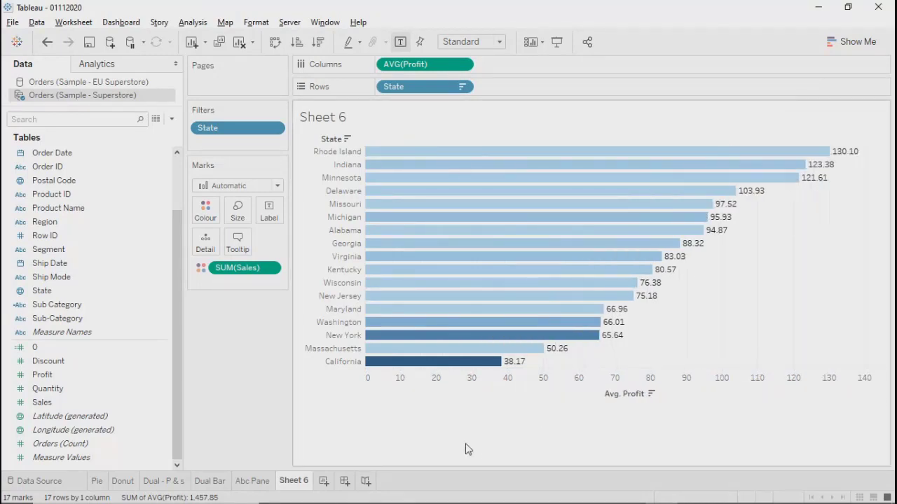
# Open the data source filters for Orders (Sample - Superstore) and move the dialog clear of the data preview.
pyautogui.click(38, 481)
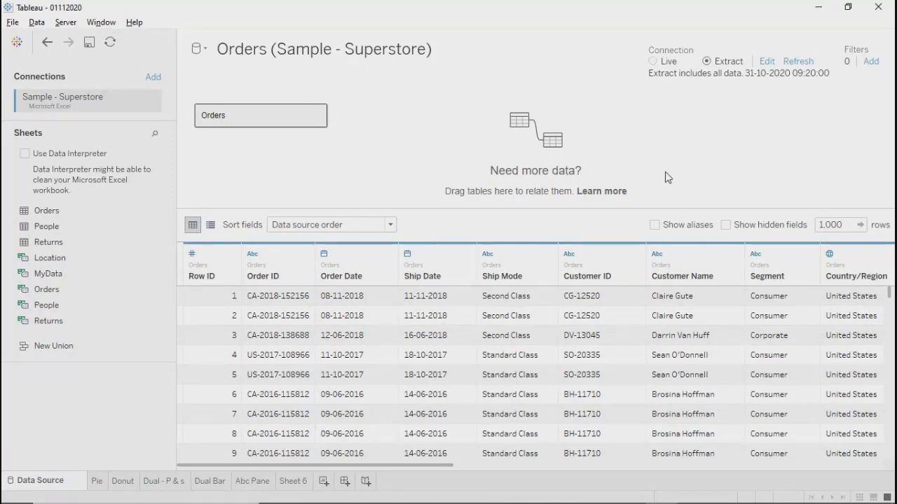
pyautogui.moveTo(108, 499)
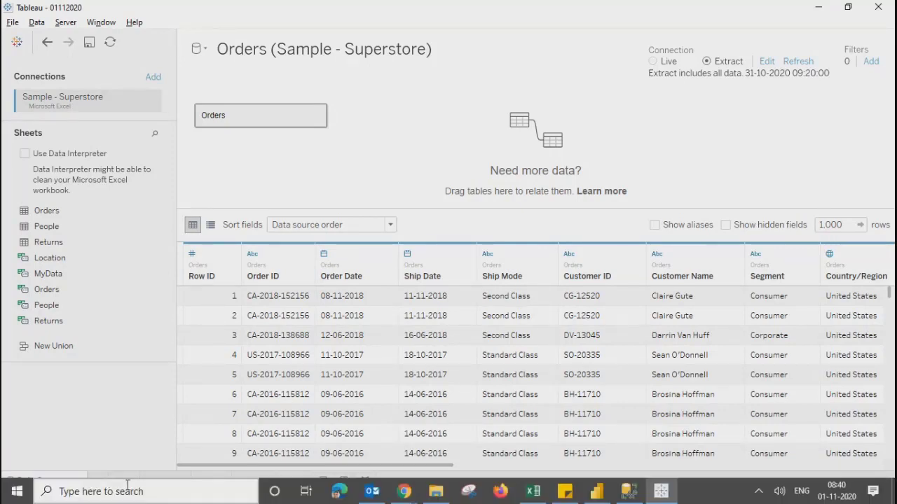
pyautogui.click(287, 487)
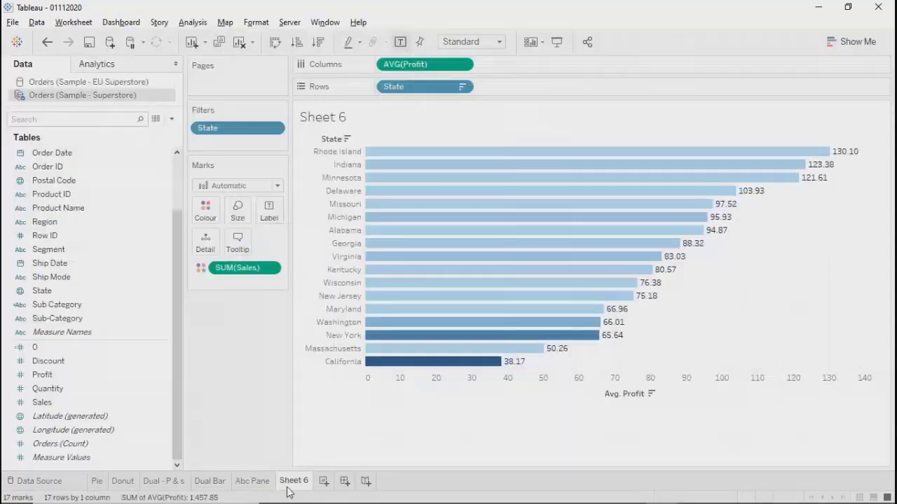
pyautogui.click(40, 482)
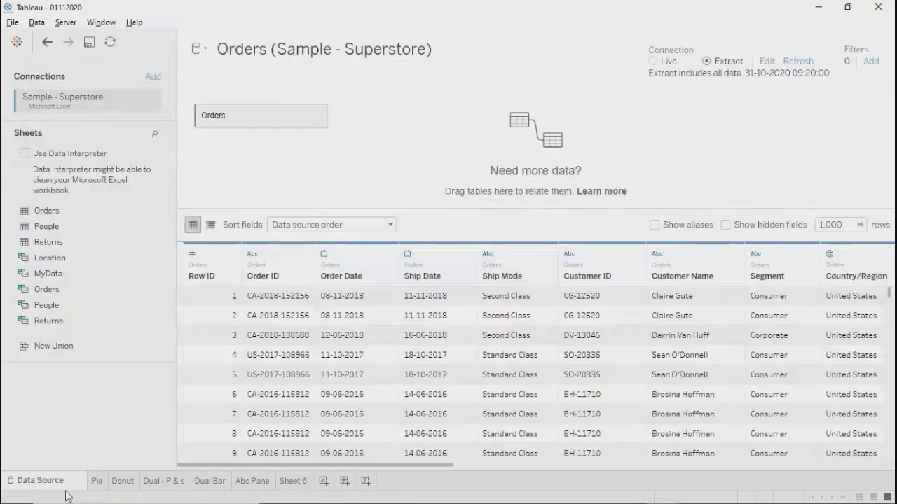
pyautogui.click(870, 62)
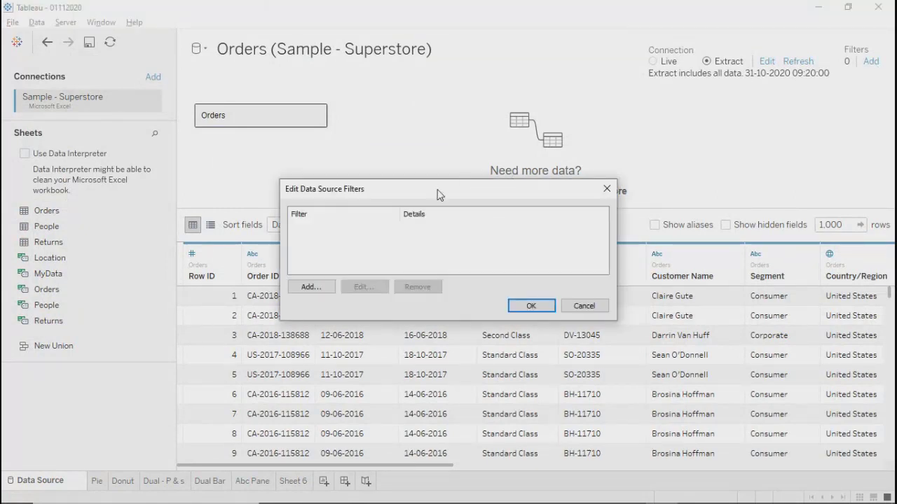
pyautogui.moveTo(439, 194); pyautogui.dragTo(424, 113)
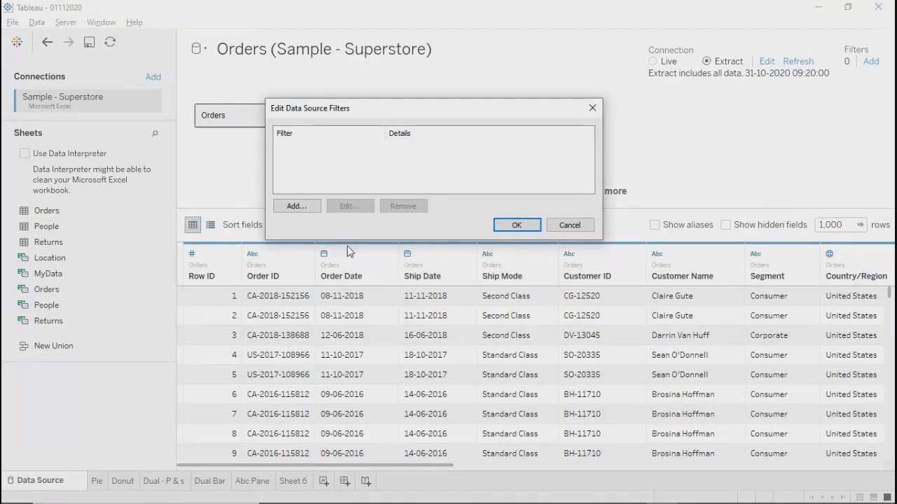
# Browse the fields available for a data source filter, inspect the Country/Region filter's values, and cancel it.
pyautogui.click(297, 205)
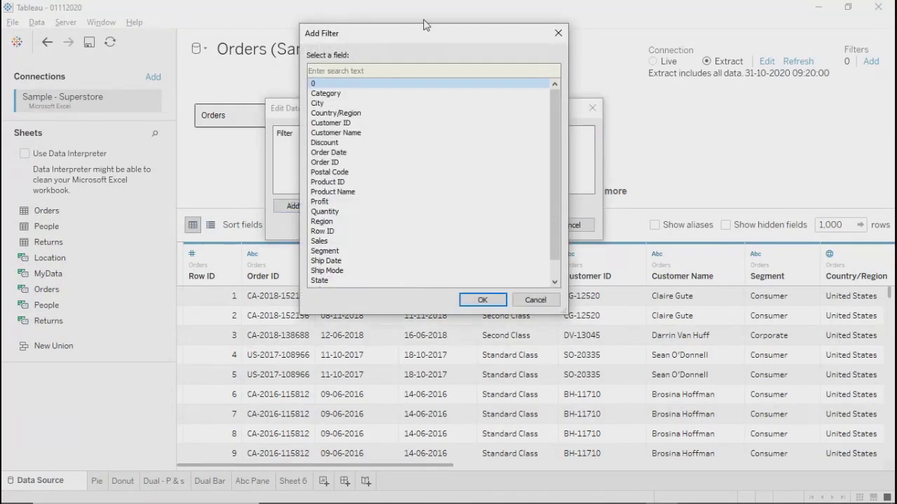
pyautogui.moveTo(422, 42); pyautogui.dragTo(448, 48)
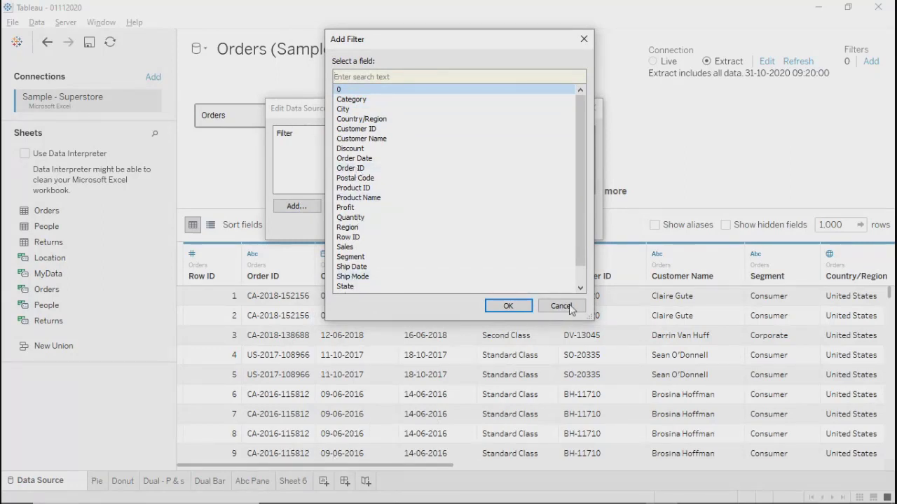
pyautogui.scroll(-1, 450, 213)
pyautogui.scroll(1, 450, 213)
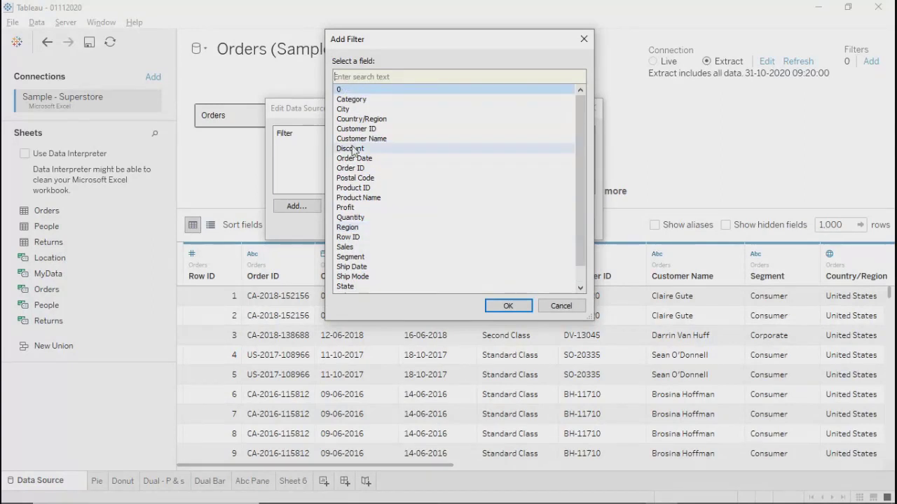
pyautogui.click(344, 120)
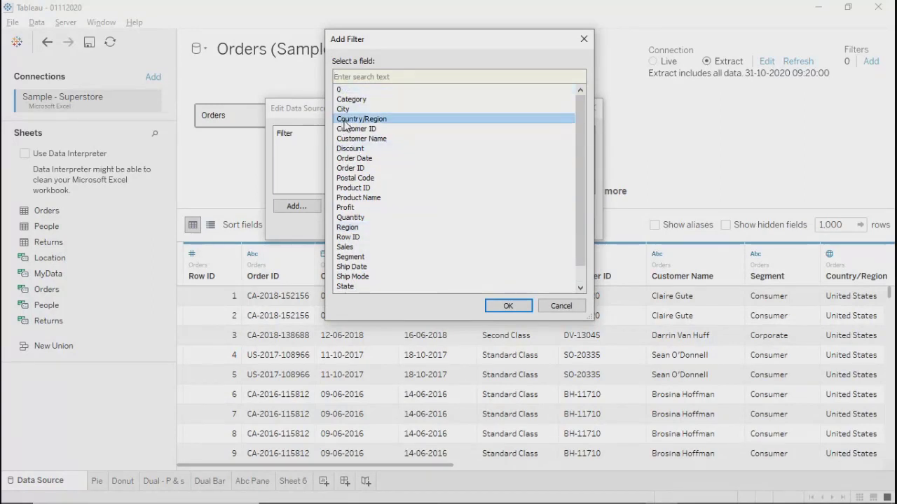
pyautogui.click(508, 306)
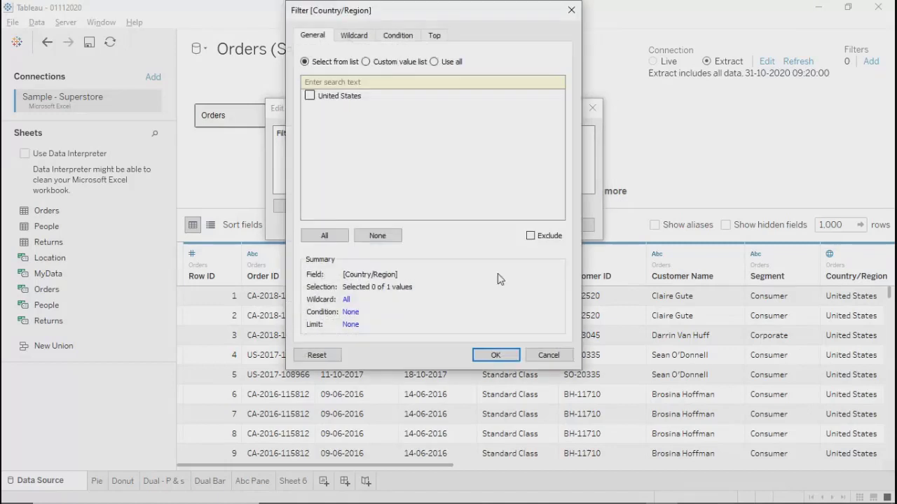
pyautogui.click(542, 358)
# Add a data source filter on Segment that keeps only Corporate, reviewing its Wildcard, Condition and Top options before applying it.
pyautogui.click(297, 206)
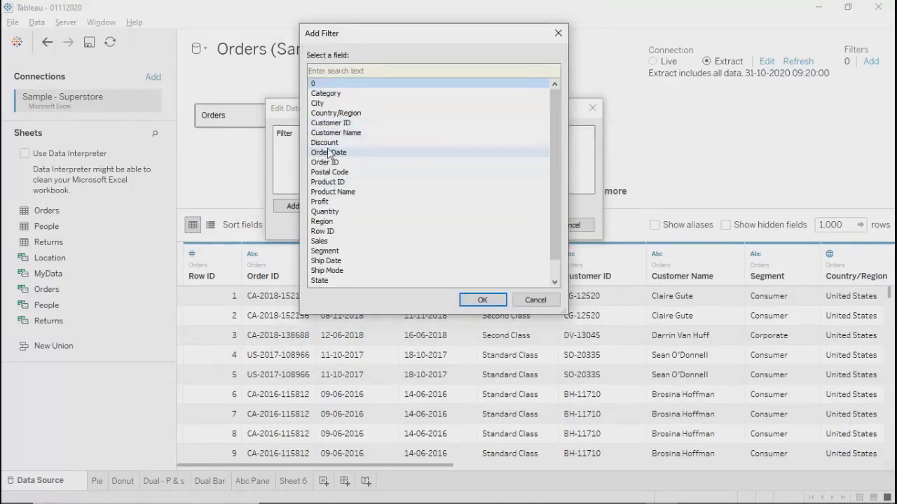
pyautogui.click(323, 251)
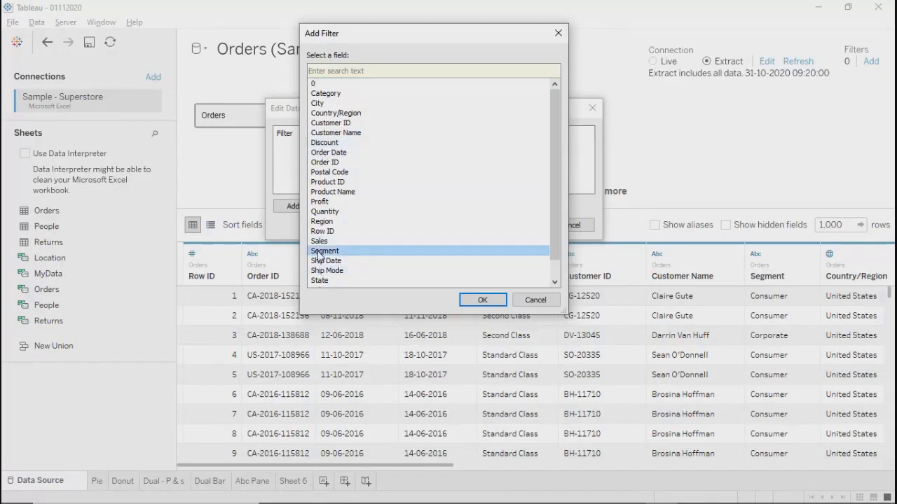
pyautogui.click(482, 299)
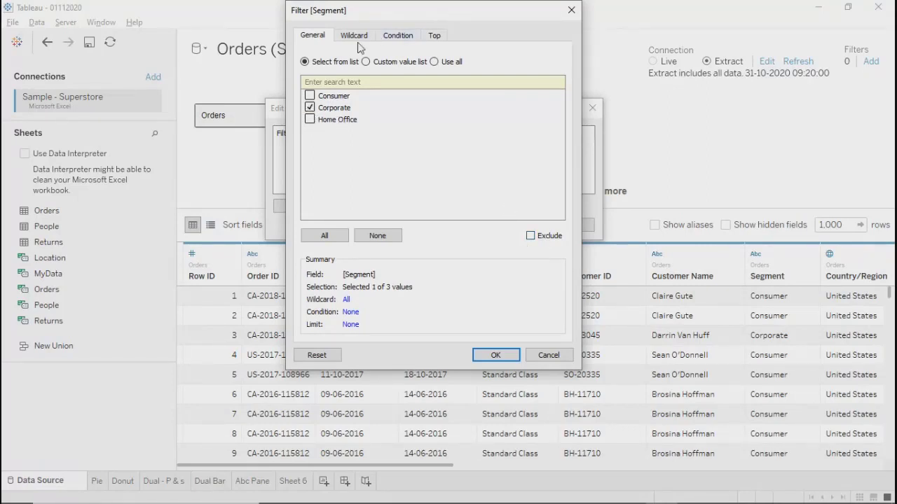
pyautogui.click(398, 38)
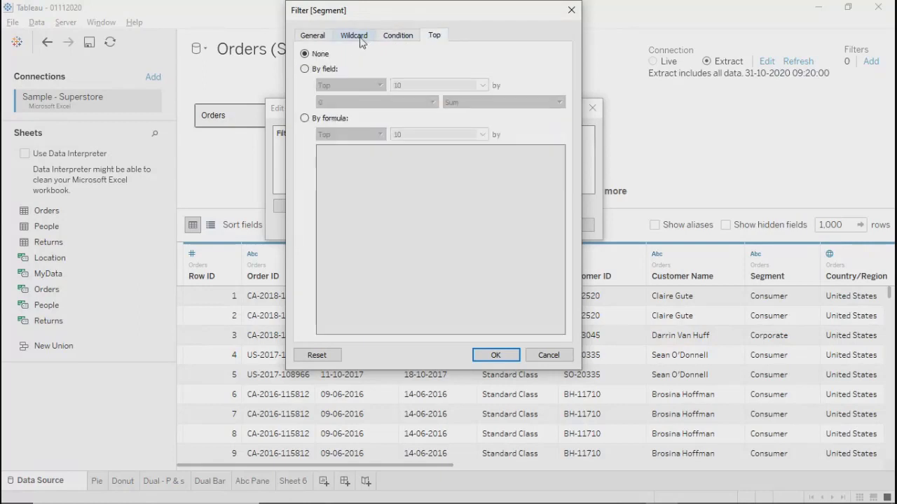
pyautogui.click(361, 38)
pyautogui.click(397, 35)
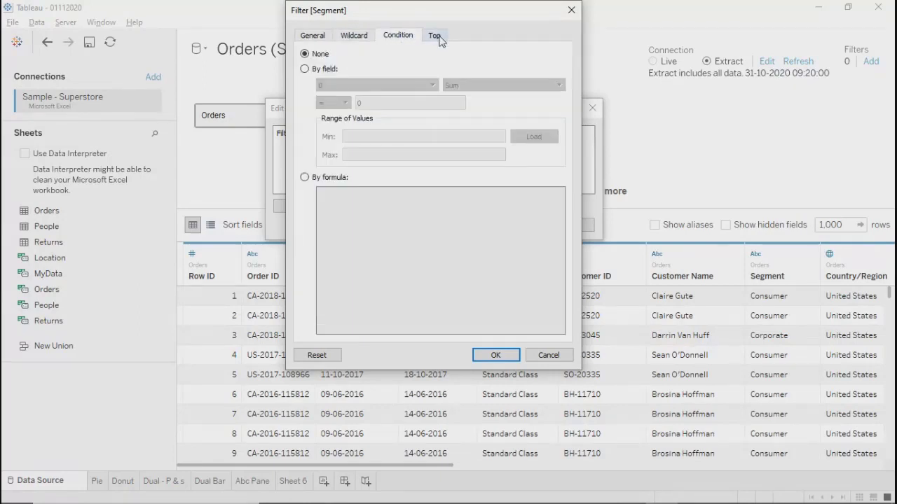
pyautogui.click(435, 35)
pyautogui.click(314, 36)
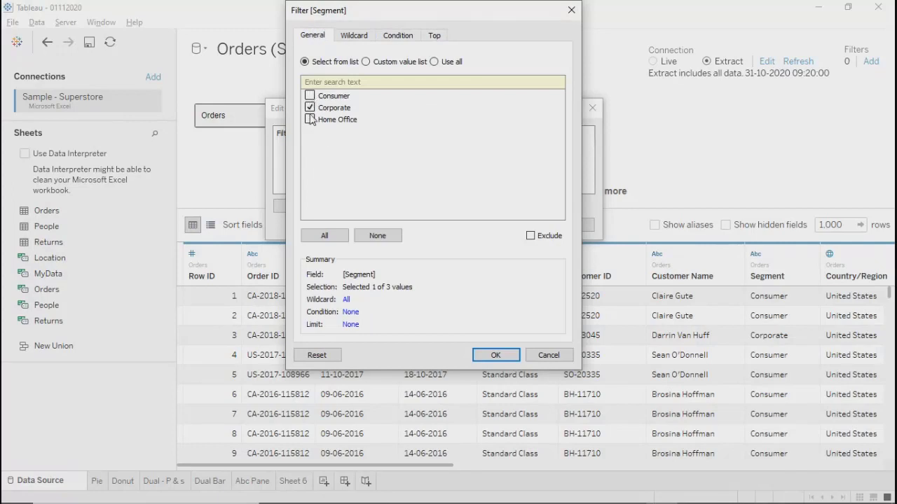
pyautogui.click(496, 355)
pyautogui.click(531, 228)
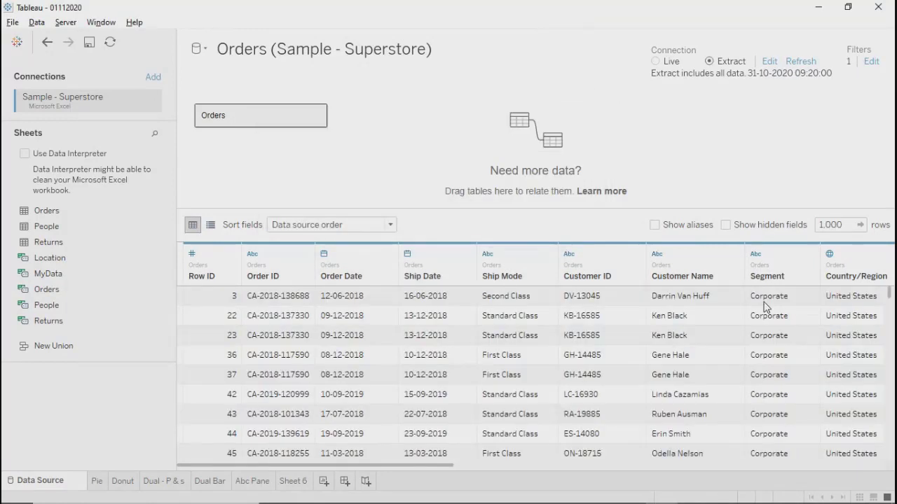
# Check the Segment column's values in the Orders data preview.
pyautogui.moveTo(765, 307); pyautogui.dragTo(772, 452)
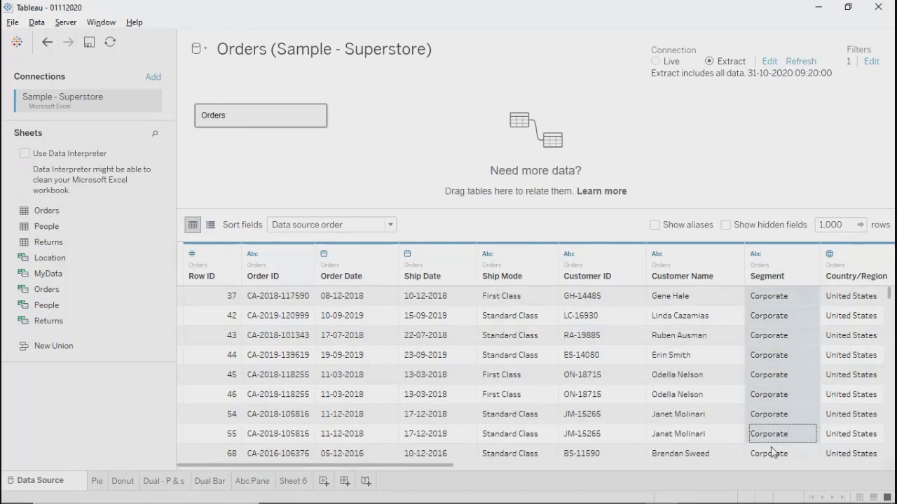
pyautogui.moveTo(771, 452); pyautogui.dragTo(769, 337)
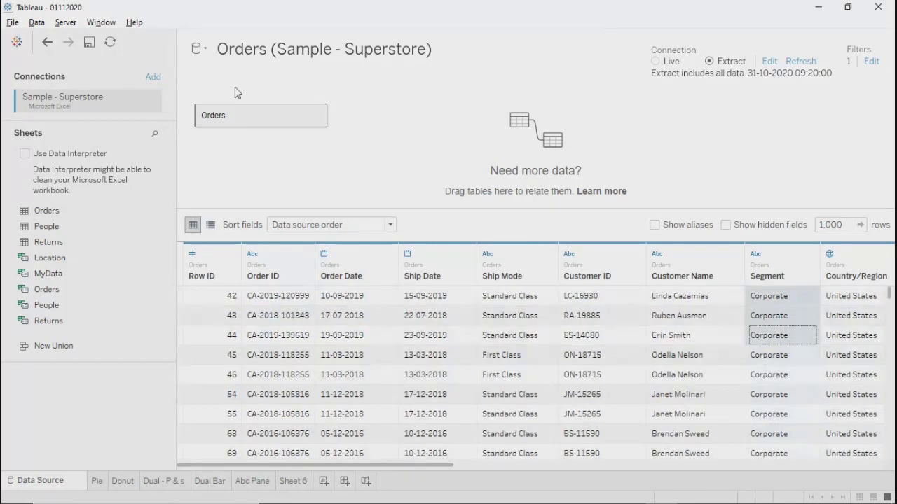
pyautogui.click(381, 50)
pyautogui.press('Return')
# Show the Segment filter on Sheet 6.
pyautogui.click(295, 482)
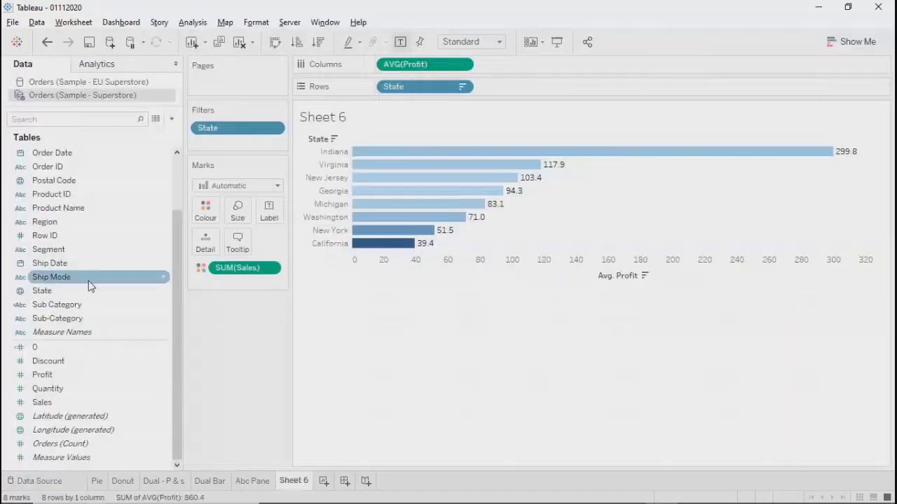
pyautogui.rightClick(46, 253)
pyautogui.click(88, 24)
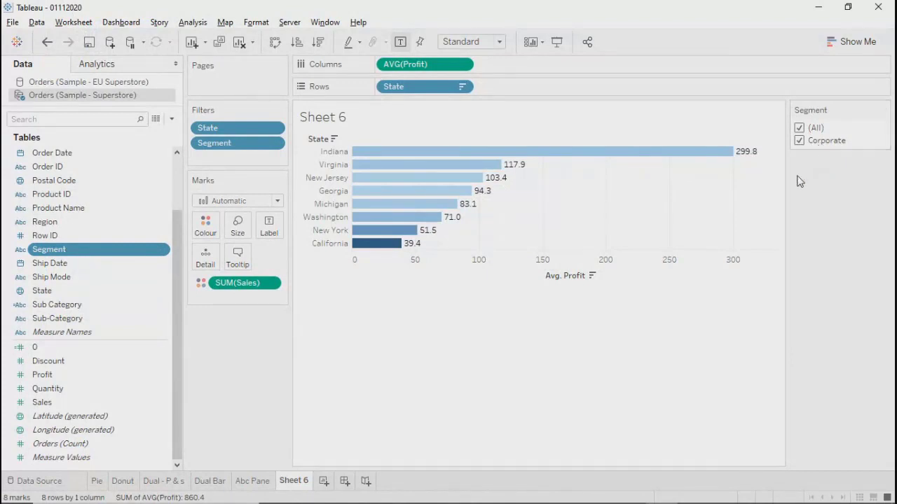
# Compare the filtered data source with the State and Segment filters on Sheet 6.
pyautogui.click(40, 480)
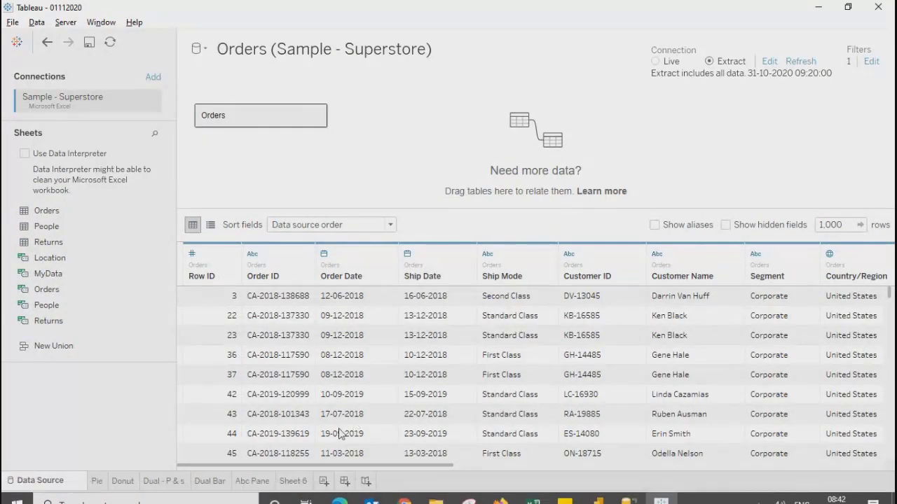
pyautogui.click(293, 481)
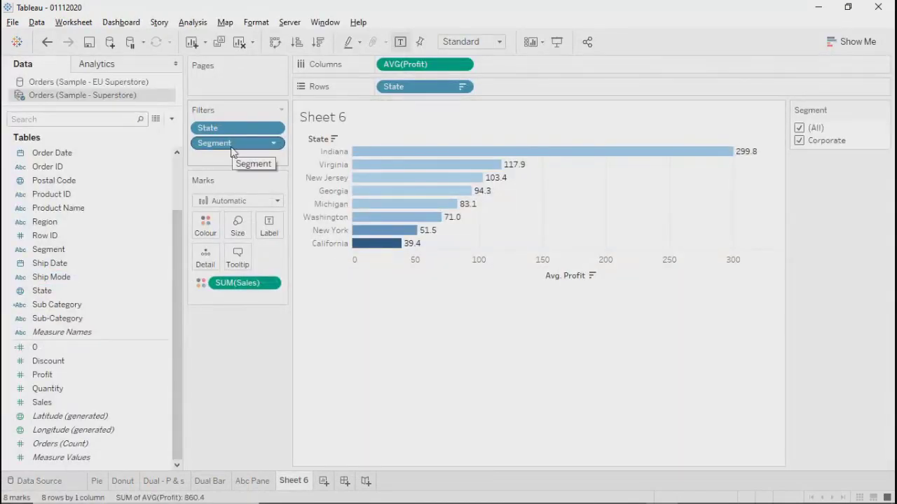
pyautogui.click(56, 487)
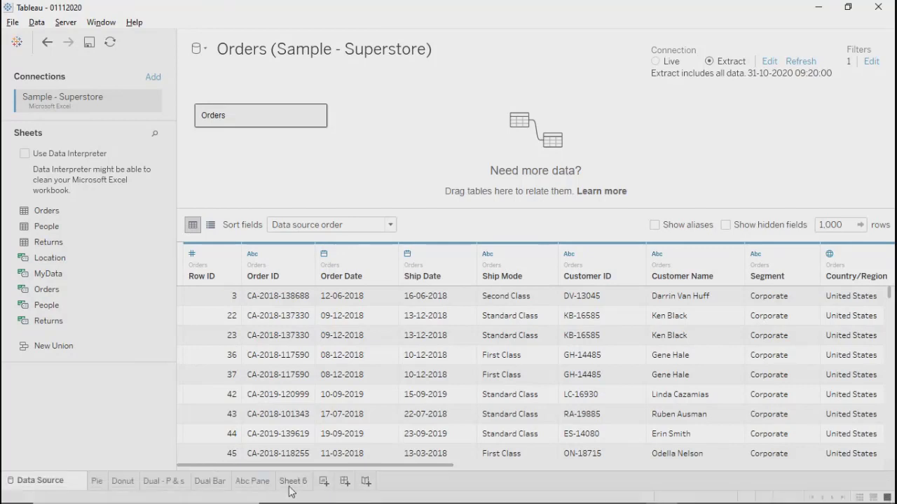
pyautogui.click(292, 482)
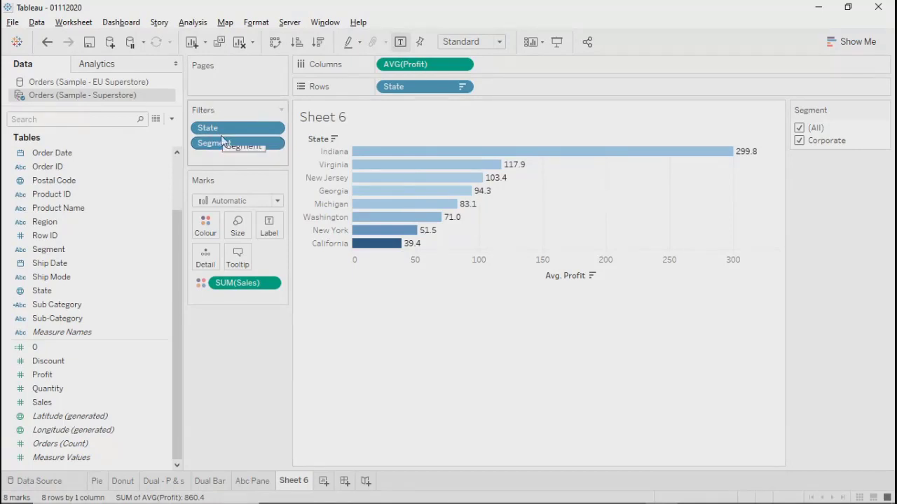
# Add a data source filter on Product Name excluding Acme Titanium Bonded Scissors and Acme Value Line Scissors, and check its effect on Sheet 6.
pyautogui.click(59, 482)
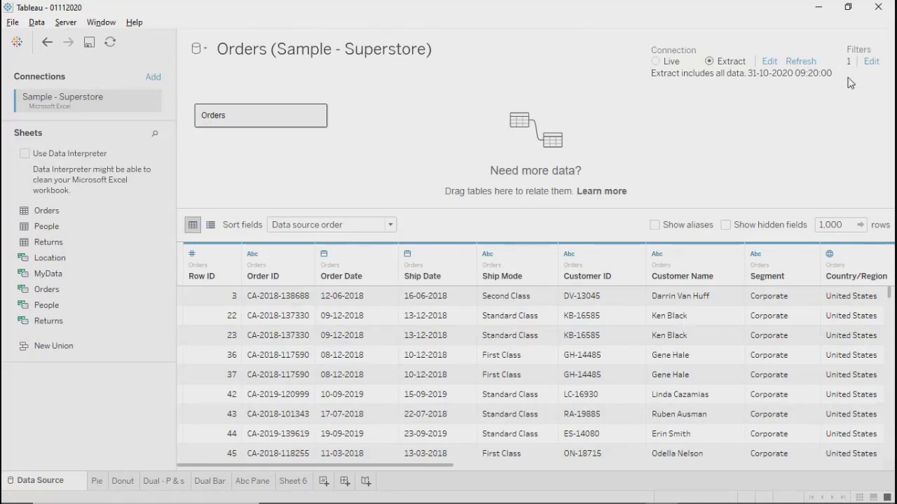
pyautogui.click(870, 62)
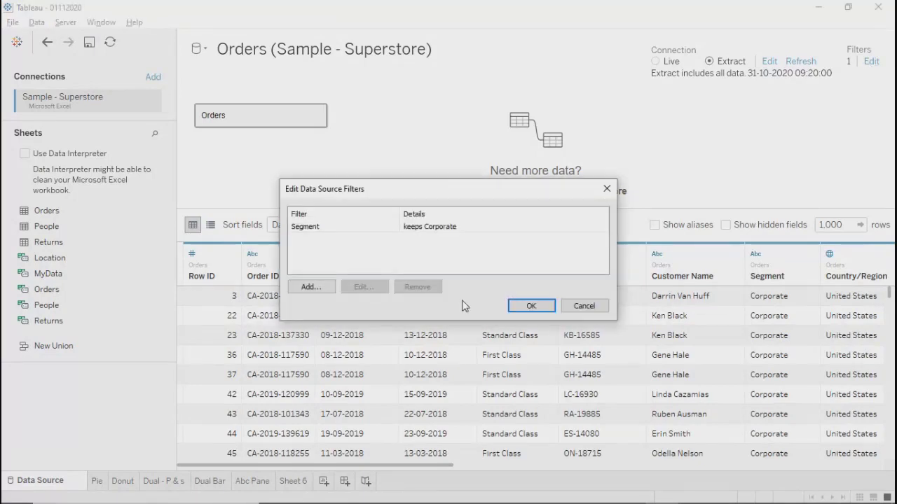
pyautogui.click(298, 227)
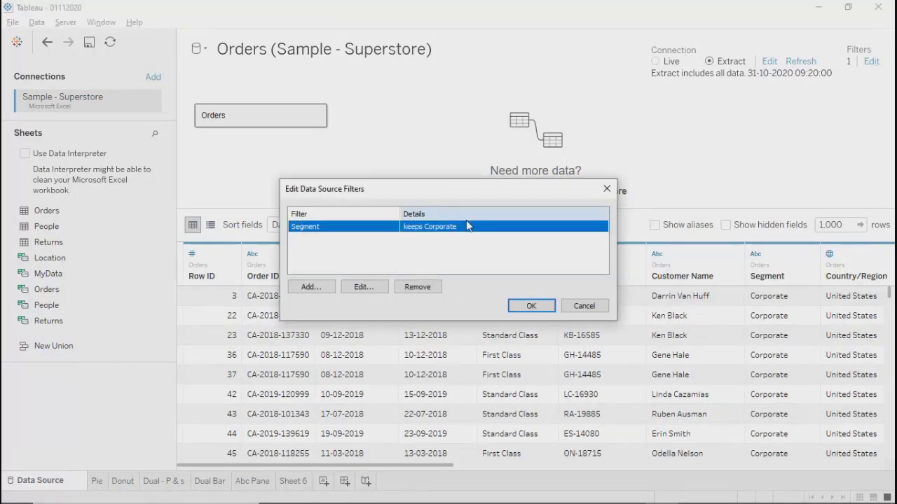
pyautogui.click(310, 287)
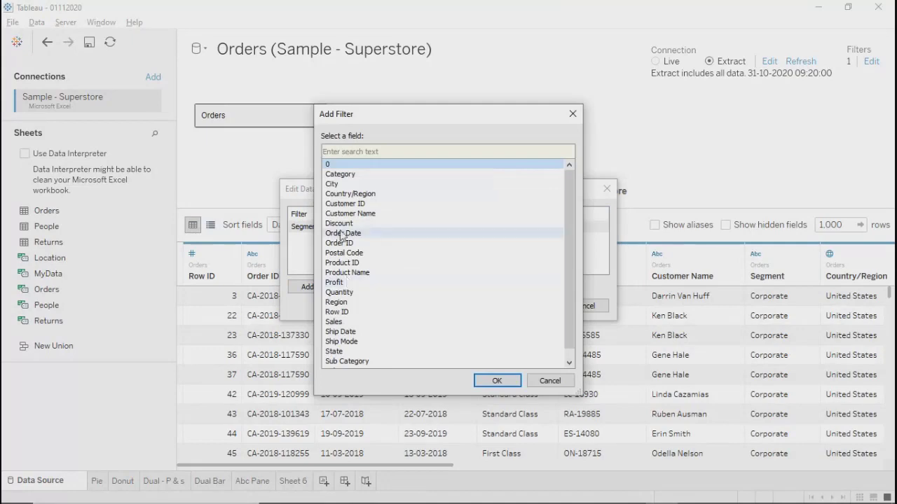
pyautogui.click(333, 272)
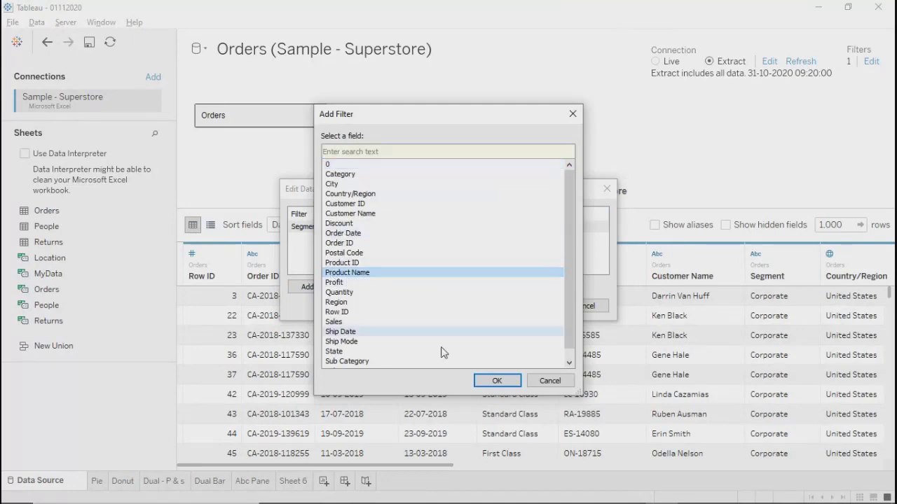
pyautogui.click(494, 380)
pyautogui.scroll(-10, 354, 207)
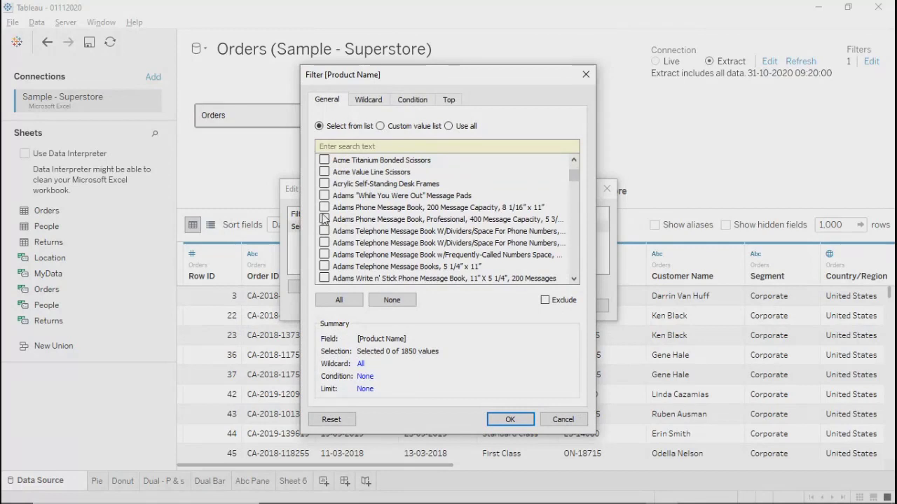
pyautogui.click(324, 159)
pyautogui.click(324, 172)
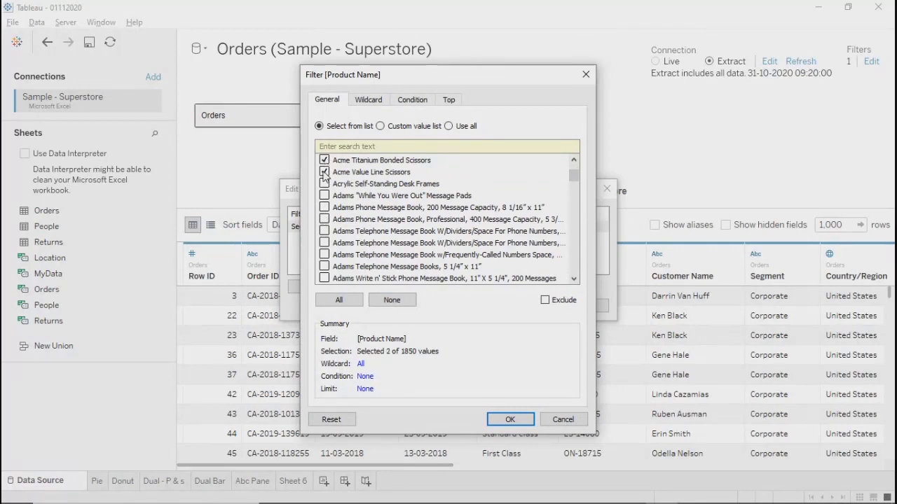
pyautogui.click(545, 300)
pyautogui.click(510, 419)
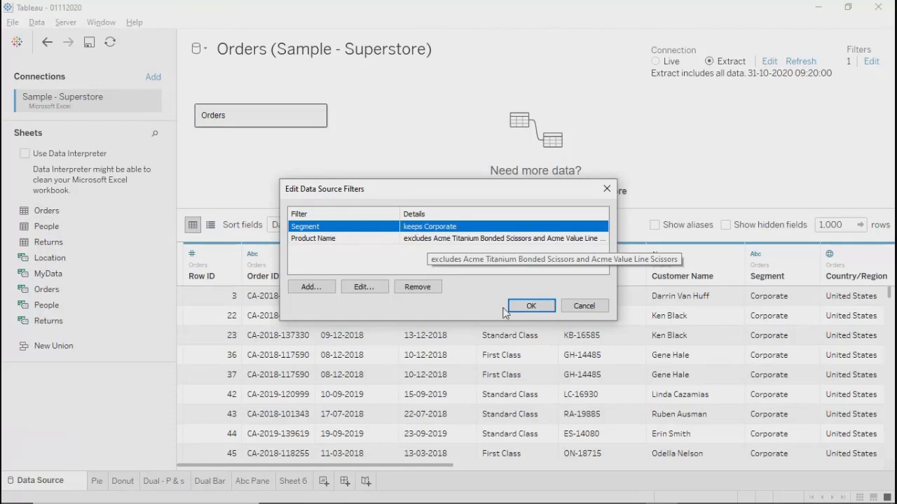
pyautogui.click(528, 306)
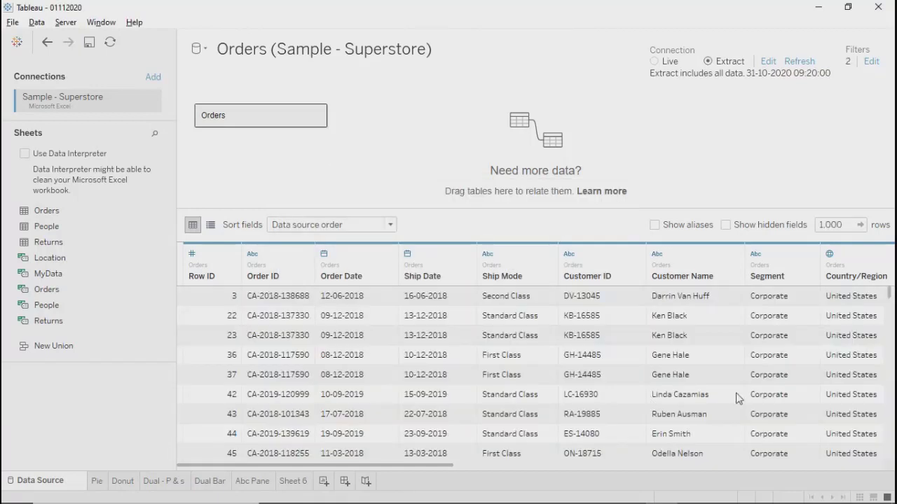
pyautogui.click(293, 482)
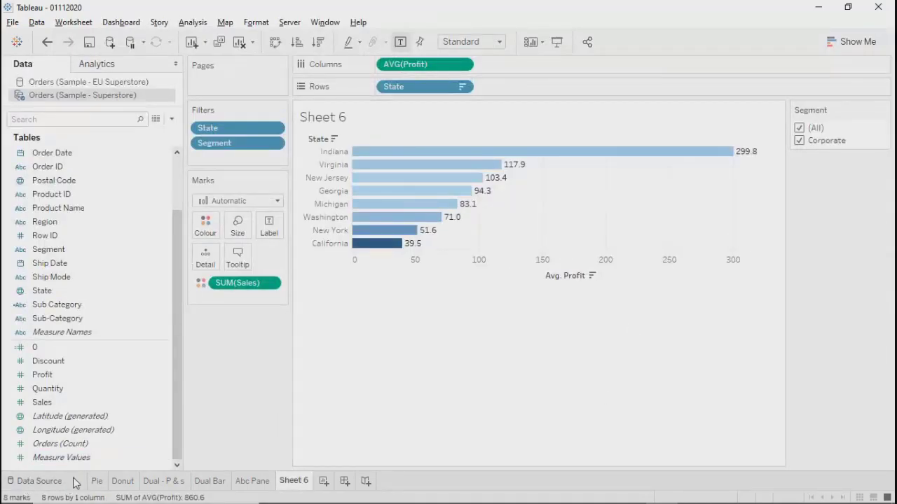
# Remove the Product Name and Segment data source filters and return to Sheet 6.
pyautogui.click(42, 481)
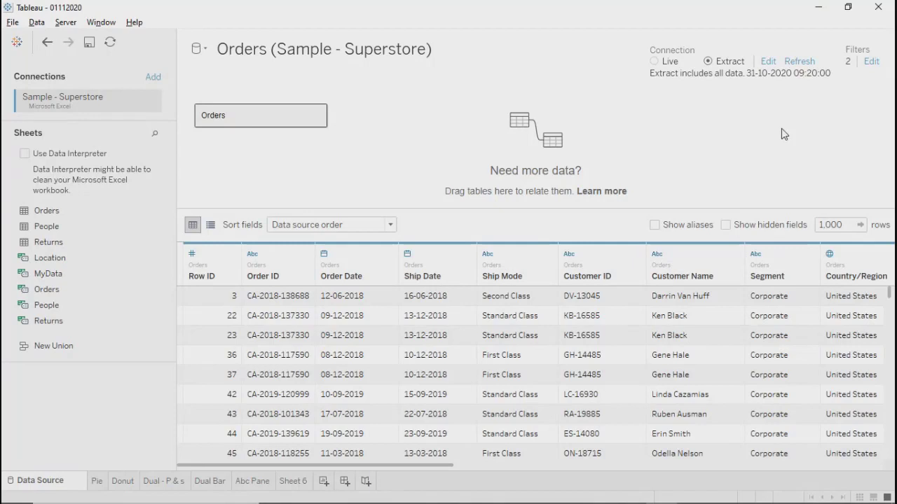
pyautogui.click(872, 63)
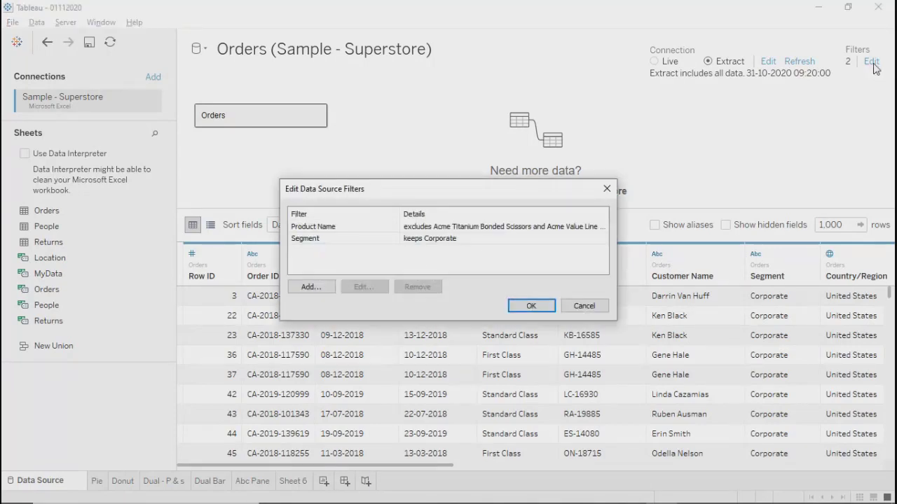
pyautogui.click(329, 228)
pyautogui.click(409, 288)
pyautogui.click(324, 227)
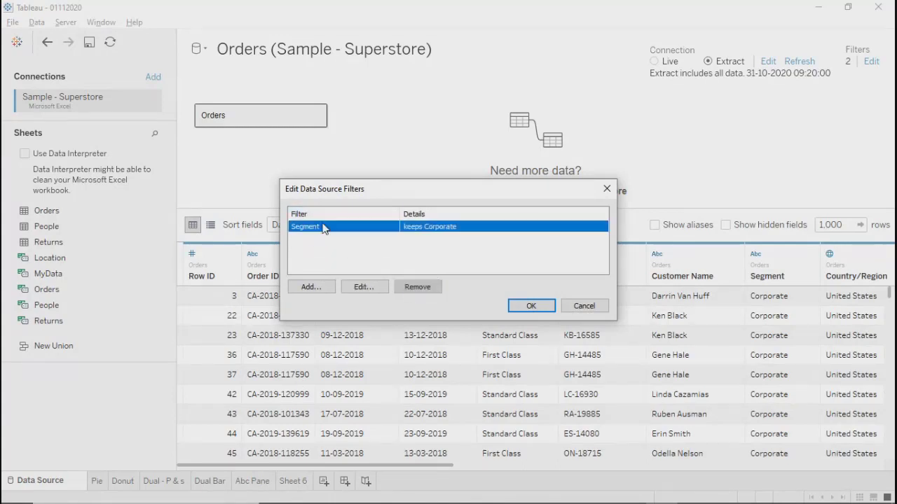
pyautogui.click(416, 286)
pyautogui.click(531, 306)
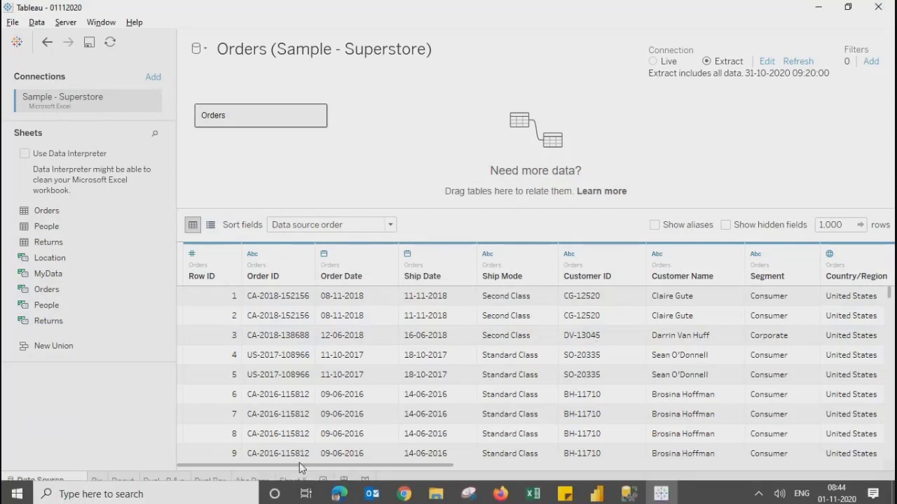
pyautogui.click(290, 482)
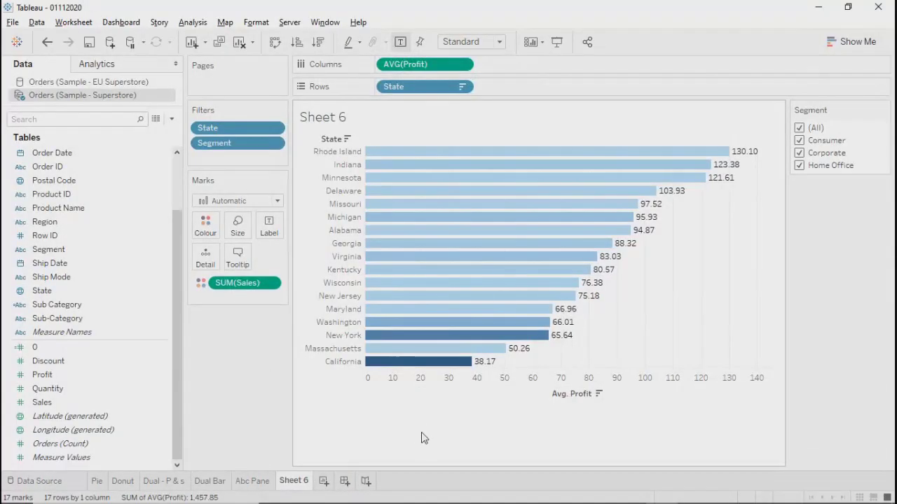
# Review the display options of the Segment filter card on Sheet 6 and hide the card.
pyautogui.click(883, 109)
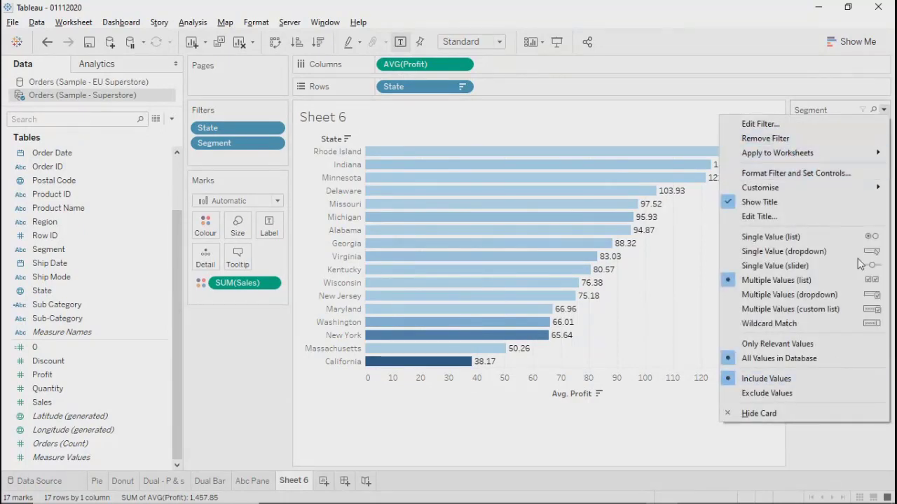
pyautogui.click(811, 445)
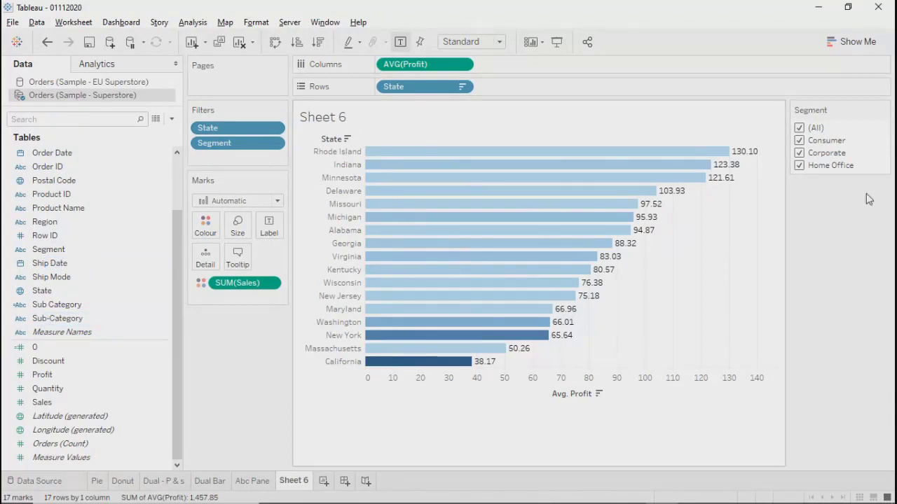
pyautogui.click(884, 110)
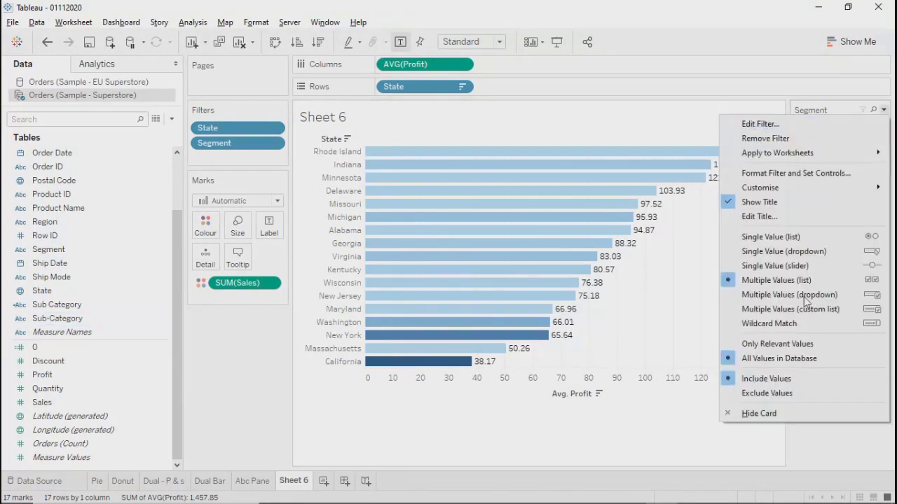
pyautogui.click(753, 413)
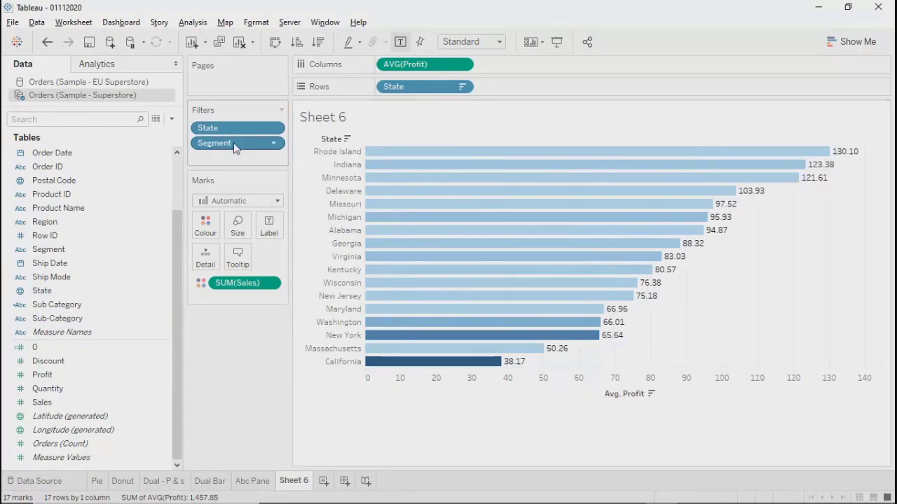
# Replace the Segment filter on Sheet 6 with a Category filter that uses all values.
pyautogui.moveTo(237, 146)
pyautogui.mouseDown()
pyautogui.moveTo(84, 156)
pyautogui.moveTo(64, 198)
pyautogui.moveTo(66, 232)
pyautogui.moveTo(115, 143)
pyautogui.moveTo(231, 151)
pyautogui.mouseUp()
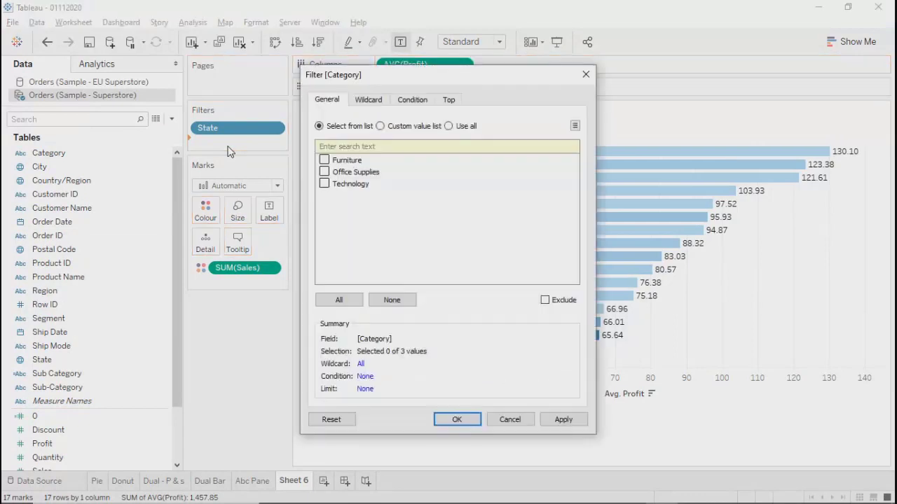
pyautogui.click(463, 124)
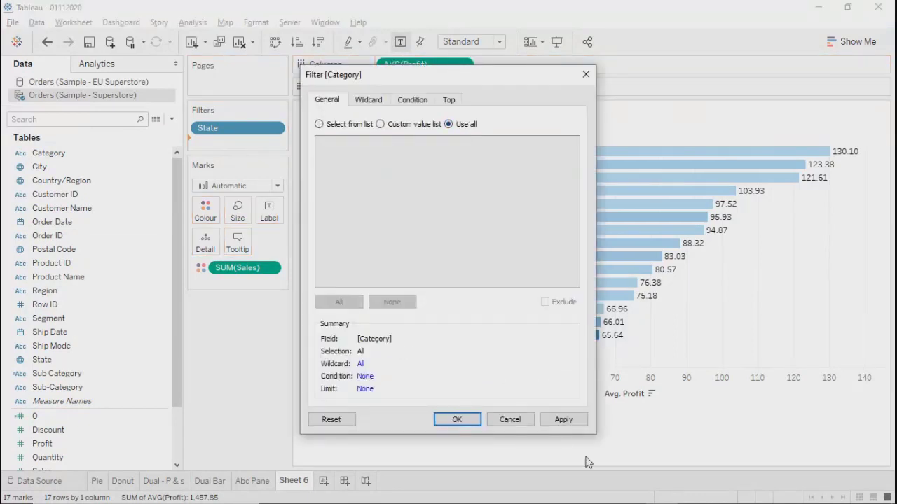
pyautogui.click(563, 420)
pyautogui.click(456, 420)
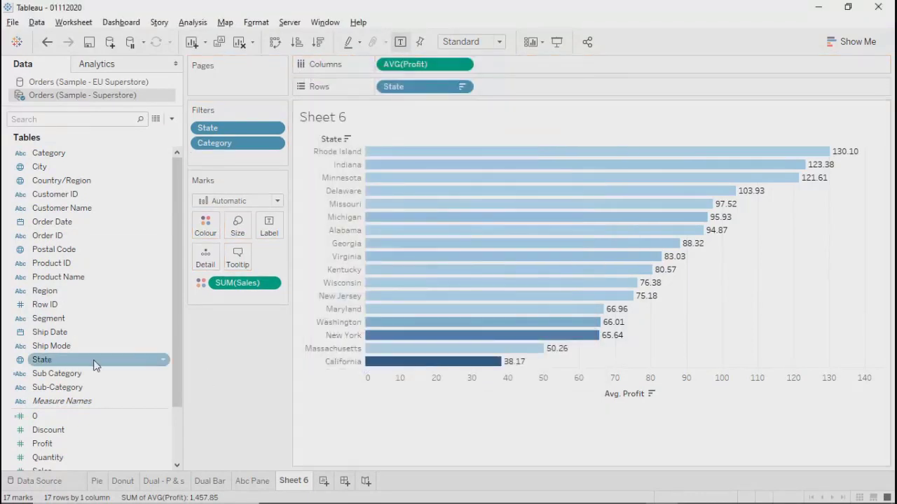
# Add a filter on the calculated field Sub Category that uses all values and show its filter card.
pyautogui.moveTo(83, 374); pyautogui.dragTo(233, 158)
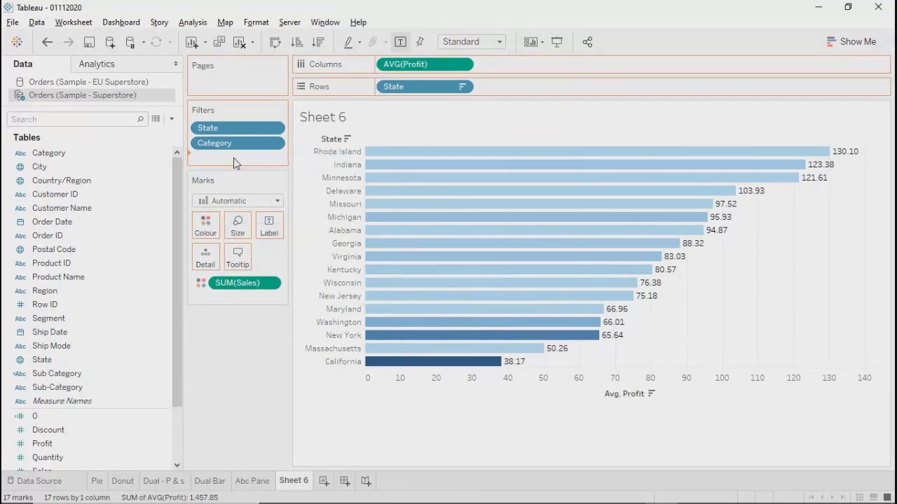
pyautogui.click(565, 421)
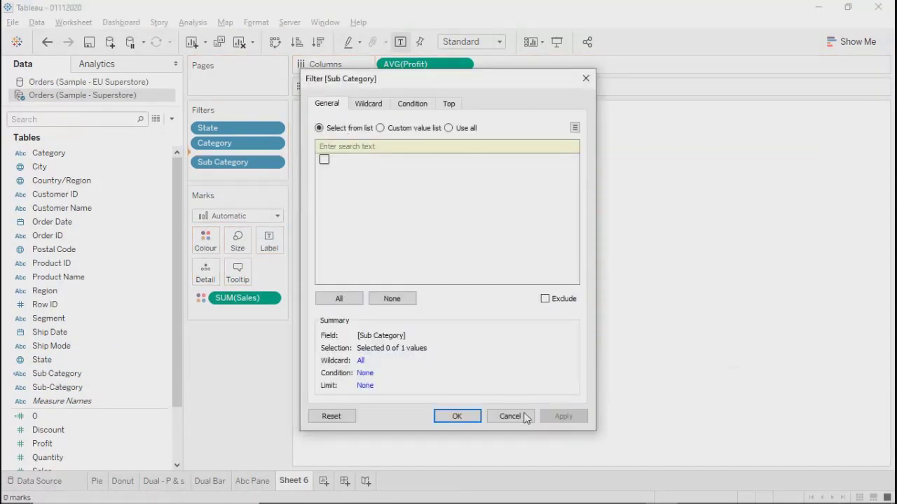
pyautogui.click(449, 128)
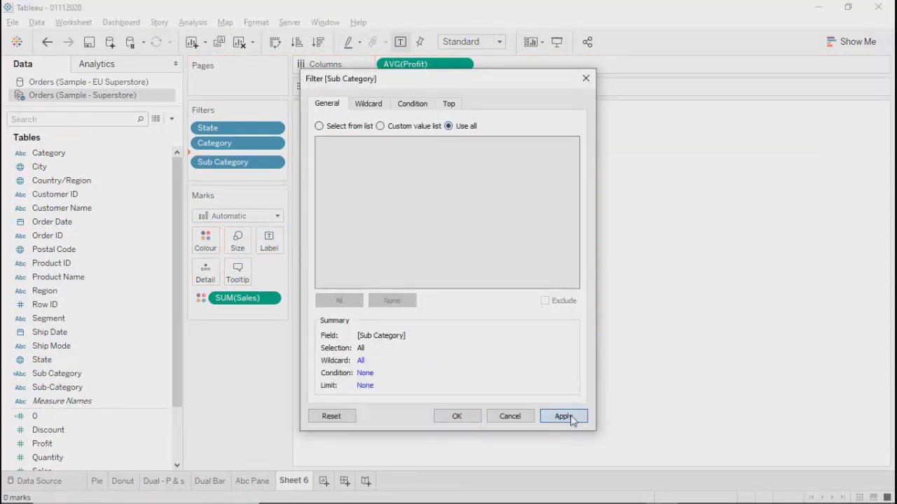
pyautogui.click(563, 416)
pyautogui.click(457, 417)
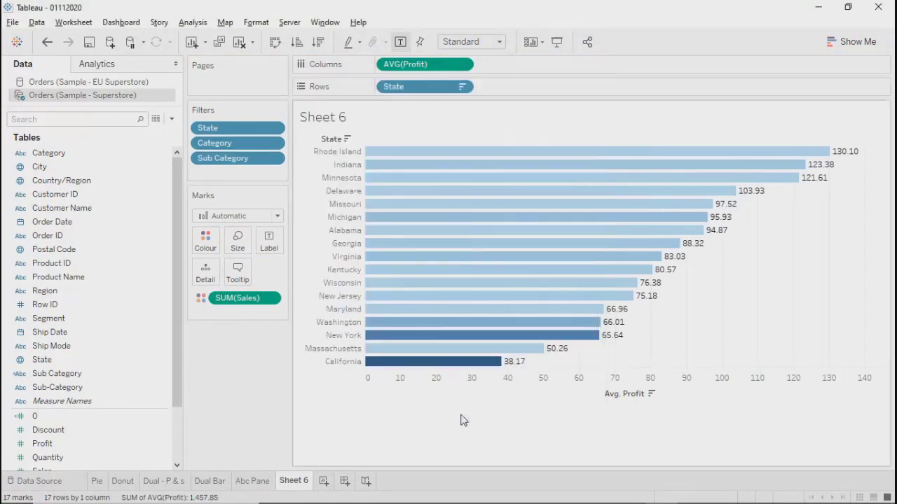
pyautogui.rightClick(273, 159)
pyautogui.click(304, 185)
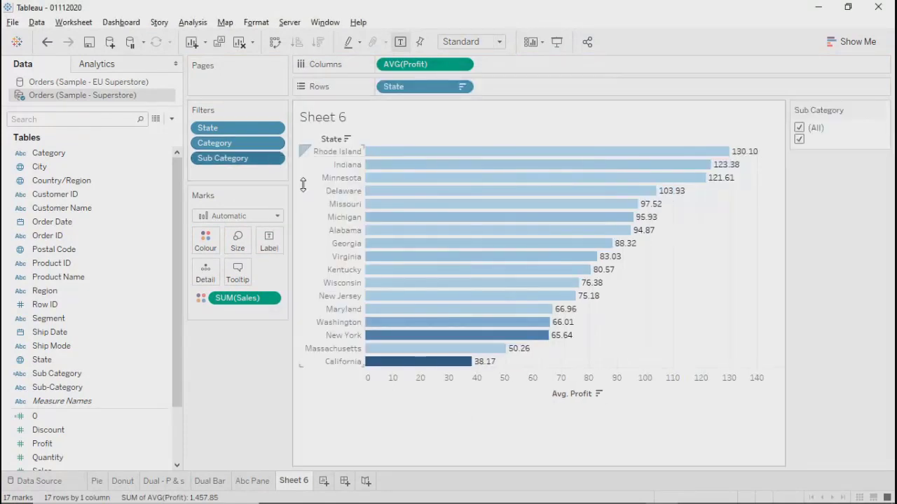
# Show the Category filter card on Sheet 6 and hide the Sub Category card.
pyautogui.click(273, 143)
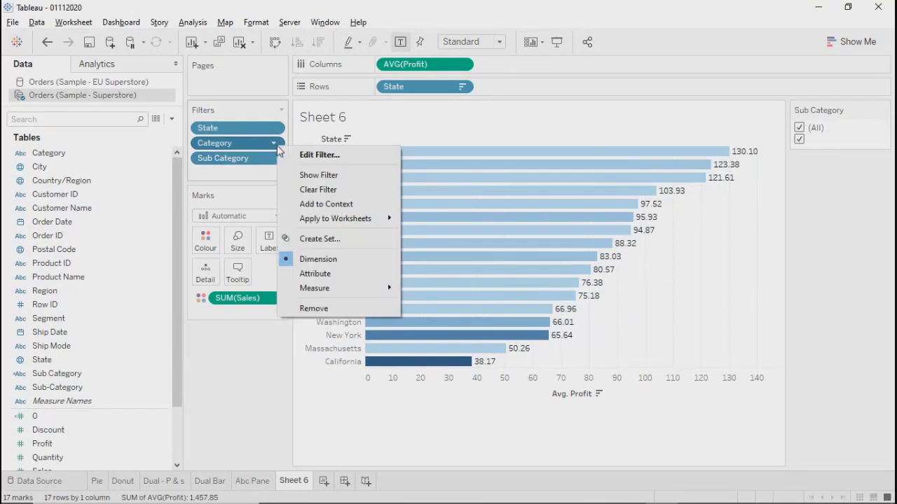
pyautogui.click(322, 176)
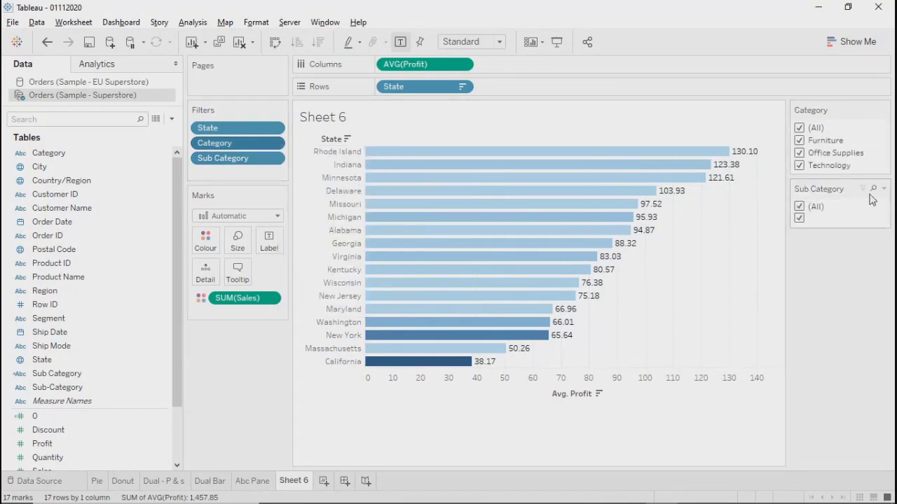
pyautogui.click(883, 191)
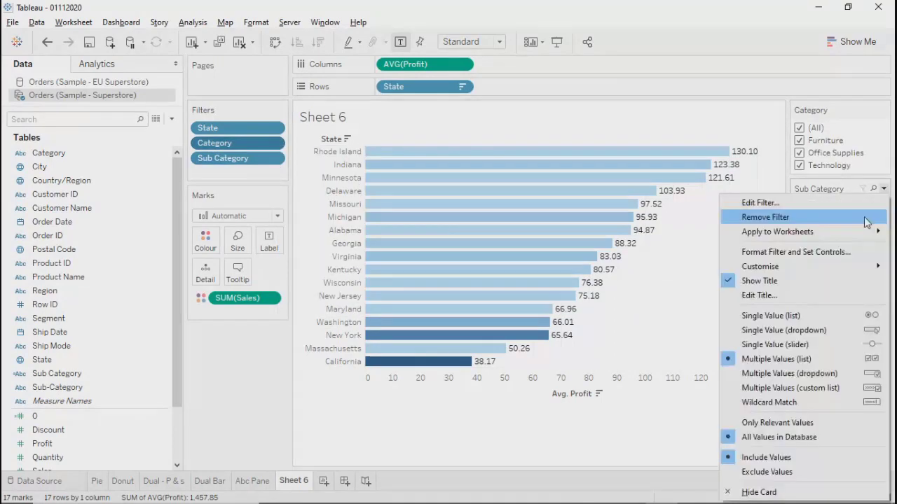
pyautogui.click(783, 489)
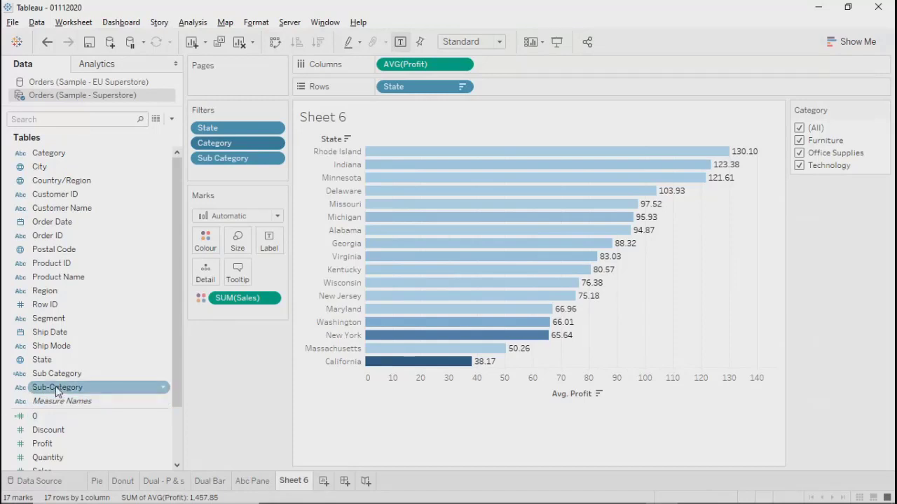
# Add a filter on the original Sub-Category field that uses all values, and remove the calculated Sub Category filter.
pyautogui.moveTo(59, 389); pyautogui.dragTo(221, 169)
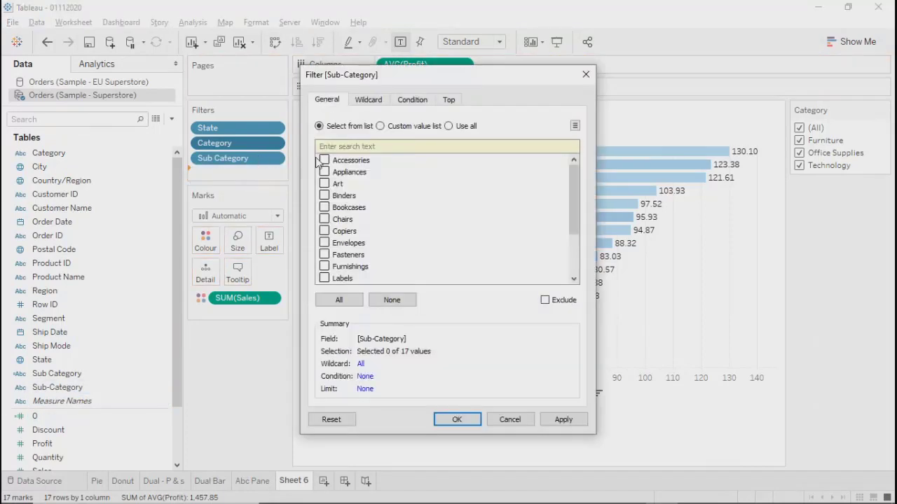
pyautogui.click(457, 126)
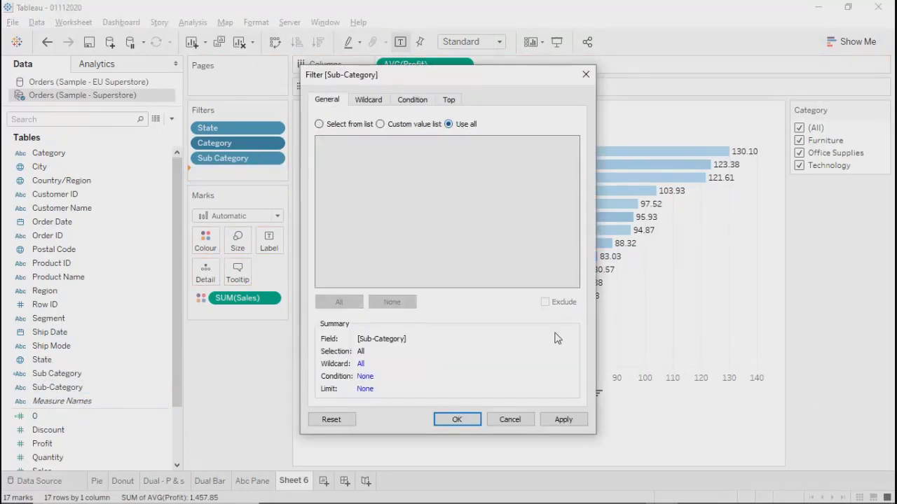
pyautogui.click(570, 420)
pyautogui.click(456, 421)
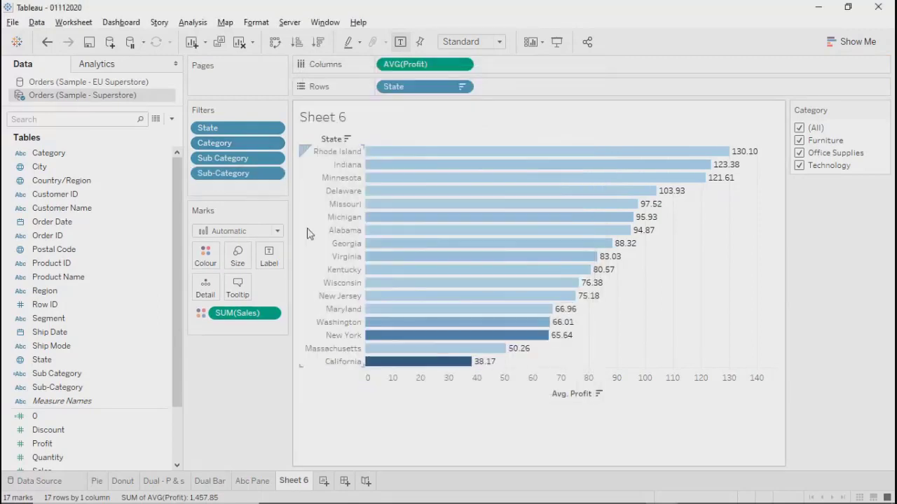
pyautogui.click(274, 159)
pyautogui.click(225, 326)
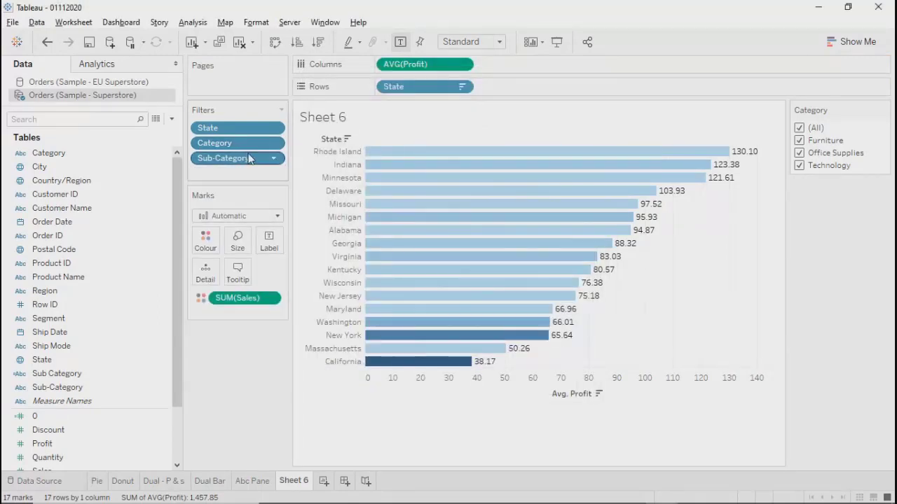
# Show the Sub-Category filter card on Sheet 6 and place it below the Category card.
pyautogui.click(274, 159)
pyautogui.click(237, 195)
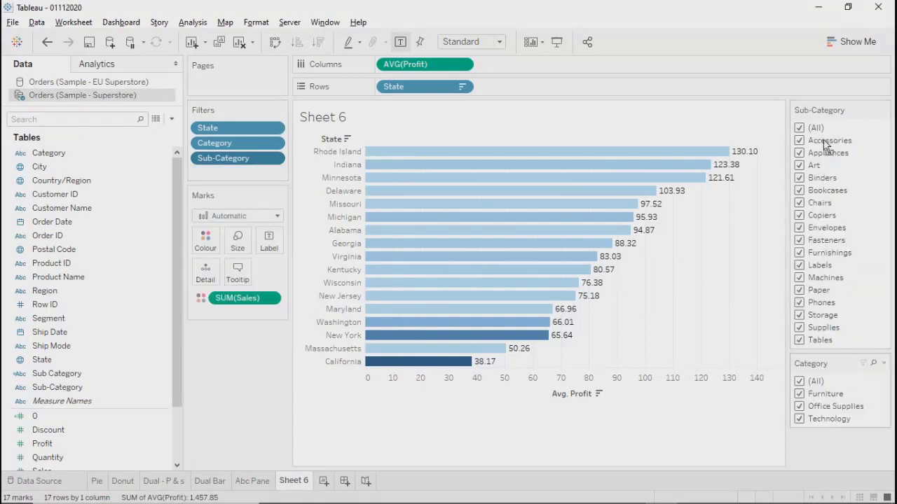
pyautogui.moveTo(823, 109); pyautogui.dragTo(813, 120)
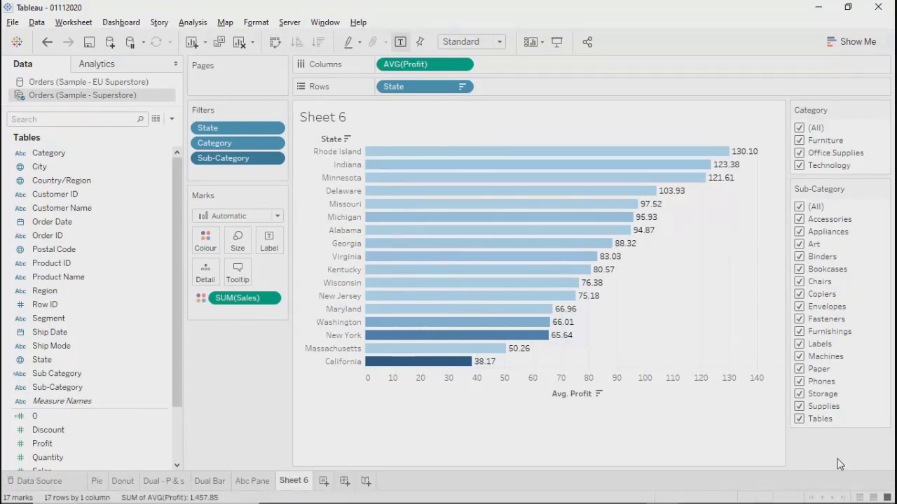
# Examine the Category filter's General, Wildcard and Condition settings and its options for applying to worksheets, leaving them as they are.
pyautogui.moveTo(884, 114)
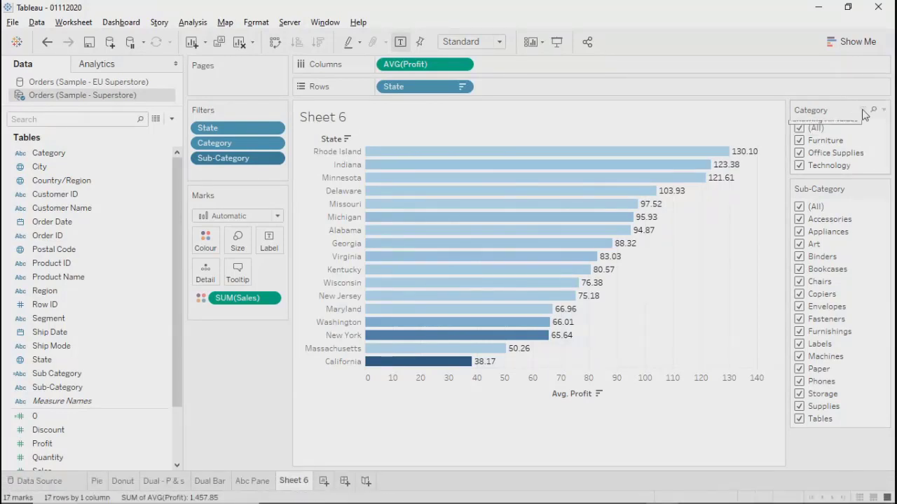
pyautogui.click(885, 111)
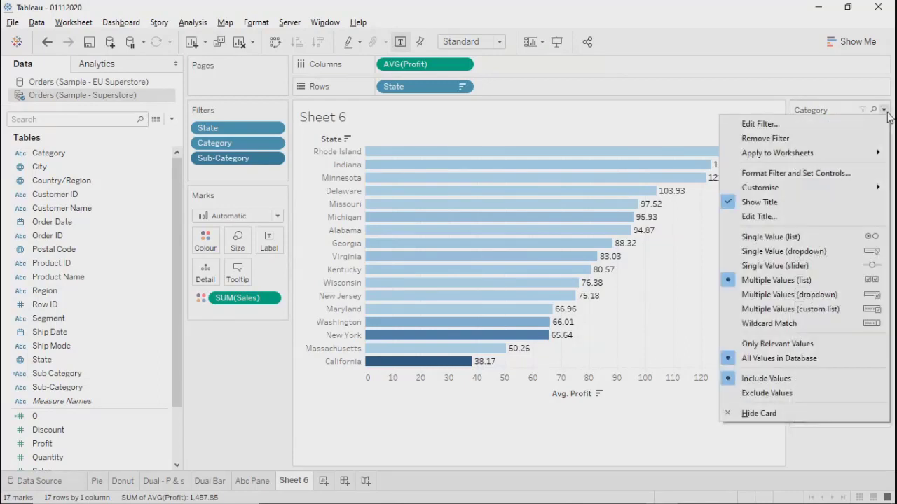
pyautogui.click(750, 123)
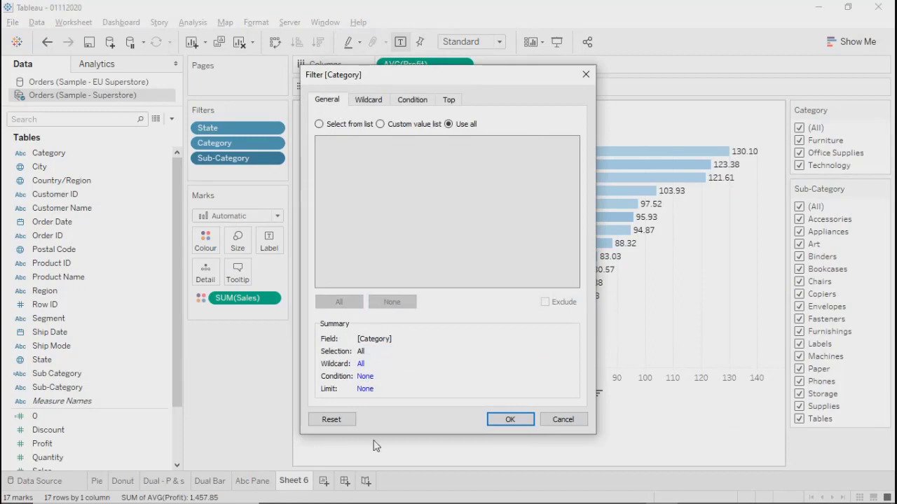
pyautogui.click(359, 105)
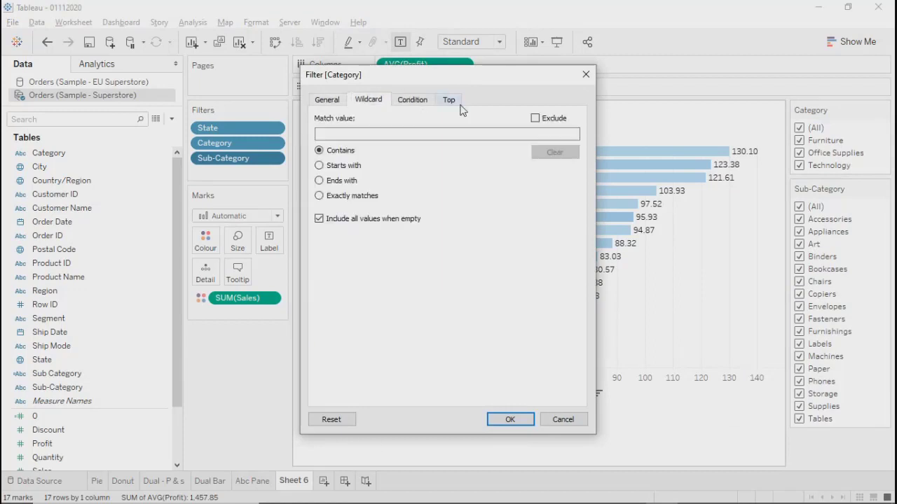
pyautogui.click(410, 105)
pyautogui.click(362, 105)
pyautogui.click(327, 99)
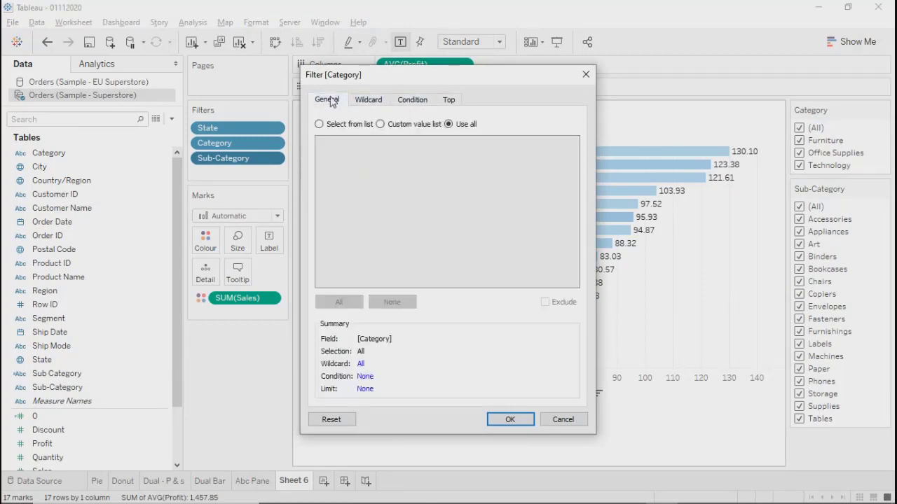
pyautogui.click(586, 75)
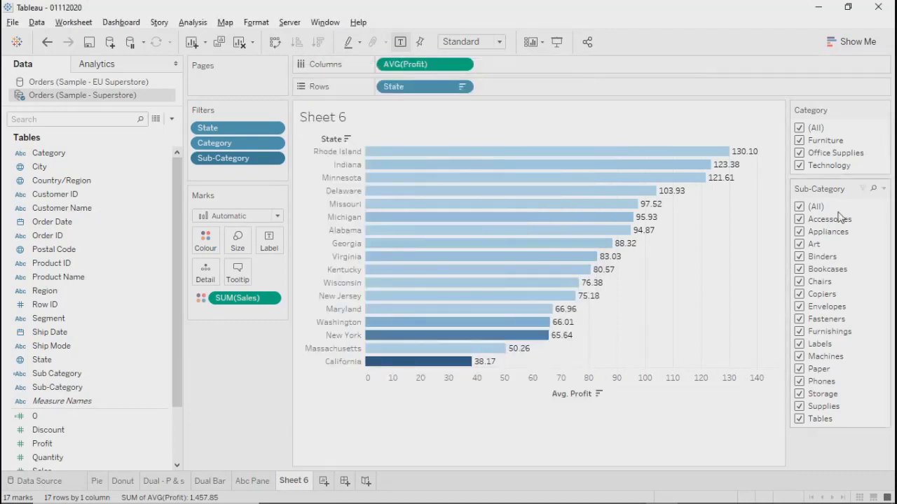
pyautogui.click(884, 110)
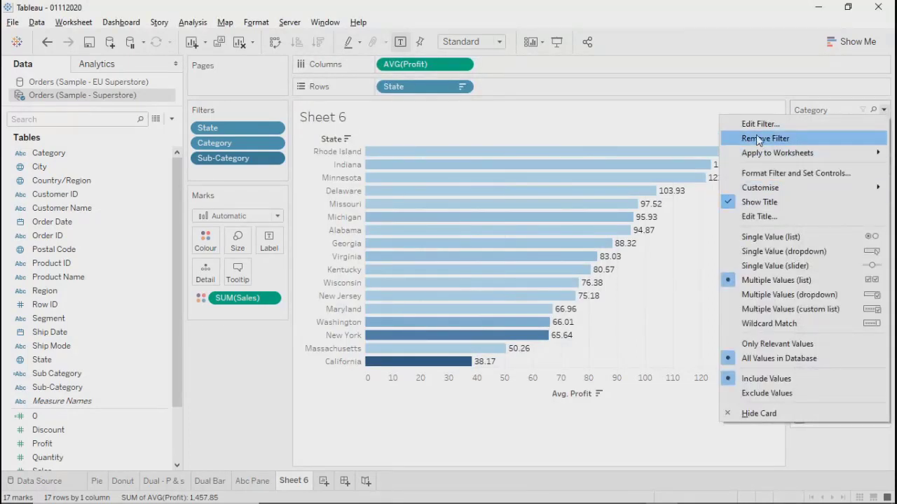
pyautogui.moveTo(757, 159)
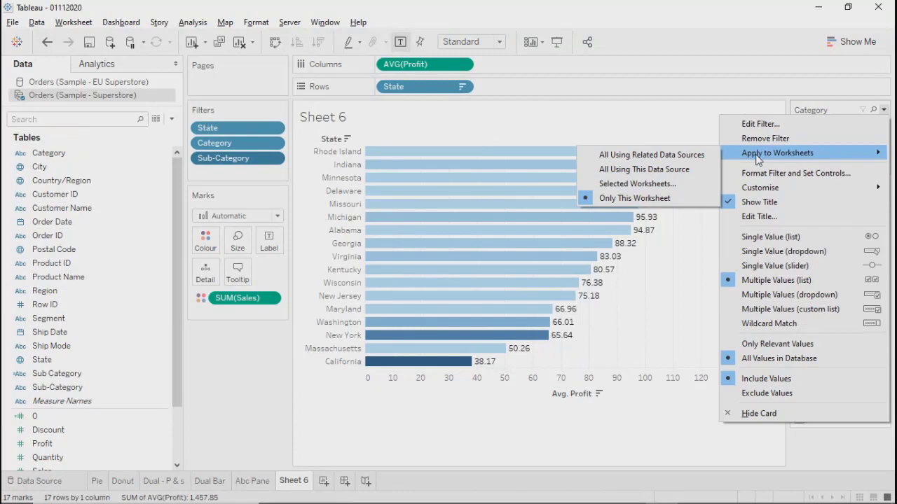
pyautogui.click(458, 440)
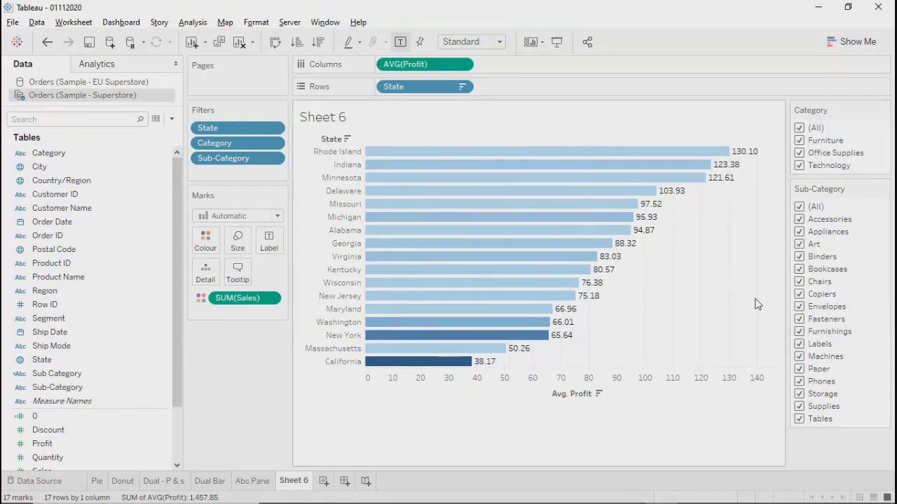
# Look through the Abc Pane, Dual Bar, Dual - P & s and Donut sheets for the filters they use, and return to Sheet 6.
pyautogui.click(253, 486)
pyautogui.click(208, 485)
pyautogui.click(175, 483)
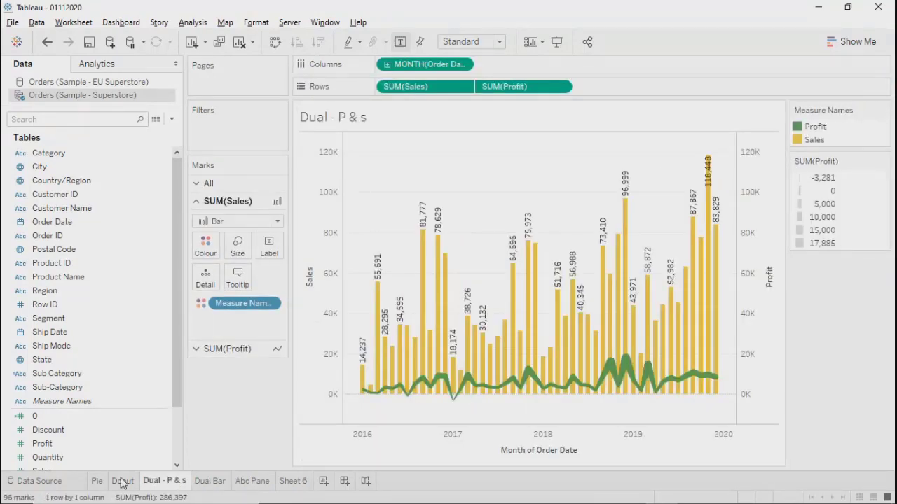
pyautogui.click(120, 482)
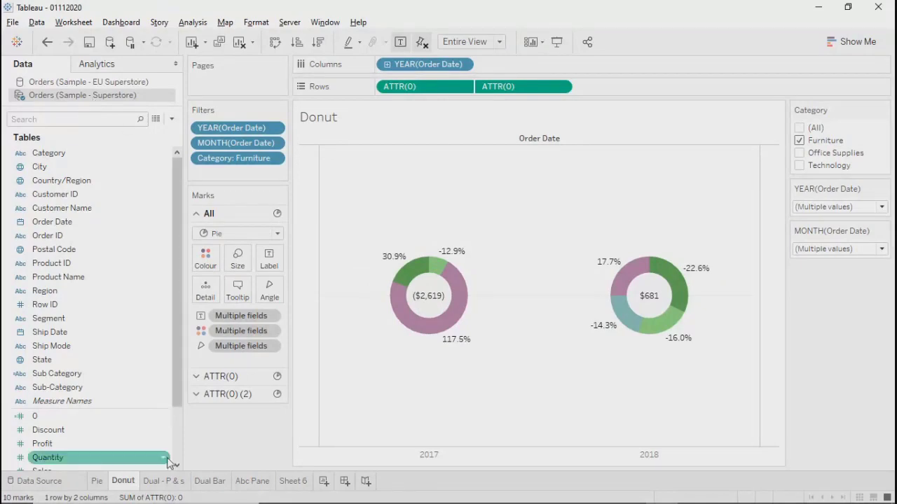
pyautogui.click(163, 482)
pyautogui.click(210, 482)
pyautogui.click(252, 482)
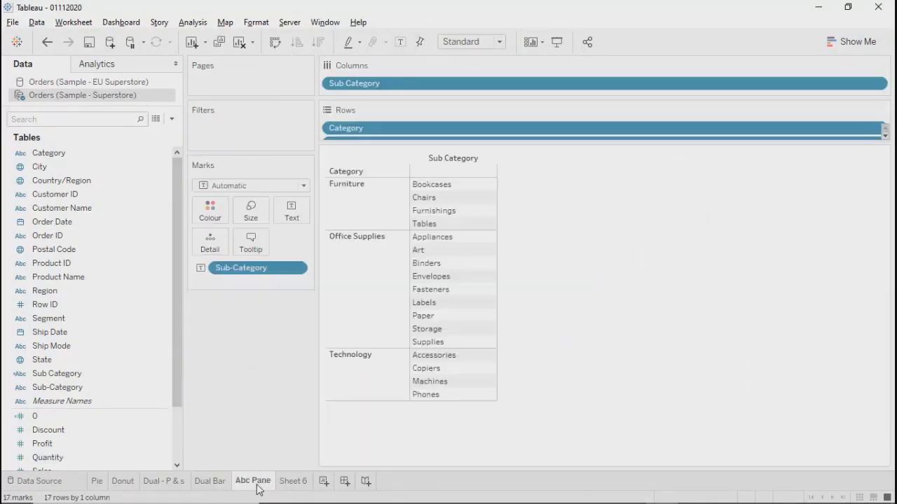
pyautogui.click(291, 483)
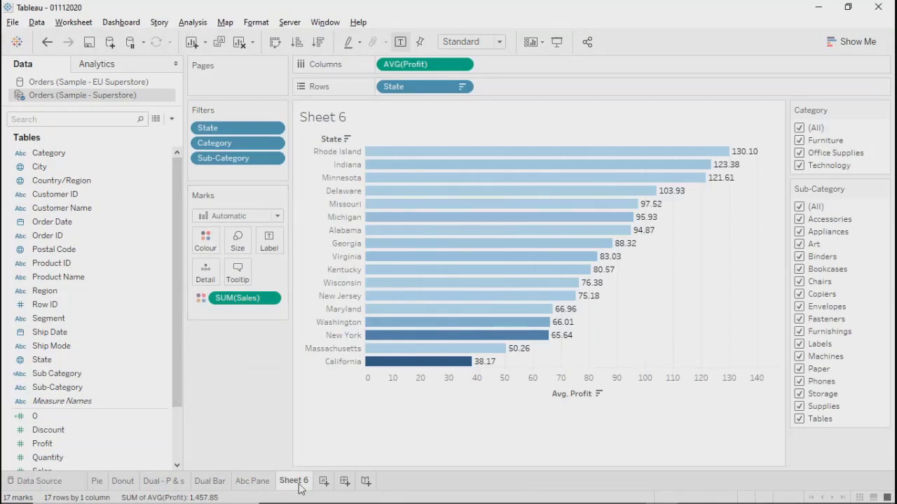
# Open the selection of worksheets for applying the Category filter and move the dialog clear of the chart's state names.
pyautogui.moveTo(851, 100)
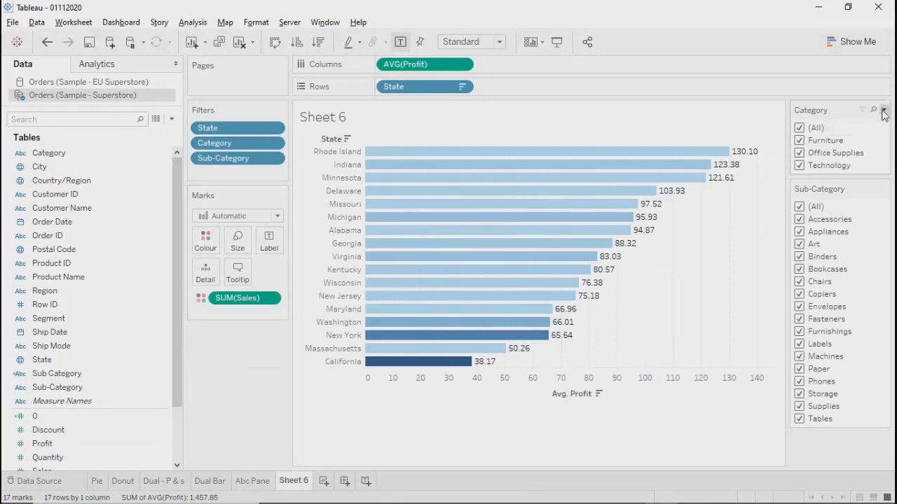
pyautogui.click(883, 111)
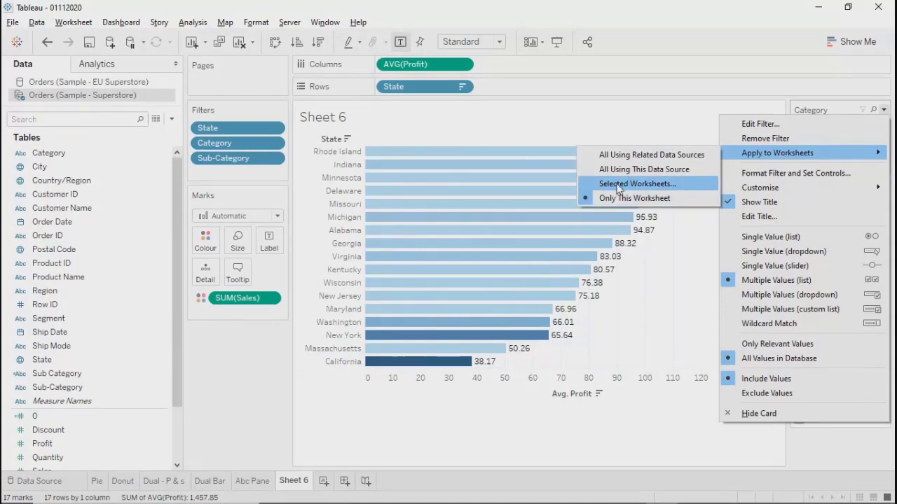
pyautogui.click(618, 186)
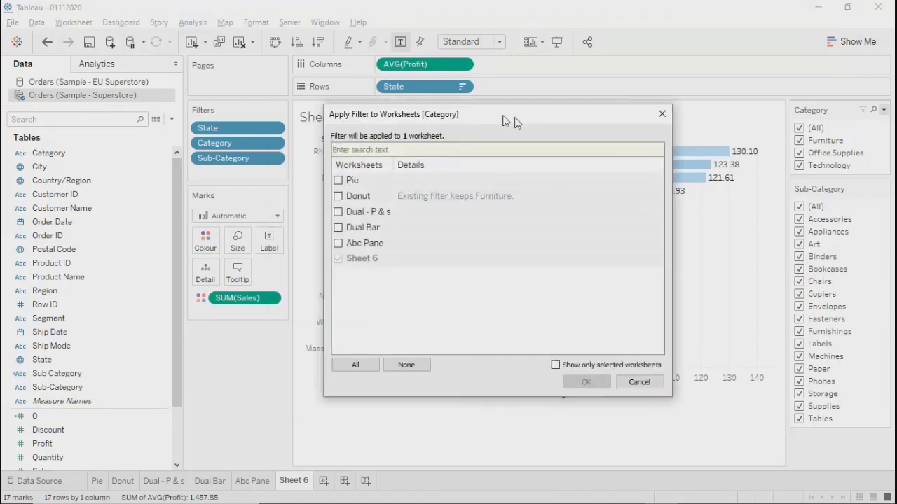
pyautogui.moveTo(513, 122); pyautogui.dragTo(612, 127)
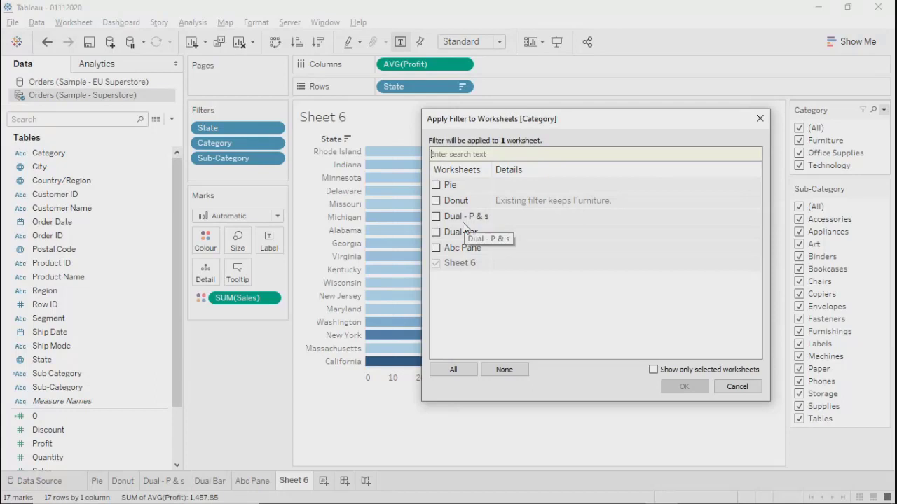
# Apply the Category filter to the Pie and Donut worksheets in addition to Sheet 6.
pyautogui.click(435, 185)
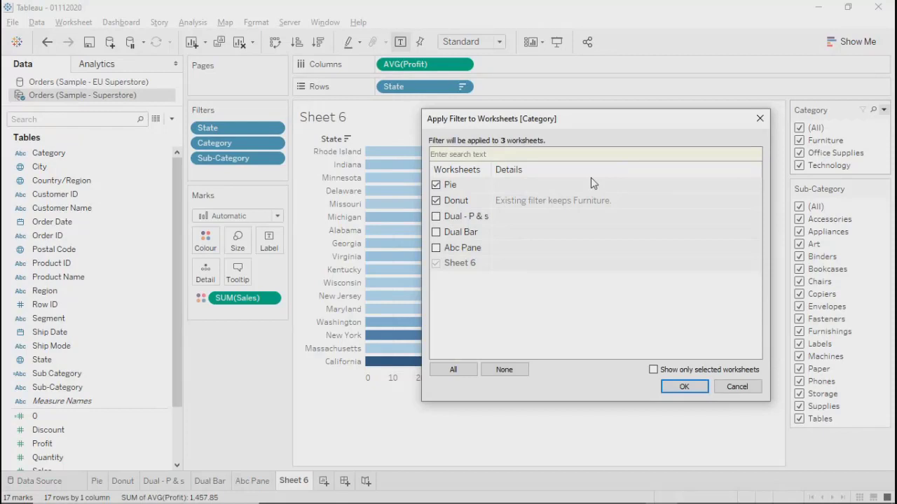
pyautogui.moveTo(640, 118); pyautogui.dragTo(563, 101)
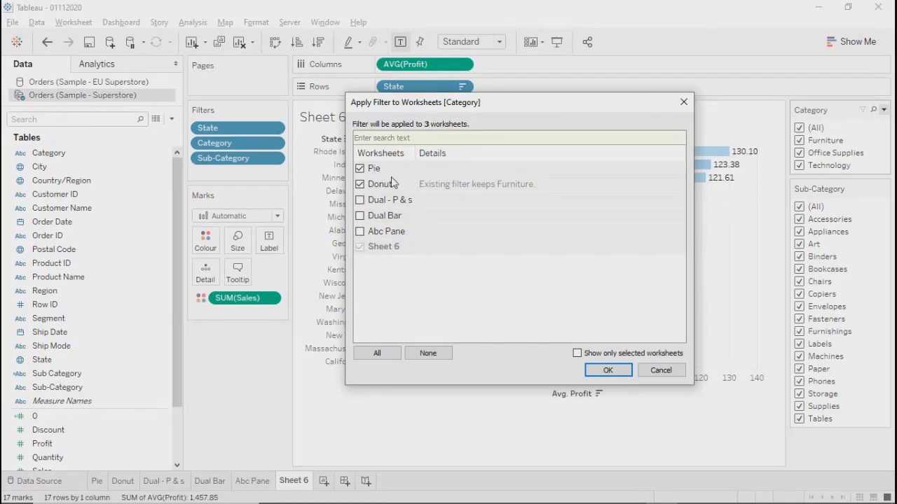
pyautogui.click(620, 371)
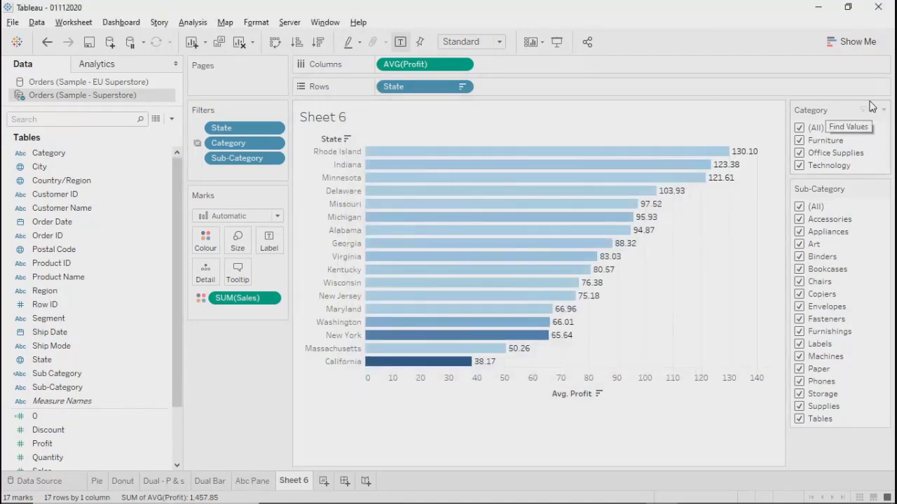
# Check the shared Category filter on the Donut worksheet and return to Sheet 6.
pyautogui.click(123, 482)
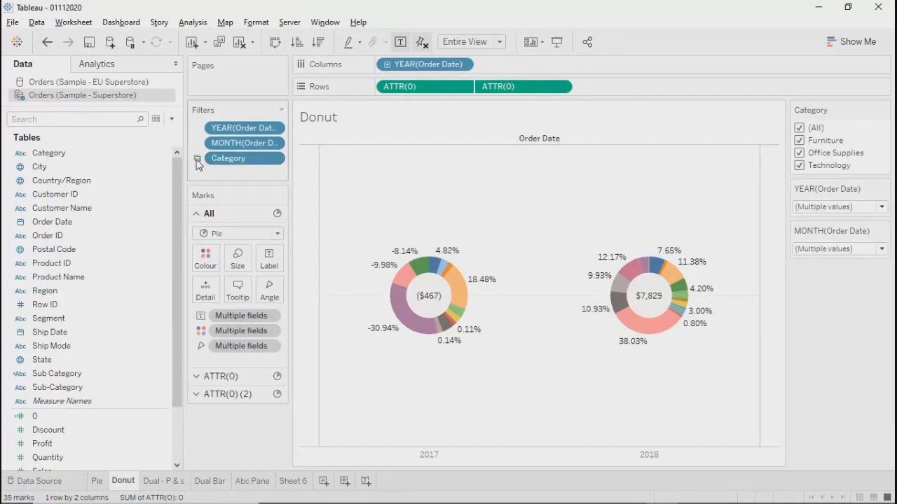
pyautogui.moveTo(198, 163)
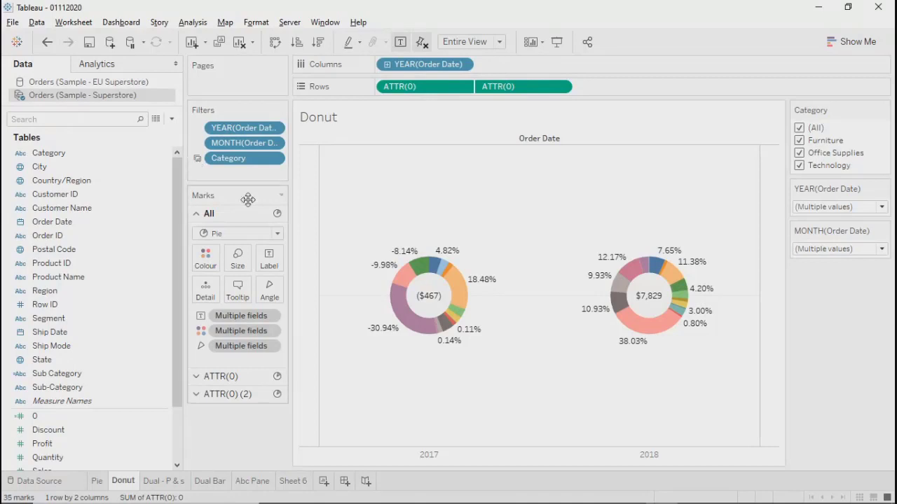
pyautogui.click(293, 482)
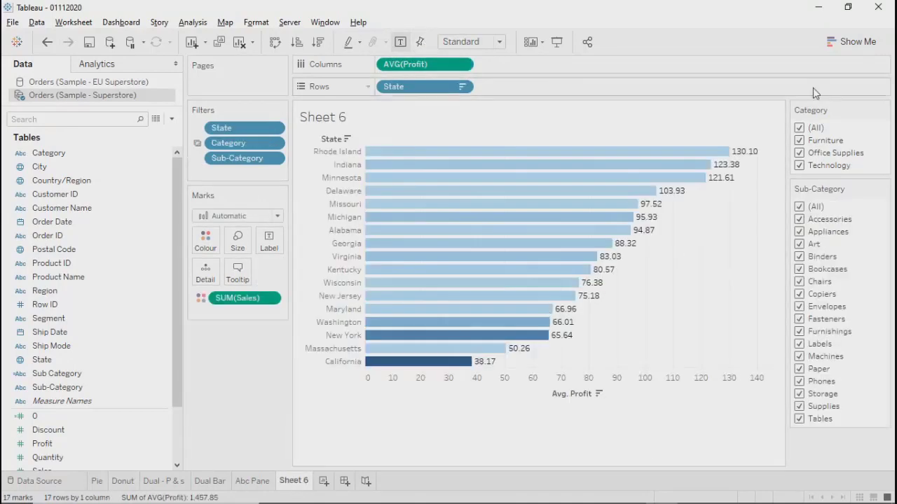
# Review which worksheets are selected for Sheet 6's Category filter and close the selection without changes.
pyautogui.click(883, 109)
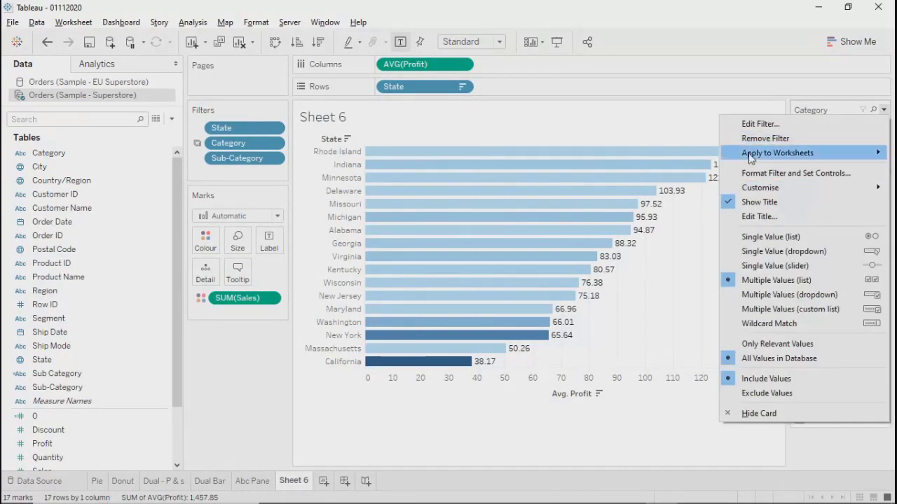
pyautogui.moveTo(770, 153)
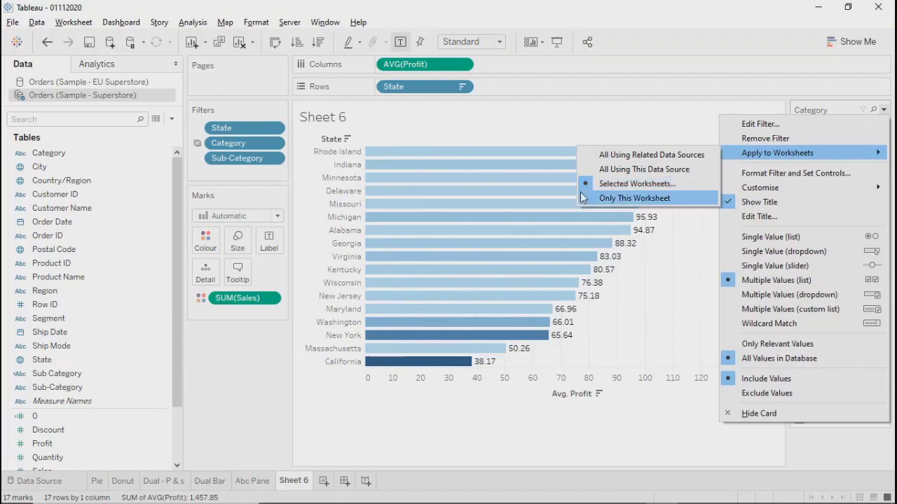
pyautogui.click(630, 183)
pyautogui.click(287, 196)
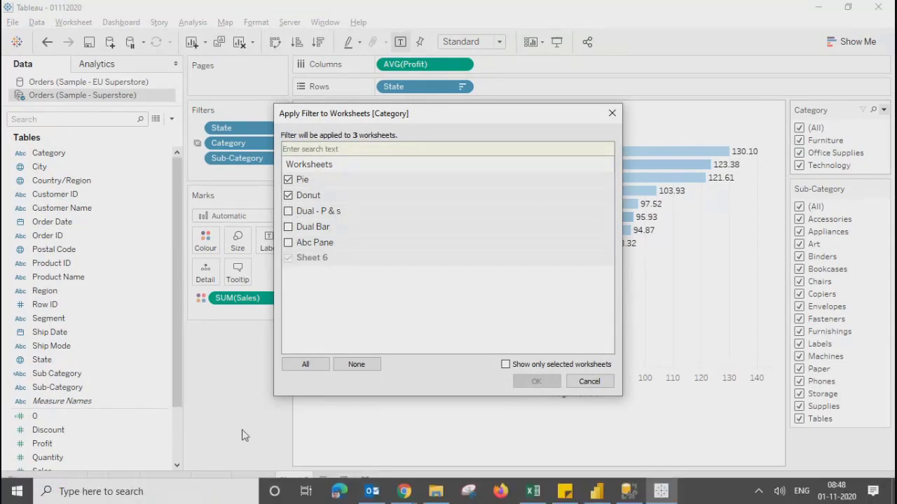
pyautogui.click(581, 383)
# Compare the filters on the Dual - P & s, Donut, Pie and Dual Bar worksheets and return to Sheet 6.
pyautogui.click(157, 482)
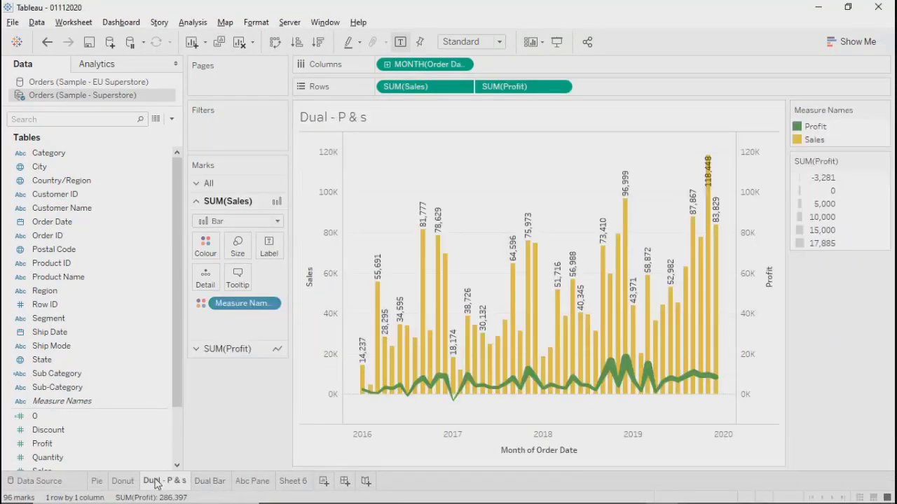
pyautogui.click(121, 482)
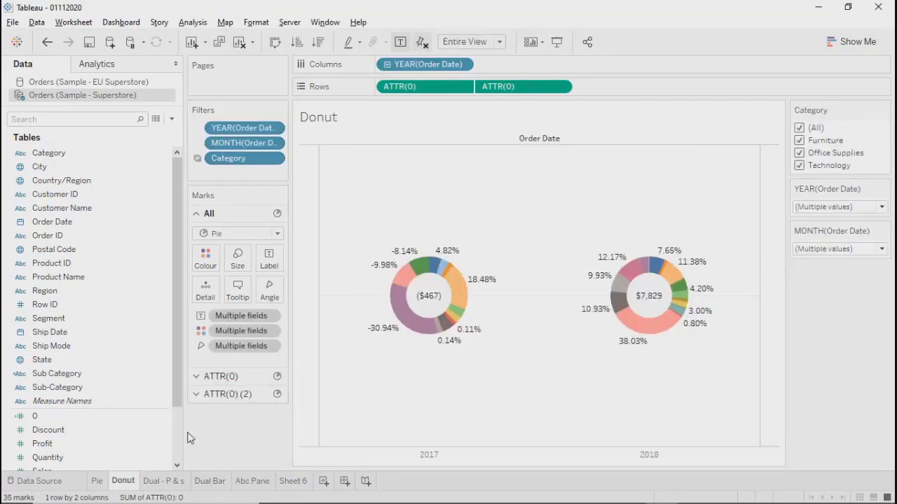
pyautogui.click(97, 483)
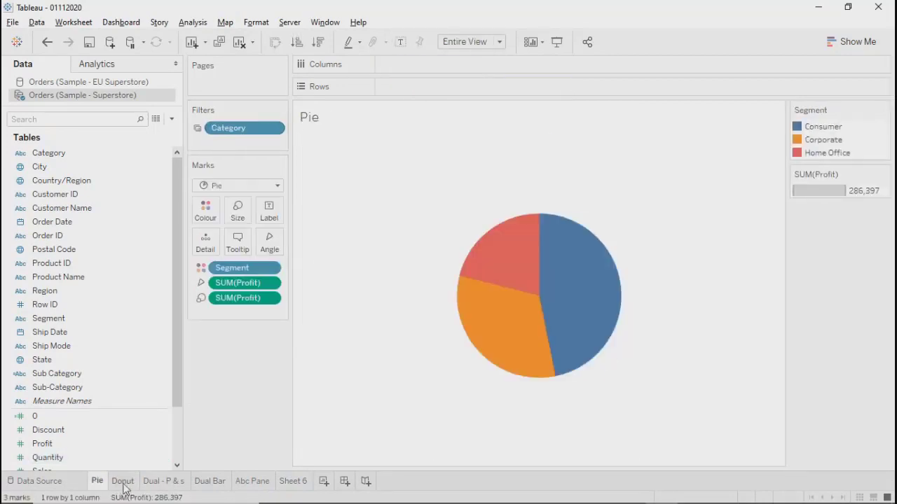
pyautogui.click(123, 483)
pyautogui.click(166, 482)
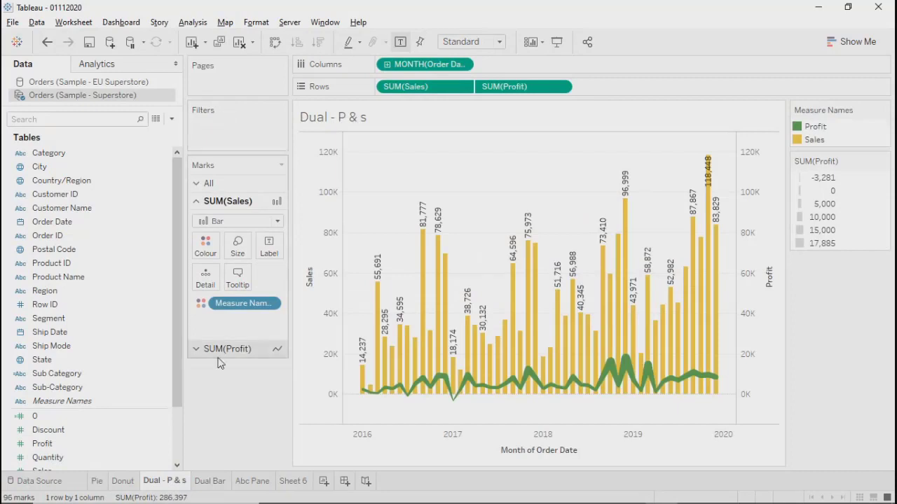
pyautogui.click(209, 482)
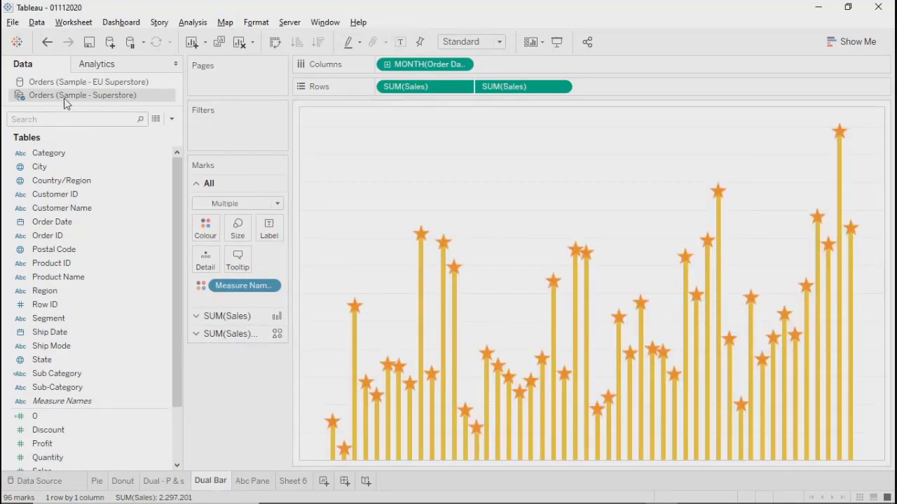
pyautogui.click(301, 481)
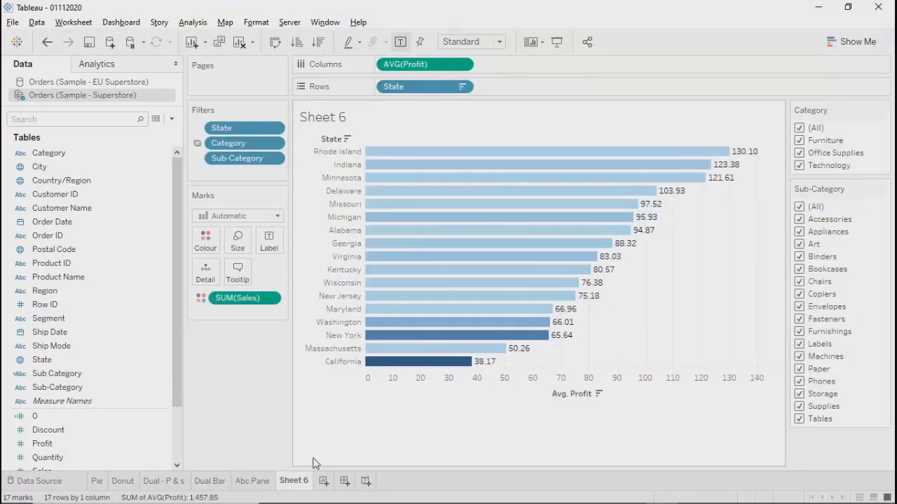
# Apply Sheet 6's Category filter to all worksheets using this data source and check the selected scope.
pyautogui.click(884, 110)
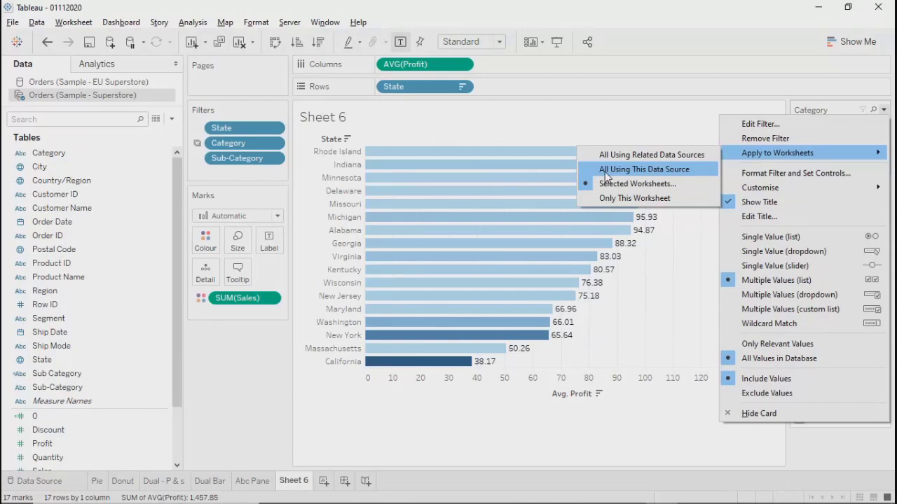
pyautogui.click(605, 173)
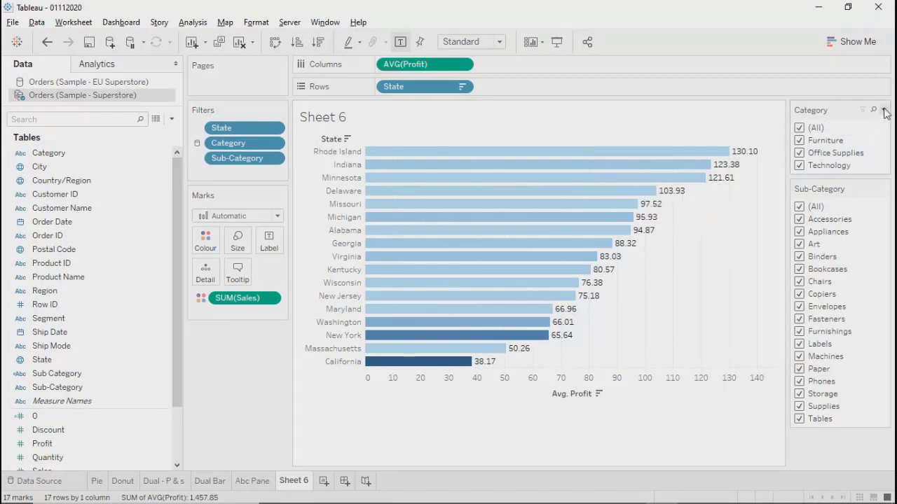
pyautogui.click(883, 111)
pyautogui.moveTo(760, 153)
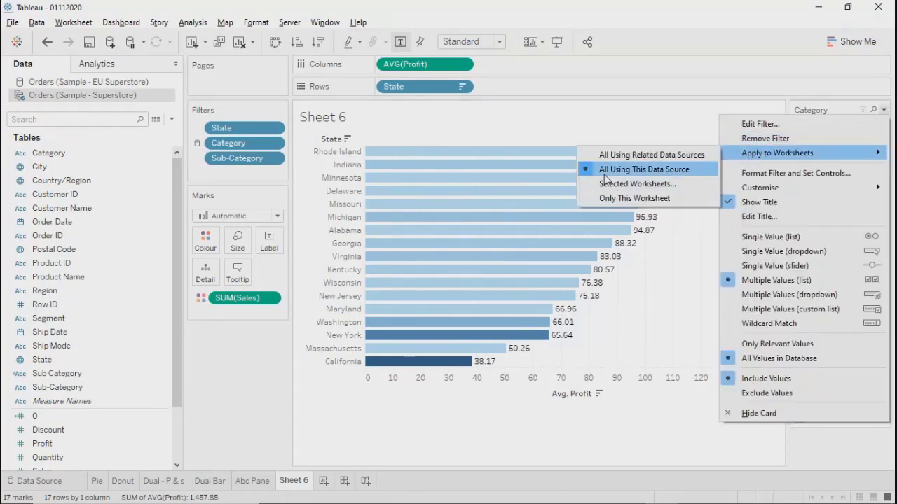
pyautogui.click(643, 109)
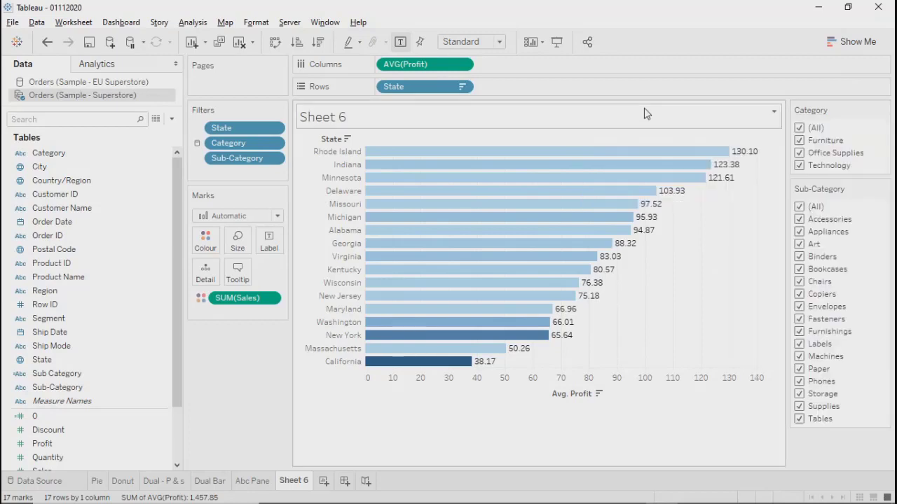
# Inspect the Category filter on Abc Pane, Dual Bar, Dual - P & s, Donut and Pie, and return to Sheet 6.
pyautogui.moveTo(251, 481)
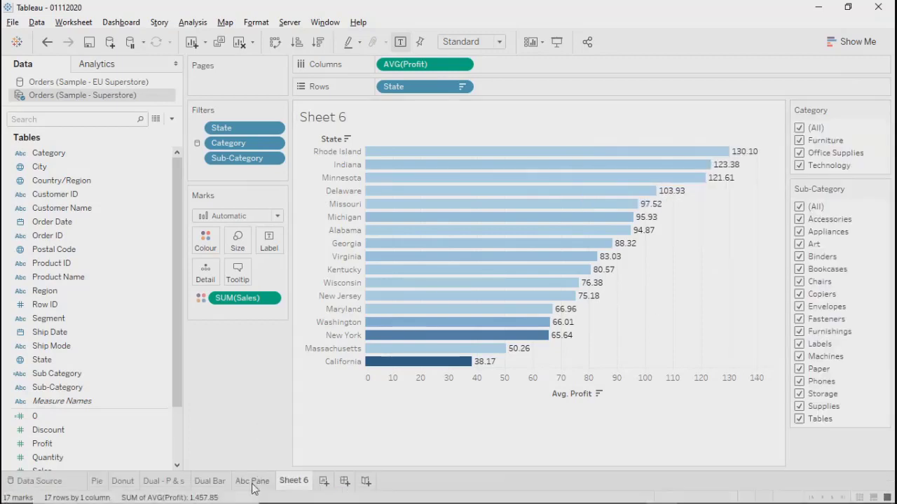
pyautogui.click(252, 481)
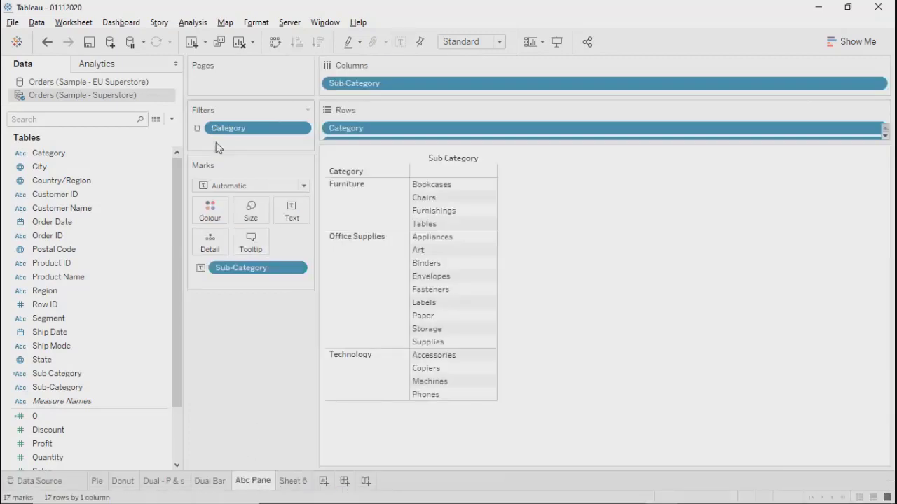
pyautogui.click(211, 481)
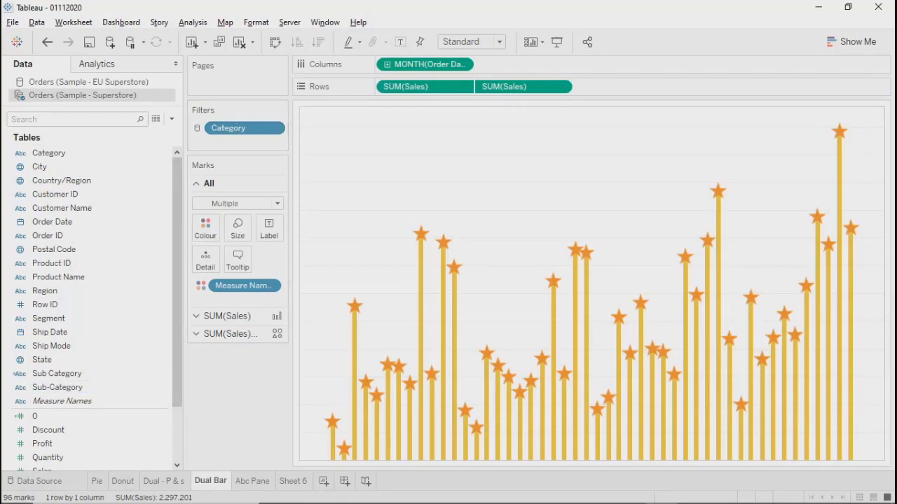
pyautogui.click(176, 466)
pyautogui.click(166, 459)
pyautogui.click(164, 482)
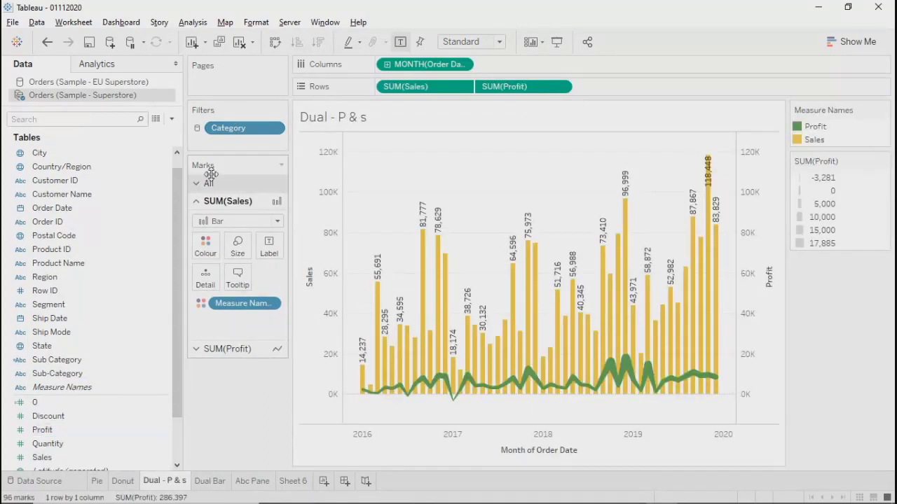
pyautogui.click(121, 483)
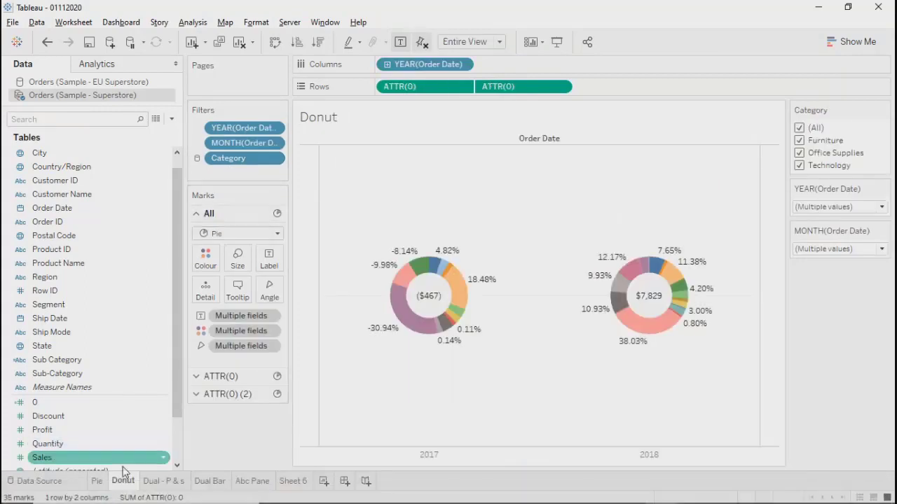
pyautogui.click(97, 482)
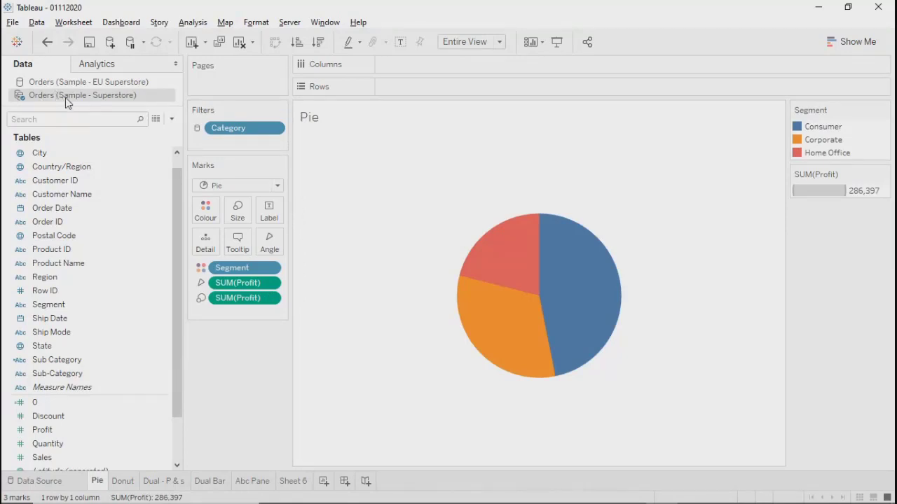
pyautogui.click(294, 481)
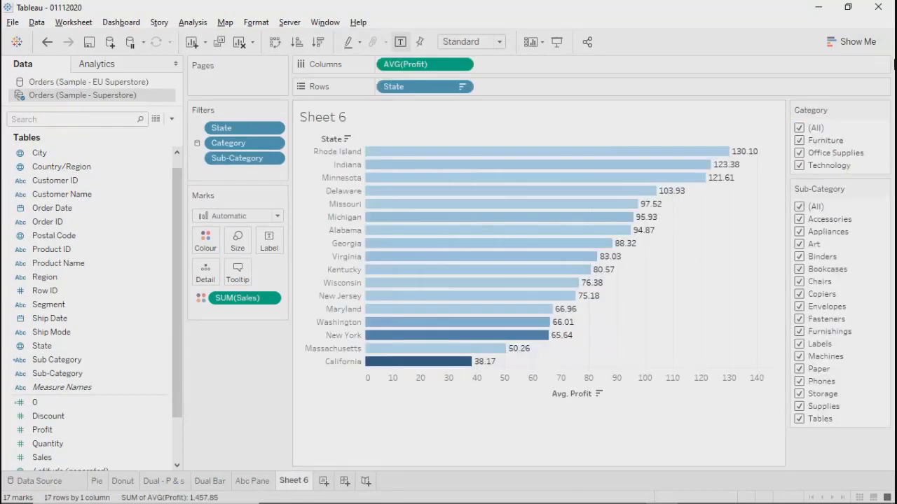
# Examine the related data sources scope option and the blend relationships between the two Orders sources without changing them.
pyautogui.click(884, 110)
pyautogui.moveTo(751, 154)
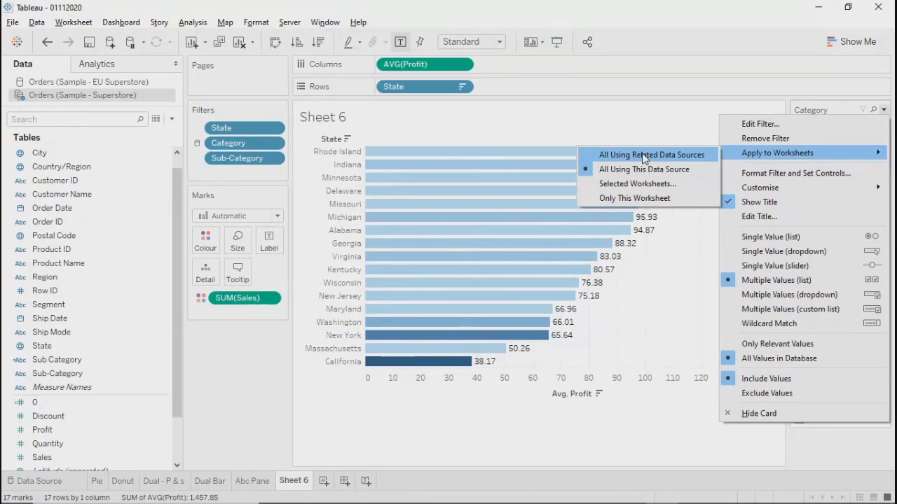
pyautogui.click(38, 24)
pyautogui.click(63, 99)
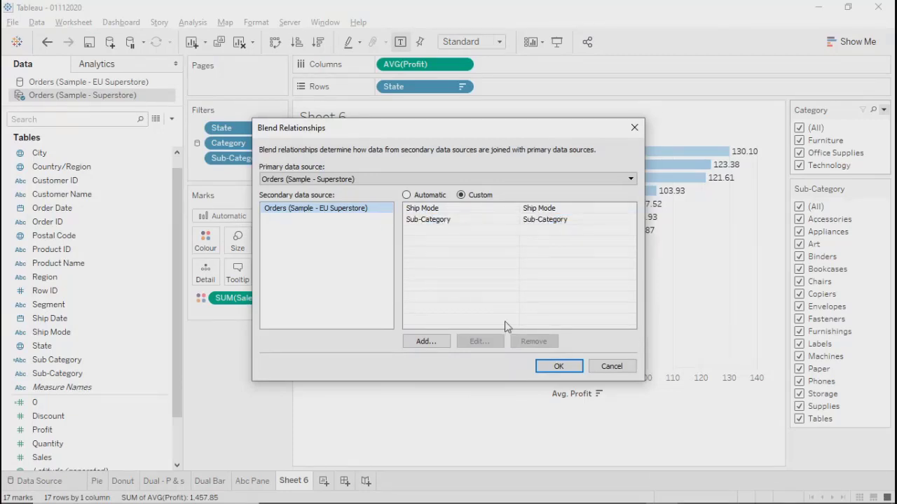
pyautogui.click(613, 365)
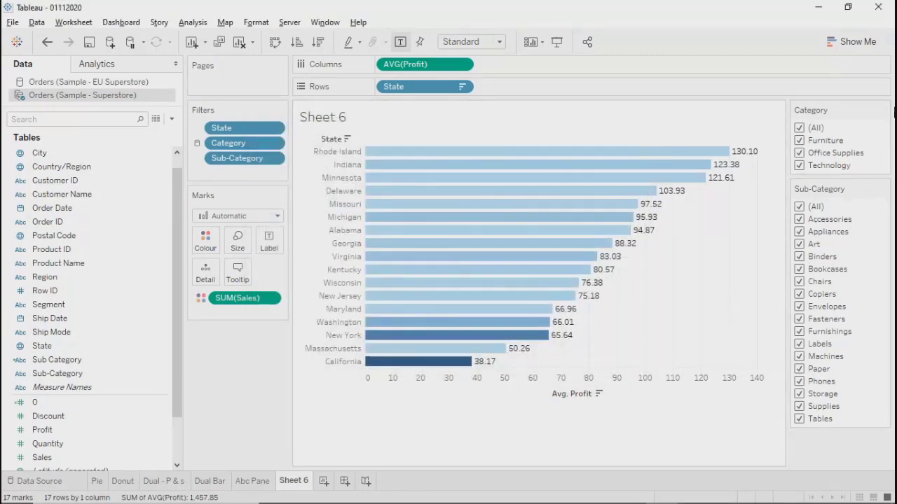
# Review the options available for Sheet 6's Category filter without changing any of them.
pyautogui.click(884, 111)
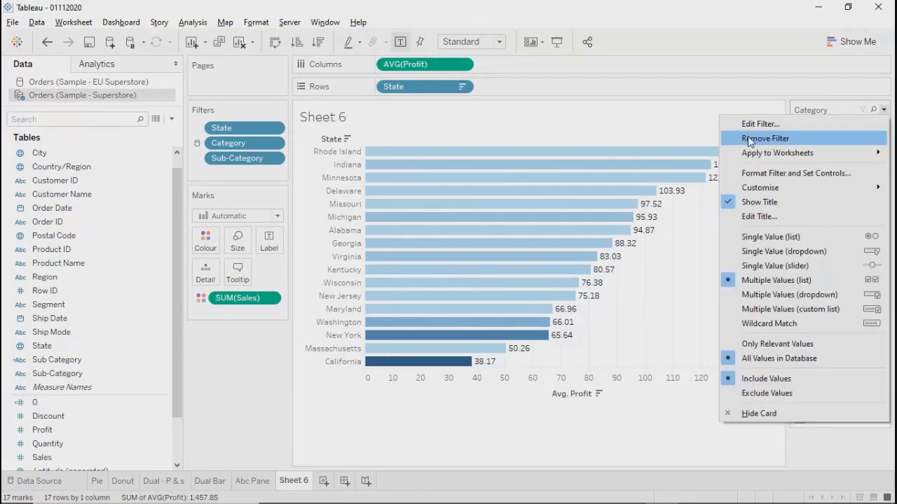
pyautogui.moveTo(755, 152)
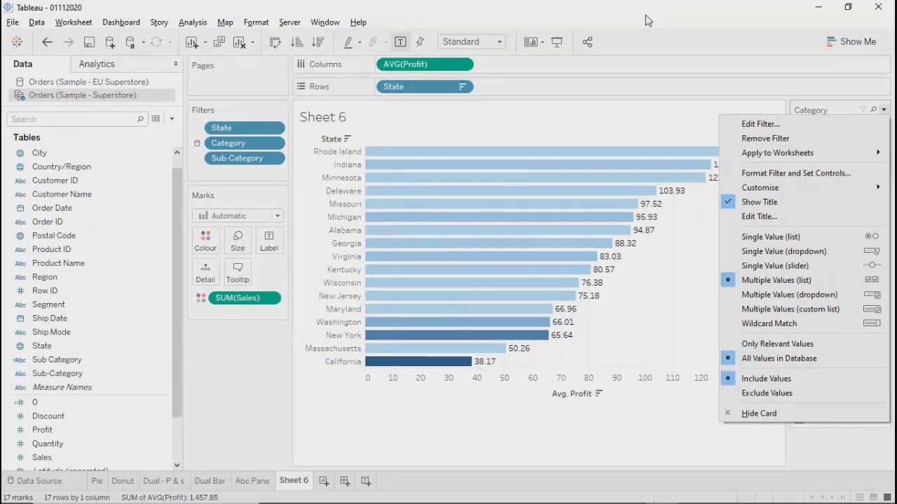
pyautogui.click(640, 127)
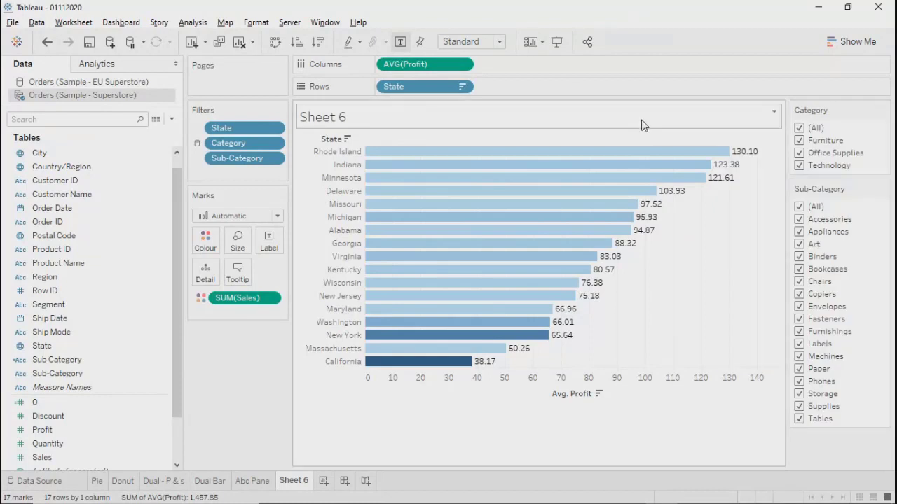
pyautogui.click(884, 110)
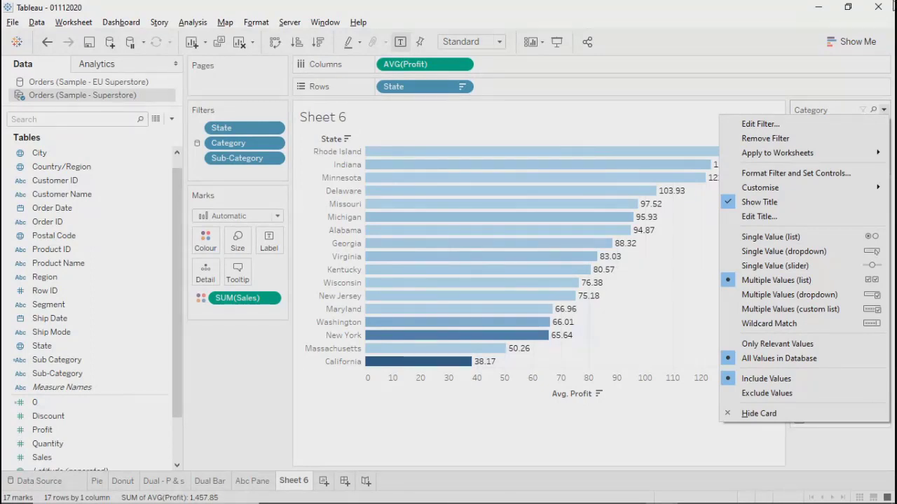
pyautogui.click(355, 429)
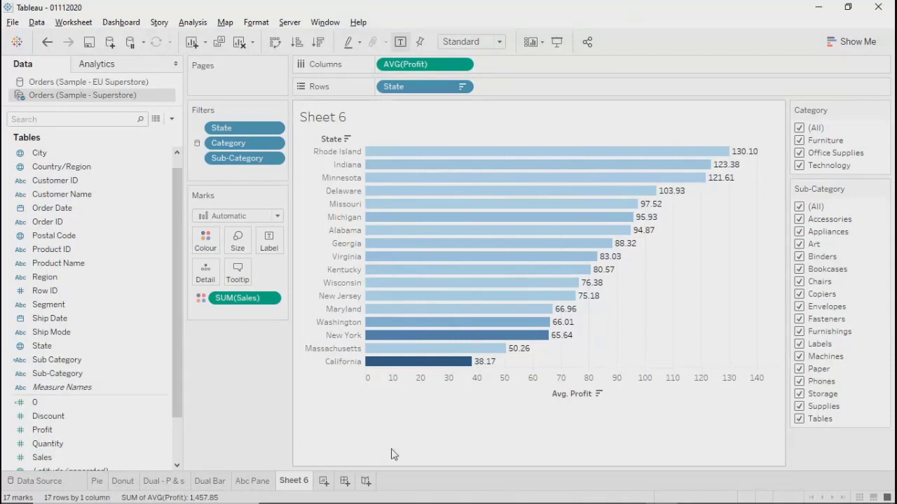
# Check the Category filter's data source scope on Abc Pane, Dual Bar, Dual - P & s, Donut and Pie.
pyautogui.click(253, 491)
pyautogui.click(214, 488)
pyautogui.click(172, 489)
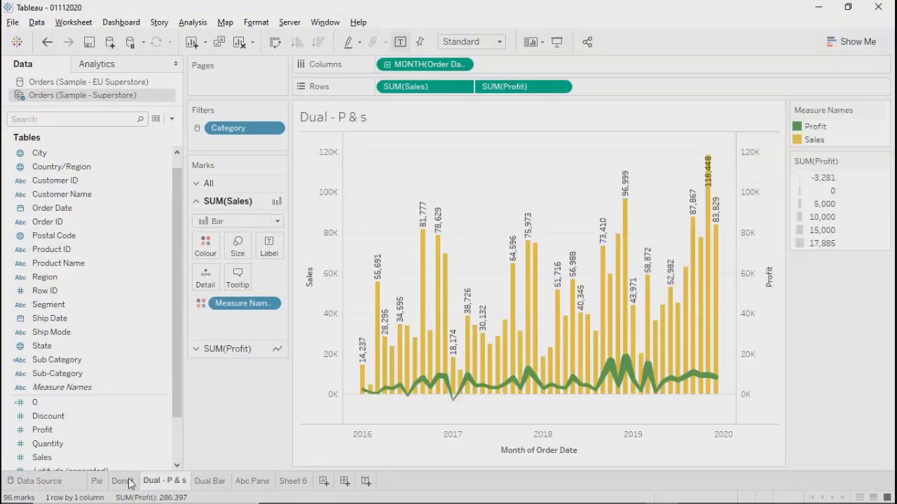
pyautogui.click(127, 482)
pyautogui.click(96, 481)
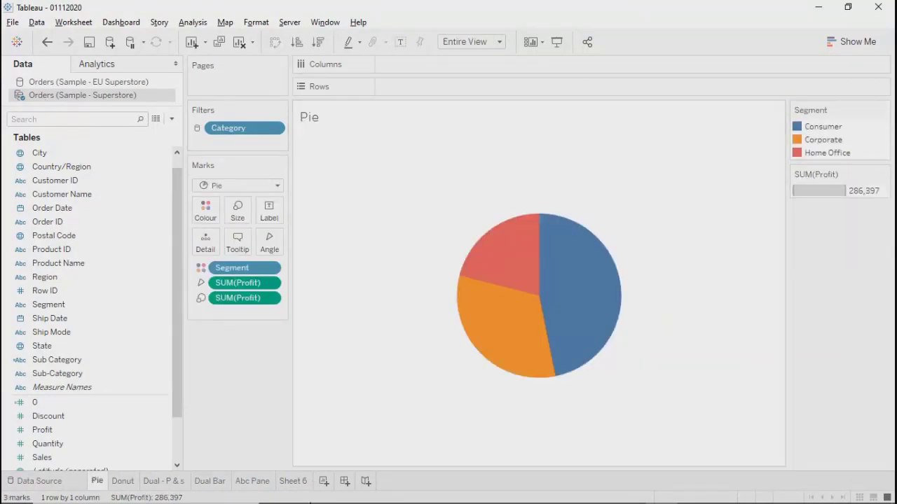
# Create a new worksheet and build a map of State/Province from Orders (Sample - EU Superstore).
pyautogui.click(323, 483)
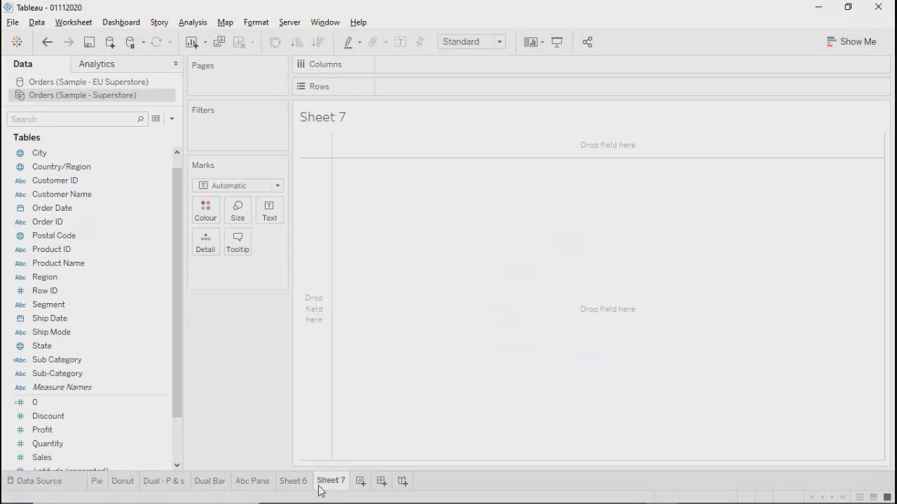
pyautogui.click(89, 82)
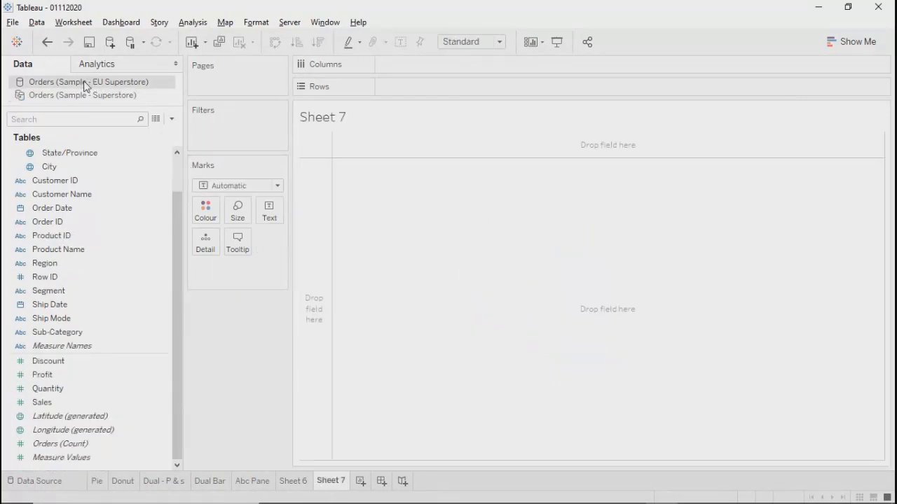
pyautogui.click(111, 154)
pyautogui.click(63, 194)
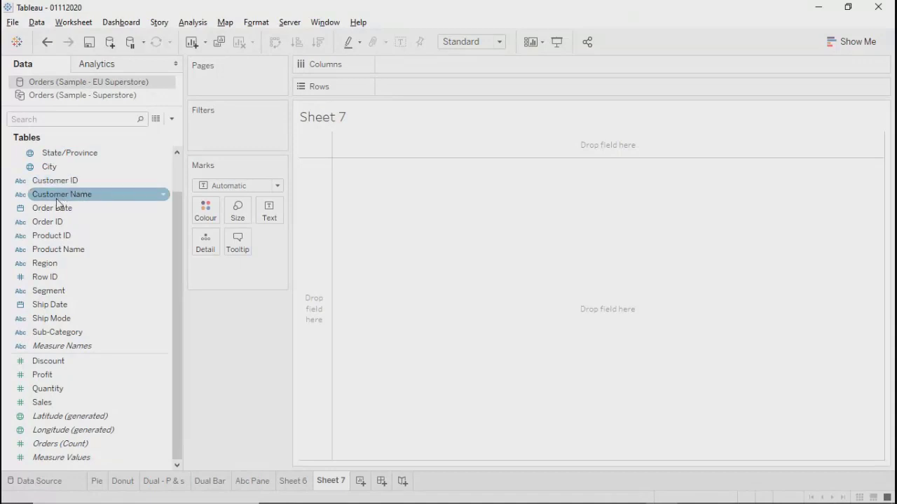
pyautogui.click(70, 154)
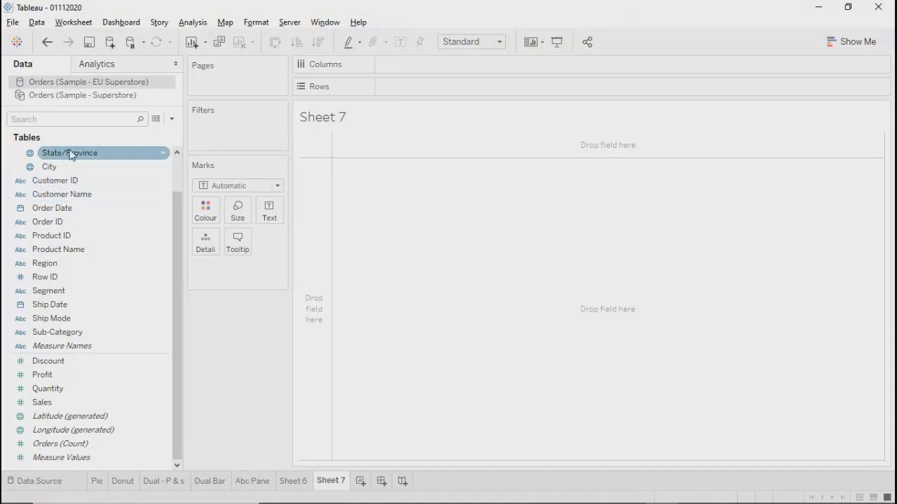
pyautogui.click(857, 43)
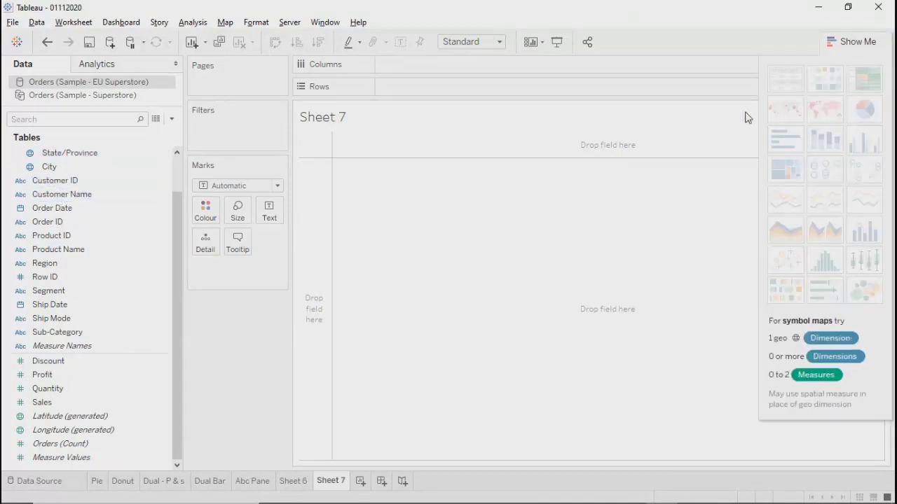
pyautogui.click(64, 154)
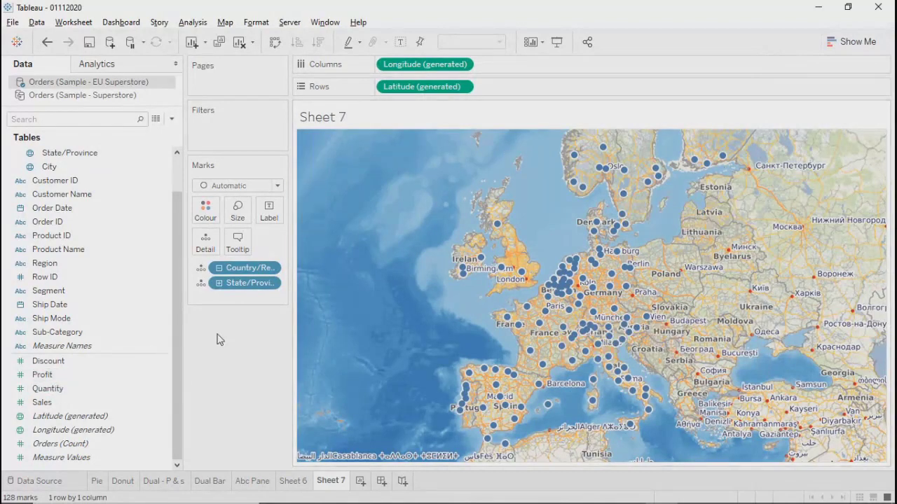
# Examine the blend relationships with Orders (Sample - EU Superstore) as primary, and return to Sheet 6's Category filter options.
pyautogui.click(36, 22)
pyautogui.click(64, 101)
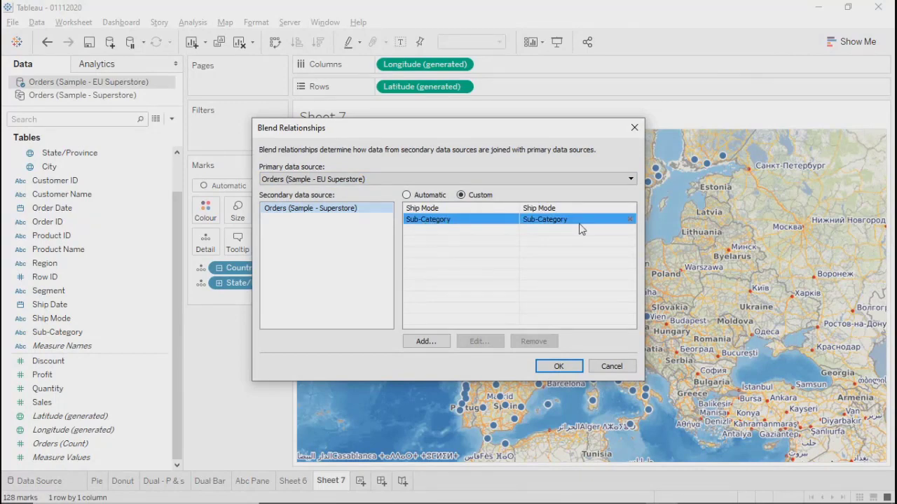
pyautogui.click(559, 366)
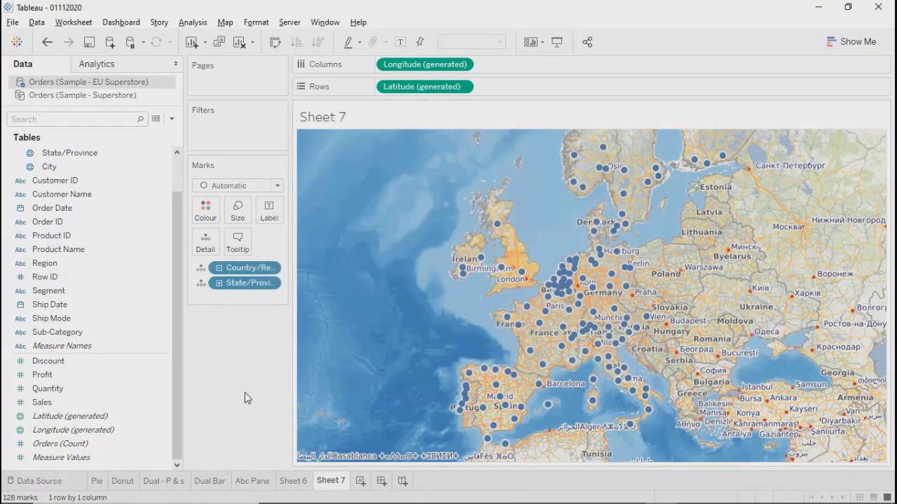
pyautogui.click(296, 482)
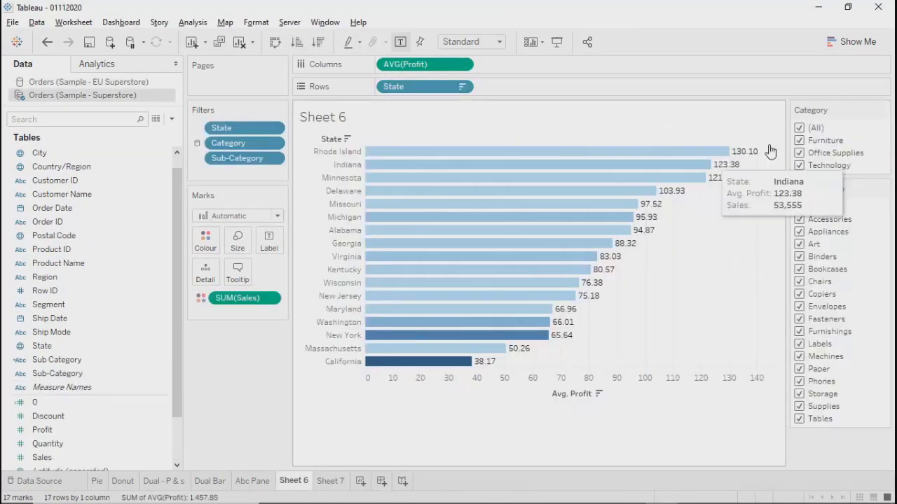
pyautogui.click(883, 110)
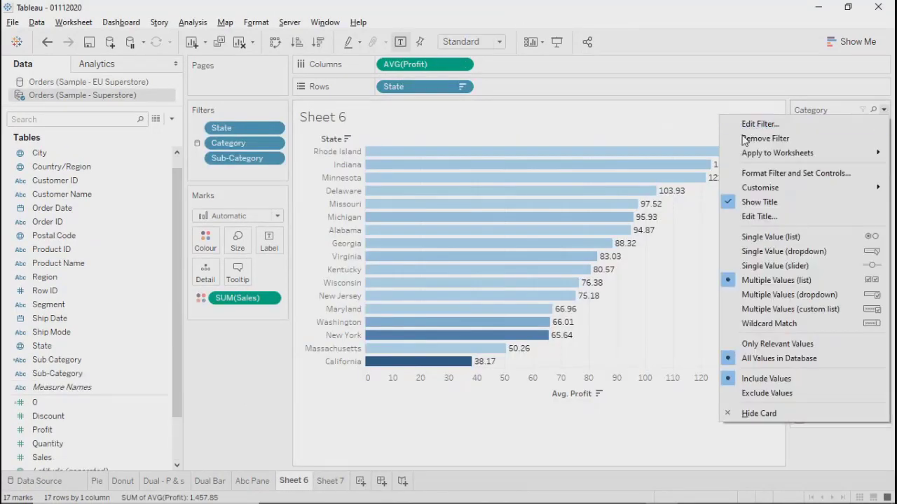
pyautogui.click(249, 384)
# Remove the Ship Mode and Sub-Category blend relationships between Orders (Sample - Superstore) and Orders (Sample - EU Superstore).
pyautogui.click(74, 22)
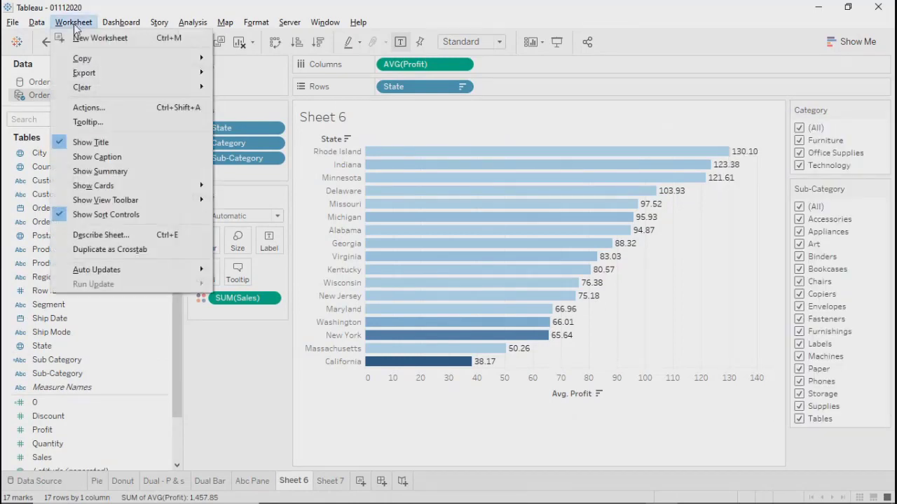
pyautogui.moveTo(36, 22)
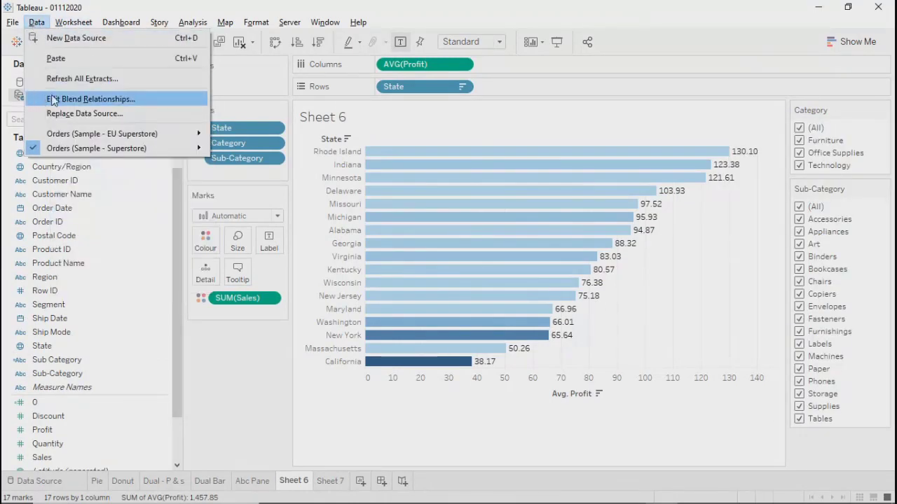
pyautogui.click(55, 100)
pyautogui.click(489, 208)
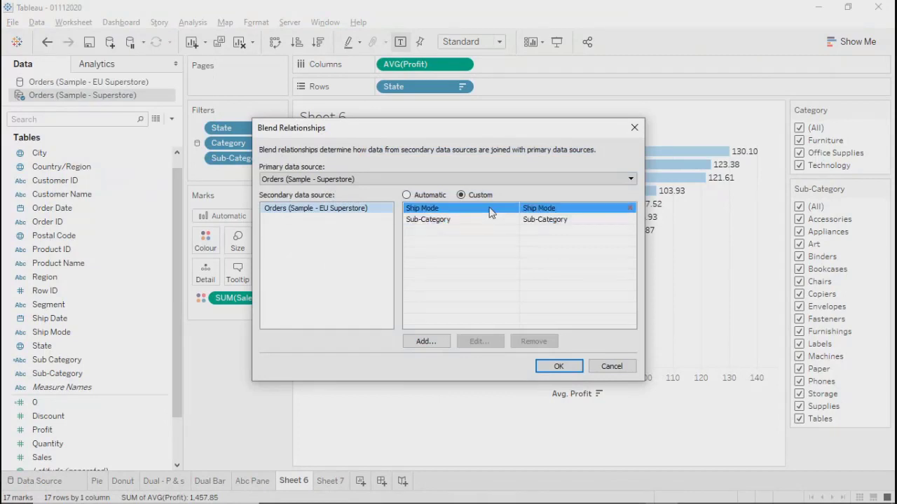
pyautogui.click(630, 208)
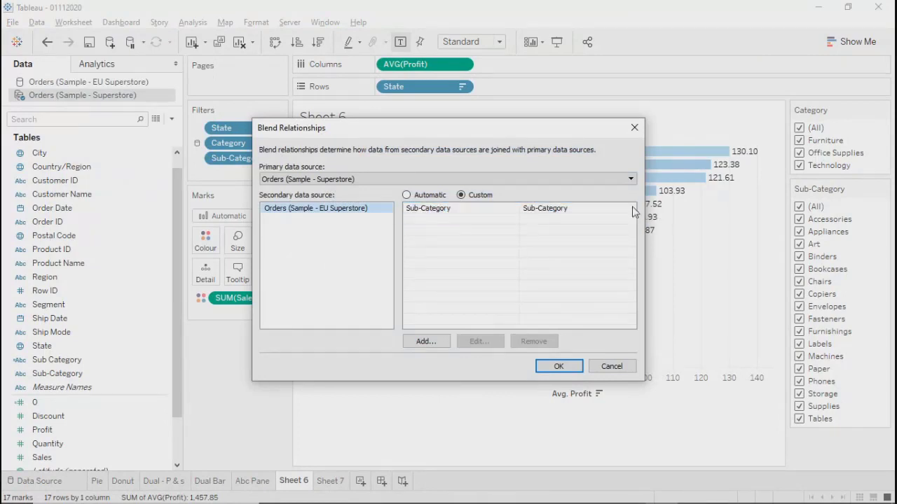
pyautogui.click(629, 208)
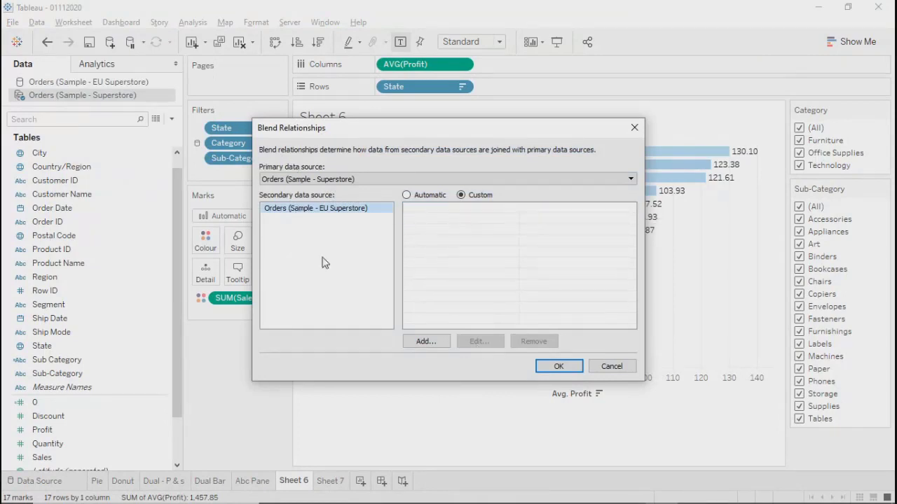
pyautogui.click(315, 180)
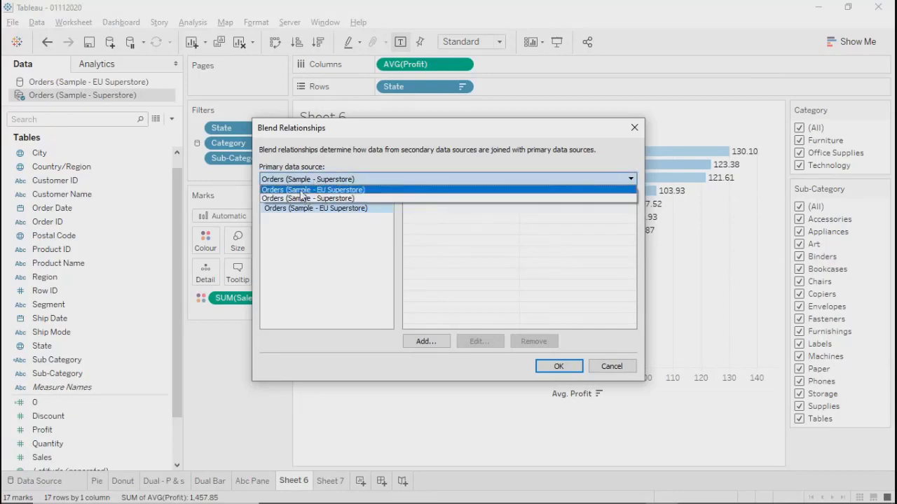
pyautogui.click(306, 187)
pyautogui.click(559, 366)
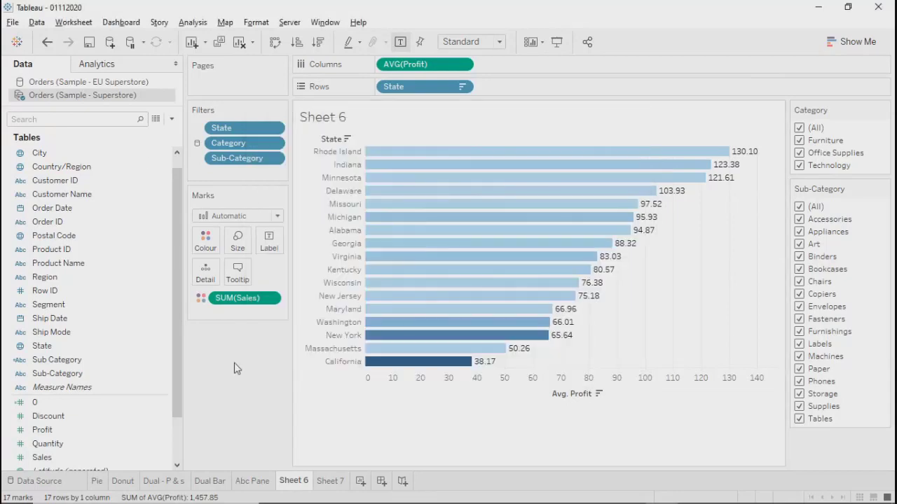
# Compare the fields of the two Orders data sources, look at Sheet 7, and return to Sheet 6.
pyautogui.click(62, 83)
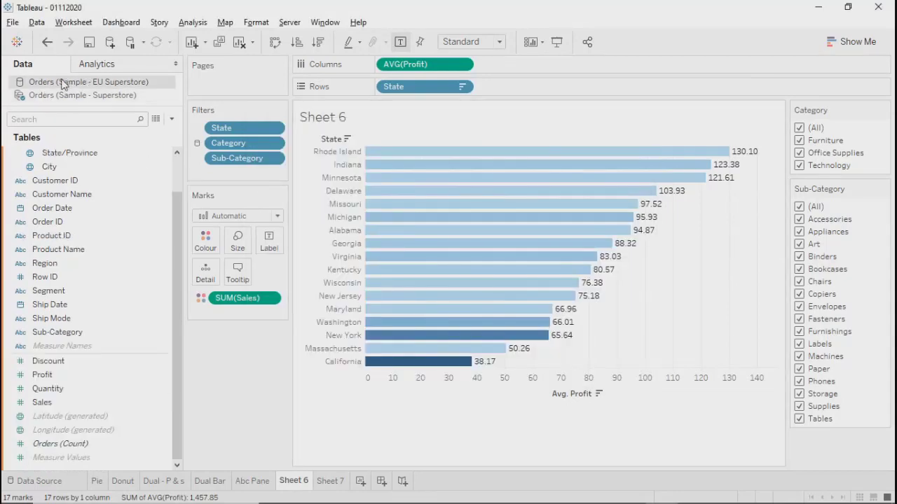
pyautogui.click(56, 95)
pyautogui.click(53, 82)
pyautogui.click(54, 95)
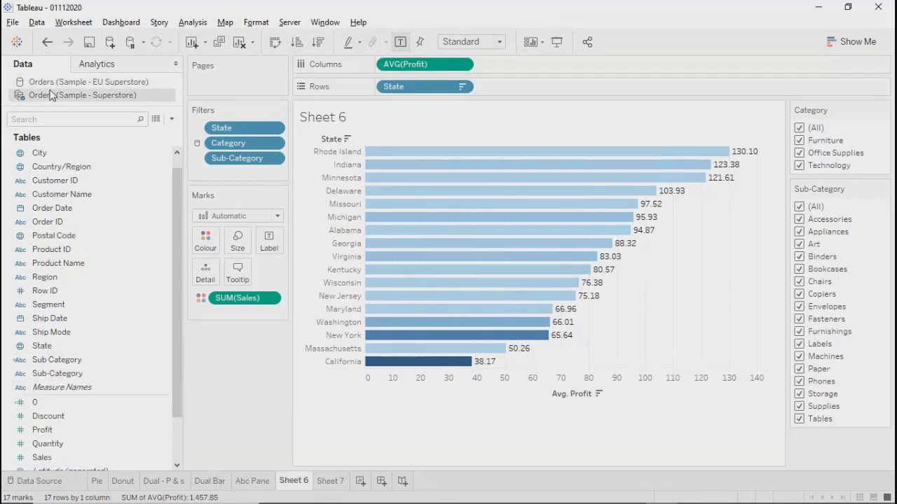
pyautogui.click(53, 83)
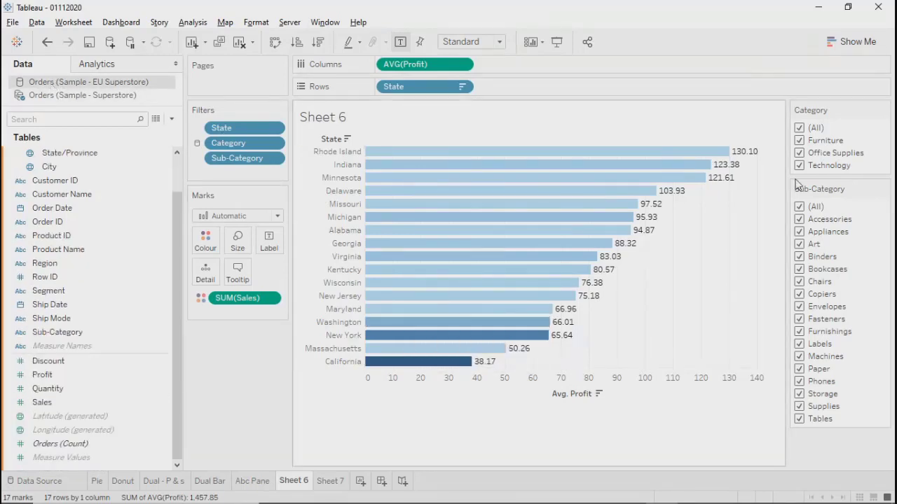
pyautogui.click(322, 488)
pyautogui.click(287, 484)
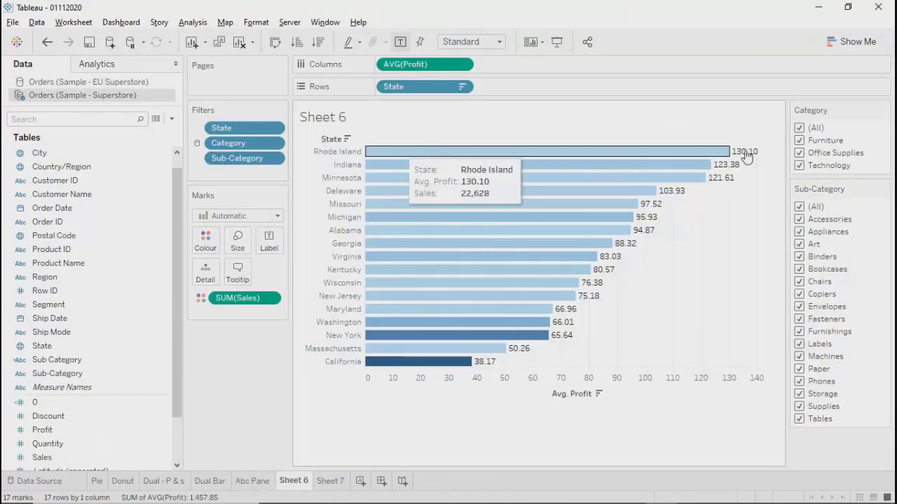
# Apply Sheet 6's Category filter to all worksheets using related data sources and check the selected scope.
pyautogui.click(884, 112)
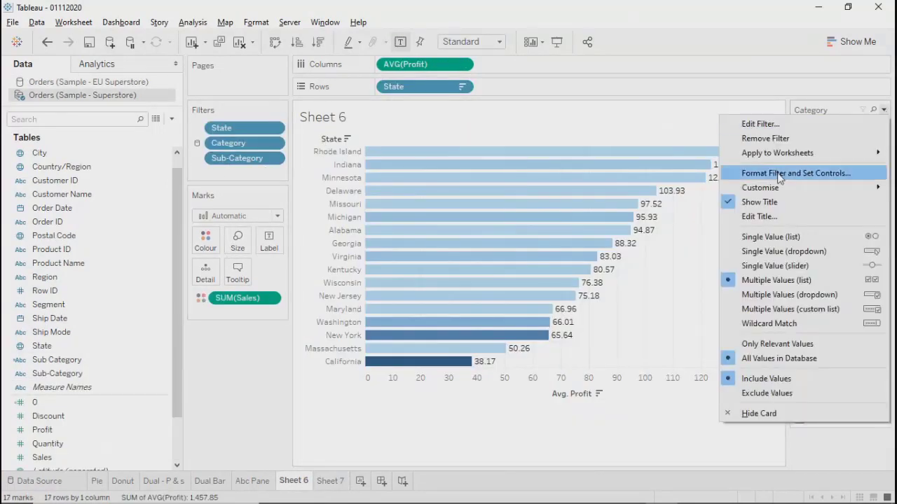
pyautogui.moveTo(805, 153)
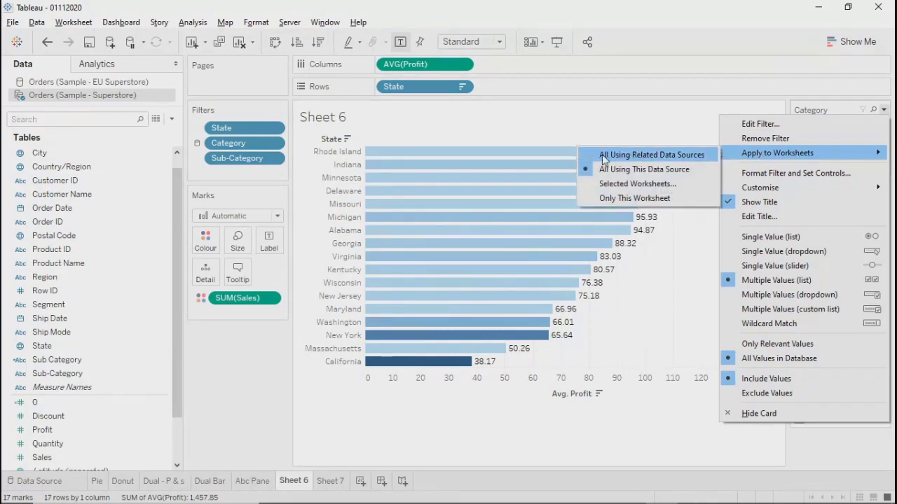
pyautogui.click(677, 155)
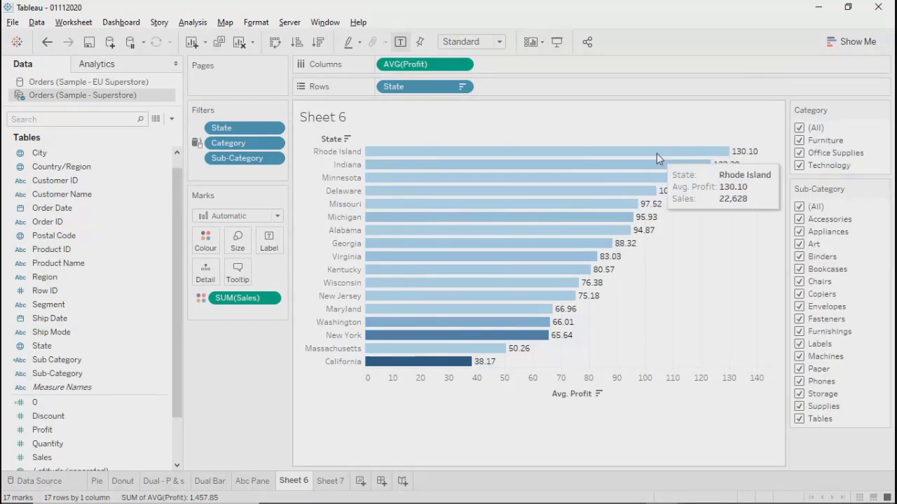
pyautogui.click(884, 110)
pyautogui.moveTo(760, 160)
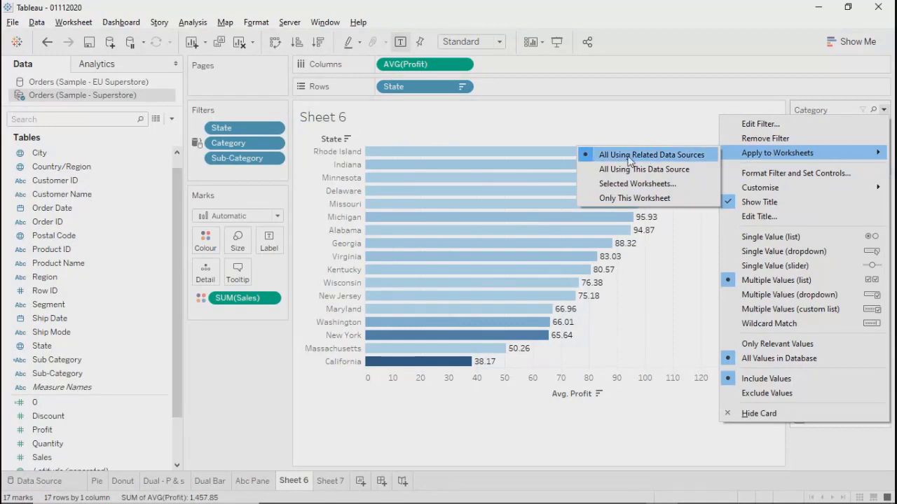
pyautogui.click(640, 43)
# Check the related data sources marker on the Category filter in Abc Pane, Dual Bar, Dual - P & s and Donut, and return to Sheet 6.
pyautogui.click(255, 484)
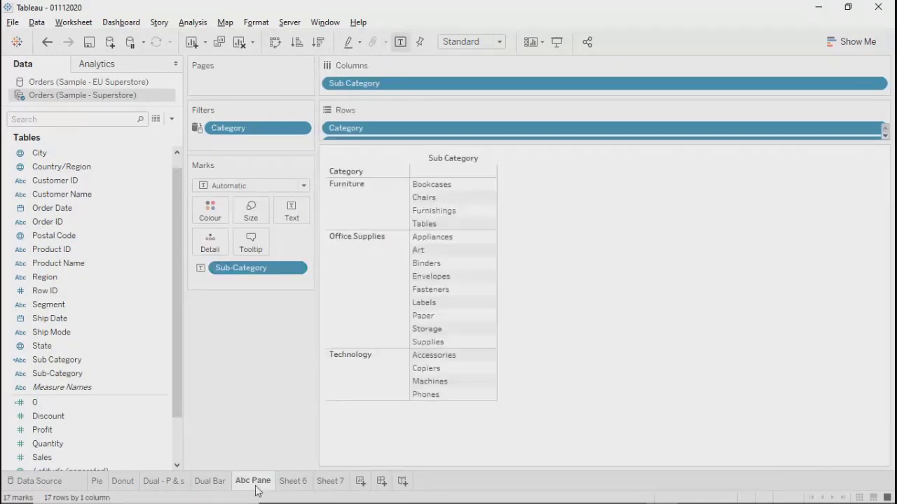
pyautogui.click(207, 483)
pyautogui.click(170, 483)
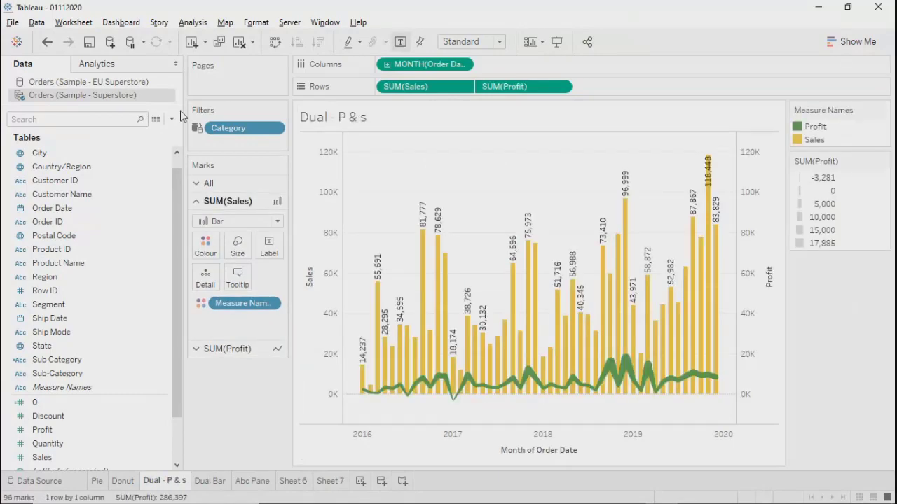
pyautogui.click(123, 481)
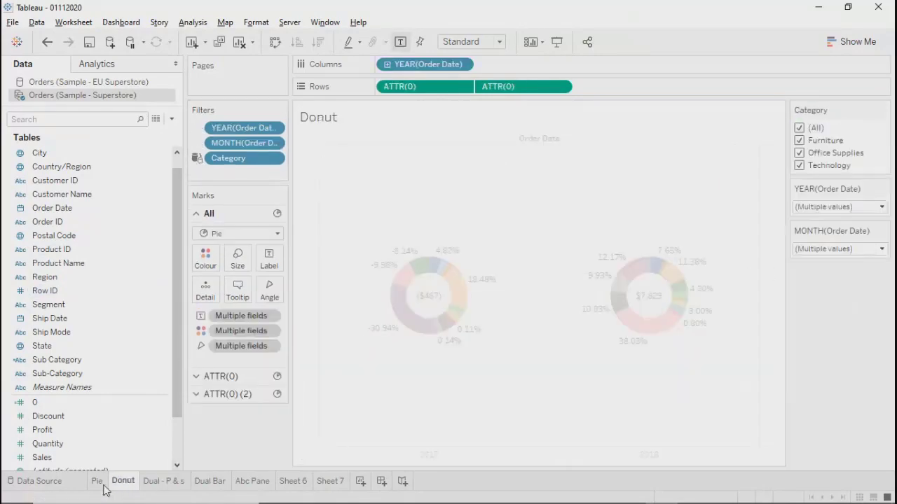
pyautogui.click(149, 483)
pyautogui.click(210, 482)
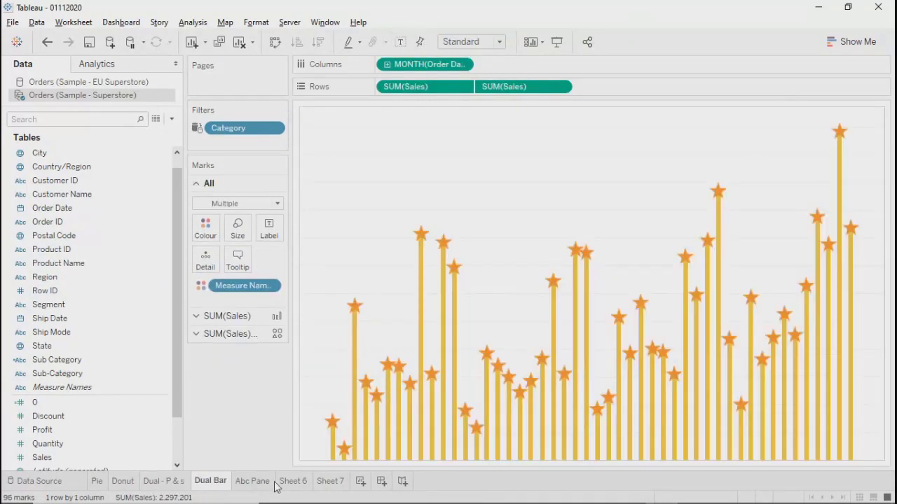
pyautogui.click(253, 482)
pyautogui.click(295, 482)
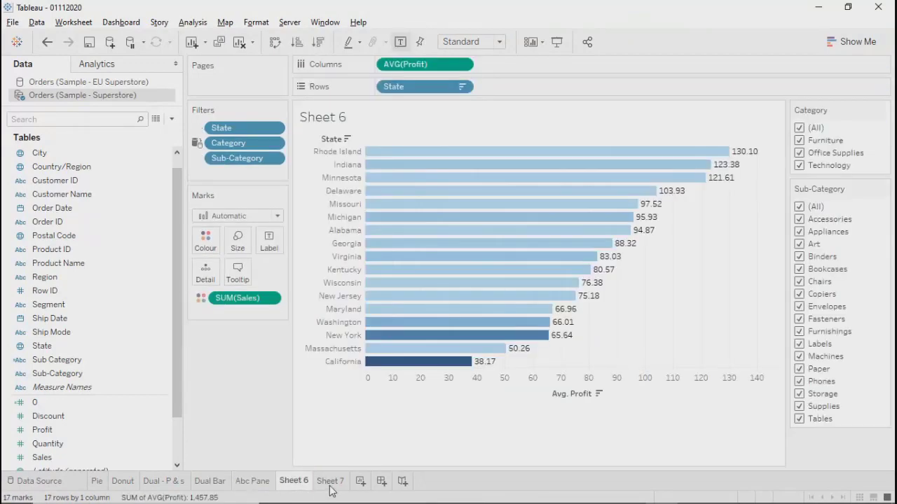
# From Sheet 7, add a custom blend relationship matching Ship Mode in Orders (Sample - EU Superstore) with Ship Mode in Orders (Sample - Superstore).
pyautogui.click(330, 482)
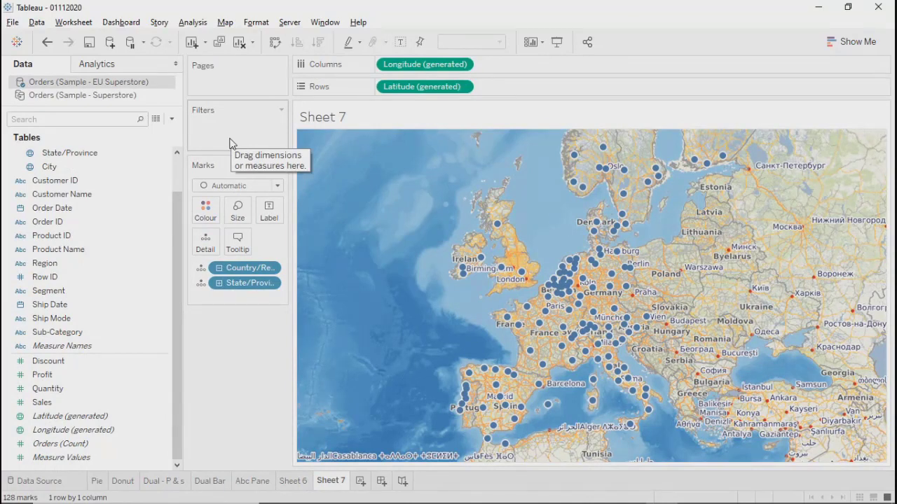
pyautogui.click(37, 23)
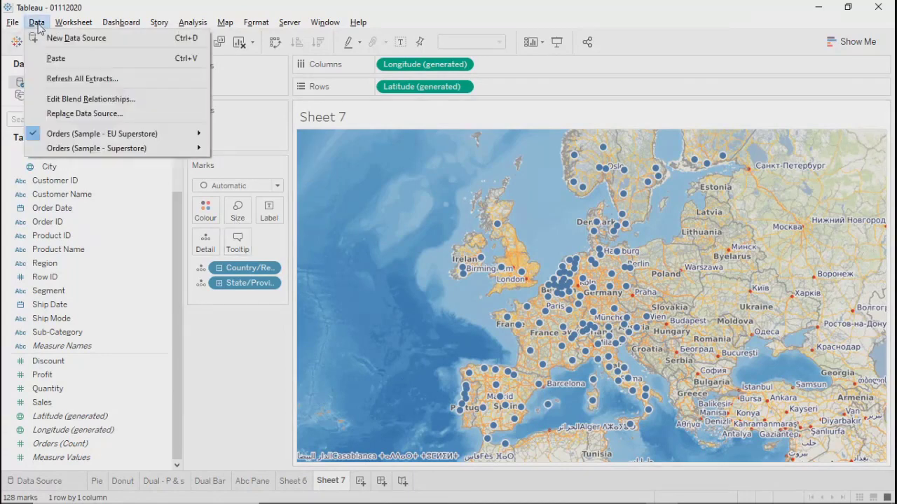
pyautogui.click(64, 101)
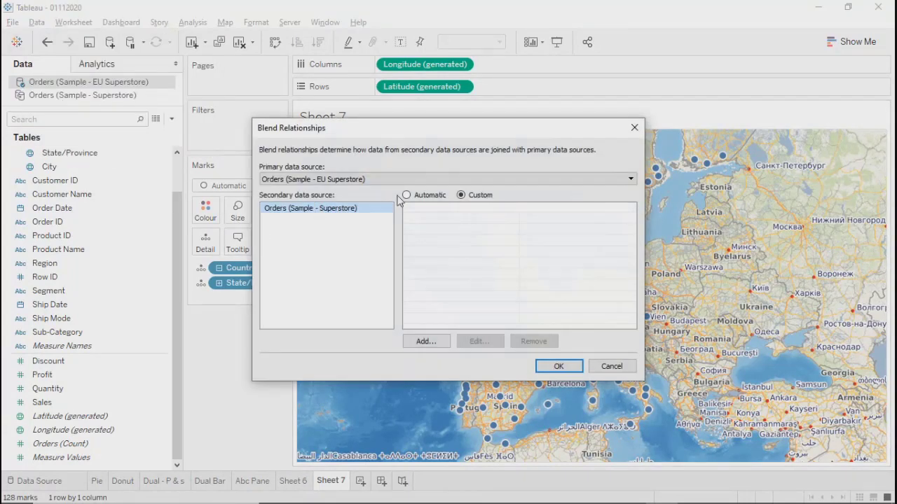
pyautogui.click(424, 341)
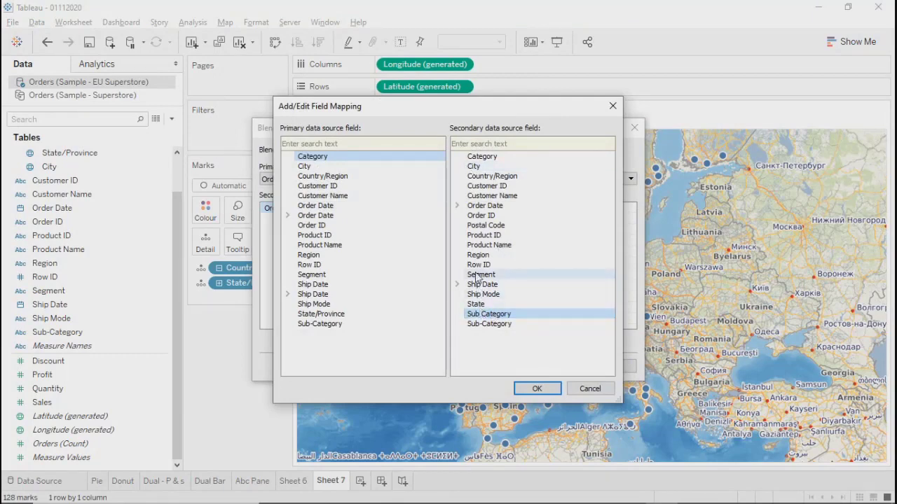
pyautogui.click(475, 294)
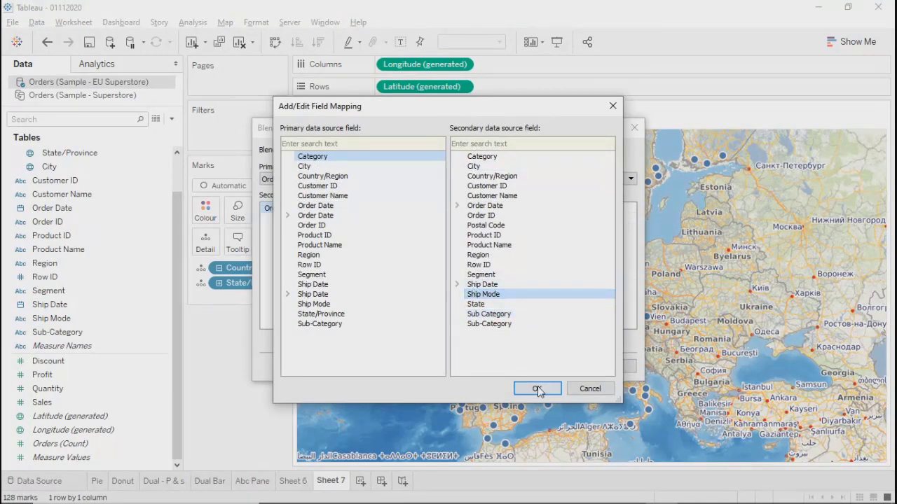
pyautogui.click(538, 387)
pyautogui.click(483, 210)
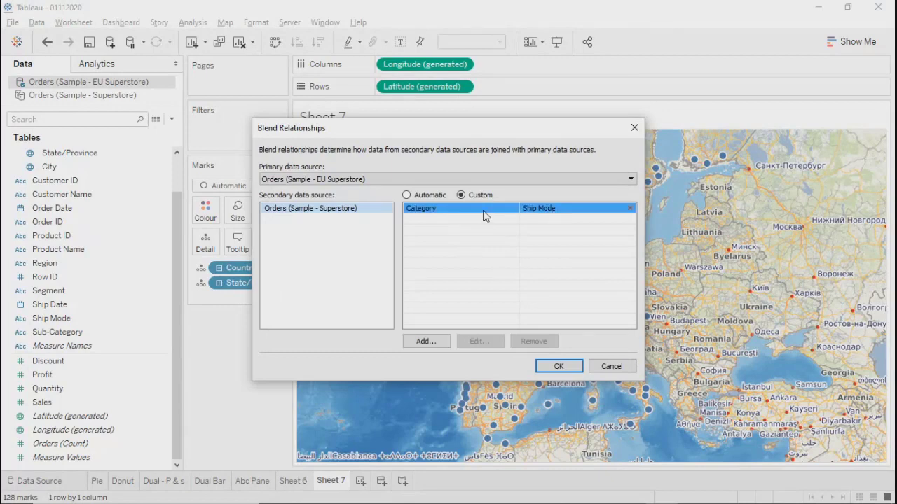
pyautogui.click(389, 208)
pyautogui.click(434, 209)
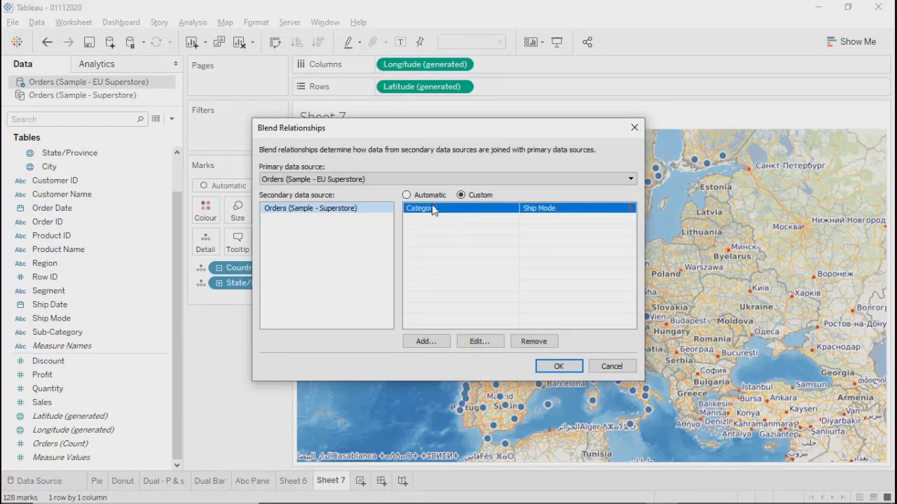
pyautogui.click(481, 341)
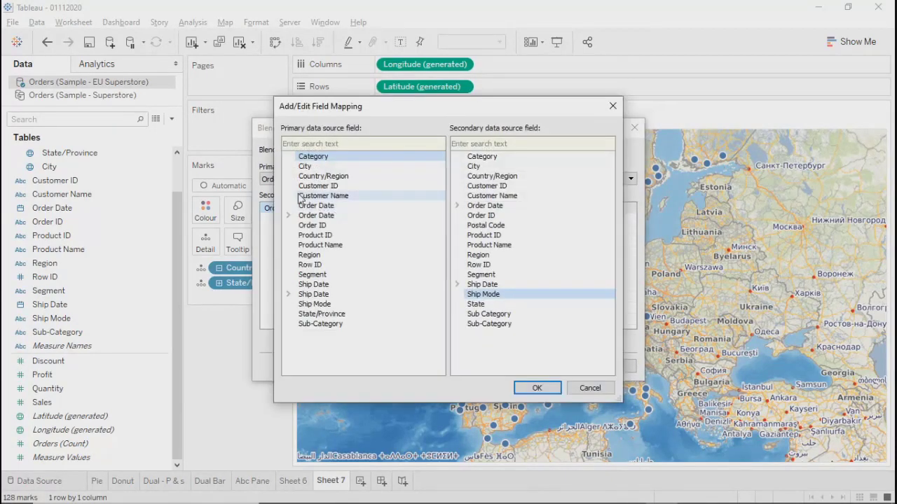
pyautogui.click(308, 304)
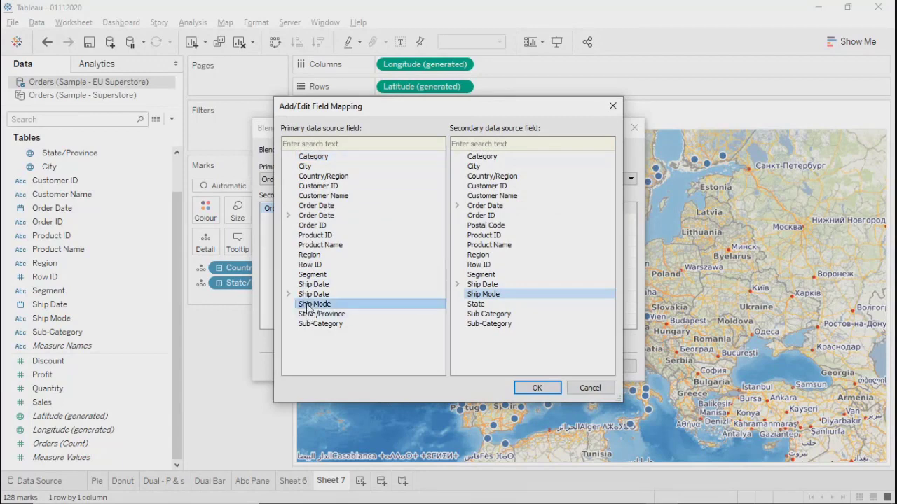
pyautogui.click(537, 388)
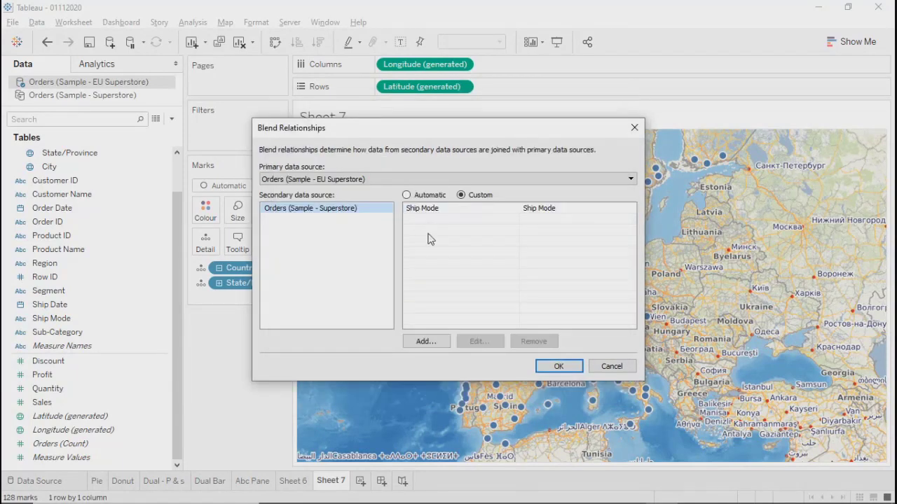
# Add a second blend relationship matching Category with Category between the two Orders data sources and apply the relationships.
pyautogui.click(427, 342)
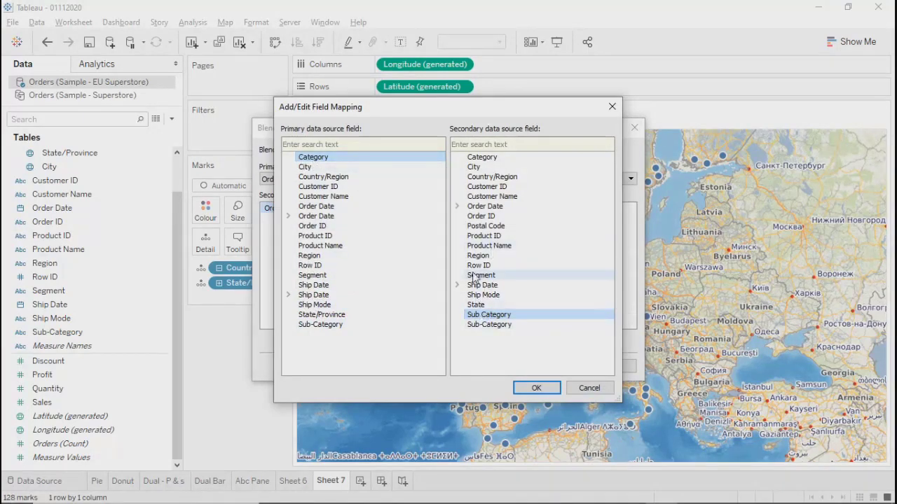
pyautogui.click(480, 158)
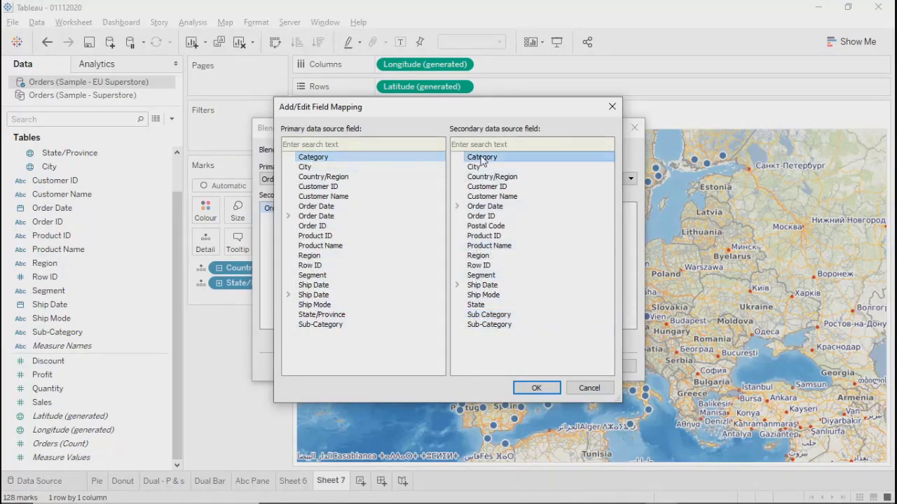
pyautogui.click(536, 389)
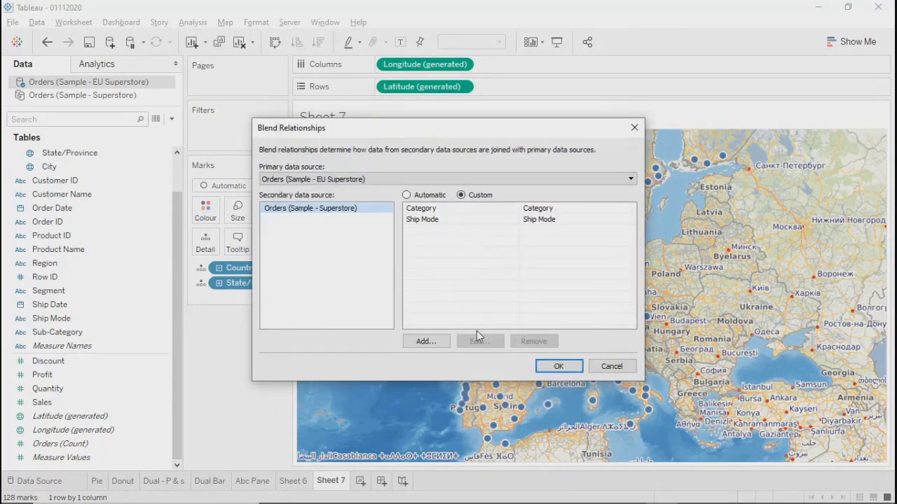
pyautogui.click(559, 367)
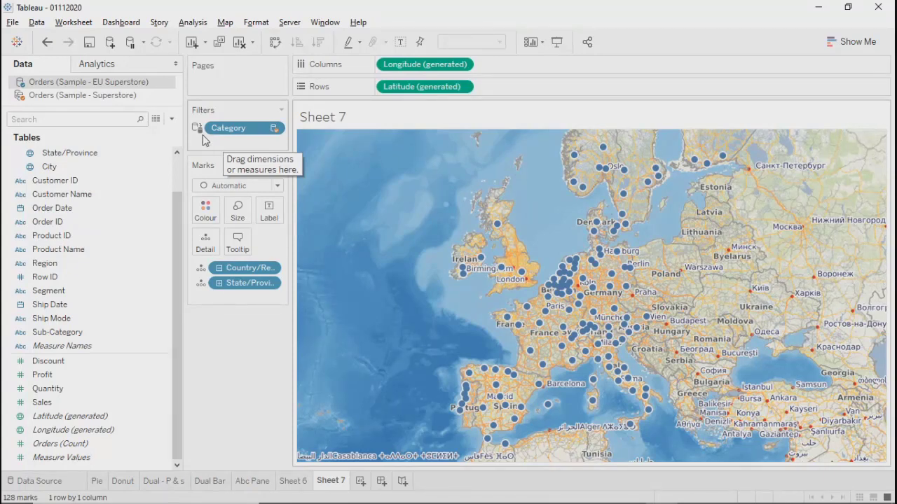
# Return to Sheet 6 and check which worksheet scope is selected for its Category filter.
pyautogui.moveTo(288, 485)
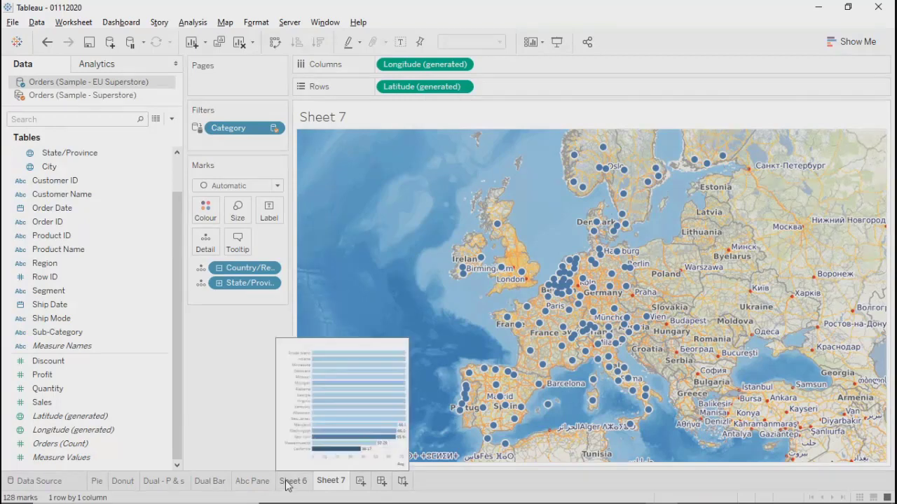
pyautogui.moveTo(578, 338)
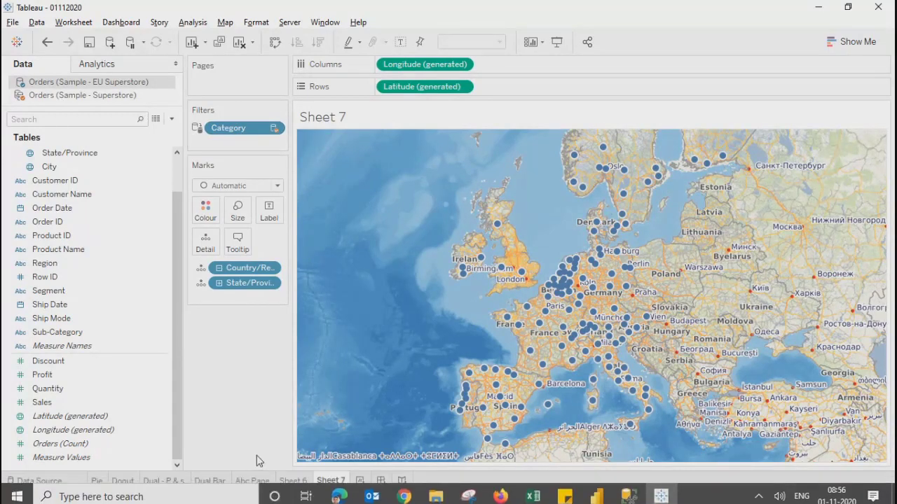
pyautogui.click(293, 481)
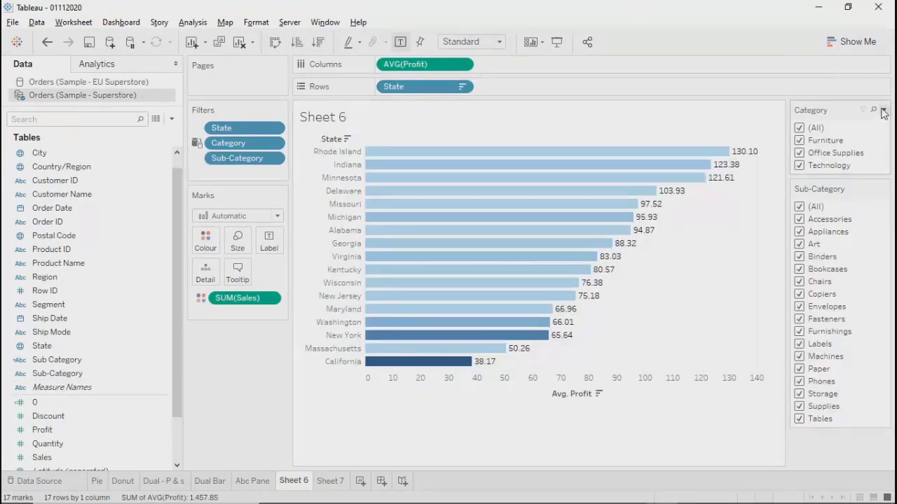
pyautogui.click(883, 110)
pyautogui.moveTo(753, 160)
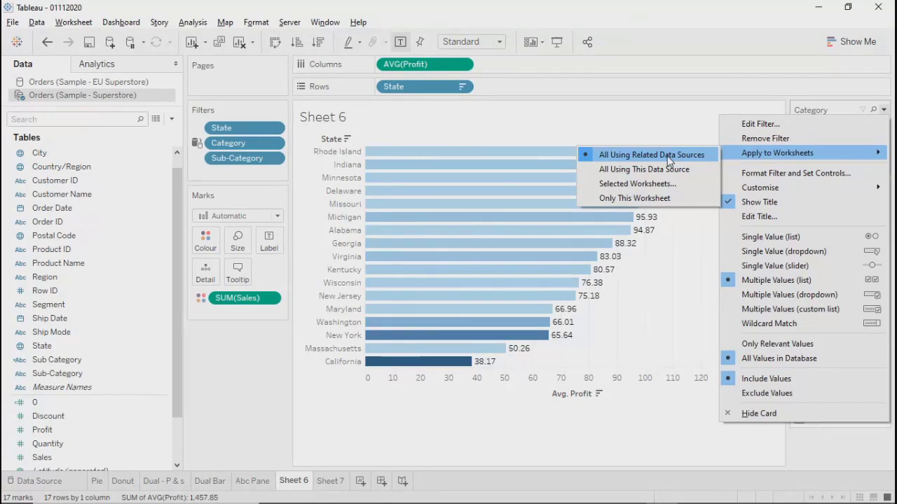
pyautogui.click(540, 135)
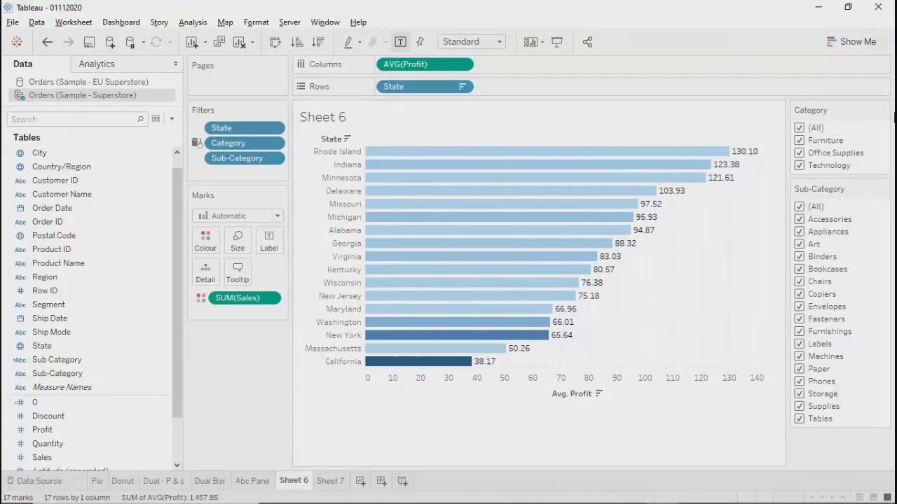
pyautogui.click(883, 110)
pyautogui.moveTo(754, 157)
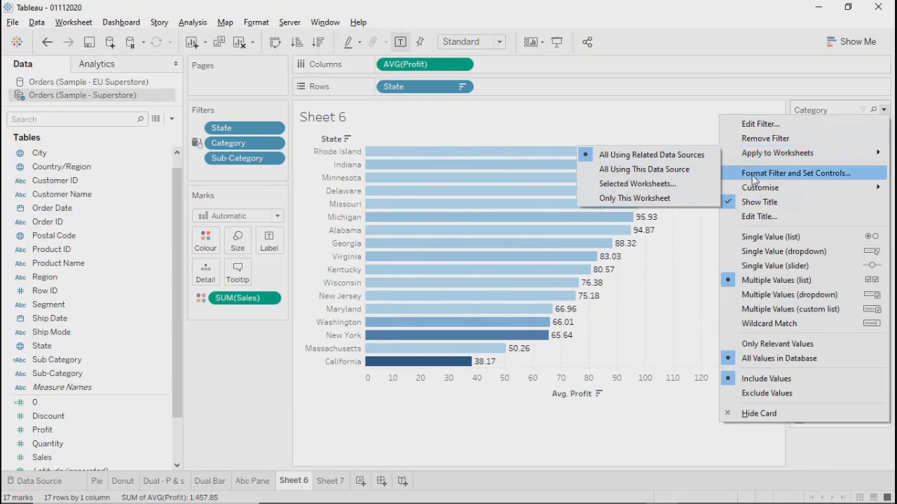
# Open the Format Filter and Set Controls settings for the Category filter and look at the title font options.
pyautogui.click(809, 175)
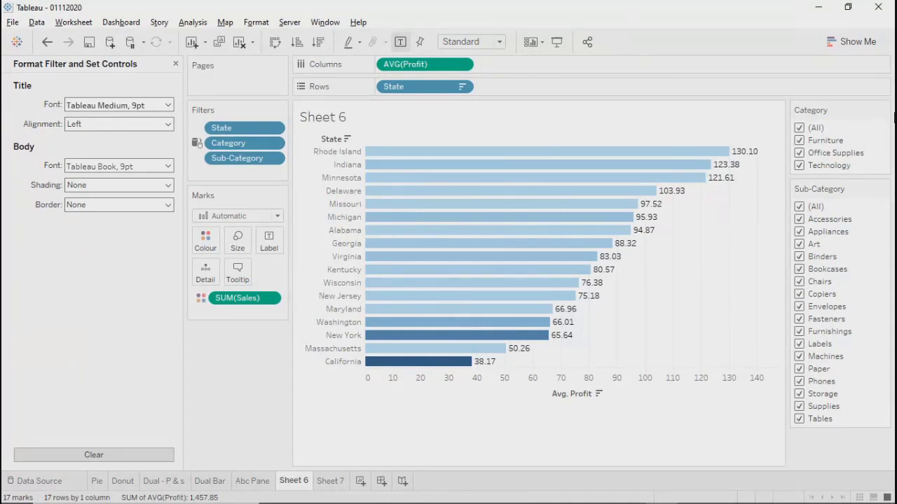
pyautogui.click(883, 110)
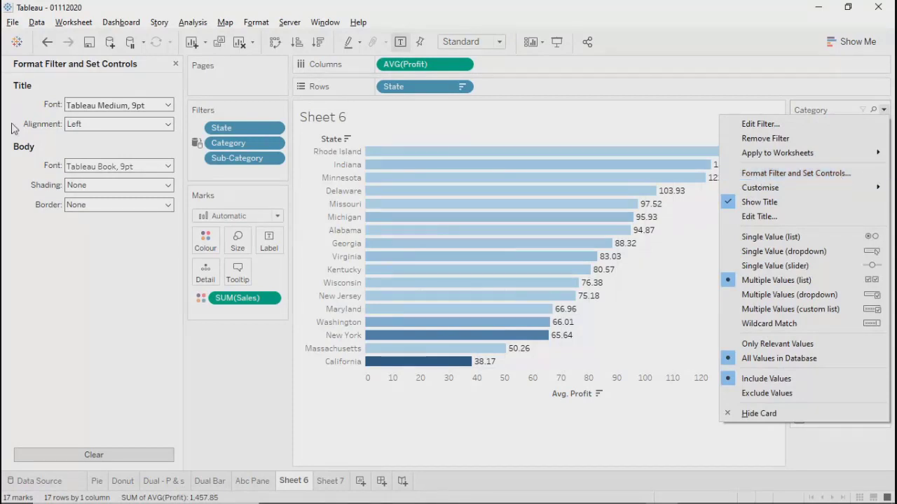
pyautogui.click(39, 105)
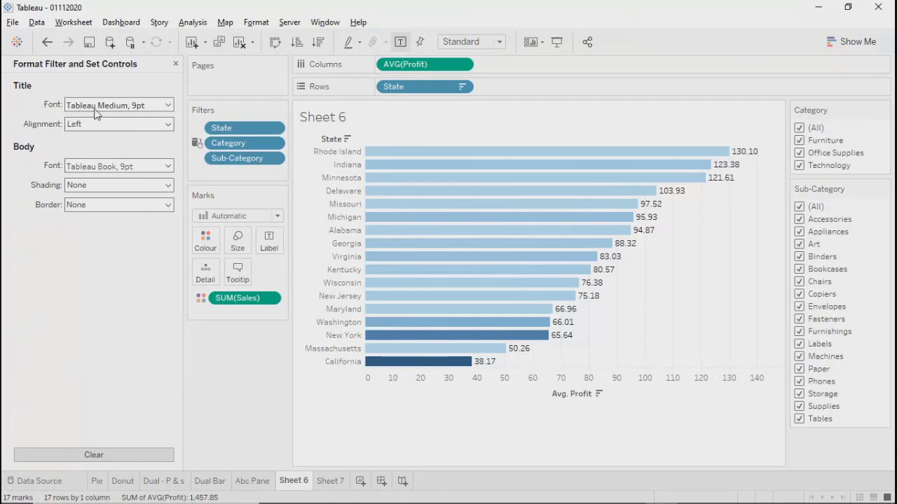
pyautogui.click(96, 106)
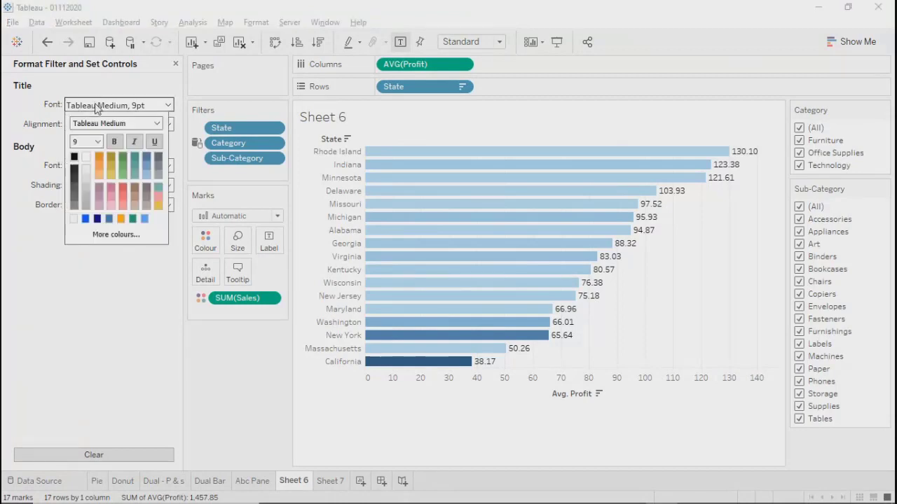
pyautogui.click(96, 106)
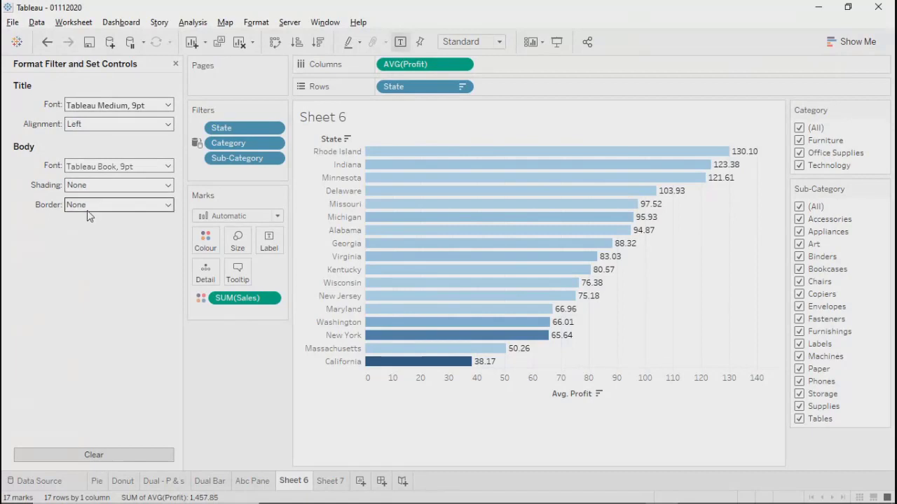
# Give the filter body a solid border in the second line thickness.
pyautogui.click(91, 207)
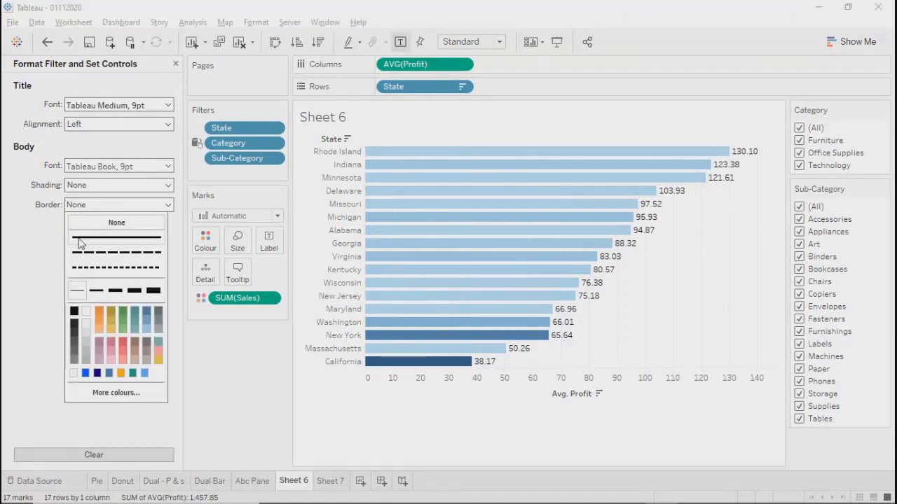
pyautogui.click(96, 293)
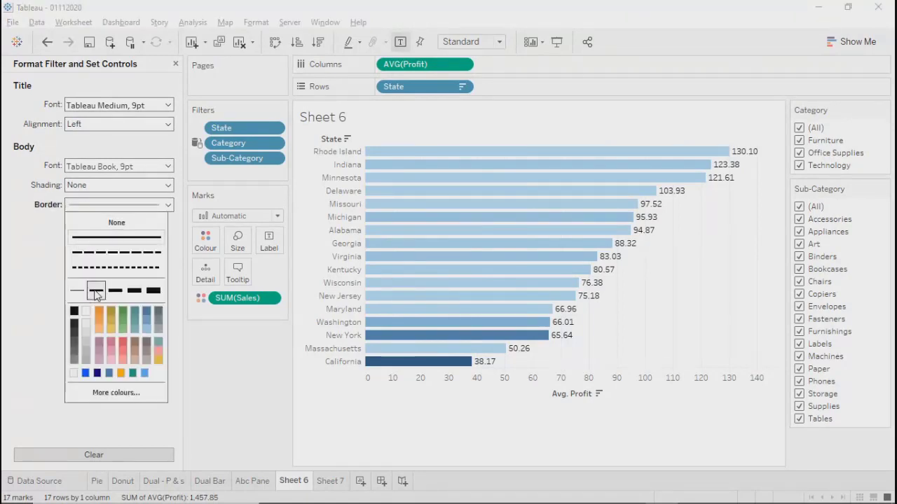
pyautogui.click(29, 270)
# Try a light beige shading at 100% on the filter body and reset the shading to None.
pyautogui.click(105, 185)
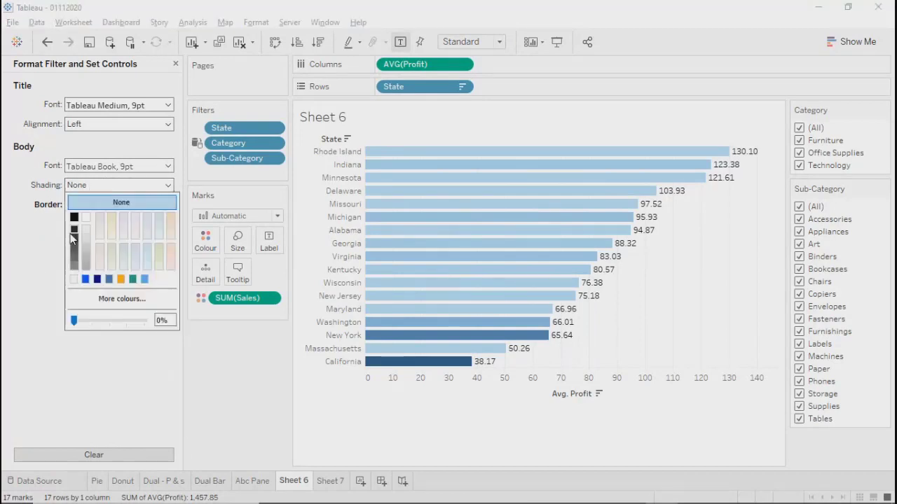
pyautogui.click(112, 218)
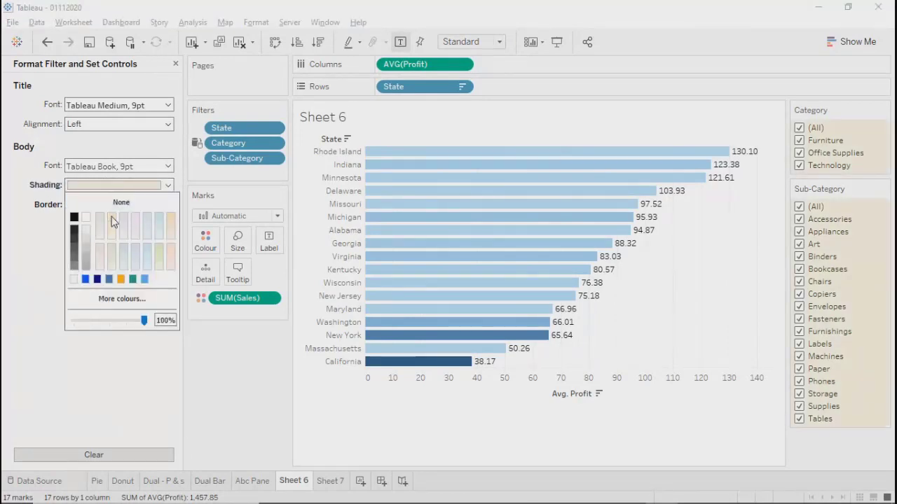
pyautogui.click(105, 186)
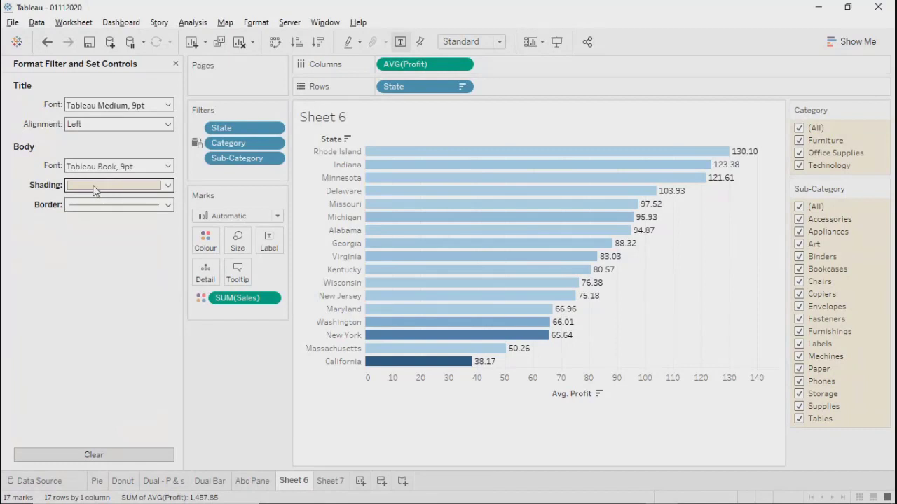
pyautogui.click(94, 186)
pyautogui.click(84, 199)
# Make the filter body font bold and look at the alignment options for the filter title.
pyautogui.click(91, 166)
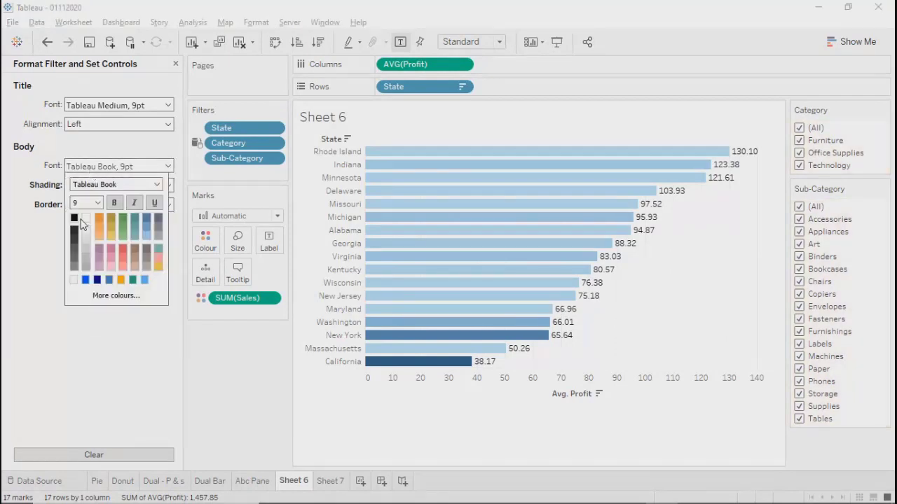
pyautogui.click(113, 204)
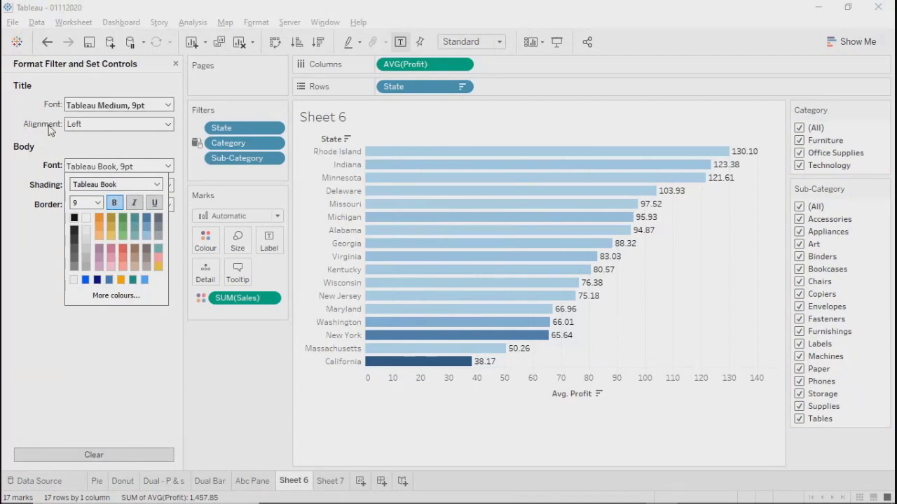
pyautogui.click(91, 124)
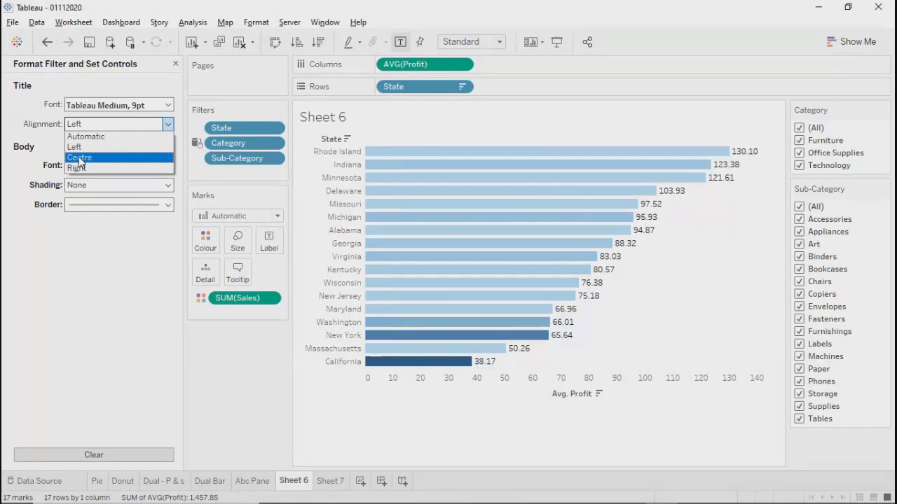
# Switch to the AnyMeeting session in Chrome and mute the microphone.
pyautogui.hotkey('alt', 'Tab')
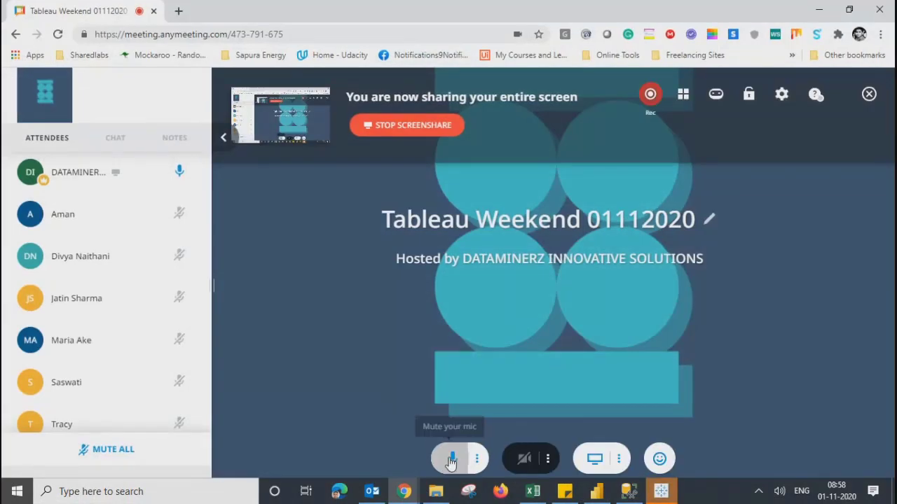
pyautogui.click(452, 460)
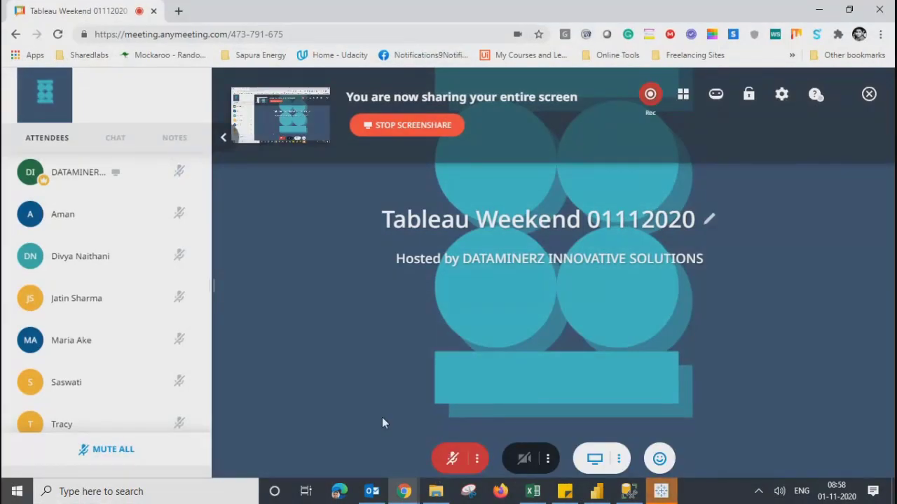
# Unmute the microphone in the meeting and switch back to Tableau.
pyautogui.click(452, 461)
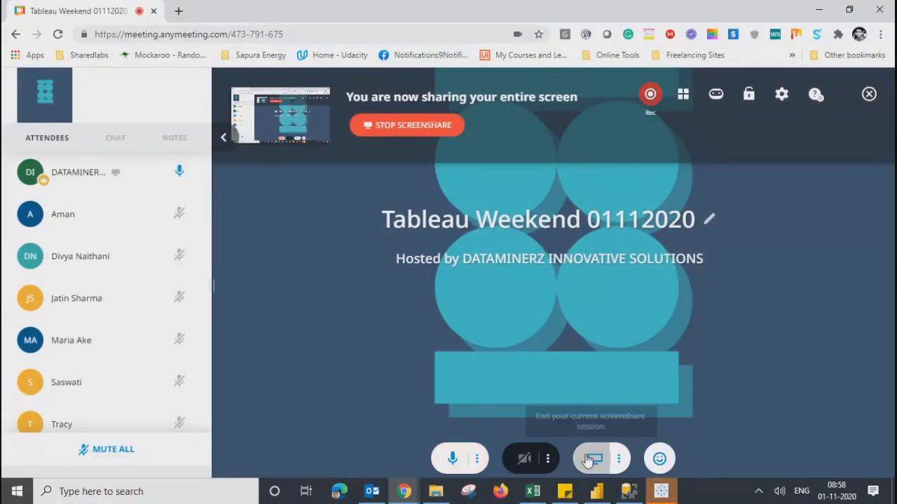
pyautogui.click(661, 491)
pyautogui.moveTo(484, 368)
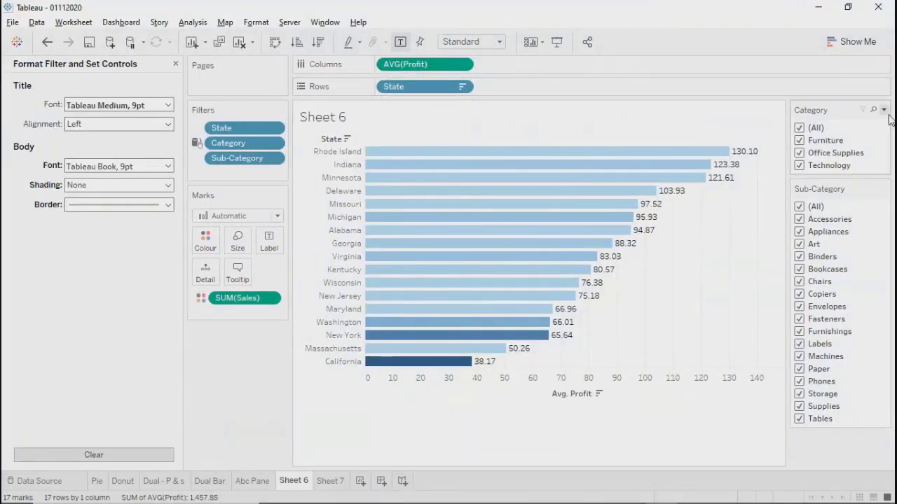
# Review the Category filter's customise options and hide its "All" value.
pyautogui.click(884, 109)
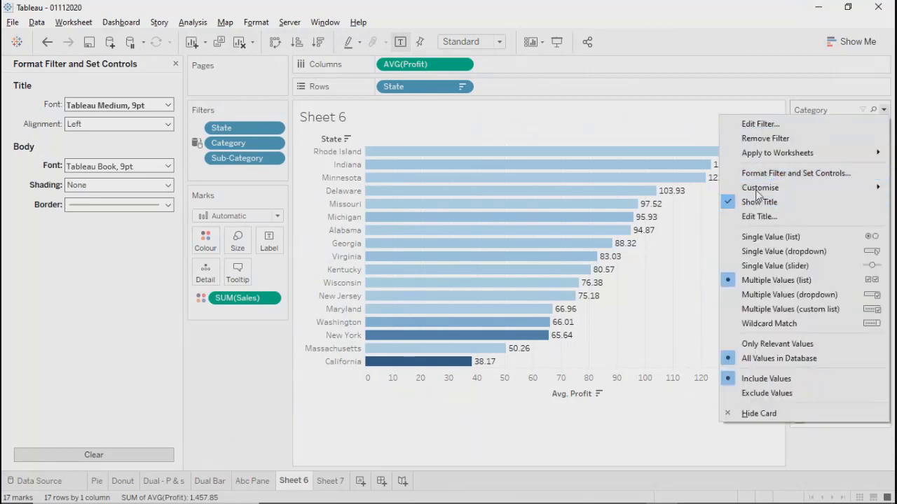
pyautogui.moveTo(756, 193)
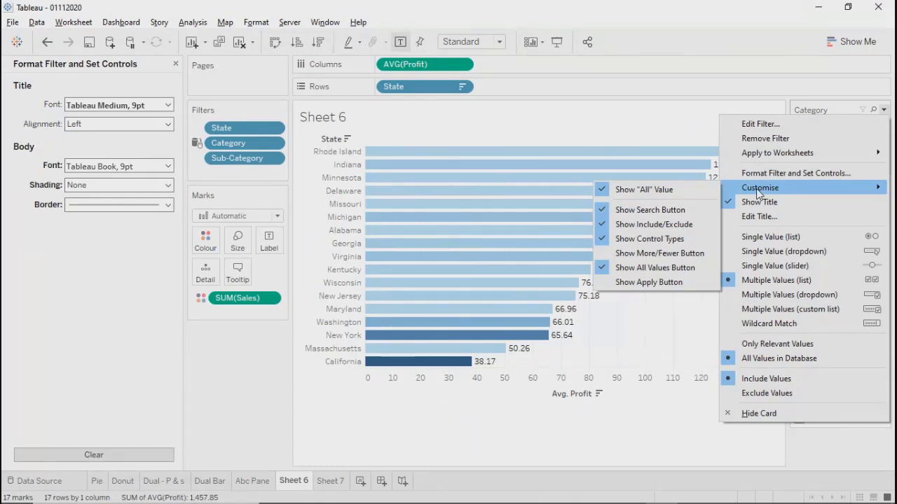
pyautogui.click(671, 124)
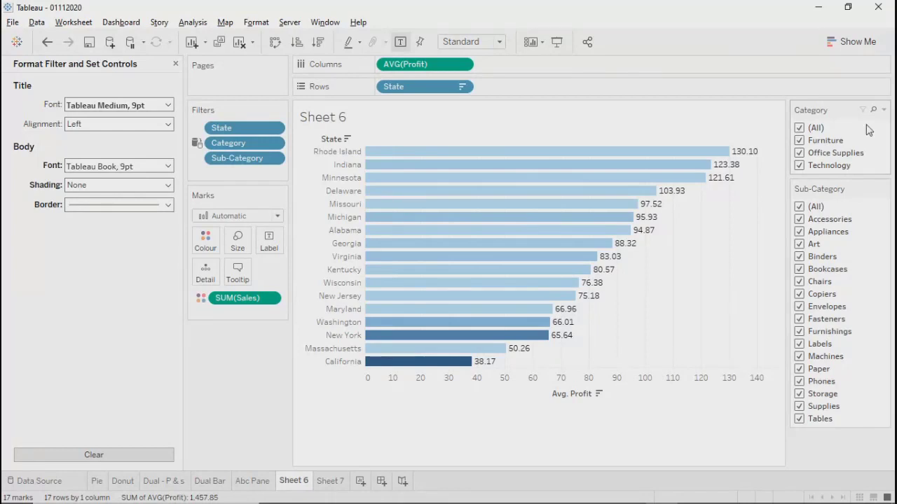
pyautogui.click(884, 111)
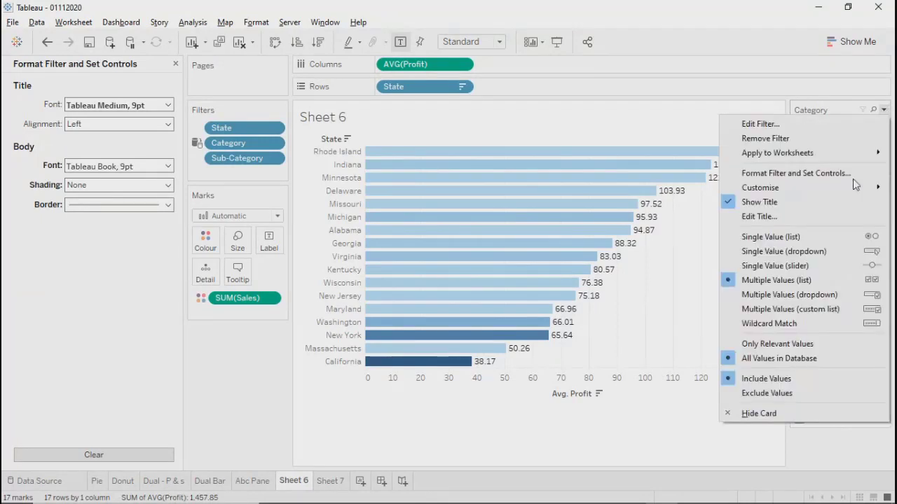
pyautogui.moveTo(760, 188)
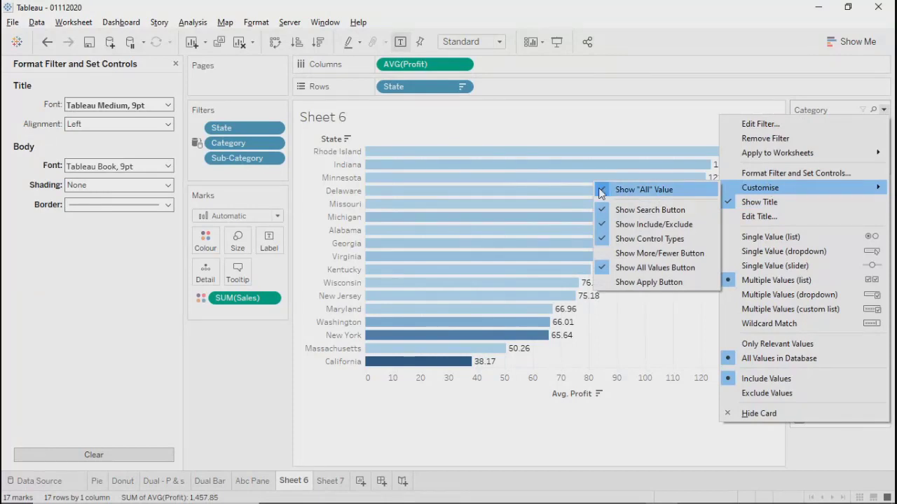
pyautogui.click(601, 190)
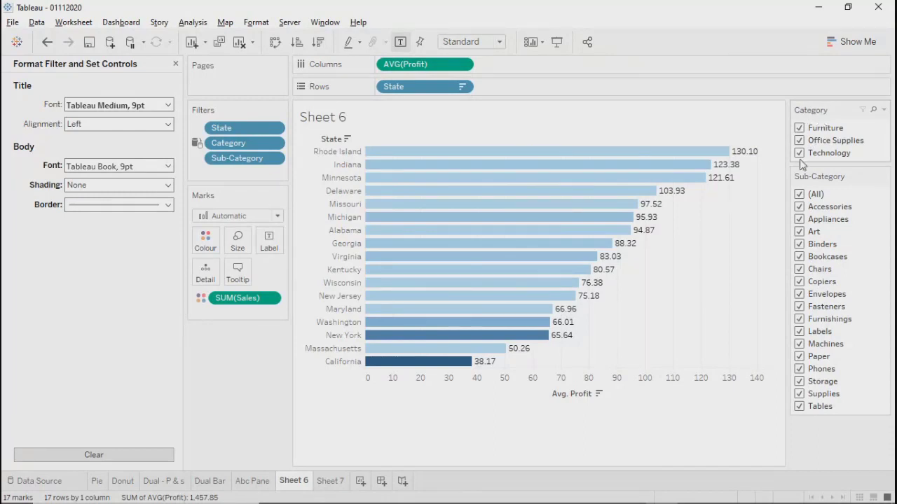
# Hide the Category filter's search button and show it again.
pyautogui.click(885, 110)
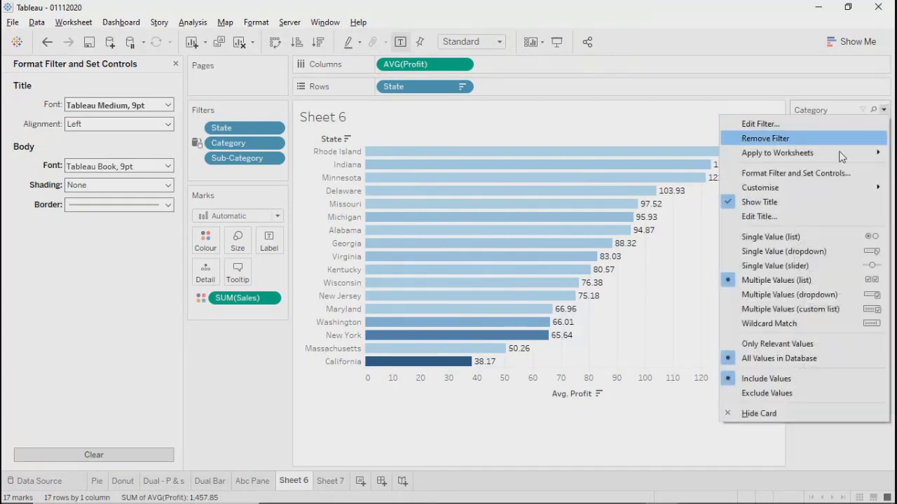
pyautogui.moveTo(772, 193)
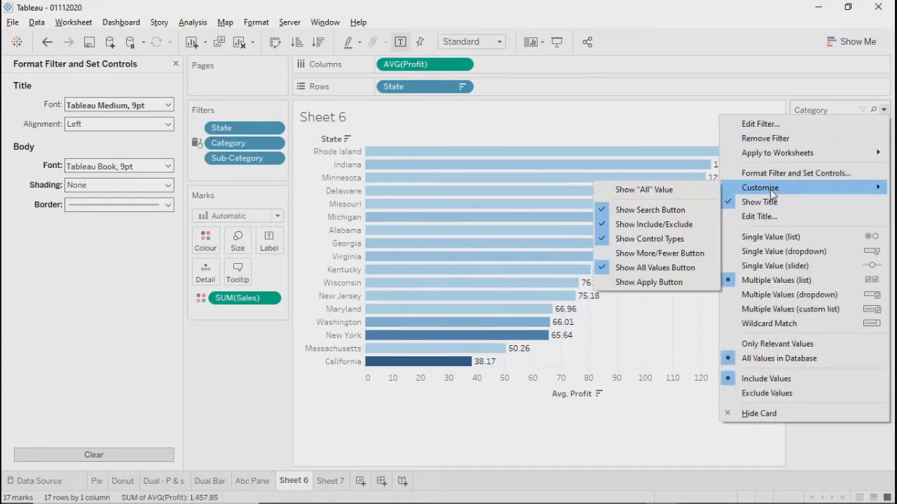
pyautogui.click(623, 210)
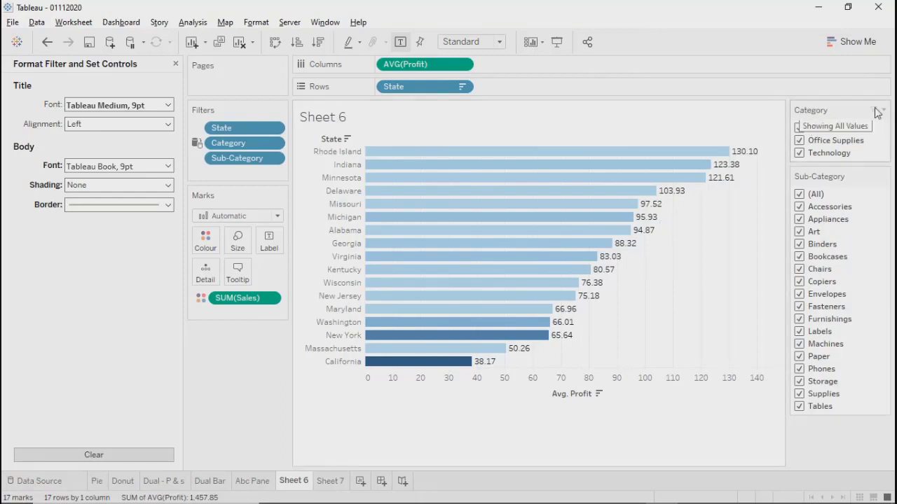
pyautogui.moveTo(871, 176)
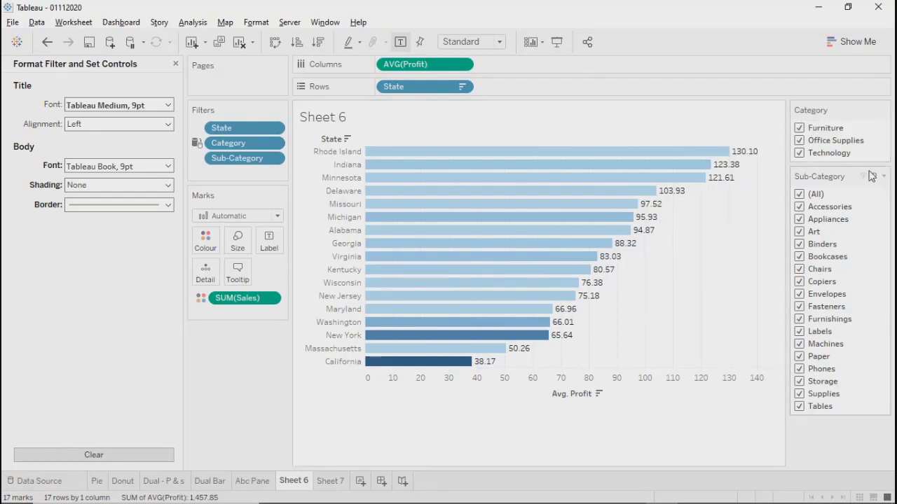
pyautogui.click(883, 110)
pyautogui.moveTo(760, 188)
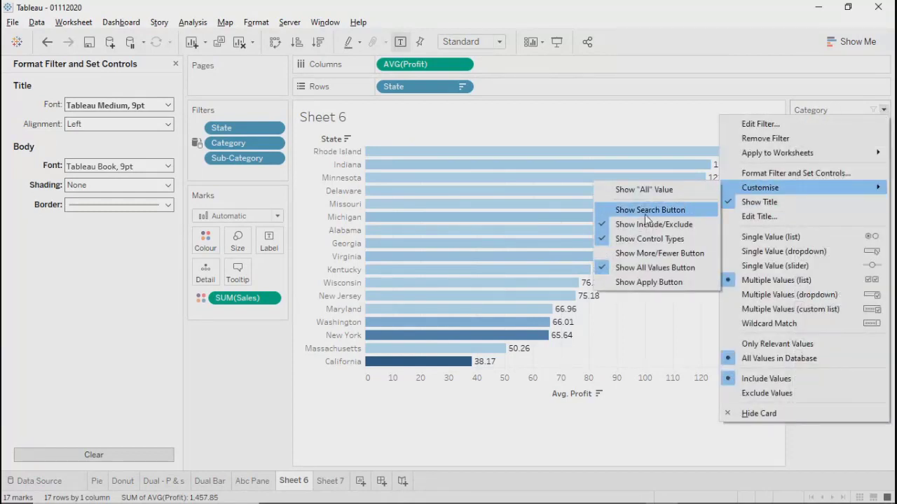
pyautogui.click(639, 210)
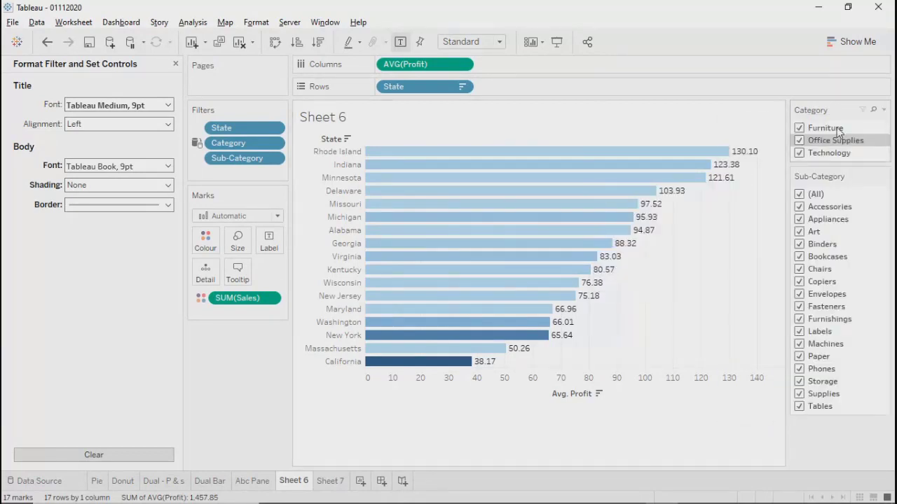
# Search the Category filter for "fur", then clear the search and close the search box.
pyautogui.click(873, 110)
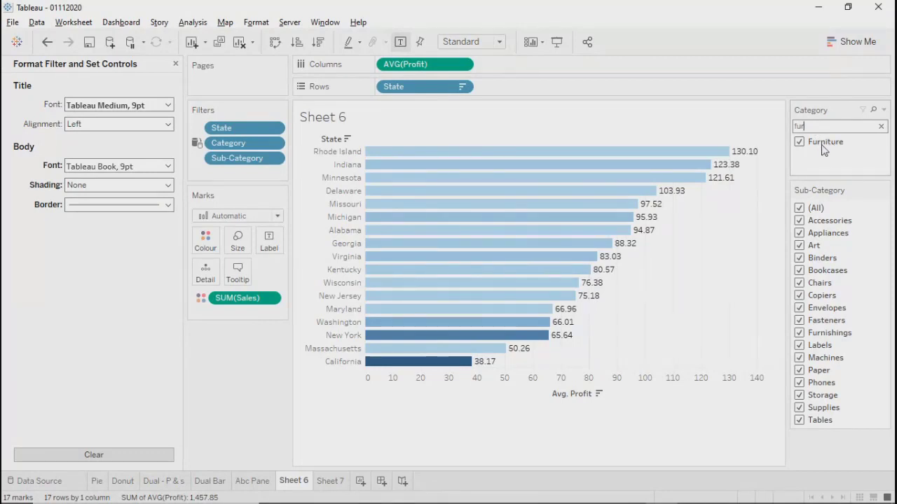
pyautogui.click(881, 126)
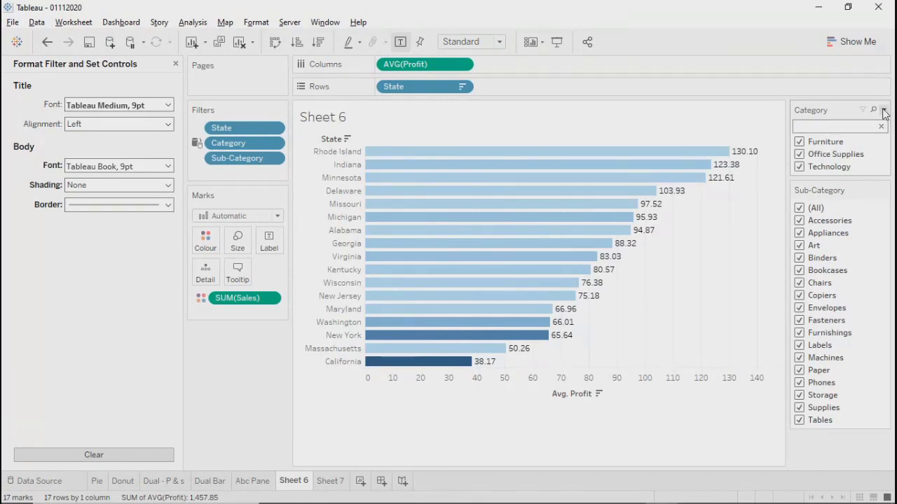
pyautogui.click(884, 111)
pyautogui.moveTo(749, 191)
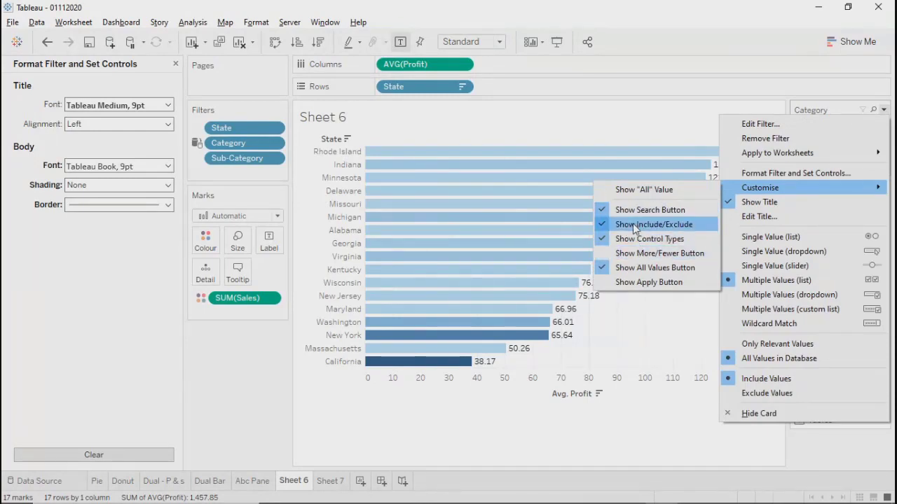
pyautogui.click(711, 28)
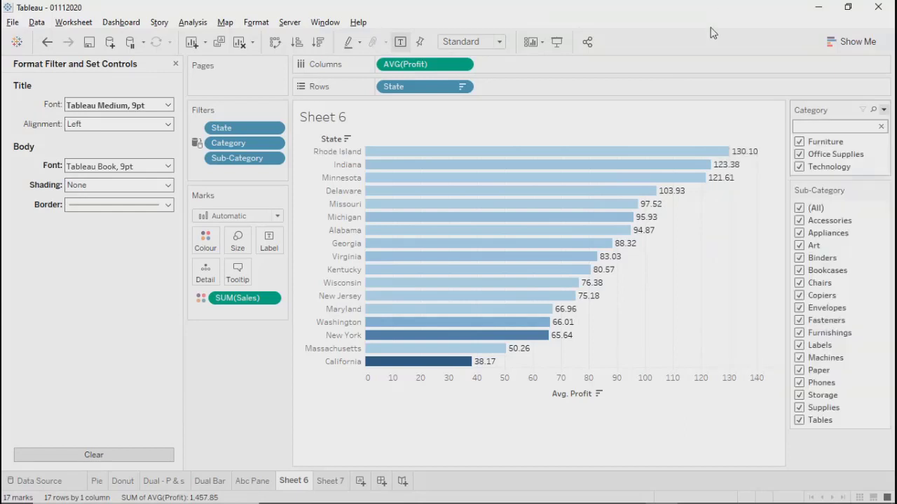
pyautogui.click(881, 127)
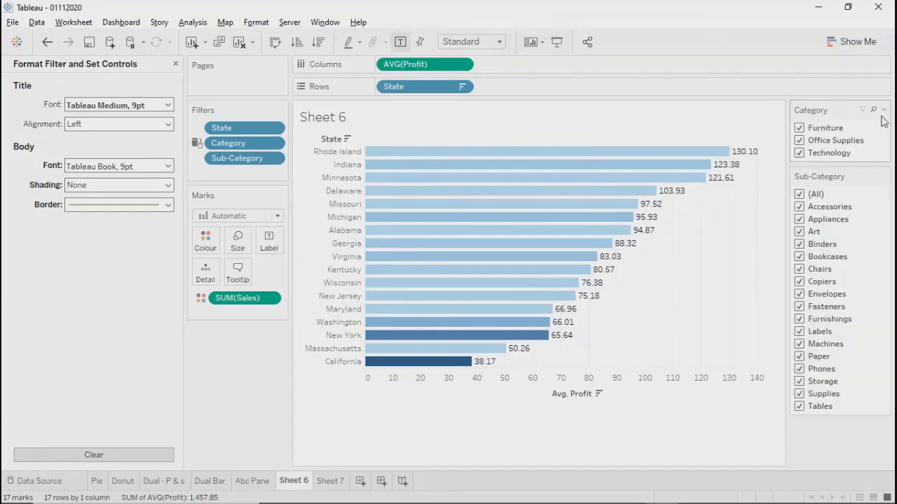
# Limit the Category filter to Technology by deselecting Office Supplies and Furniture.
pyautogui.click(884, 109)
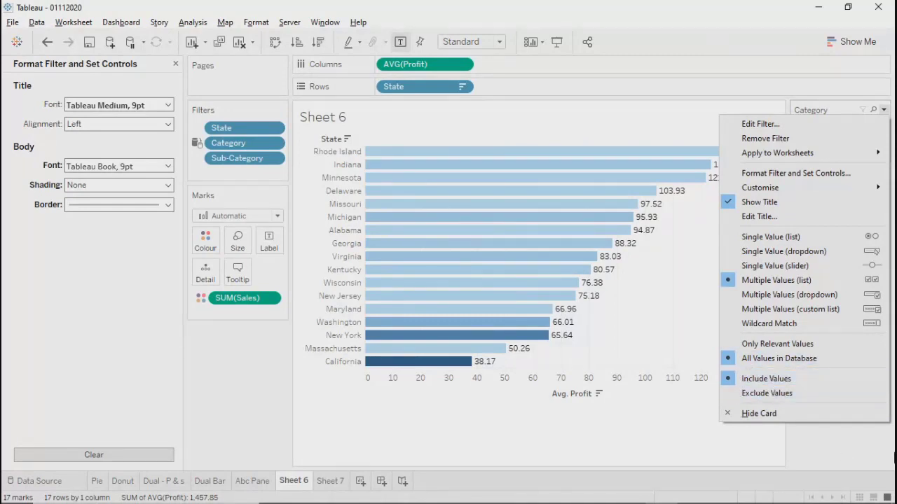
pyautogui.click(851, 447)
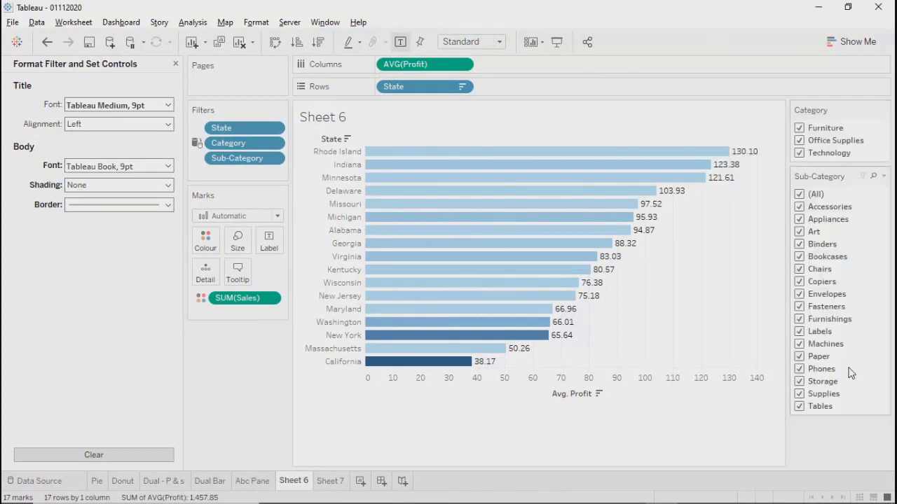
pyautogui.click(799, 140)
pyautogui.click(798, 128)
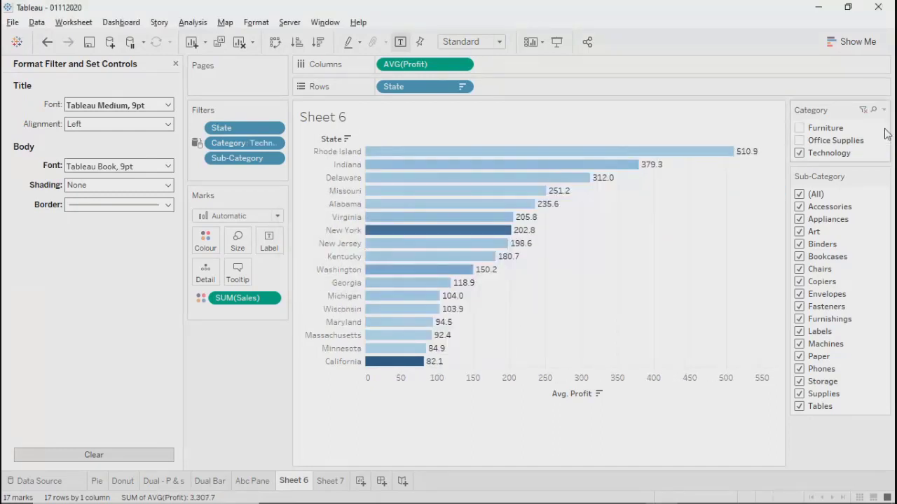
# Switch the Category filter to Exclude Values and exclude only Furniture and Office Supplies.
pyautogui.click(884, 111)
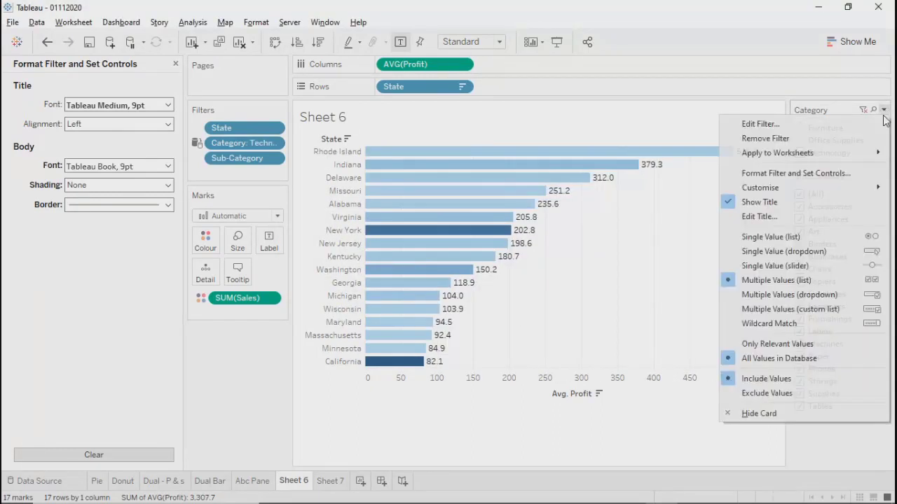
pyautogui.click(745, 394)
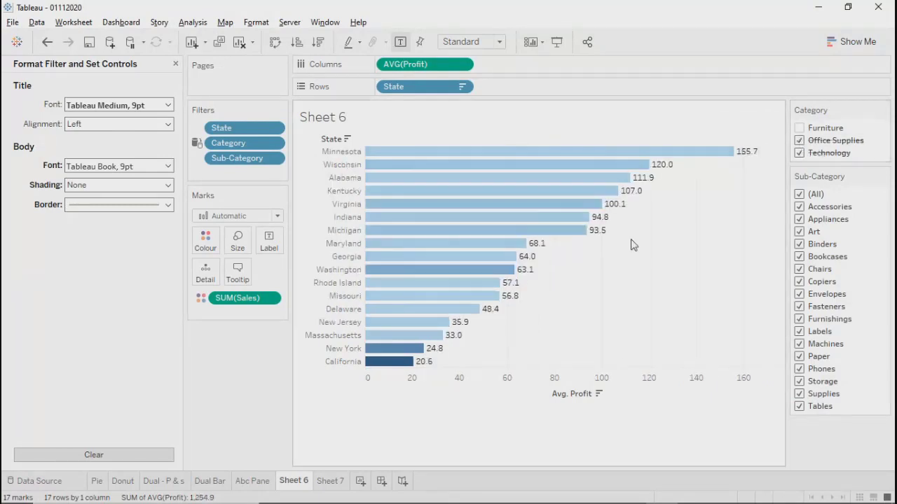
pyautogui.click(799, 128)
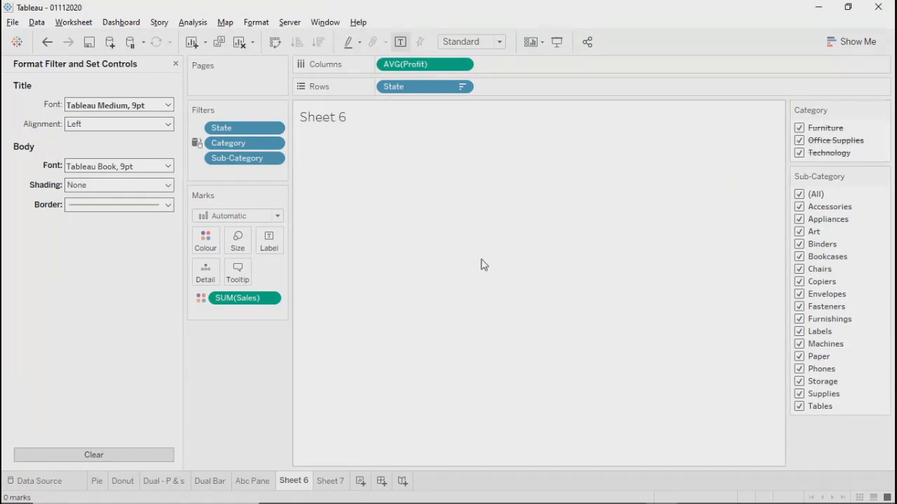
pyautogui.click(799, 153)
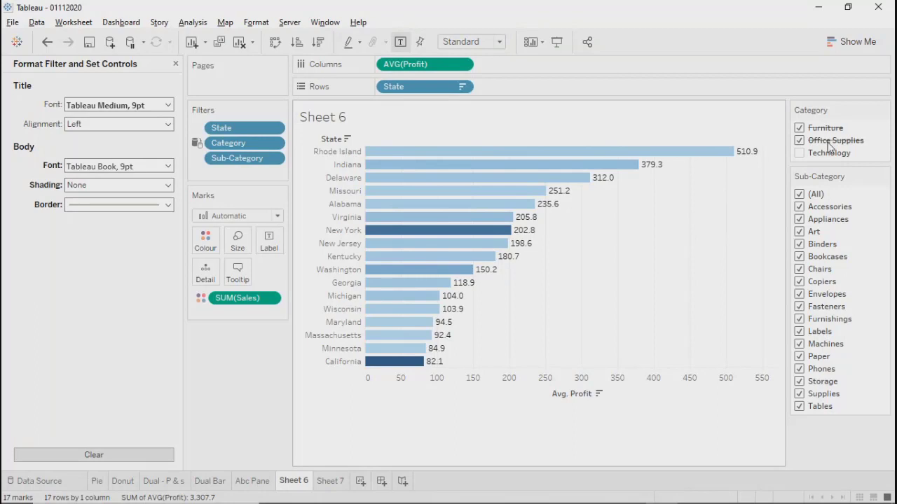
# Look through the Category filter's customise options and exclude Technology as well.
pyautogui.click(883, 110)
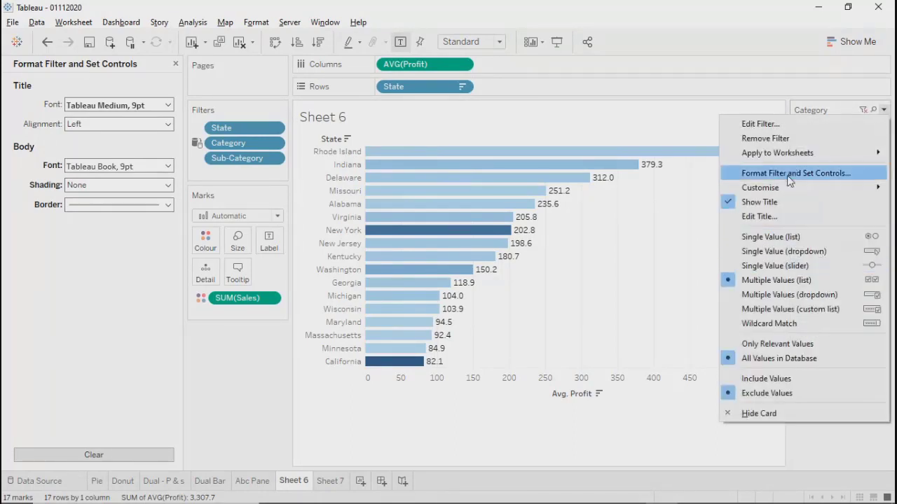
pyautogui.moveTo(782, 184)
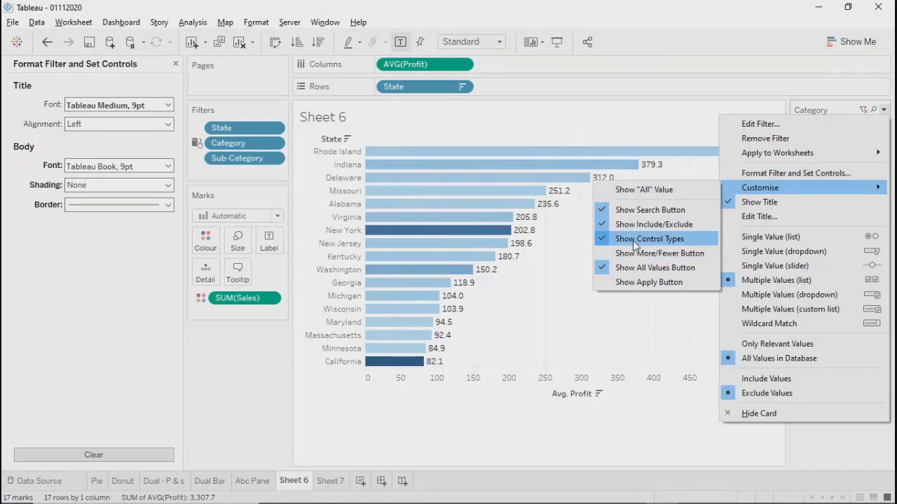
pyautogui.click(828, 453)
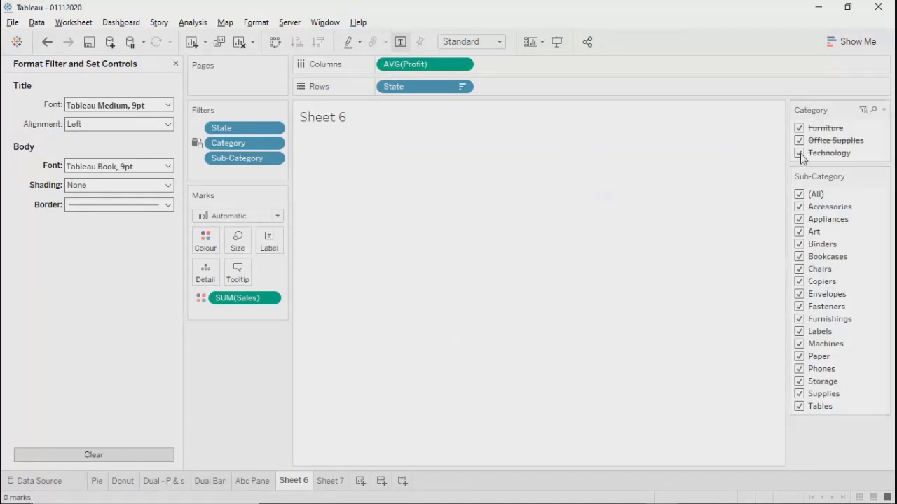
# Turn off Show Control Types for the Category filter and reset the filter to show all values.
pyautogui.click(883, 110)
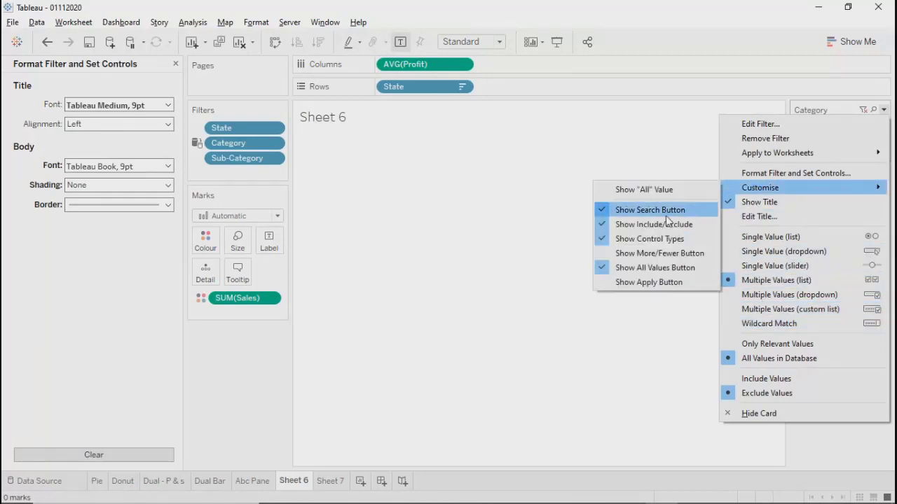
pyautogui.click(647, 250)
pyautogui.moveTo(886, 118)
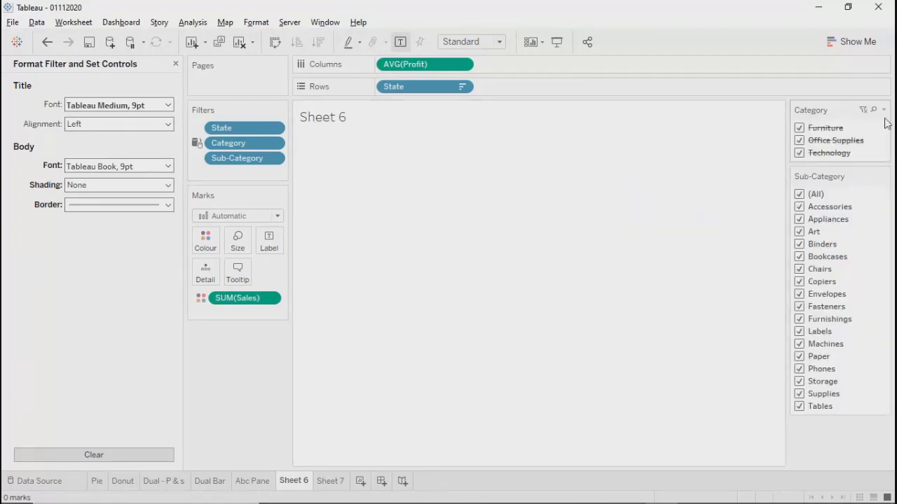
pyautogui.click(863, 110)
# Turn Show Control Types back on for the Category filter and check the filter type options in its menu.
pyautogui.click(884, 110)
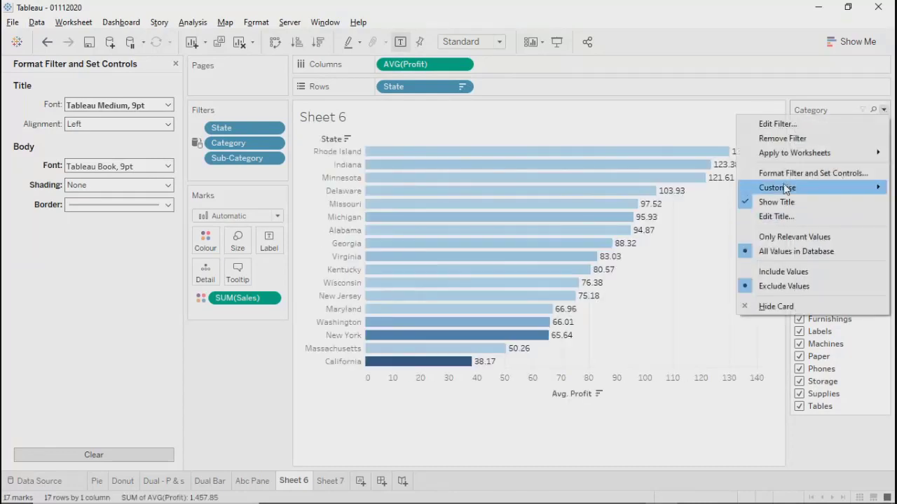
pyautogui.moveTo(781, 188)
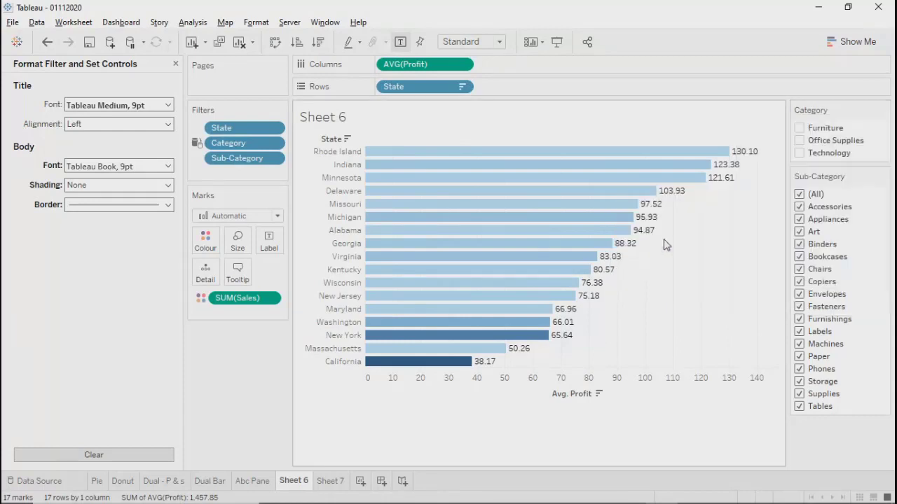
pyautogui.click(663, 239)
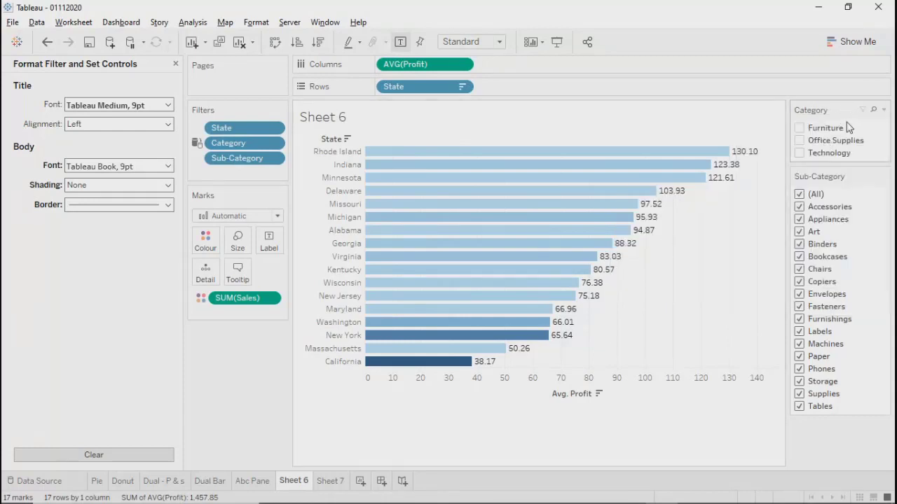
pyautogui.click(884, 111)
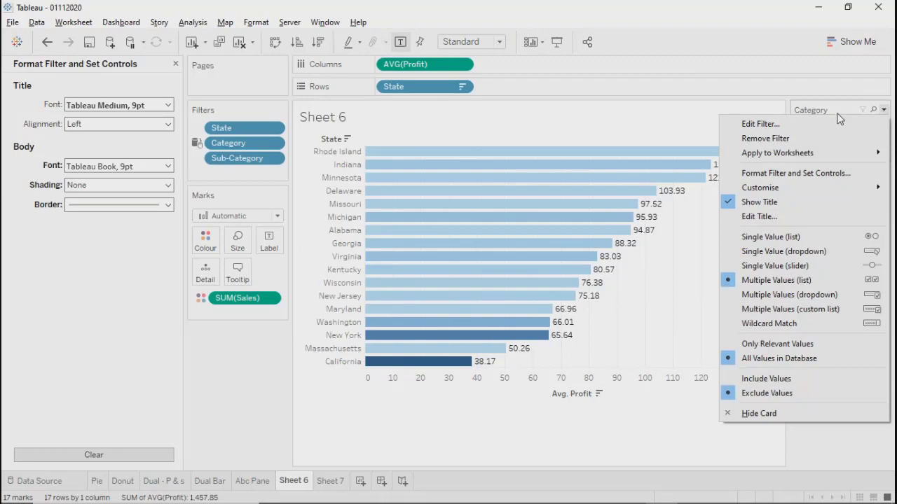
# Turn Show Control Types off for the Category filter and back on to compare the options in its menu.
pyautogui.moveTo(753, 189)
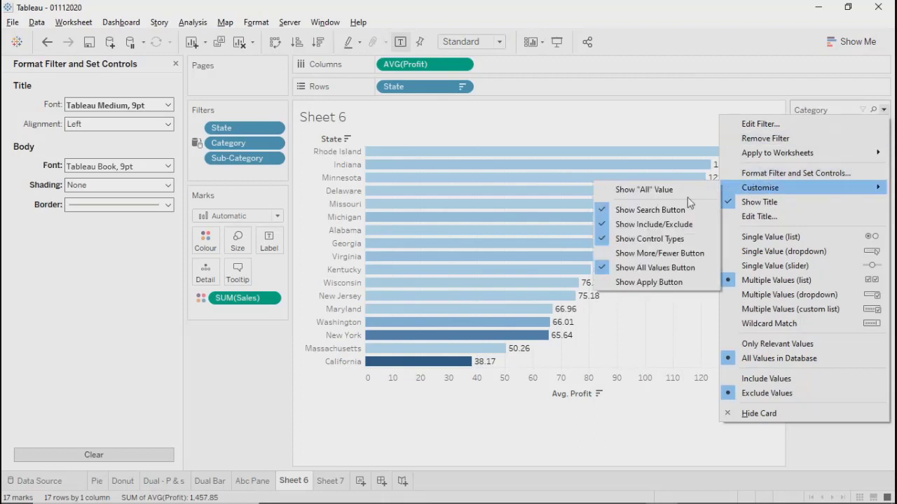
pyautogui.click(635, 239)
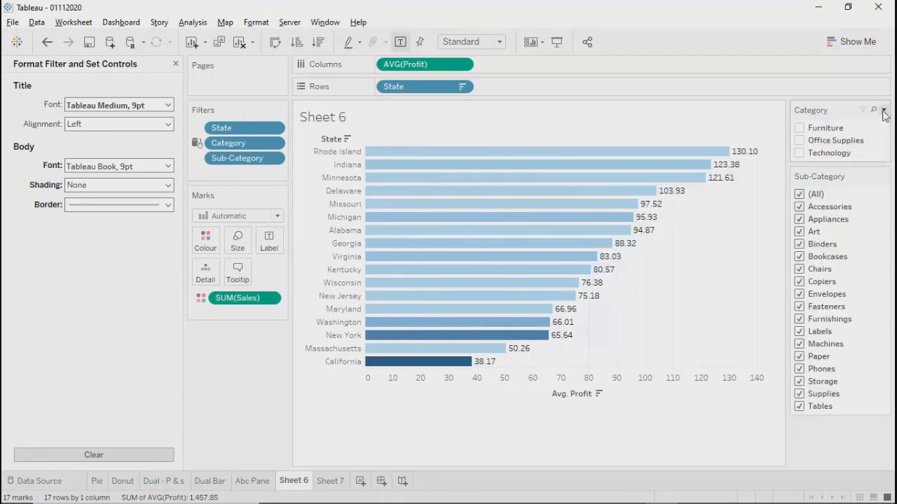
pyautogui.click(883, 110)
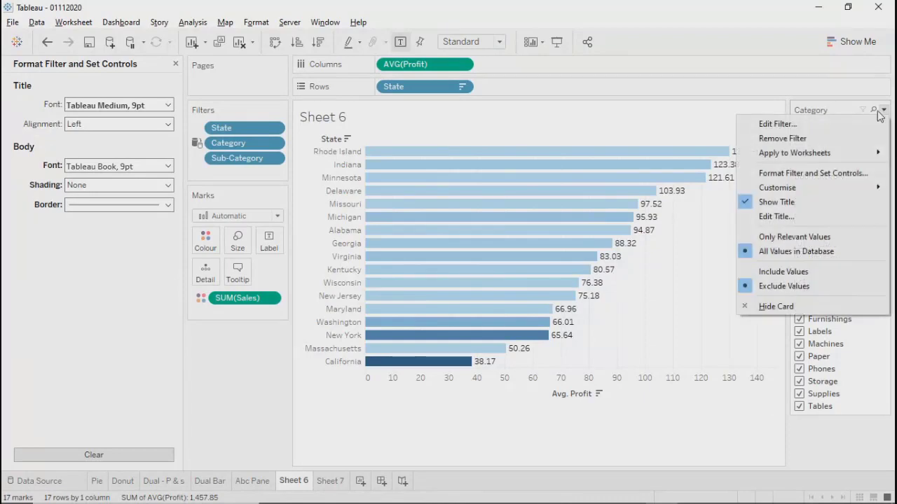
pyautogui.click(884, 109)
pyautogui.click(884, 109)
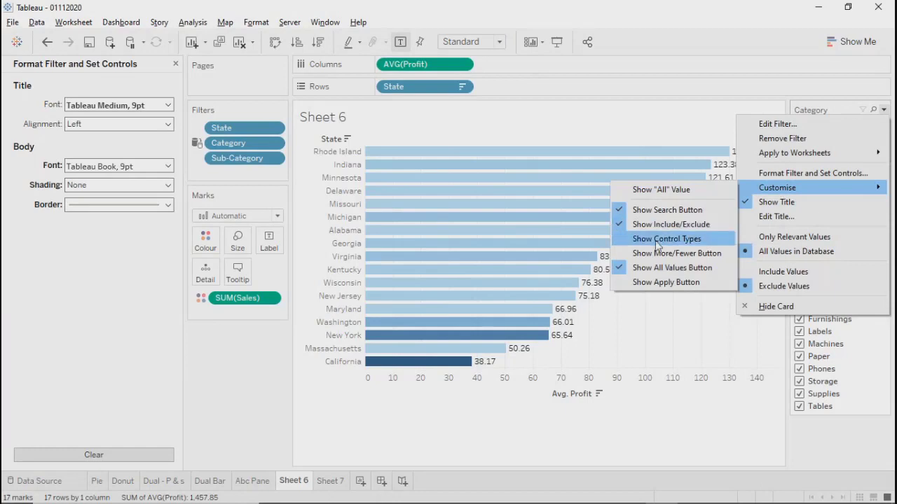
pyautogui.click(657, 245)
pyautogui.click(883, 109)
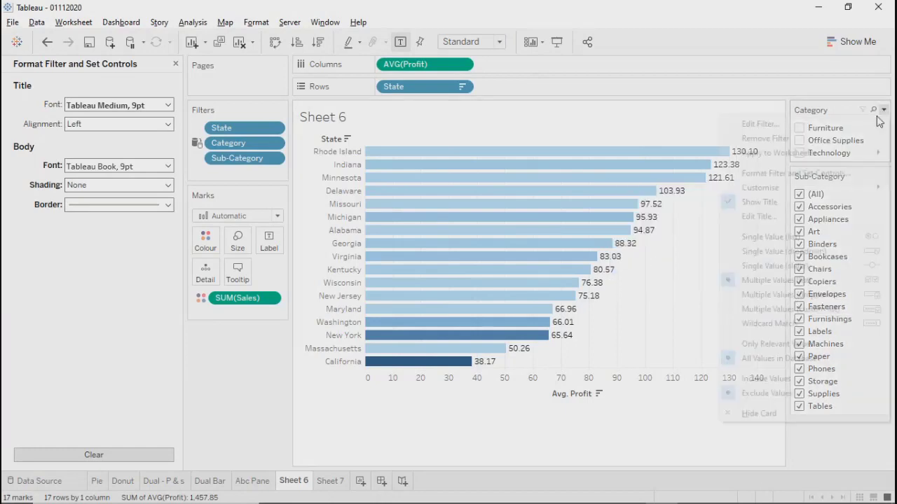
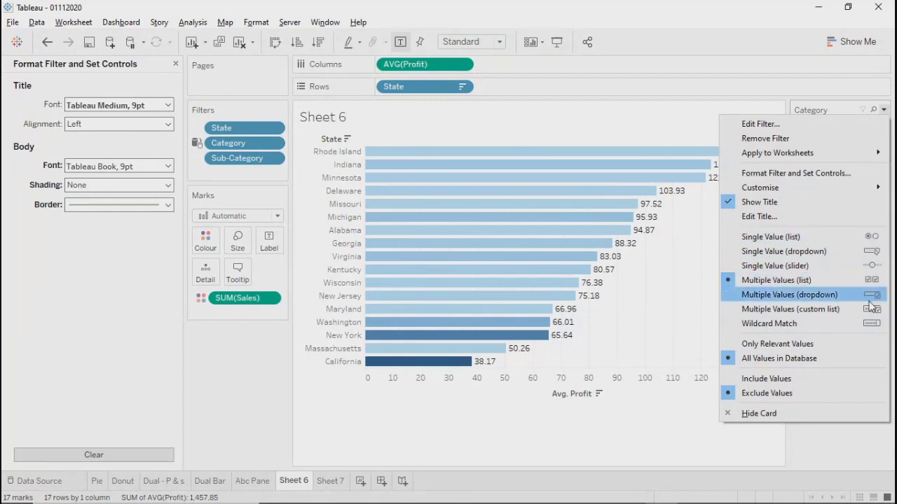
# Hide the Category filter's control types again, restore them and recheck the filter's menu.
pyautogui.moveTo(731, 194)
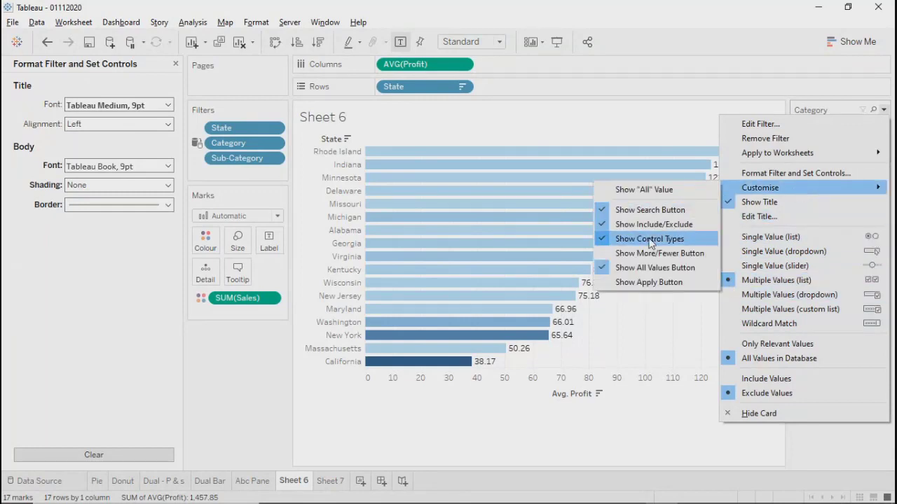
pyautogui.click(604, 241)
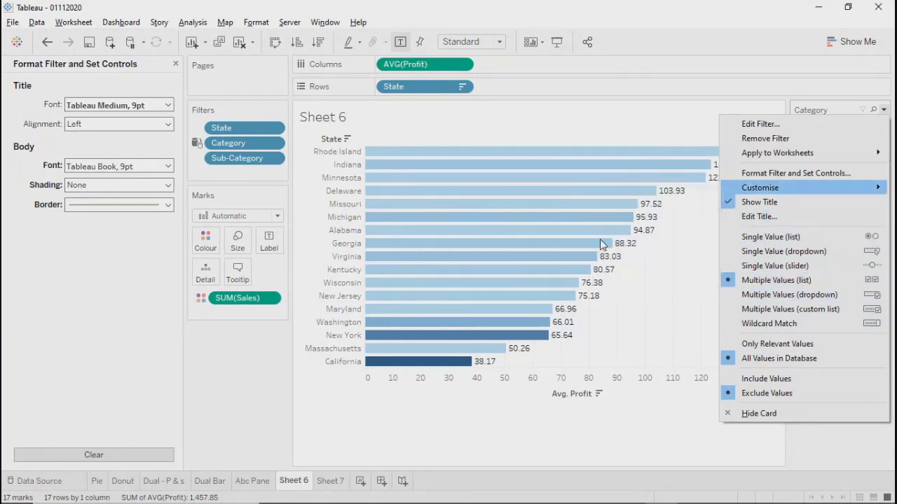
pyautogui.click(885, 110)
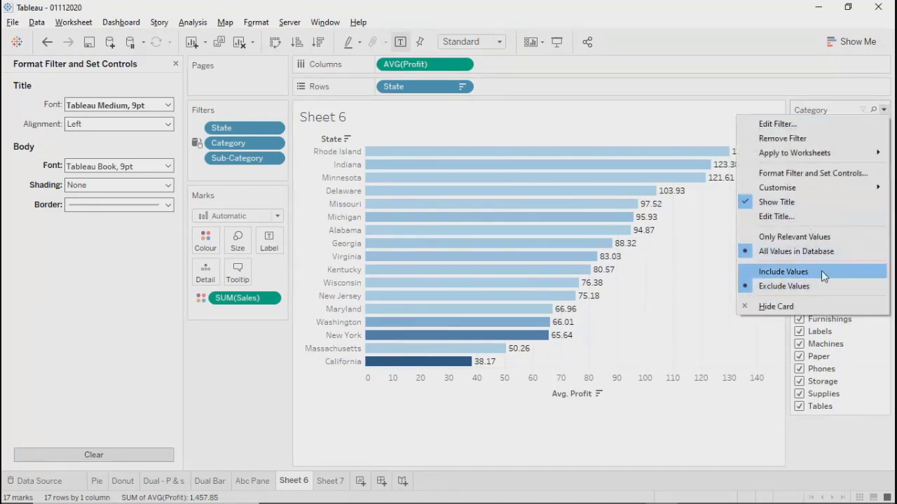
pyautogui.moveTo(811, 188)
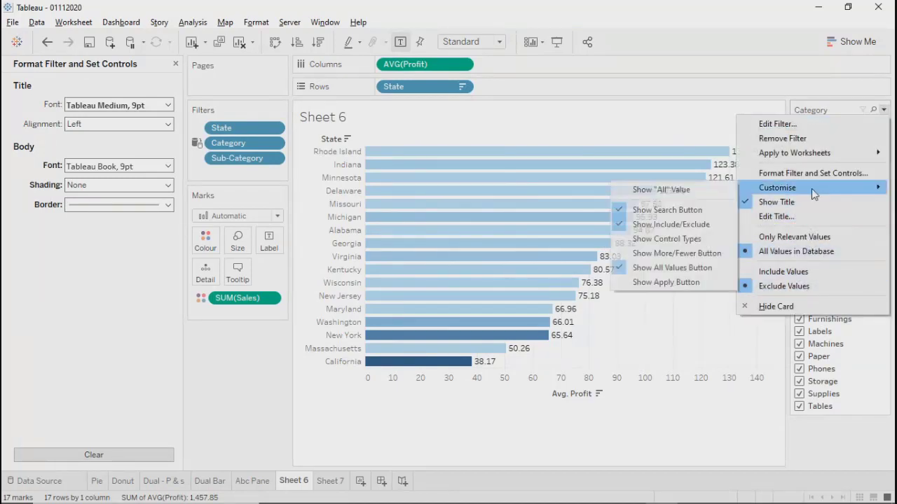
pyautogui.click(656, 238)
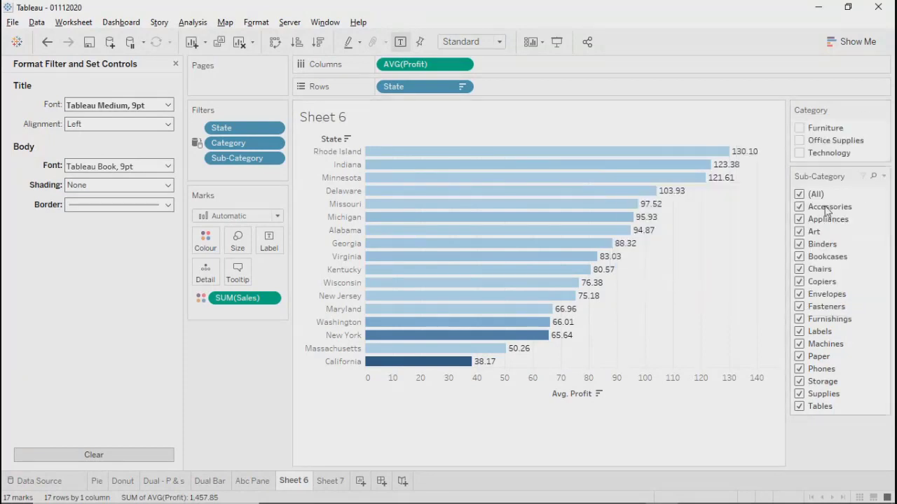
pyautogui.click(883, 110)
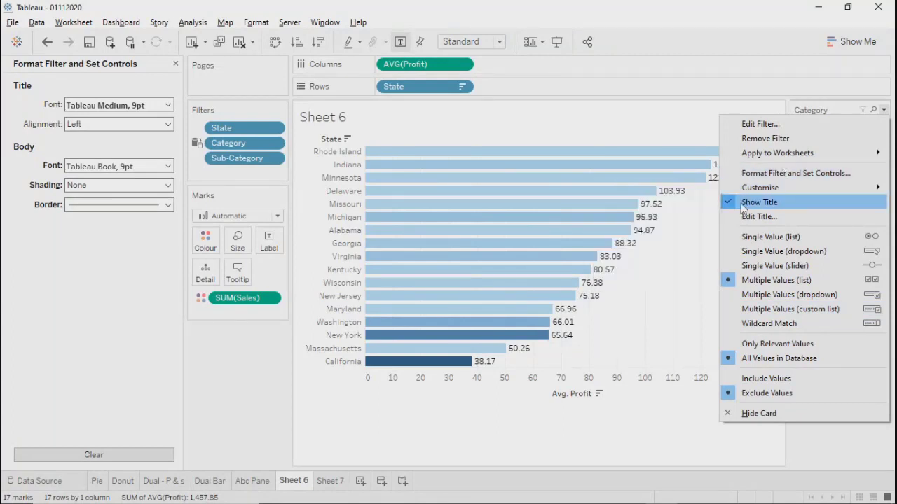
pyautogui.click(799, 108)
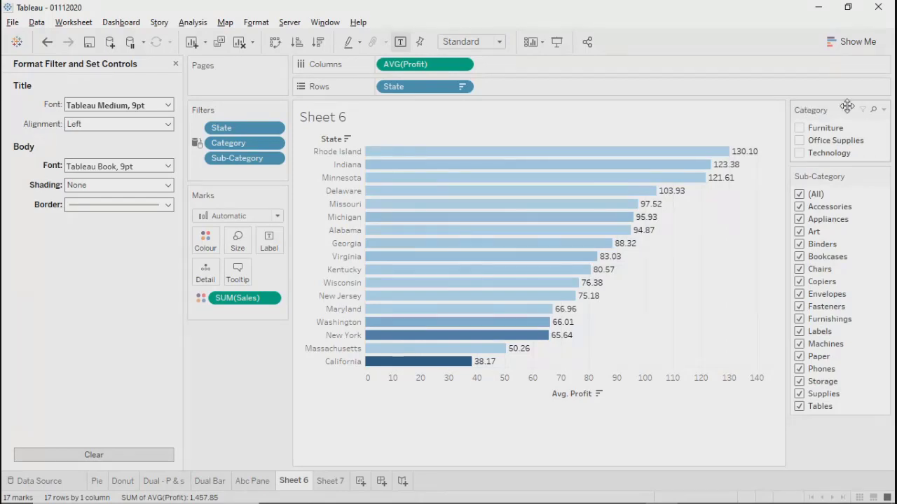
# Hide the Category filter's title and show it again.
pyautogui.click(884, 110)
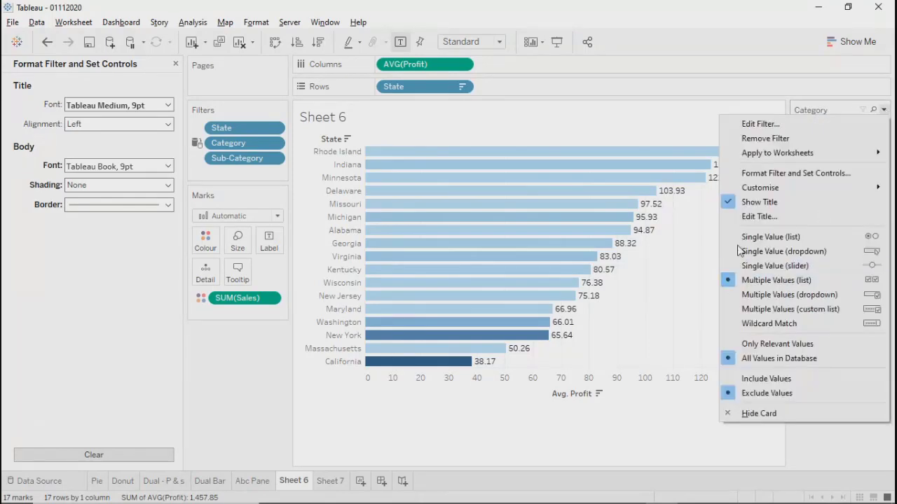
pyautogui.click(736, 202)
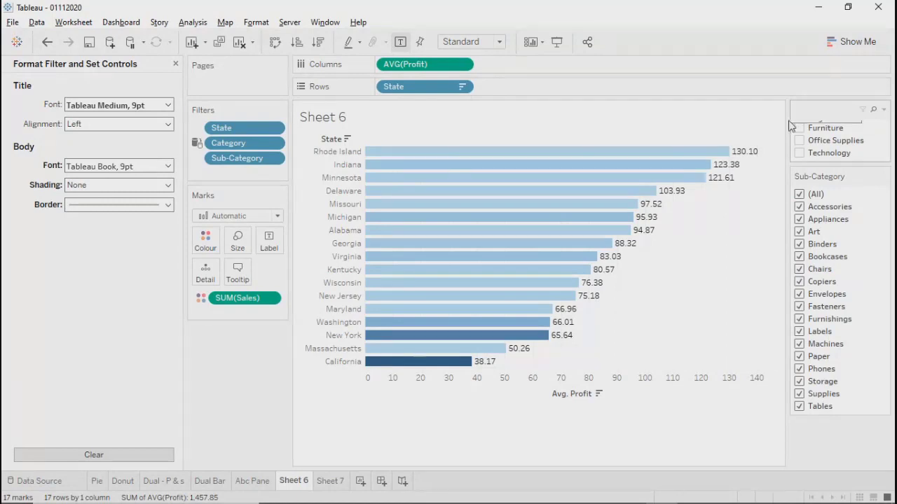
pyautogui.click(884, 110)
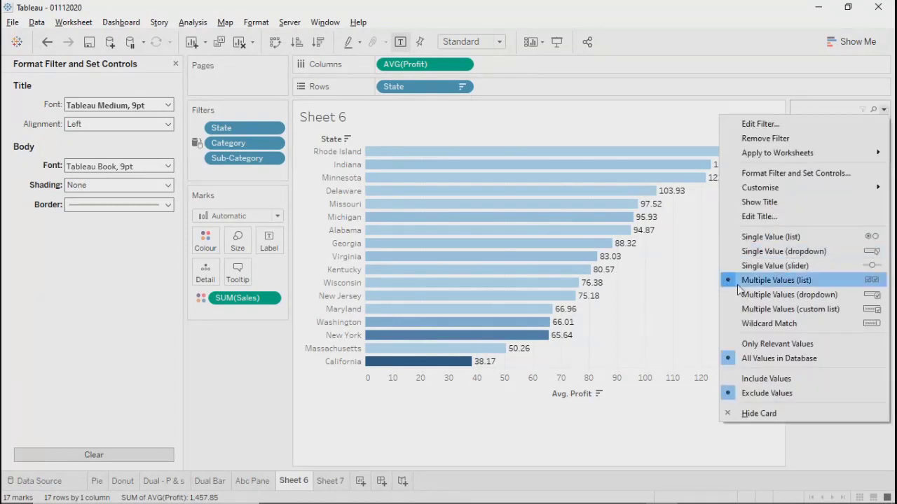
pyautogui.click(737, 206)
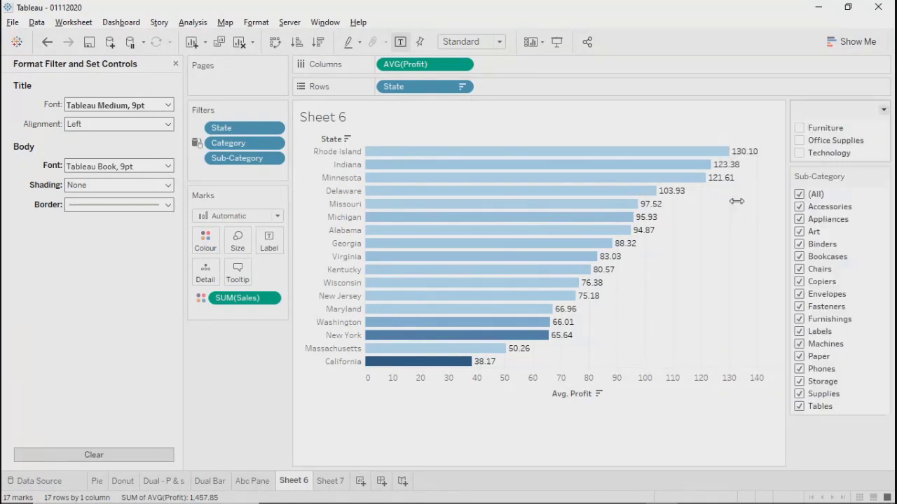
# Open the Category filter's title for editing, select its text and cancel the edit.
pyautogui.click(884, 109)
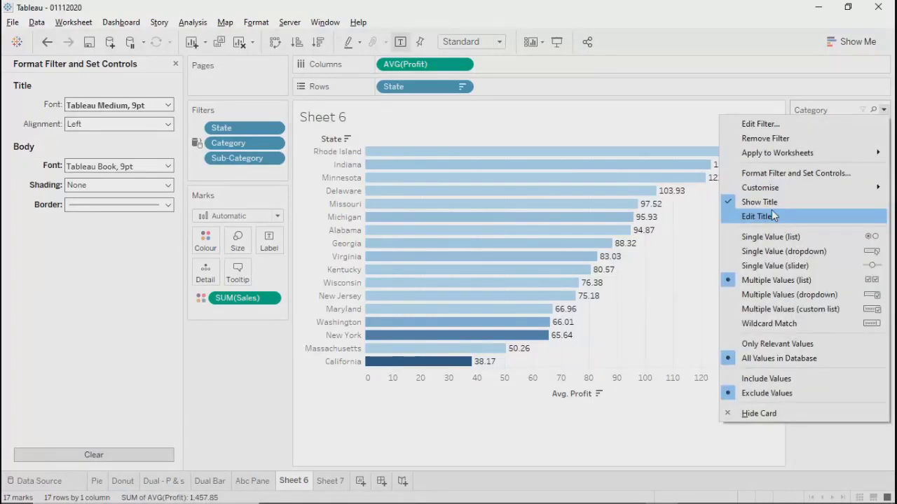
pyautogui.click(767, 214)
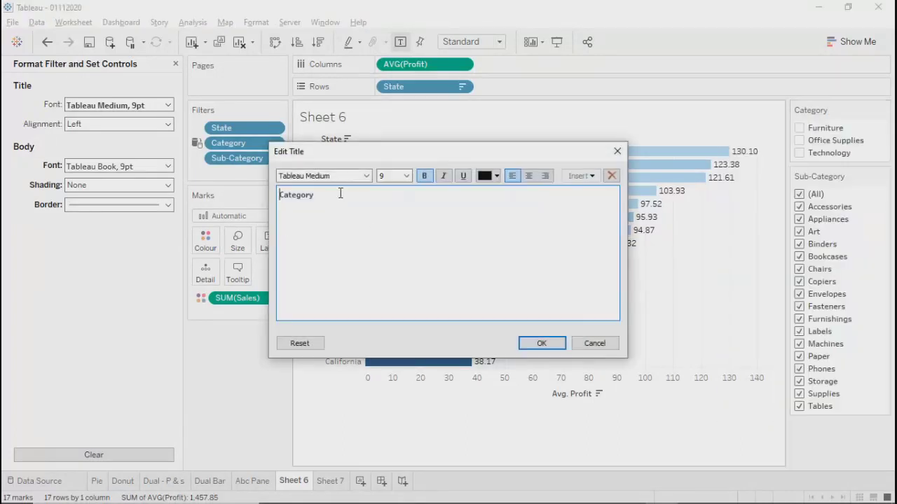
pyautogui.moveTo(341, 194); pyautogui.dragTo(176, 195)
pyautogui.click(594, 343)
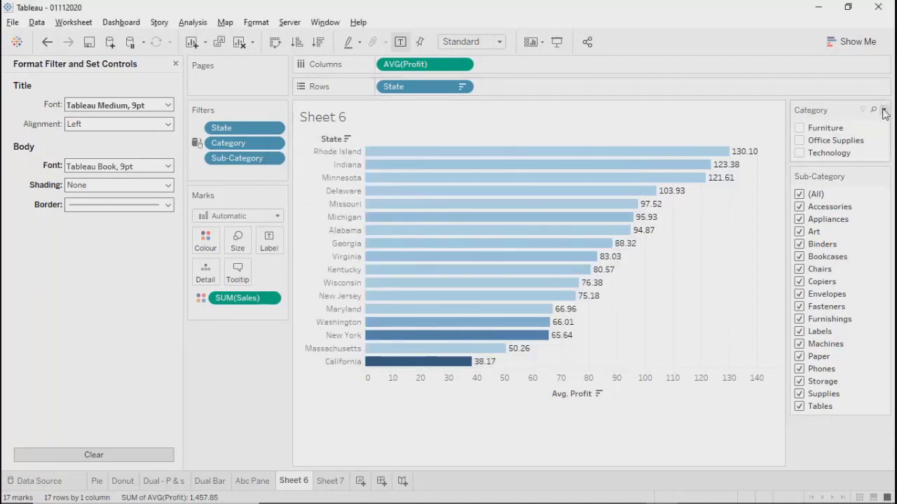
# Exclude Furniture, Technology and Office Supplies in the Category filter, and clear all three exclusions again.
pyautogui.click(883, 111)
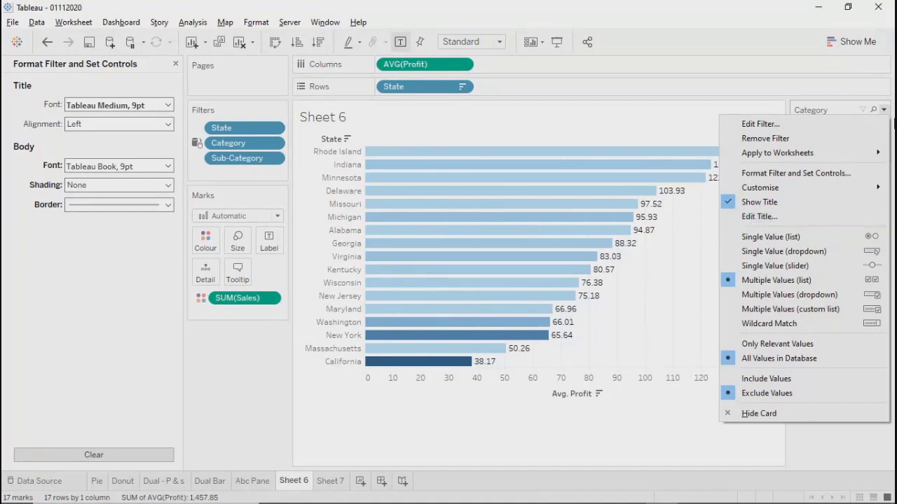
pyautogui.click(778, 97)
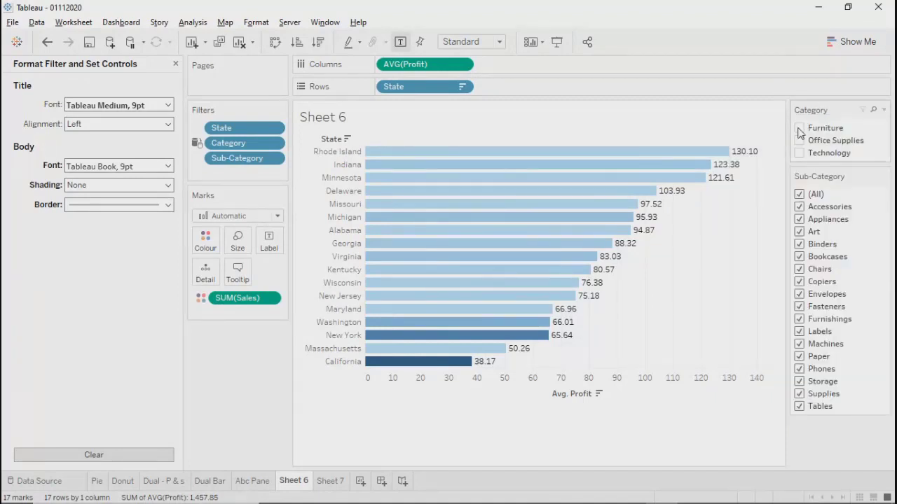
pyautogui.click(800, 128)
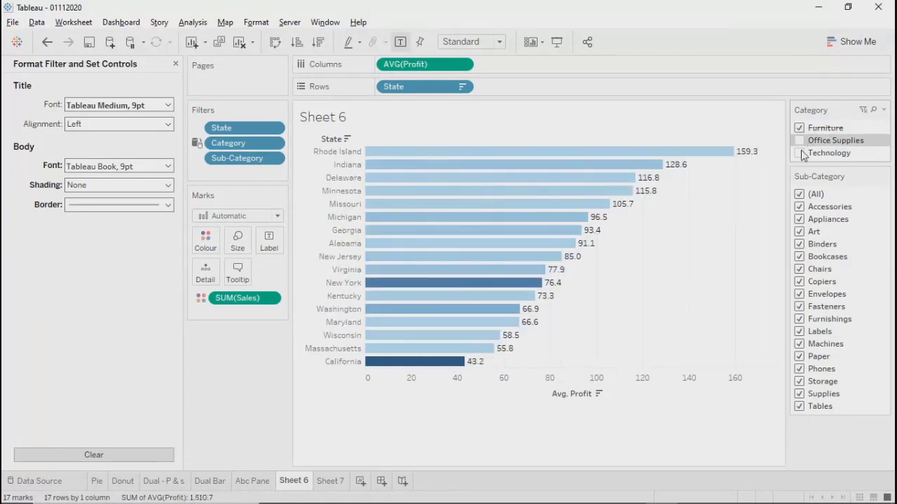
pyautogui.click(799, 152)
pyautogui.click(799, 140)
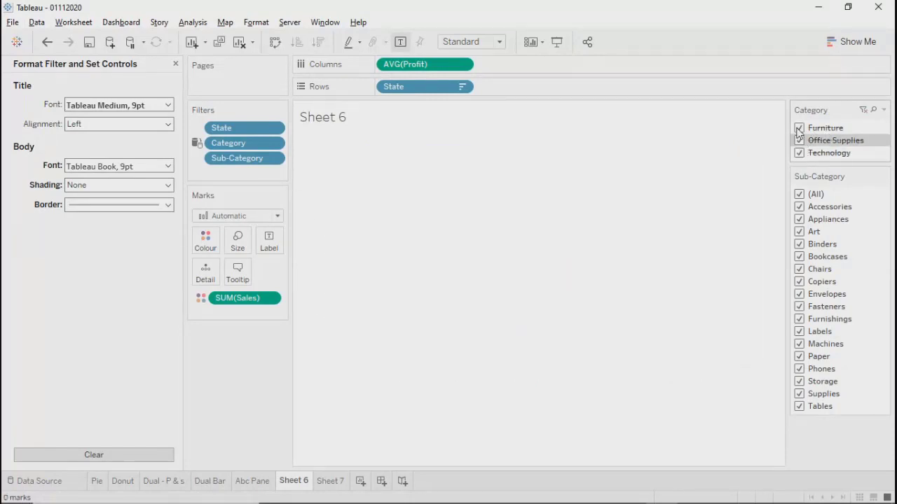
pyautogui.click(798, 129)
pyautogui.click(799, 141)
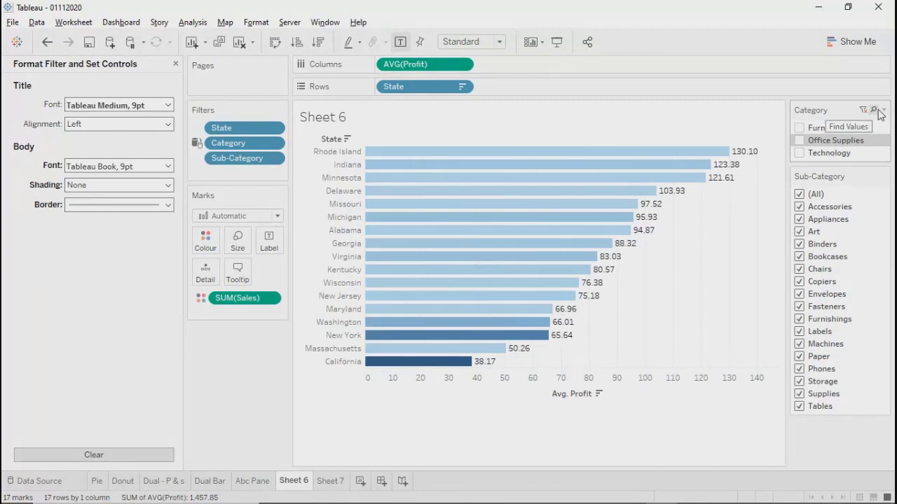
# Switch the Category filter to Include Values and include only Furniture.
pyautogui.click(884, 111)
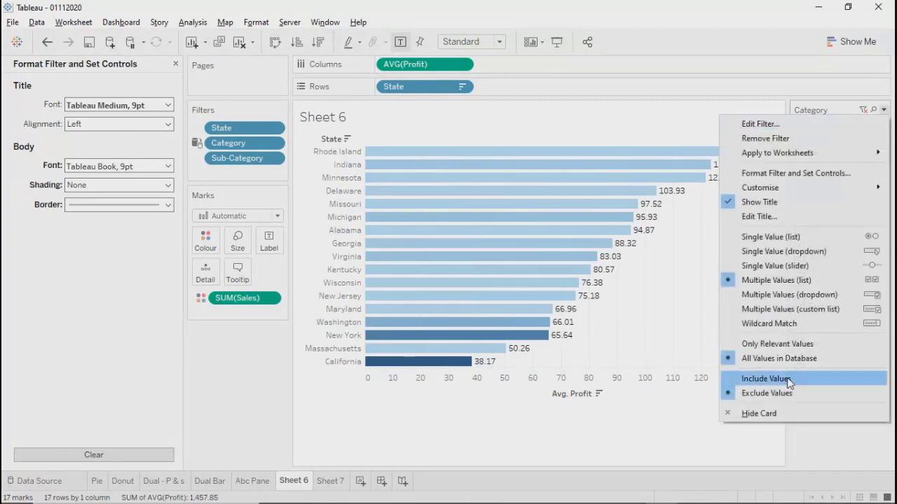
pyautogui.click(747, 393)
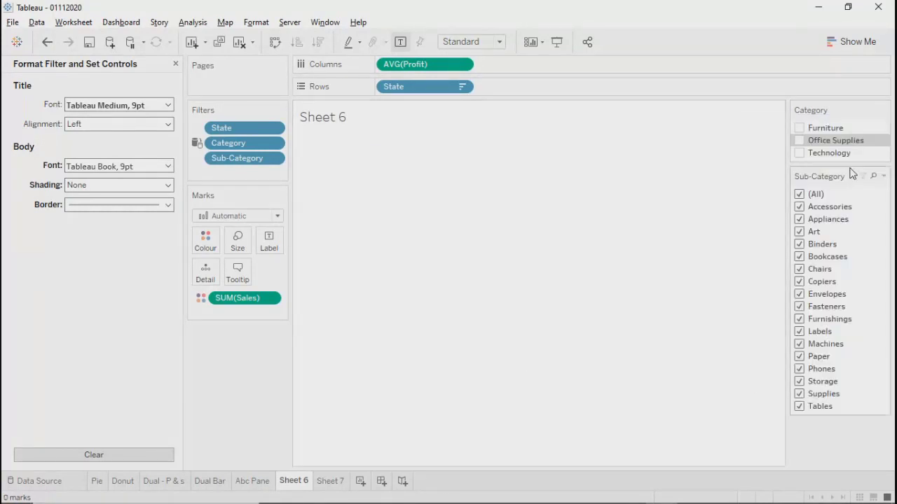
pyautogui.click(800, 129)
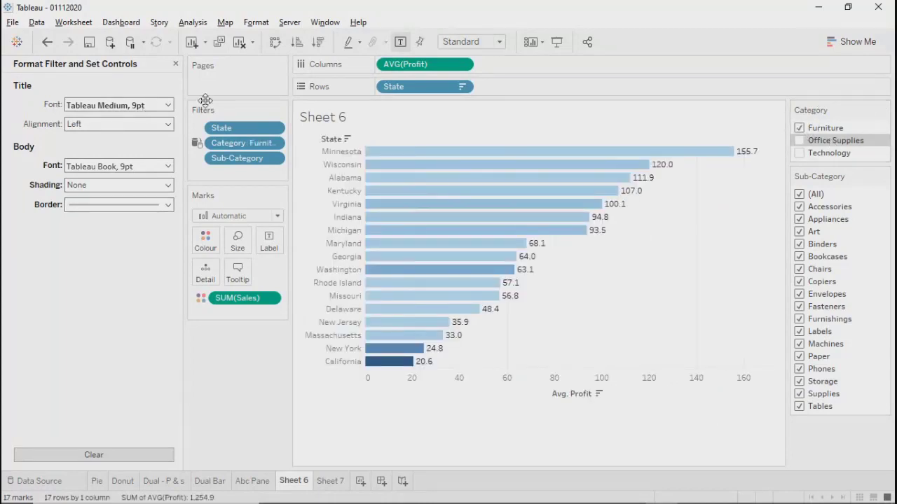
# Show the State filter beside the chart, look over its value list and options, and hide its card again.
pyautogui.click(274, 128)
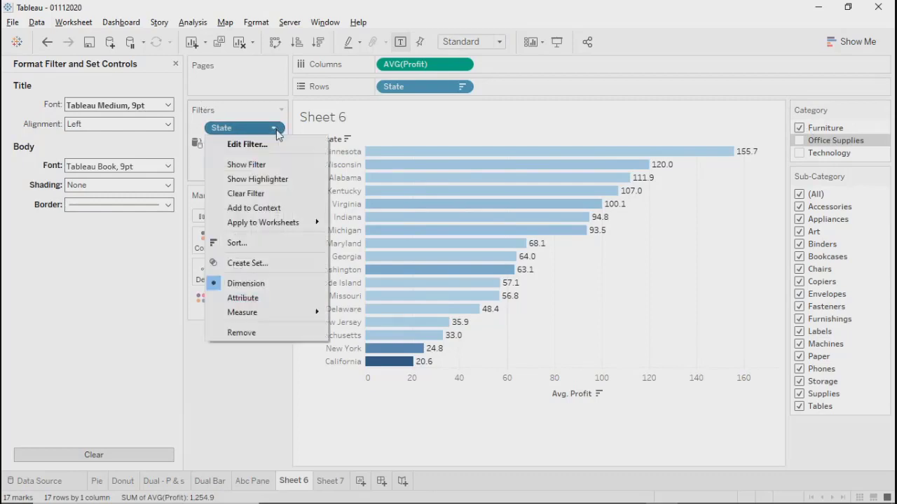
pyautogui.click(248, 164)
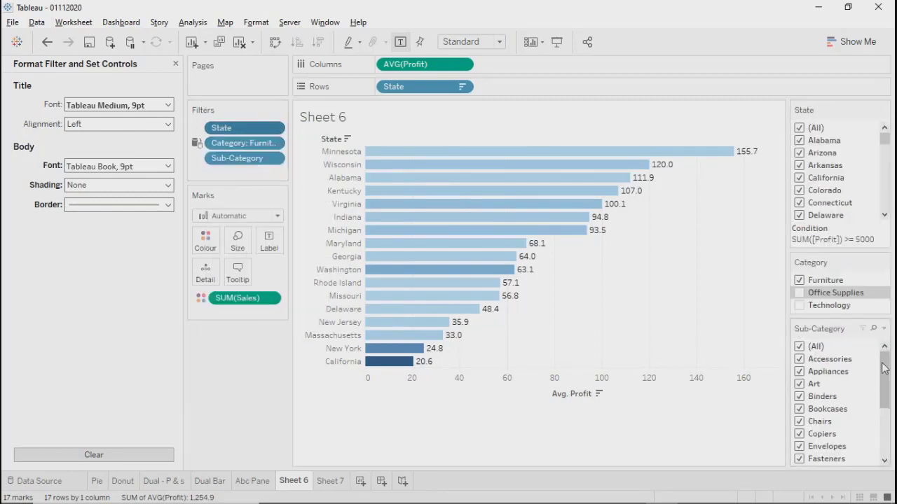
pyautogui.scroll(-3, 884, 442)
pyautogui.scroll(3, 886, 414)
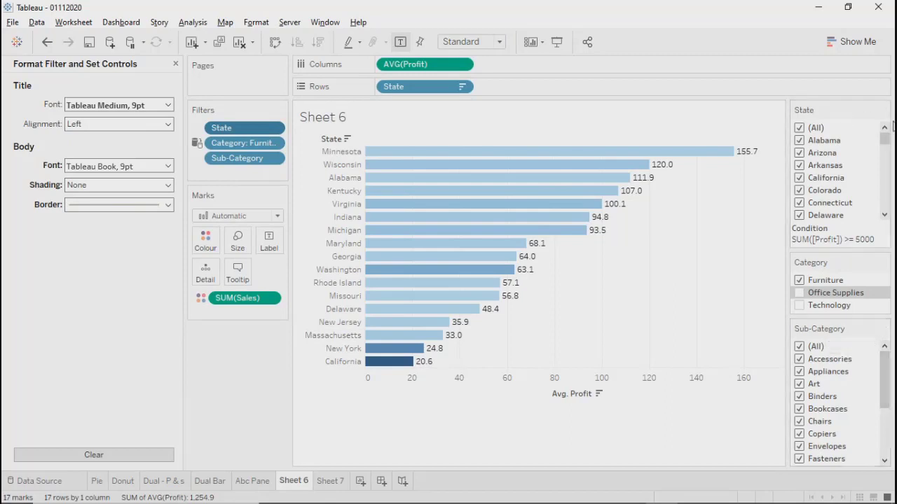
pyautogui.moveTo(886, 139)
pyautogui.mouseDown()
pyautogui.moveTo(886, 205)
pyautogui.moveTo(881, 105)
pyautogui.moveTo(886, 206)
pyautogui.moveTo(883, 130)
pyautogui.moveTo(890, 205)
pyautogui.moveTo(885, 137)
pyautogui.mouseUp()
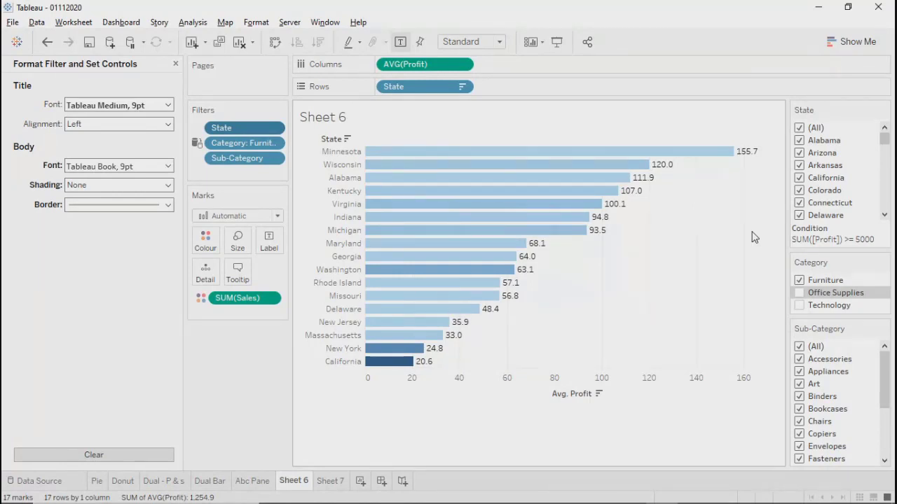
pyautogui.click(884, 109)
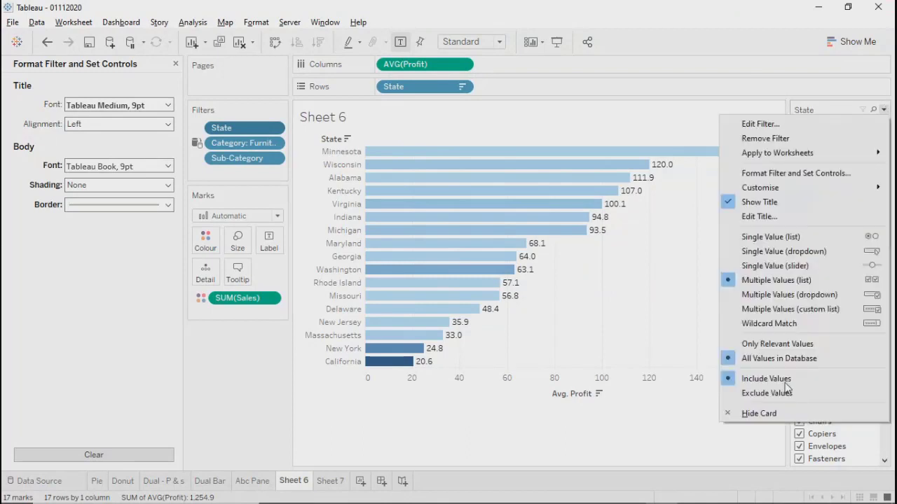
pyautogui.click(757, 414)
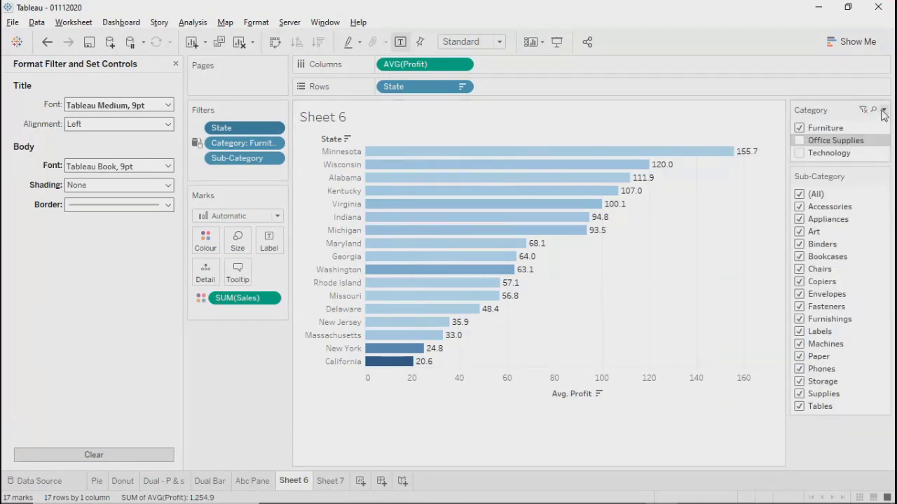
# Display the Category filter as Single Value (dropdown), look over its values and choose Technology.
pyautogui.click(884, 110)
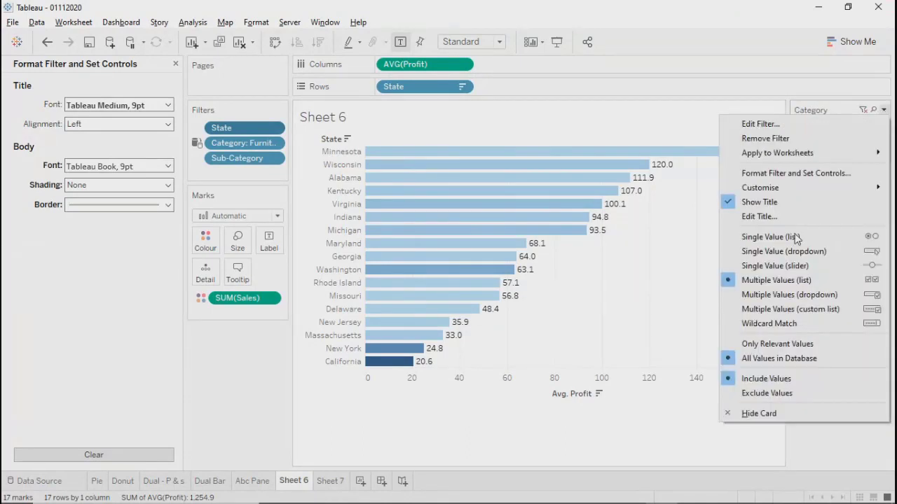
pyautogui.click(782, 252)
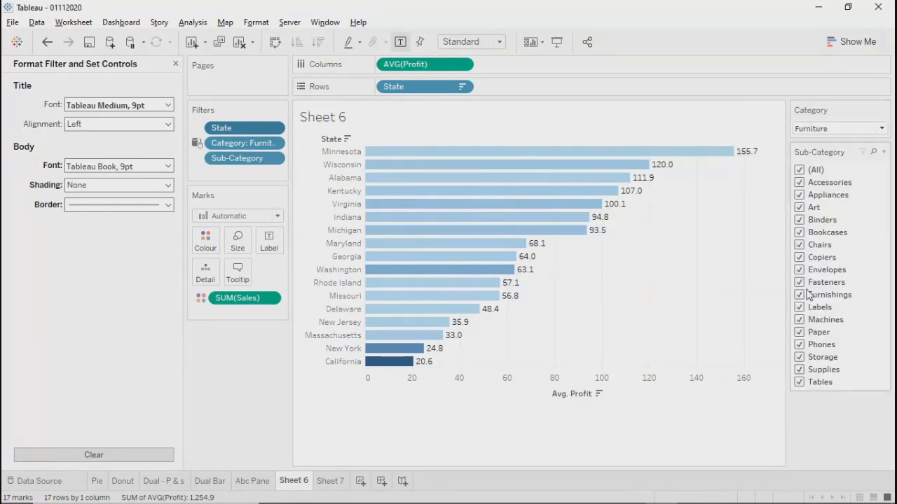
pyautogui.click(881, 129)
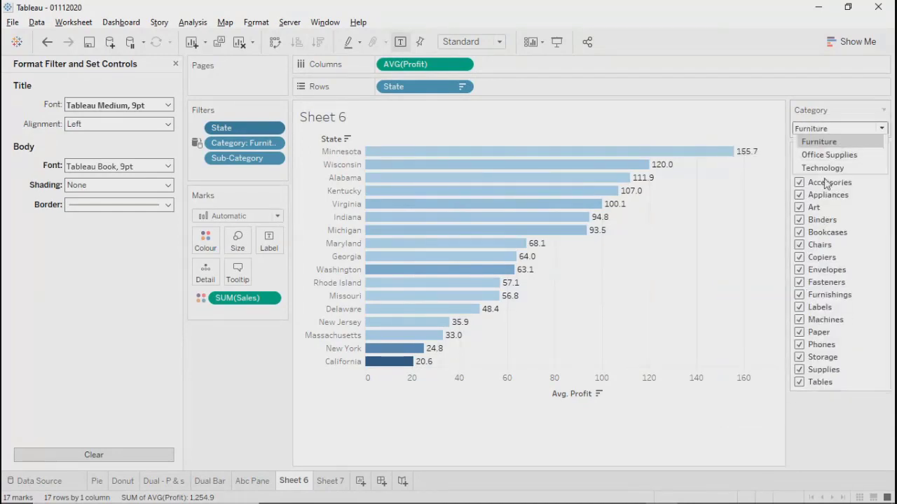
pyautogui.click(855, 119)
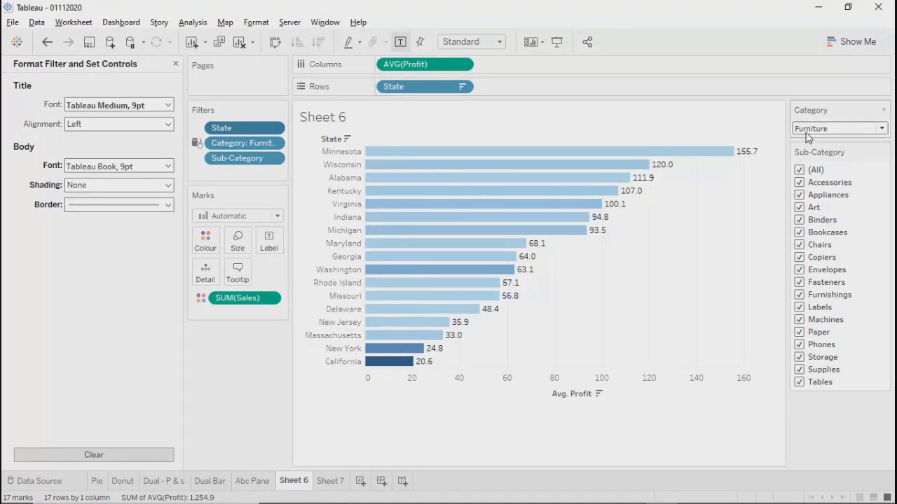
pyautogui.click(858, 128)
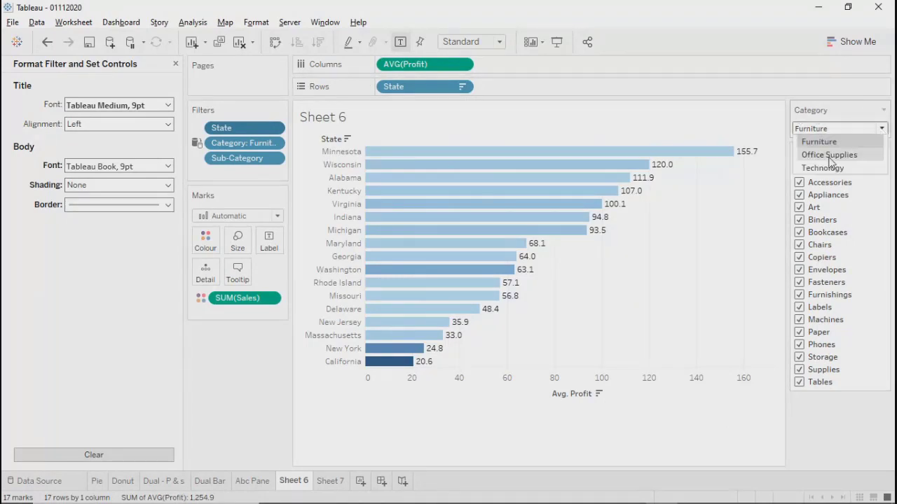
pyautogui.click(881, 129)
pyautogui.click(821, 168)
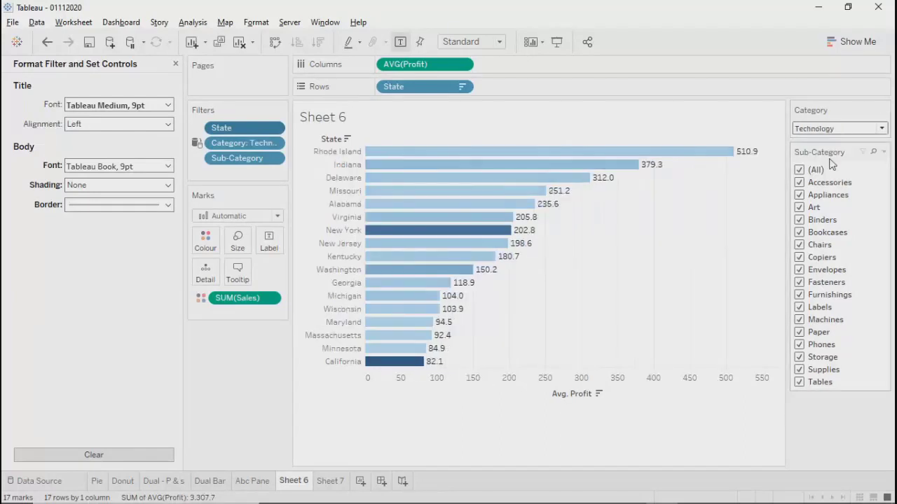
# Change the Category filter's single value to Office Supplies, Furniture, Office Supplies again and finally back to Technology.
pyautogui.click(881, 129)
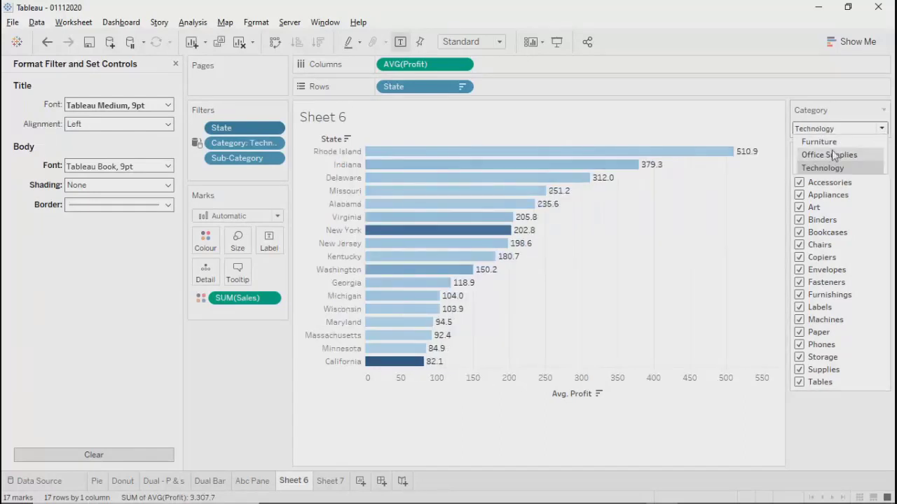
pyautogui.click(834, 152)
pyautogui.click(880, 130)
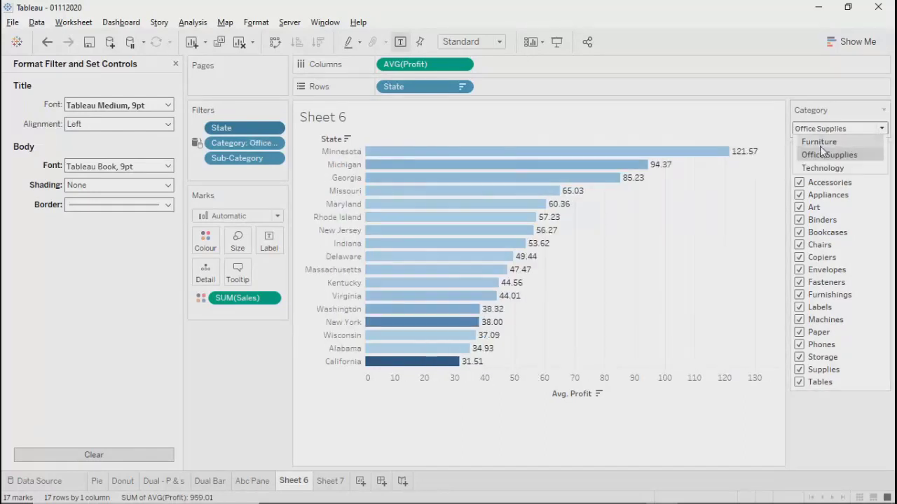
pyautogui.click(879, 138)
pyautogui.click(881, 130)
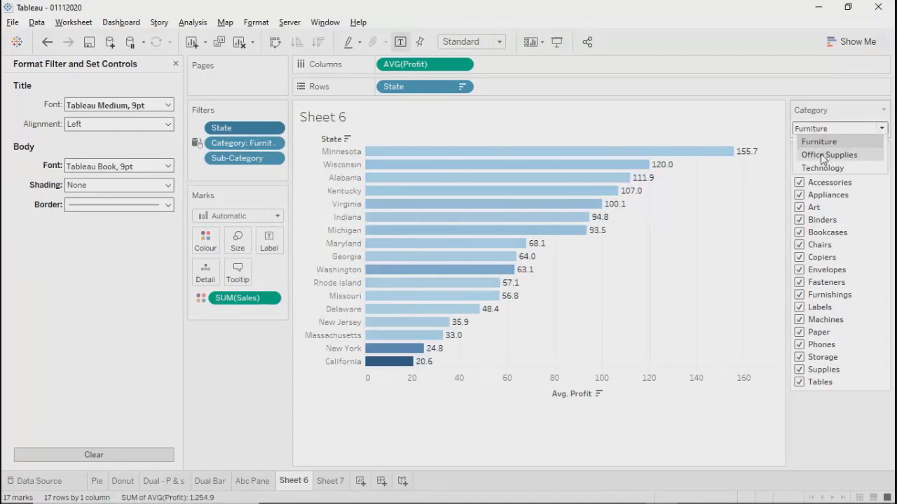
pyautogui.click(823, 156)
pyautogui.click(881, 132)
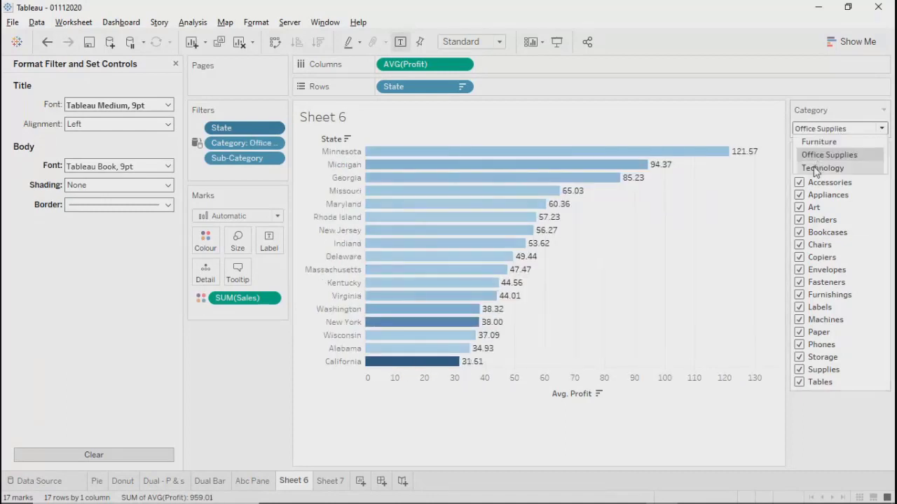
pyautogui.click(816, 169)
# Display the Category filter as Multiple Values (dropdown) and include Office Supplies and Furniture alongside Technology.
pyautogui.click(884, 111)
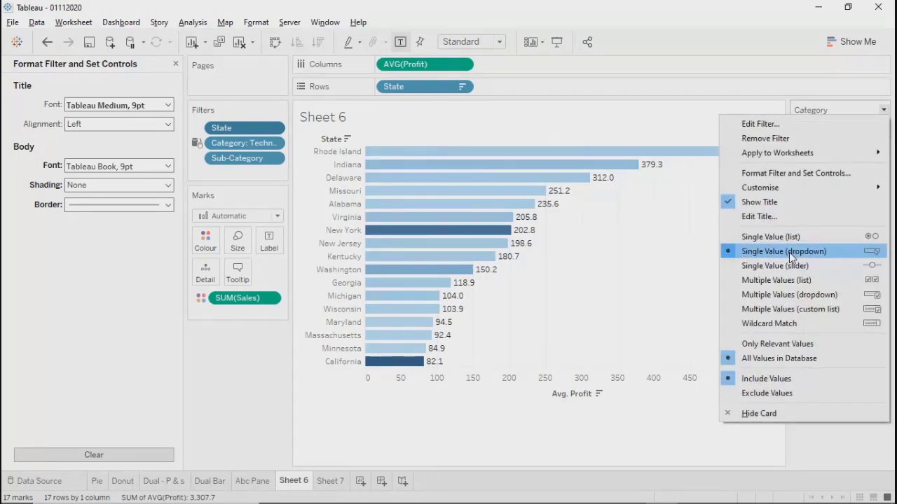
pyautogui.click(769, 295)
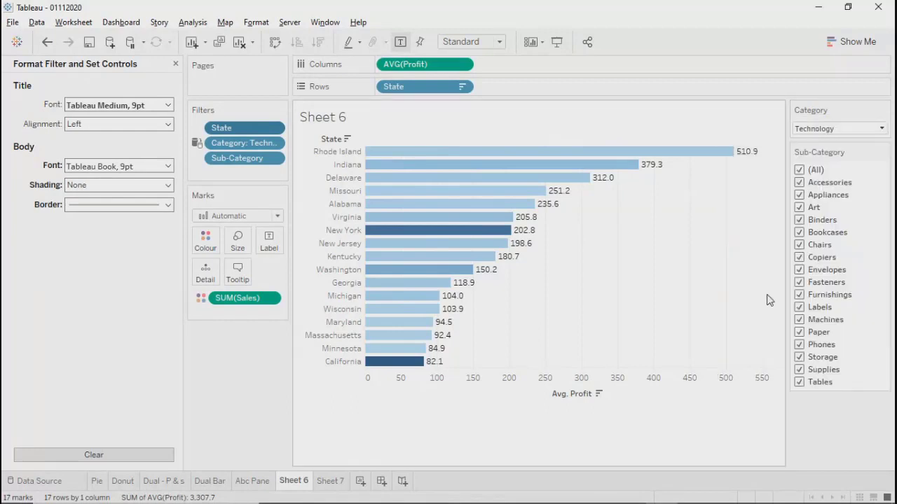
pyautogui.click(883, 129)
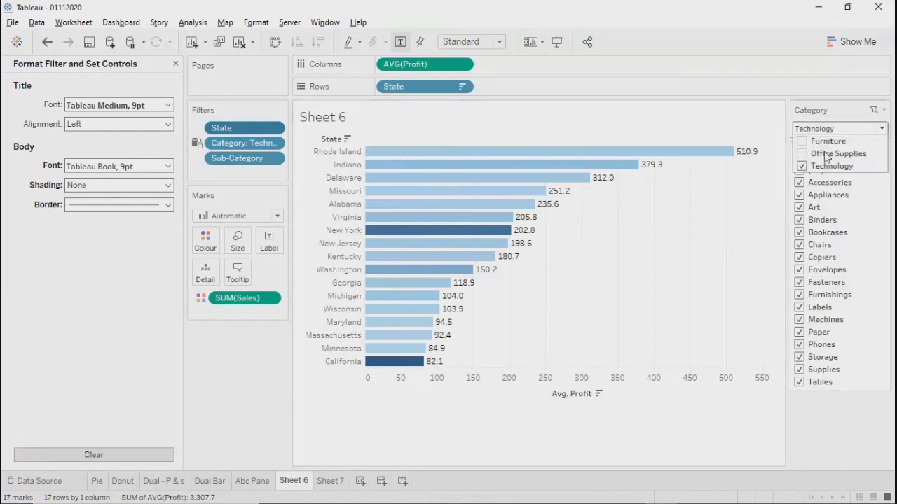
pyautogui.click(802, 154)
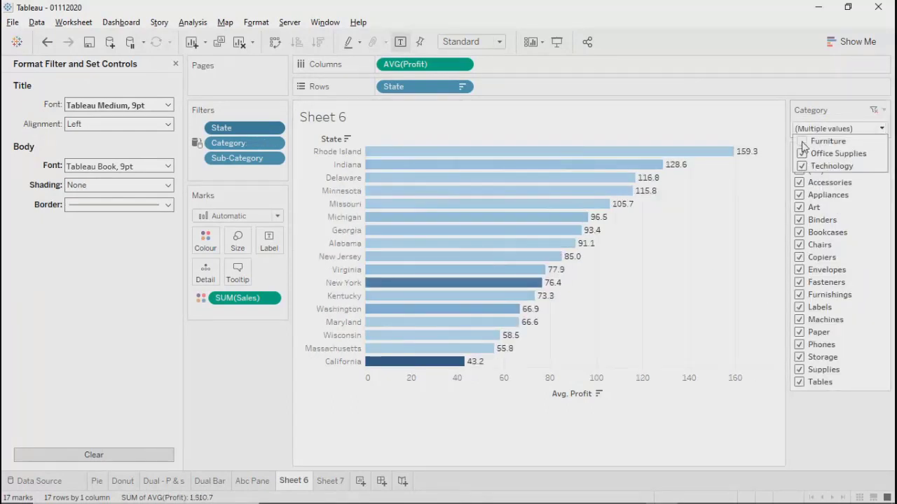
pyautogui.click(800, 110)
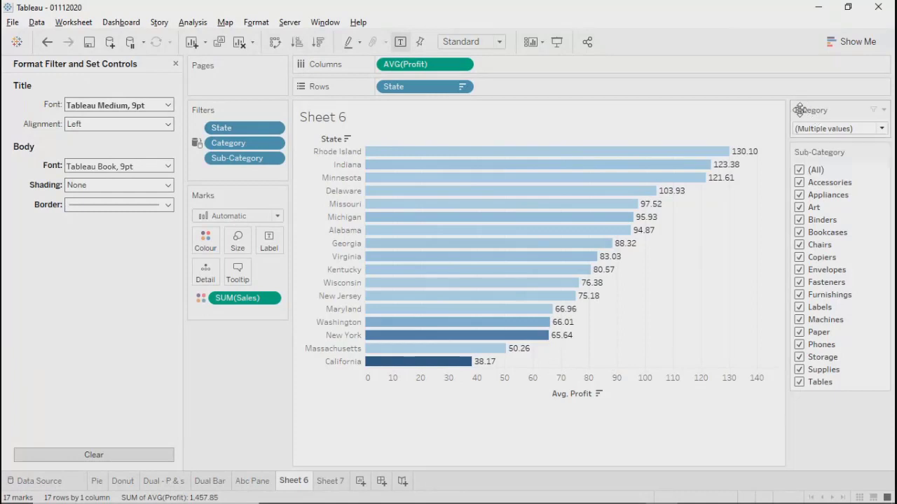
pyautogui.click(862, 130)
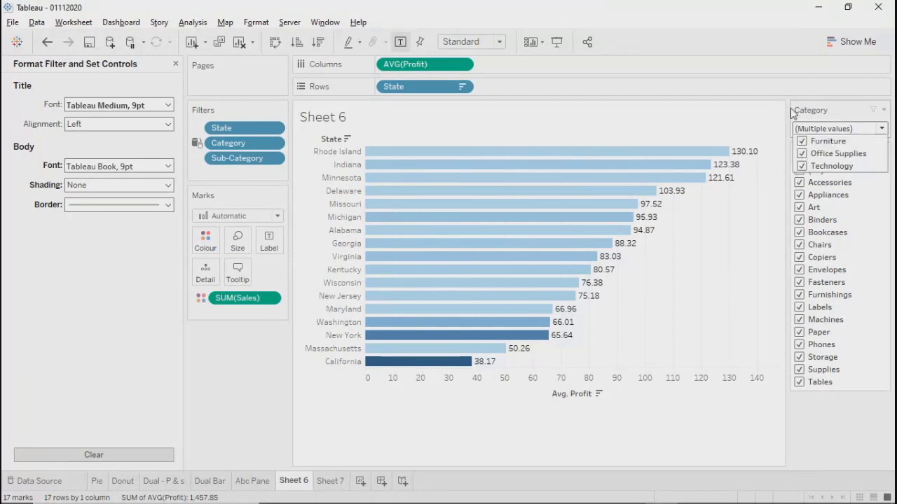
pyautogui.click(860, 129)
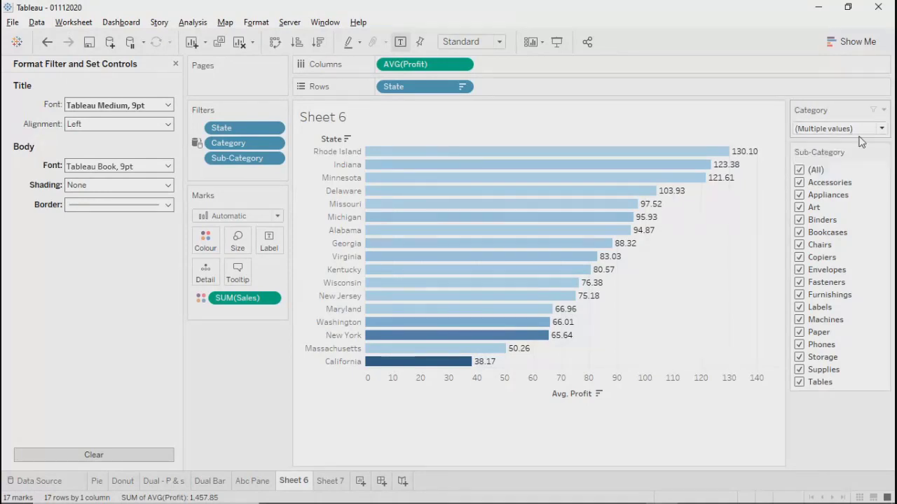
# Display the Category filter as Single Value (list) and switch between Office Supplies, Technology and Furniture, ending on Furniture.
pyautogui.click(884, 110)
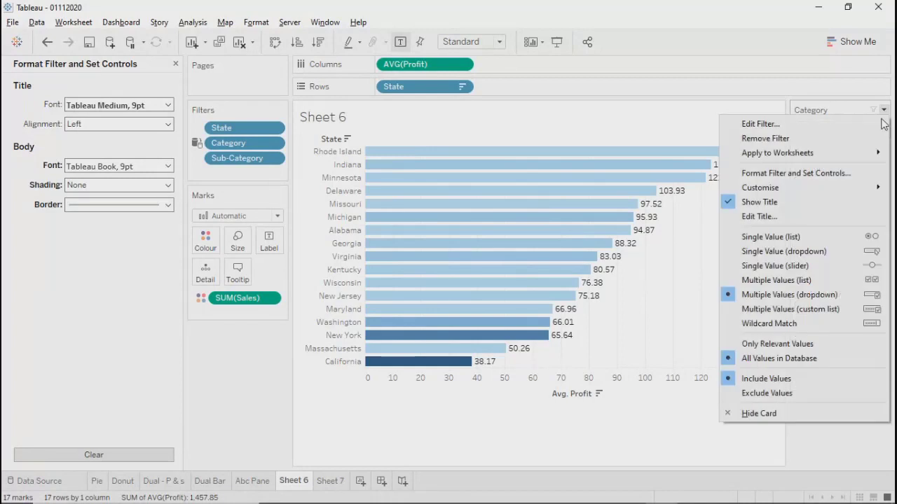
pyautogui.click(758, 238)
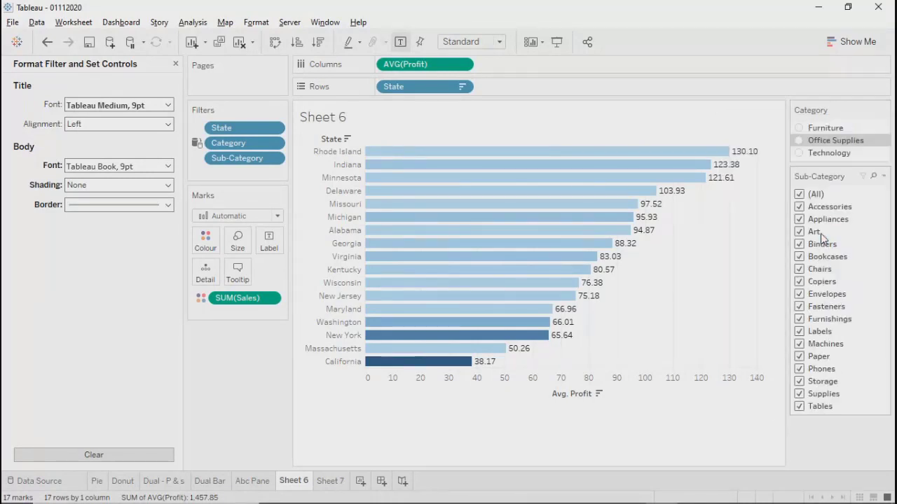
pyautogui.click(799, 141)
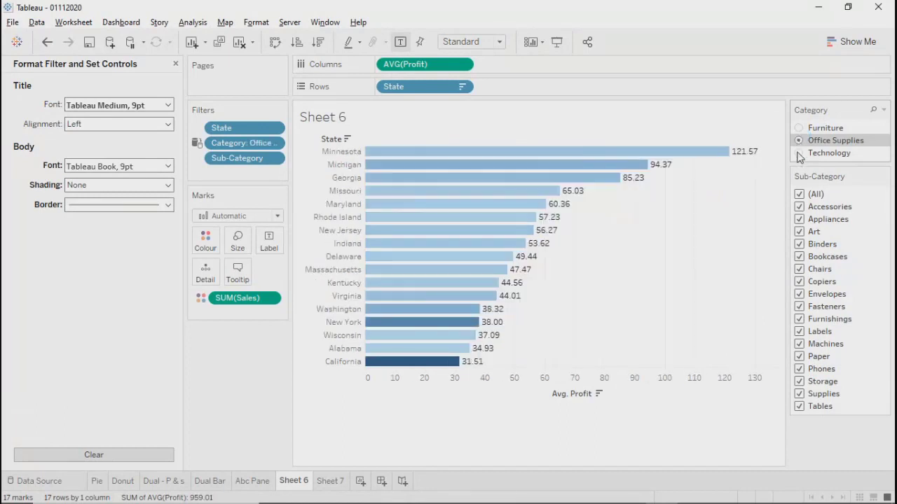
pyautogui.click(799, 152)
pyautogui.click(799, 140)
pyautogui.click(799, 127)
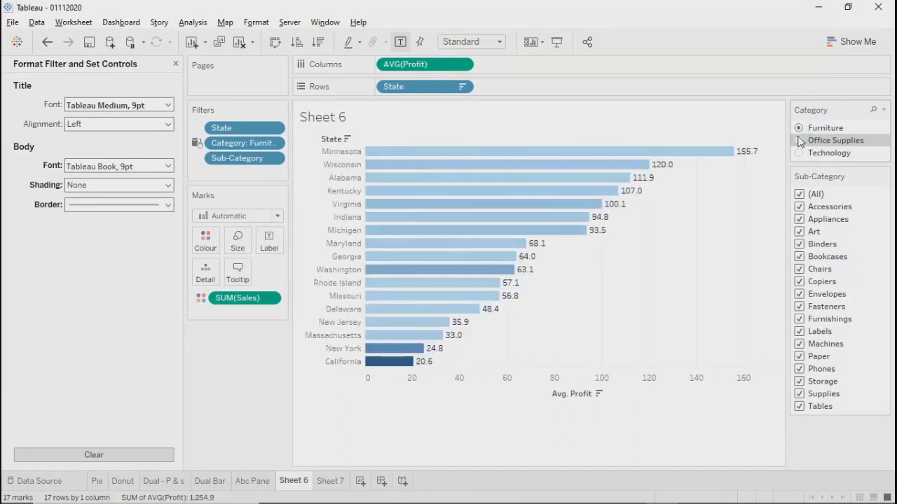
pyautogui.click(799, 140)
pyautogui.click(799, 152)
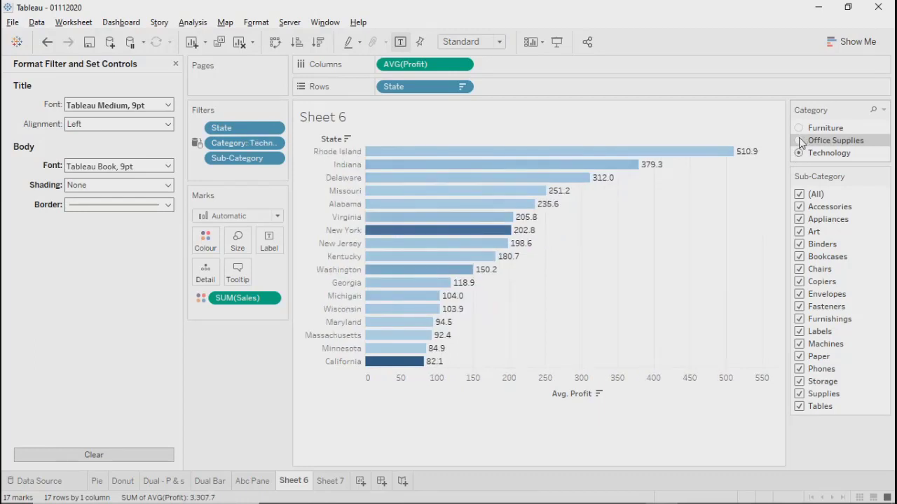
pyautogui.click(798, 127)
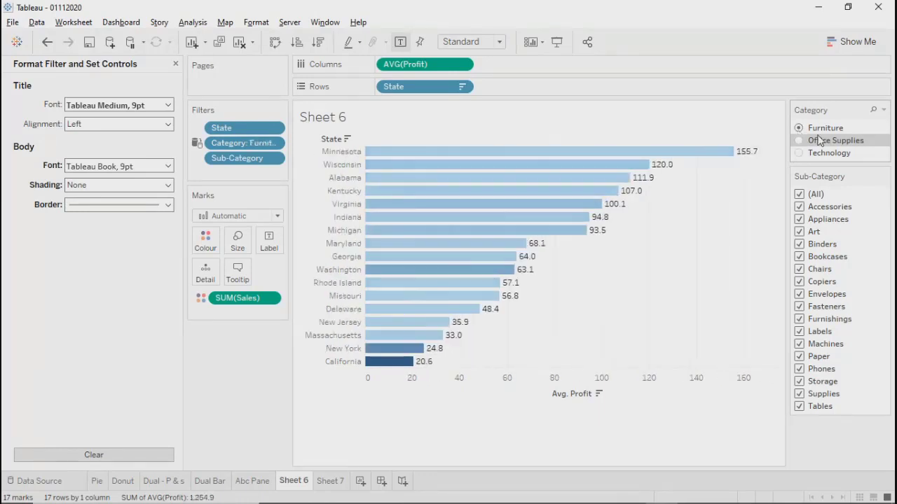
# Display the Category filter as Single Value (slider) and advance it from Furniture to Technology.
pyautogui.click(884, 112)
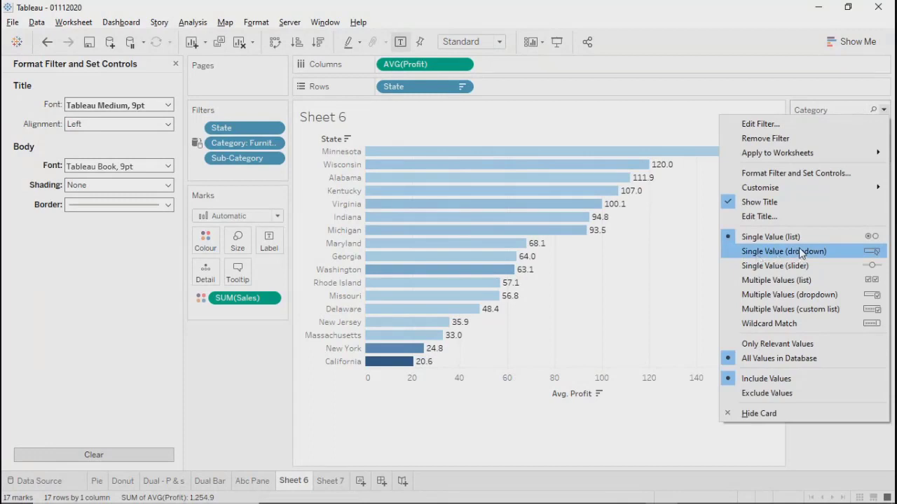
pyautogui.click(768, 265)
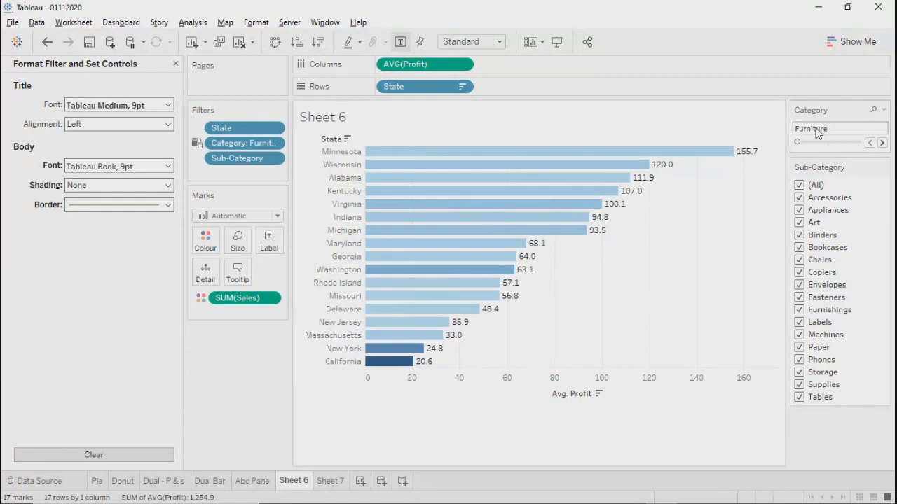
pyautogui.click(882, 142)
pyautogui.click(882, 143)
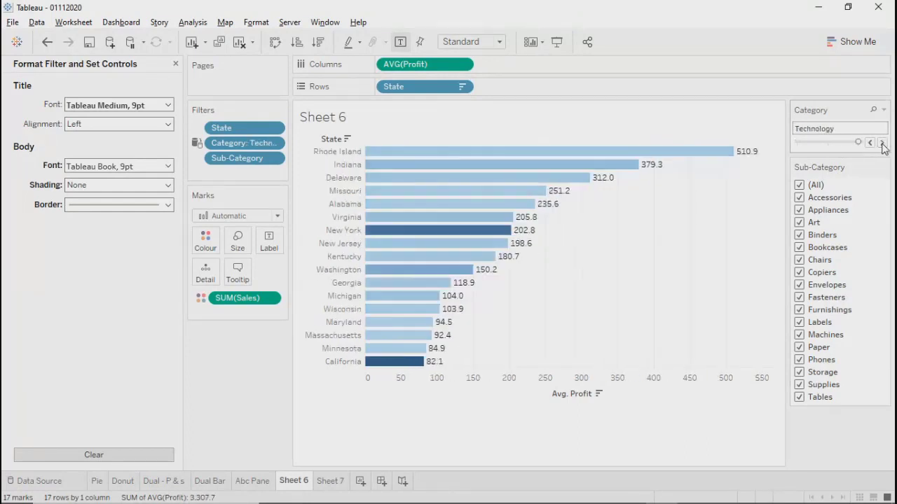
# Step the Category slider back to Furniture and forward to Technology twice, passing through Office Supplies.
pyautogui.click(870, 143)
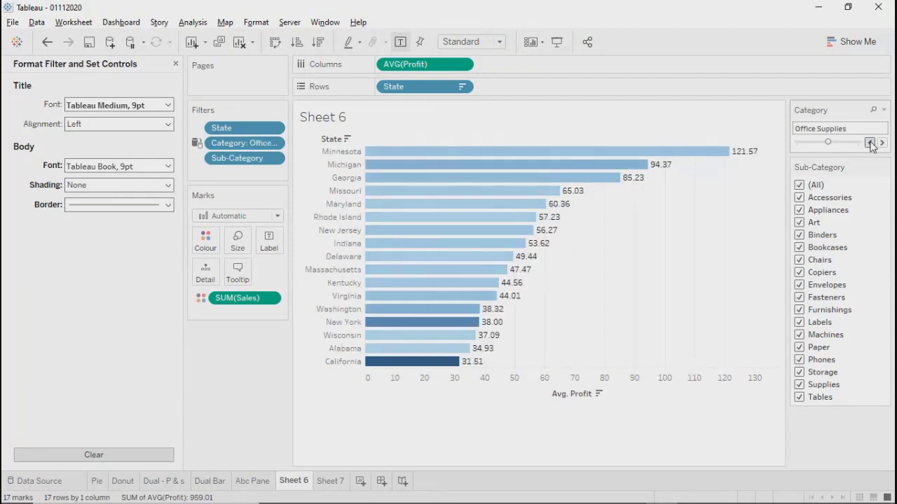
pyautogui.click(869, 142)
pyautogui.click(882, 143)
pyautogui.click(882, 143)
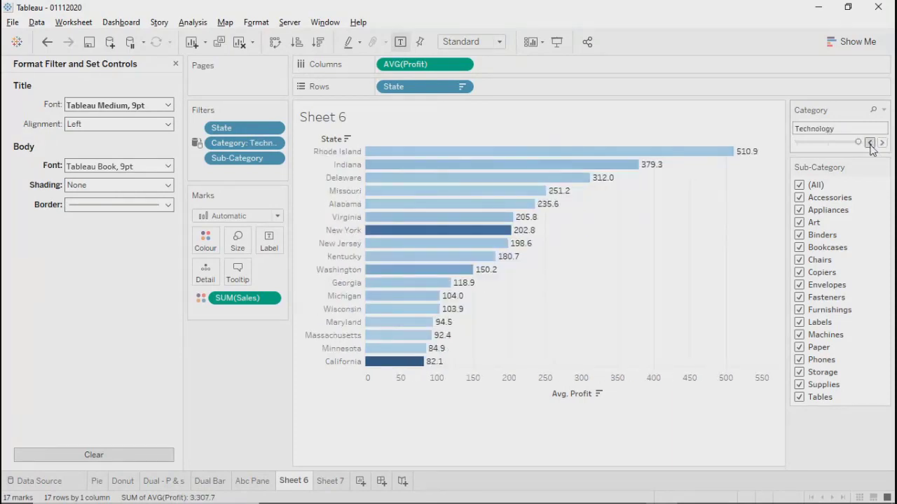
pyautogui.click(869, 143)
pyautogui.click(869, 143)
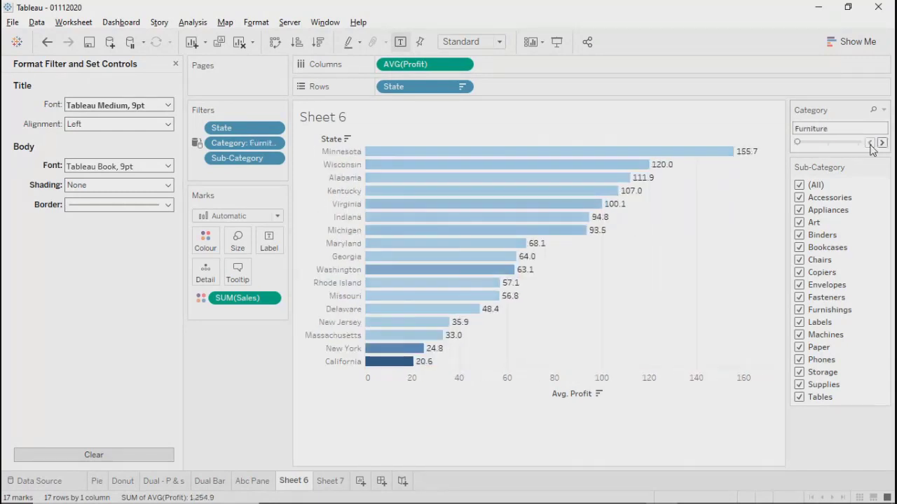
pyautogui.click(882, 143)
pyautogui.click(881, 142)
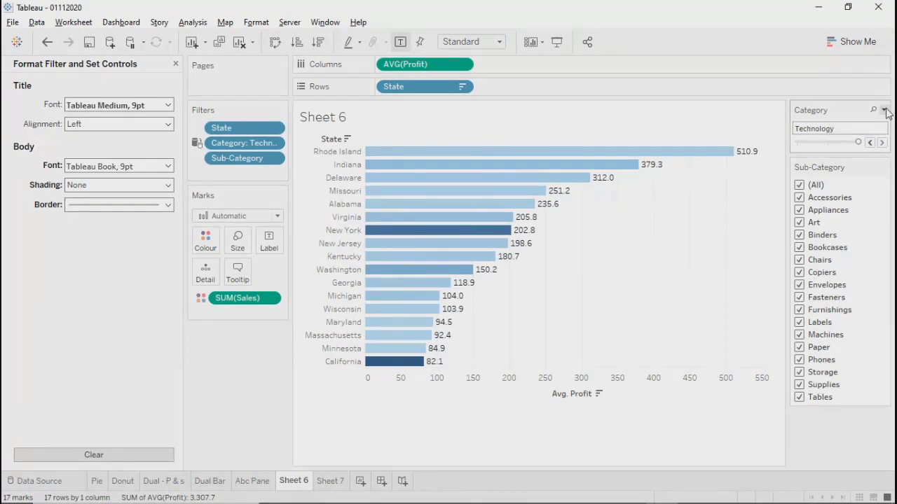
# Display the Category filter as Multiple Values (custom list), search it for "fur" and add Furniture to the included values.
pyautogui.click(883, 111)
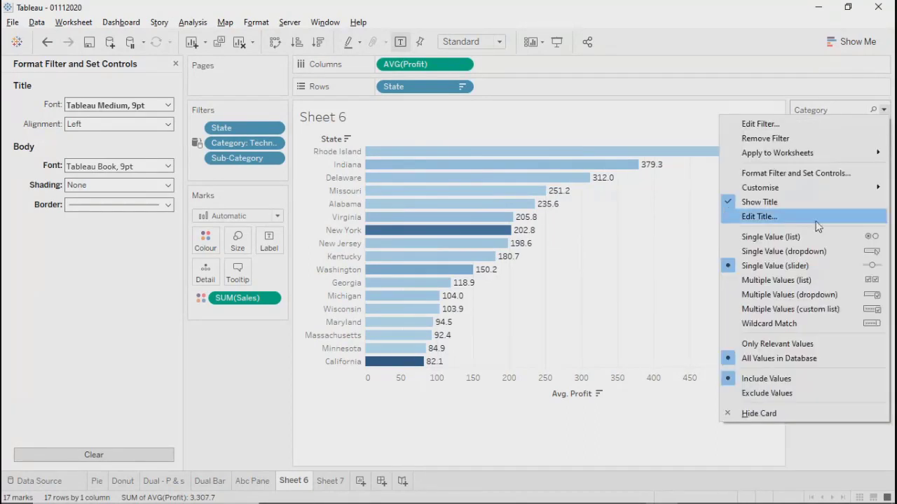
pyautogui.click(768, 313)
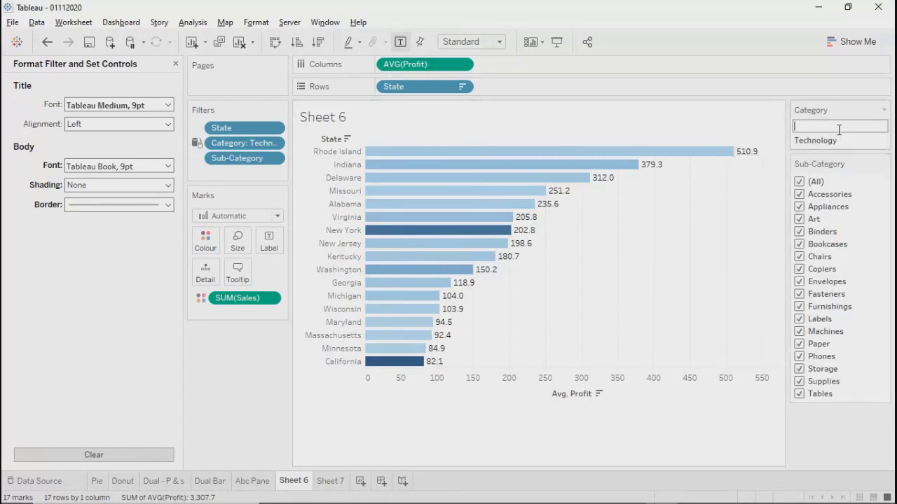
pyautogui.click(838, 129)
pyautogui.write('fur')
pyautogui.click(803, 138)
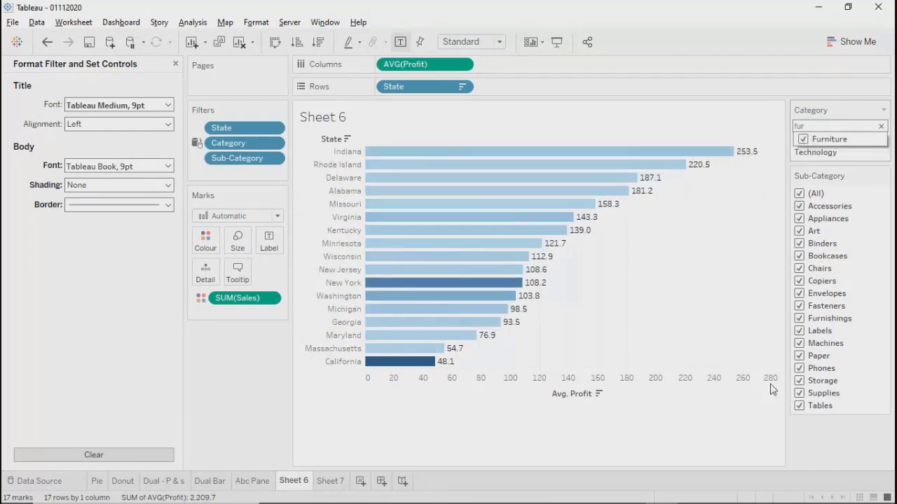
# Select the Furniture and Technology entries in the Category filter's custom list in turn.
pyautogui.click(822, 151)
pyautogui.click(821, 142)
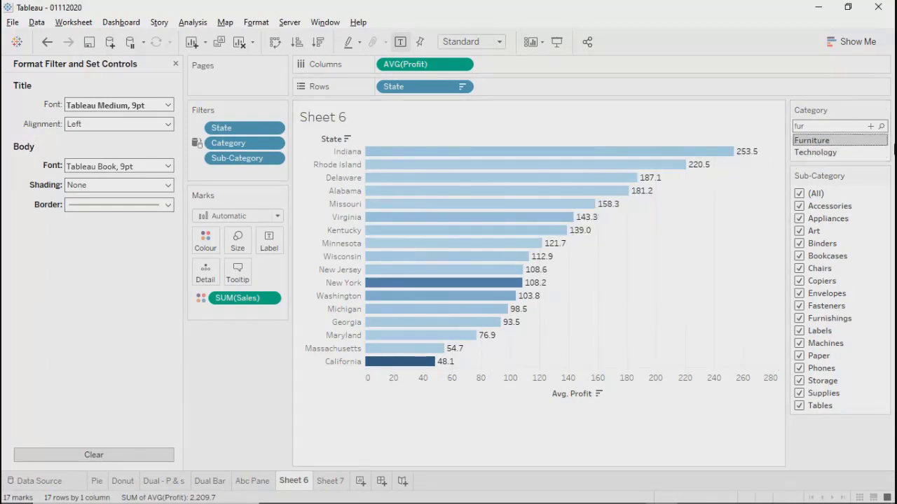
pyautogui.click(820, 151)
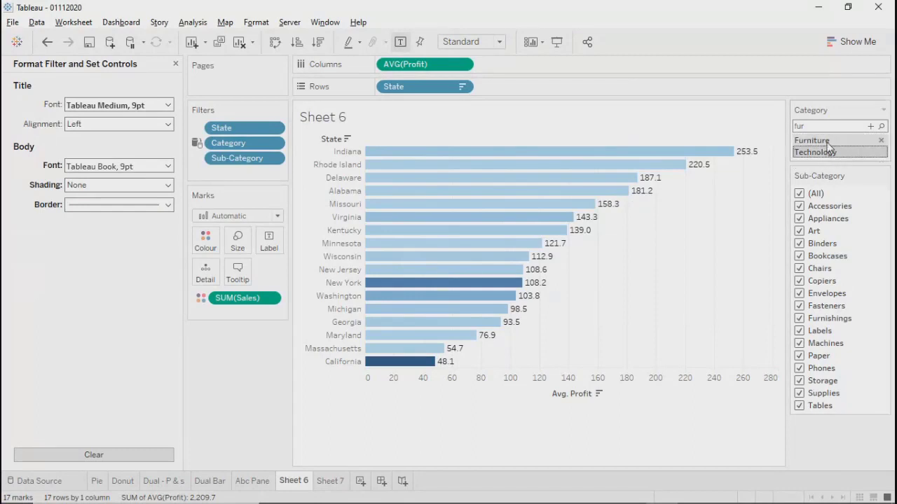
# Select entries in the Category filter's custom list, then remove Technology and Furniture from it.
pyautogui.click(827, 143)
pyautogui.click(825, 152)
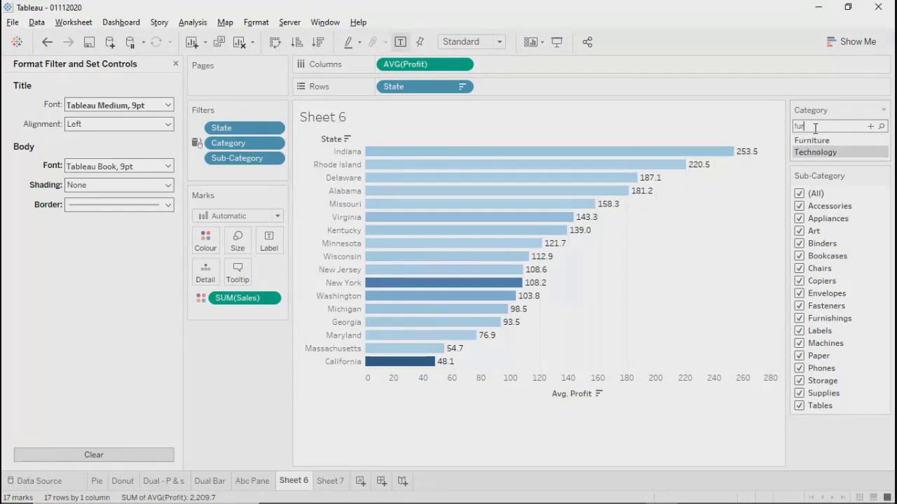
pyautogui.click(814, 140)
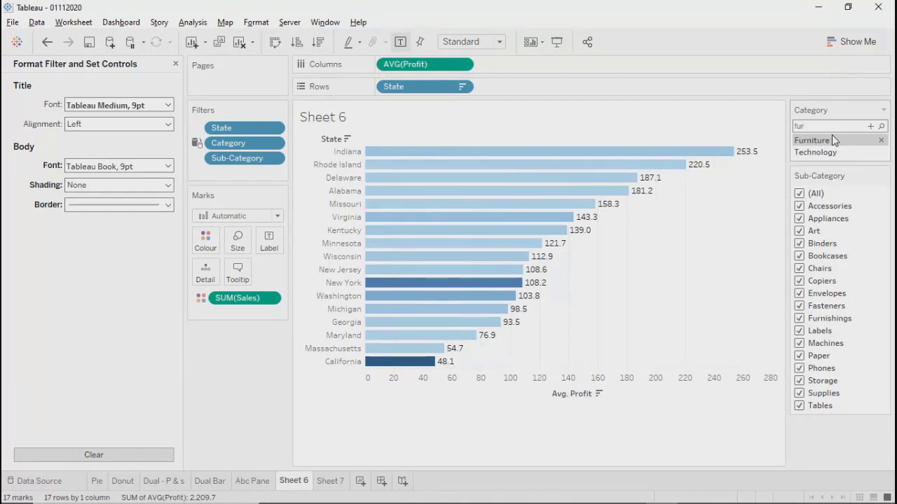
pyautogui.click(881, 152)
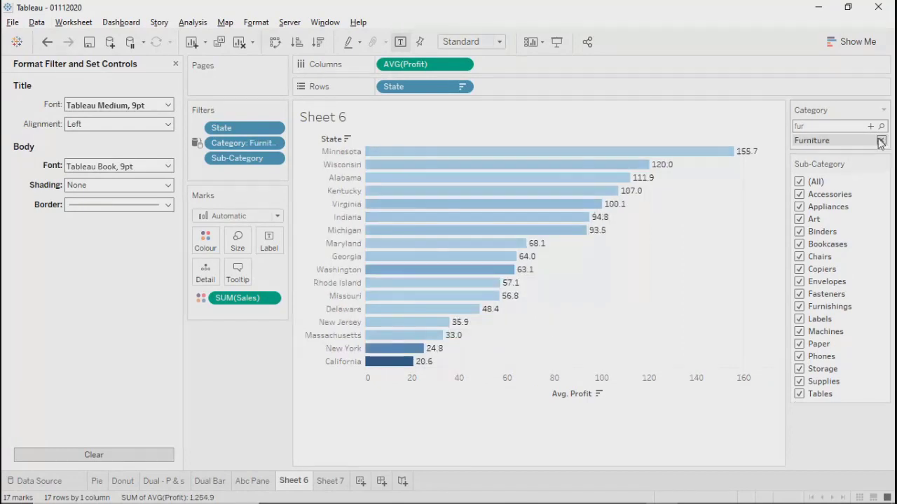
pyautogui.click(881, 139)
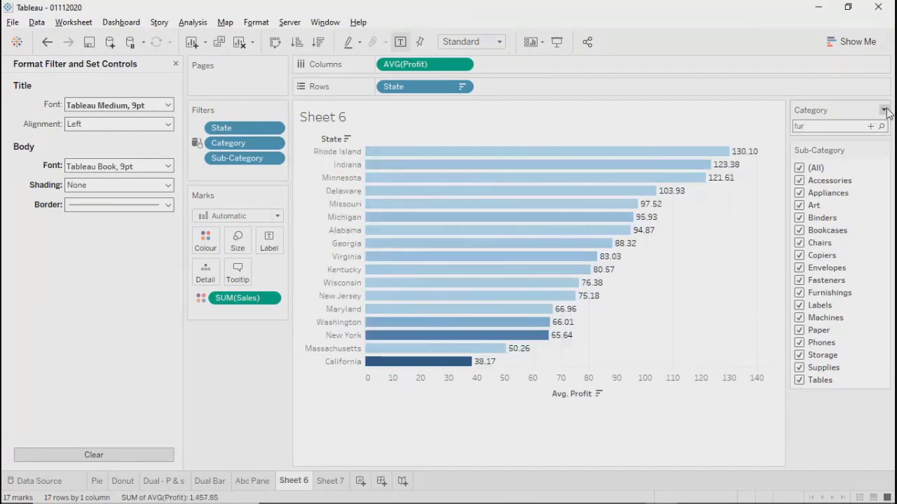
# Display the Category filter as Wildcard Match and match it against "fur".
pyautogui.click(884, 110)
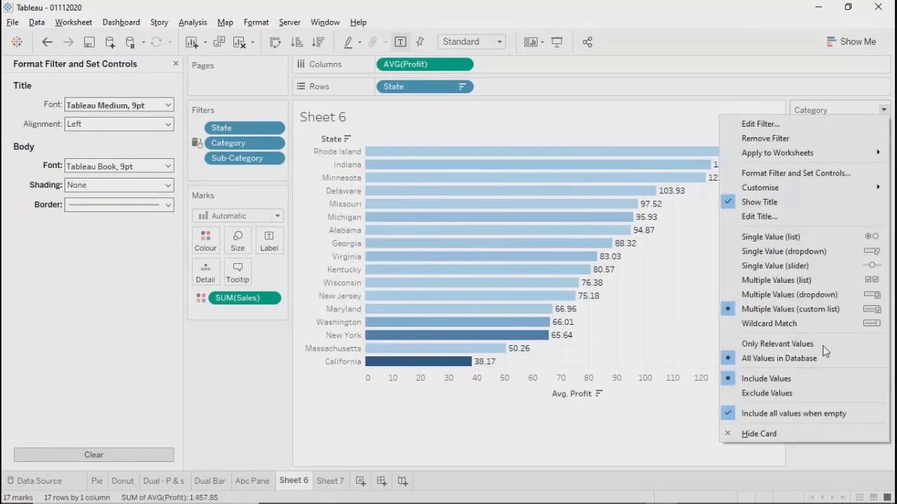
pyautogui.click(767, 325)
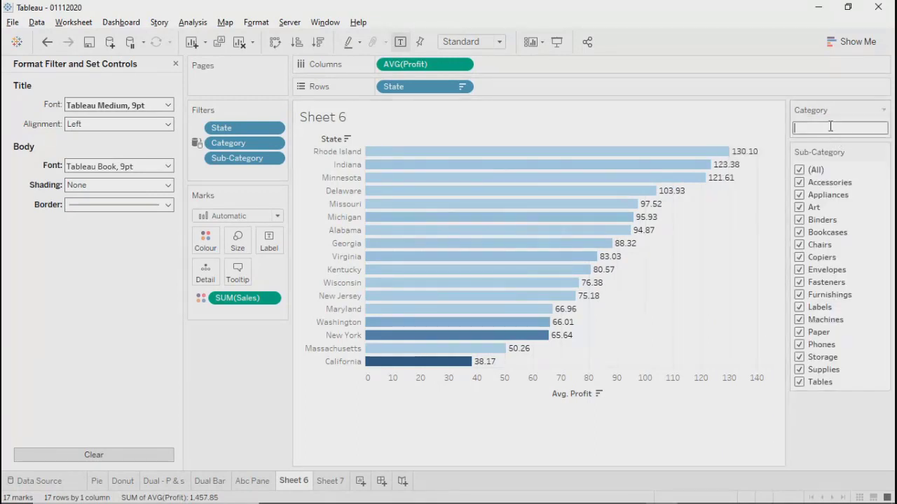
pyautogui.write('fur')
pyautogui.press('Return')
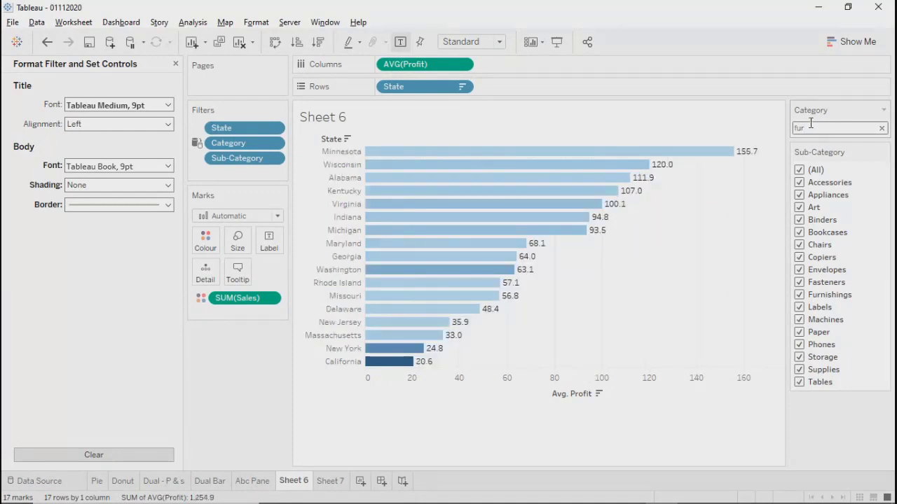
# Replace the Category filter's wildcard text with "t", keeping the Wildcard Match display.
pyautogui.doubleClick(809, 129)
pyautogui.press('BackSpace')
pyautogui.write('f')
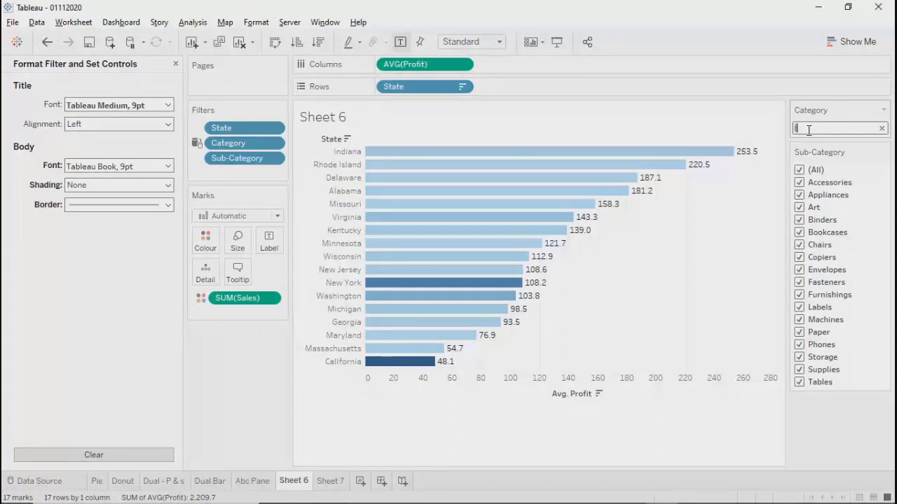
pyautogui.click(883, 110)
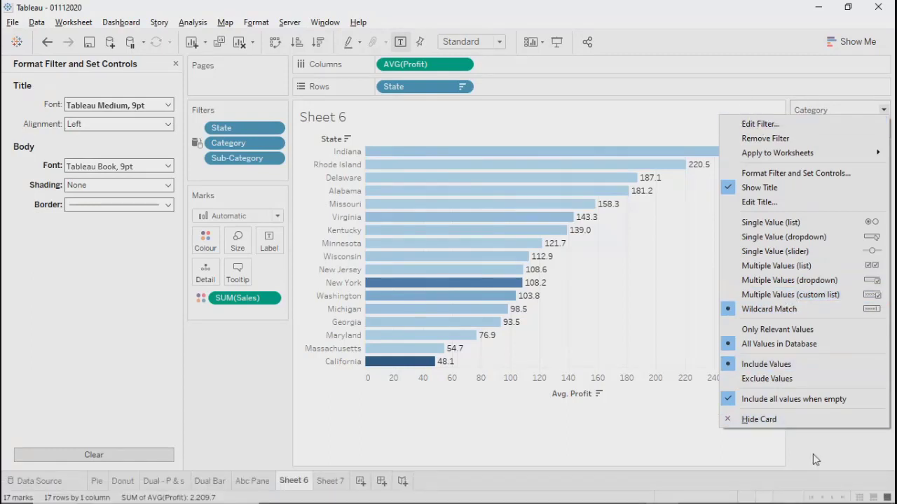
pyautogui.click(770, 309)
pyautogui.write('t')
pyautogui.press('Return')
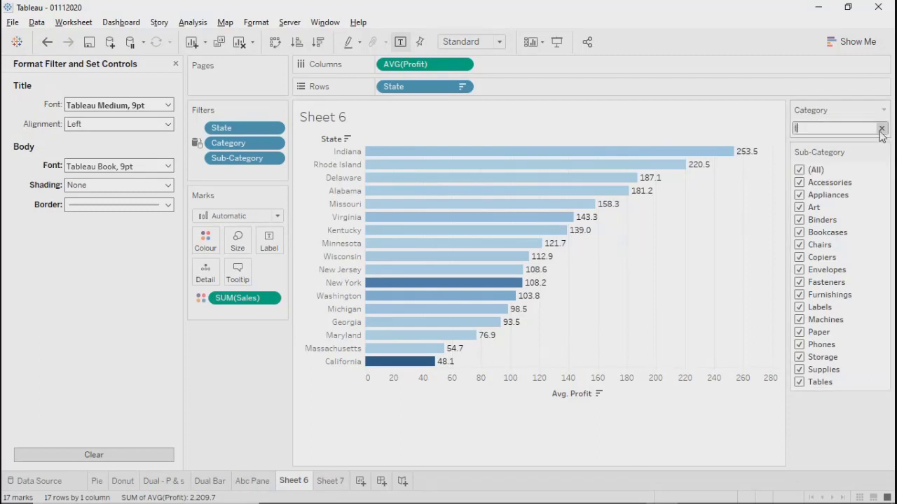
# Display the Category filter as Single Value (list) and choose Furniture, Office Supplies and Technology in turn.
pyautogui.click(883, 110)
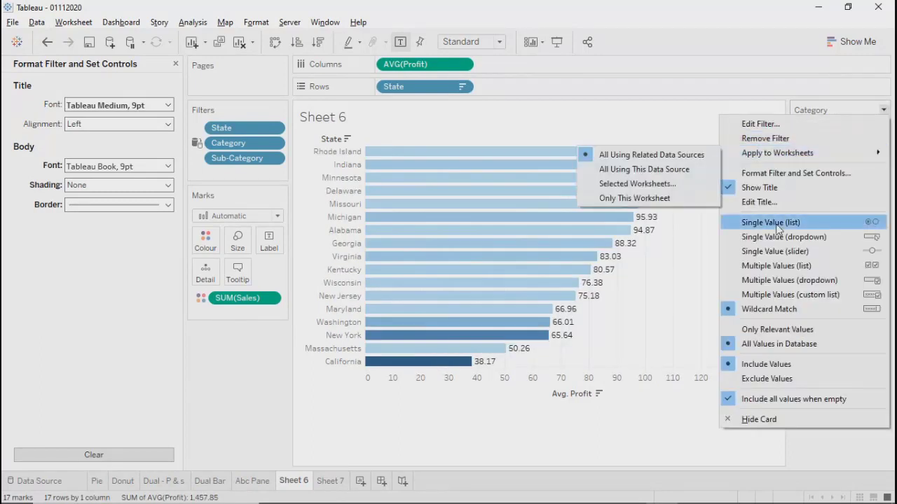
pyautogui.click(784, 222)
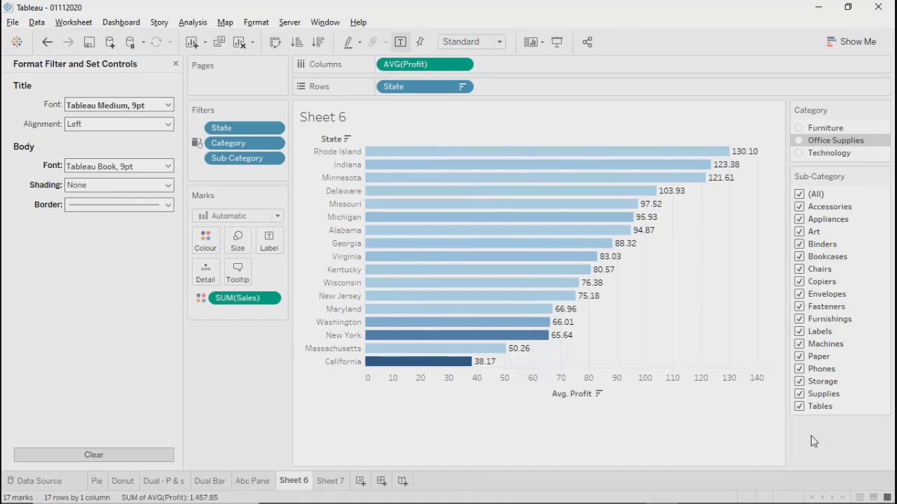
pyautogui.click(799, 128)
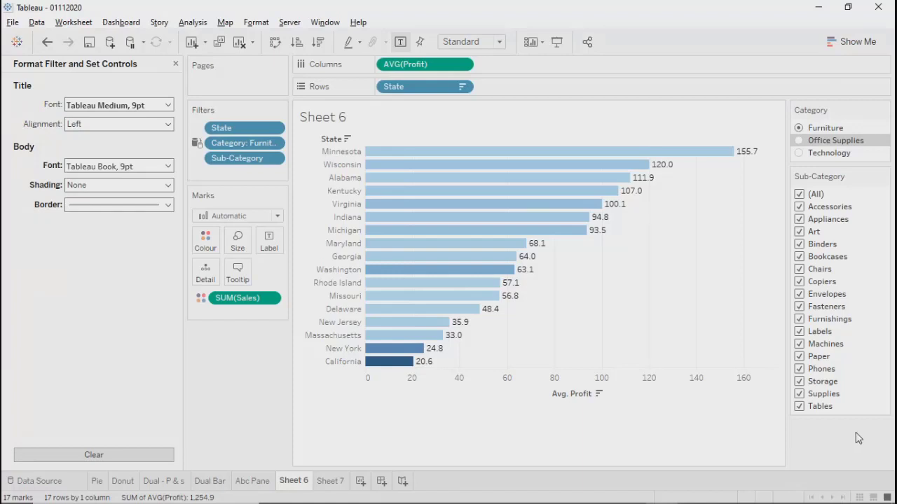
pyautogui.click(799, 140)
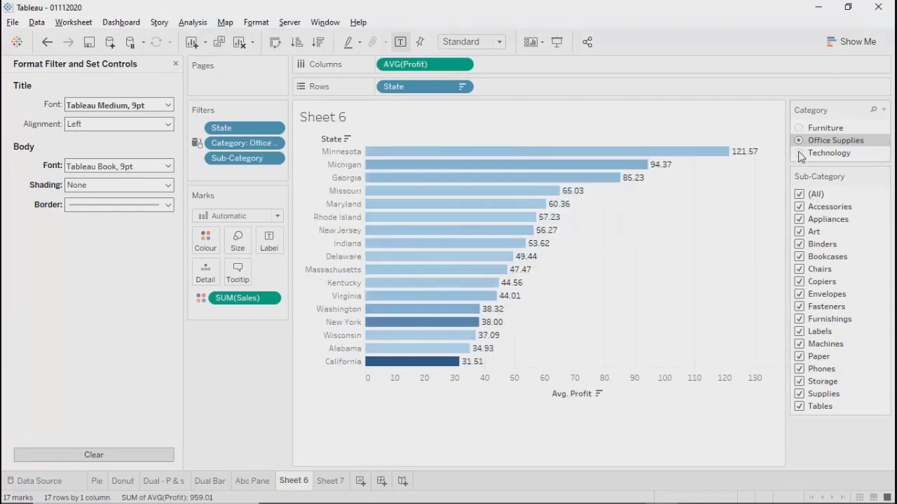
pyautogui.click(799, 154)
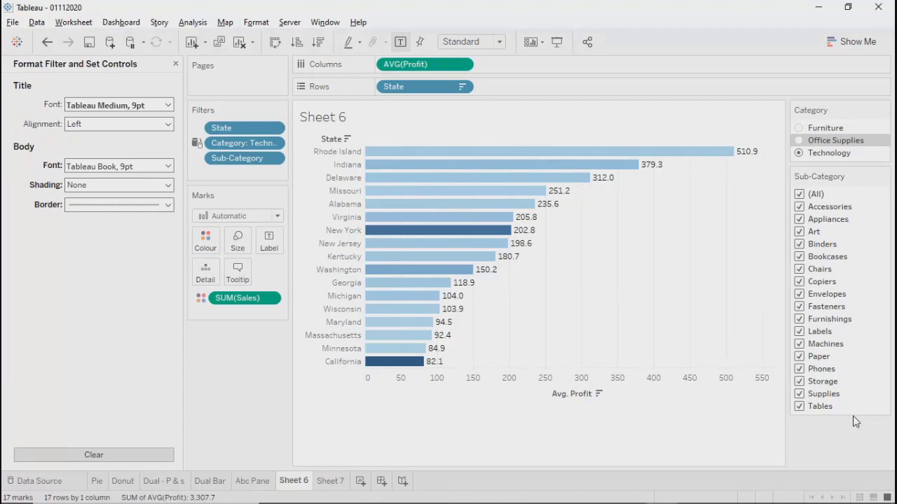
# Keep the Category filter on All Values in Database, and choose Office Supplies and then Furniture.
pyautogui.click(884, 110)
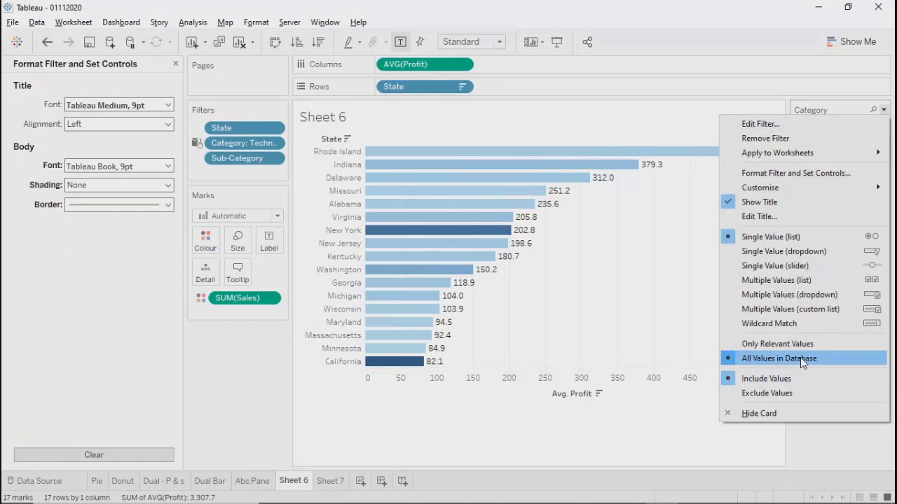
pyautogui.click(800, 358)
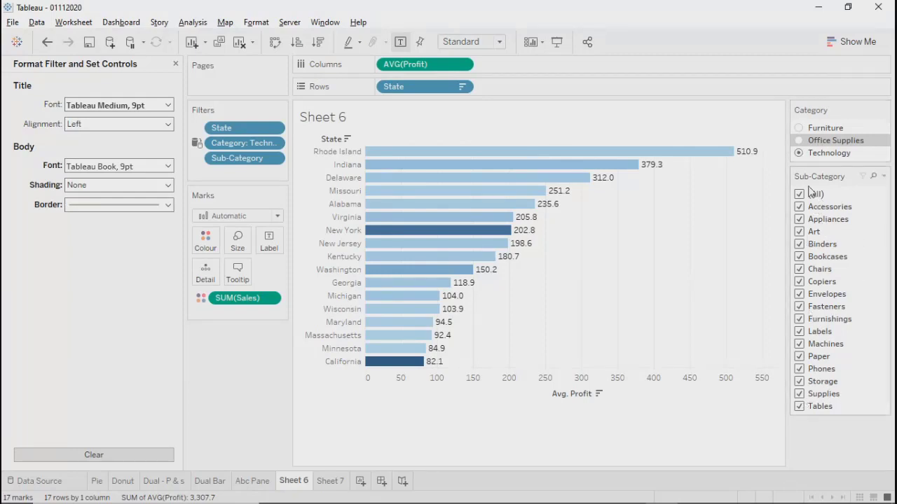
pyautogui.click(799, 141)
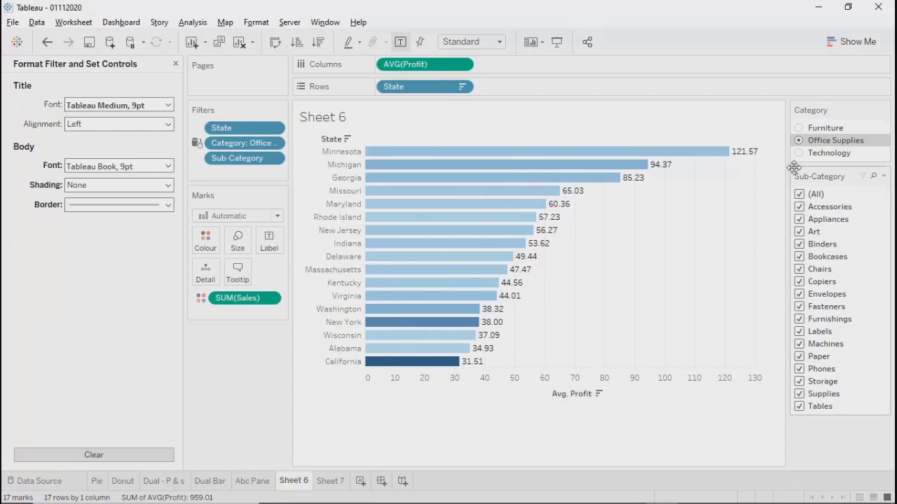
pyautogui.click(799, 128)
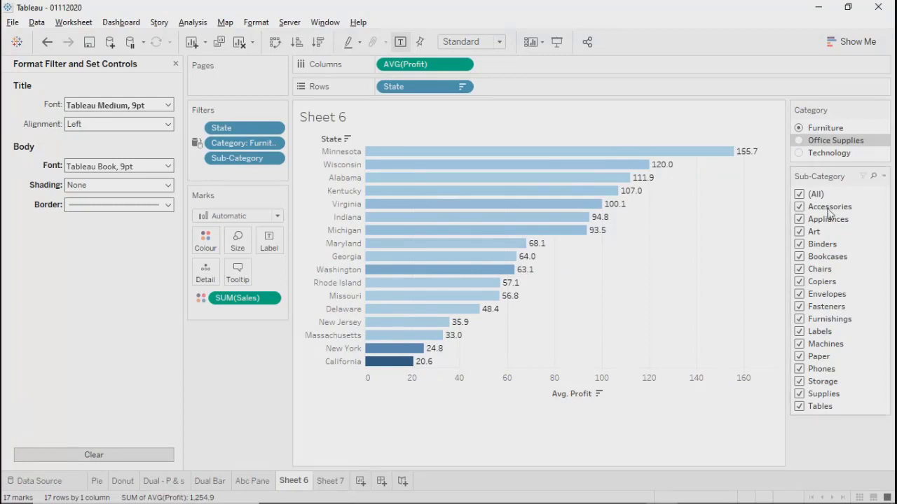
# Restrict the Sub-Category filter to Only Relevant Values and switch Category among Office Supplies, Technology and Furniture, ending on Technology.
pyautogui.click(884, 176)
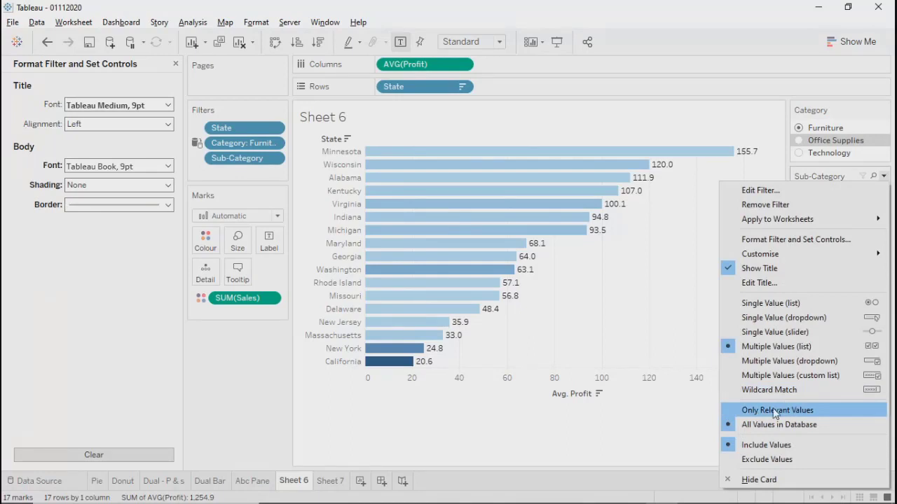
pyautogui.click(775, 412)
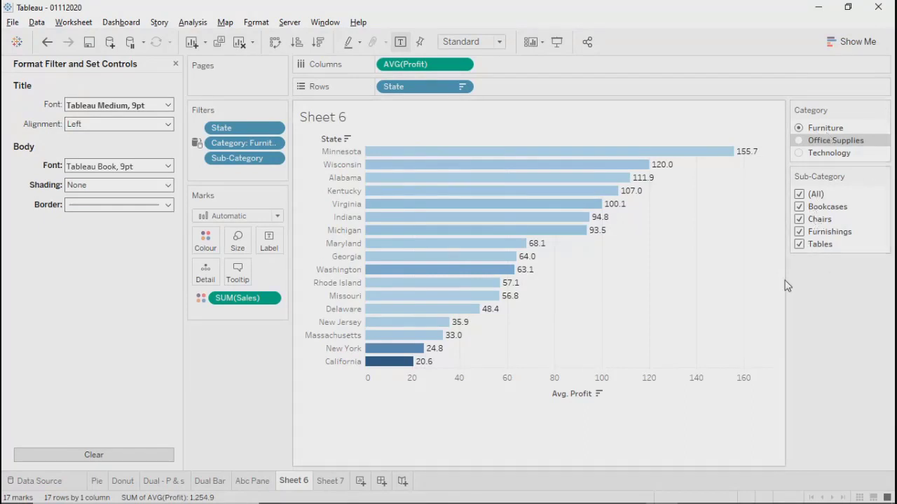
pyautogui.click(799, 141)
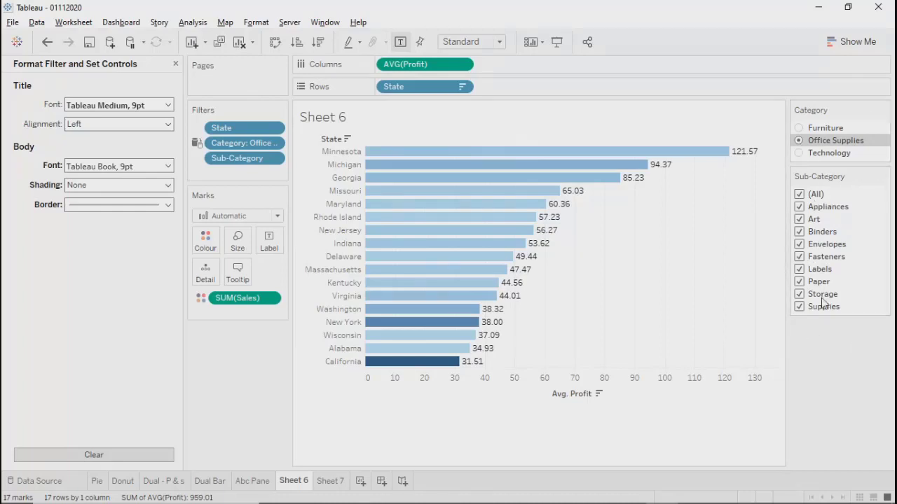
pyautogui.click(799, 154)
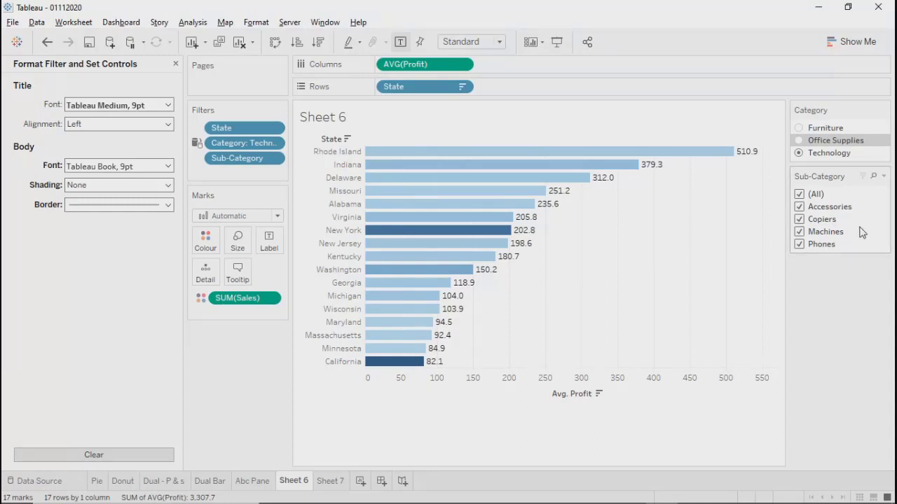
pyautogui.click(799, 141)
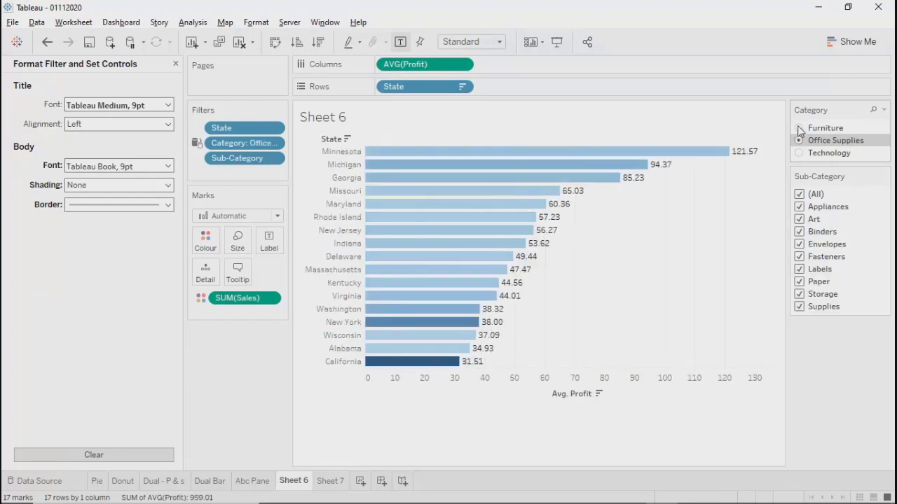
pyautogui.click(799, 128)
pyautogui.click(803, 141)
pyautogui.click(819, 153)
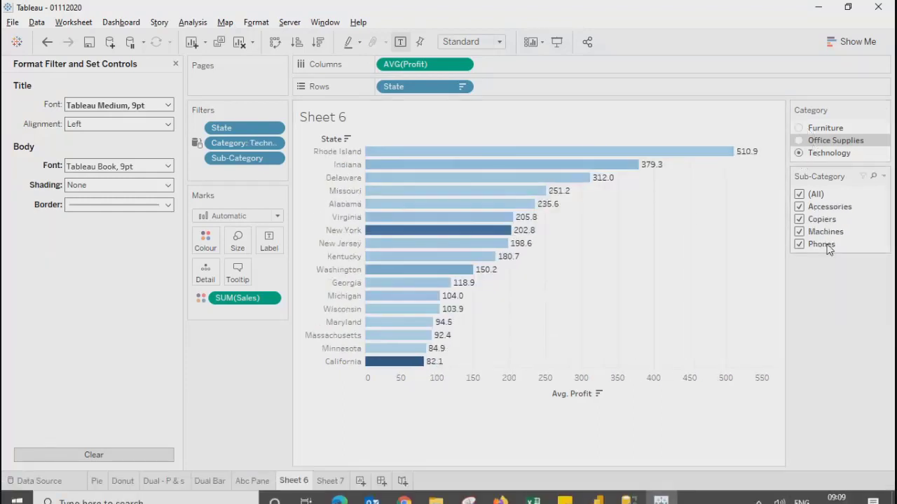
# Close the Format Filter and Set Controls pane and select the Region field in the data source's field list.
pyautogui.click(175, 63)
pyautogui.click(75, 195)
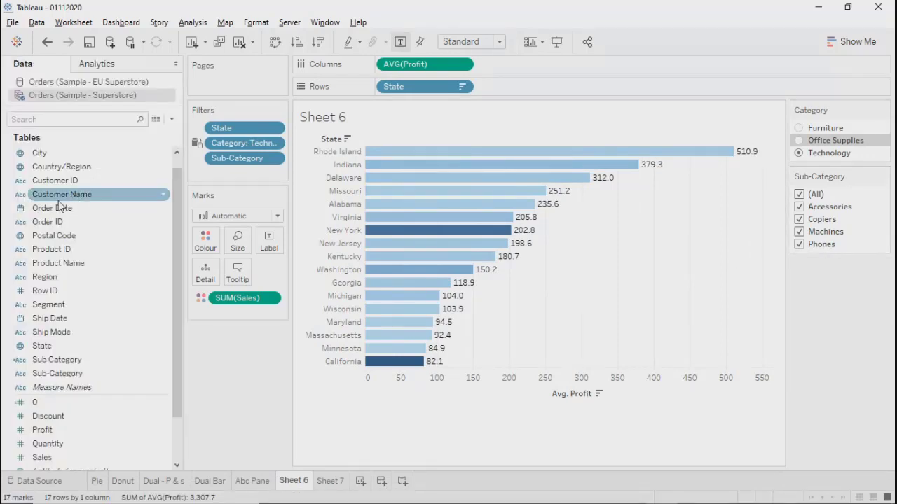
pyautogui.click(59, 206)
pyautogui.click(42, 279)
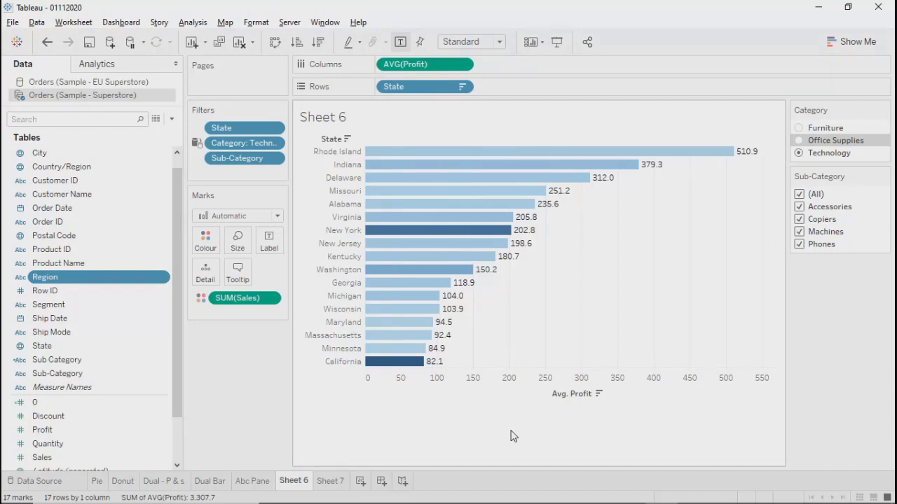
pyautogui.click(884, 176)
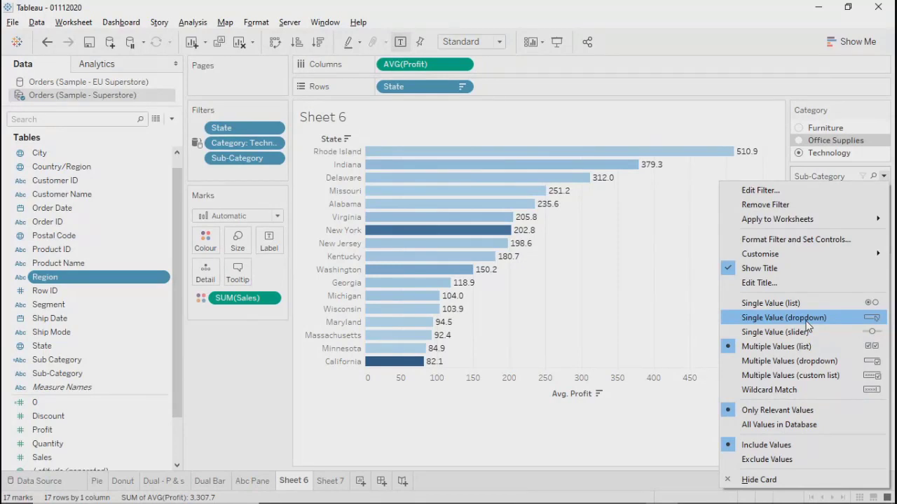
pyautogui.click(671, 443)
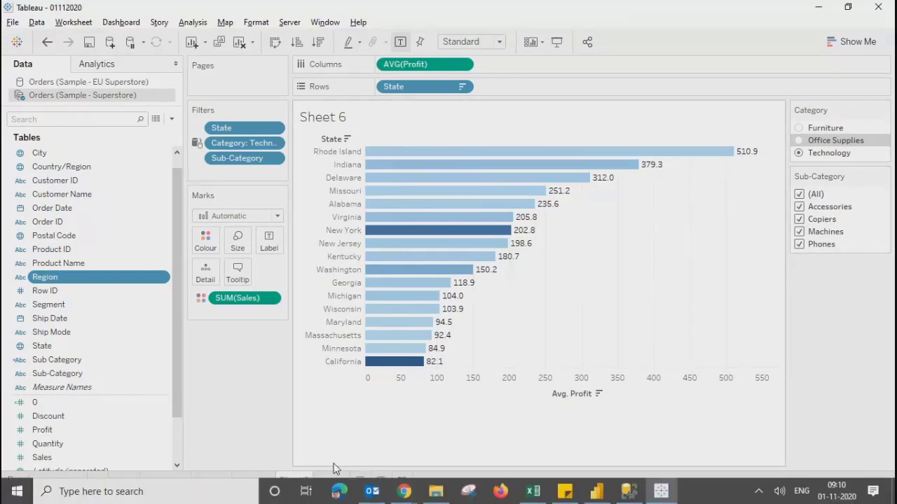
# Add a new blank worksheet, view the map on Sheet 7 and return to Sheet 6.
pyautogui.click(360, 482)
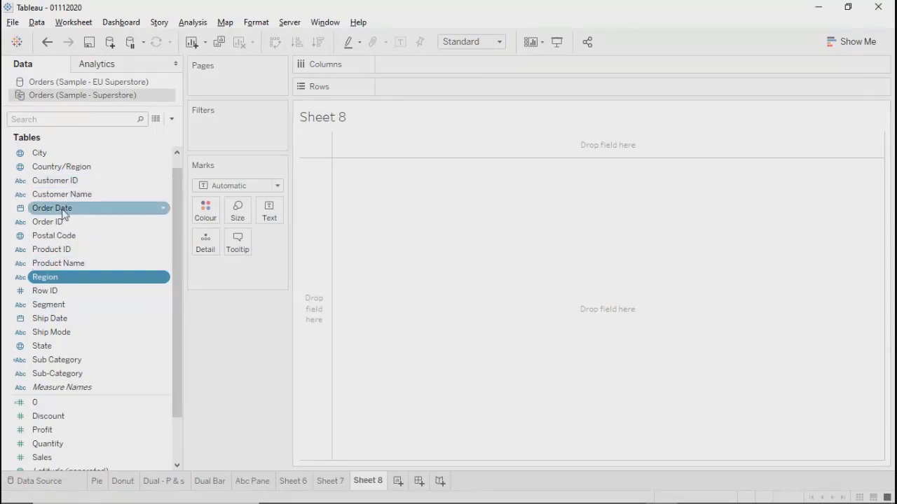
pyautogui.click(331, 483)
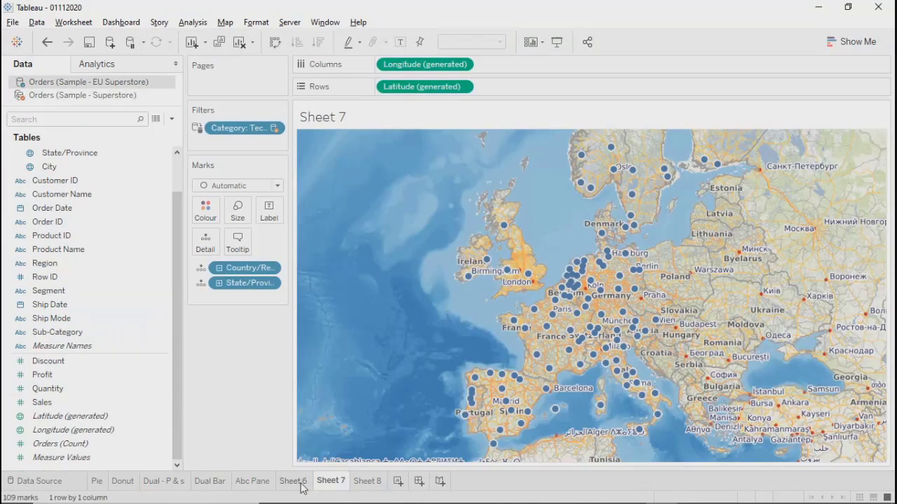
pyautogui.click(292, 482)
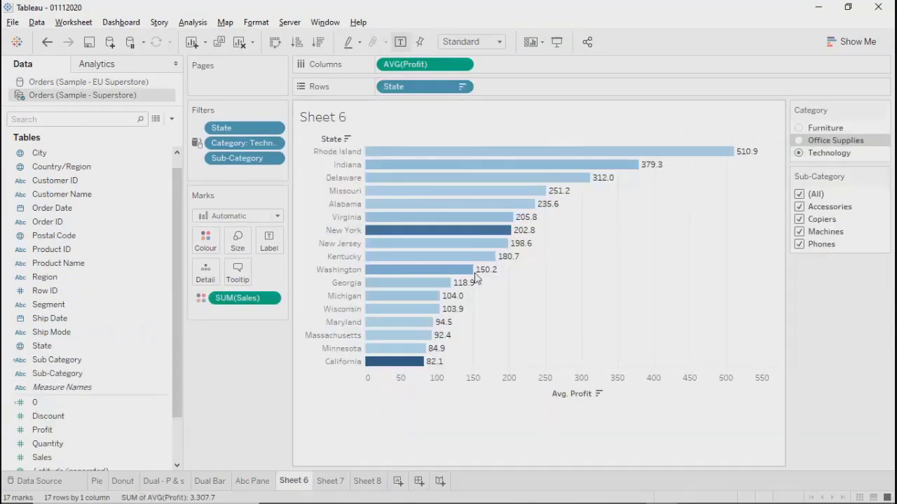
# Remove the Category, Sub-Category and State filters from Sheet 6 and look through the full list of states.
pyautogui.click(275, 144)
pyautogui.click(241, 312)
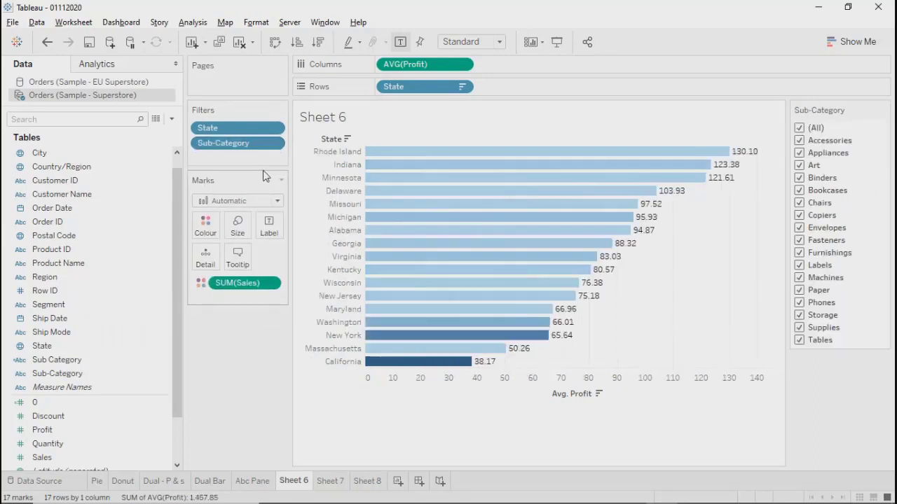
pyautogui.click(273, 144)
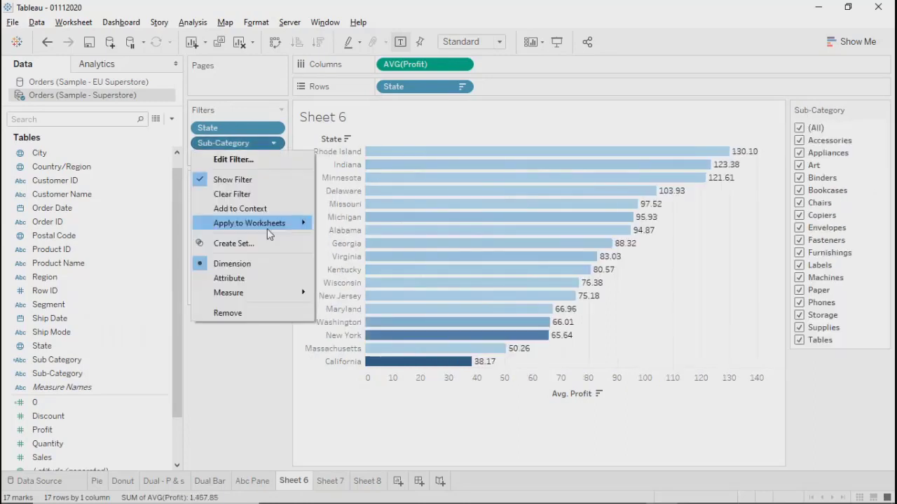
pyautogui.click(223, 314)
pyautogui.click(275, 129)
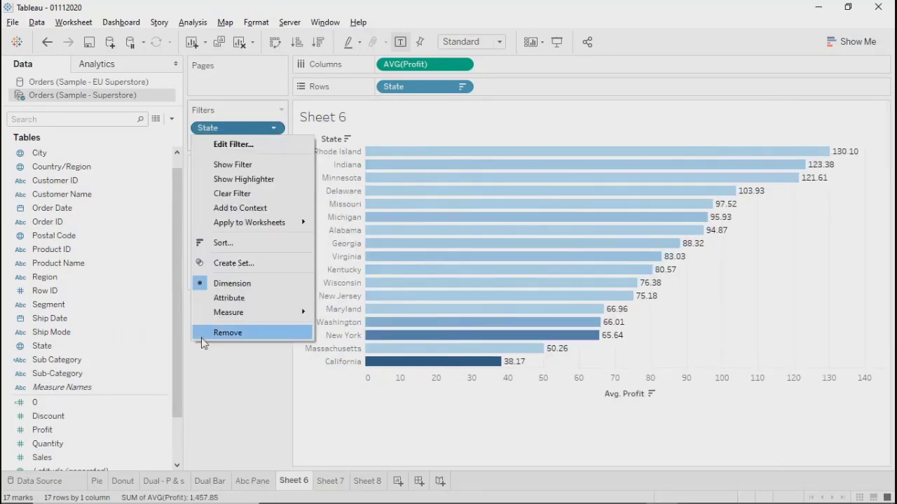
pyautogui.click(210, 332)
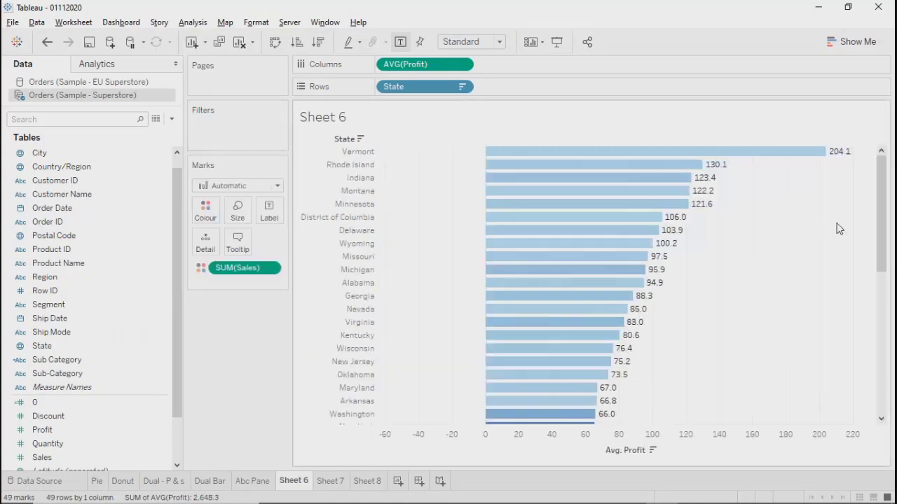
pyautogui.scroll(-5, 771, 310)
pyautogui.scroll(5, 304, 306)
pyautogui.scroll(-5, 694, 268)
pyautogui.scroll(5, 700, 274)
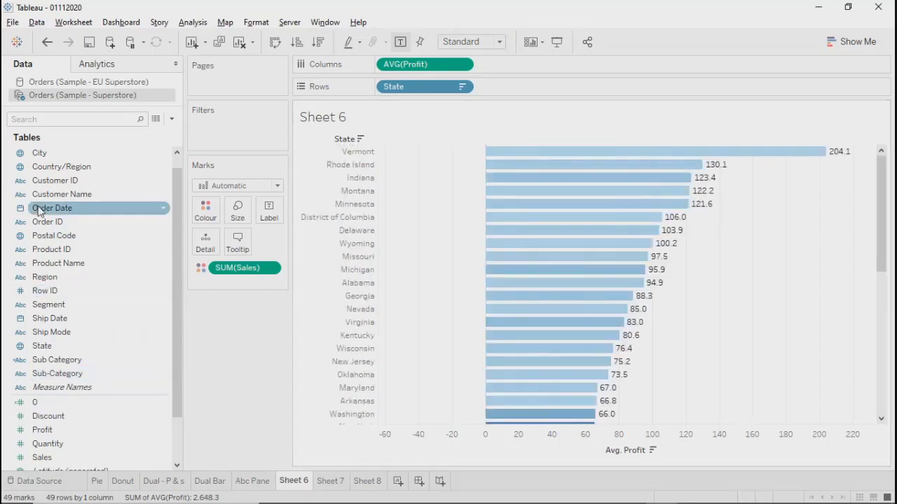
# Add Region as a filter on Sheet 6 with the Use all option applied.
pyautogui.moveTo(49, 277); pyautogui.dragTo(231, 136)
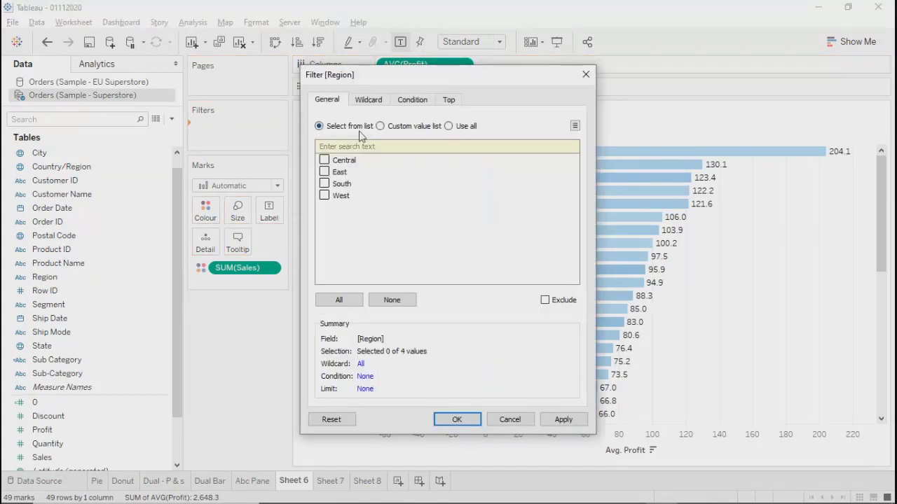
pyautogui.click(449, 126)
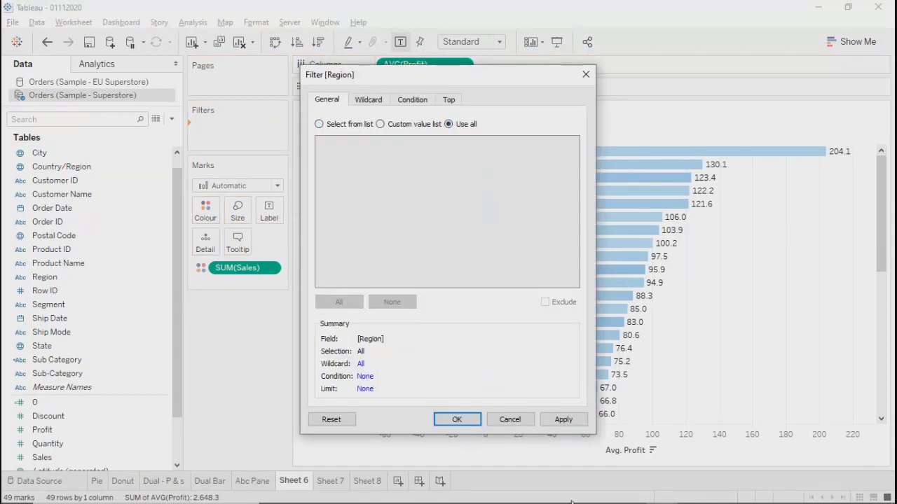
pyautogui.click(563, 419)
pyautogui.click(456, 419)
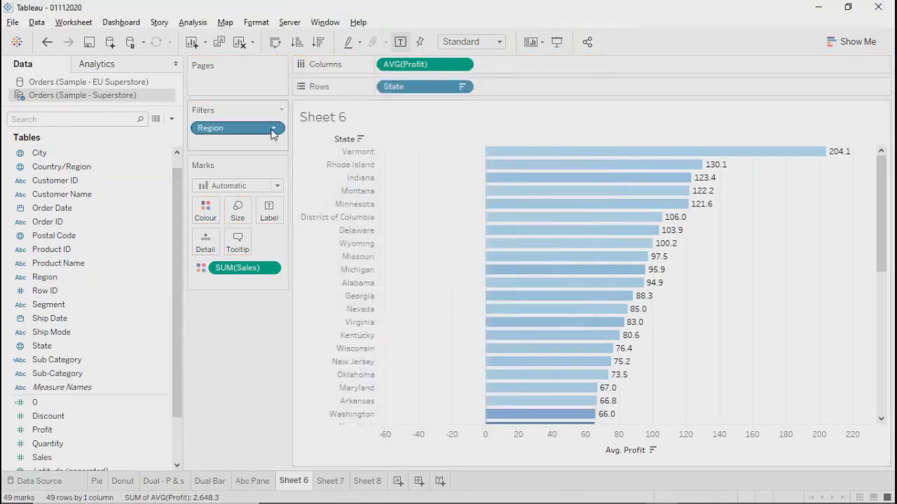
# Show the Region filter as a Single Value (list) and choose Central and then South.
pyautogui.click(273, 131)
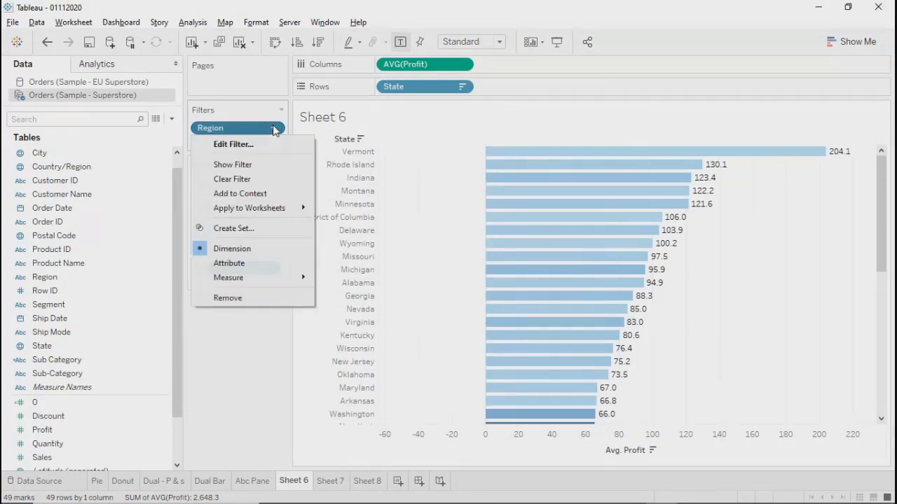
pyautogui.click(243, 165)
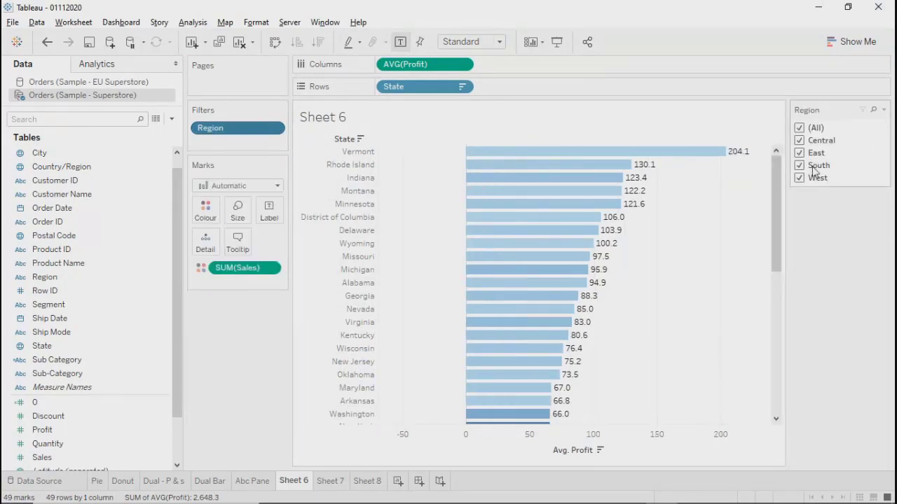
pyautogui.click(884, 110)
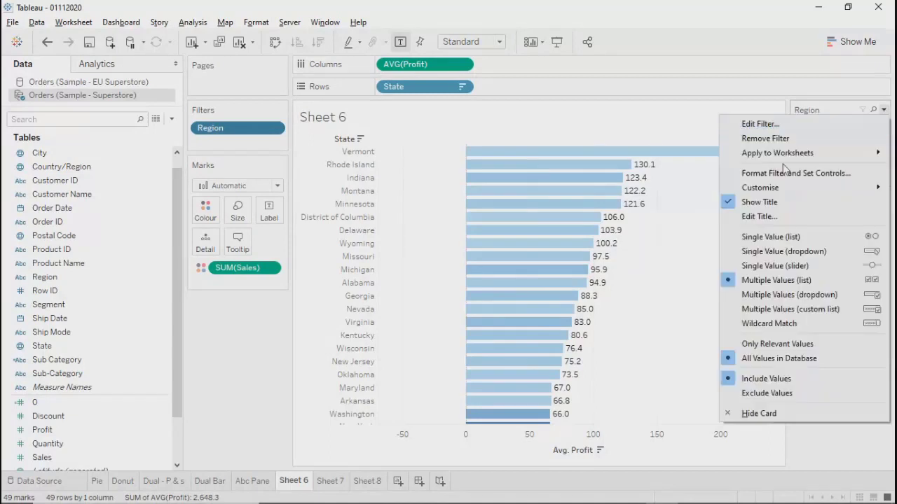
pyautogui.click(769, 237)
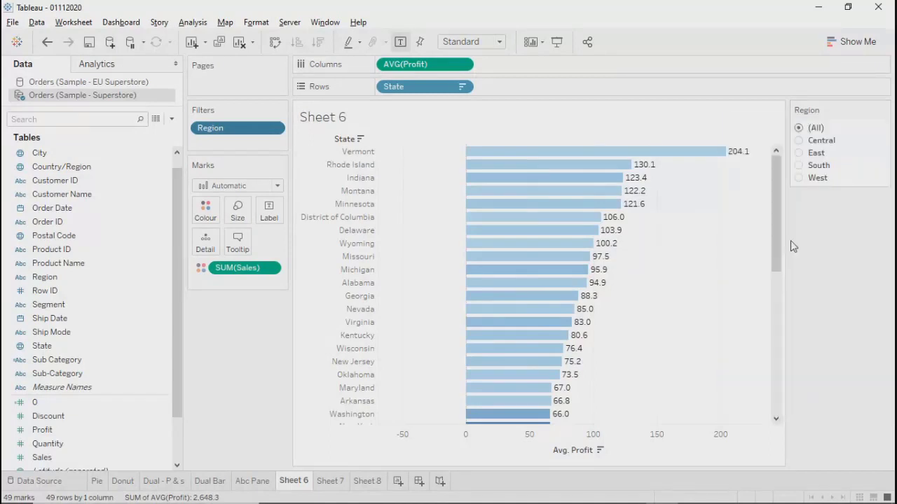
pyautogui.click(799, 141)
pyautogui.click(799, 165)
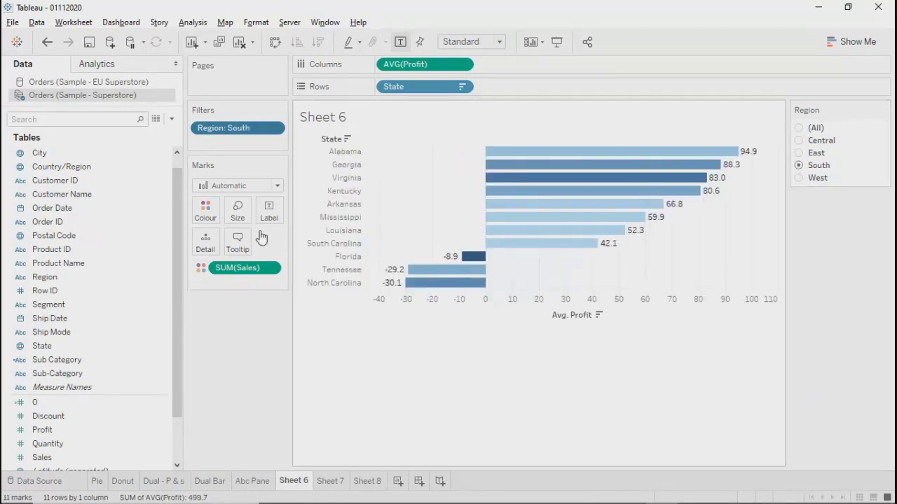
# Review the blend relationships between the Sample - Superstore and Sample - EU Superstore orders, leaving them unedited.
pyautogui.click(37, 21)
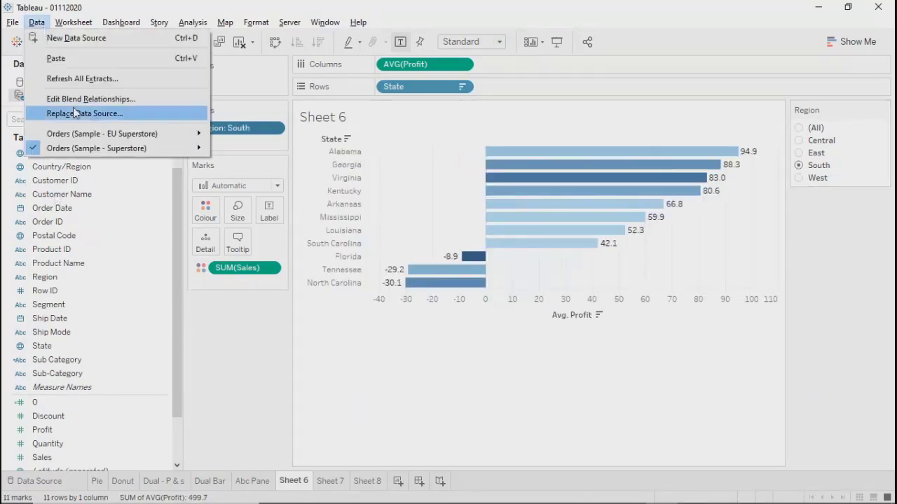
pyautogui.click(126, 113)
pyautogui.click(360, 216)
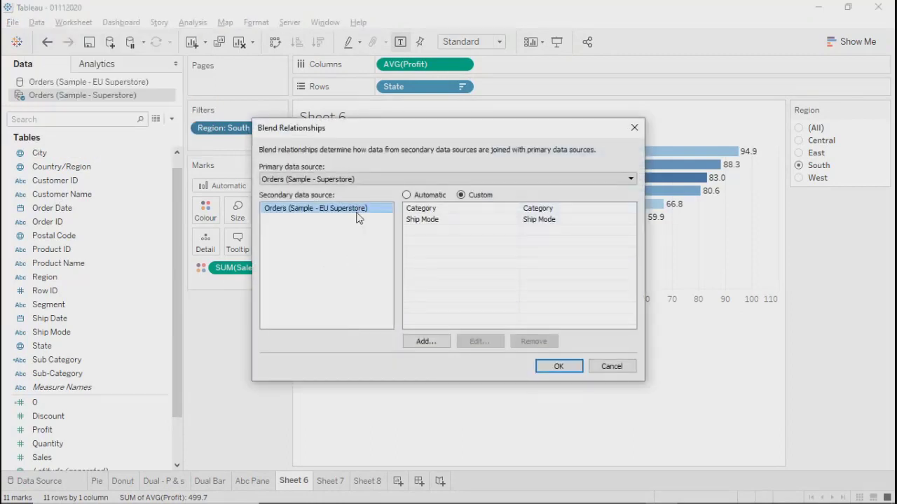
pyautogui.click(558, 367)
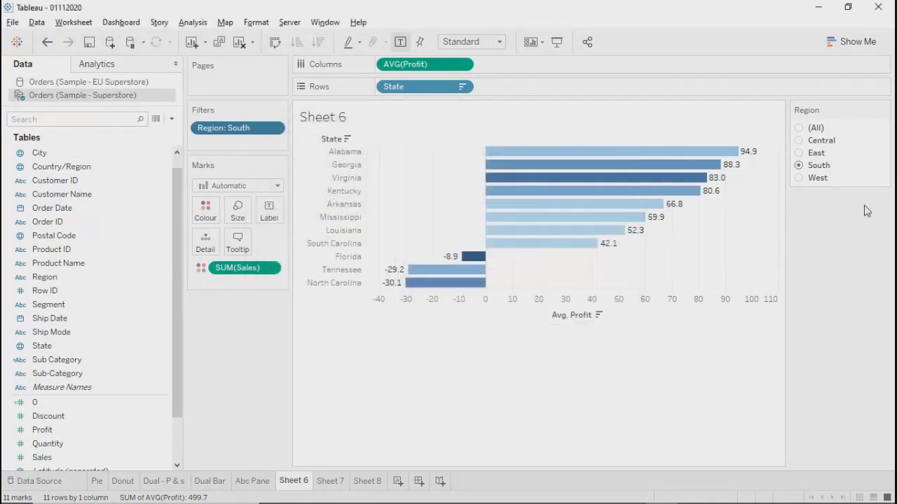
# Switch the Region filter through East, Central, South and West, then East and Central again, ending on (All).
pyautogui.click(799, 153)
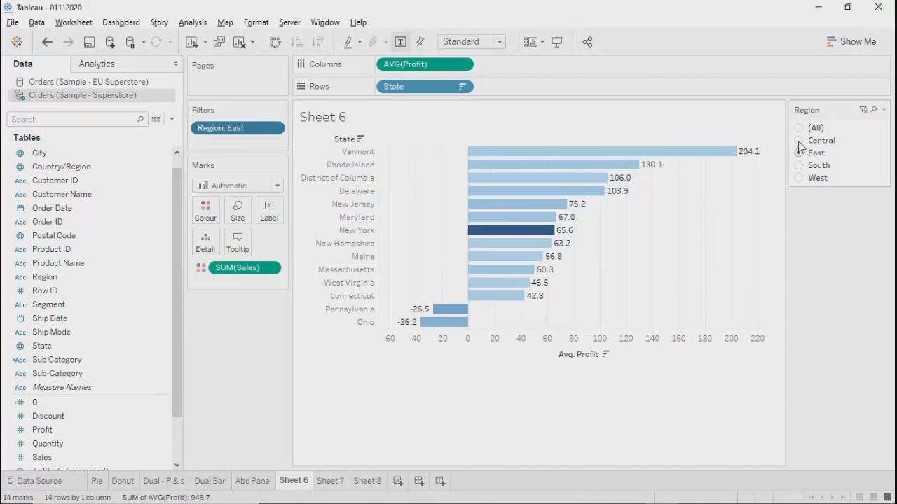
pyautogui.click(799, 140)
pyautogui.click(799, 166)
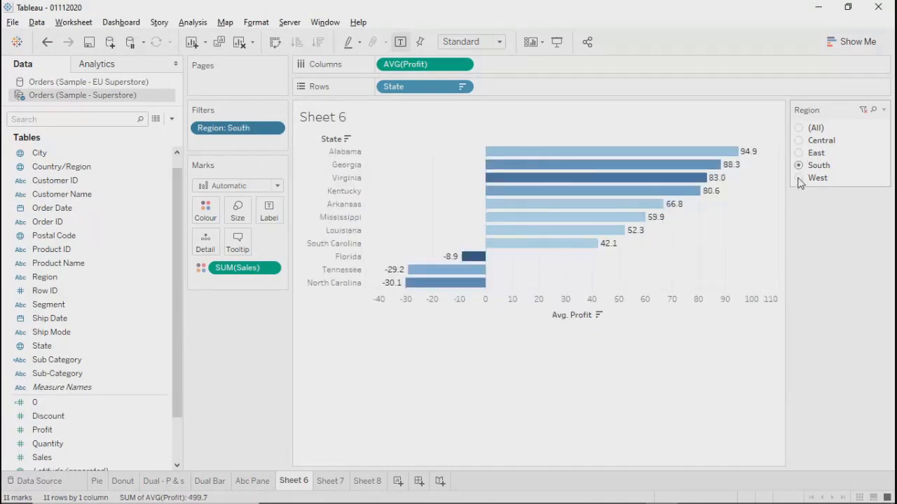
pyautogui.click(799, 178)
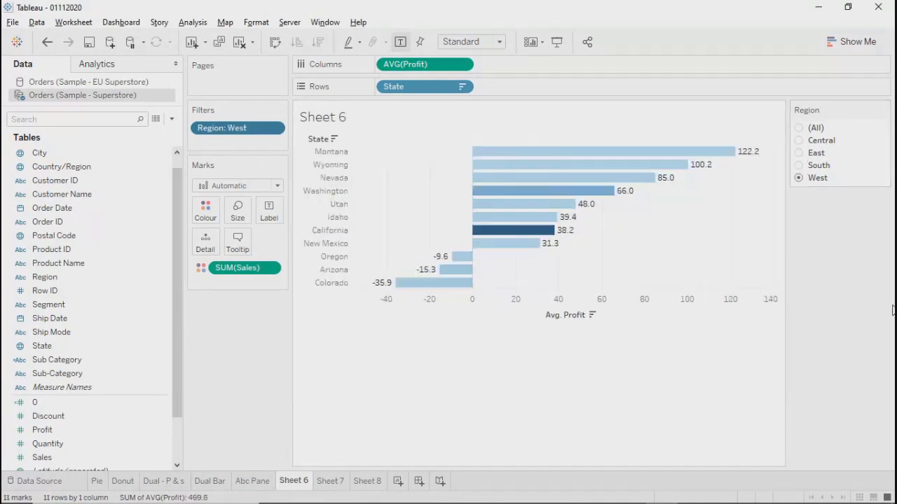
pyautogui.click(799, 153)
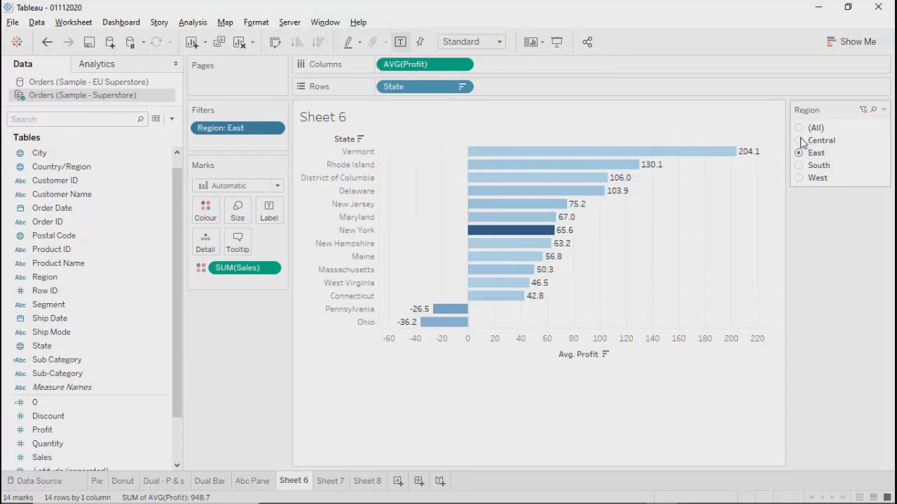
pyautogui.click(799, 140)
pyautogui.click(799, 128)
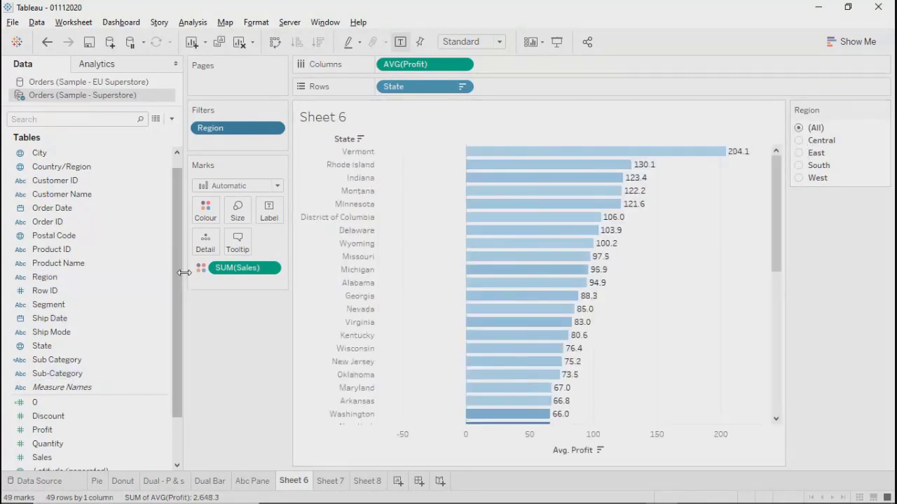
# Add State as a second filter on Sheet 6 with every state selected.
pyautogui.moveTo(175, 271)
pyautogui.mouseDown()
pyautogui.moveTo(175, 373)
pyautogui.moveTo(176, 280)
pyautogui.mouseUp()
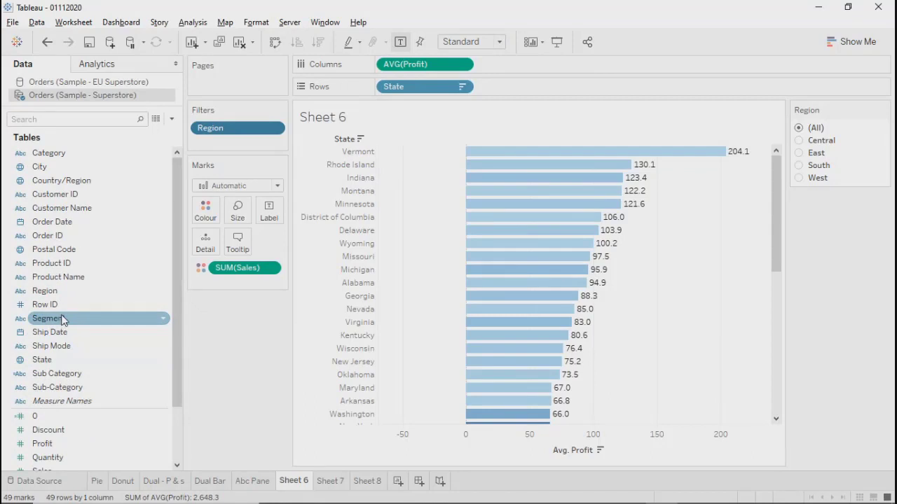
pyautogui.scroll(-2, 64, 379)
pyautogui.scroll(2, 66, 381)
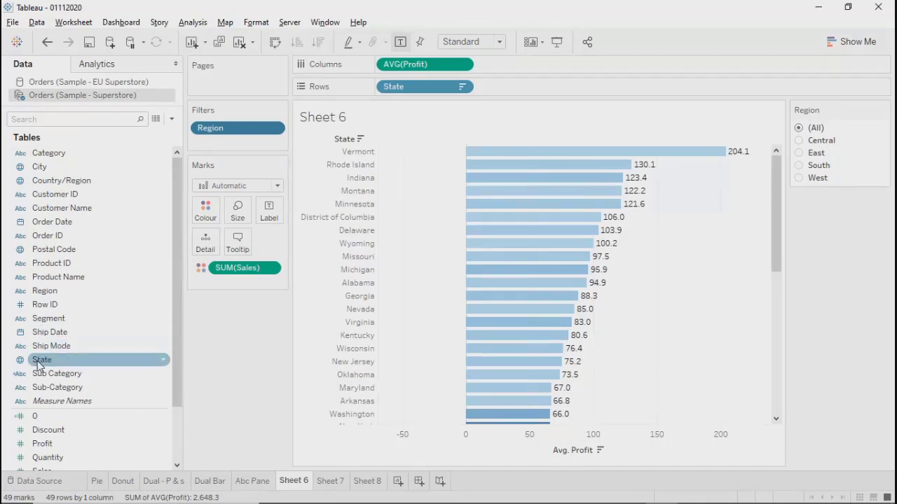
pyautogui.moveTo(39, 365); pyautogui.dragTo(210, 146)
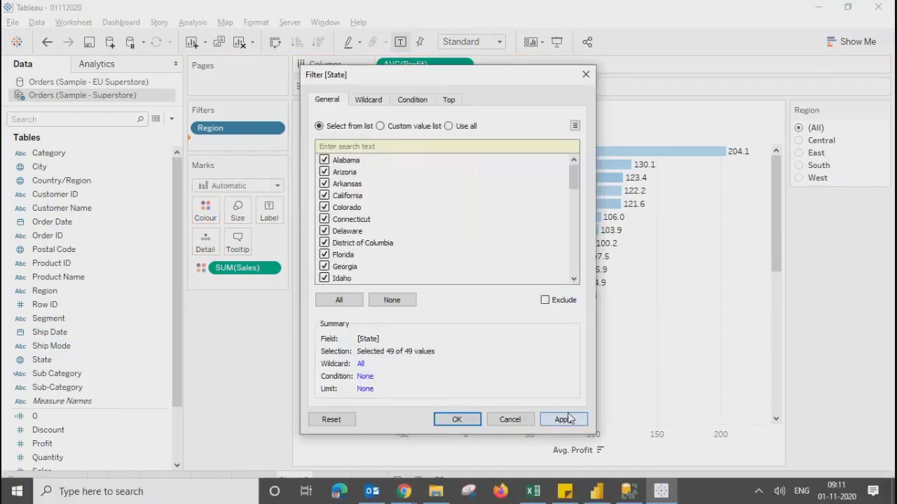
pyautogui.click(564, 419)
pyautogui.click(457, 419)
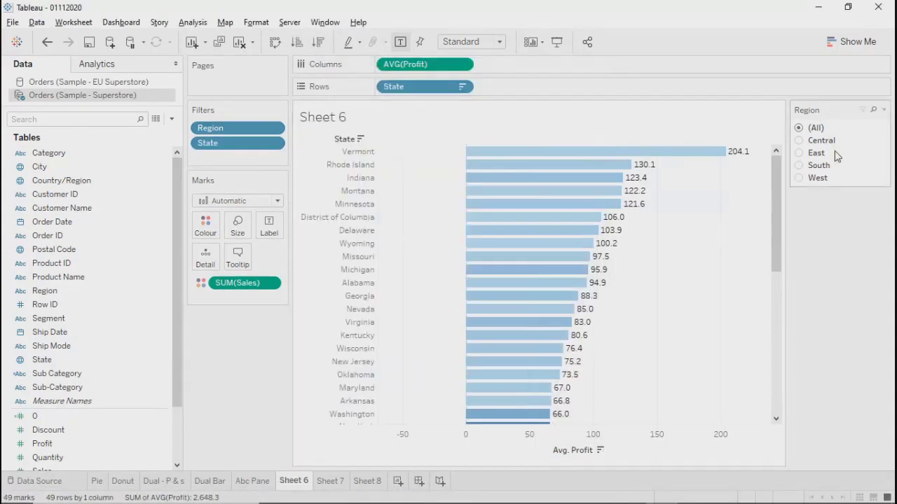
# Cycle the Region filter twice through Central, East, South and West with the State filter in place, ending on East.
pyautogui.click(799, 140)
pyautogui.click(799, 153)
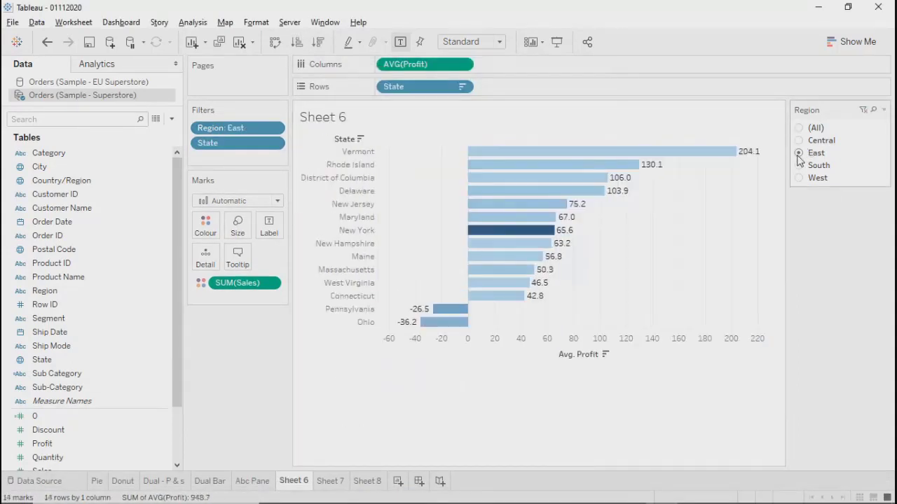
pyautogui.click(800, 166)
pyautogui.click(799, 178)
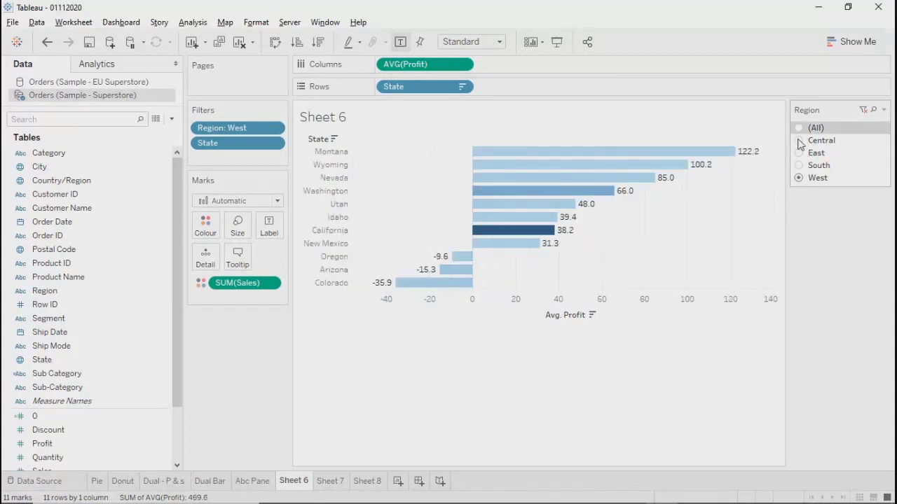
pyautogui.click(799, 141)
pyautogui.click(800, 154)
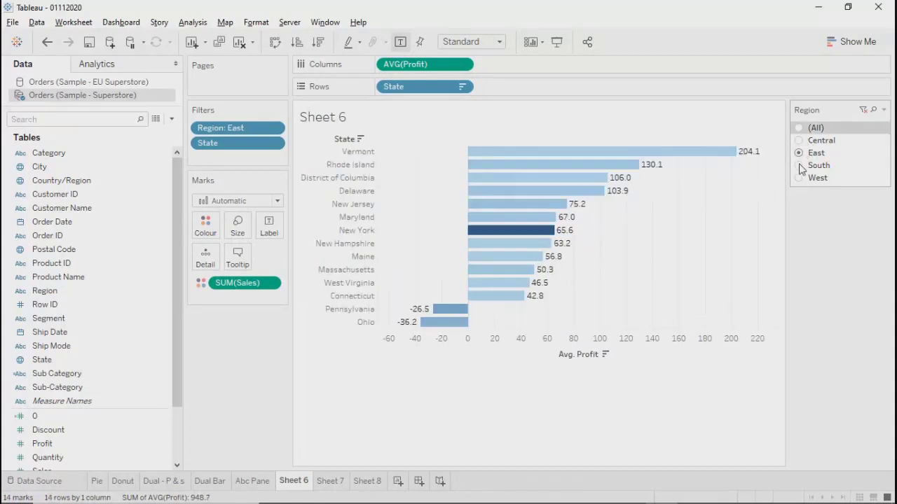
pyautogui.click(799, 166)
pyautogui.click(800, 179)
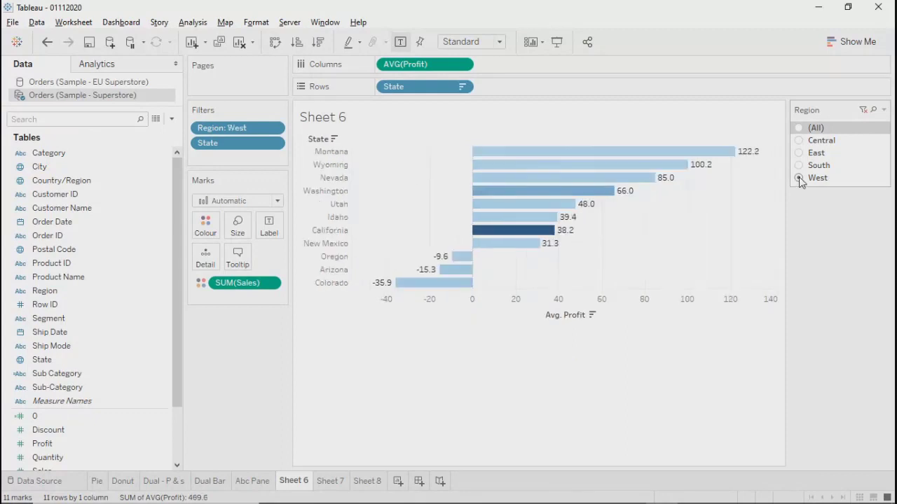
pyautogui.click(799, 153)
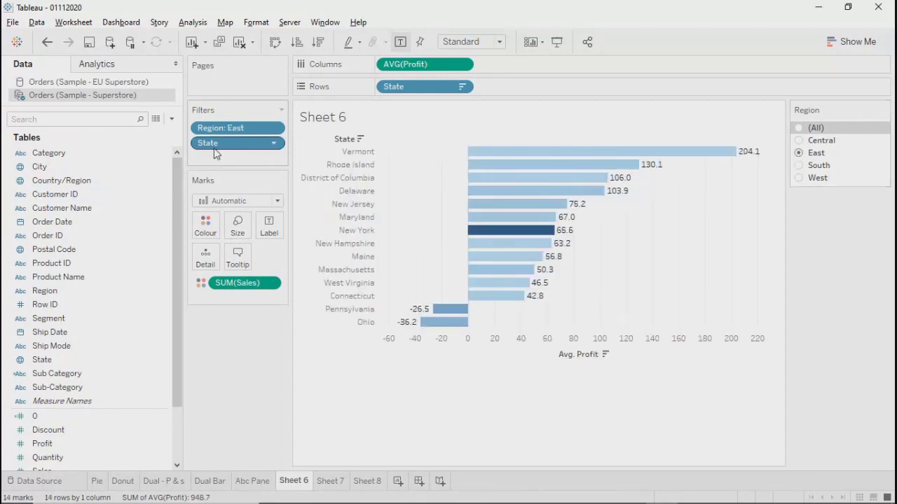
# Add the State filter to context and switch Region to South, West and finally East.
pyautogui.click(273, 145)
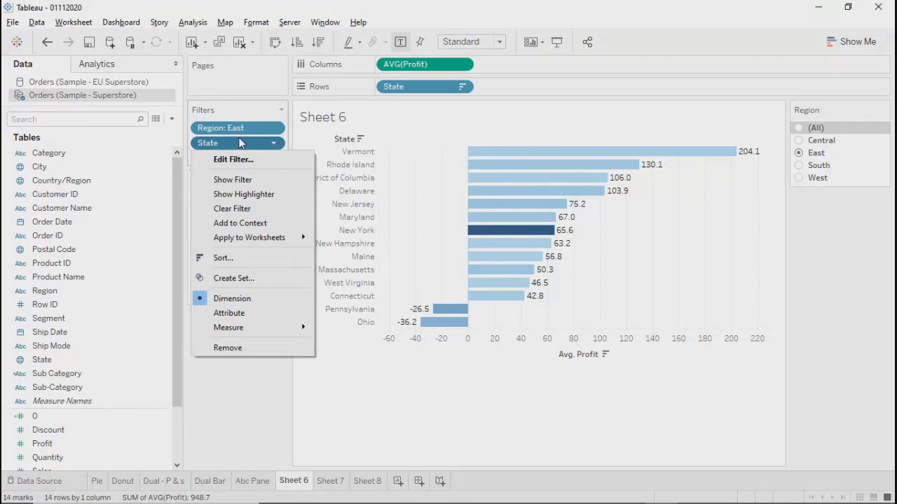
pyautogui.click(260, 223)
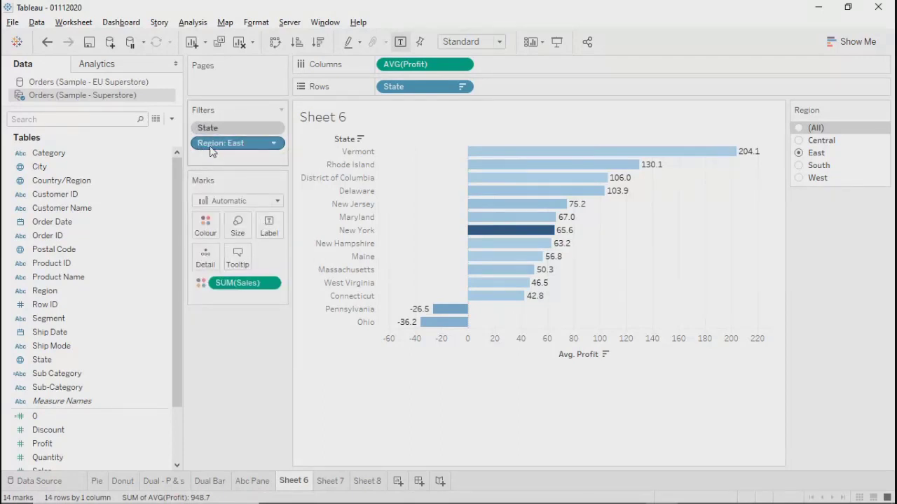
pyautogui.click(800, 166)
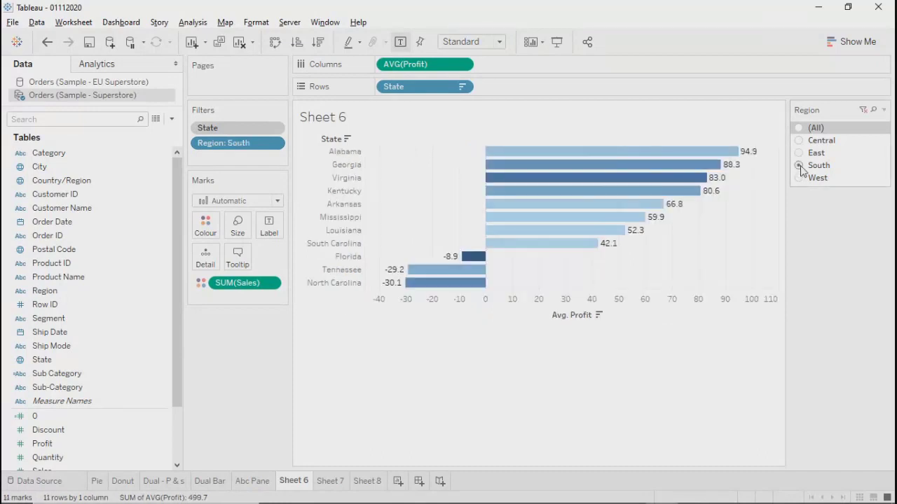
pyautogui.click(798, 179)
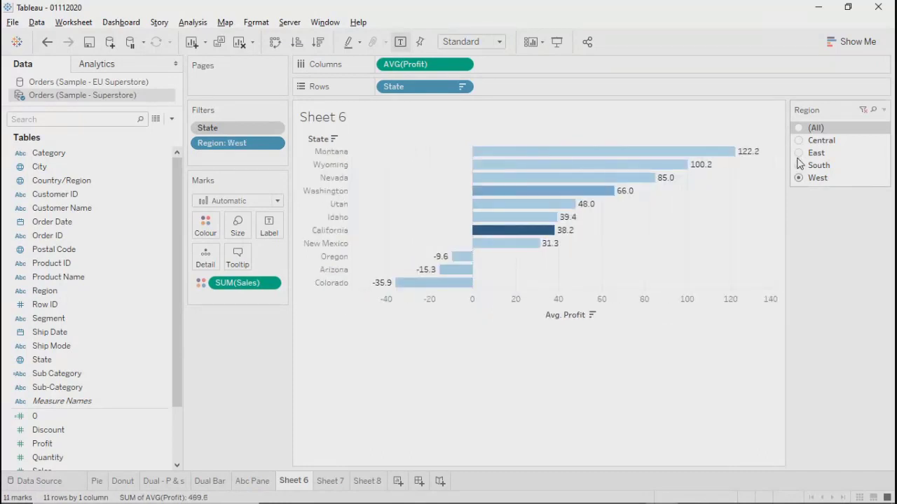
pyautogui.click(799, 154)
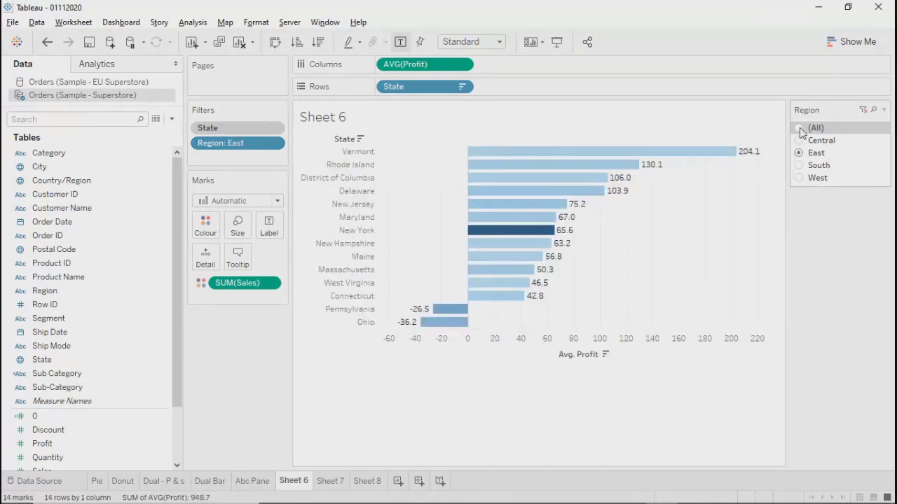
# Cycle the Region filter through (All), Central, East, South, West and East with State in context, ending on Central.
pyautogui.click(800, 129)
pyautogui.click(799, 140)
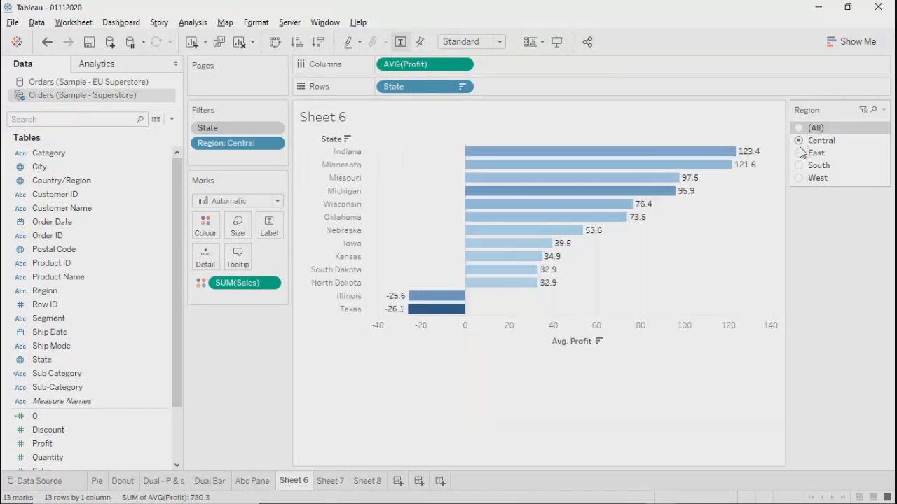
pyautogui.click(800, 153)
pyautogui.click(799, 166)
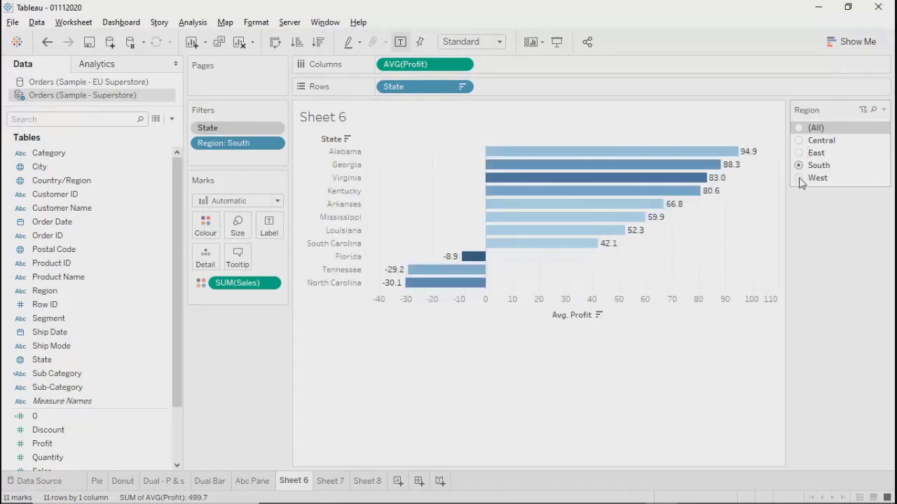
pyautogui.click(798, 177)
pyautogui.click(800, 154)
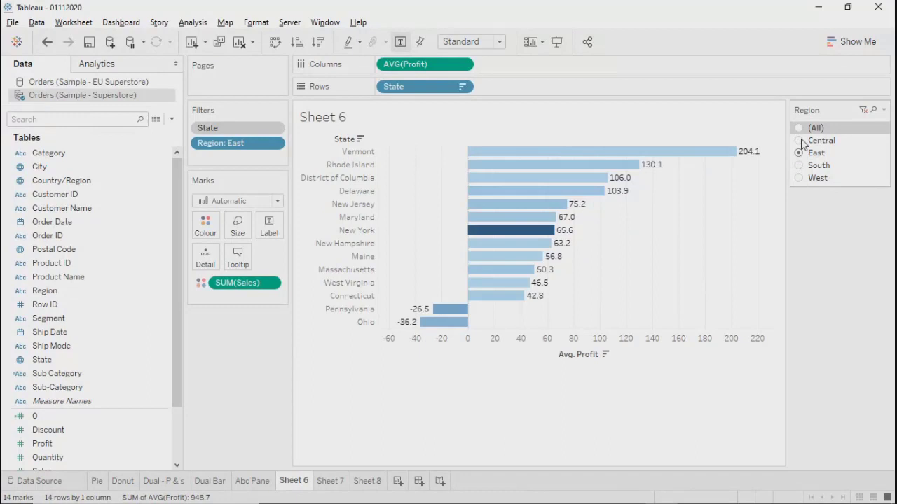
pyautogui.click(800, 140)
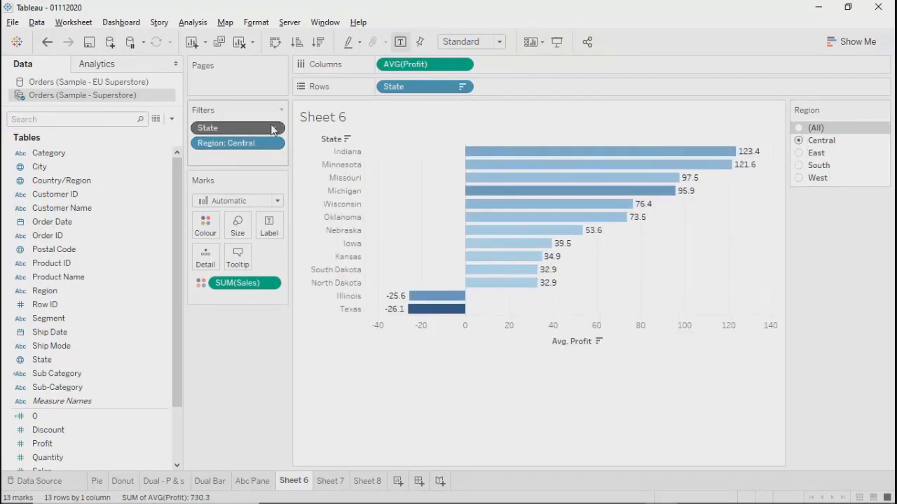
# Remove the State filter from Sheet 6 and add Sub-Category as a filter that uses all values.
pyautogui.click(273, 129)
pyautogui.click(227, 333)
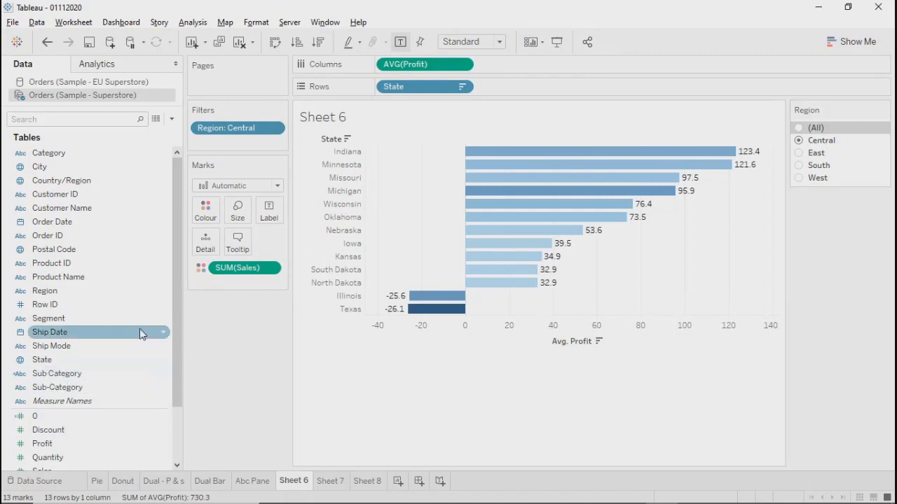
pyautogui.moveTo(180, 314); pyautogui.dragTo(174, 381)
pyautogui.scroll(3, 181, 345)
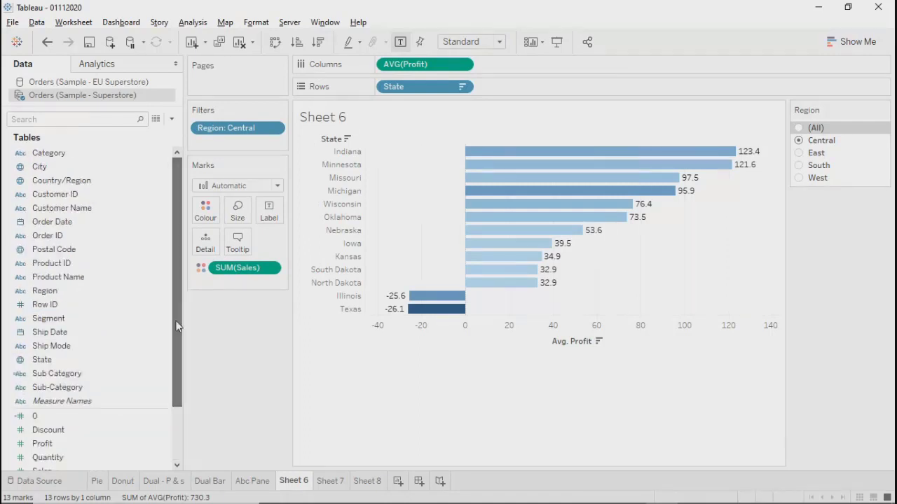
pyautogui.moveTo(886, 110)
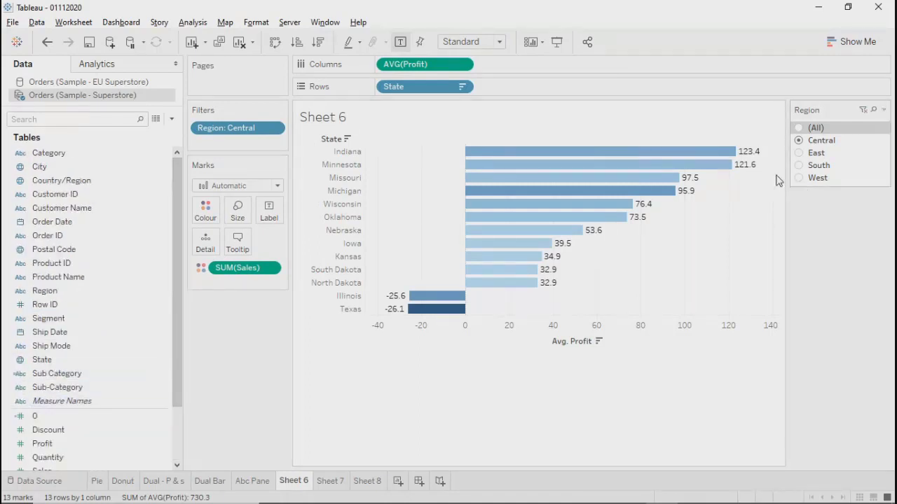
pyautogui.moveTo(41, 392); pyautogui.dragTo(211, 121)
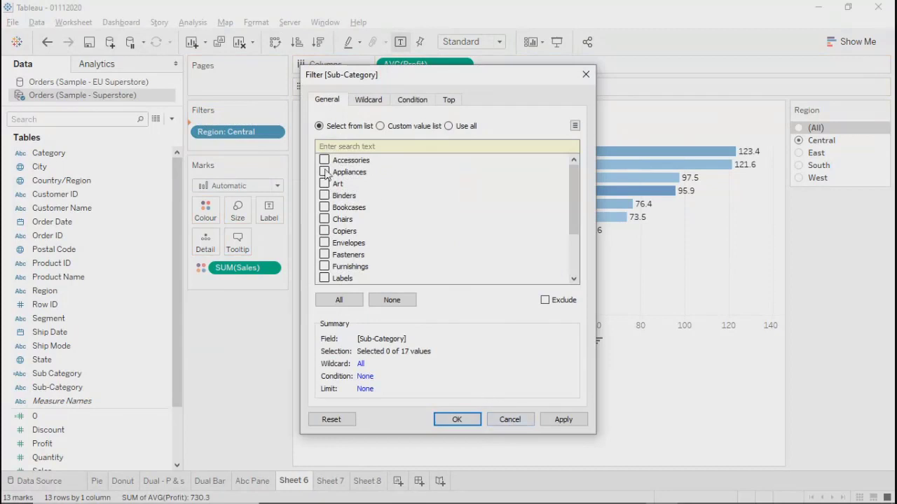
pyautogui.click(462, 128)
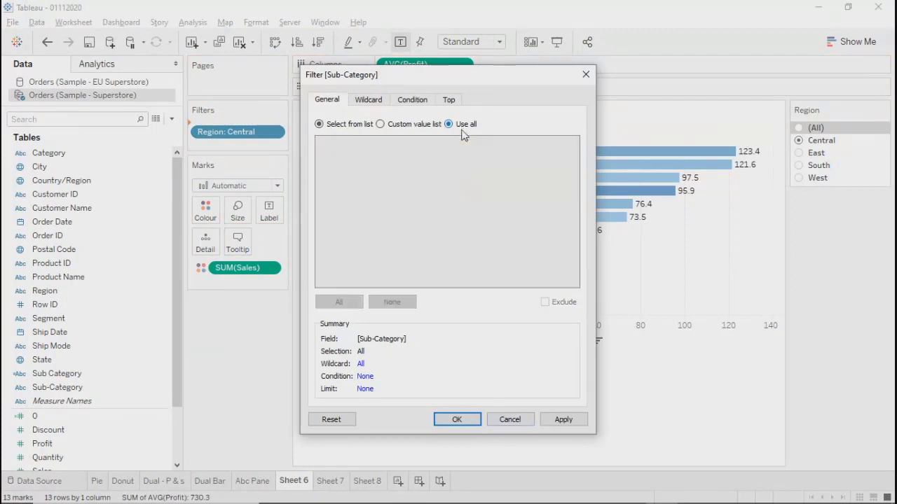
pyautogui.click(561, 420)
pyautogui.click(452, 419)
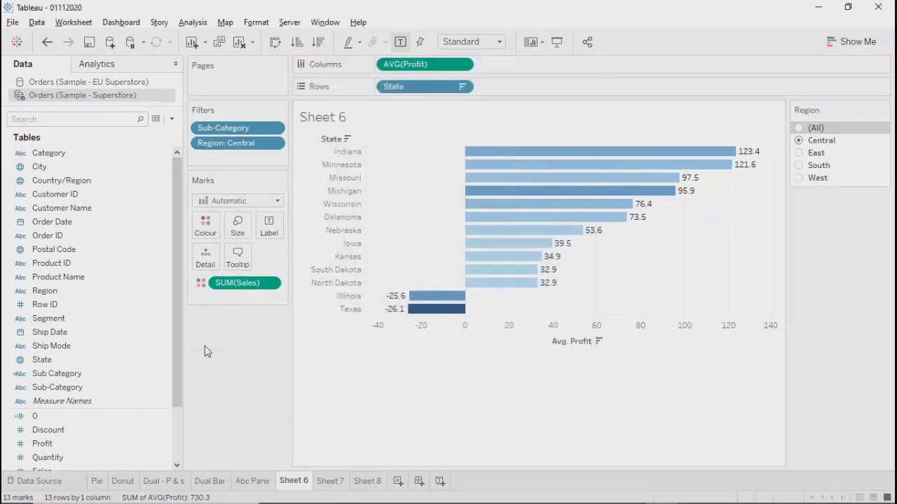
# Add the Sub-Category filter to context and show its filter control beside the chart.
pyautogui.click(273, 128)
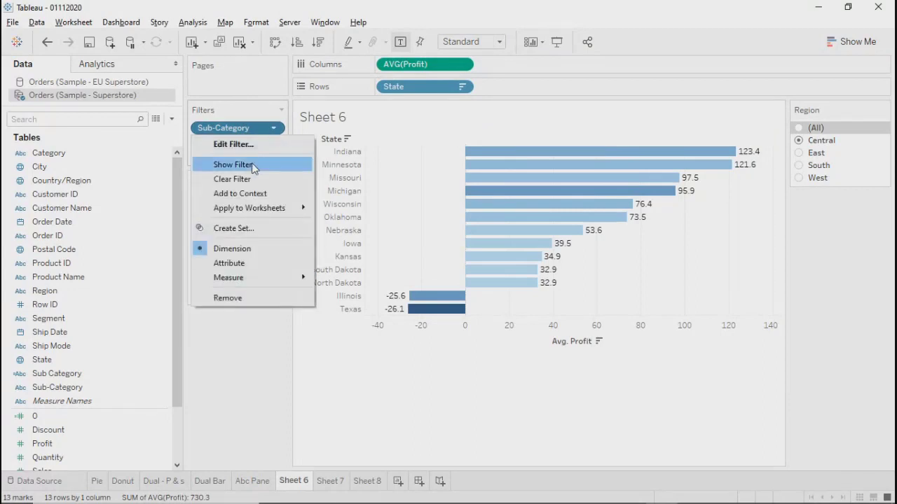
pyautogui.click(225, 194)
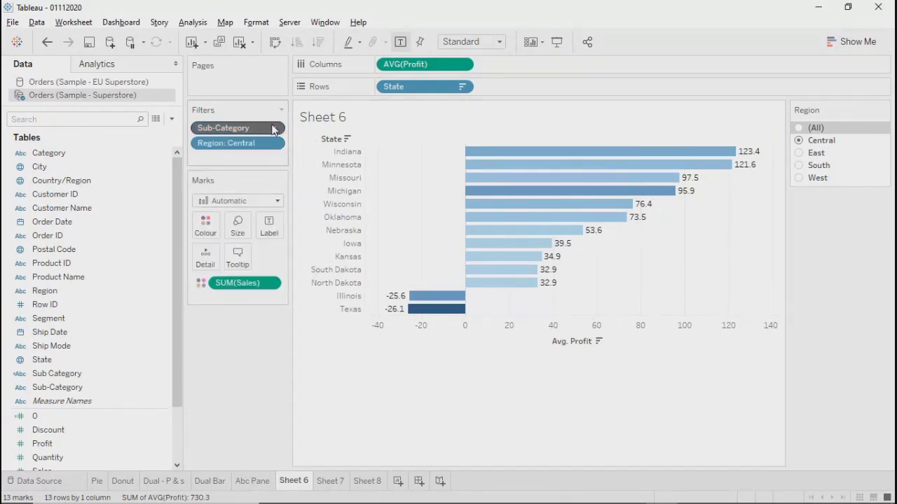
pyautogui.click(273, 129)
pyautogui.click(231, 163)
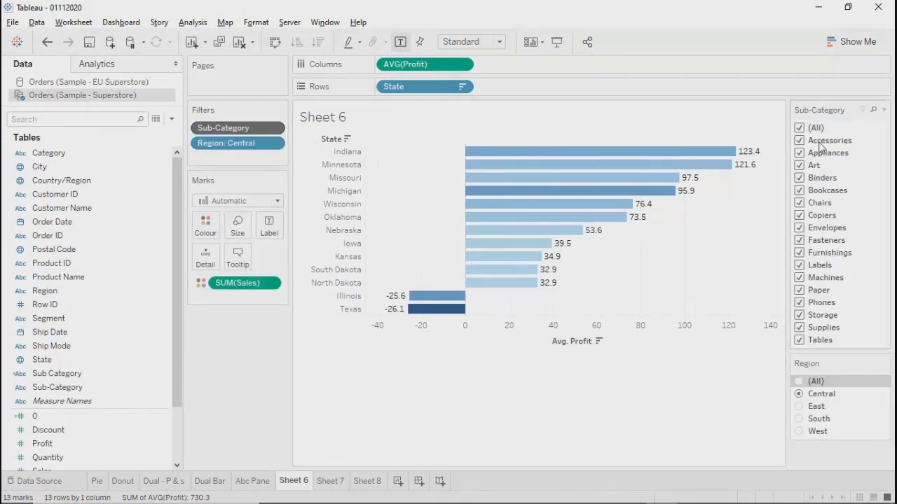
# Clear all Sub-Category selections and keep only Accessories and Appliances.
pyautogui.click(799, 128)
pyautogui.click(799, 140)
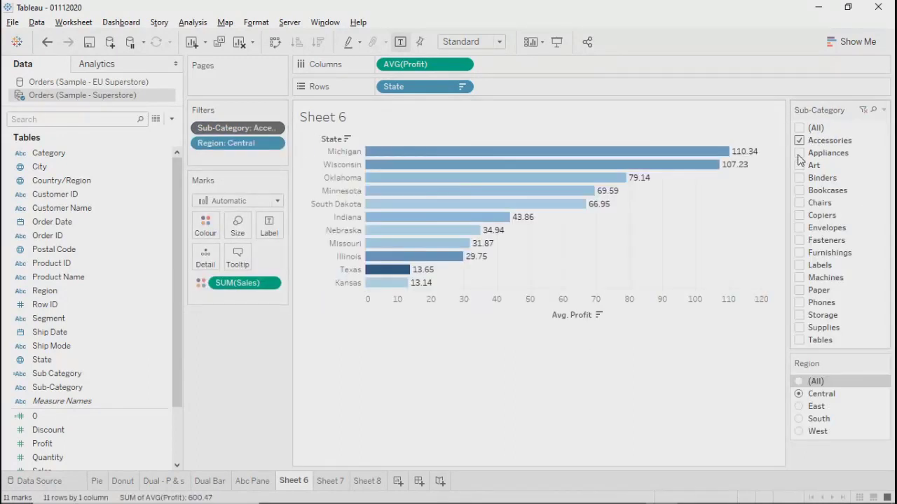
pyautogui.click(799, 153)
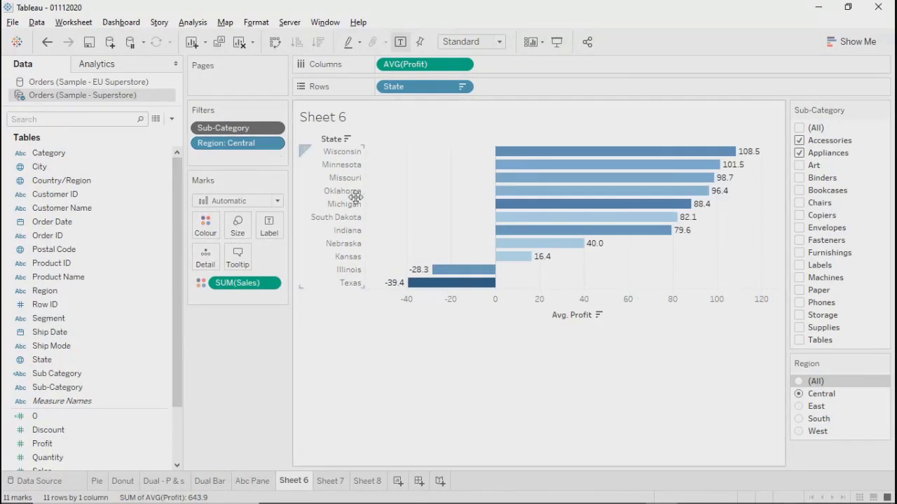
# Switch the Region filter through East, South and West with the Sub-Category context filter in place, ending on East.
pyautogui.click(800, 406)
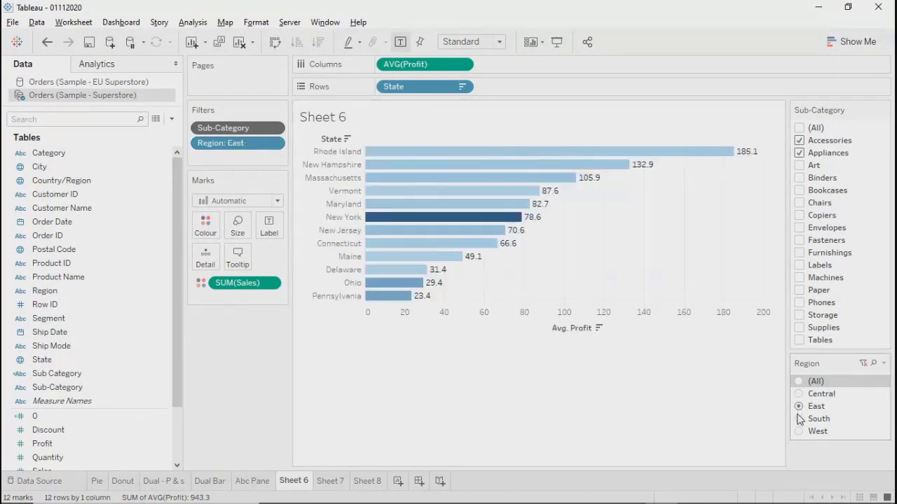
pyautogui.click(799, 418)
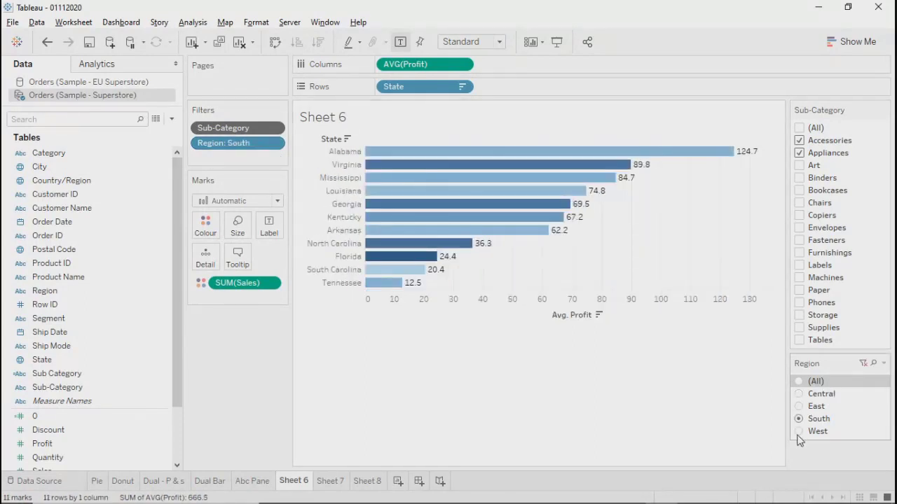
pyautogui.click(800, 430)
pyautogui.click(800, 406)
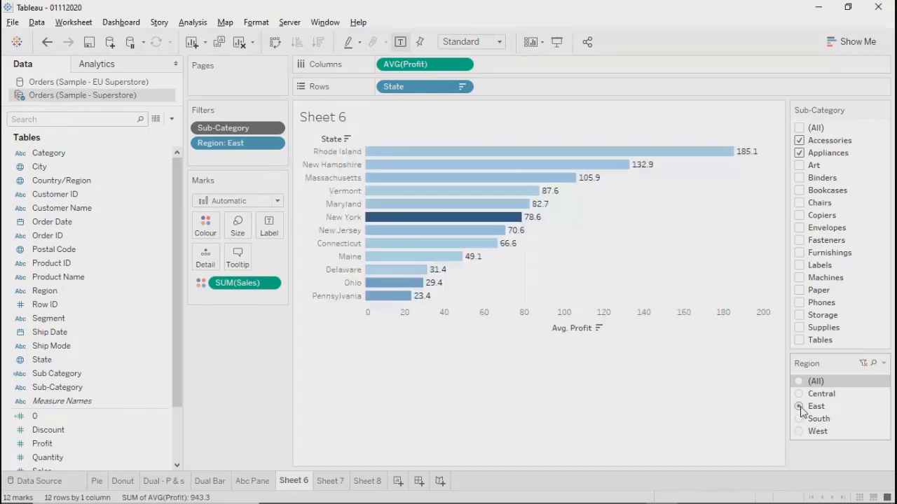
# Restrict the Sub-Category filter to Appliances and Art, and switch Region to Central and back to East.
pyautogui.click(799, 129)
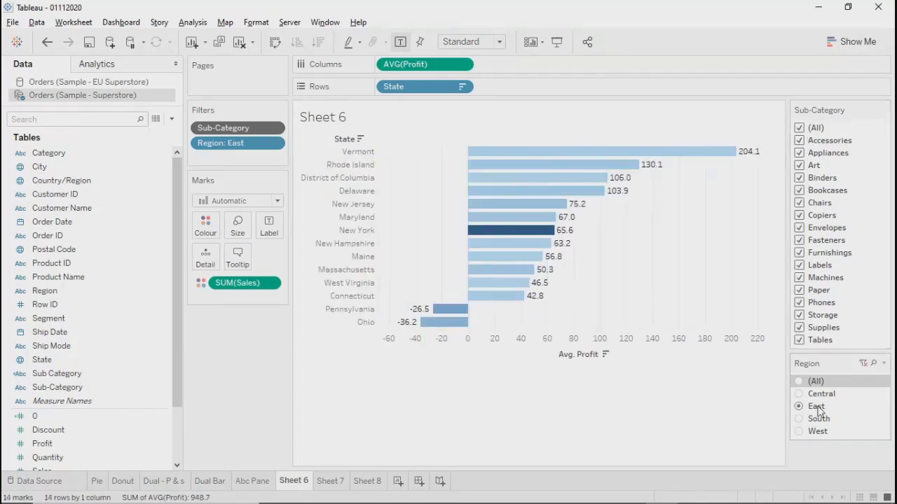
pyautogui.click(800, 128)
pyautogui.click(799, 153)
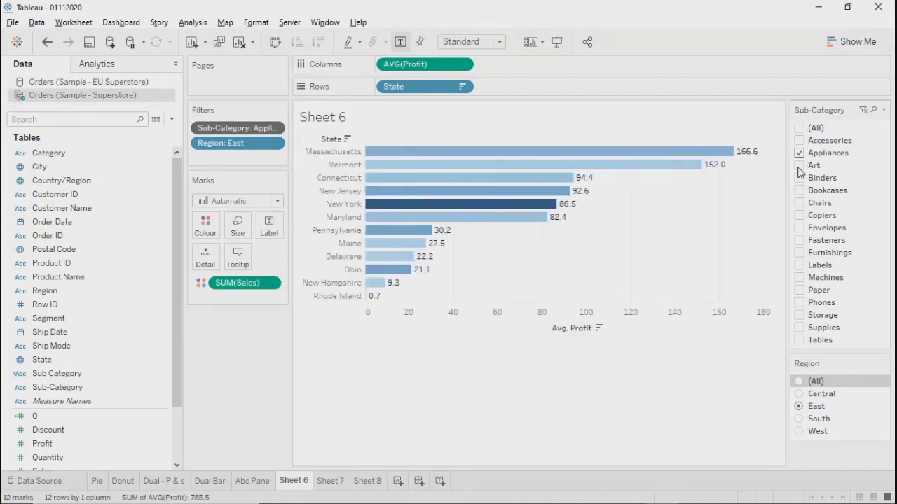
pyautogui.click(799, 166)
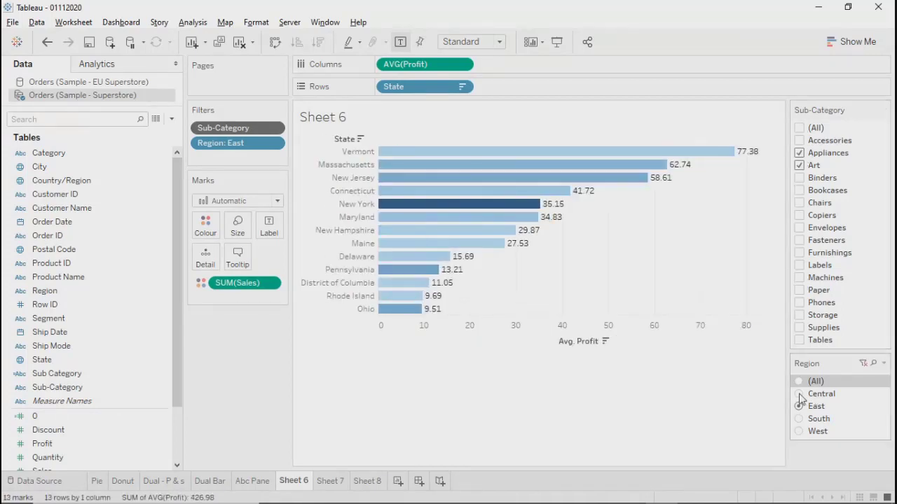
pyautogui.click(799, 394)
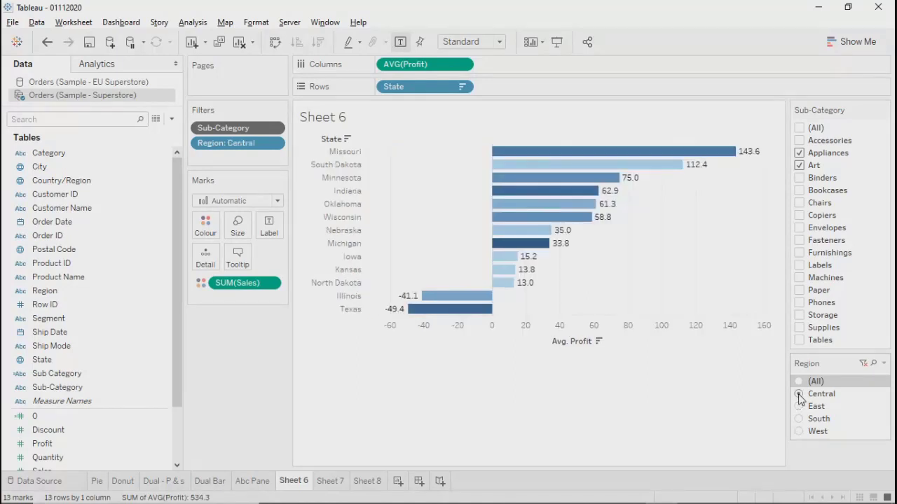
pyautogui.click(800, 407)
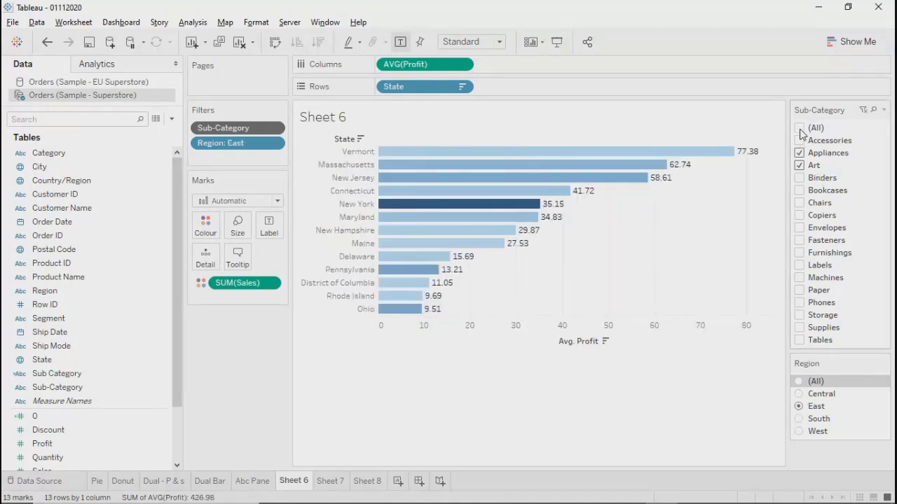
# Reset the Sub-Category and Region filters to (All) and remove Sub-Category from context.
pyautogui.click(799, 128)
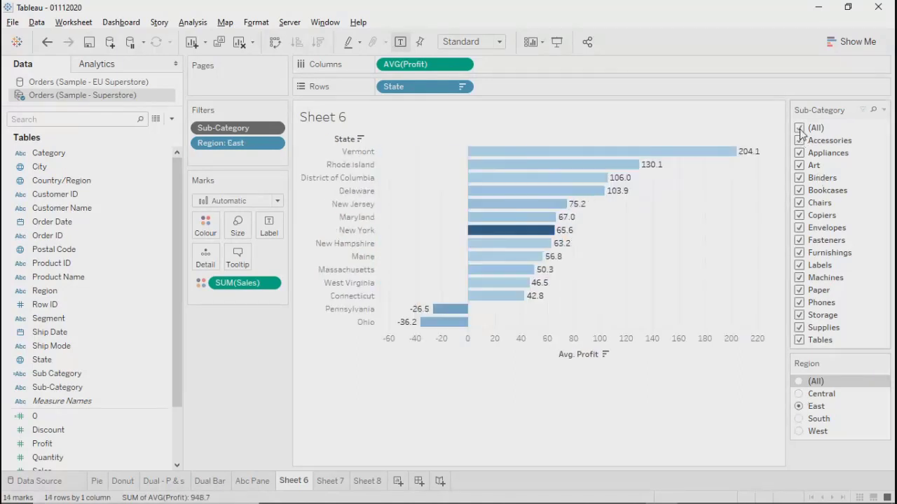
pyautogui.click(799, 382)
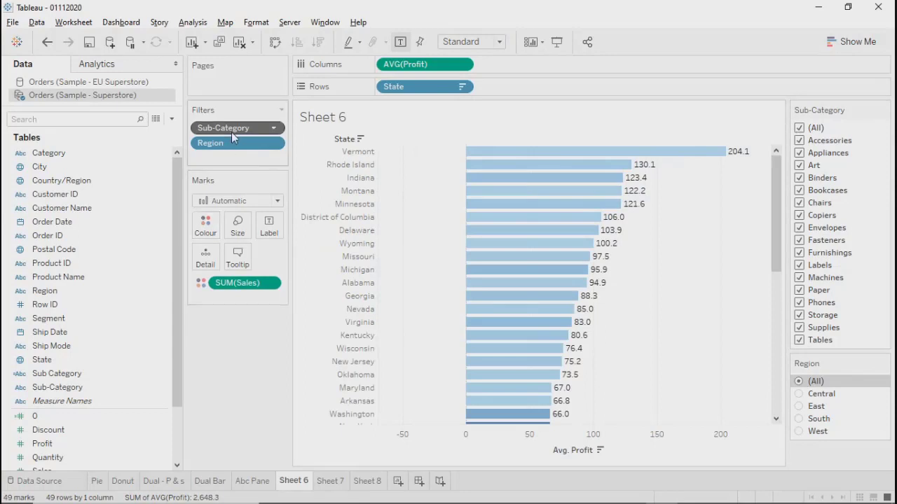
pyautogui.click(273, 128)
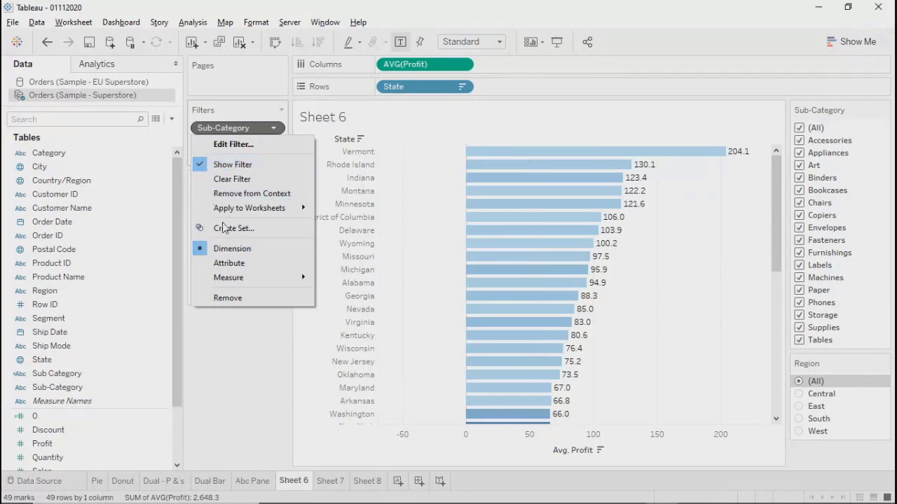
pyautogui.click(254, 194)
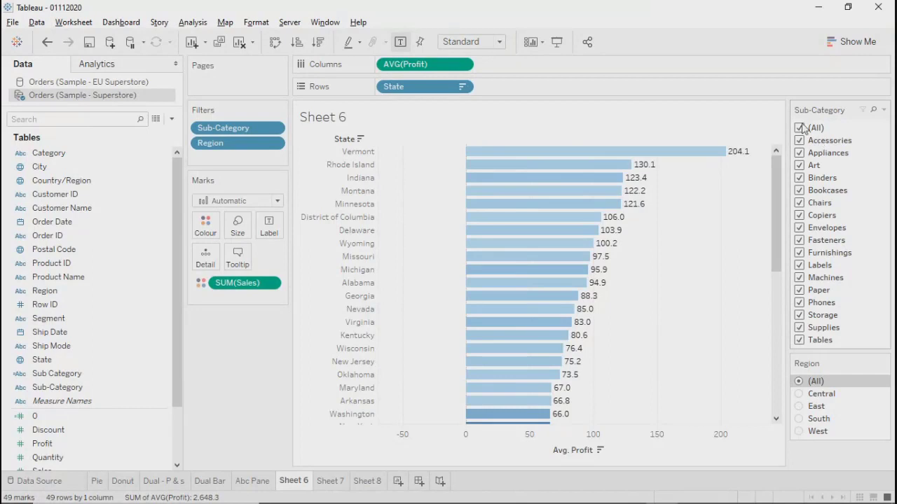
# Change the Sub-Category filter's display to Multiple Values (dropdown).
pyautogui.click(877, 111)
pyautogui.click(883, 110)
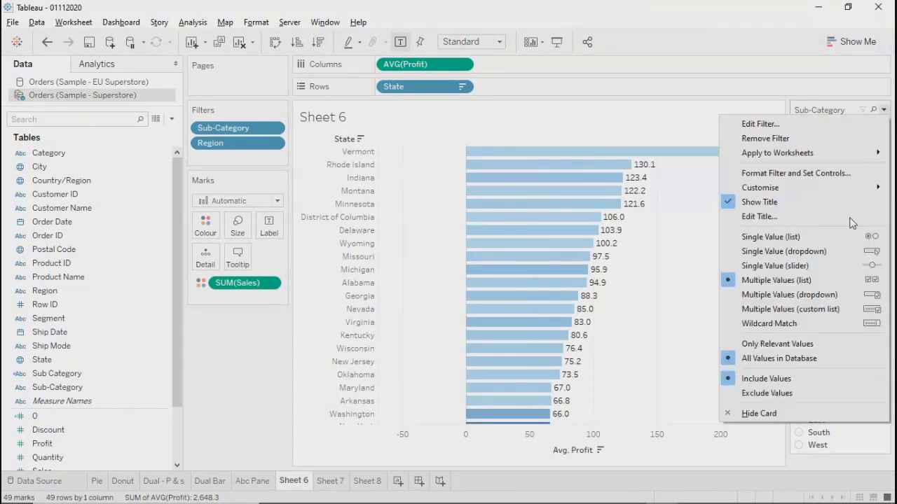
pyautogui.click(791, 294)
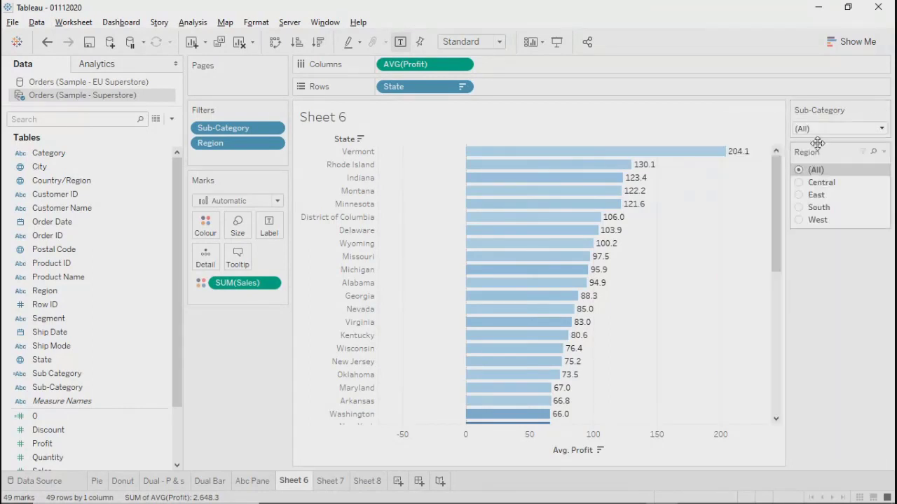
# Clear all Sub-Category values and select only Accessories, Appliances and Art.
pyautogui.click(819, 129)
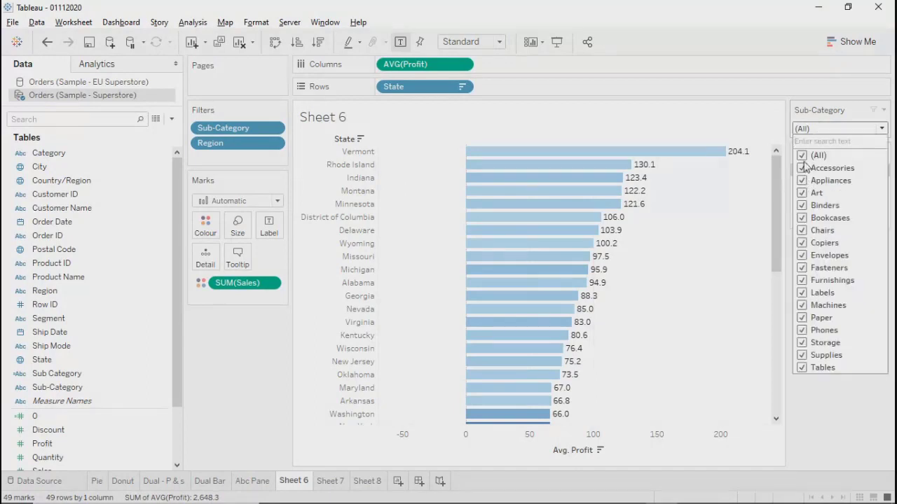
pyautogui.click(802, 154)
pyautogui.click(802, 168)
pyautogui.click(801, 180)
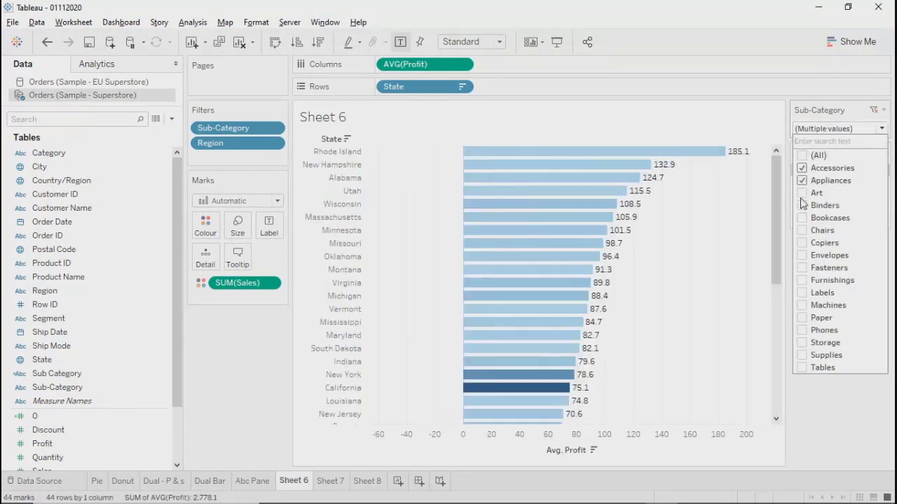
pyautogui.click(802, 194)
pyautogui.click(833, 421)
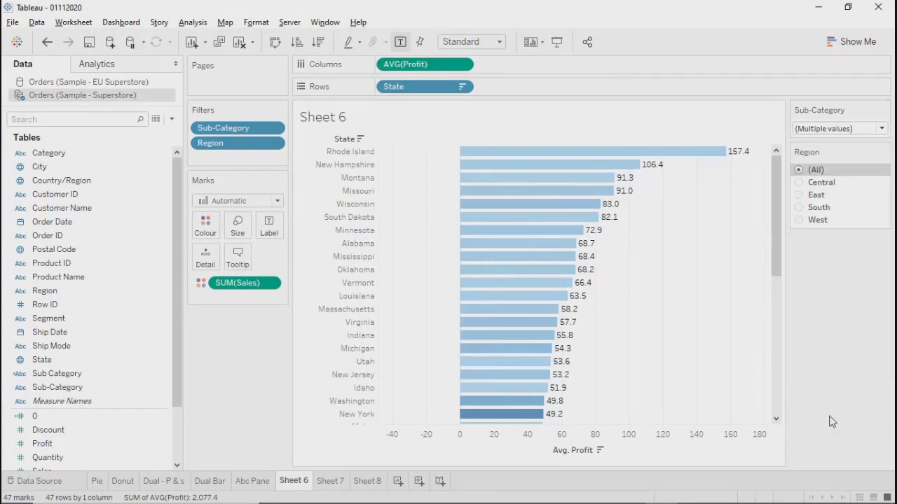
# Compare the states' average profits by switching the Region filter through Central, East, South and West, ending on Central.
pyautogui.moveTo(464, 357)
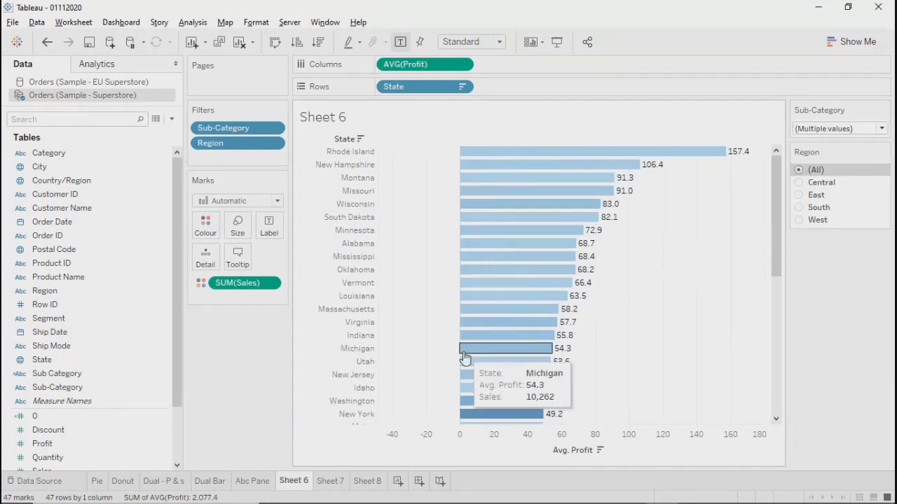
pyautogui.moveTo(529, 261)
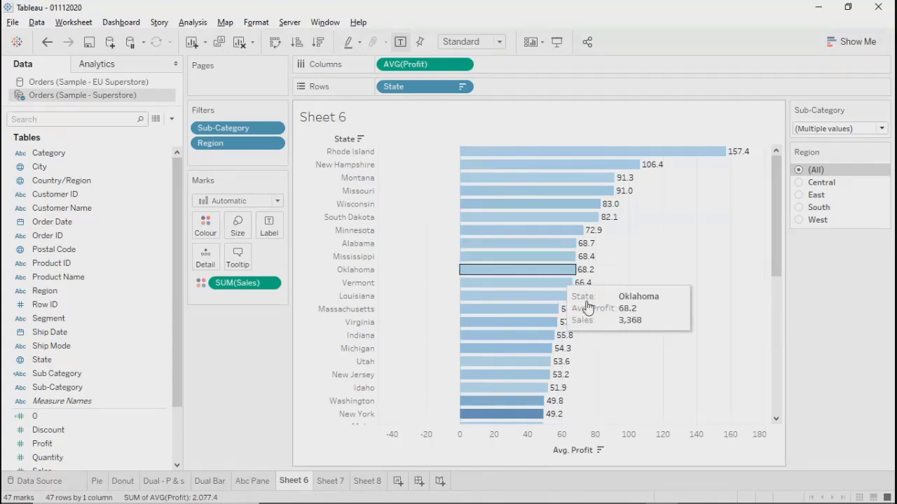
pyautogui.click(802, 184)
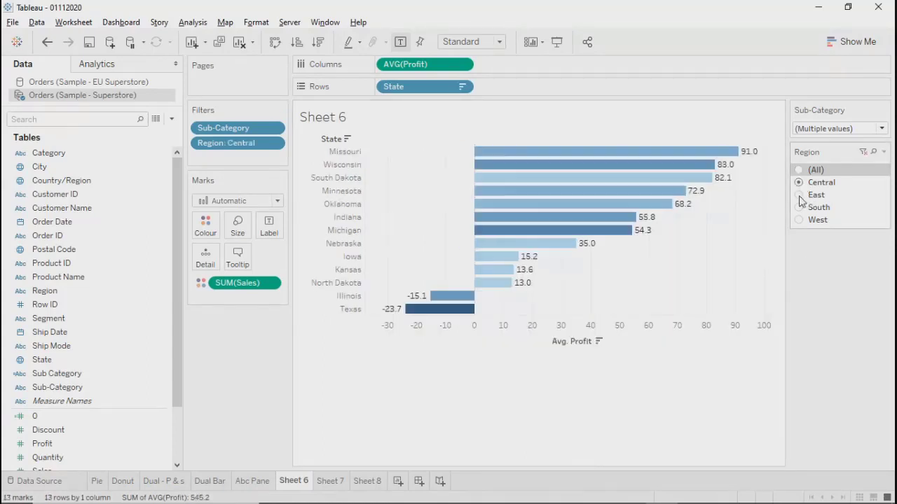
pyautogui.click(801, 197)
pyautogui.click(801, 209)
pyautogui.click(800, 221)
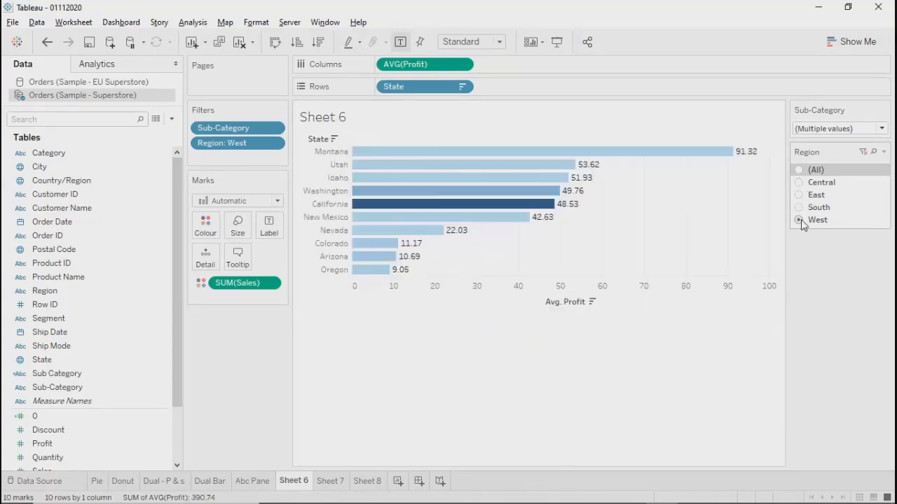
pyautogui.click(800, 208)
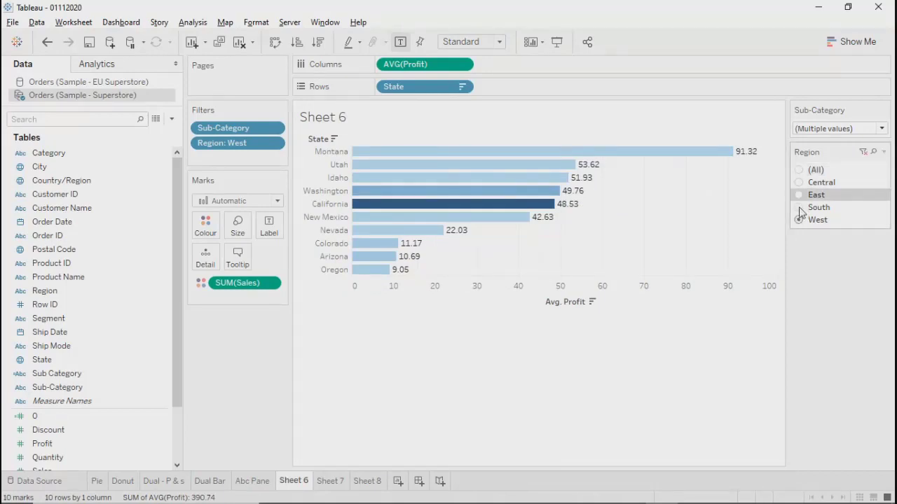
pyautogui.click(799, 196)
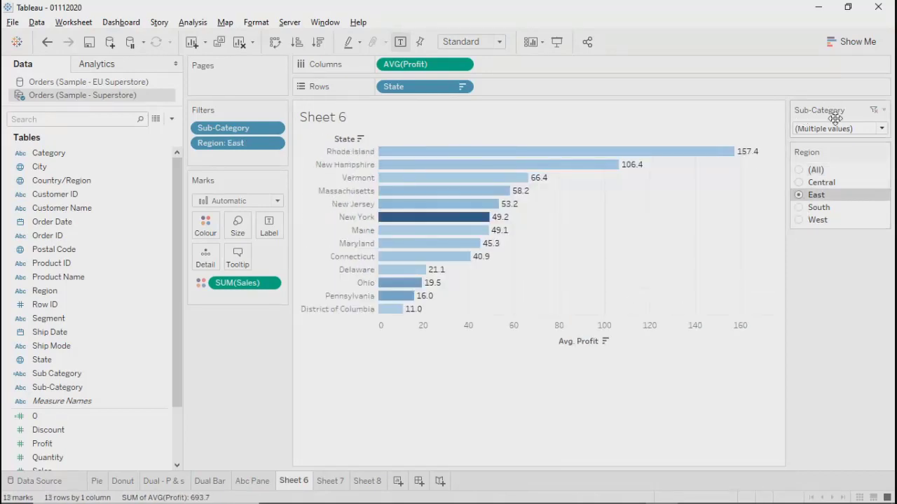
pyautogui.click(799, 183)
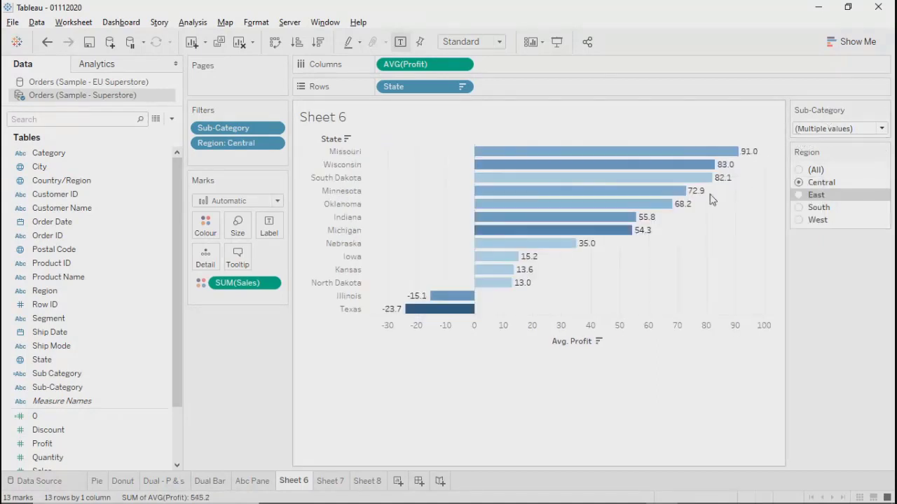
# Add Binders and Bookcases to the selected Sub-Category filter values.
pyautogui.click(831, 130)
pyautogui.click(802, 205)
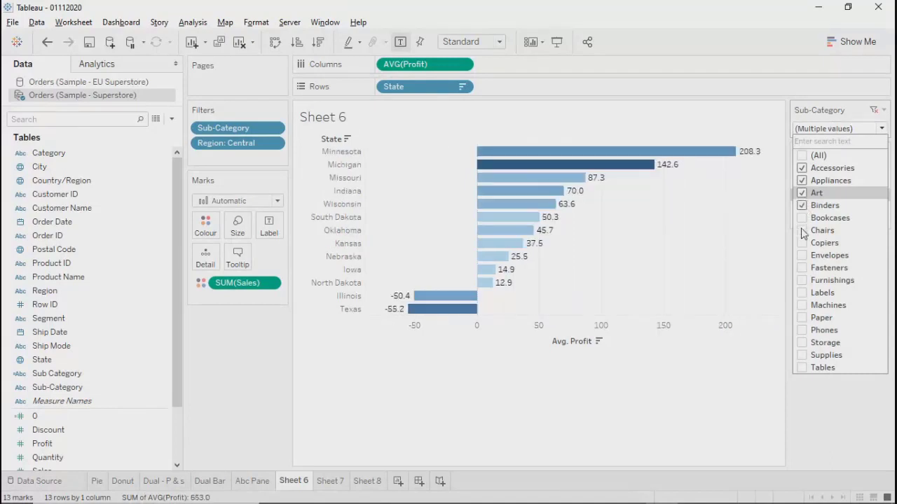
pyautogui.click(802, 218)
pyautogui.click(818, 386)
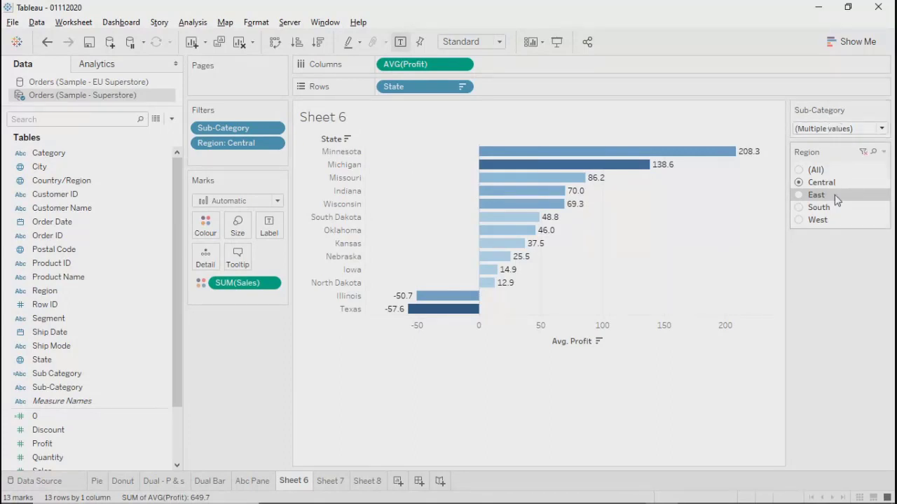
# Compare the chart for each Region value with the expanded Sub-Category selection, cycling through all regions and ending on South.
pyautogui.click(799, 195)
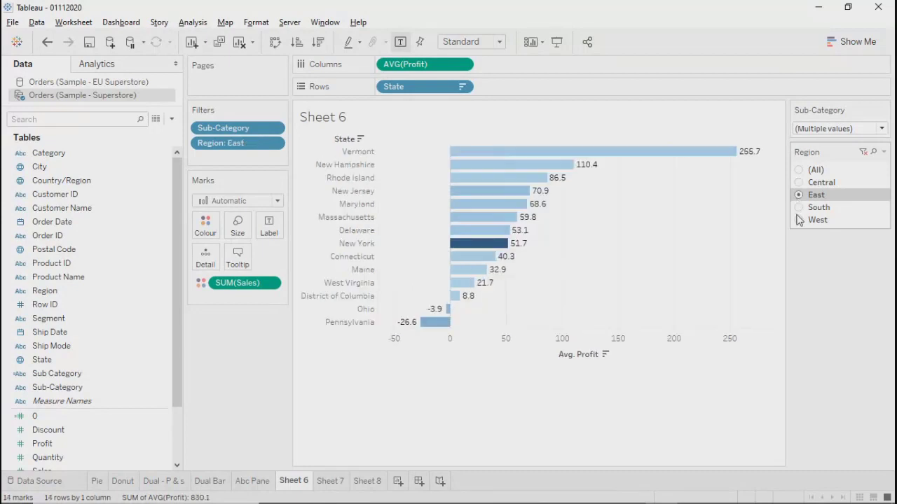
pyautogui.click(800, 208)
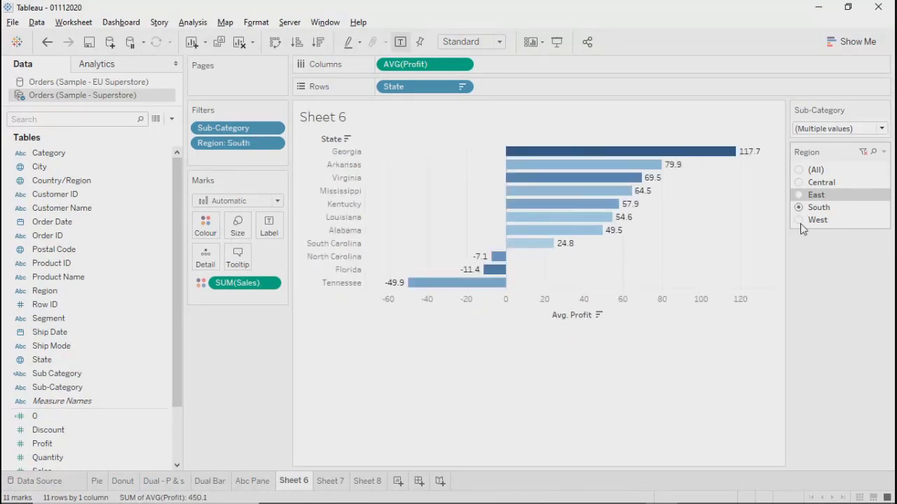
pyautogui.click(798, 220)
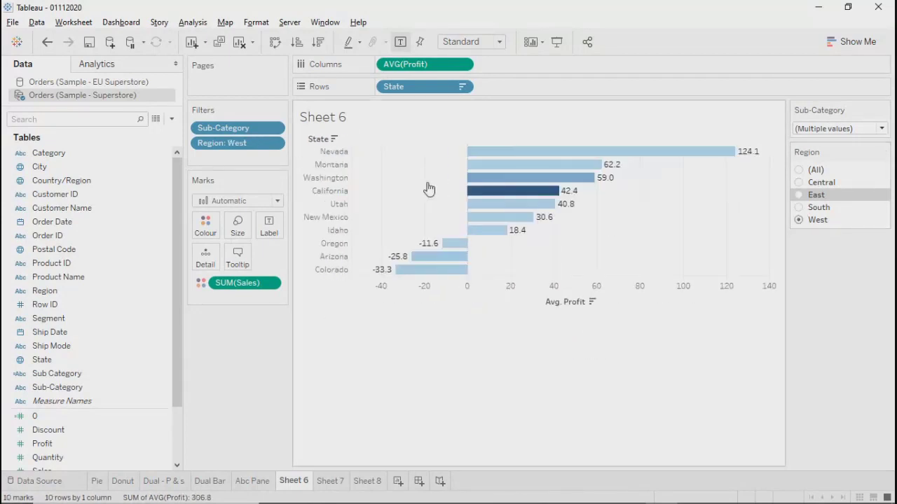
pyautogui.click(799, 170)
pyautogui.click(798, 182)
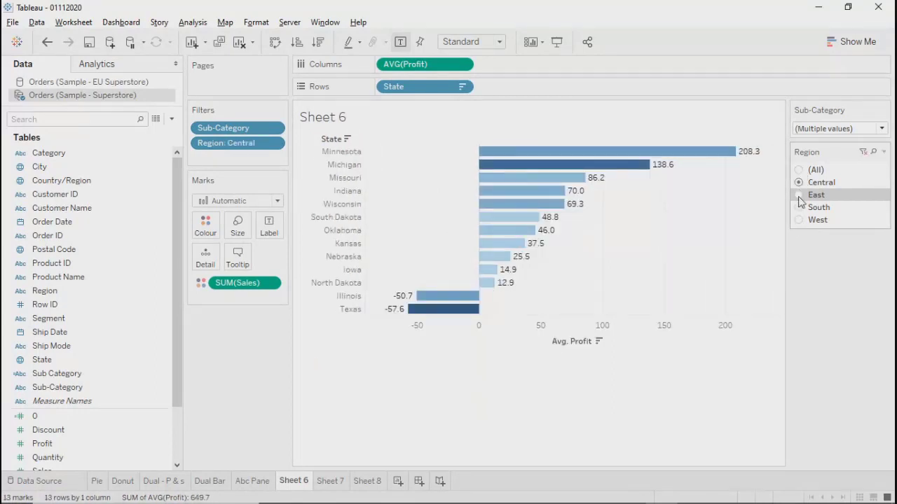
pyautogui.click(799, 194)
pyautogui.click(798, 207)
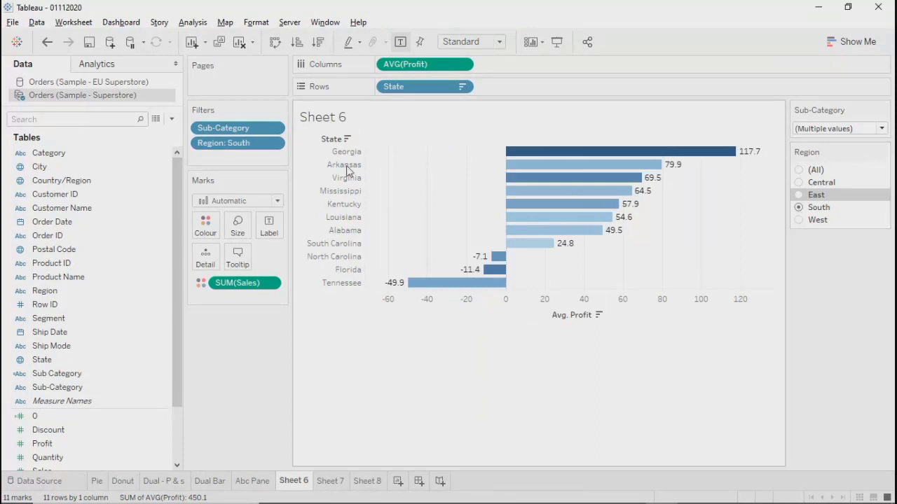
# Add the Sub-Category filter to context, and switch Region to East and back to South.
pyautogui.click(272, 128)
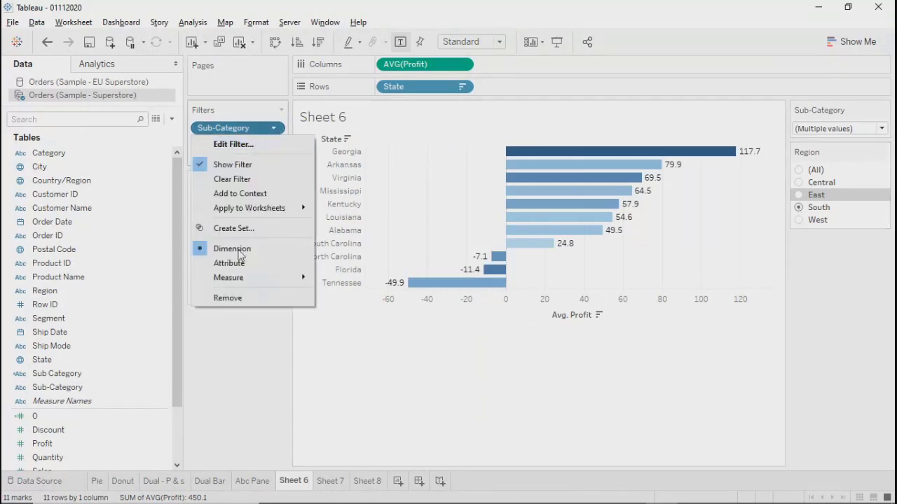
pyautogui.click(225, 194)
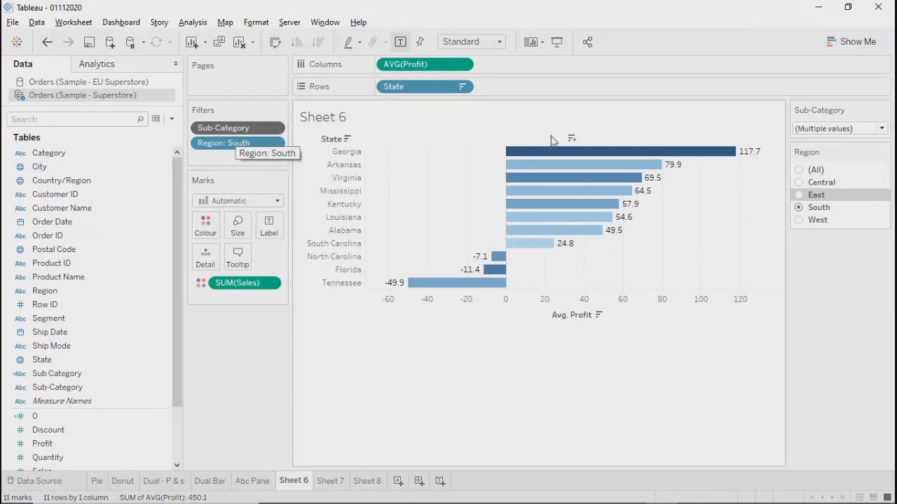
pyautogui.click(800, 196)
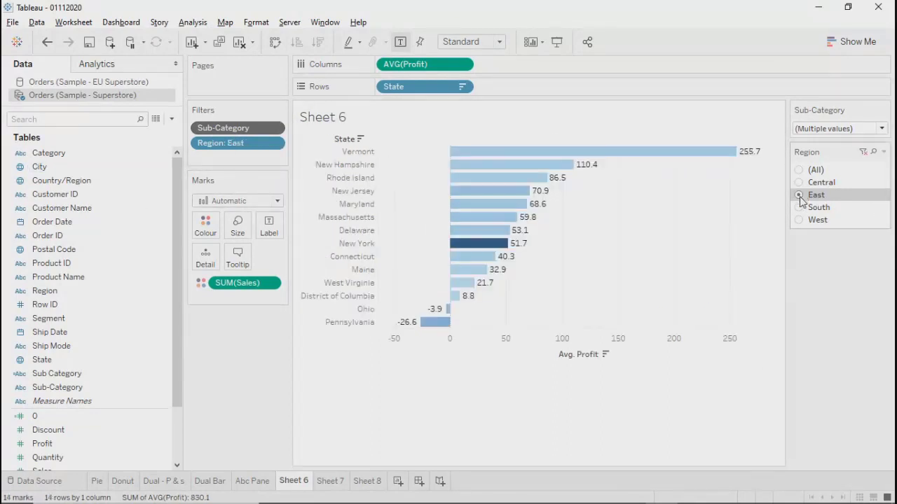
pyautogui.click(799, 207)
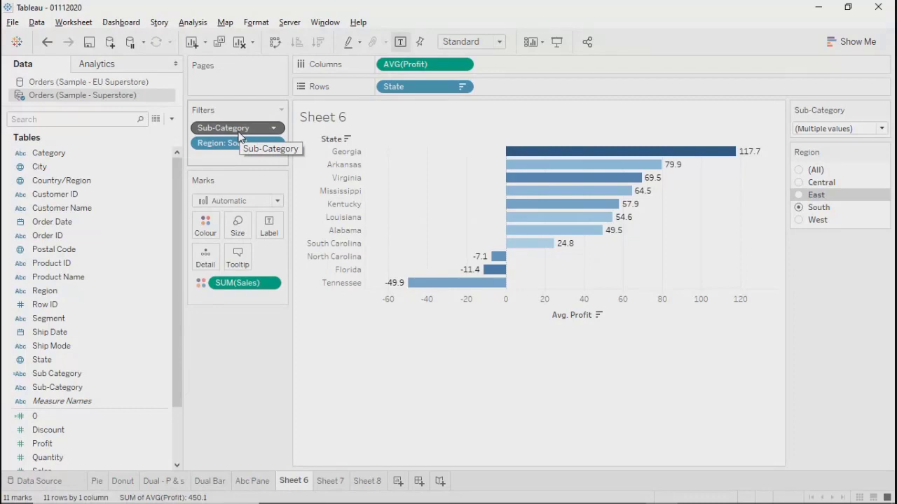
pyautogui.click(273, 128)
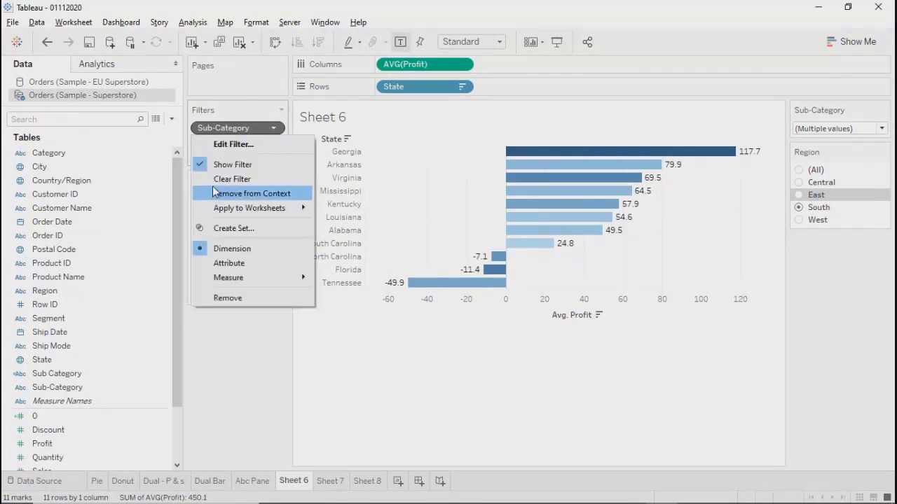
pyautogui.click(224, 127)
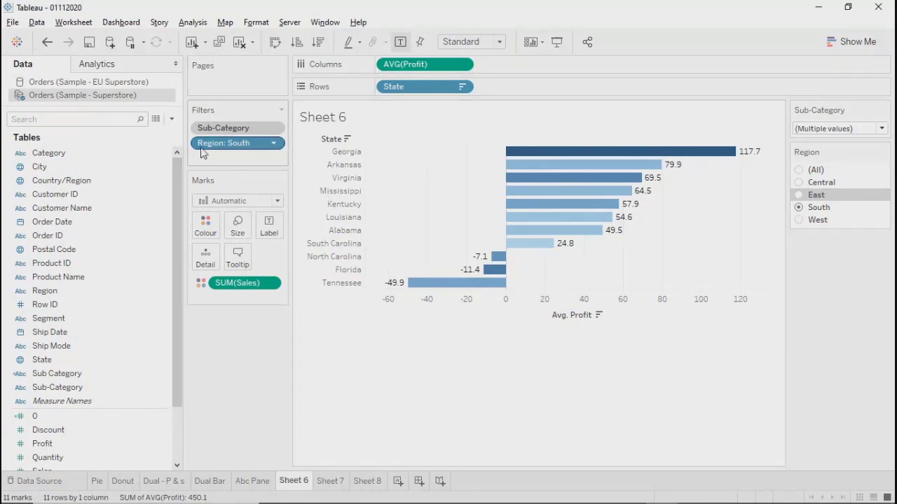
# Reset both the Sub-Category filter and the Region filter to (All).
pyautogui.click(881, 131)
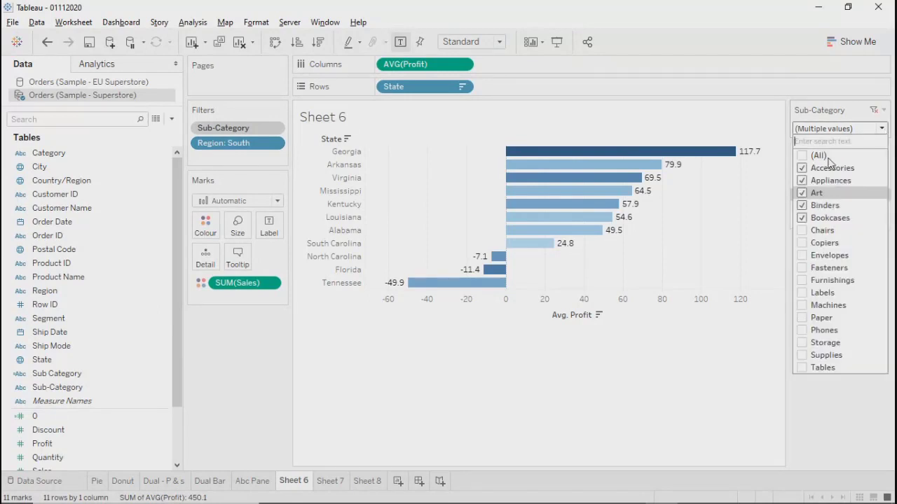
pyautogui.click(802, 155)
pyautogui.click(690, 365)
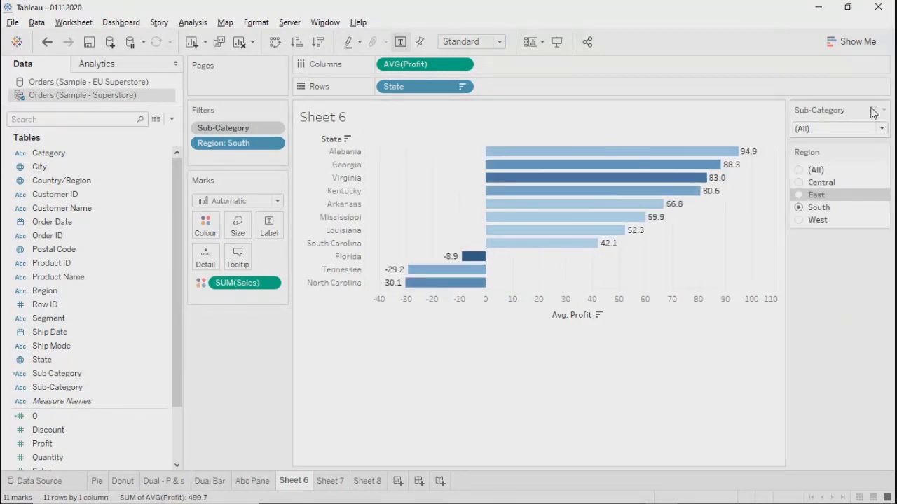
pyautogui.click(800, 171)
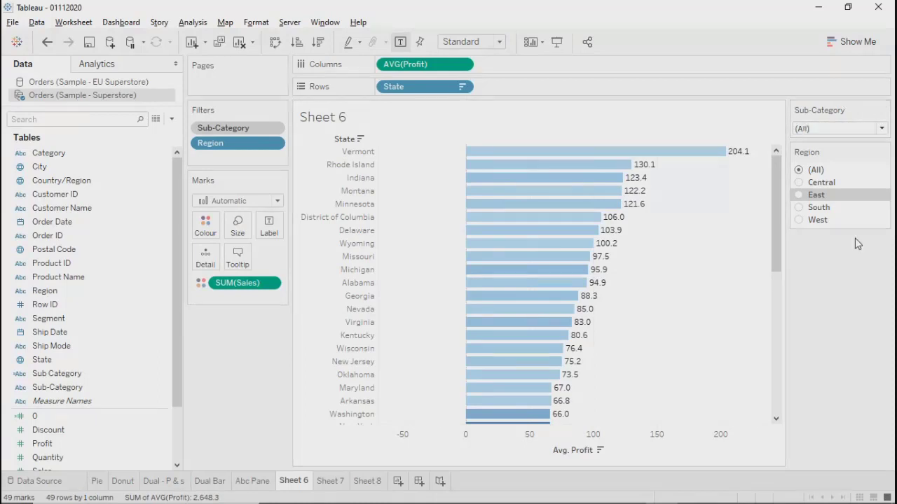
pyautogui.click(884, 110)
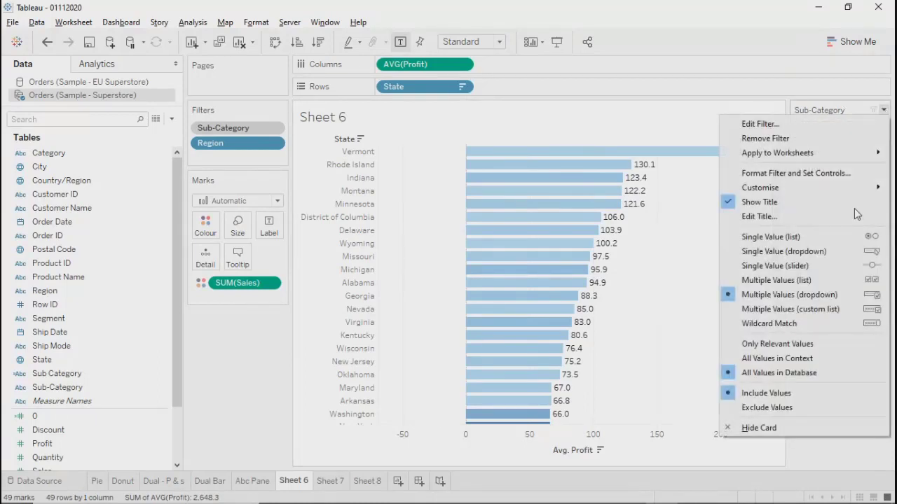
pyautogui.click(828, 455)
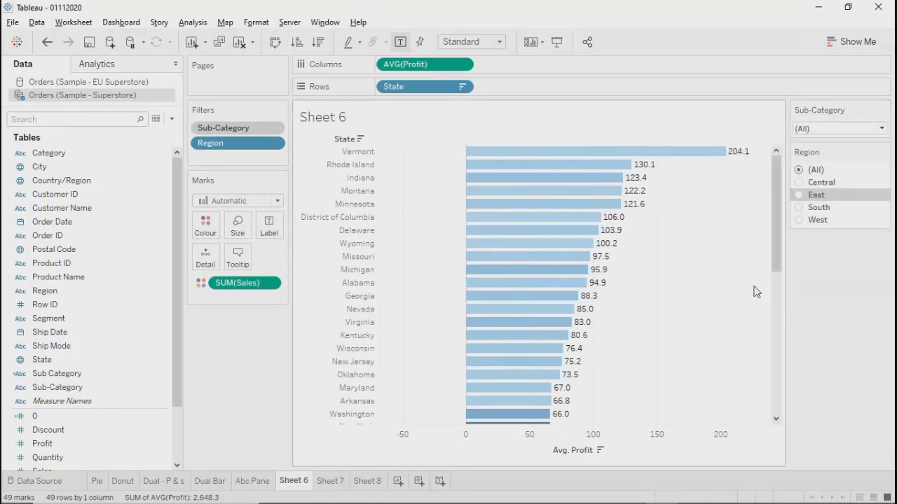
pyautogui.moveTo(780, 171)
pyautogui.mouseDown()
pyautogui.moveTo(787, 384)
pyautogui.moveTo(780, 160)
pyautogui.mouseUp()
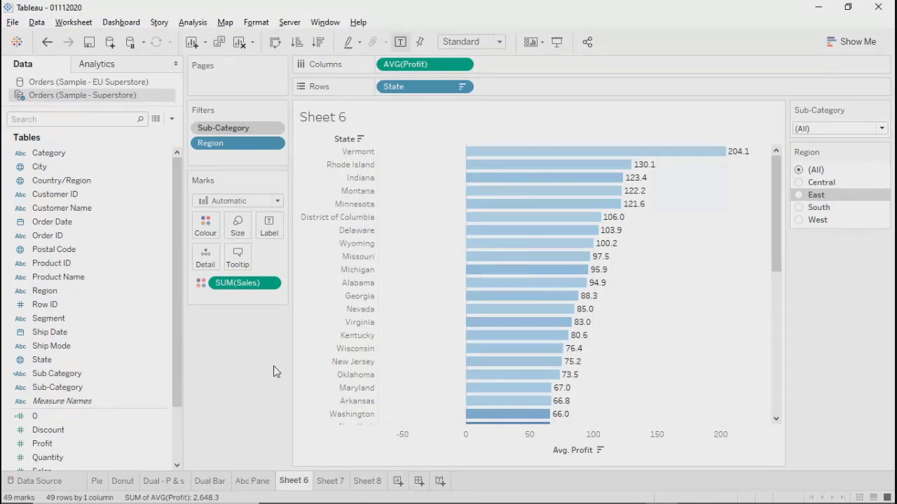
pyautogui.click(56, 482)
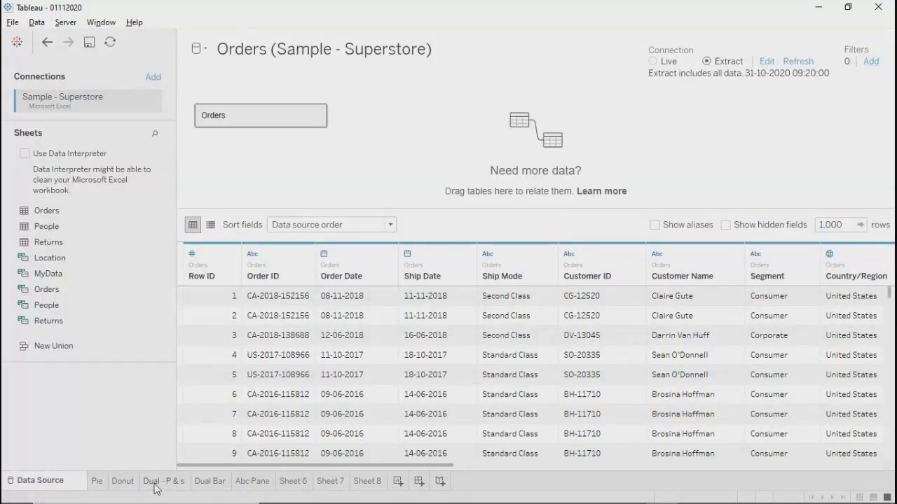
# Open Sheet 8 and add a Country/Region filter, keeping the default selection.
pyautogui.click(366, 483)
pyautogui.moveTo(56, 180); pyautogui.dragTo(224, 136)
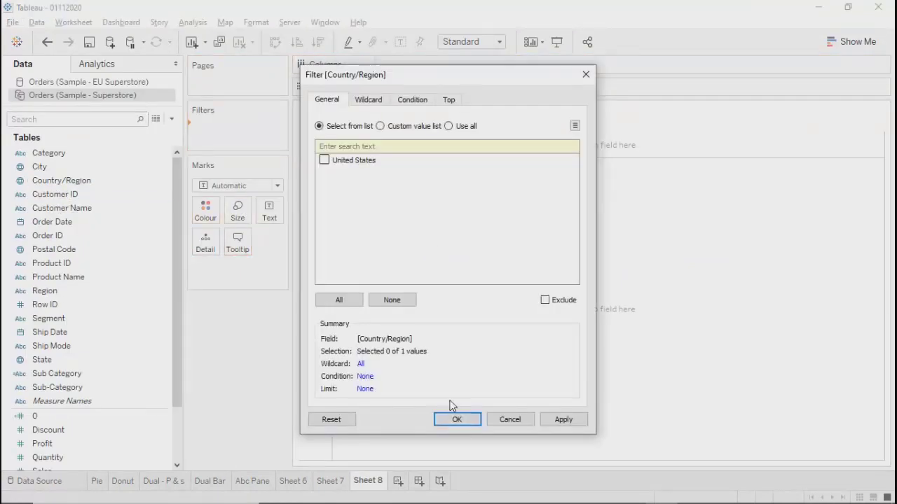
pyautogui.click(455, 419)
pyautogui.moveTo(54, 180); pyautogui.dragTo(226, 150)
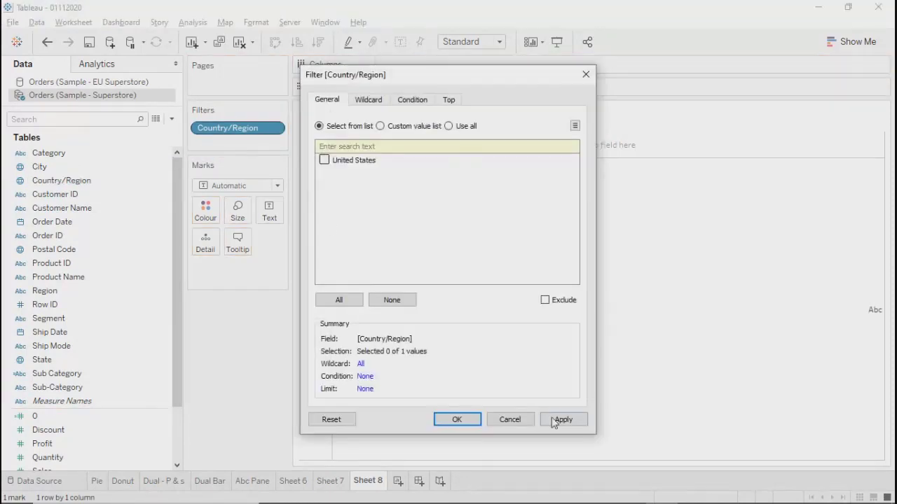
pyautogui.click(561, 420)
pyautogui.click(455, 420)
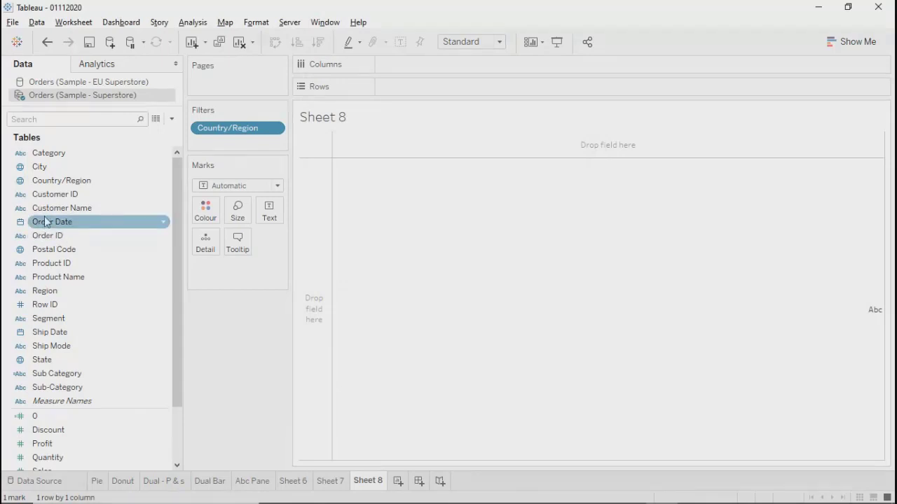
# Add a Customer Name filter to Sheet 8 with the custom value list including all values when empty.
pyautogui.moveTo(60, 180); pyautogui.dragTo(204, 147)
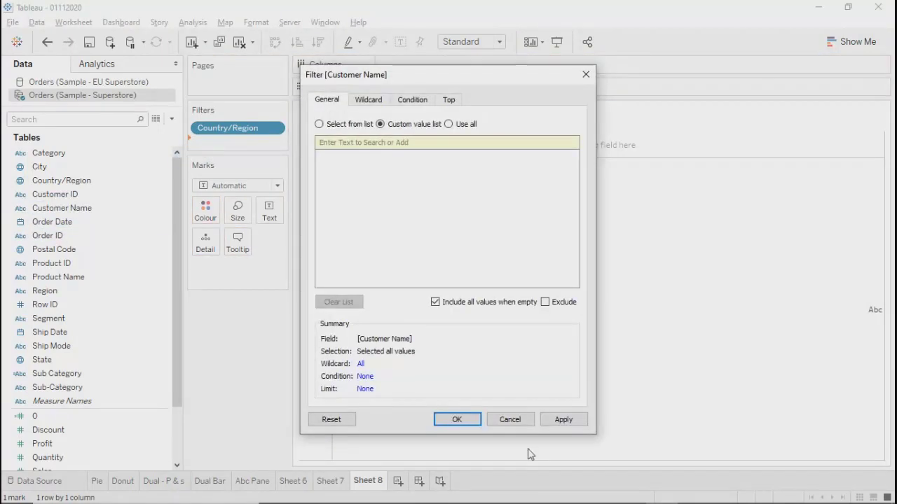
pyautogui.click(562, 418)
pyautogui.click(456, 419)
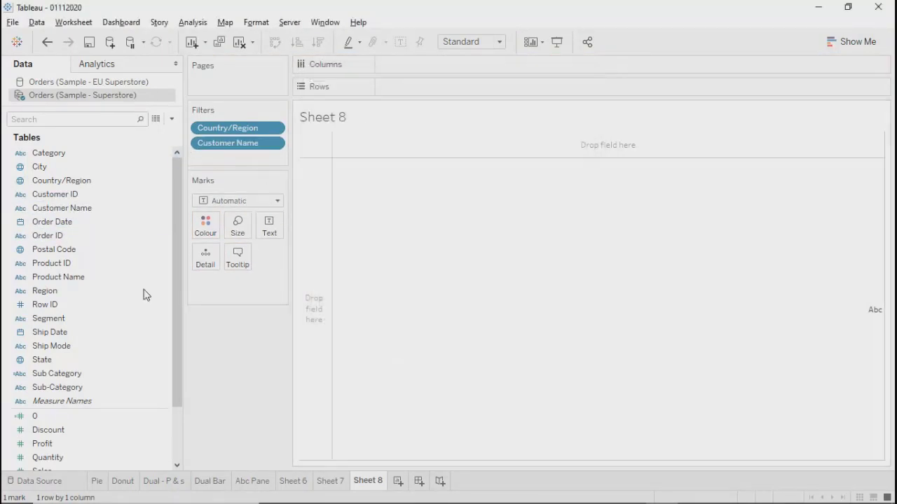
# Add a Category filter to Sheet 8, keeping the default selection.
pyautogui.click(36, 196)
pyautogui.moveTo(77, 180); pyautogui.dragTo(231, 150)
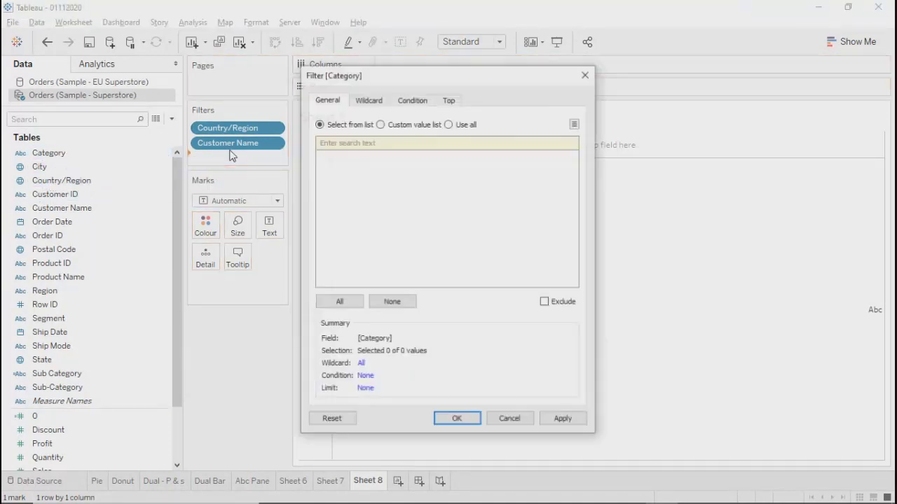
pyautogui.click(562, 418)
pyautogui.click(499, 420)
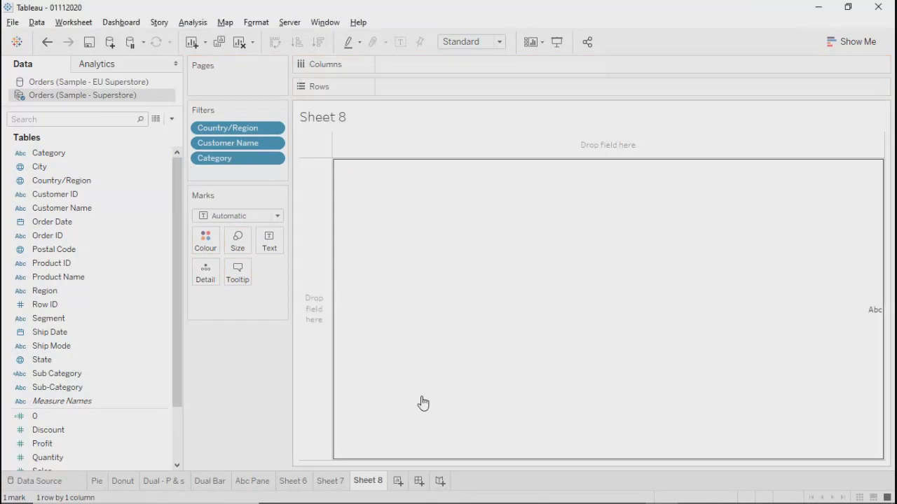
# Add the Category, Country/Region and Customer Name filters on Sheet 8 to context.
pyautogui.click(273, 159)
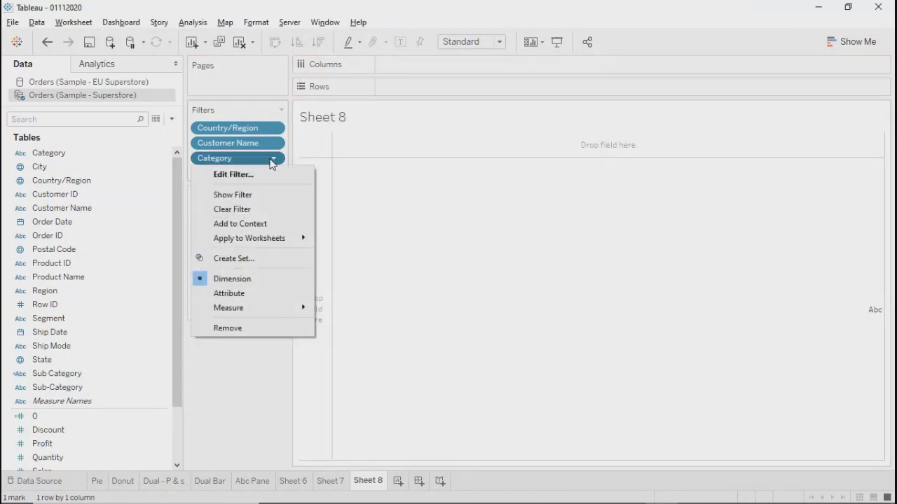
pyautogui.click(239, 224)
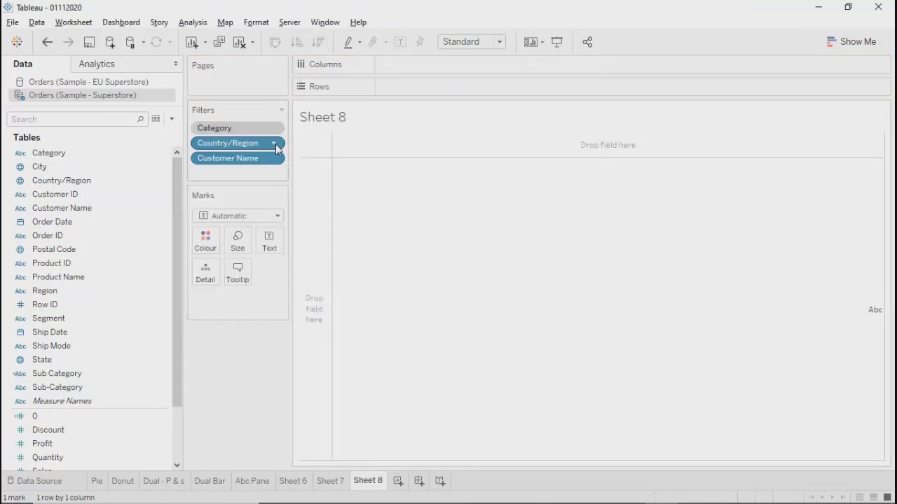
pyautogui.click(273, 143)
pyautogui.click(226, 211)
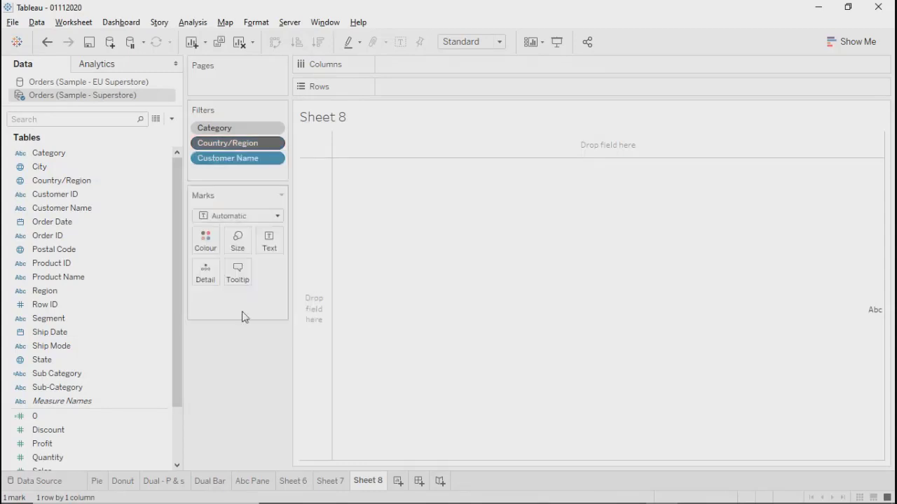
pyautogui.click(277, 159)
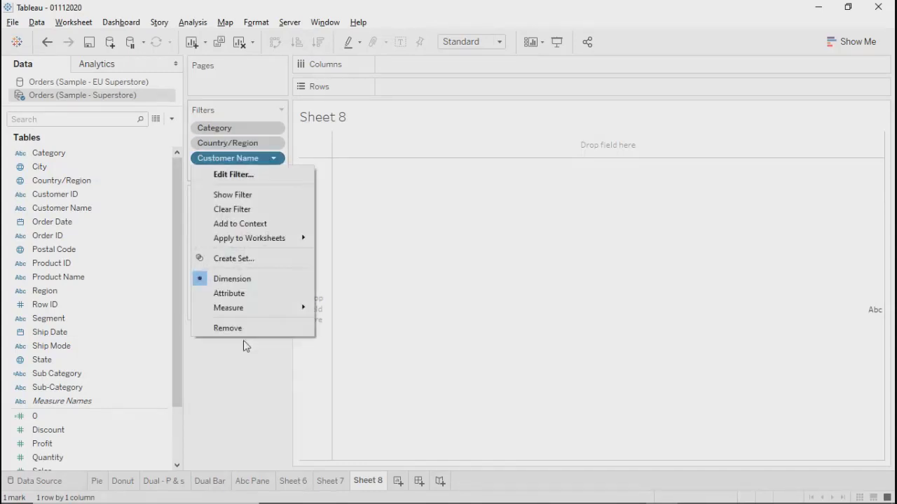
pyautogui.click(228, 223)
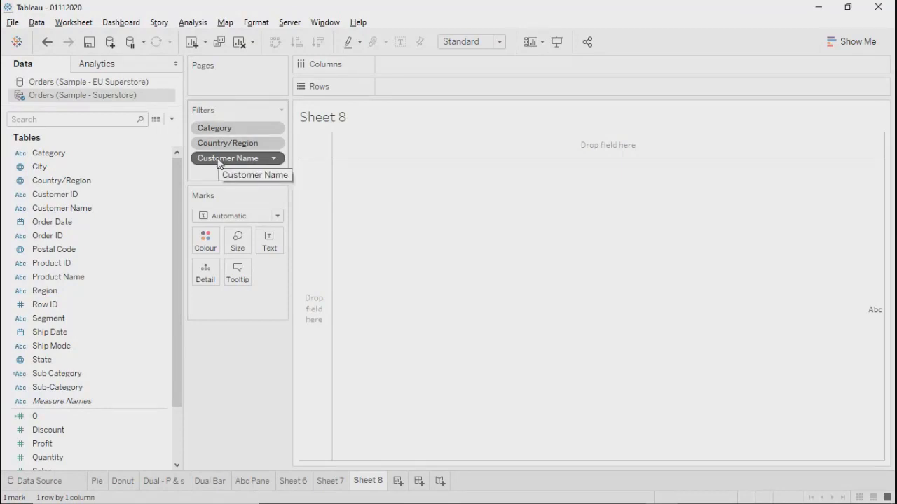
# Remove the Customer Name, Country/Region and Category filters from Sheet 8.
pyautogui.moveTo(217, 162); pyautogui.dragTo(230, 143)
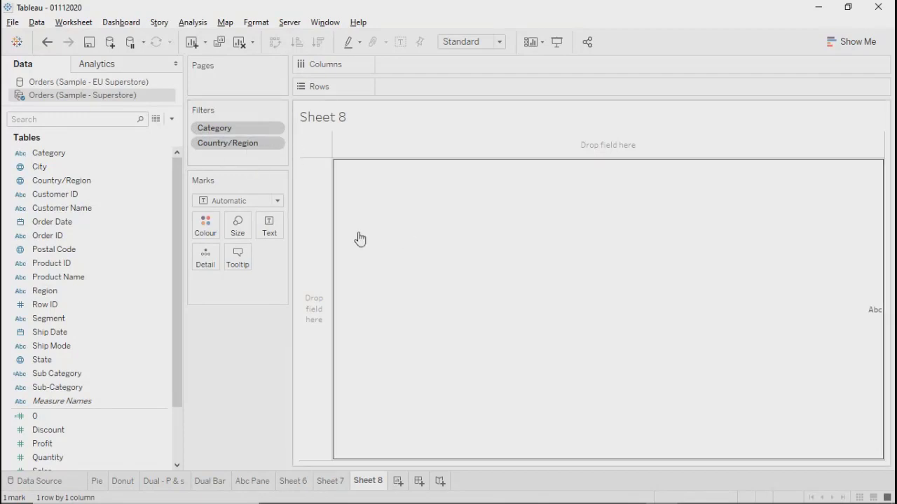
pyautogui.click(547, 299)
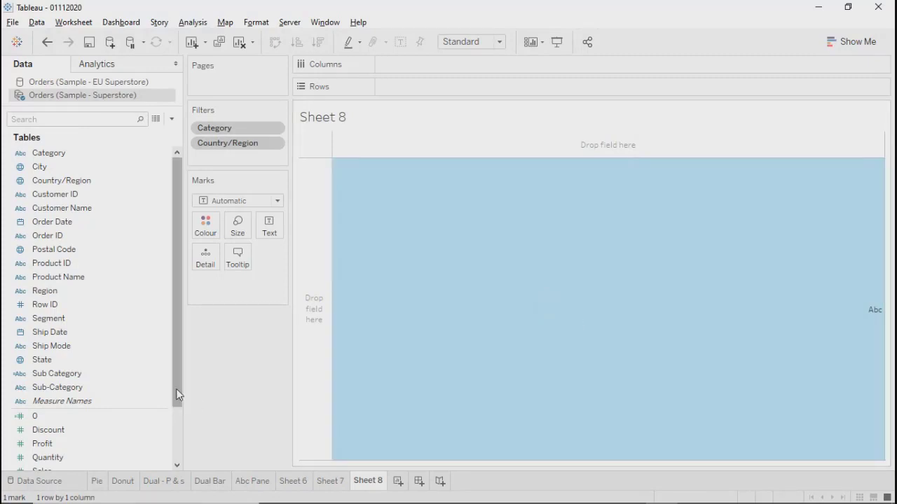
pyautogui.click(276, 376)
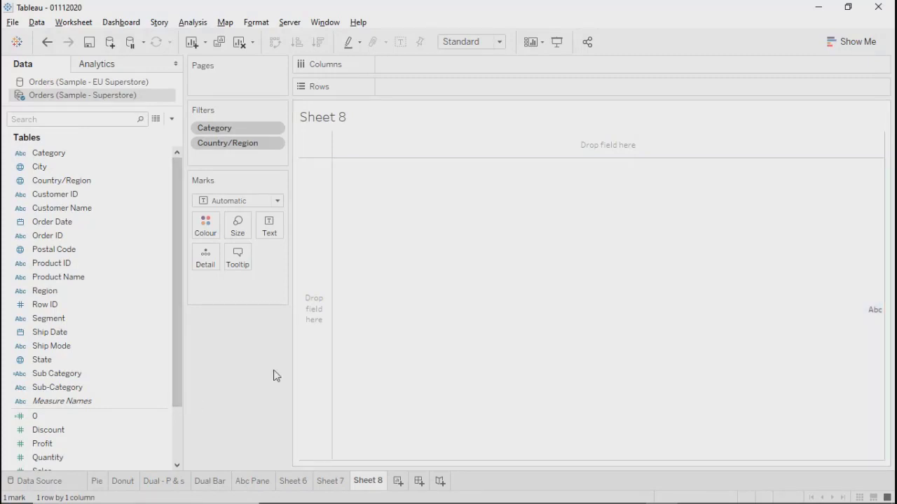
pyautogui.click(274, 144)
pyautogui.click(238, 313)
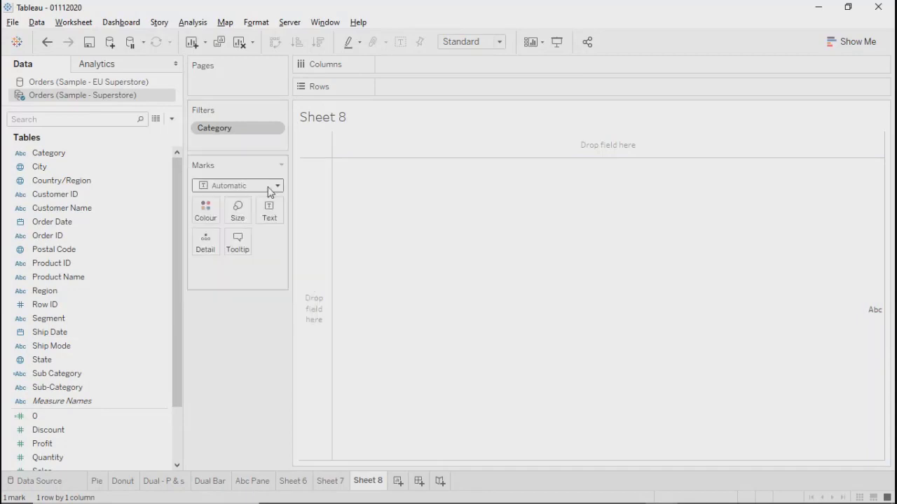
pyautogui.click(273, 128)
pyautogui.click(230, 298)
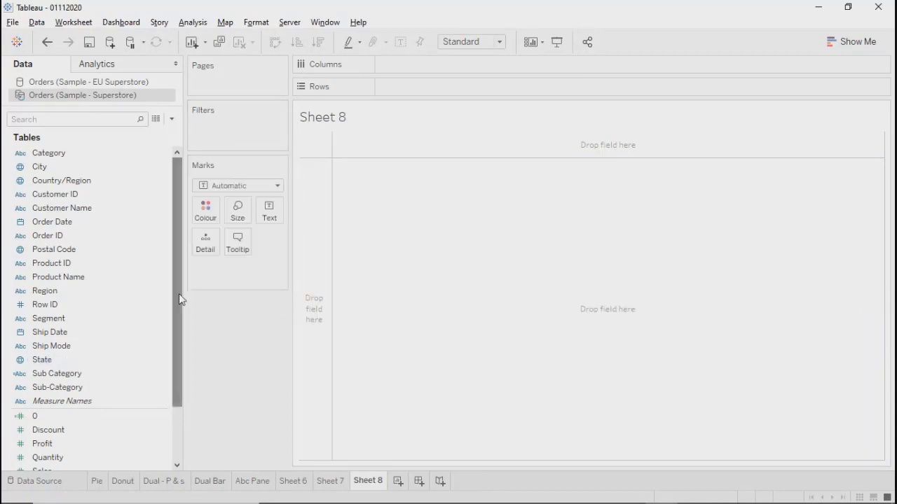
# Delete the worksheets Sheet 8 and Sheet 7 from the workbook.
pyautogui.scroll(-3, 178, 304)
pyautogui.scroll(3, 178, 306)
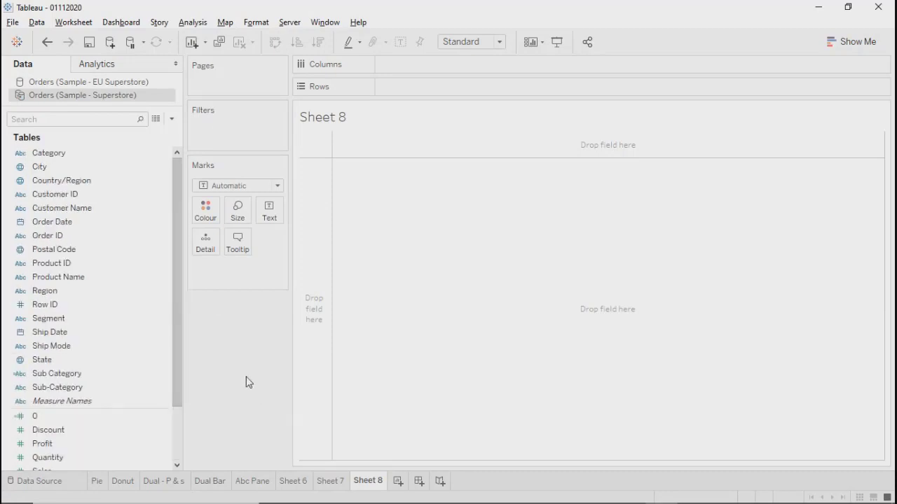
pyautogui.rightClick(369, 485)
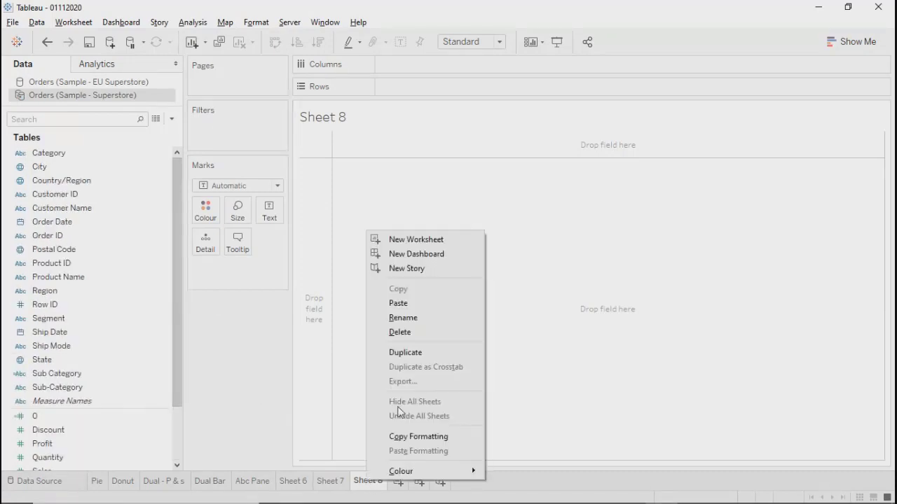
pyautogui.click(392, 332)
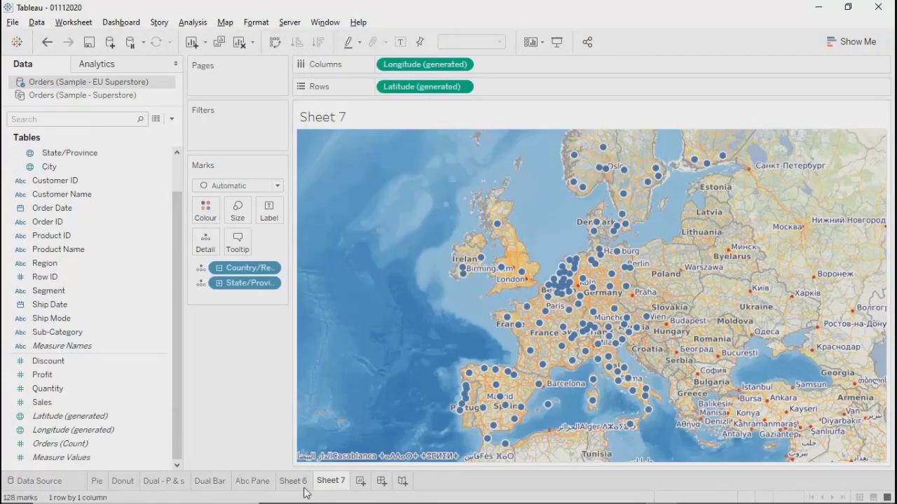
pyautogui.click(297, 483)
pyautogui.rightClick(329, 483)
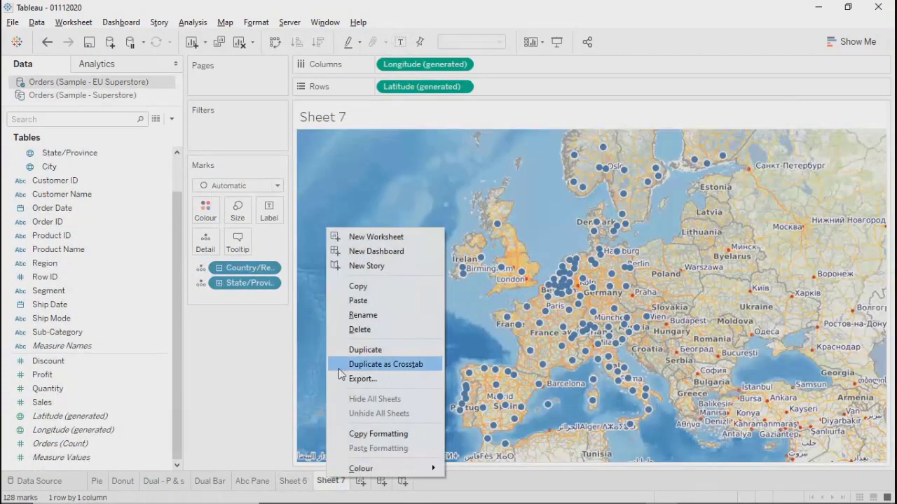
pyautogui.click(349, 331)
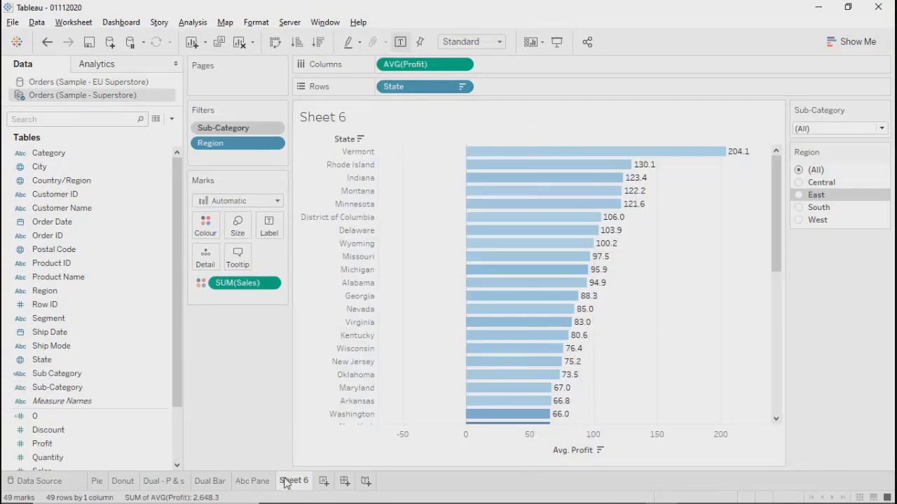
pyautogui.click(255, 485)
pyautogui.click(294, 481)
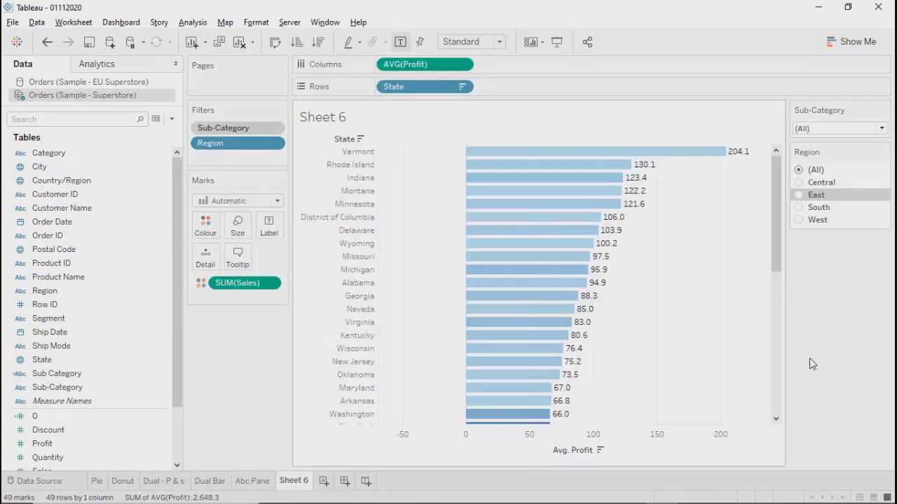
pyautogui.click(778, 251)
pyautogui.moveTo(782, 264); pyautogui.dragTo(763, 110)
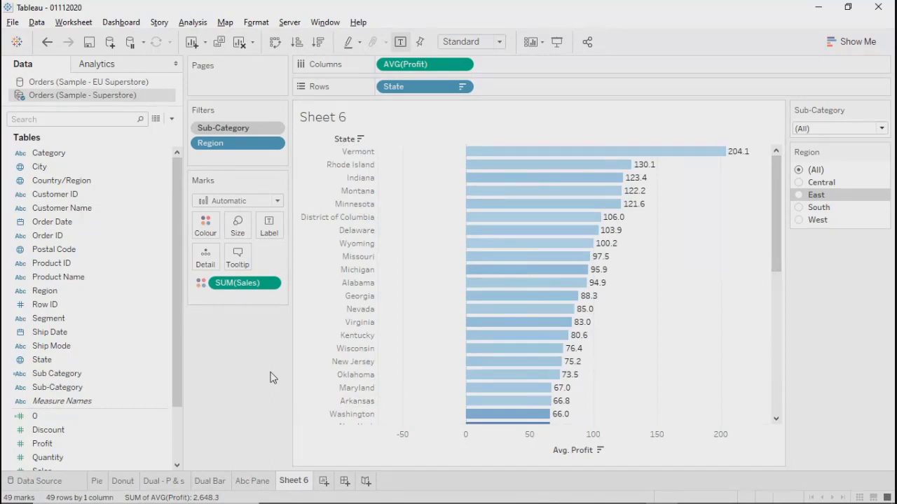
# Add a blank worksheet to the workbook and return to Sheet 6.
pyautogui.click(324, 481)
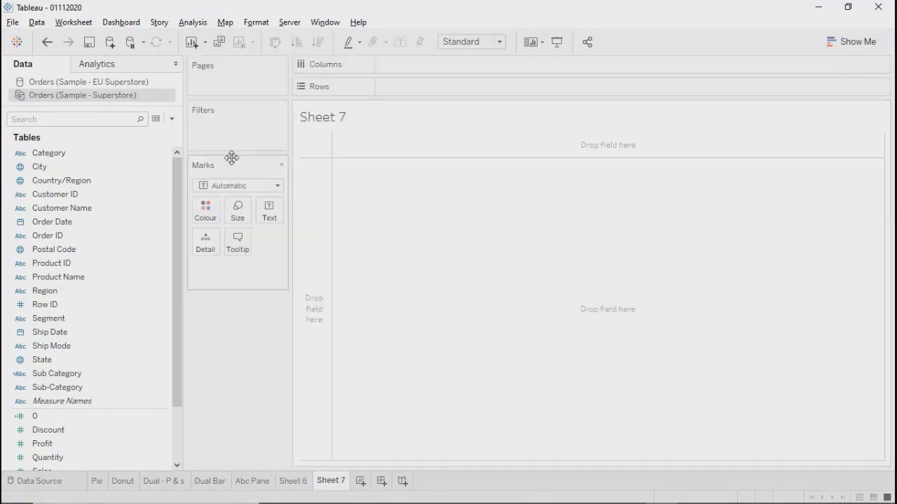
pyautogui.click(289, 483)
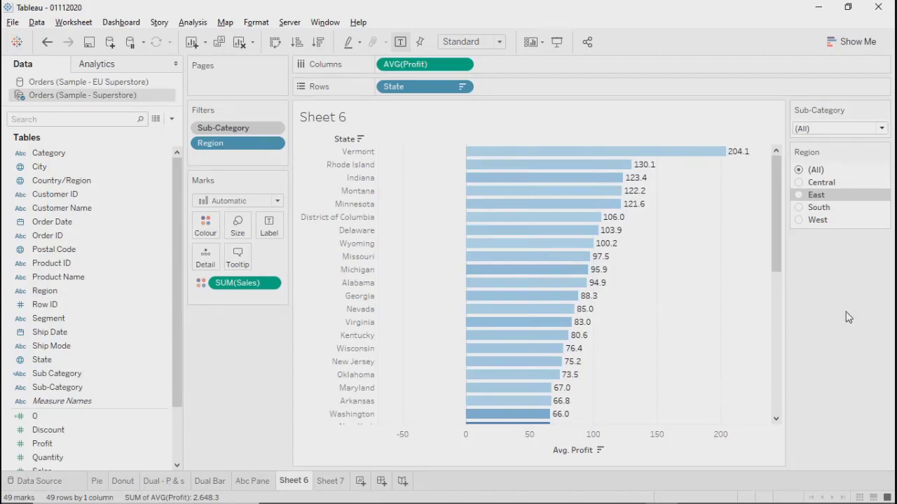
# Create a parameter named Parameter 1 with the default float settings and show its control on Sheet 6.
pyautogui.moveTo(172, 392); pyautogui.dragTo(188, 139)
pyautogui.click(171, 120)
pyautogui.click(107, 150)
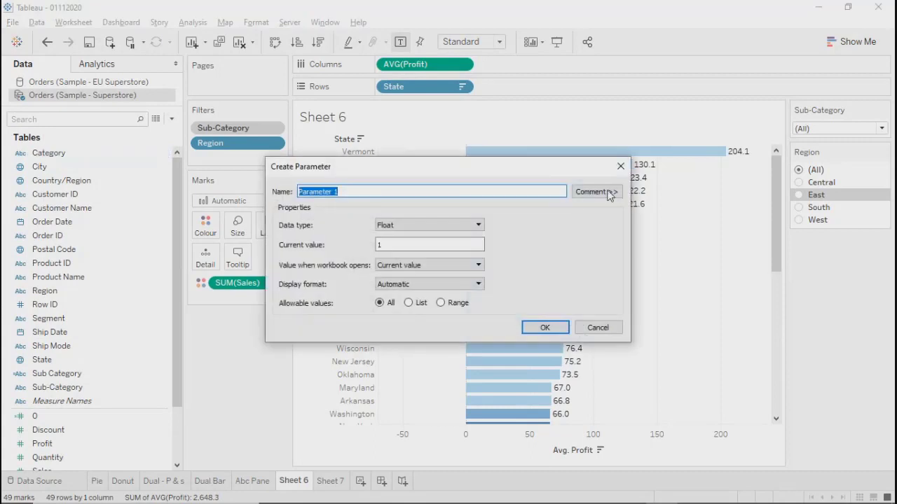
pyautogui.click(537, 329)
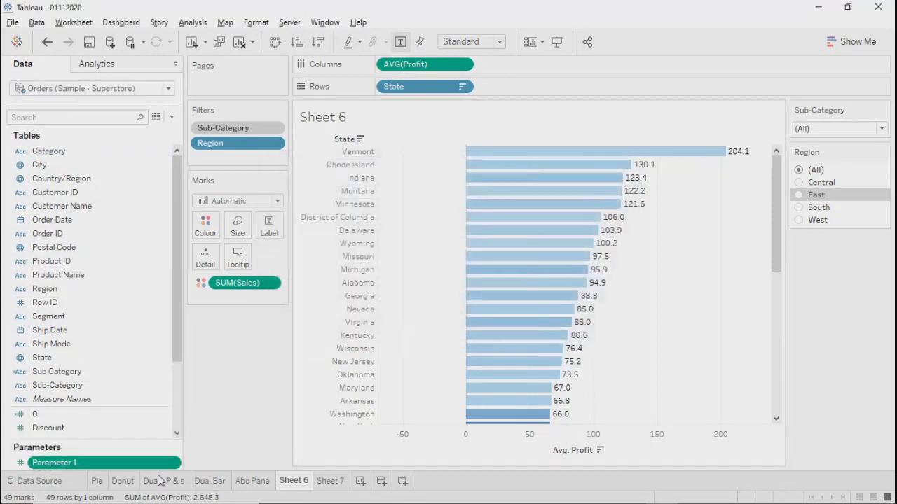
pyautogui.click(174, 464)
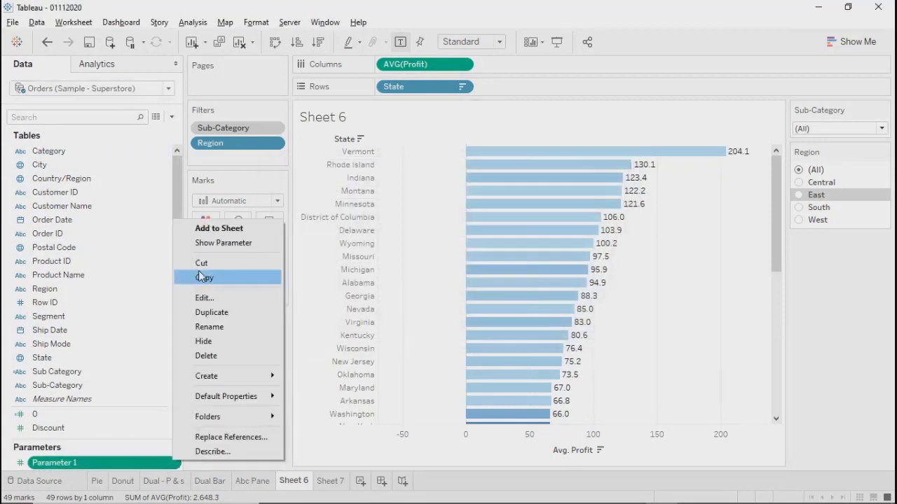
pyautogui.click(224, 240)
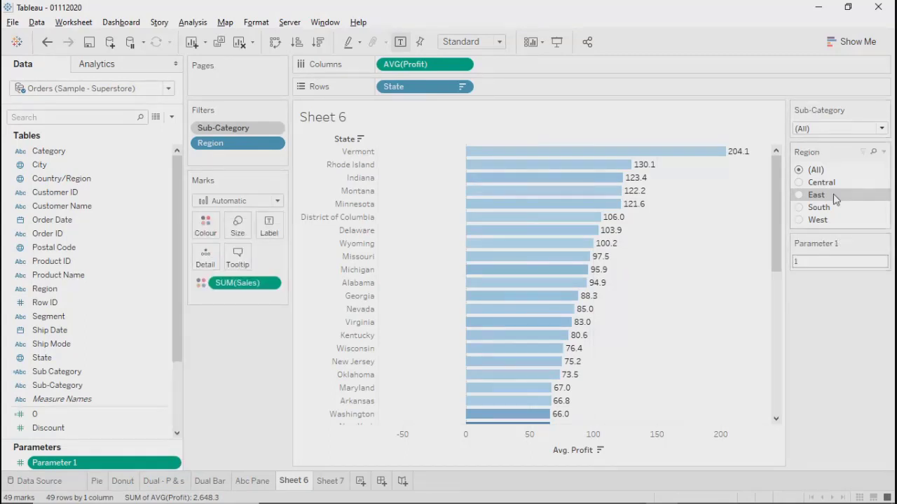
# Hide the Region filter card on Sheet 6.
pyautogui.click(885, 156)
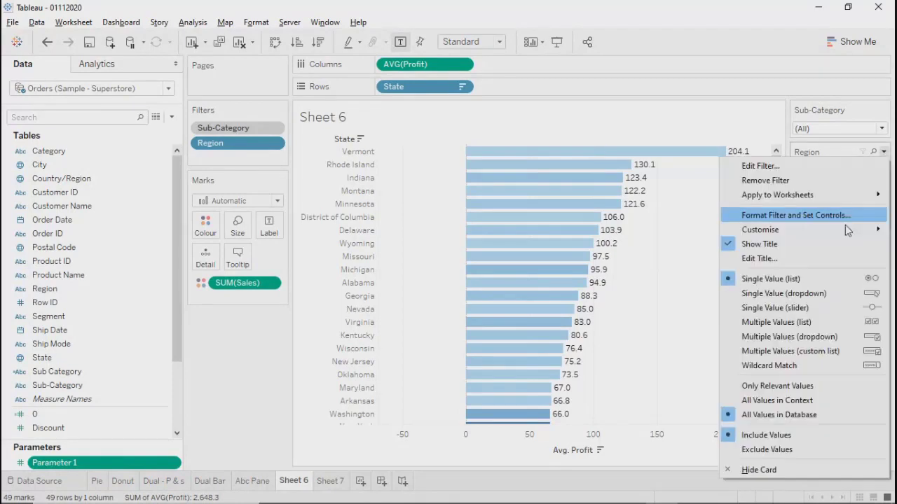
pyautogui.click(761, 467)
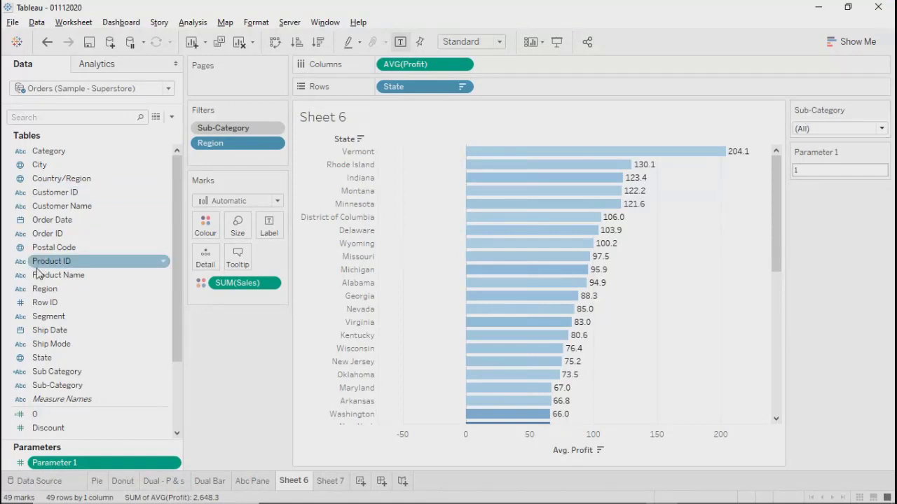
# Compare the Sub-Category filter's multi-value list with the single-value input of Parameter 1.
pyautogui.click(869, 132)
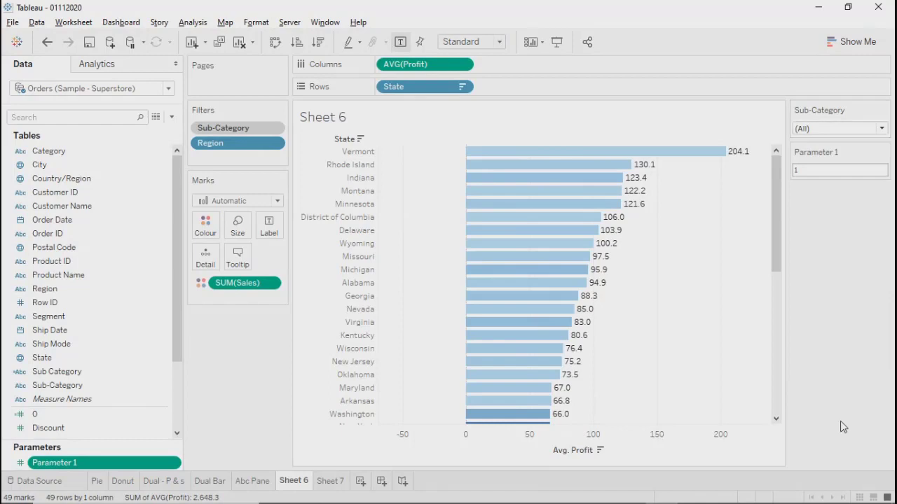
pyautogui.click(880, 133)
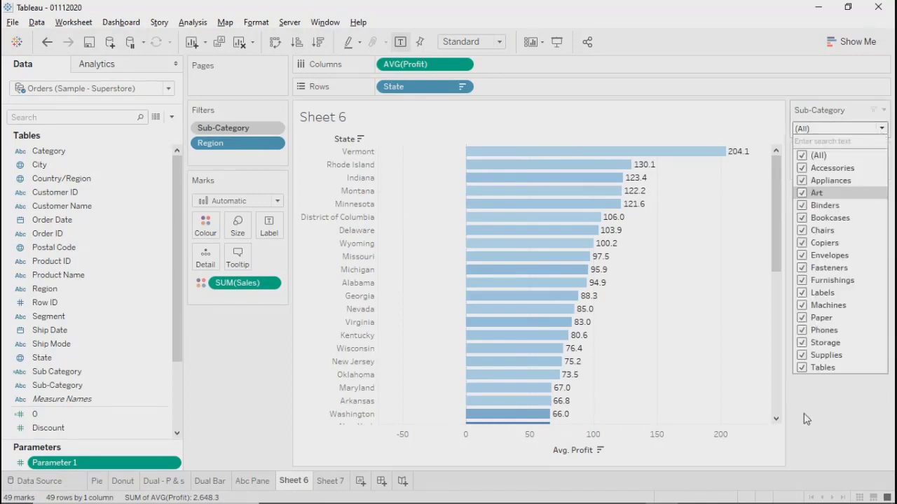
pyautogui.click(861, 169)
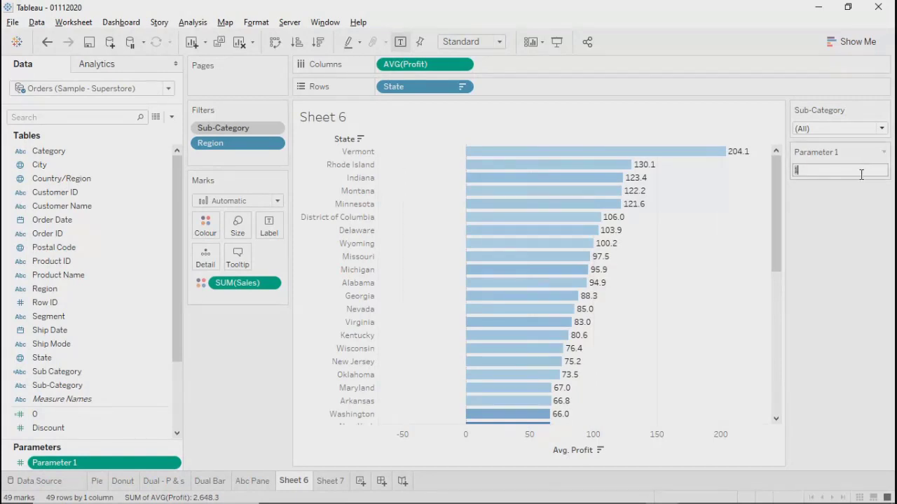
pyautogui.click(83, 208)
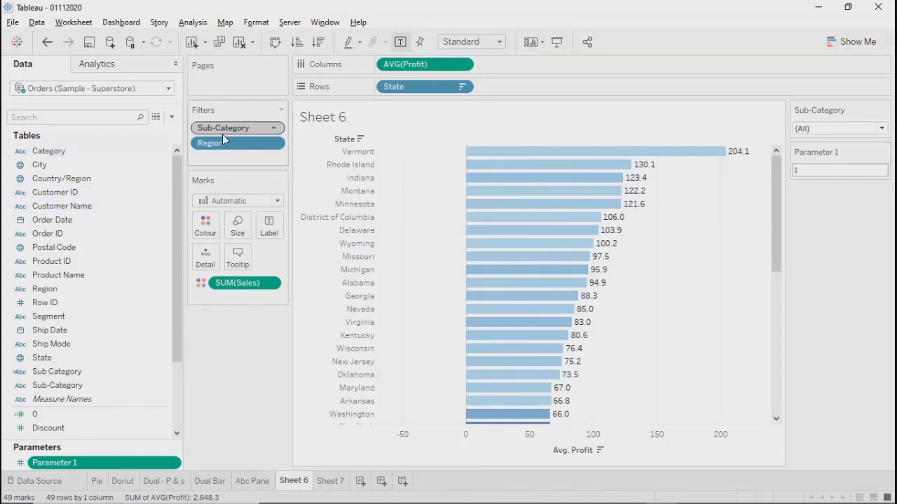
pyautogui.moveTo(223, 130)
pyautogui.mouseDown()
pyautogui.moveTo(21, 126)
pyautogui.moveTo(28, 200)
pyautogui.moveTo(250, 114)
pyautogui.moveTo(224, 128)
pyautogui.mouseUp()
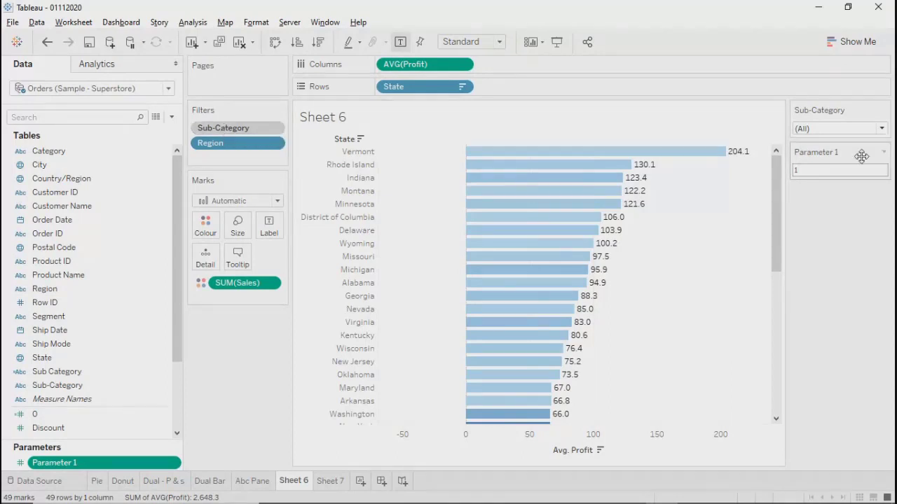
# Hide the Parameter 1 control on Sheet 6.
pyautogui.click(884, 152)
pyautogui.click(856, 251)
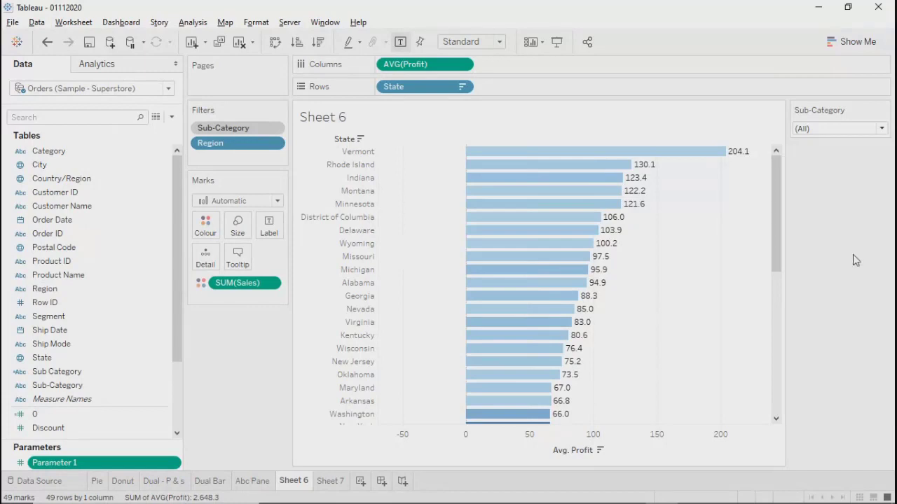
# Start a second parameter and set its data type to String.
pyautogui.click(171, 117)
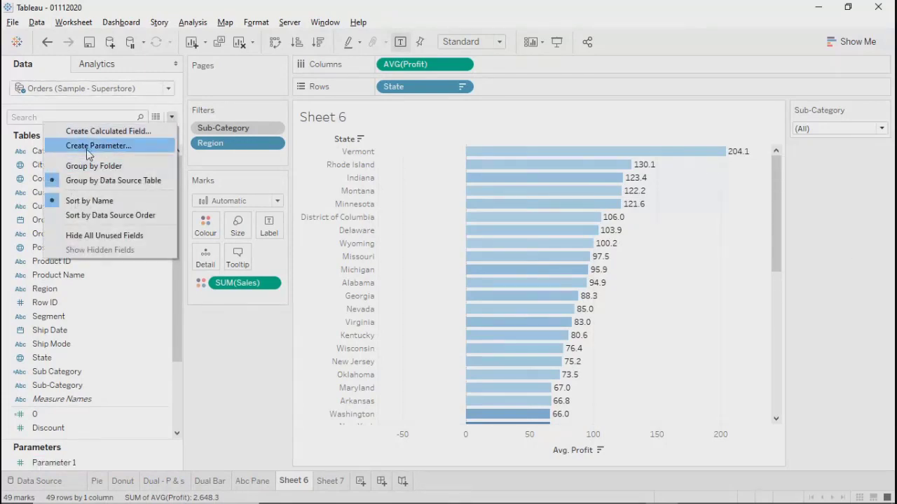
pyautogui.click(86, 147)
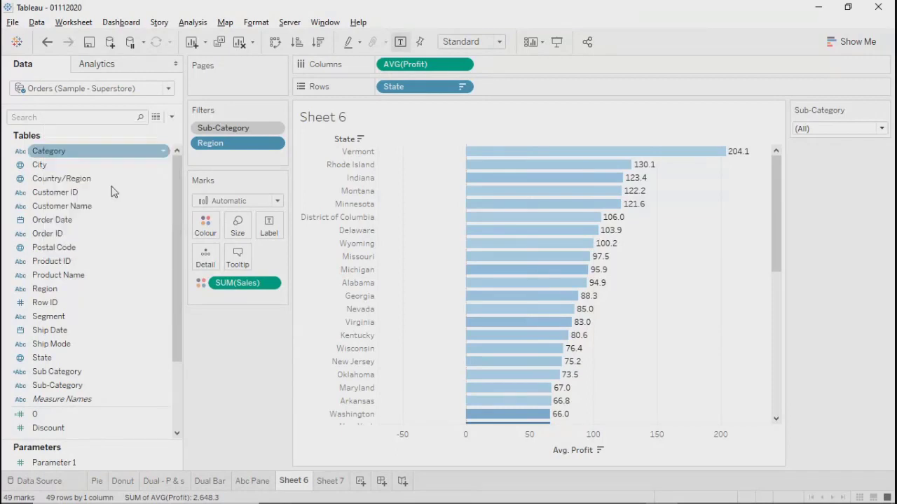
pyautogui.moveTo(372, 169); pyautogui.dragTo(458, 175)
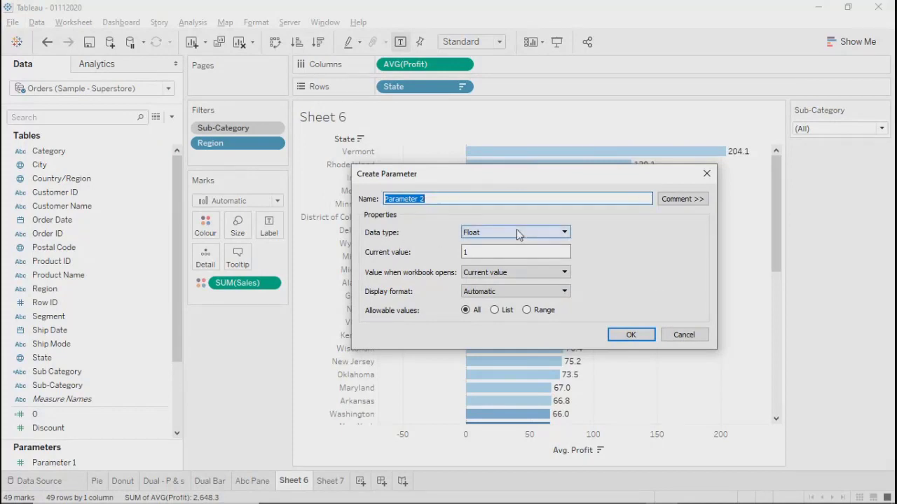
pyautogui.click(480, 251)
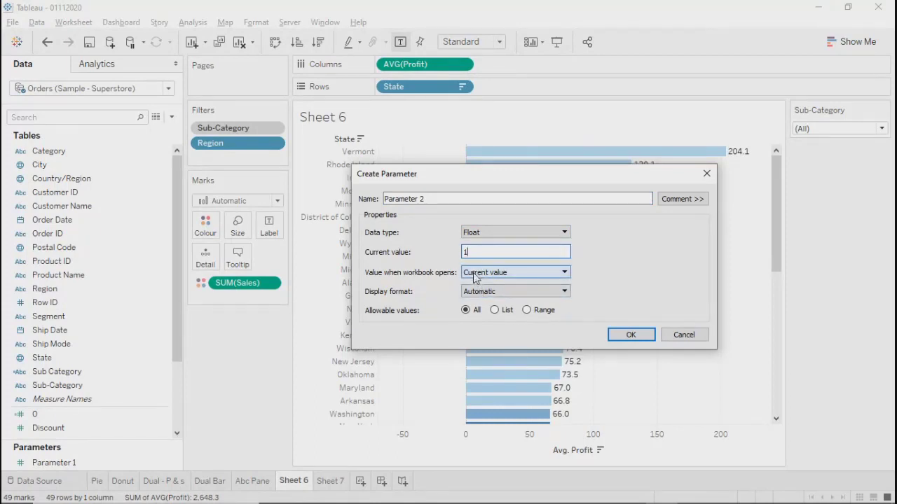
pyautogui.click(511, 293)
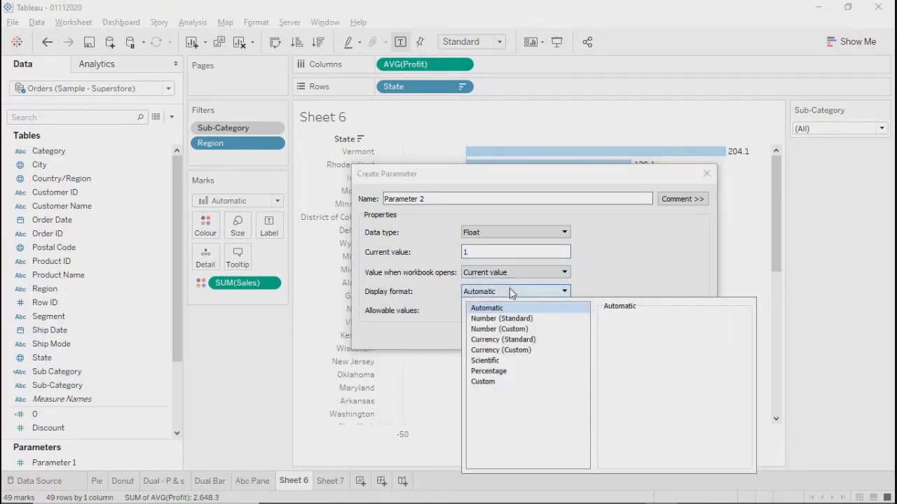
pyautogui.click(510, 293)
pyautogui.click(474, 236)
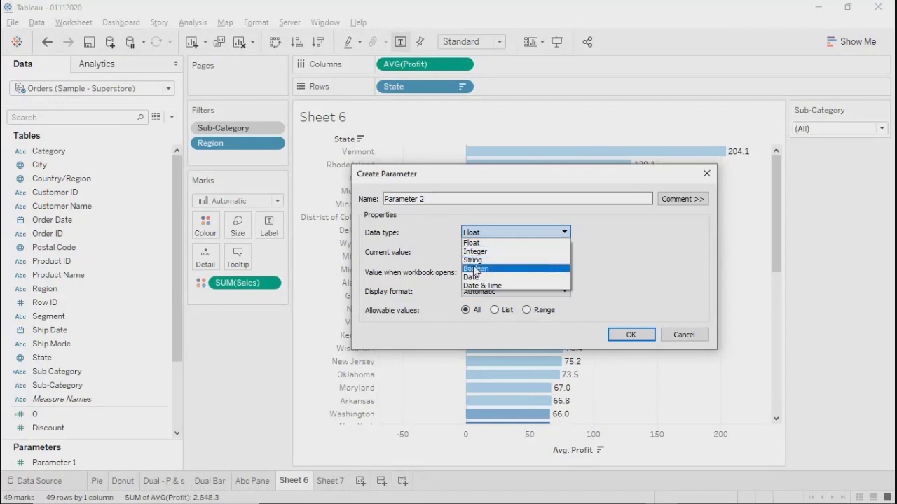
pyautogui.click(474, 260)
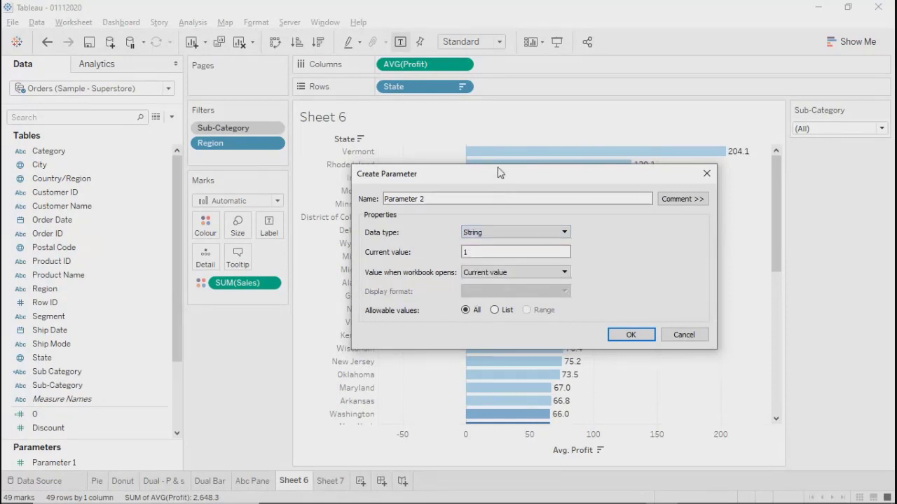
# Limit the parameter's allowable values to a list filled from the City field of Orders (Sample - EU Superstore).
pyautogui.moveTo(501, 172); pyautogui.dragTo(476, 77)
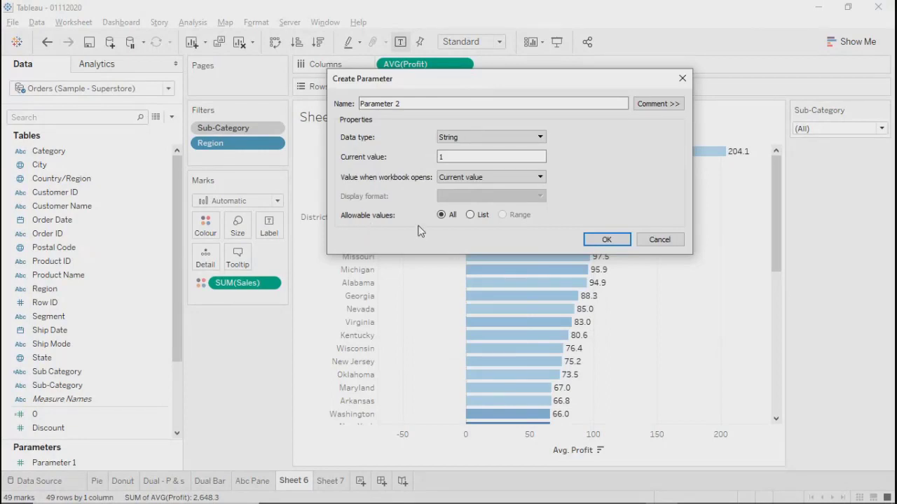
pyautogui.click(470, 215)
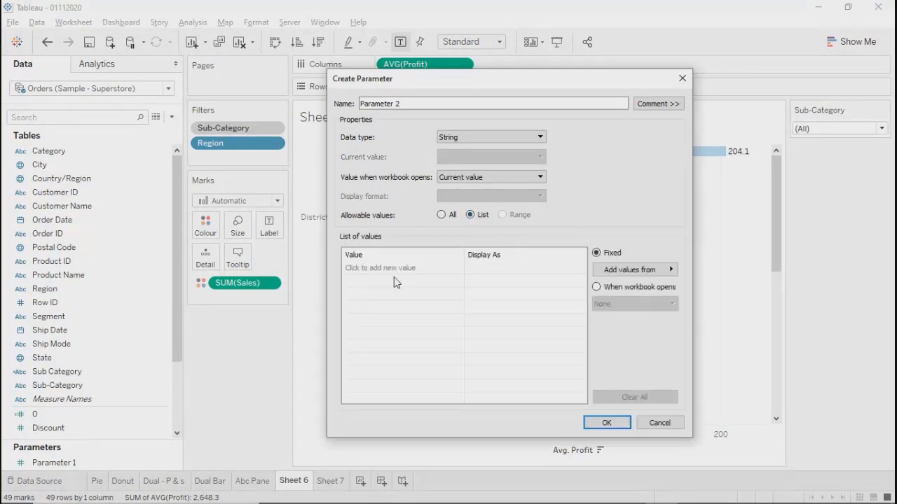
pyautogui.click(668, 270)
pyautogui.moveTo(775, 274)
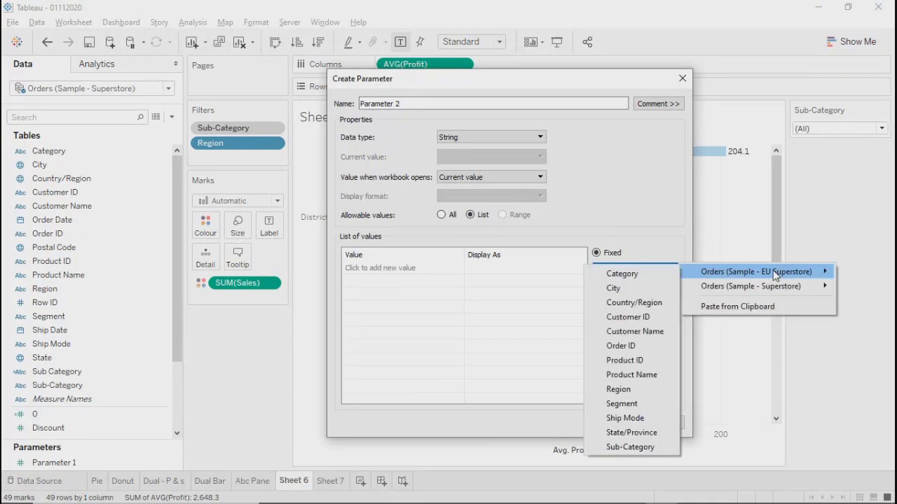
pyautogui.click(610, 290)
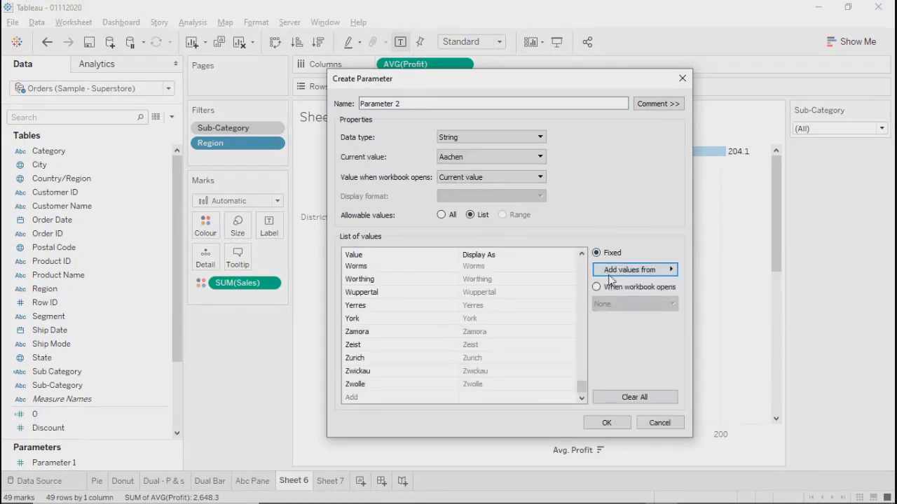
# Review the list of city values and create Parameter 2 with it.
pyautogui.click(655, 271)
pyautogui.moveTo(726, 280)
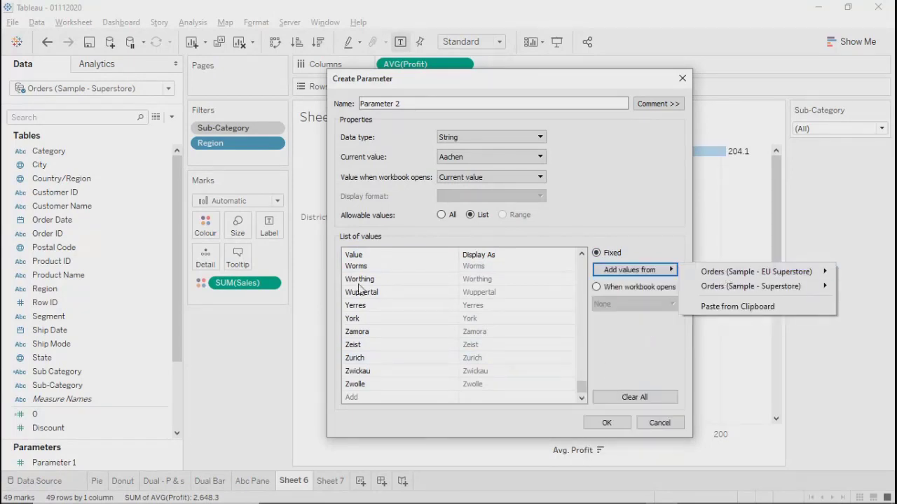
pyautogui.click(406, 267)
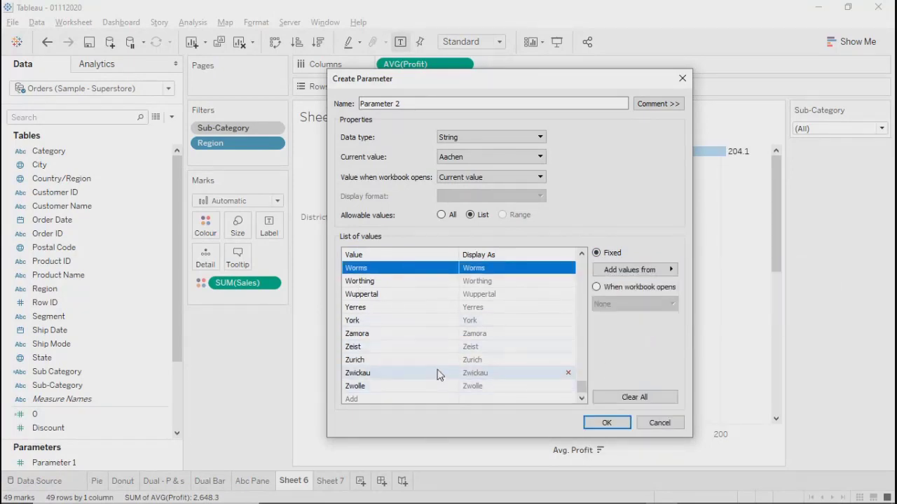
pyautogui.scroll(15, 437, 375)
pyautogui.scroll(15, 437, 375)
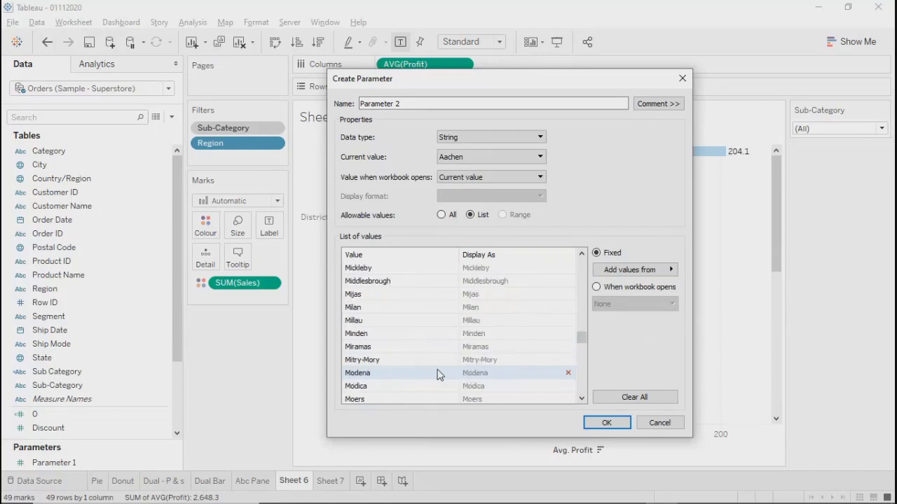
pyautogui.click(607, 423)
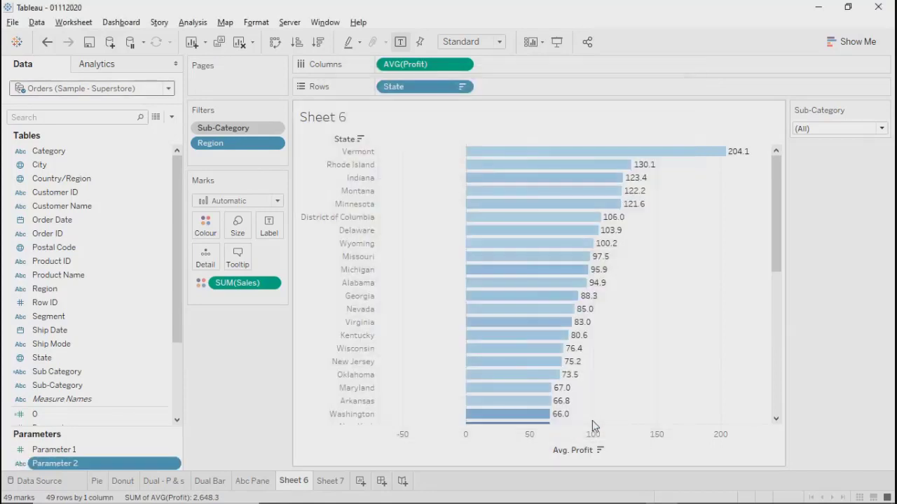
# Show the Parameter 2 control on the sheet and choose Fresnes as its value.
pyautogui.click(174, 464)
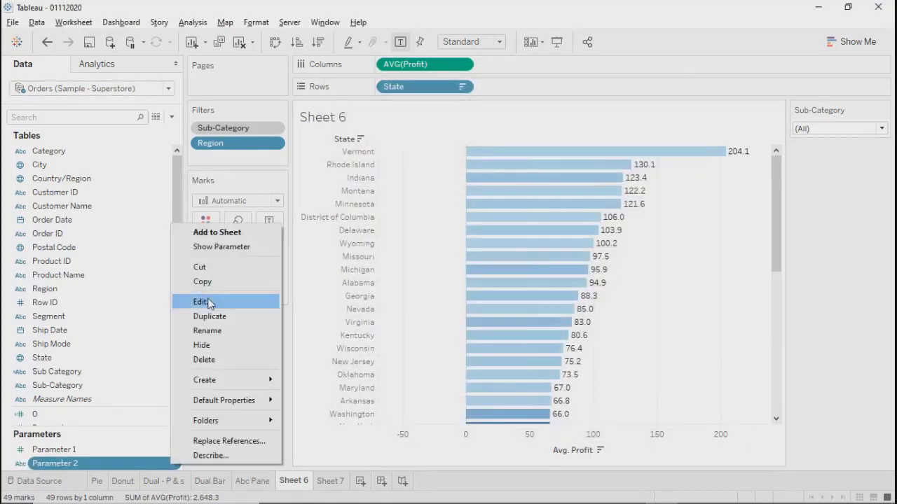
pyautogui.click(214, 249)
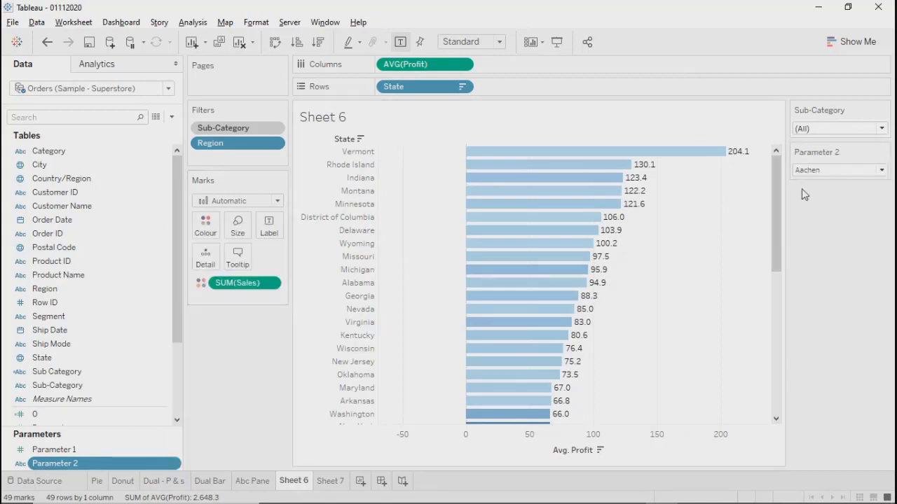
pyautogui.click(881, 170)
pyautogui.scroll(-10, 806, 396)
pyautogui.scroll(-20, 820, 392)
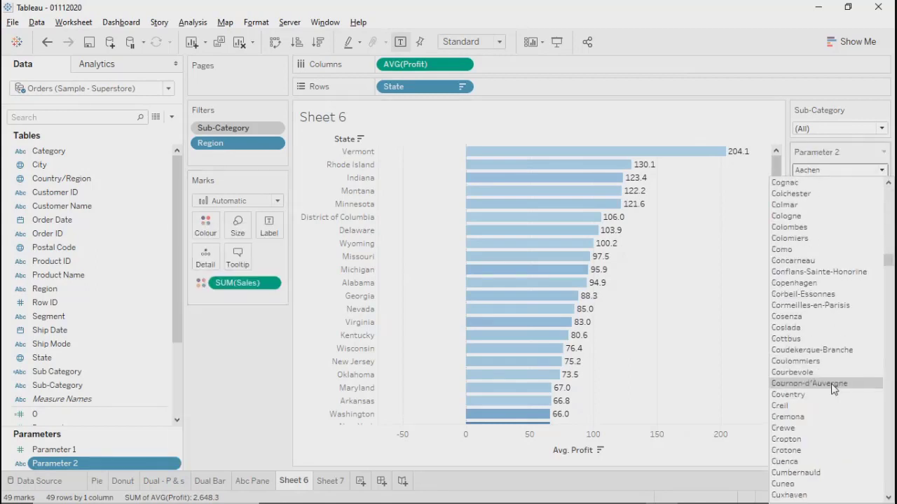
pyautogui.click(825, 305)
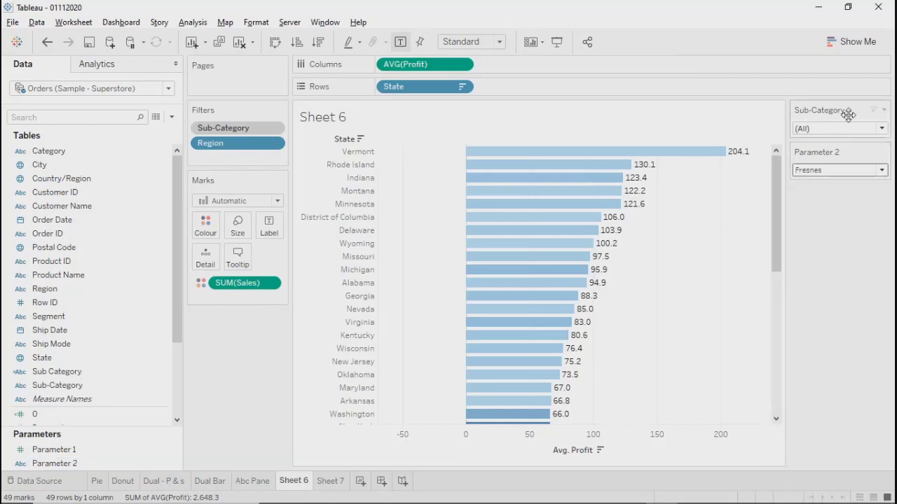
# Compare the choices offered by the Sub-Category filter with the single-choice city list of Parameter 2.
pyautogui.click(850, 131)
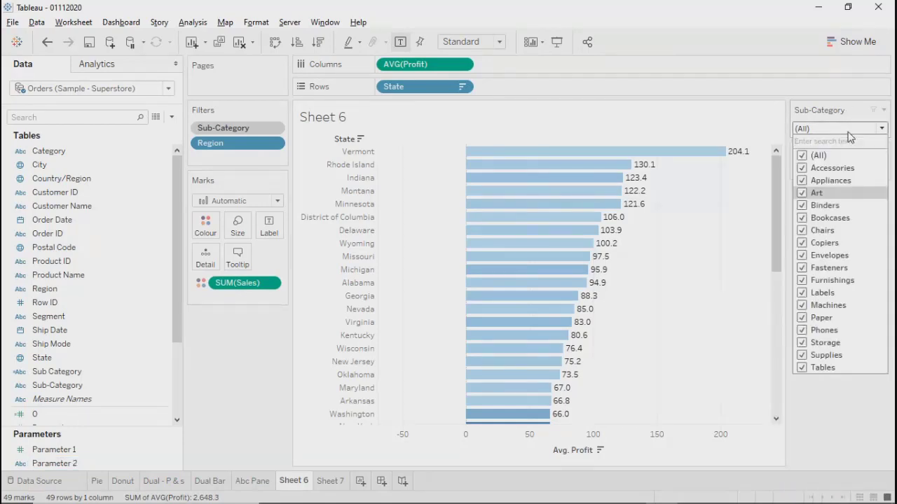
pyautogui.click(849, 131)
pyautogui.click(876, 170)
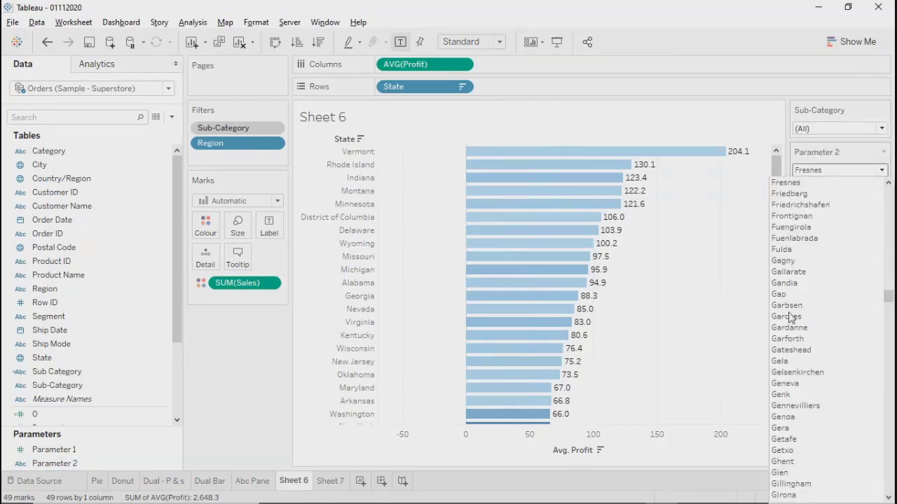
# Look through the city list of Parameter 2 and choose Lora del Río as its value.
pyautogui.scroll(-20, 796, 370)
pyautogui.scroll(5, 804, 392)
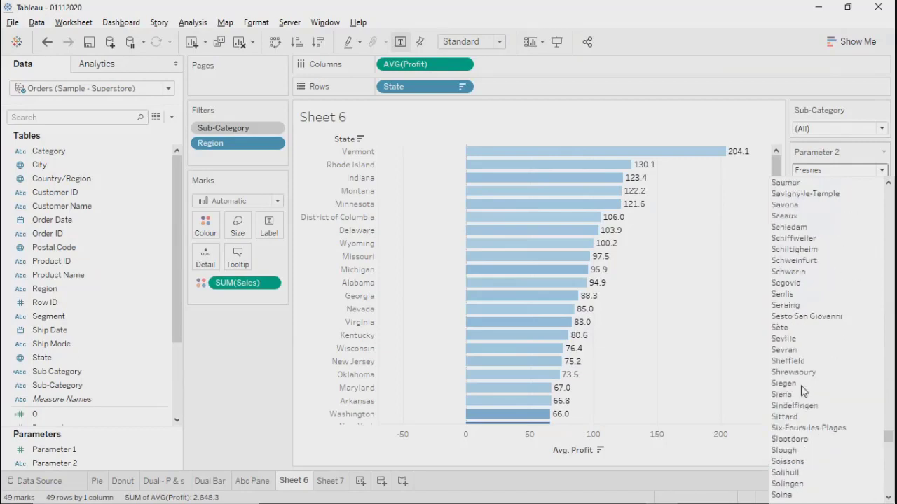
pyautogui.scroll(15, 804, 391)
pyautogui.click(799, 264)
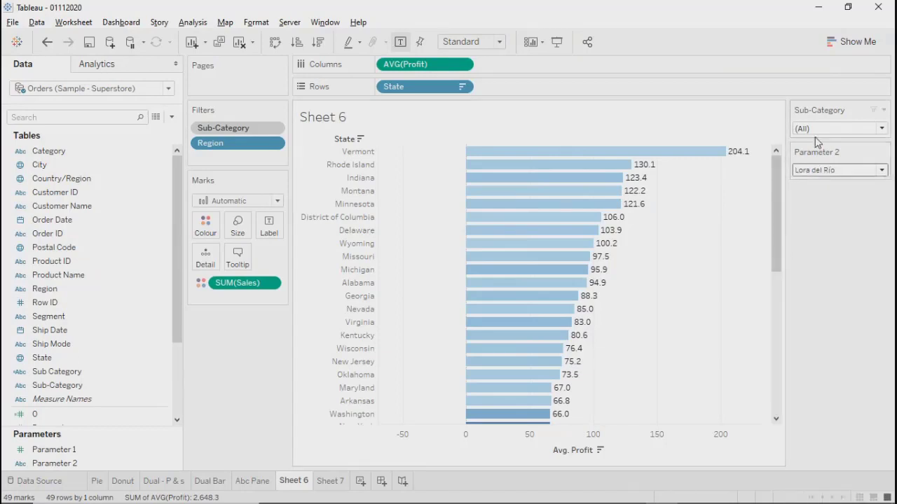
# Restrict the Sub-Category filter to Accessories, Bookcases, Envelopes, Machines and Storage.
pyautogui.click(817, 130)
pyautogui.click(801, 155)
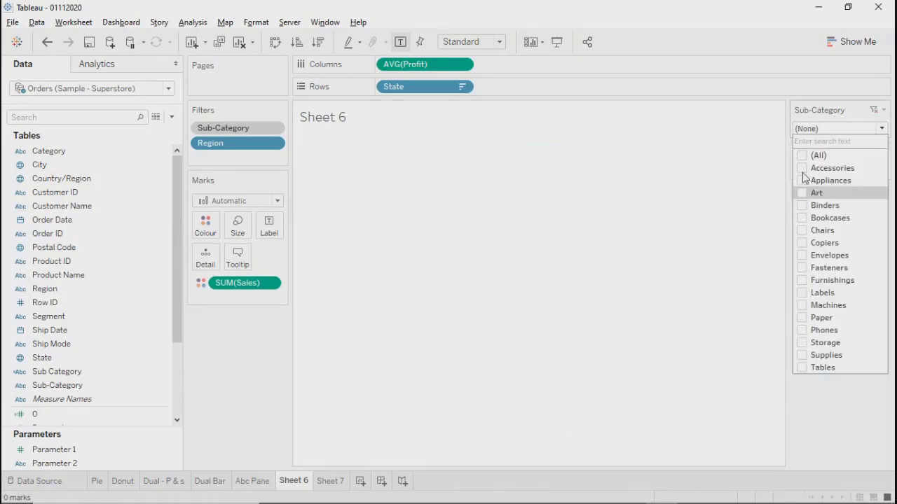
pyautogui.click(801, 168)
pyautogui.click(802, 218)
pyautogui.click(802, 255)
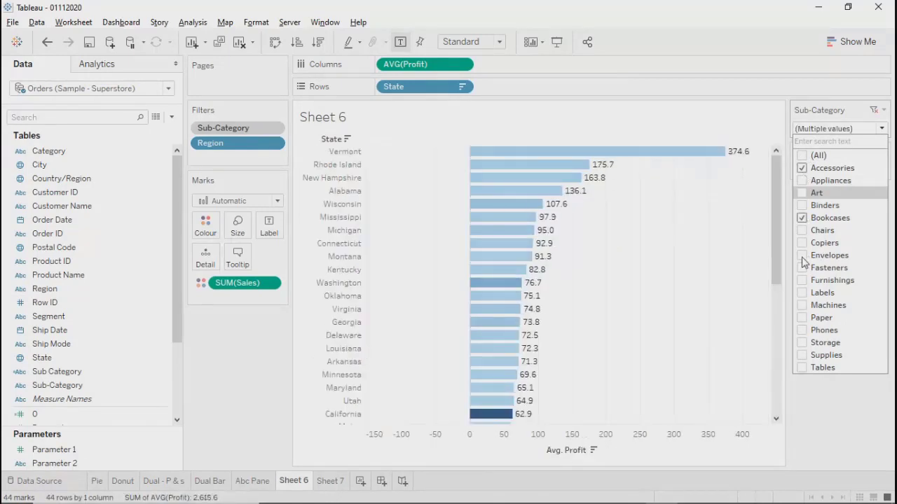
pyautogui.click(803, 306)
pyautogui.click(802, 330)
pyautogui.click(816, 425)
# Switch Parameter 2 through the single cities Ludwigsfelde, Manchester, Metz and Mont-Saint-Aignan.
pyautogui.click(839, 170)
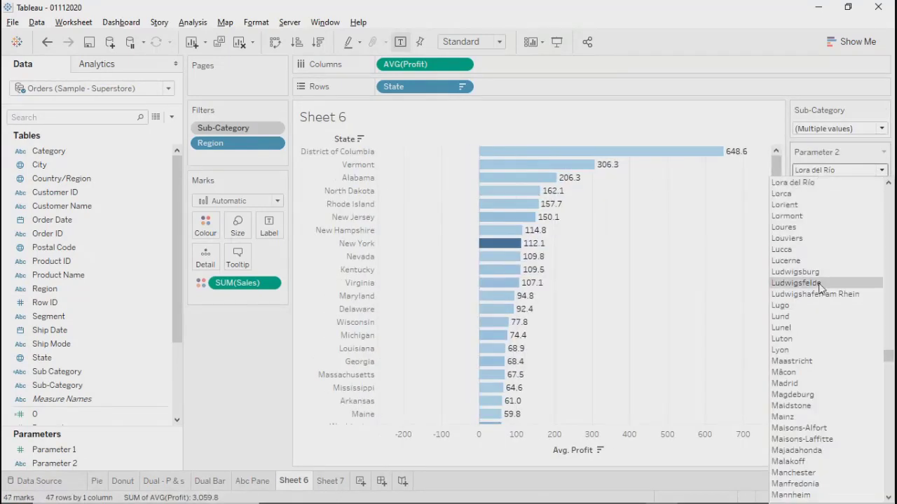
pyautogui.click(819, 283)
pyautogui.click(847, 170)
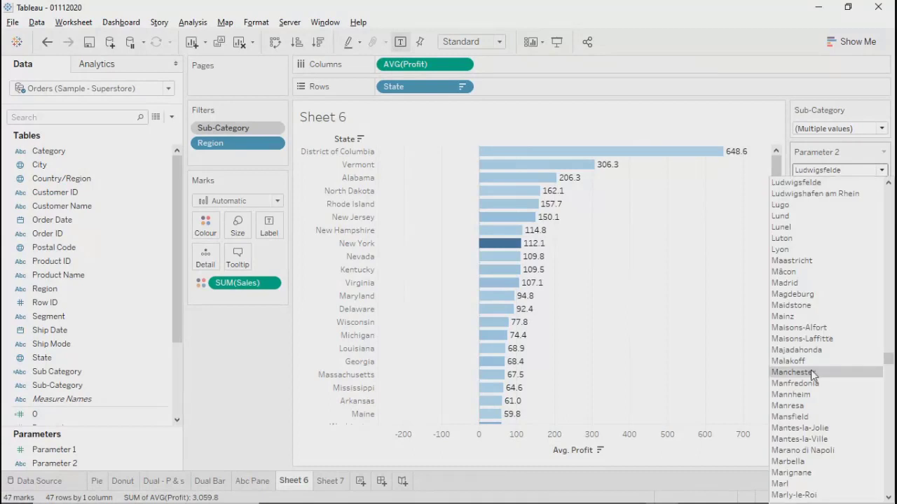
pyautogui.click(812, 375)
pyautogui.click(847, 173)
pyautogui.click(788, 483)
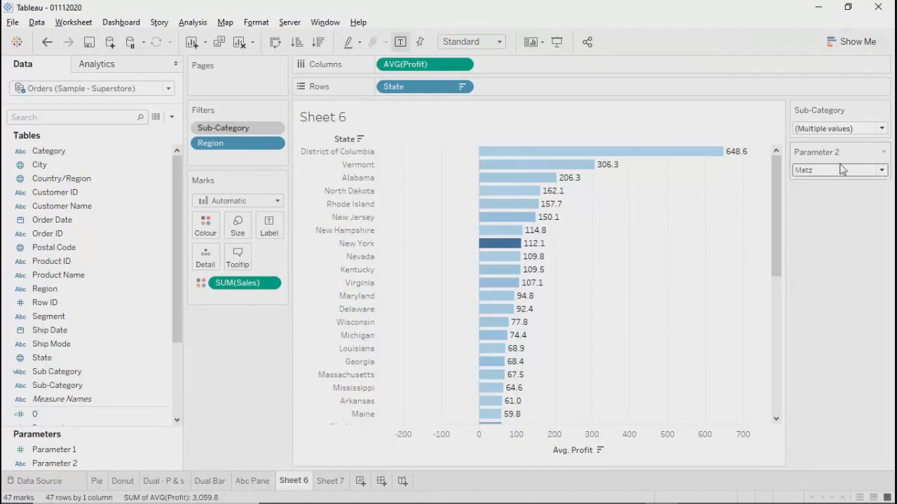
pyautogui.click(841, 171)
pyautogui.click(816, 407)
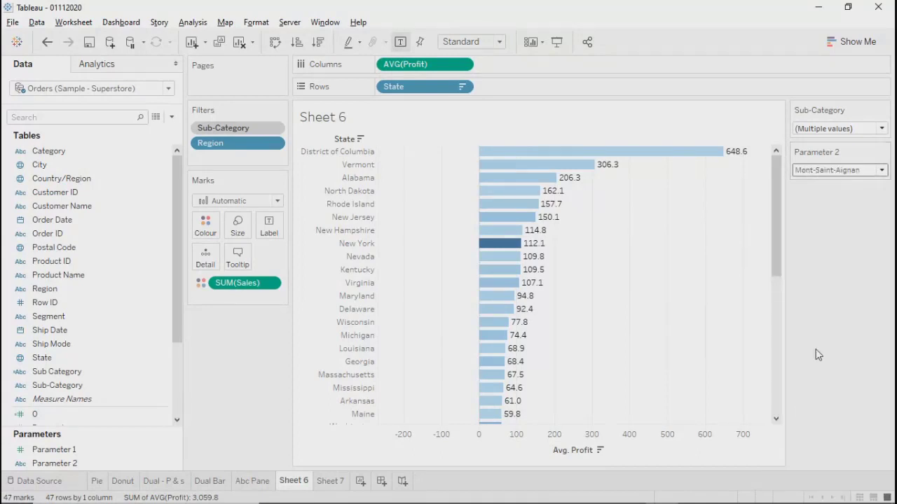
# Try more single cities in Parameter 2, including Nice, and end on Nottingham.
pyautogui.click(845, 170)
pyautogui.click(803, 452)
pyautogui.click(835, 170)
pyautogui.click(802, 360)
pyautogui.click(824, 169)
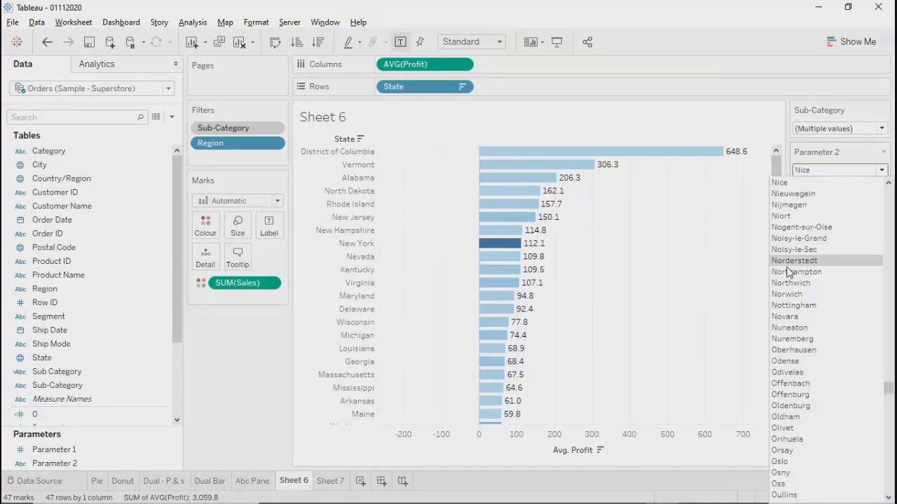
pyautogui.click(788, 272)
pyautogui.click(820, 170)
pyautogui.click(795, 216)
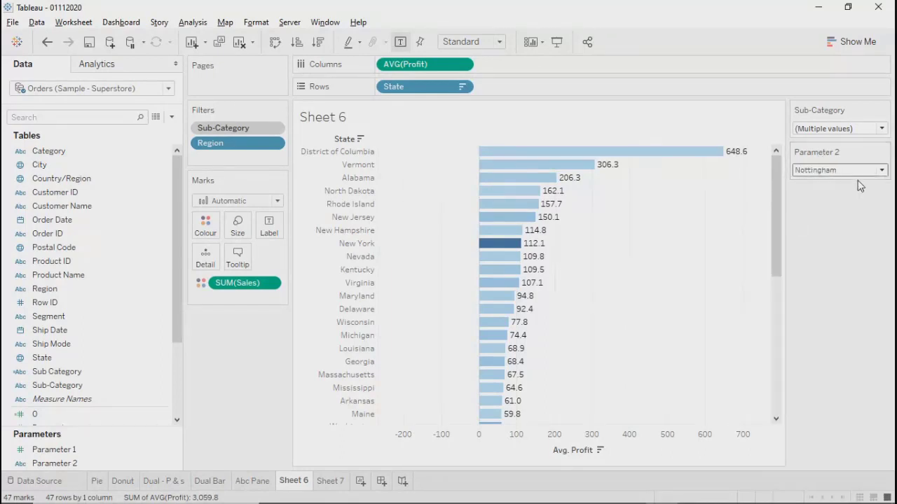
# Hide the Parameter 2 control from the sheet and show it again.
pyautogui.click(884, 152)
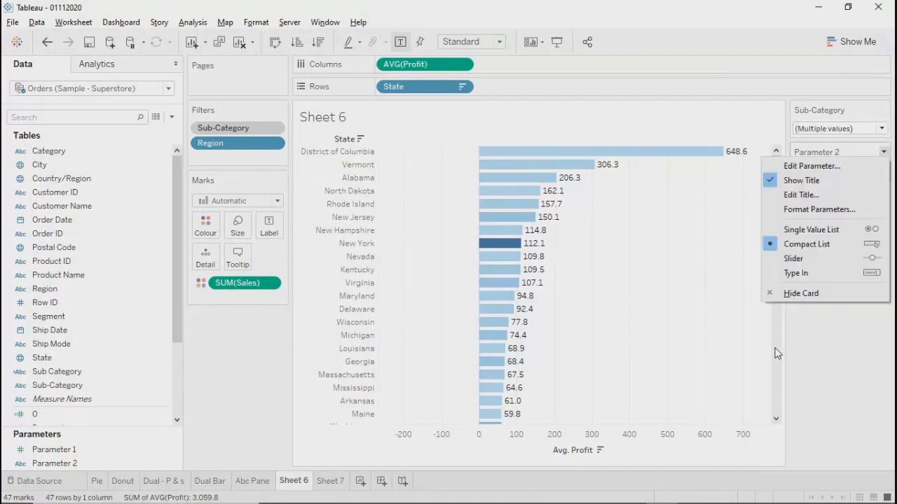
pyautogui.click(802, 295)
pyautogui.click(837, 128)
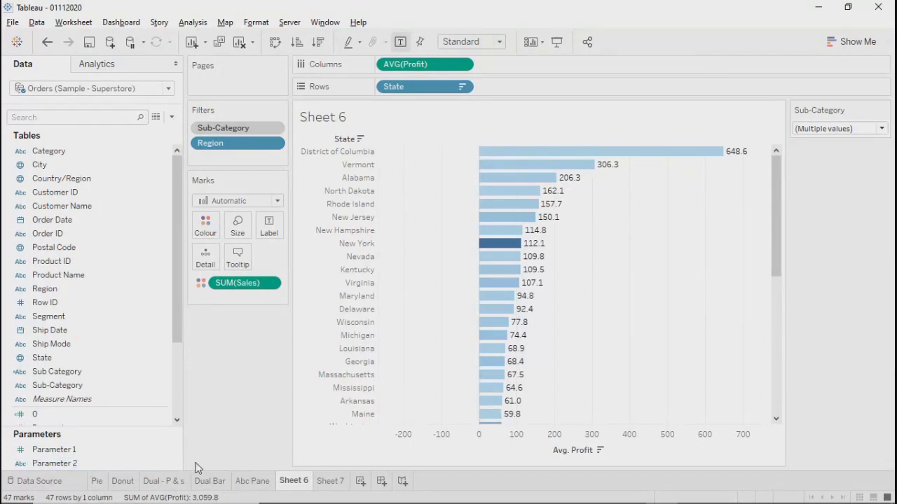
pyautogui.rightClick(172, 464)
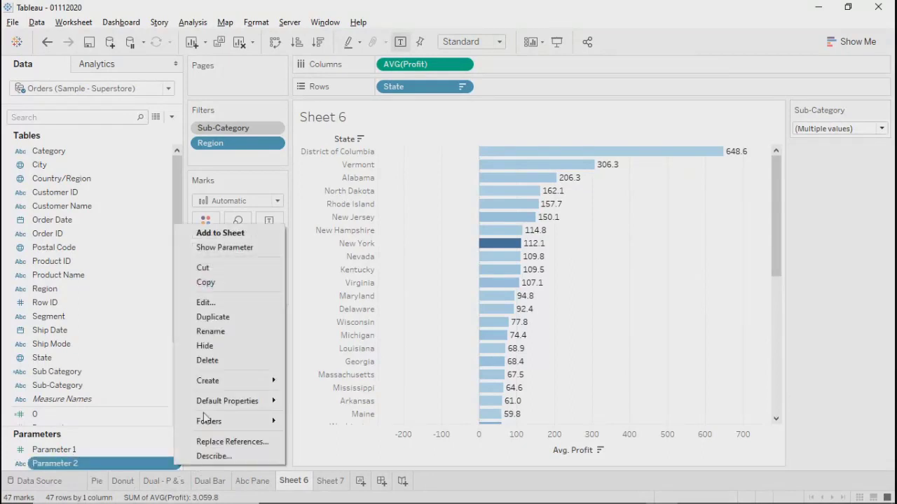
pyautogui.click(224, 247)
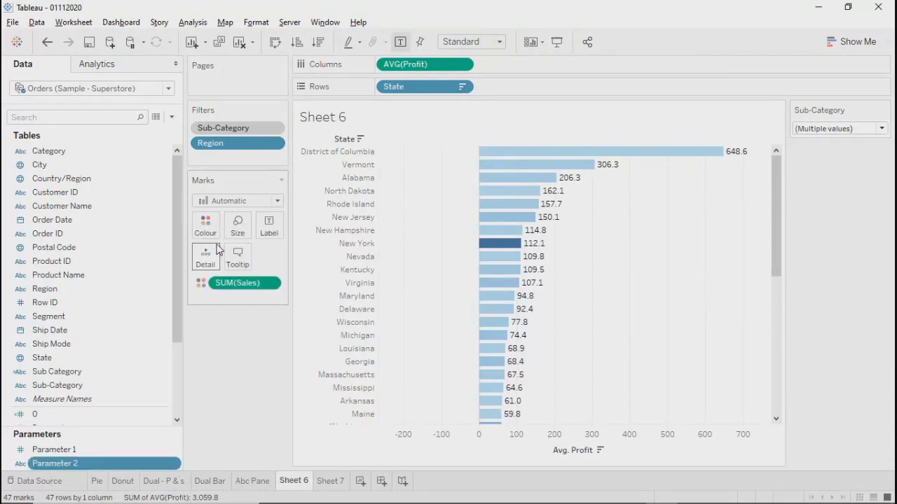
# Open Parameter 2 for editing and clear its whole list of city values.
pyautogui.rightClick(171, 465)
pyautogui.click(201, 302)
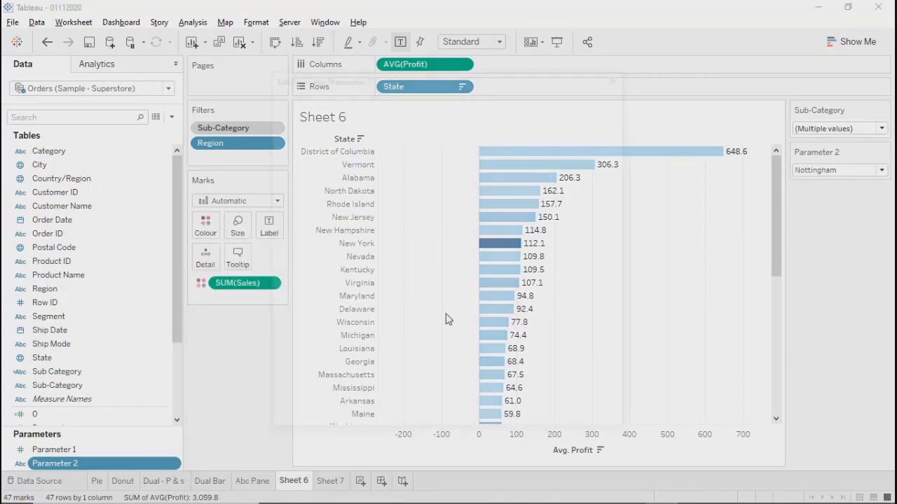
pyautogui.click(582, 274)
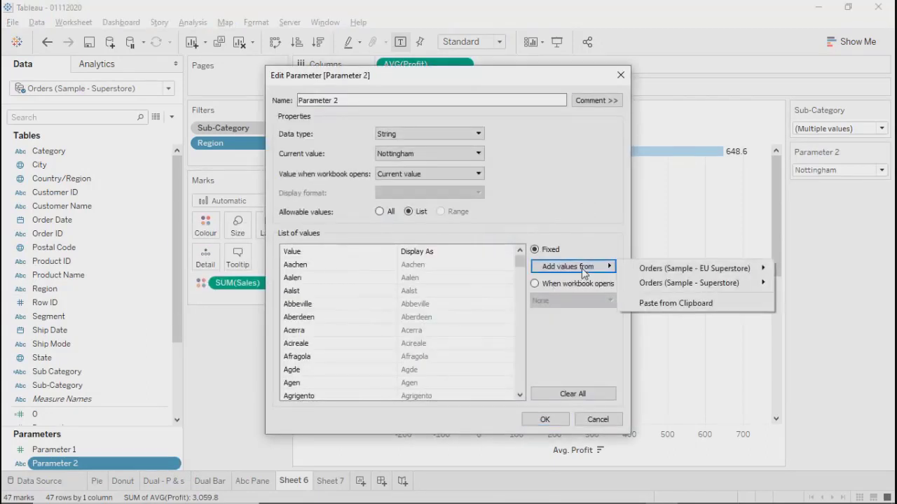
pyautogui.click(530, 273)
pyautogui.click(566, 395)
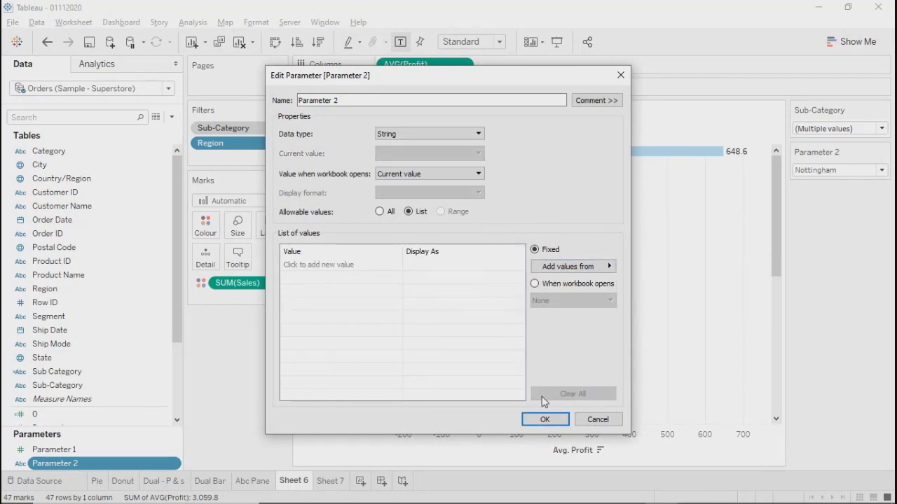
# Fill Parameter 2's list from the Sub-Category field of Orders (Sample - Superstore) and save the parameter.
pyautogui.click(606, 267)
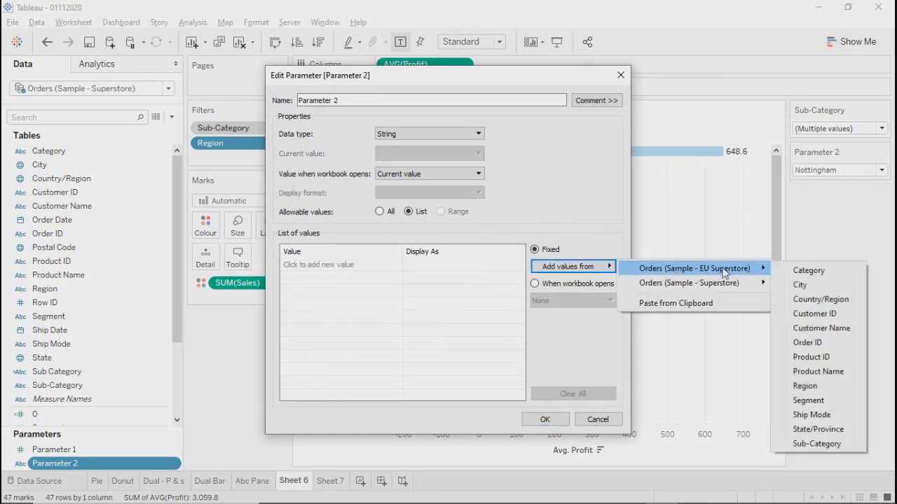
pyautogui.moveTo(725, 283)
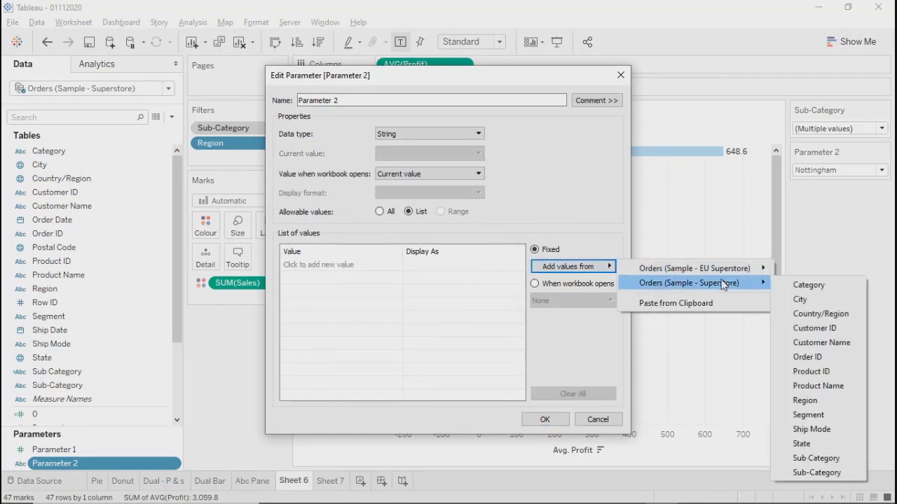
pyautogui.click(810, 474)
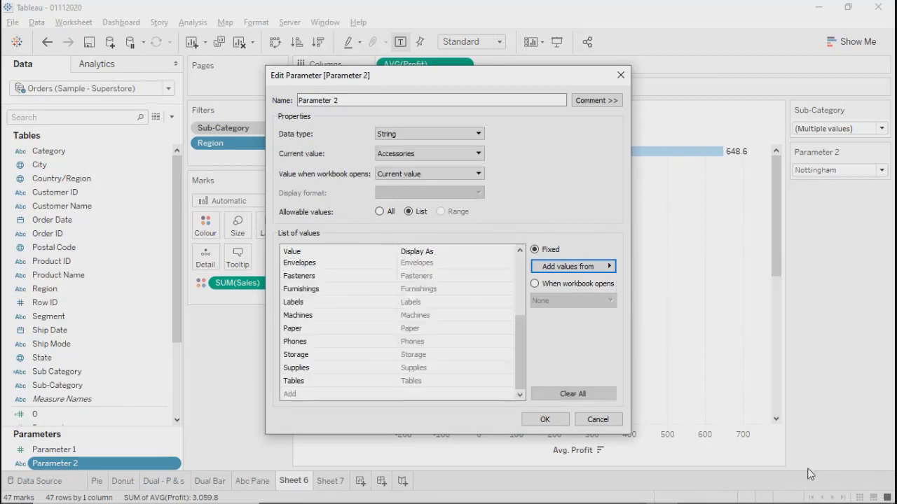
pyautogui.click(530, 424)
# Check the new value list of Parameter 2 and reset the Sub-Category filter to (All).
pyautogui.click(867, 172)
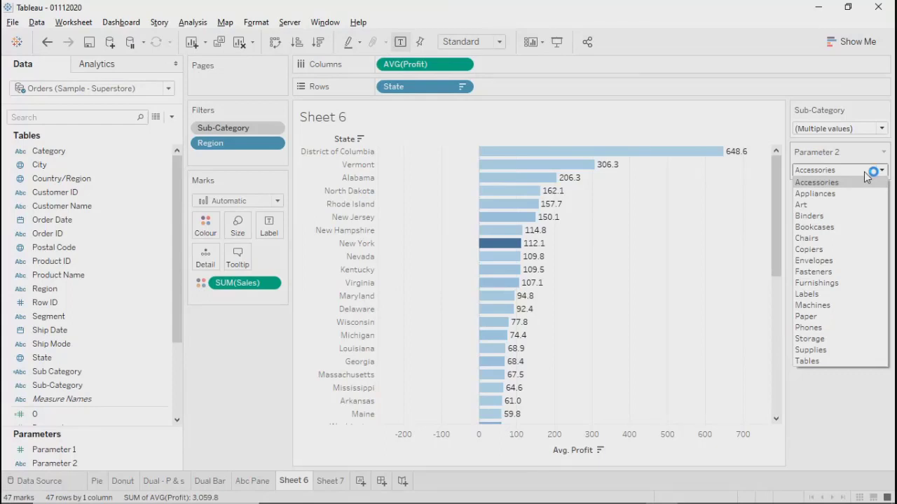
pyautogui.click(813, 128)
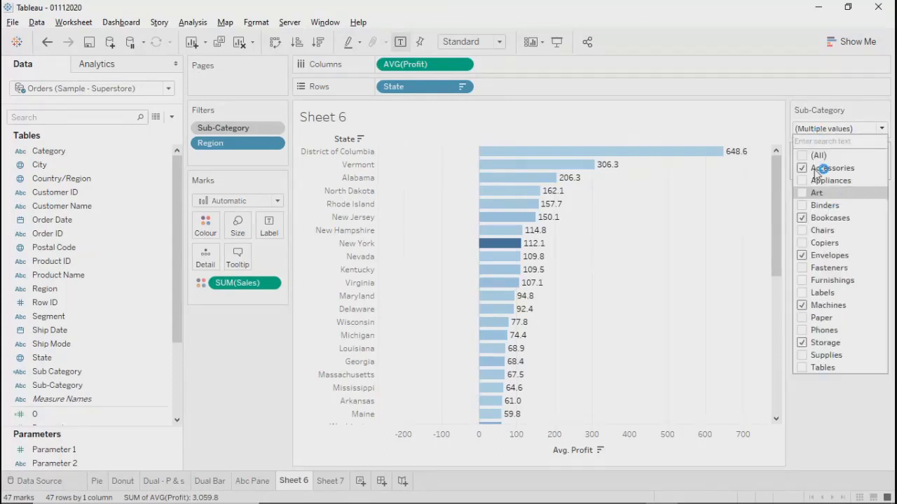
pyautogui.click(802, 155)
pyautogui.click(872, 430)
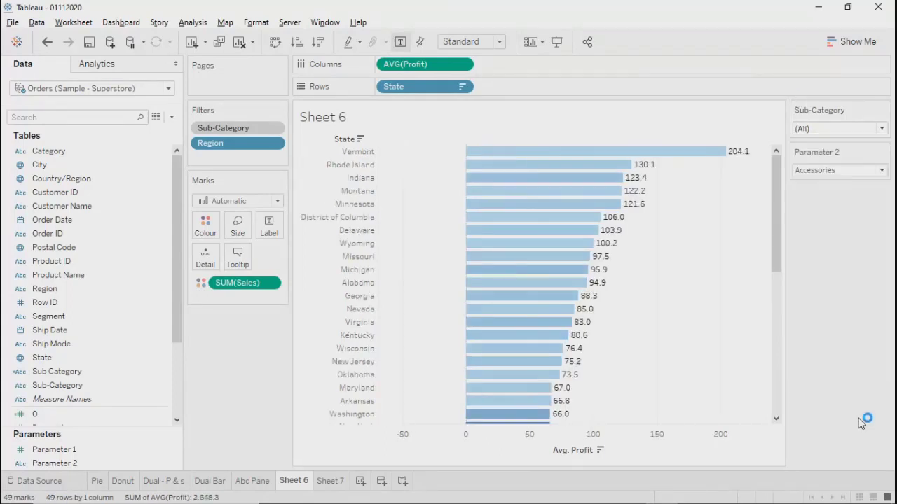
# Compare the Sub-Category filter with the single-choice sub-category list of Parameter 2.
pyautogui.click(857, 128)
pyautogui.click(857, 128)
pyautogui.click(850, 171)
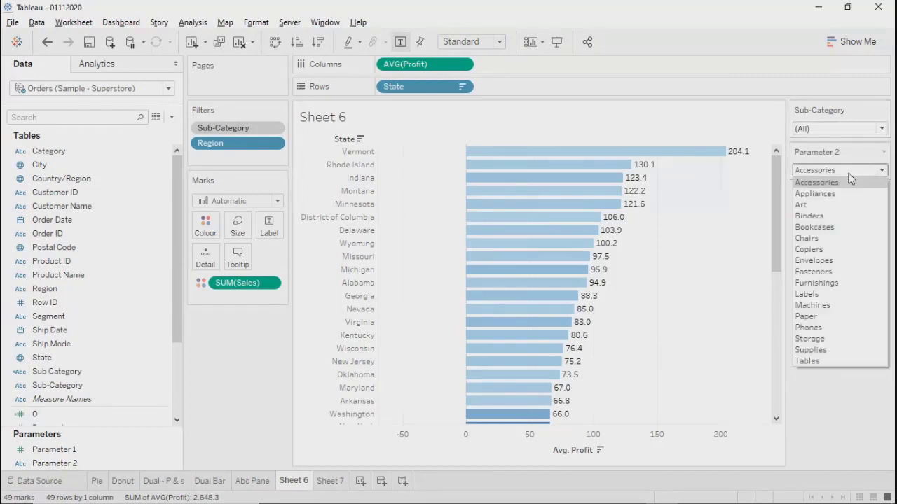
pyautogui.click(838, 411)
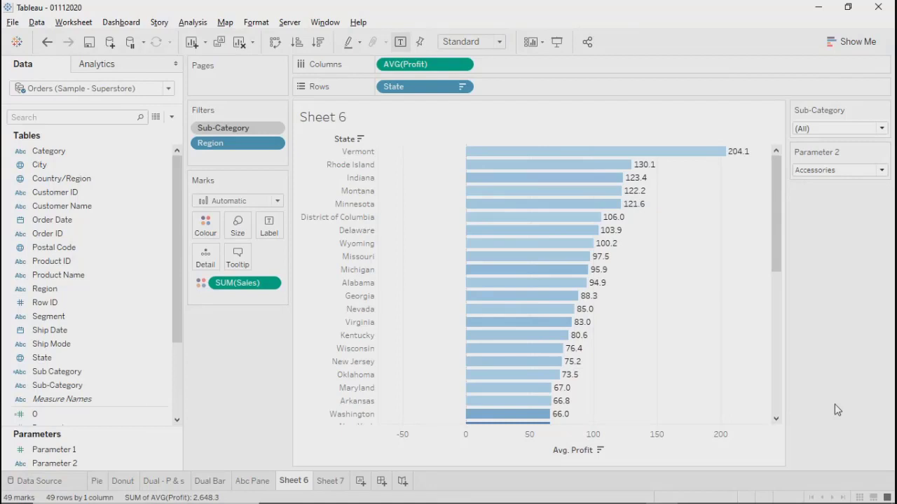
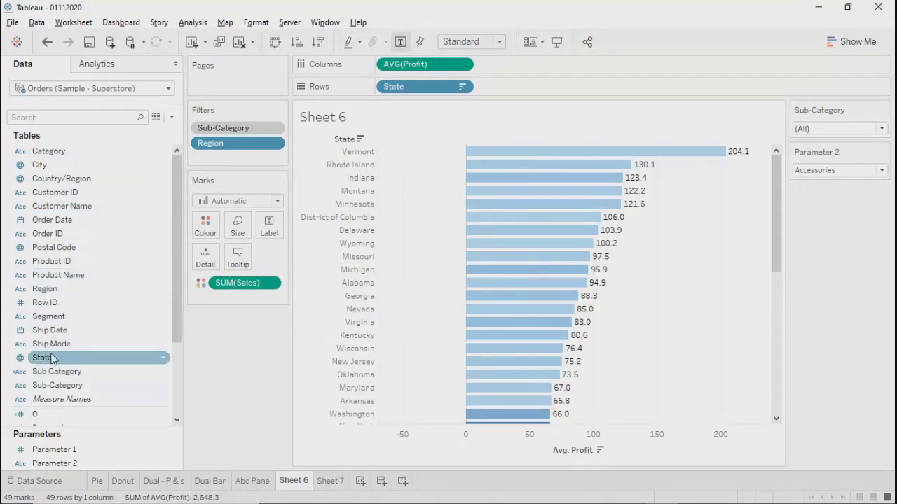
# Add State as a filter on the sheet and limit it to the top values by field.
pyautogui.moveTo(53, 359); pyautogui.dragTo(207, 160)
pyautogui.click(449, 101)
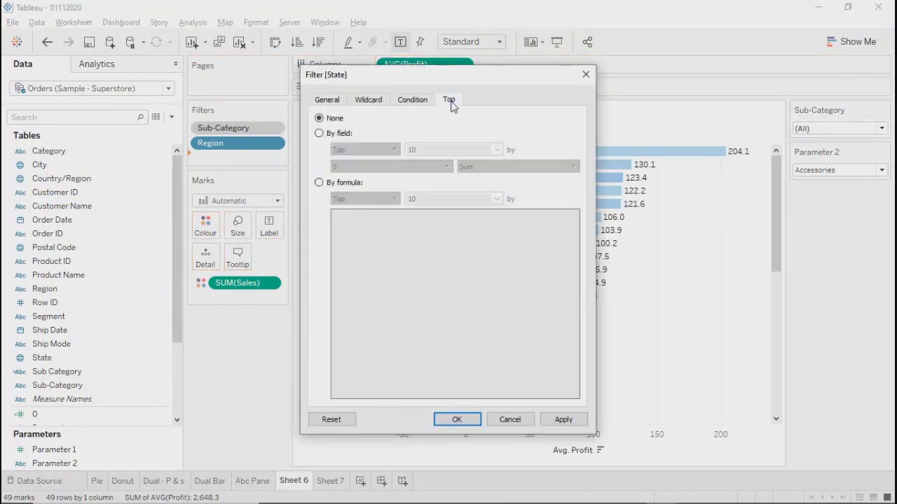
pyautogui.click(326, 134)
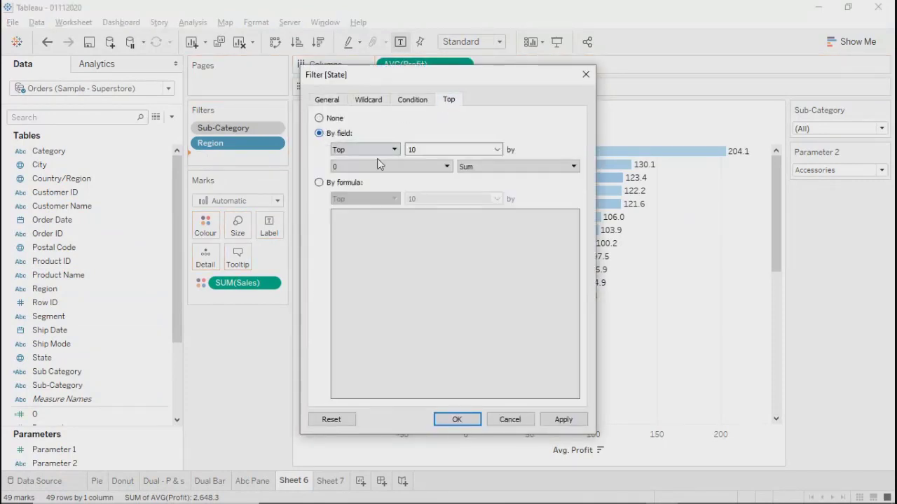
pyautogui.click(384, 150)
pyautogui.click(383, 151)
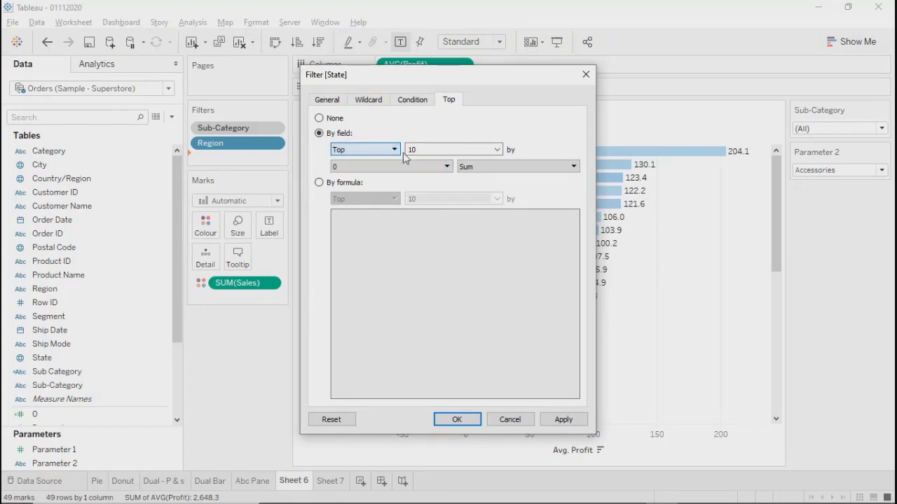
# Create a parameter for the filter's top count with range 1 to 100 and step size 1, and apply the State filter.
pyautogui.click(498, 150)
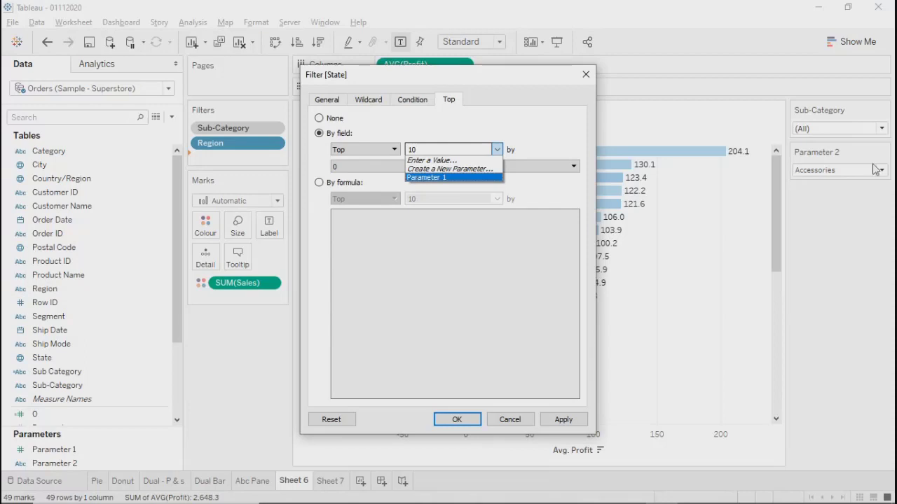
pyautogui.click(462, 170)
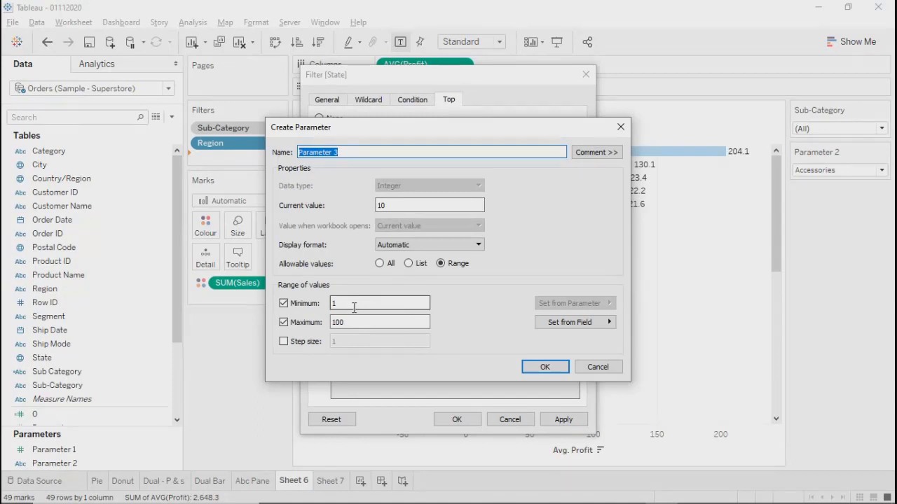
pyautogui.click(284, 342)
pyautogui.click(357, 342)
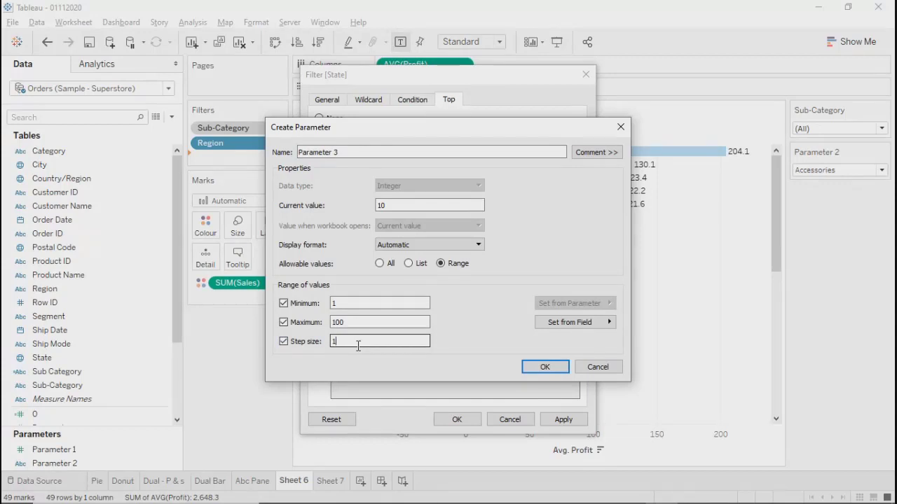
pyautogui.click(546, 367)
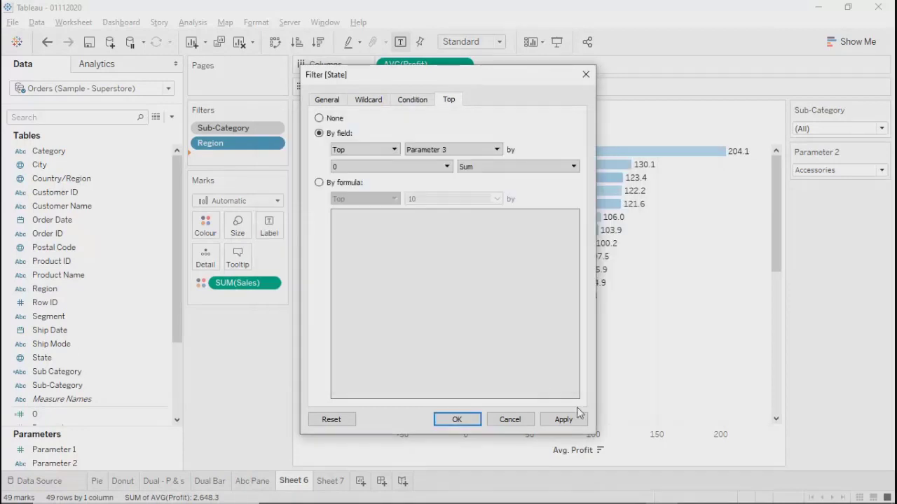
pyautogui.click(562, 420)
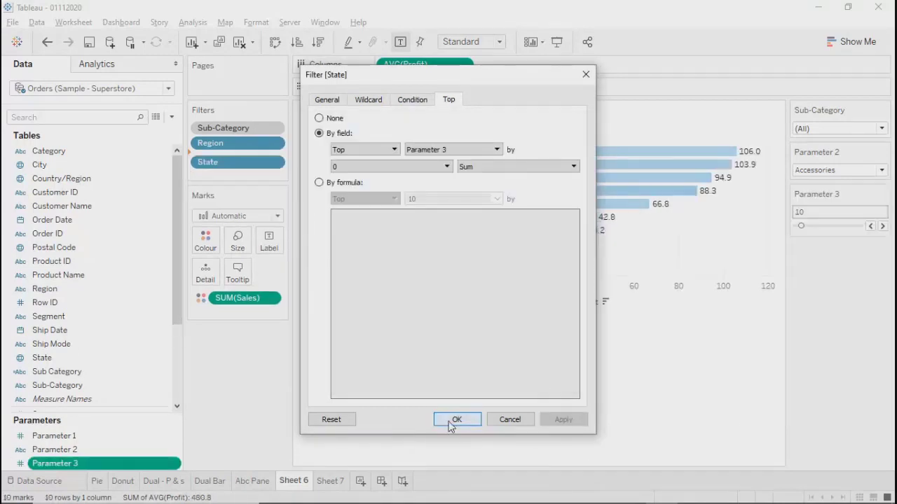
pyautogui.click(456, 420)
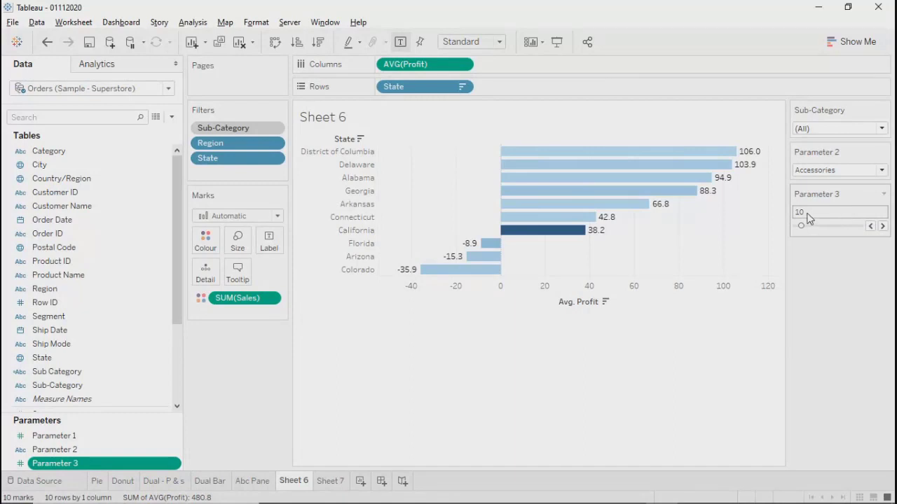
# Raise Parameter 3 one increment at a time to 22 to widen the top-N State filter.
pyautogui.click(882, 226)
pyautogui.click(883, 226)
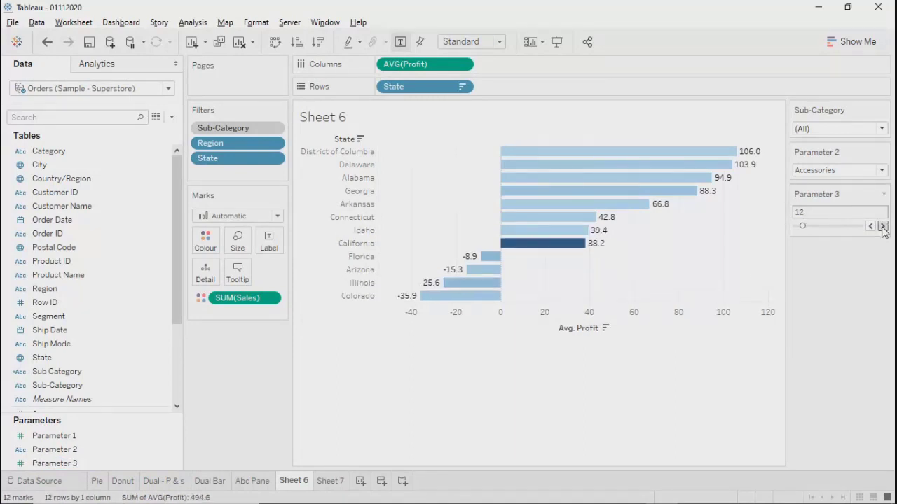
pyautogui.click(882, 226)
pyautogui.click(882, 226)
pyautogui.click(882, 227)
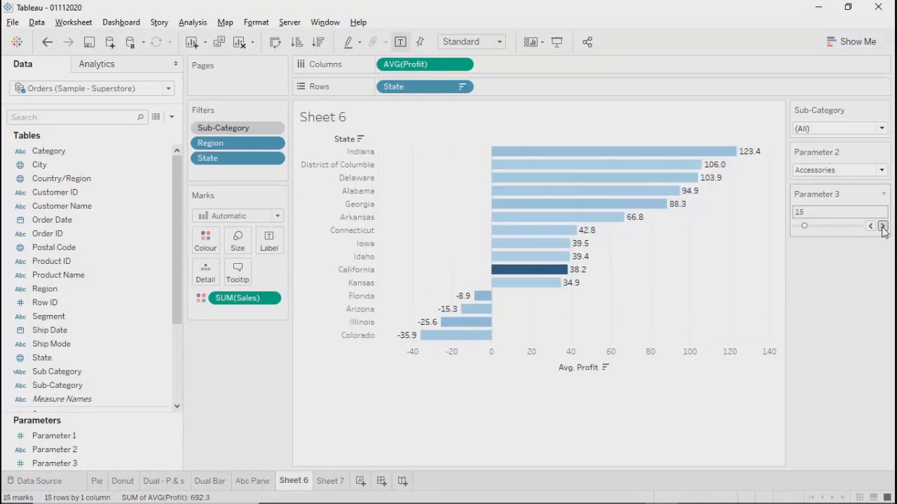
pyautogui.click(883, 227)
pyautogui.click(883, 226)
pyautogui.click(883, 226)
pyautogui.click(883, 226)
pyautogui.click(882, 226)
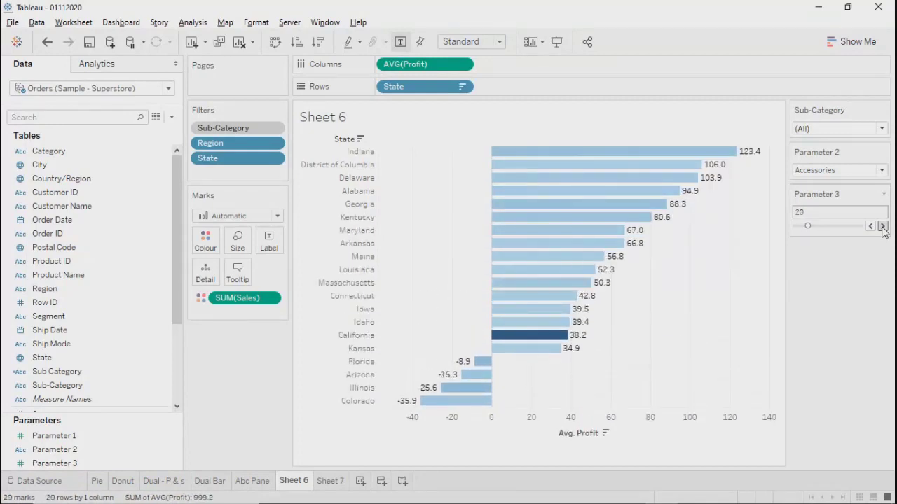
pyautogui.click(883, 226)
pyautogui.click(883, 226)
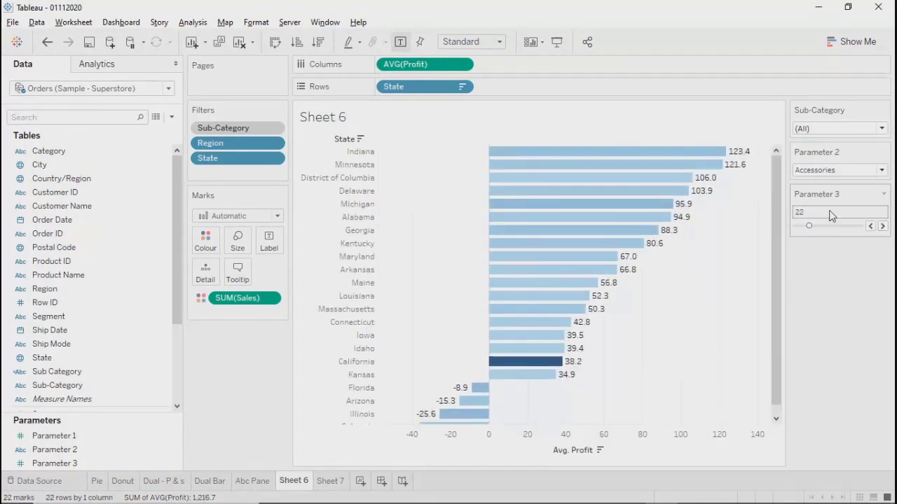
# Lower Parameter 3 one increment at a time to 18.
pyautogui.click(870, 226)
pyautogui.click(870, 226)
pyautogui.click(870, 227)
pyautogui.click(870, 227)
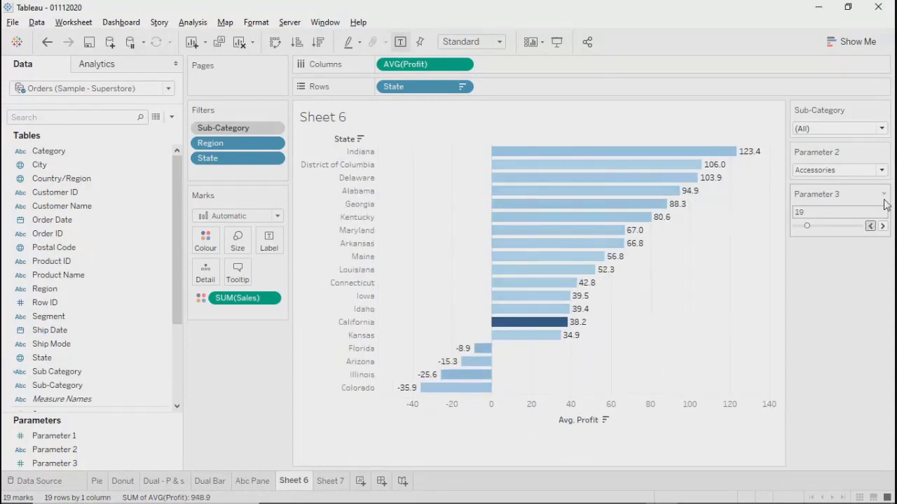
# Edit Parameter 3 so its allowable values are All instead of a range.
pyautogui.click(883, 194)
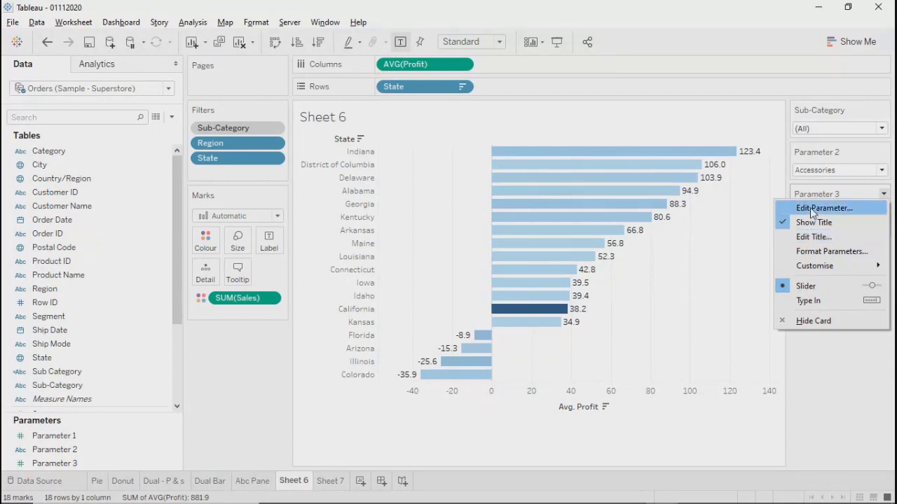
pyautogui.click(812, 209)
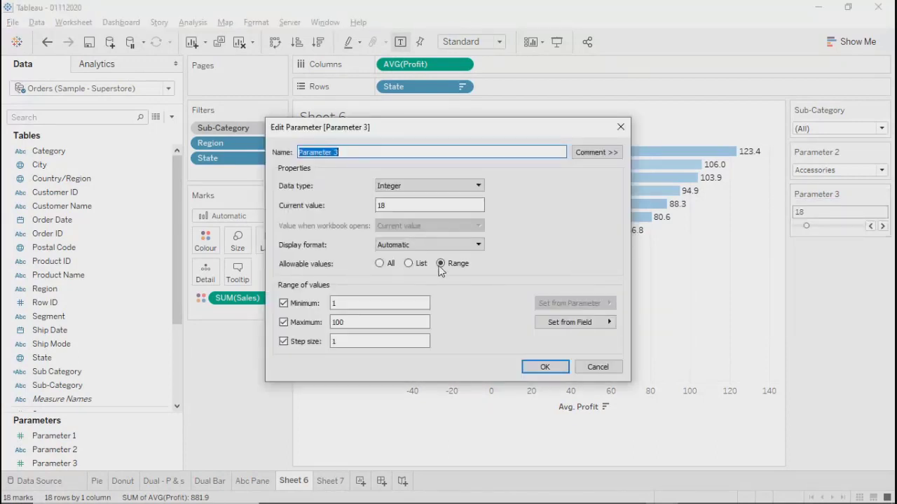
pyautogui.click(409, 263)
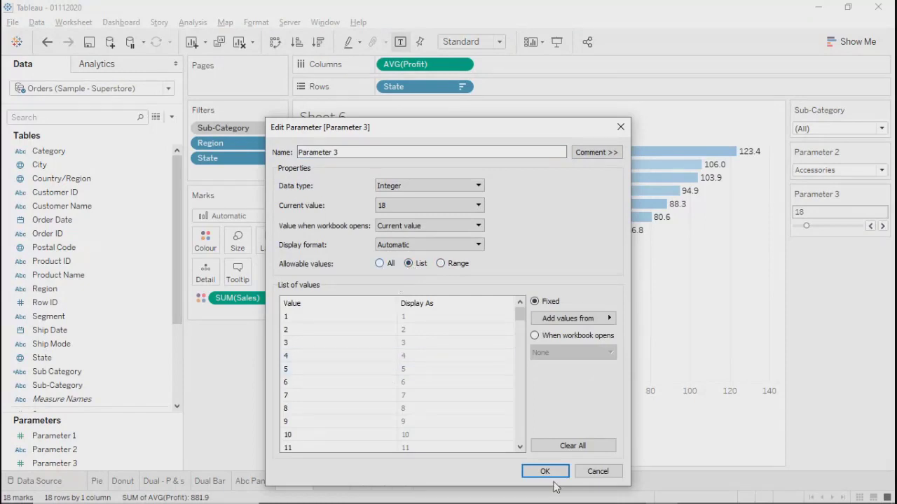
pyautogui.click(381, 263)
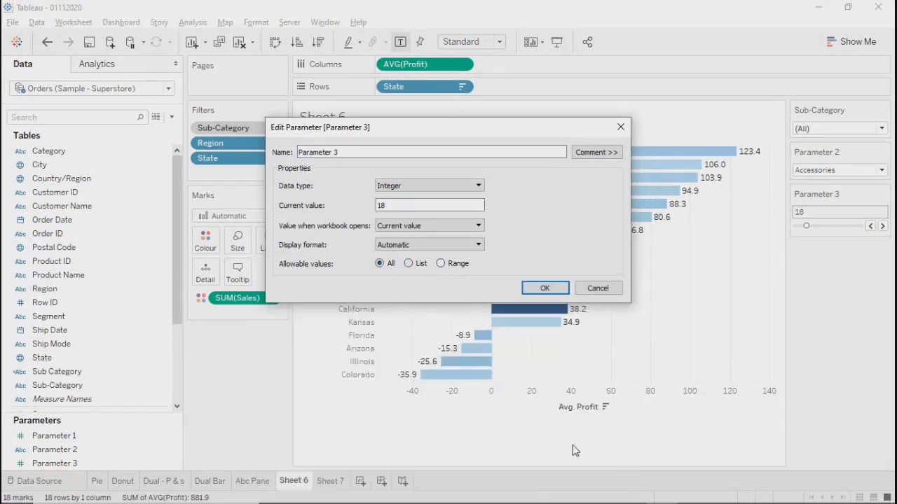
pyautogui.click(543, 287)
# Try 20, 5 and 8 as typed-in values for Parameter 3 to vary the number of states.
pyautogui.click(819, 214)
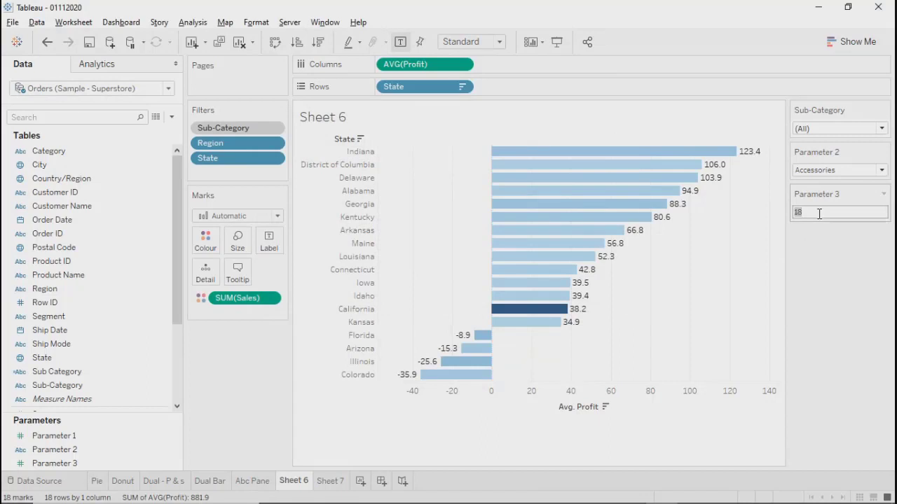
pyautogui.write('20')
pyautogui.press('Return')
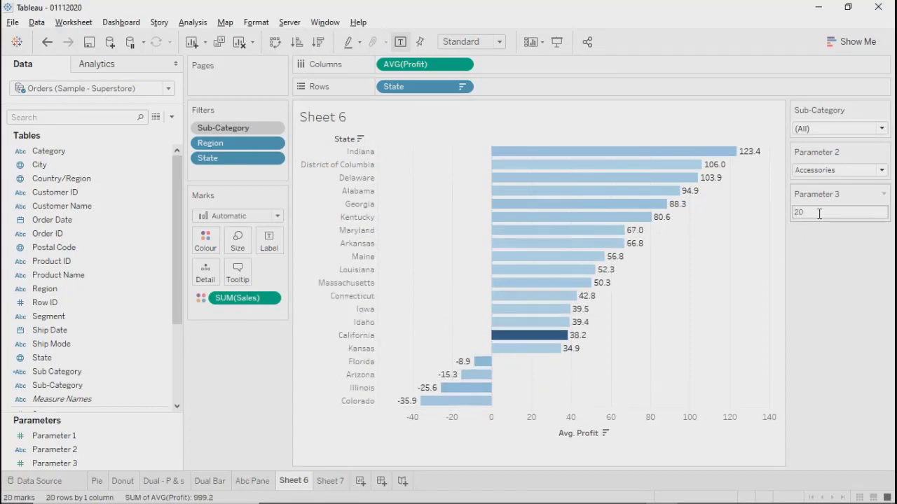
pyautogui.click(825, 215)
pyautogui.write('5')
pyautogui.press('Return')
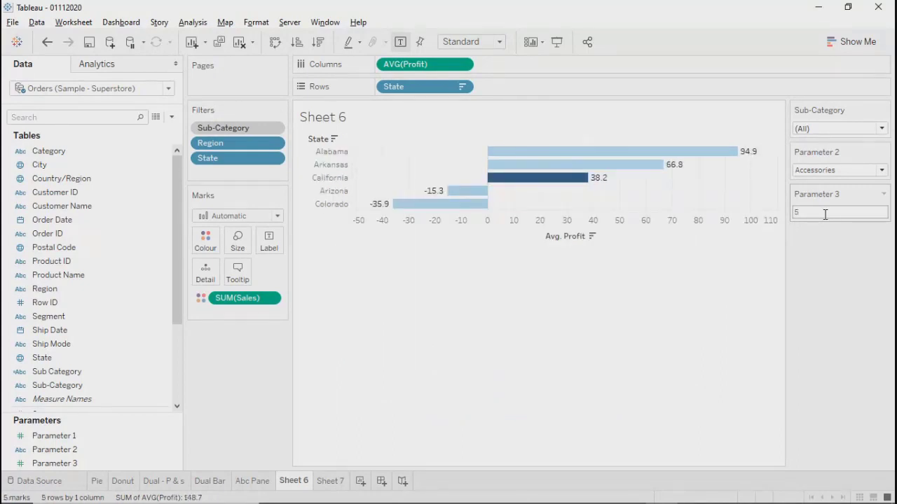
pyautogui.click(825, 214)
pyautogui.write('8')
pyautogui.press('Return')
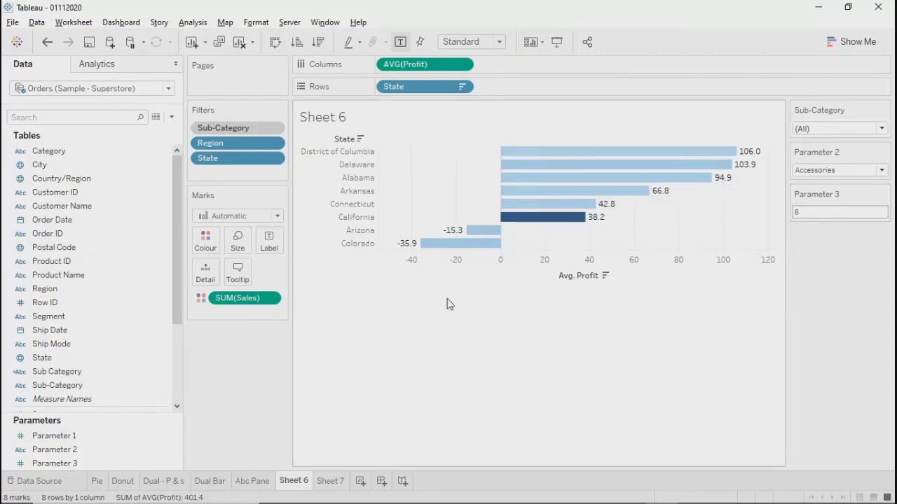
# Try 10 as the value of Parameter 3, and finish with 2.
pyautogui.click(814, 215)
pyautogui.write('10')
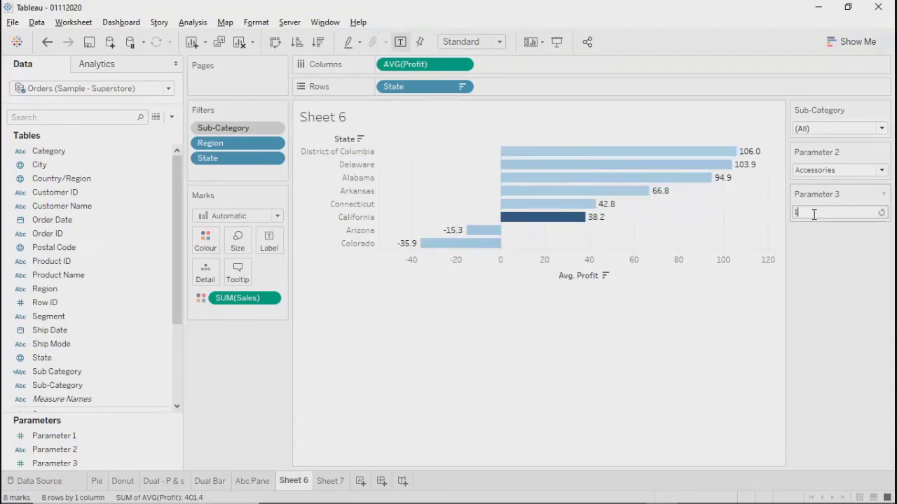
pyautogui.press('Return')
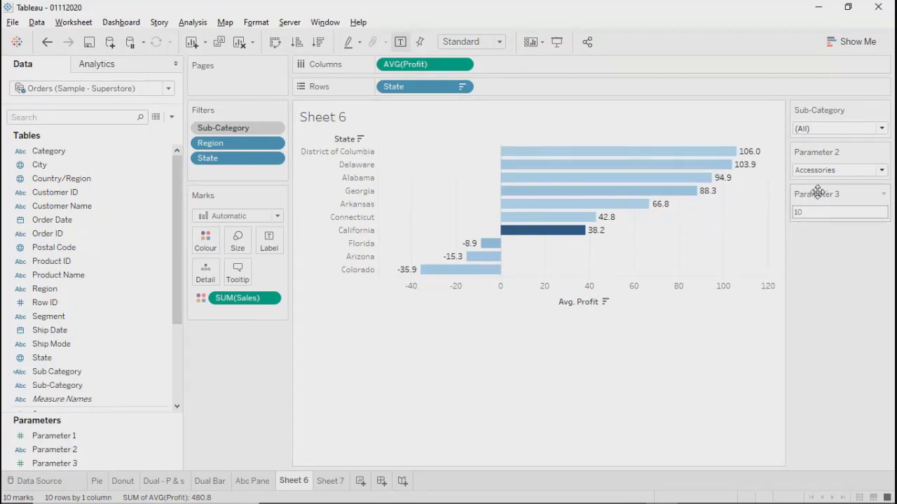
pyautogui.click(811, 212)
pyautogui.write('2')
pyautogui.press('Return')
# Review the list of values in Parameter 2's definition and leave it without changes.
pyautogui.click(884, 151)
pyautogui.click(834, 166)
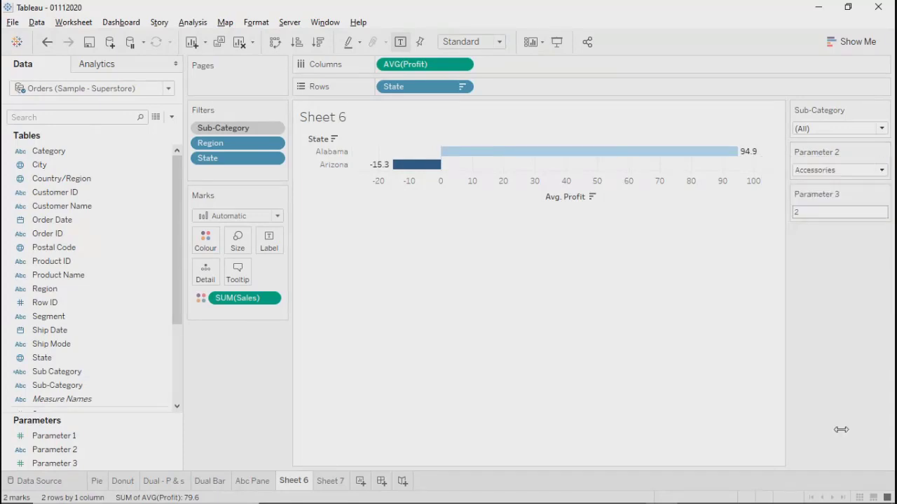
pyautogui.scroll(-3, 310, 348)
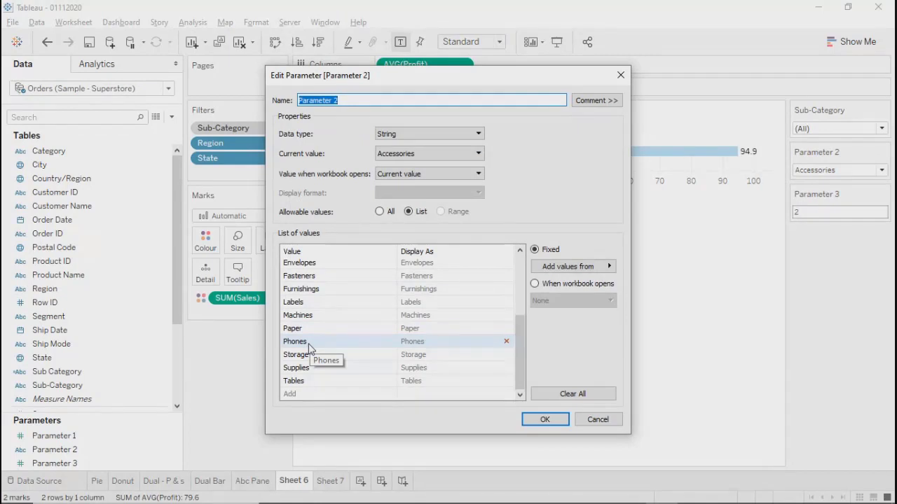
pyautogui.scroll(3, 462, 337)
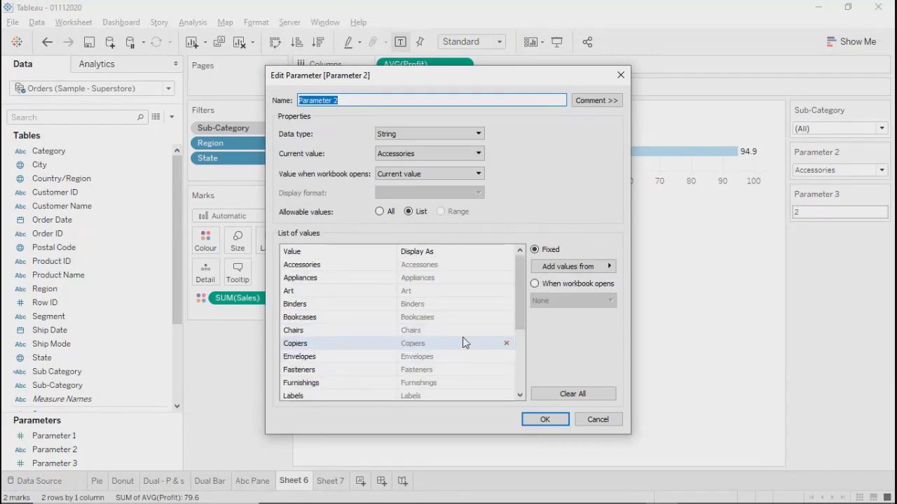
pyautogui.click(597, 419)
# Switch Parameter 2 through Envelopes, Paper and Tables to check its effect on the chart.
pyautogui.click(869, 170)
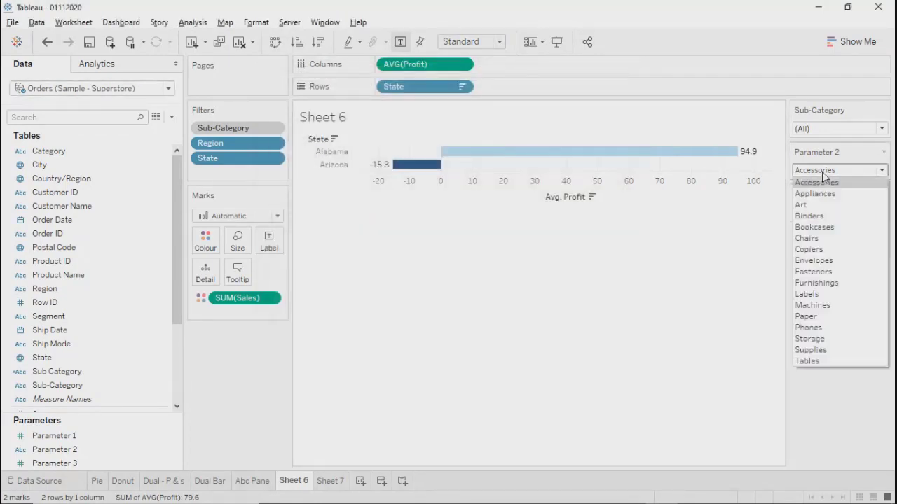
pyautogui.click(813, 260)
pyautogui.click(816, 170)
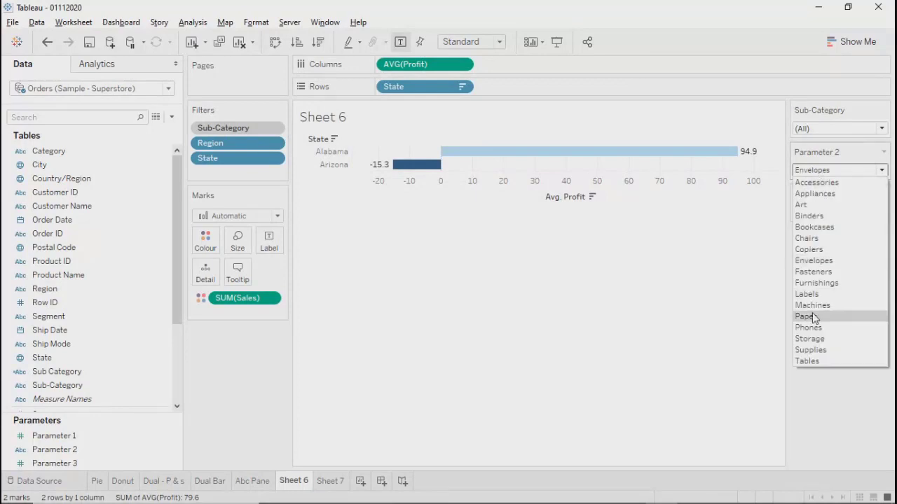
pyautogui.click(805, 316)
pyautogui.click(820, 171)
pyautogui.click(816, 360)
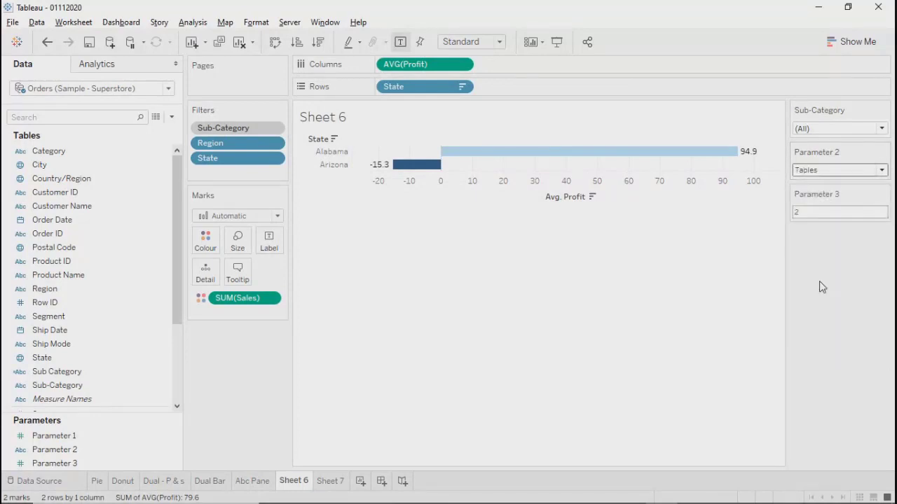
# Try Copiers and Binders in Parameter 2, and leave it set to Labels.
pyautogui.click(811, 174)
pyautogui.click(807, 250)
pyautogui.click(832, 170)
pyautogui.click(809, 215)
pyautogui.click(833, 170)
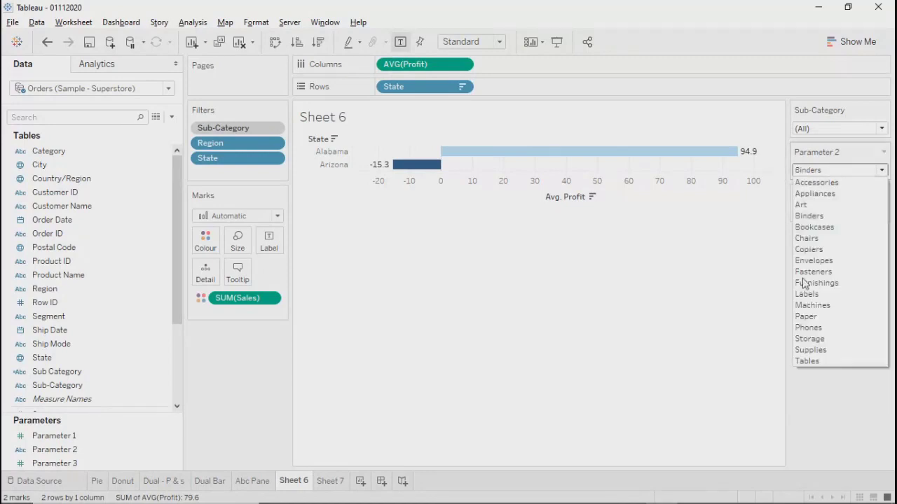
pyautogui.click(807, 294)
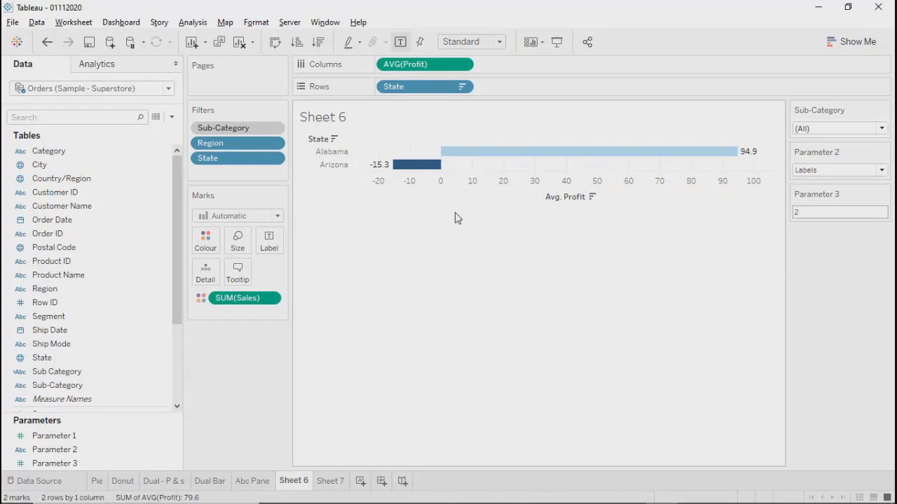
# Start a new calculated field and reposition its editor to make room for the function reference.
pyautogui.click(172, 117)
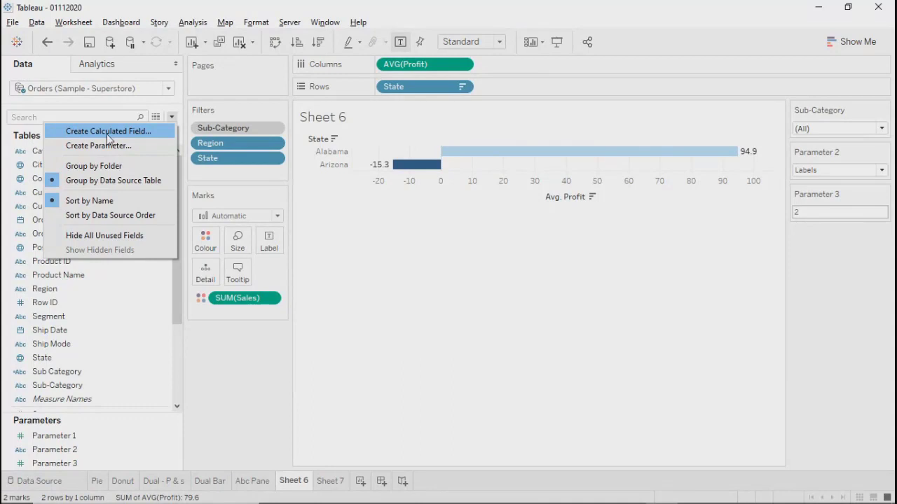
pyautogui.click(139, 133)
pyautogui.moveTo(495, 197); pyautogui.dragTo(472, 208)
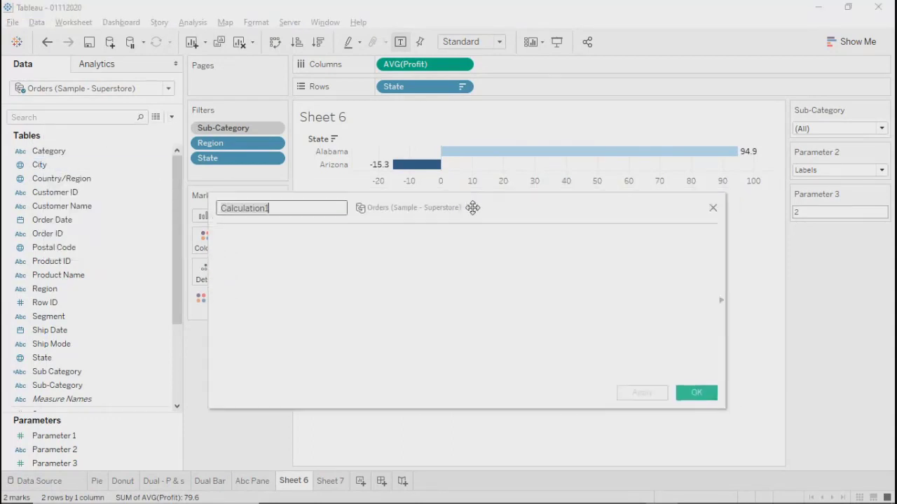
pyautogui.click(278, 244)
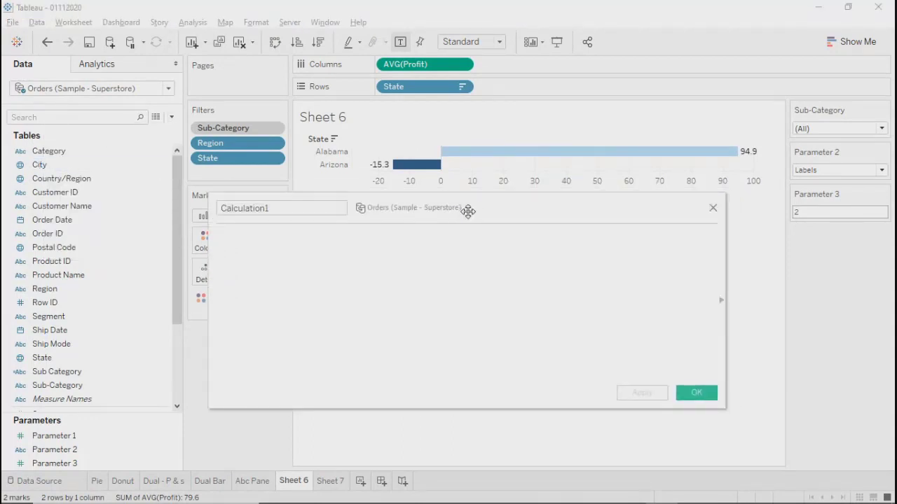
pyautogui.moveTo(472, 211); pyautogui.dragTo(479, 179)
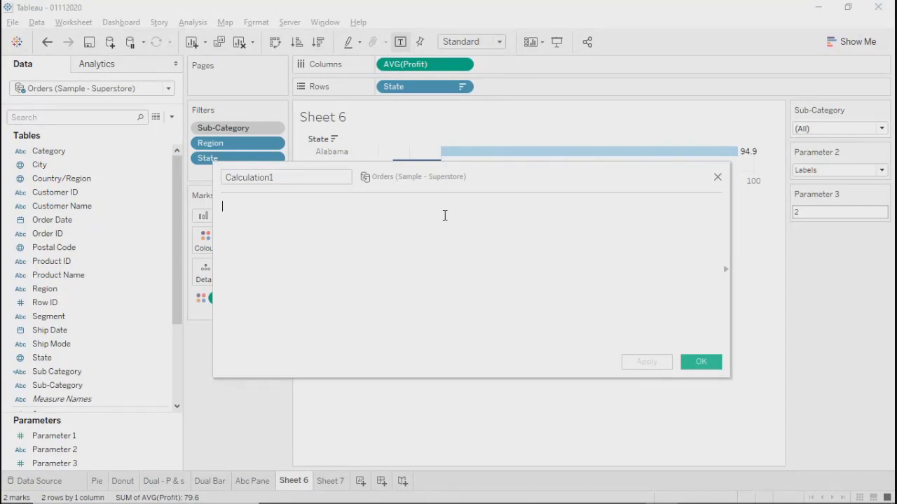
pyautogui.moveTo(486, 174); pyautogui.dragTo(327, 164)
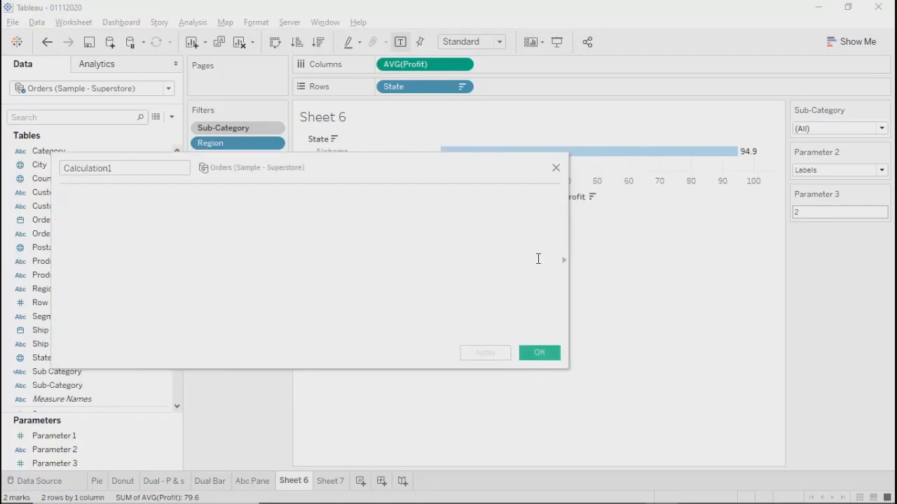
# Show the calculation editor's function reference and read the entries for SQUARE, STR, TODAY and STDEVP.
pyautogui.click(564, 259)
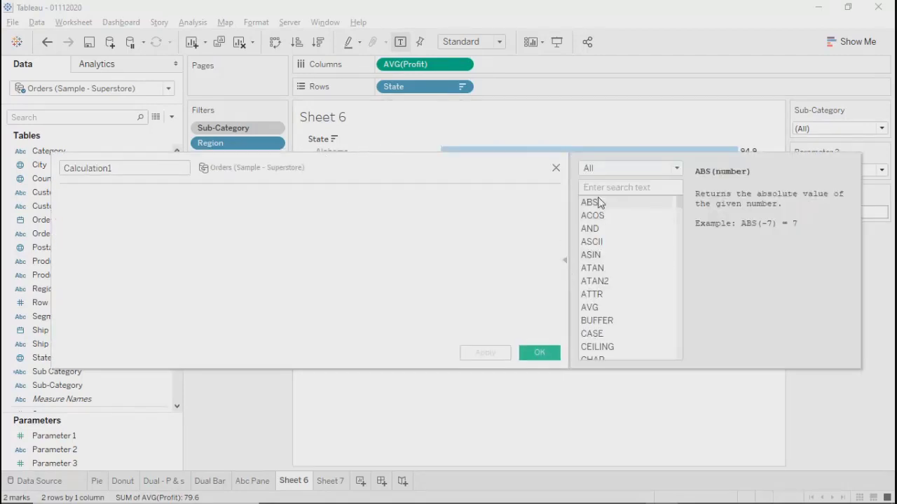
pyautogui.moveTo(679, 203); pyautogui.dragTo(683, 325)
pyautogui.click(598, 231)
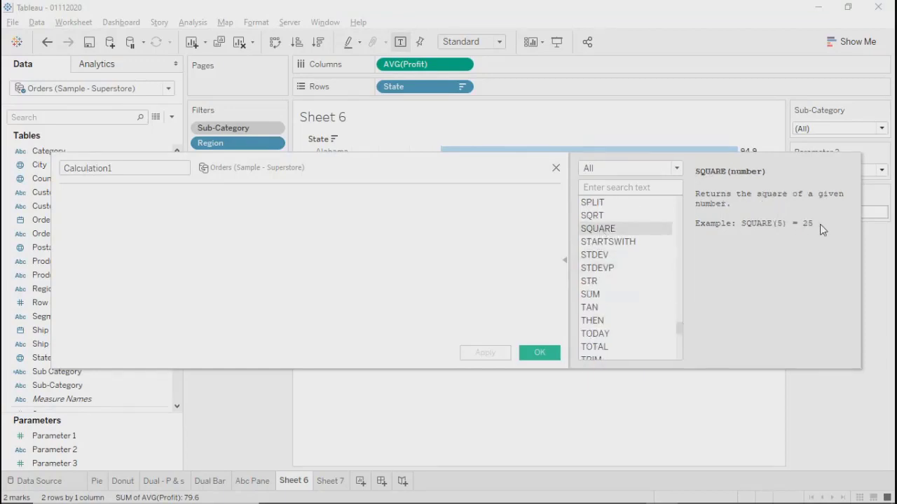
pyautogui.click(592, 283)
pyautogui.click(590, 335)
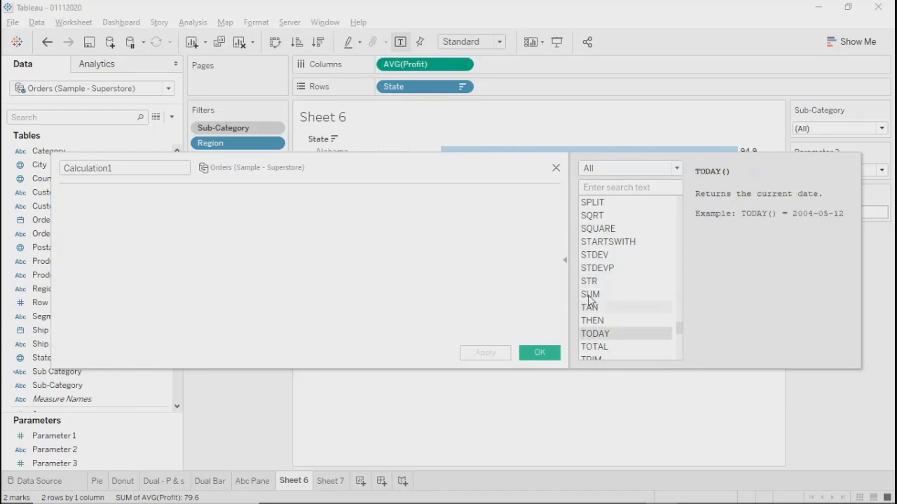
pyautogui.click(591, 268)
pyautogui.click(590, 228)
# Read the function reference entries for NOT, OR, POWER, RADIANS and QUARTER.
pyautogui.scroll(15, 592, 246)
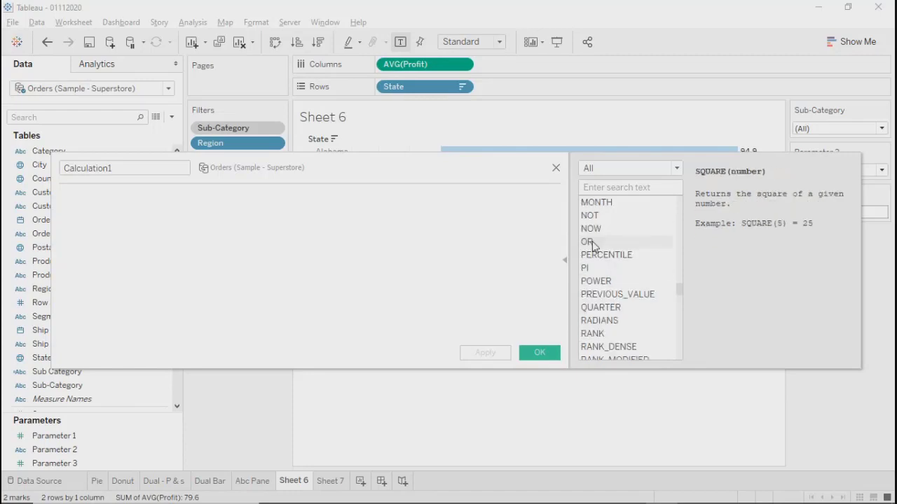
pyautogui.click(592, 218)
pyautogui.click(593, 243)
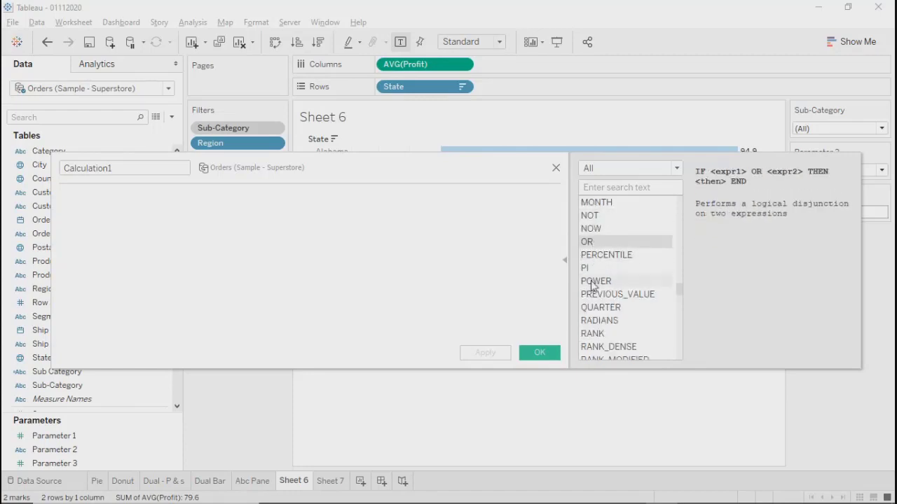
pyautogui.click(593, 283)
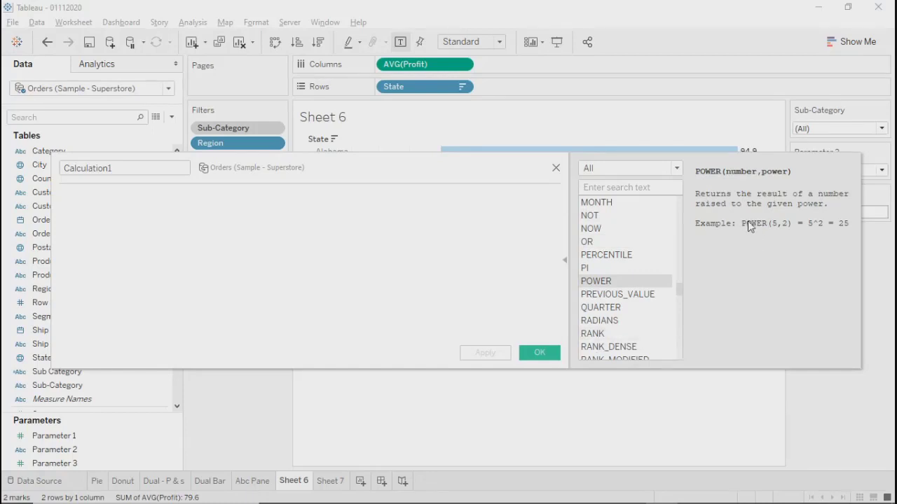
pyautogui.click(594, 322)
pyautogui.click(600, 309)
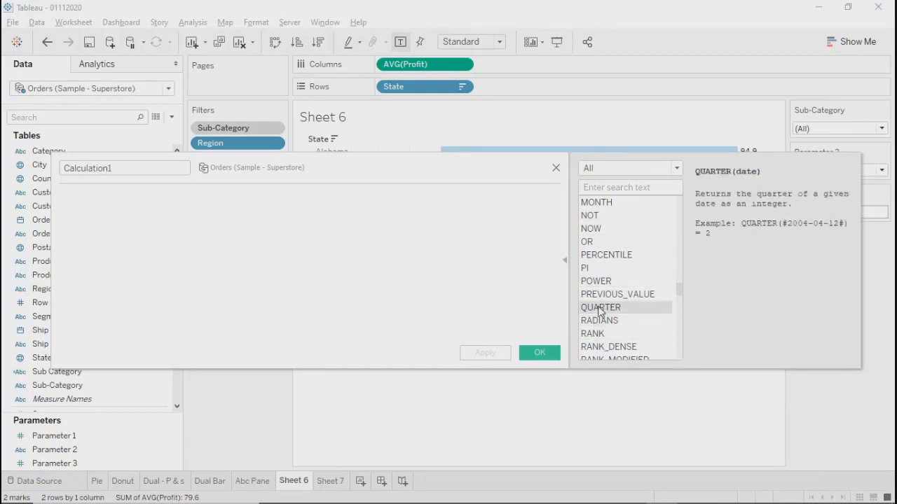
# Hide the function reference, move the calculation editor clear of the parameter controls, and check the options in Parameter 2.
pyautogui.scroll(20, 595, 335)
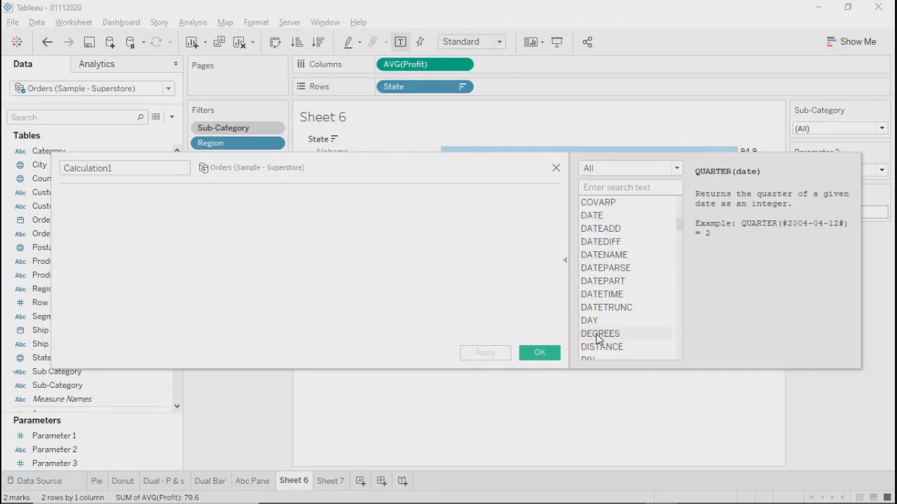
pyautogui.click(565, 265)
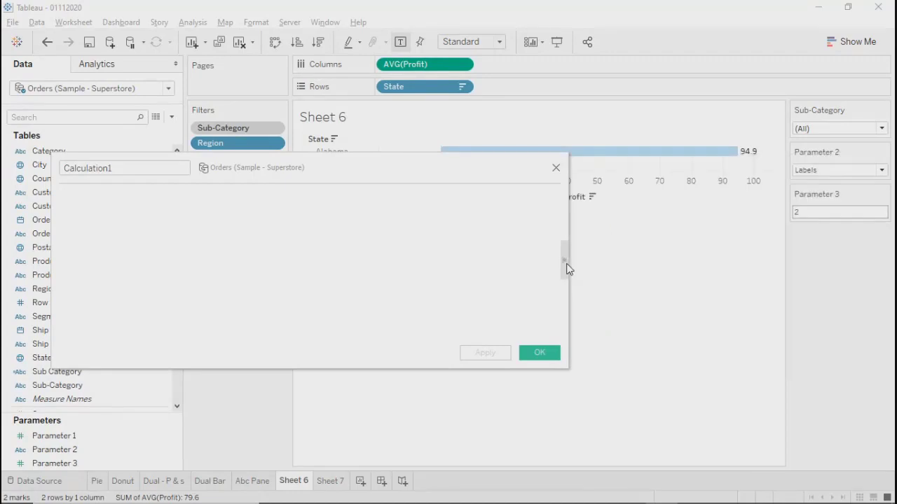
pyautogui.moveTo(365, 174); pyautogui.dragTo(522, 231)
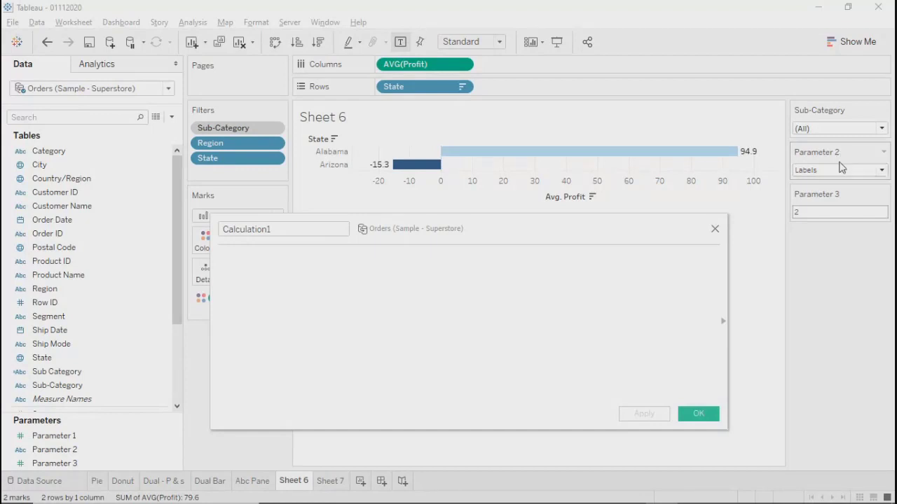
pyautogui.click(880, 172)
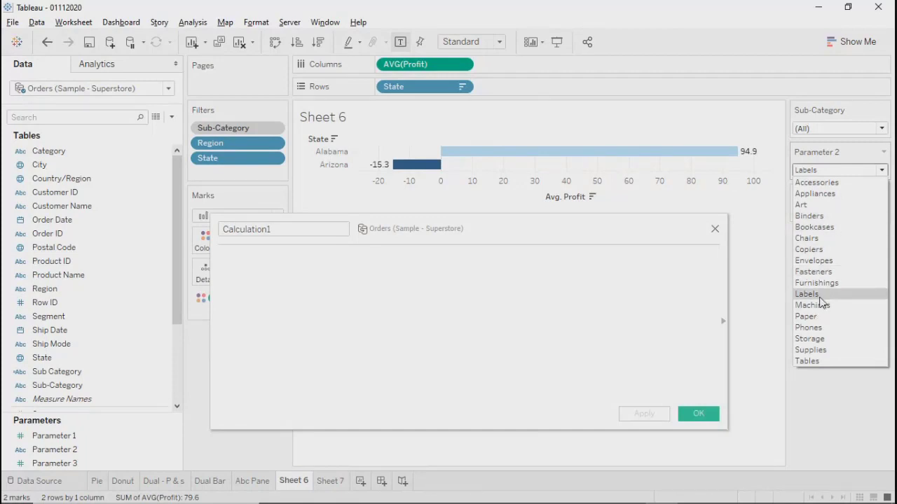
# Write the calculation condition as if [Sub-Category]=[Parameter 2] then 1 else 0.
pyautogui.click(470, 311)
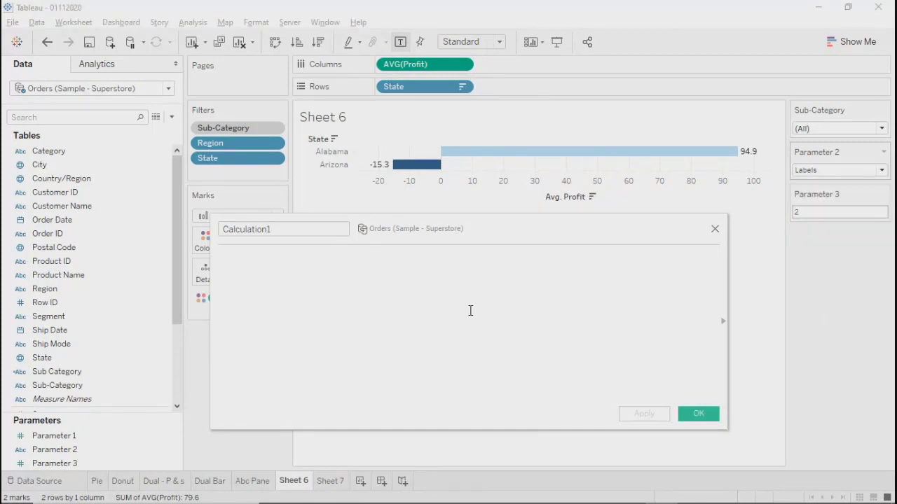
pyautogui.write('if sub')
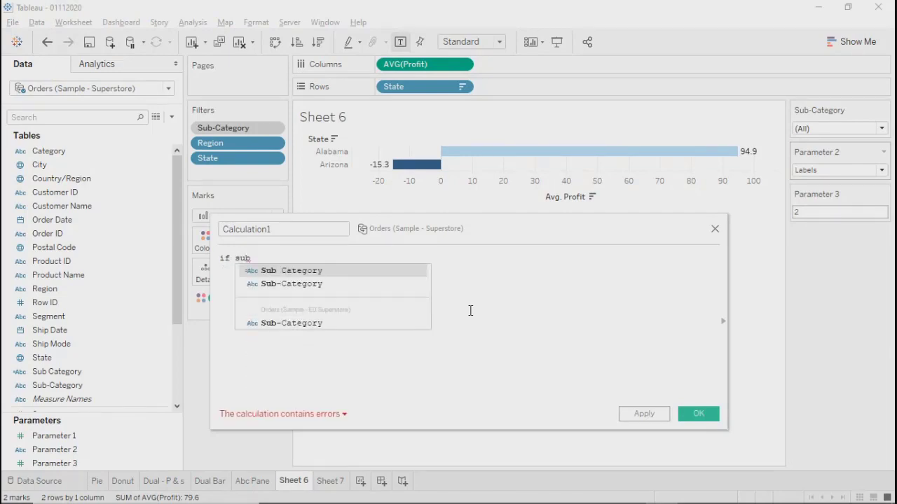
pyautogui.press('Down')
pyautogui.press('Return')
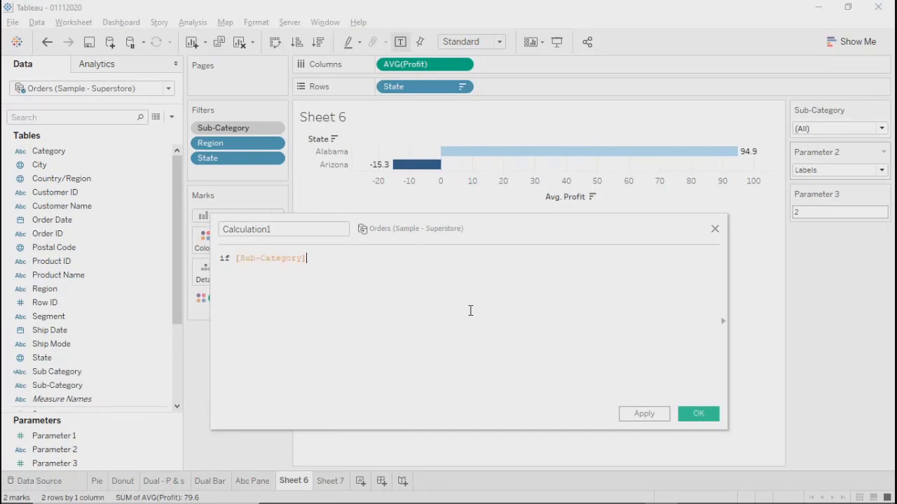
pyautogui.write('=')
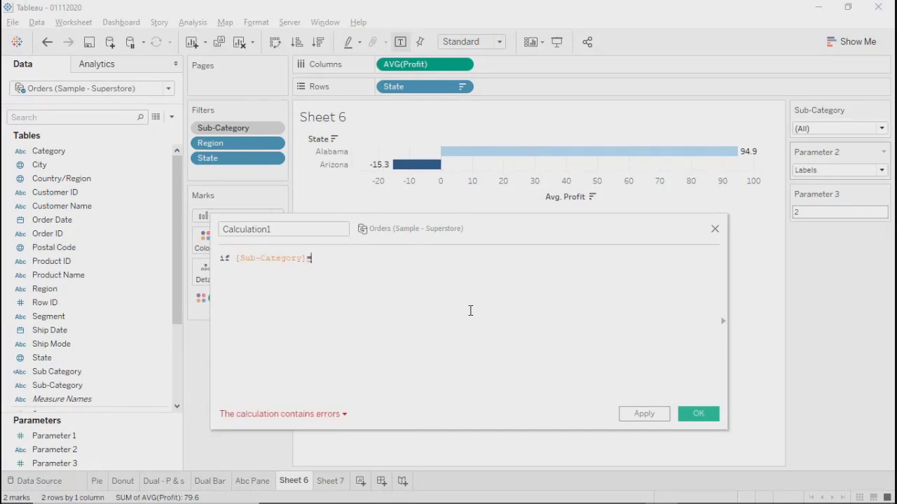
pyautogui.write('pa')
pyautogui.press('Down')
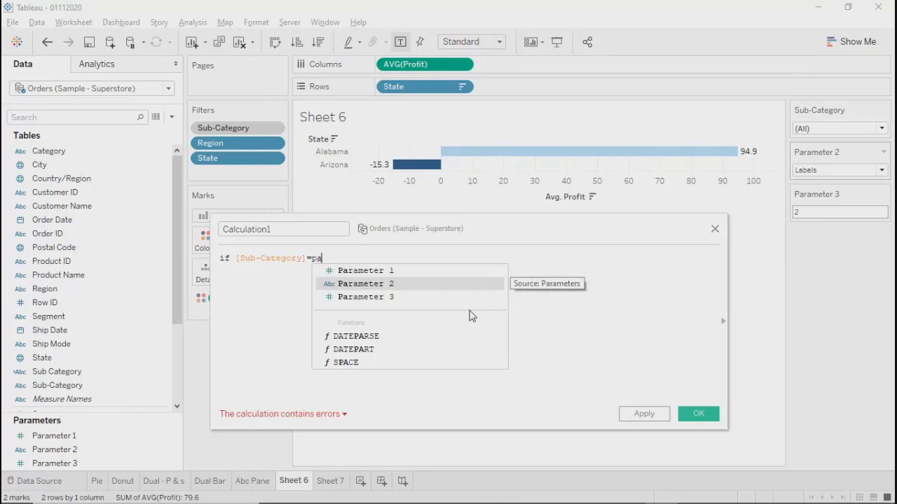
pyautogui.press('Return')
pyautogui.write('then 1')
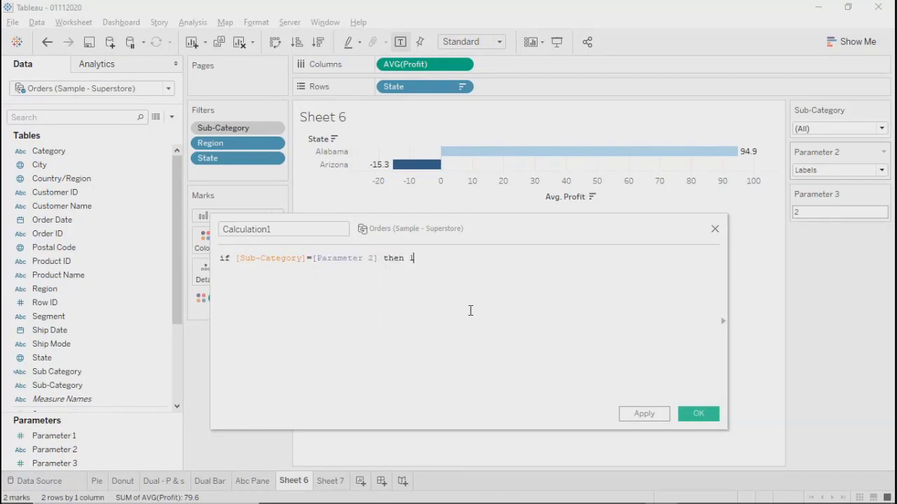
pyautogui.write(' else 0 ')
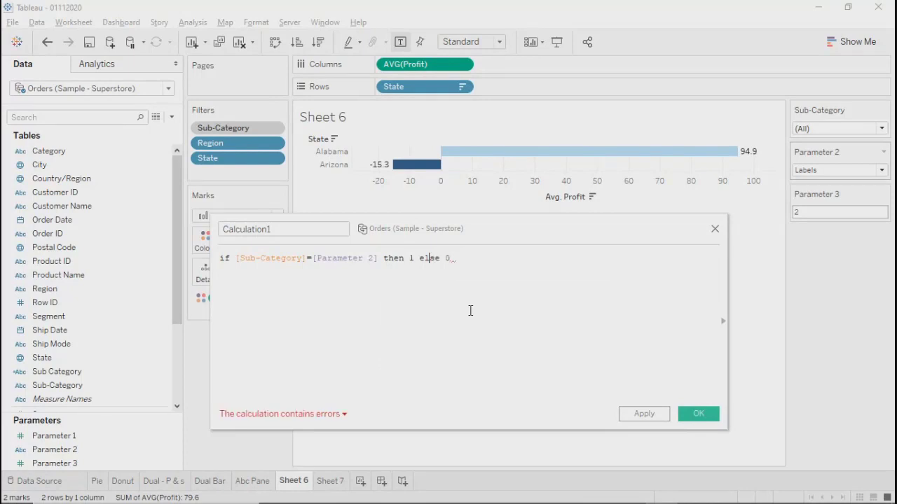
# Turn the formula's results into the strings '1' and '0', and close the condition with end.
pyautogui.write("'")
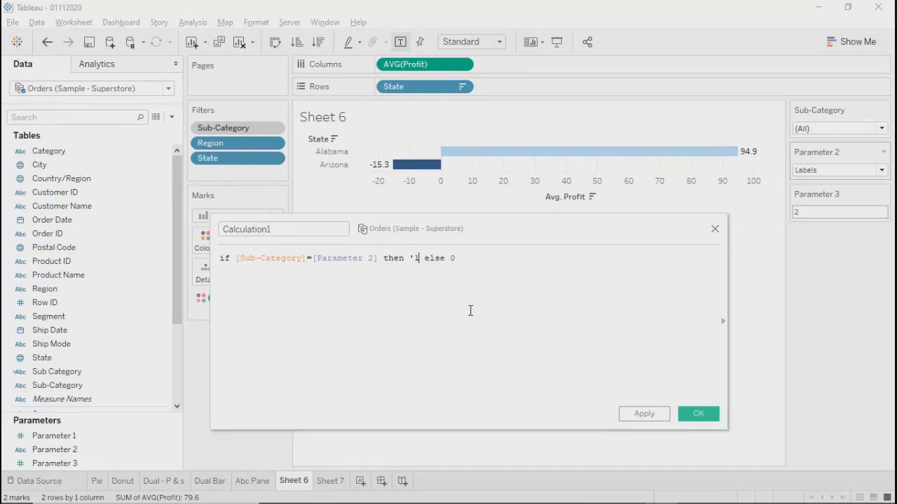
pyautogui.write("'")
pyautogui.press('Right')
pyautogui.press('Right')
pyautogui.write("'")
pyautogui.press('Right')
pyautogui.write("' end")
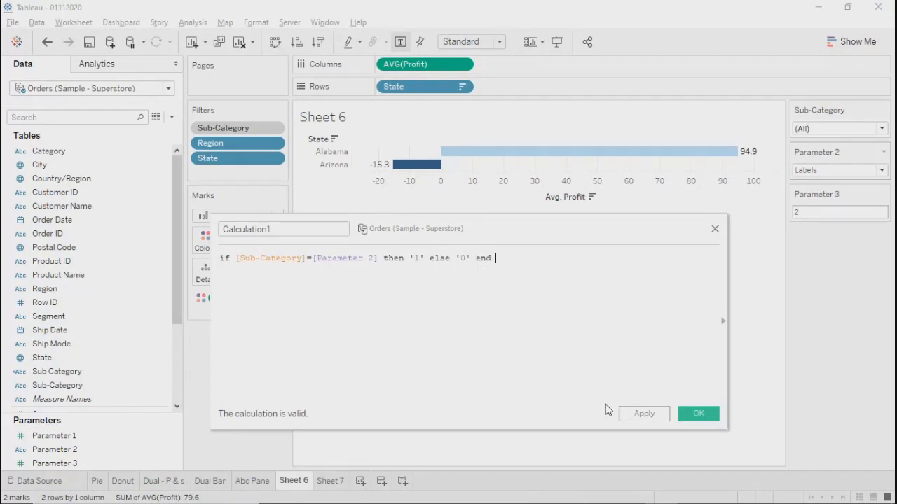
# Name the calculated field filter_SubCate and save it.
pyautogui.moveTo(280, 231); pyautogui.dragTo(138, 244)
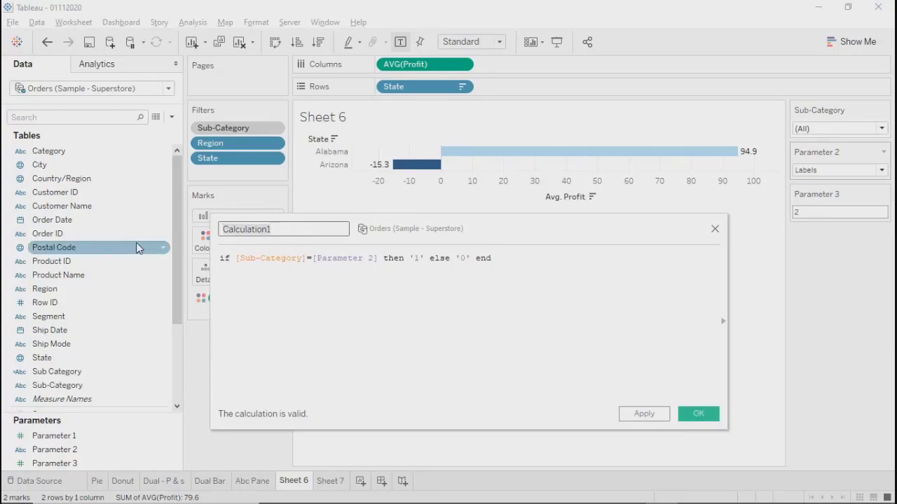
pyautogui.write('fi')
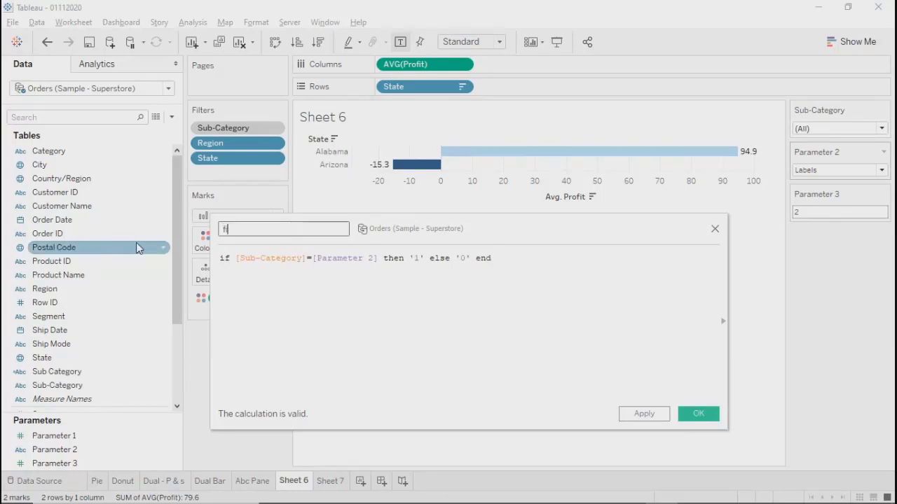
pyautogui.write('lter_SubCate')
pyautogui.click(635, 414)
pyautogui.click(697, 414)
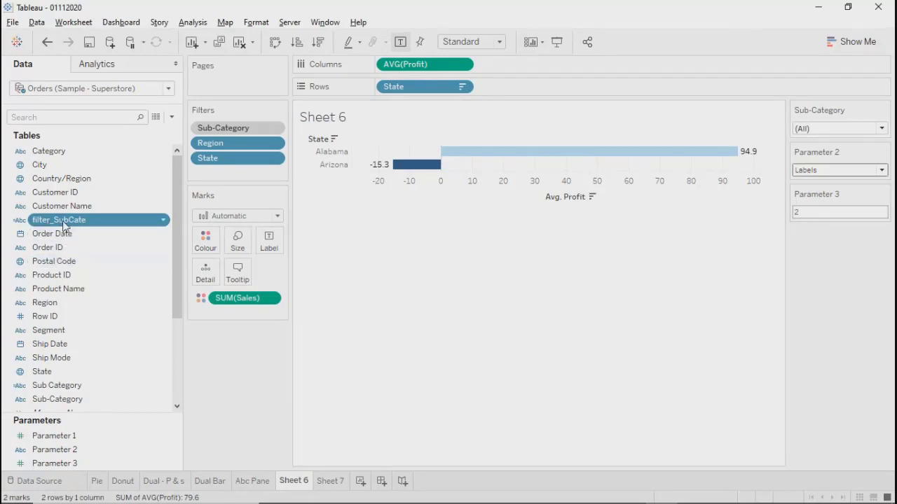
# Add filter_SubCate as a filter on Sheet 6, keeping only the value 1.
pyautogui.moveTo(83, 211); pyautogui.dragTo(221, 175)
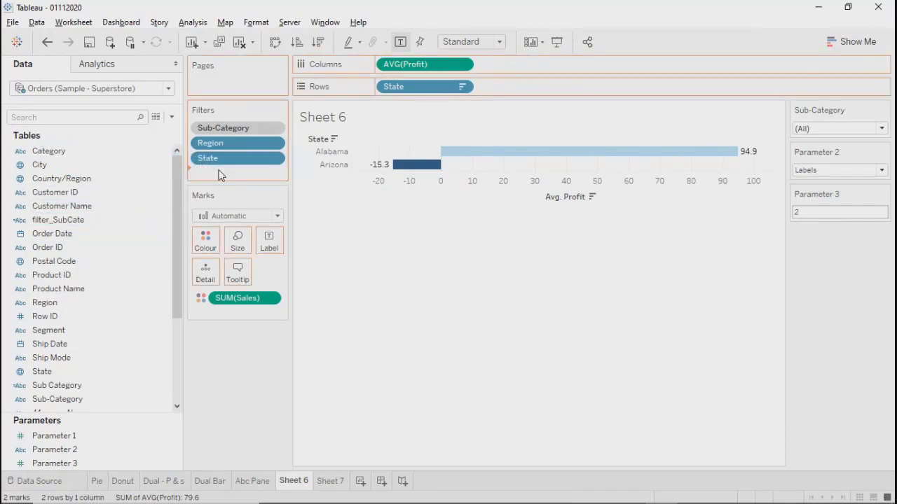
pyautogui.click(325, 171)
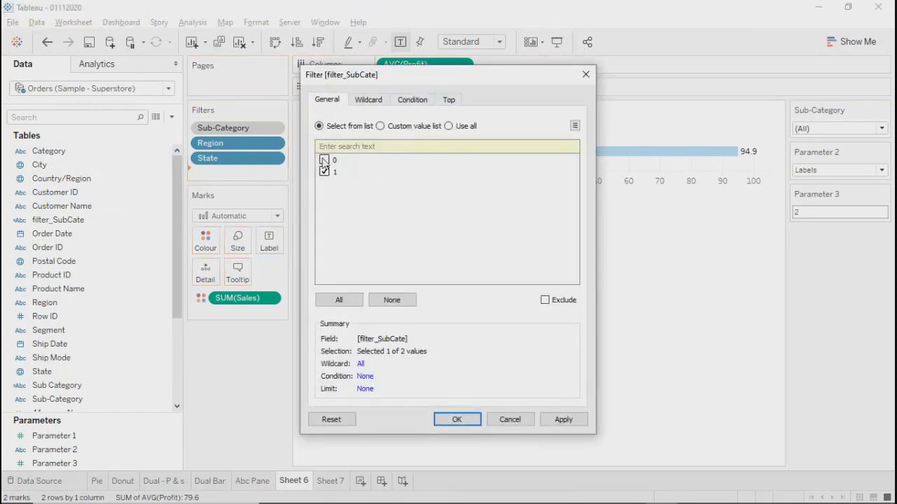
pyautogui.click(550, 426)
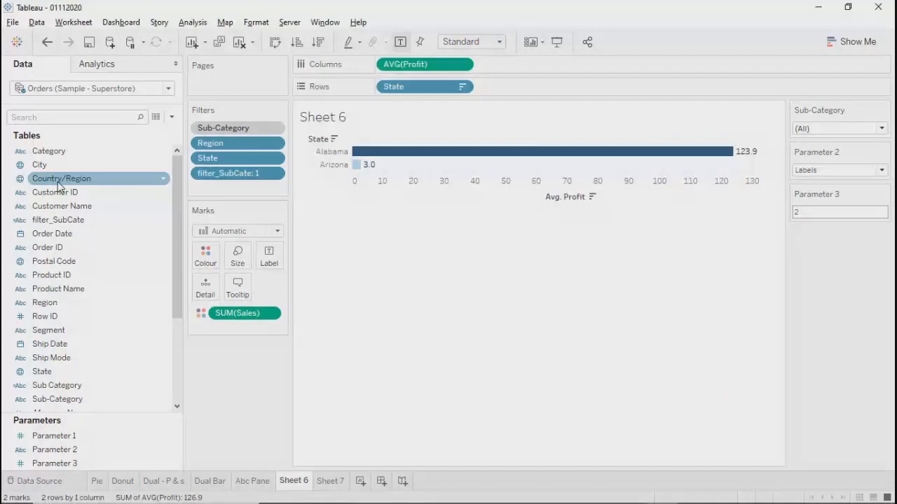
# Reopen the filter_SubCate formula and review its Sub-Category condition and else result.
pyautogui.rightClick(53, 220)
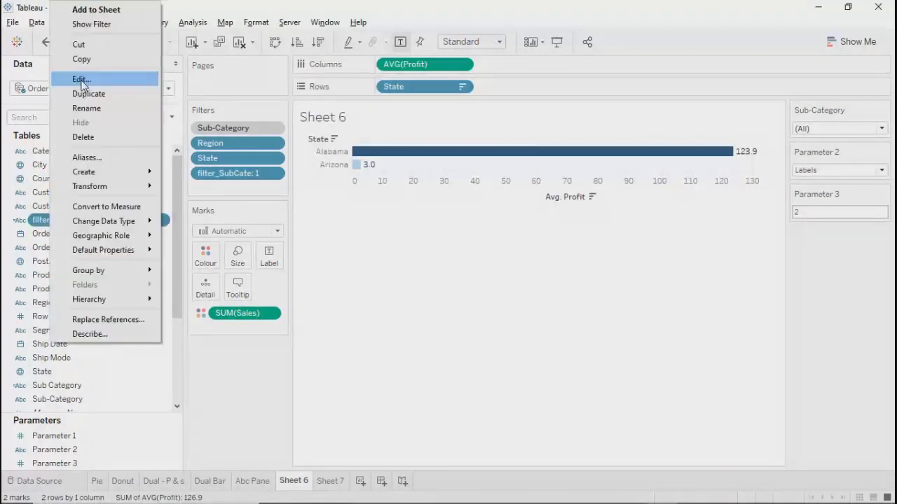
pyautogui.click(82, 80)
pyautogui.moveTo(241, 258); pyautogui.dragTo(369, 261)
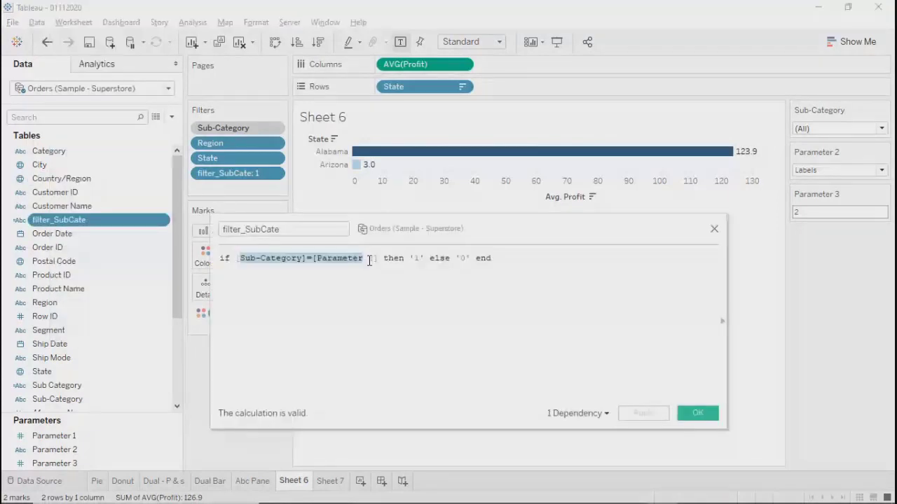
pyautogui.moveTo(483, 258); pyautogui.dragTo(426, 258)
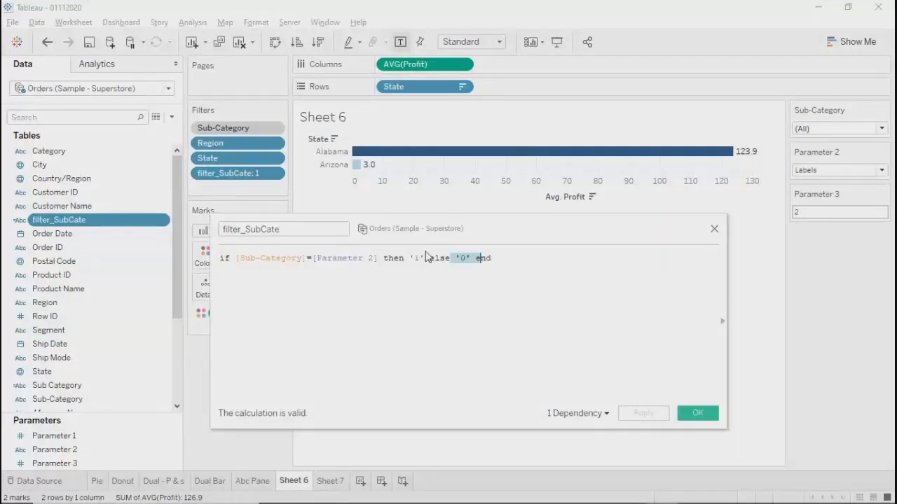
pyautogui.click(697, 411)
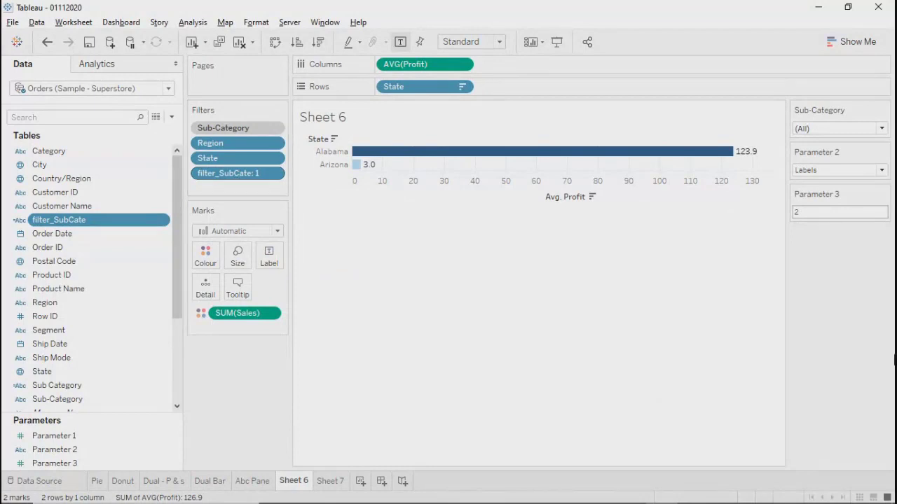
# Test the filter_SubCate filter by setting Parameter 2 to Chairs, Binders, Phones, Storage and Tables in turn.
pyautogui.click(858, 172)
pyautogui.press('Escape')
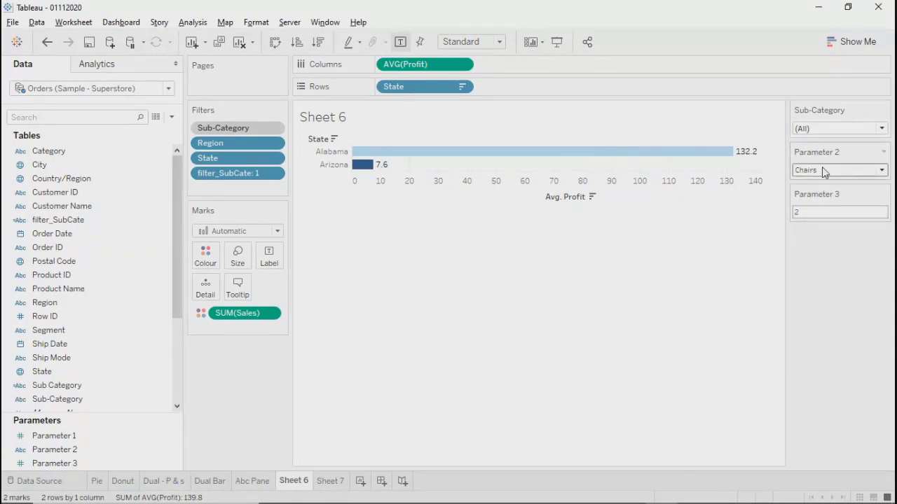
pyautogui.click(824, 173)
pyautogui.click(808, 216)
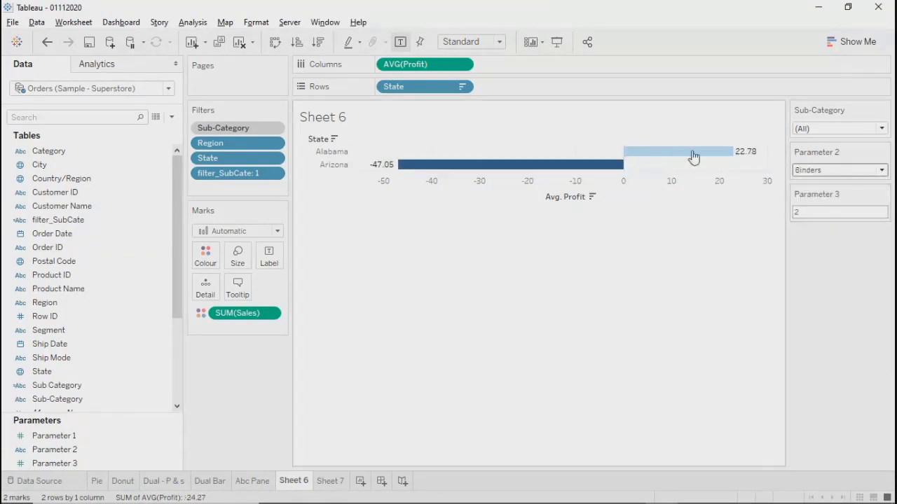
pyautogui.click(830, 173)
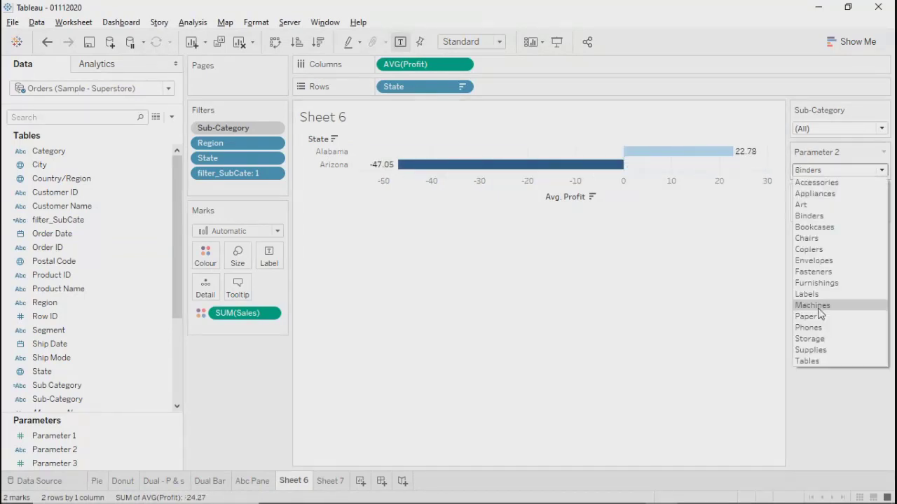
pyautogui.click(815, 328)
pyautogui.click(808, 170)
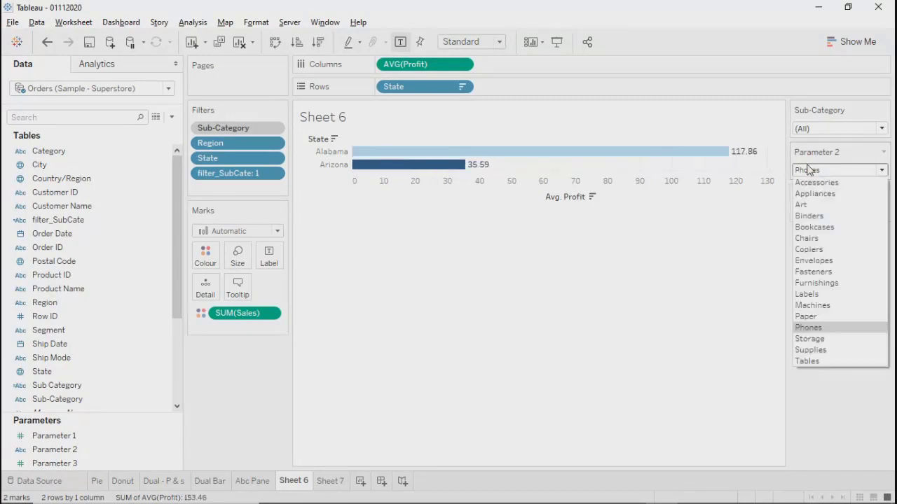
pyautogui.click(810, 338)
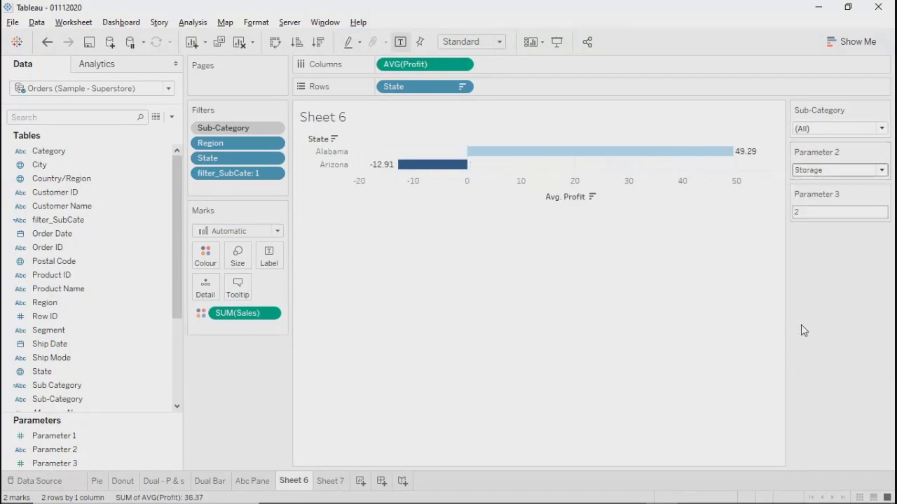
pyautogui.click(794, 177)
pyautogui.click(809, 360)
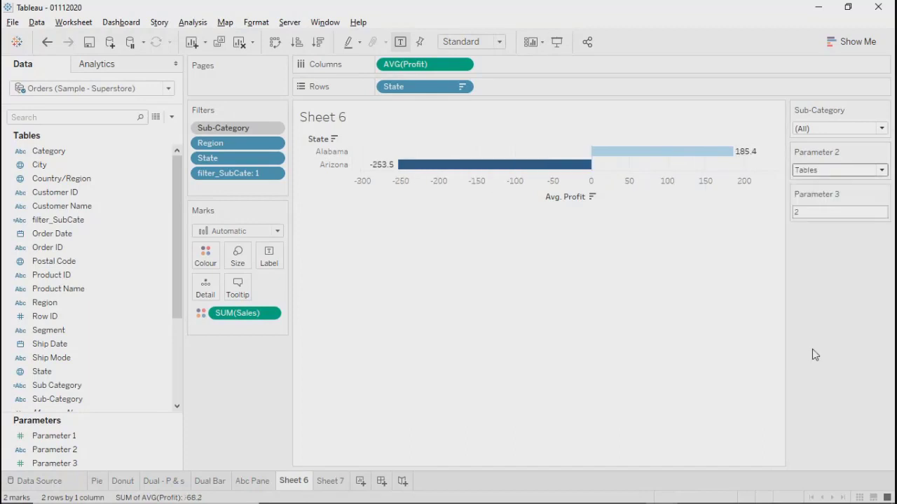
# Try Binders, Appliances, Chairs and Machines in Parameter 2, and leave it set to Phones.
pyautogui.click(824, 172)
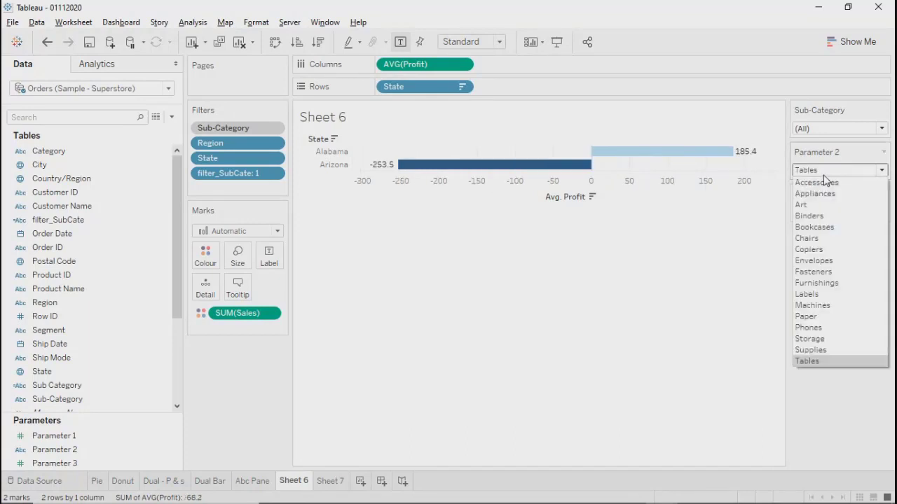
pyautogui.click(799, 217)
pyautogui.click(821, 171)
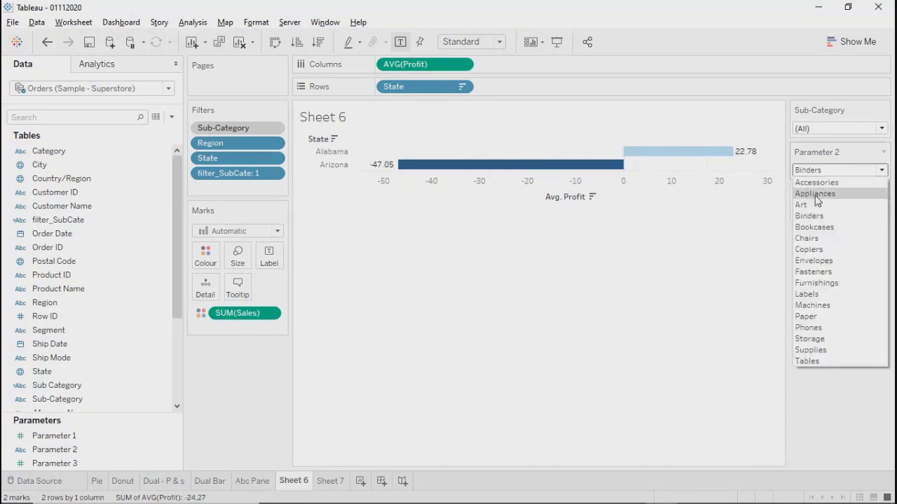
pyautogui.click(815, 196)
pyautogui.click(821, 172)
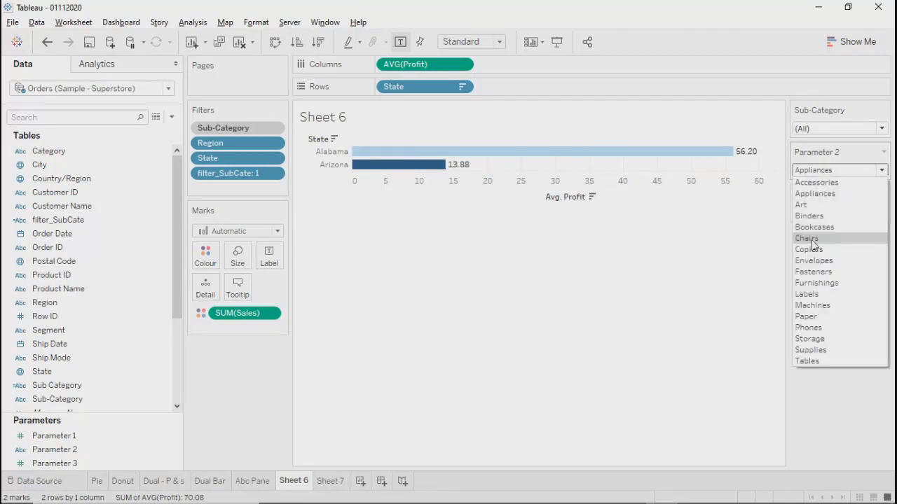
pyautogui.click(812, 240)
pyautogui.click(827, 173)
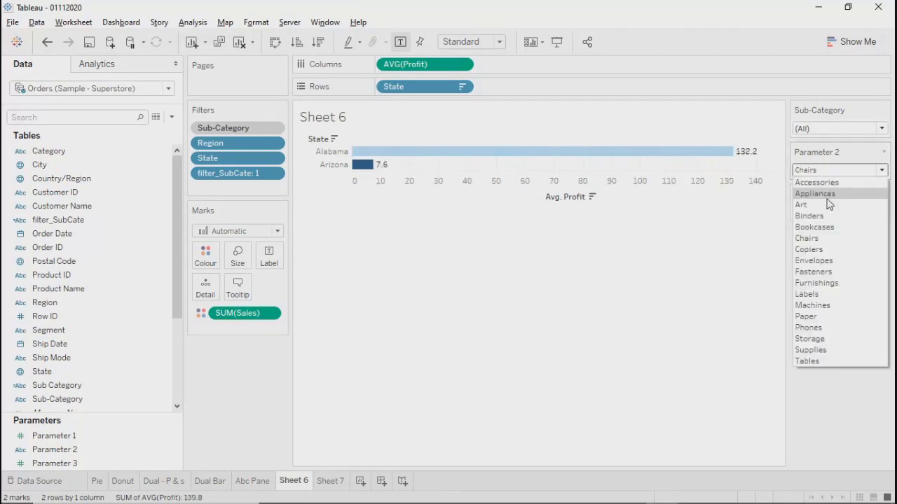
pyautogui.click(812, 307)
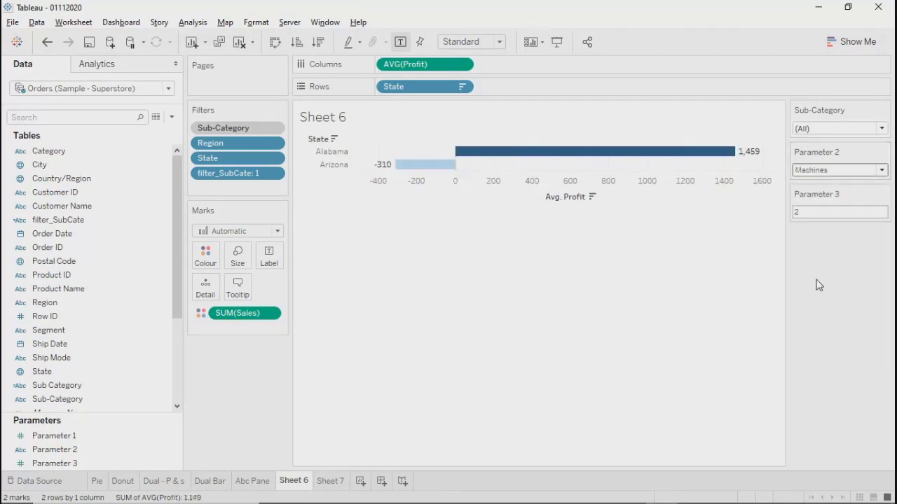
pyautogui.click(840, 173)
pyautogui.click(812, 327)
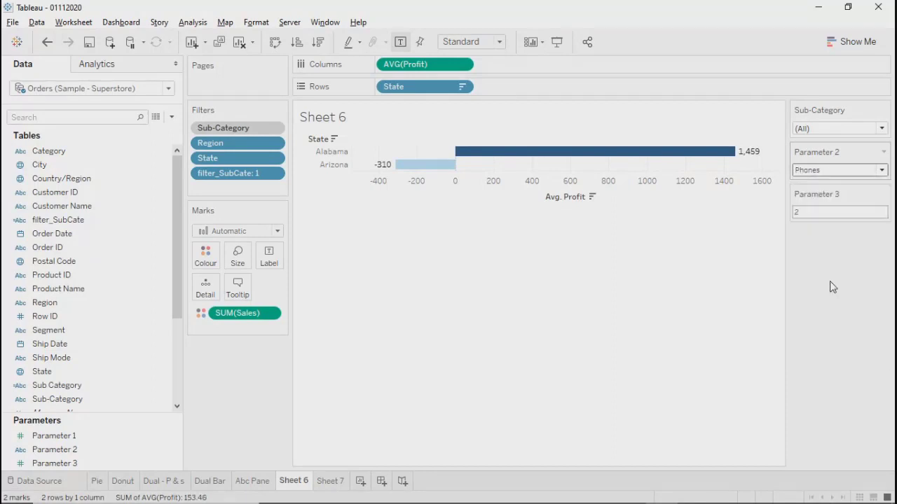
# Switch Parameter 2 to other sub-categories to test the filter, and leave it set to Labels.
pyautogui.click(833, 174)
pyautogui.click(801, 348)
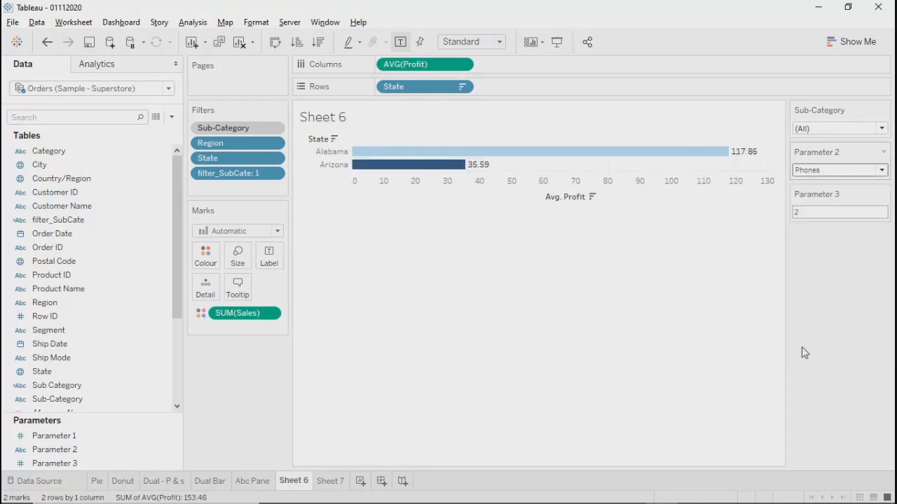
pyautogui.click(834, 171)
pyautogui.click(812, 294)
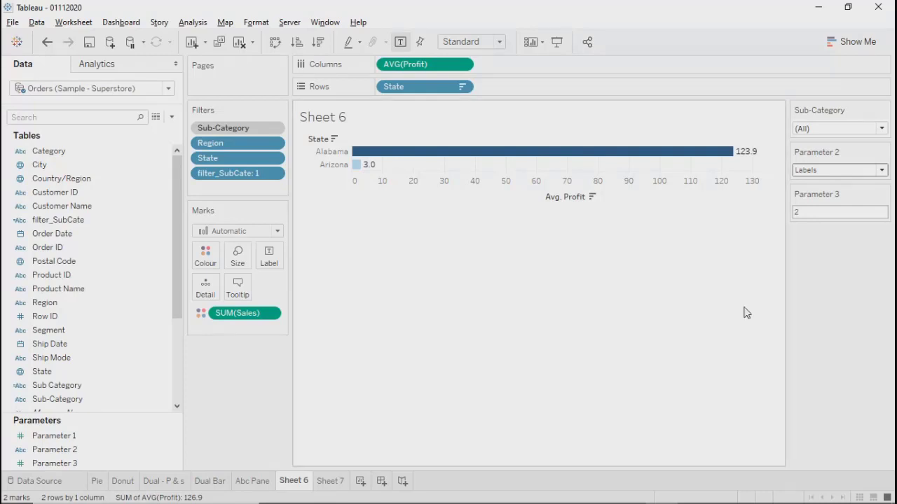
# Review Parameter 2's definition and its available data types, closing it without changes.
pyautogui.click(39, 439)
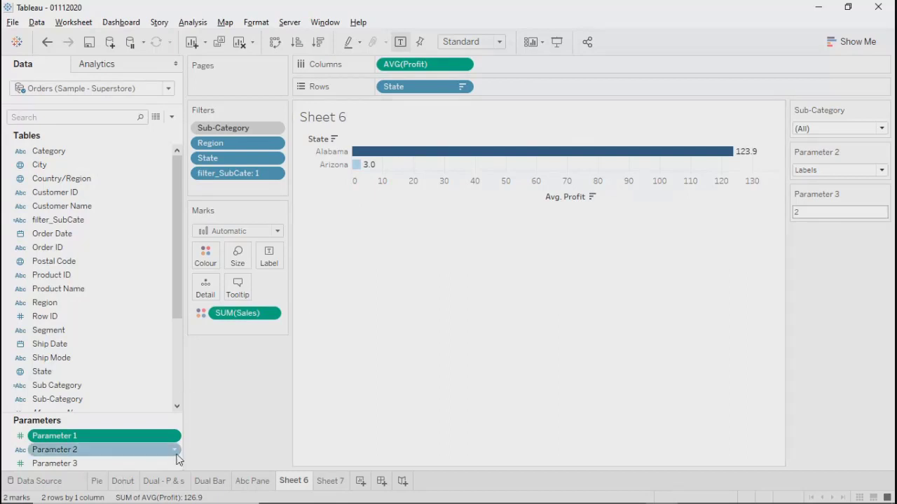
pyautogui.click(175, 450)
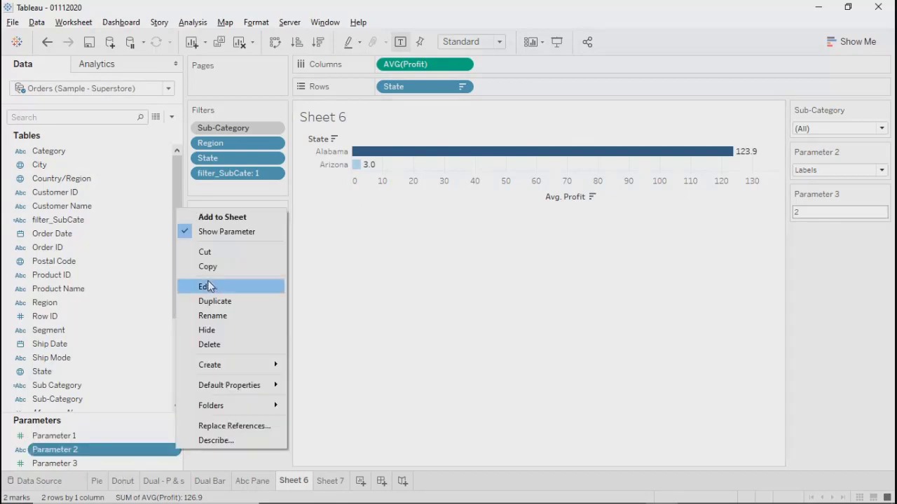
pyautogui.click(208, 287)
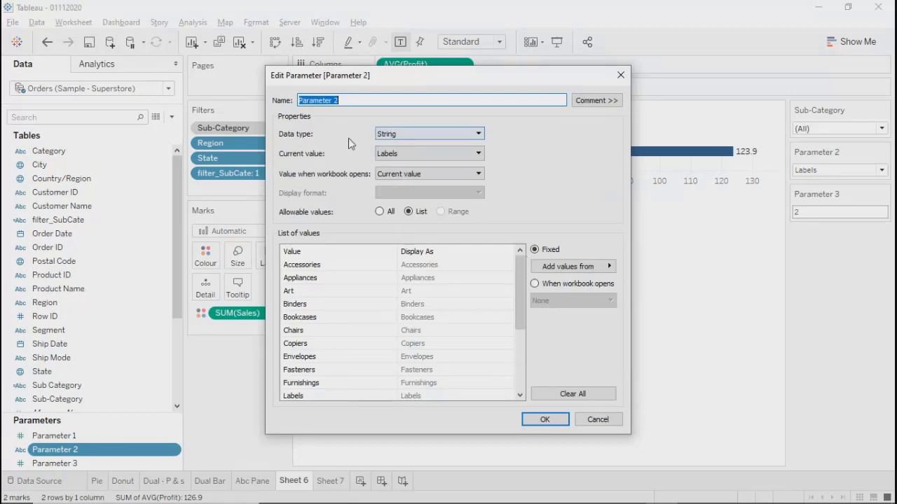
pyautogui.click(403, 136)
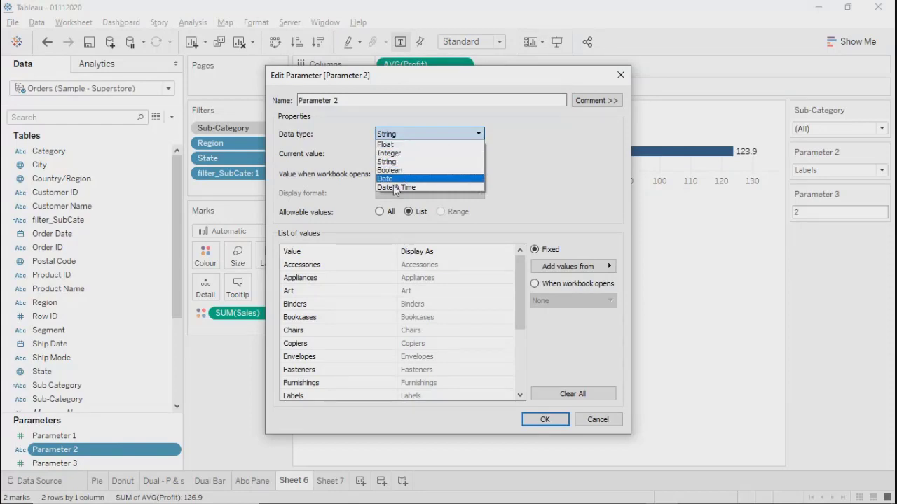
pyautogui.click(568, 181)
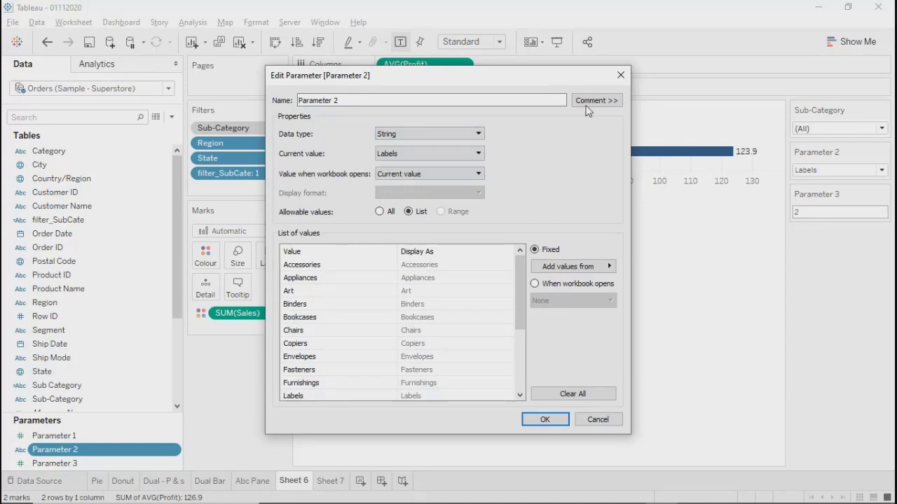
pyautogui.click(621, 75)
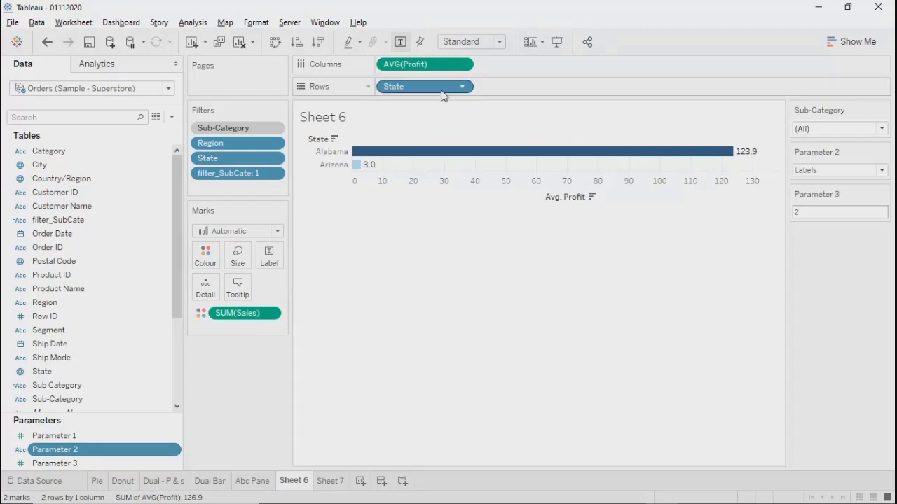
# Review how the State filter's top-N limit uses Parameter 3 and which parameters it offers, closing it without changes.
pyautogui.click(274, 159)
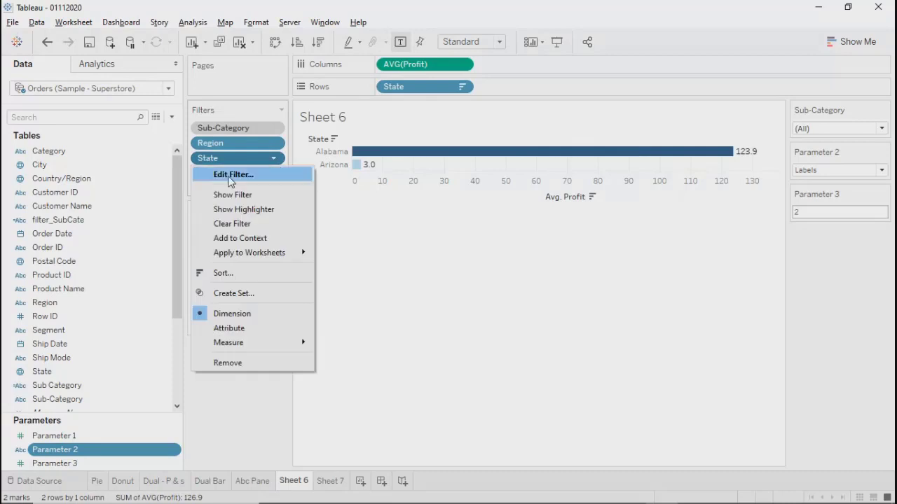
pyautogui.click(223, 174)
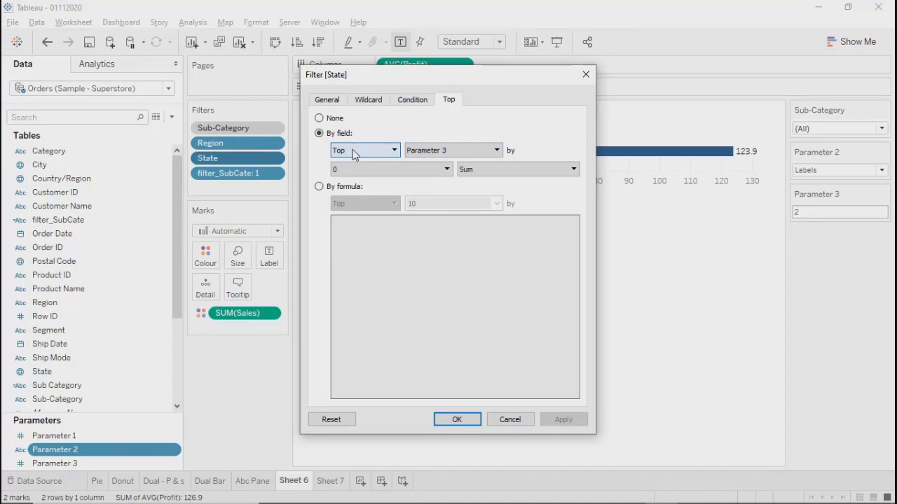
pyautogui.click(437, 155)
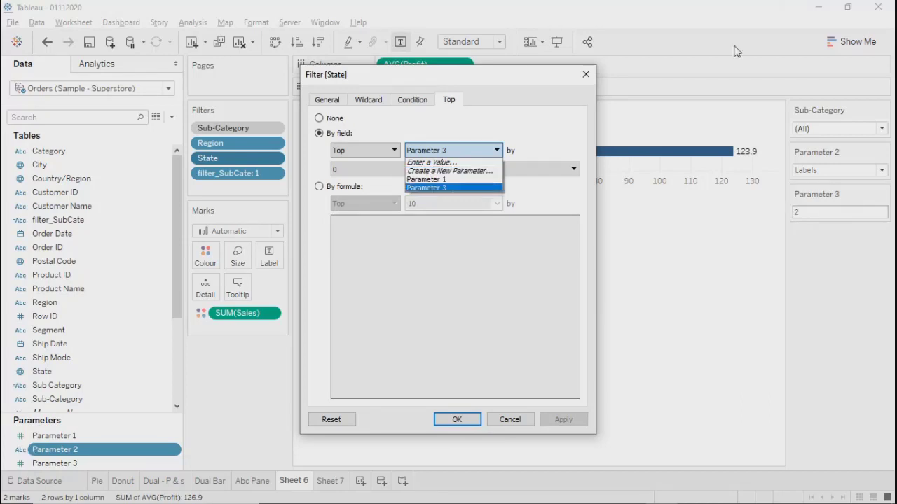
pyautogui.click(498, 77)
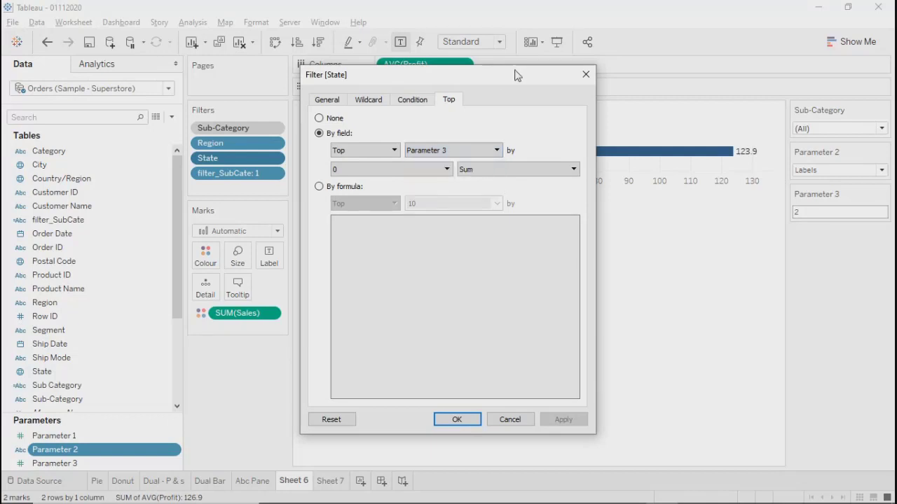
pyautogui.moveTo(517, 74); pyautogui.dragTo(564, 54)
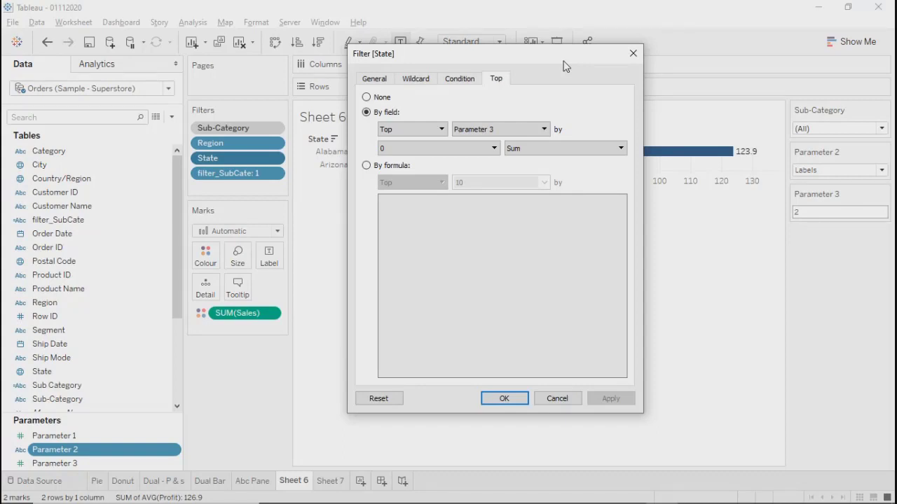
pyautogui.click(632, 54)
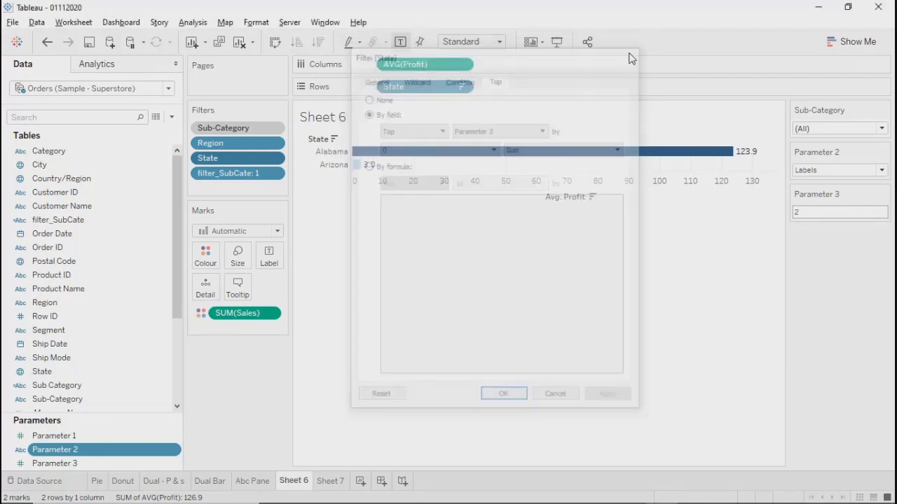
pyautogui.click(172, 117)
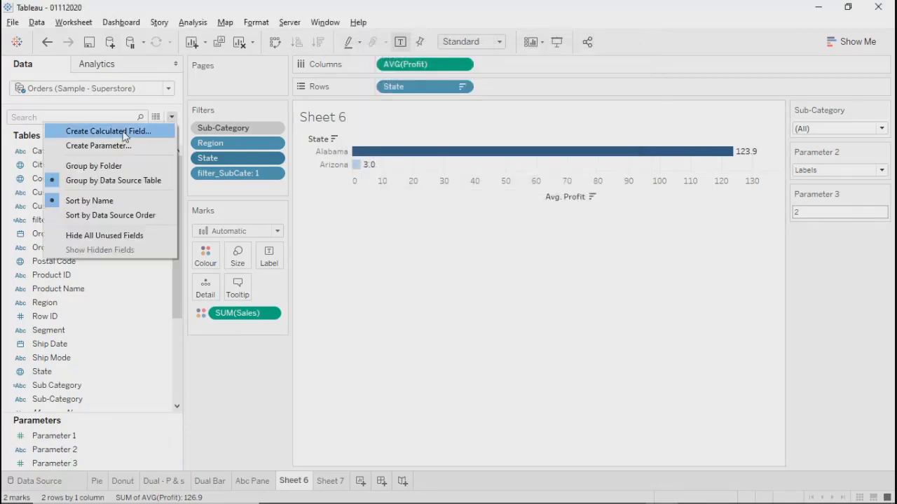
pyautogui.click(125, 130)
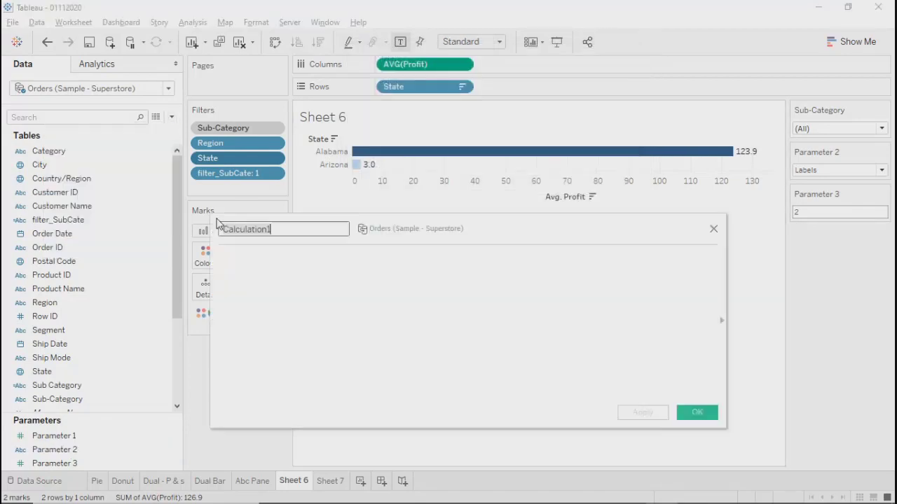
pyautogui.click(713, 231)
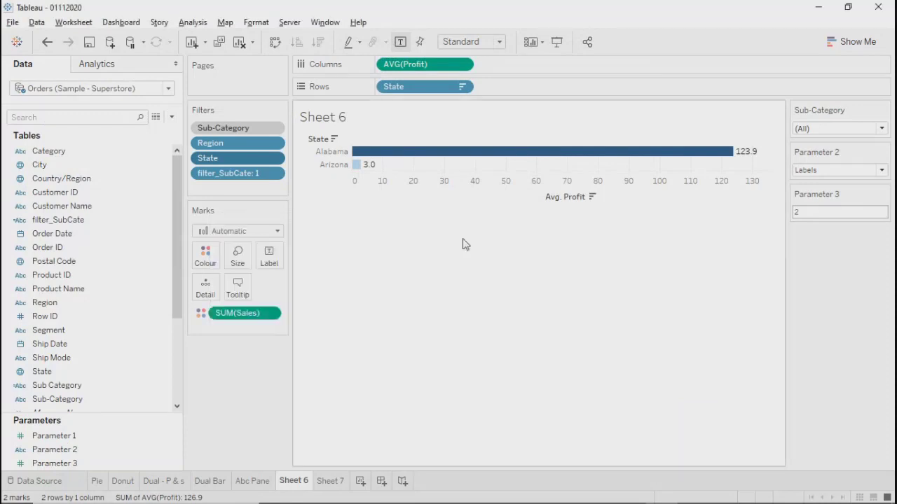
# Review how the filter_SubCate formula compares Sub-Category with Parameter 2, and close it unchanged.
pyautogui.rightClick(61, 224)
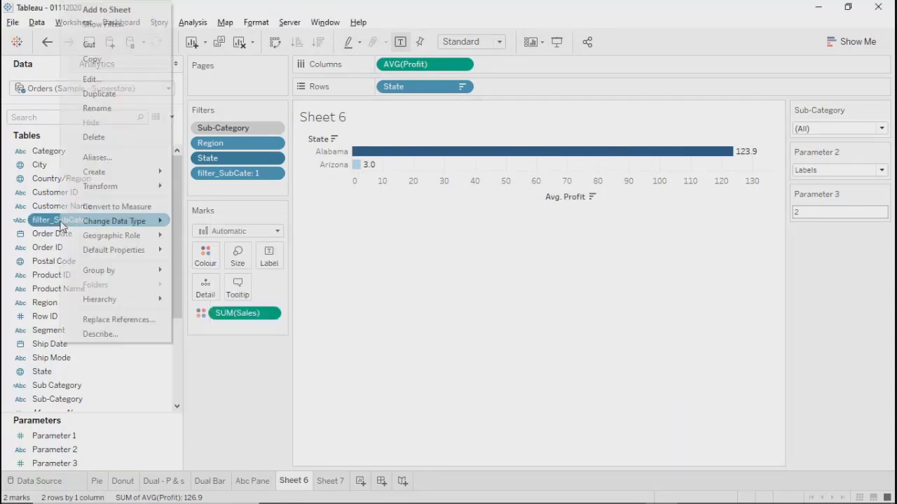
pyautogui.click(98, 79)
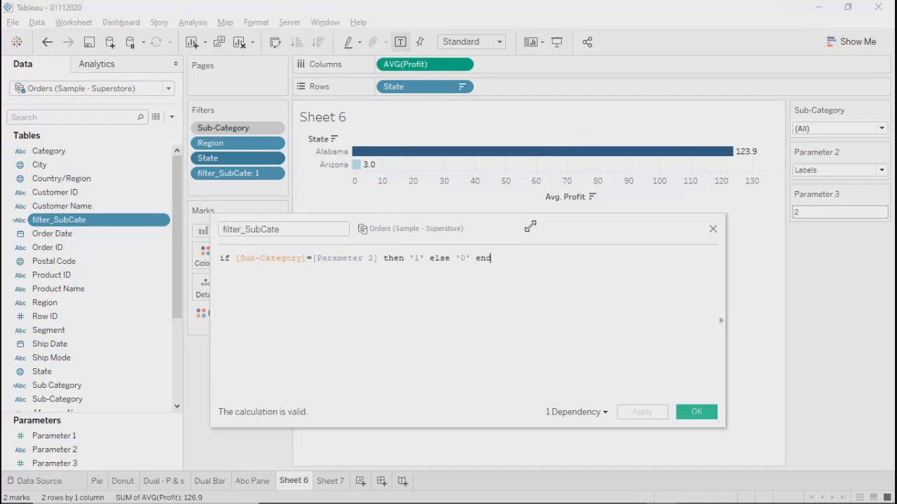
pyautogui.click(713, 230)
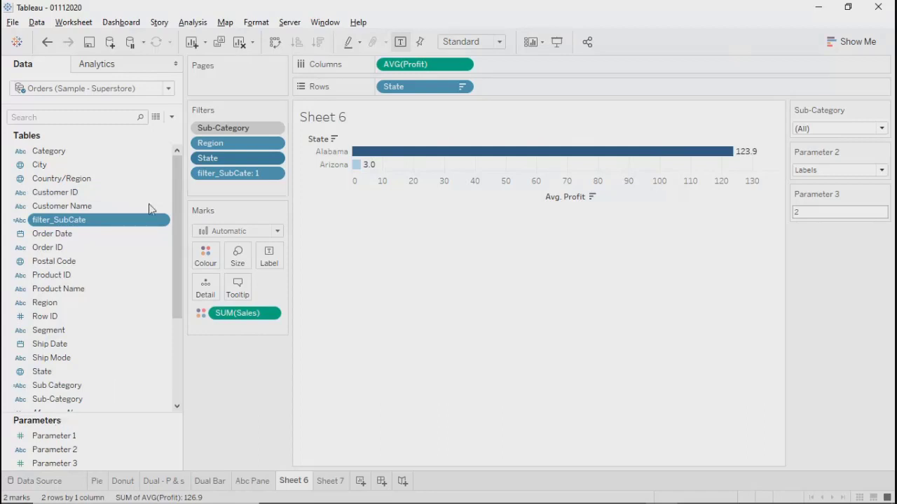
# Change the filter_SubCate formula to return numbers: if [Sub-Category]=[Parameter 2] then 1 else 0 end, accepting removal of its existing filter.
pyautogui.rightClick(110, 220)
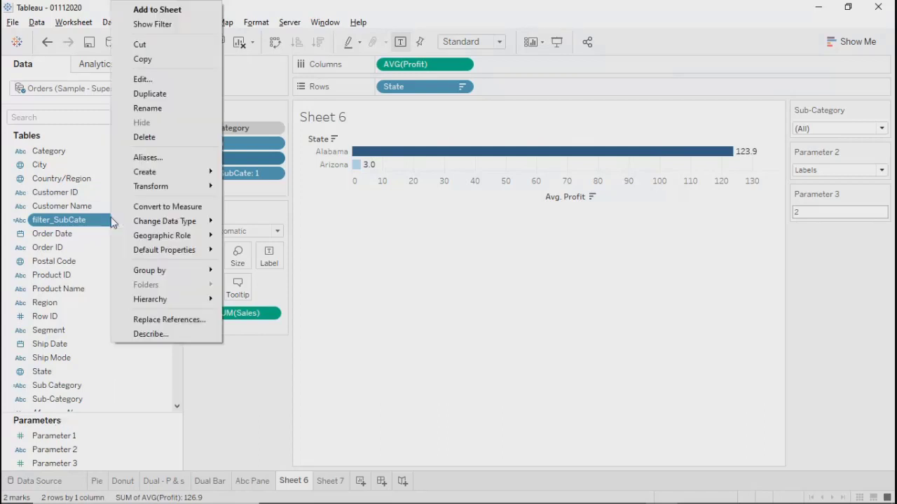
pyautogui.click(143, 78)
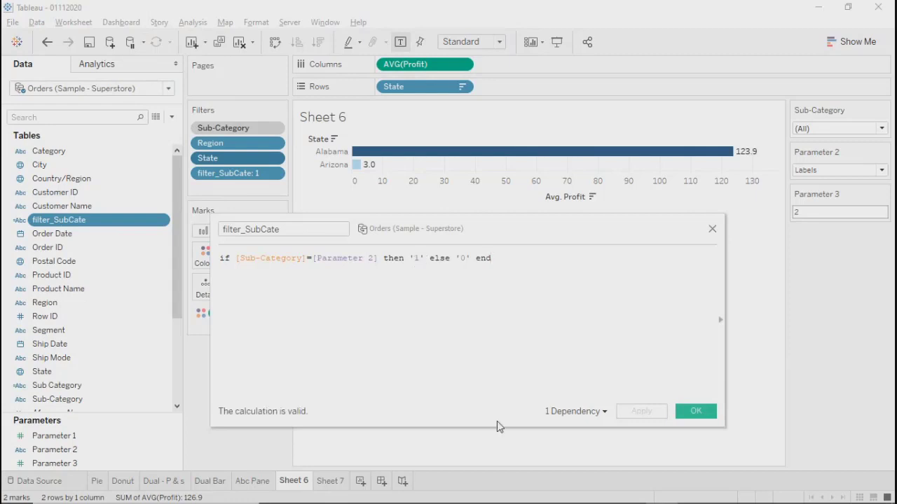
pyautogui.press('BackSpace')
pyautogui.press('Left')
pyautogui.press('BackSpace')
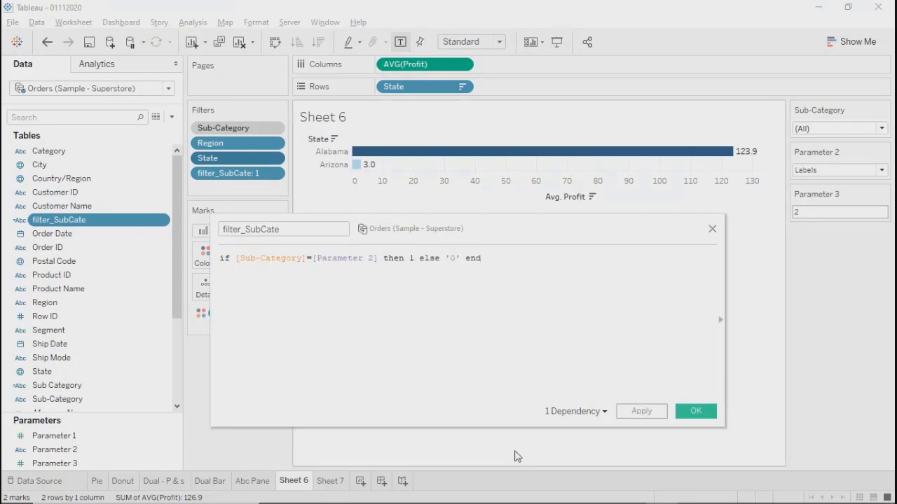
pyautogui.click(461, 257)
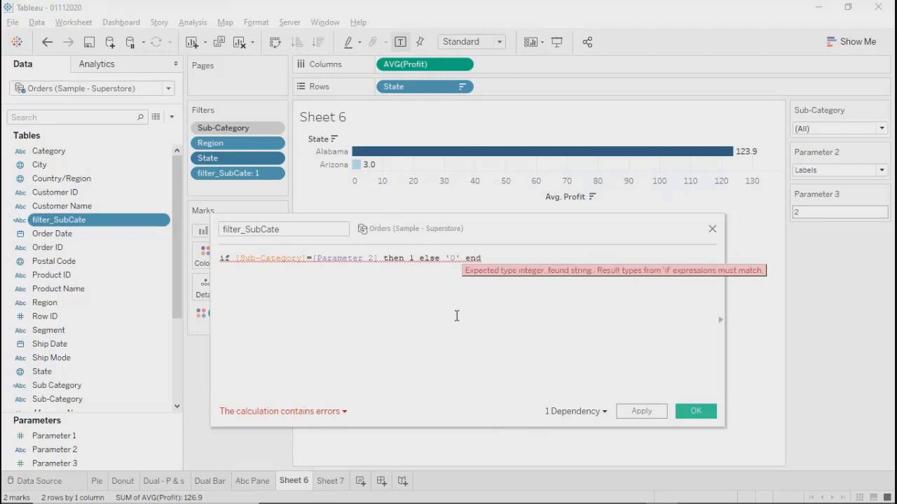
pyautogui.press('BackSpace')
pyautogui.press('Left')
pyautogui.press('BackSpace')
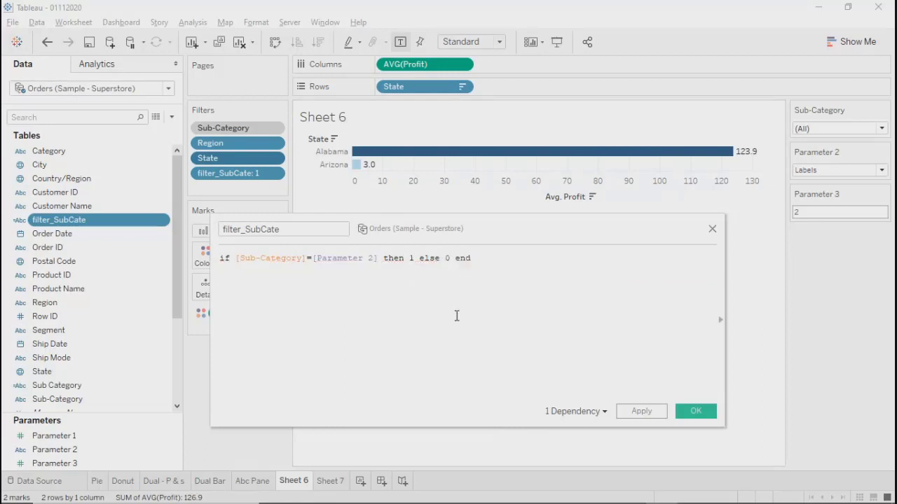
pyautogui.click(655, 415)
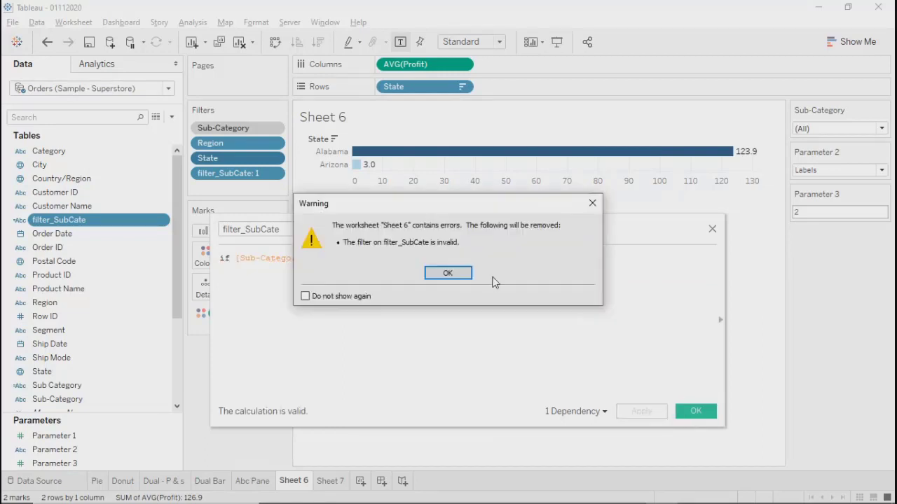
pyautogui.click(449, 272)
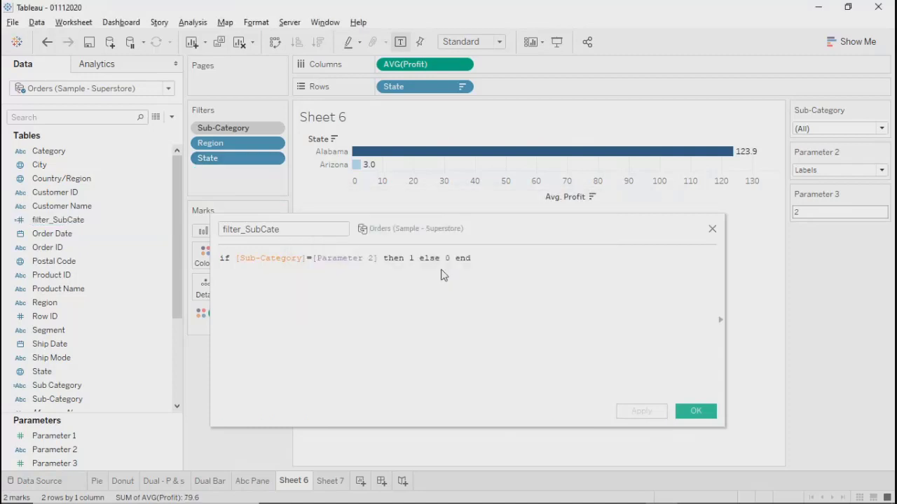
pyautogui.click(695, 412)
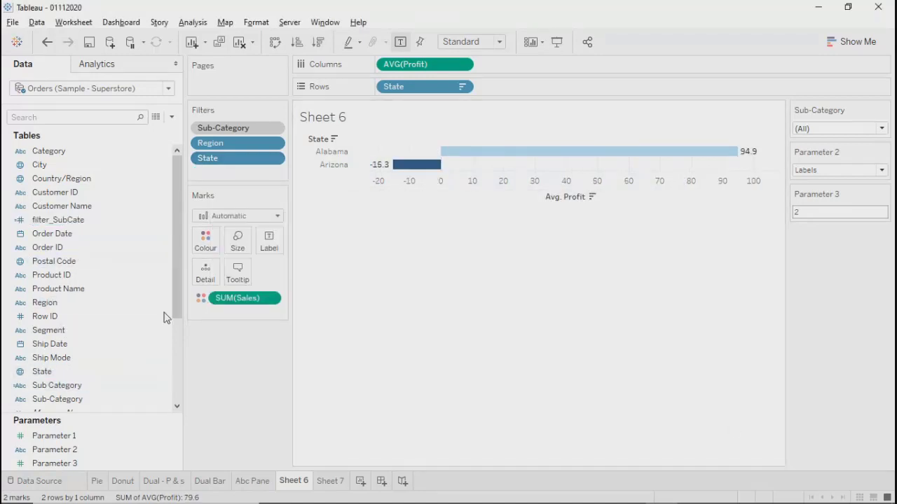
# Check filter_SubCate among the data fields and inspect its selectable filter values for Sheet 6 without applying a filter.
pyautogui.moveTo(179, 290); pyautogui.dragTo(177, 373)
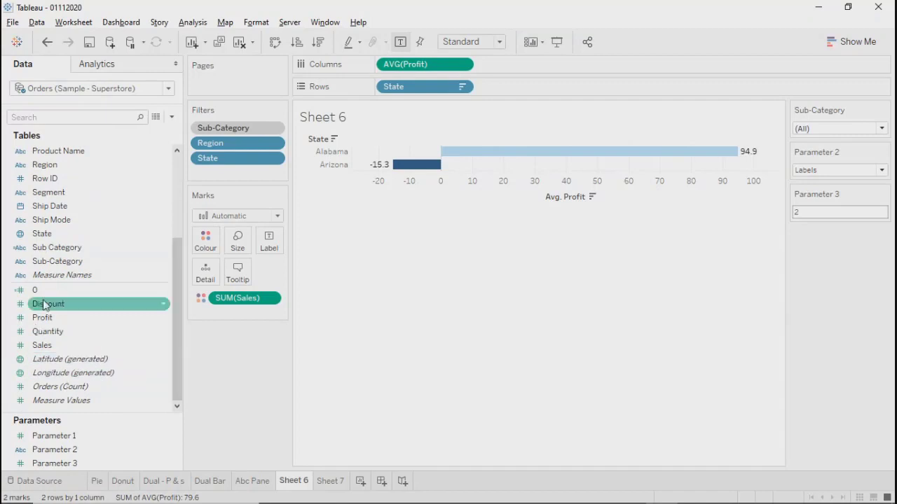
pyautogui.scroll(5, 74, 356)
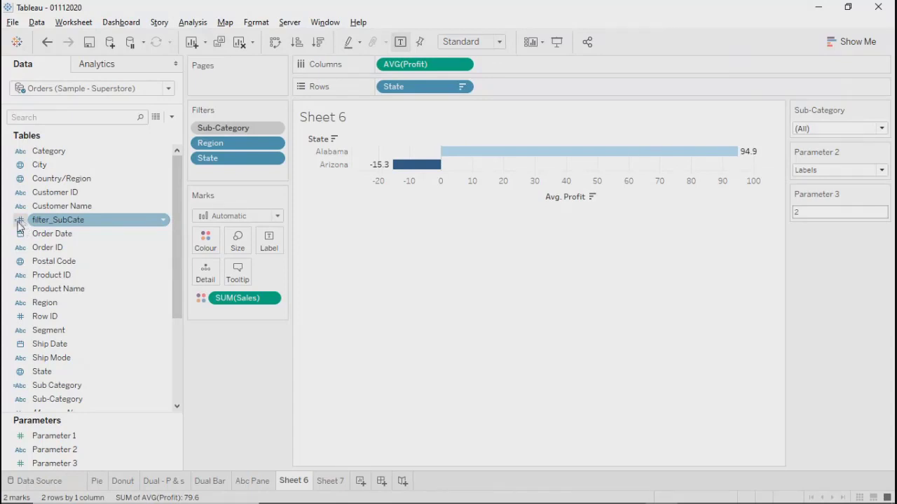
pyautogui.moveTo(79, 223); pyautogui.dragTo(236, 181)
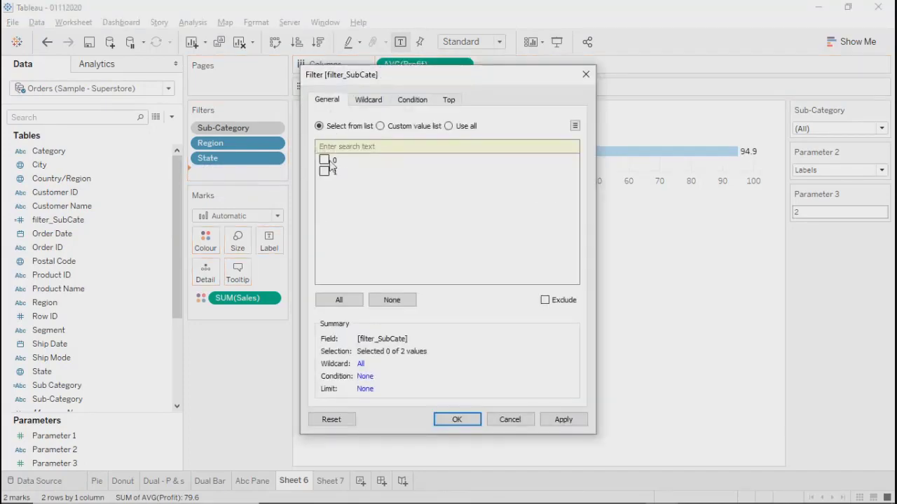
pyautogui.click(585, 75)
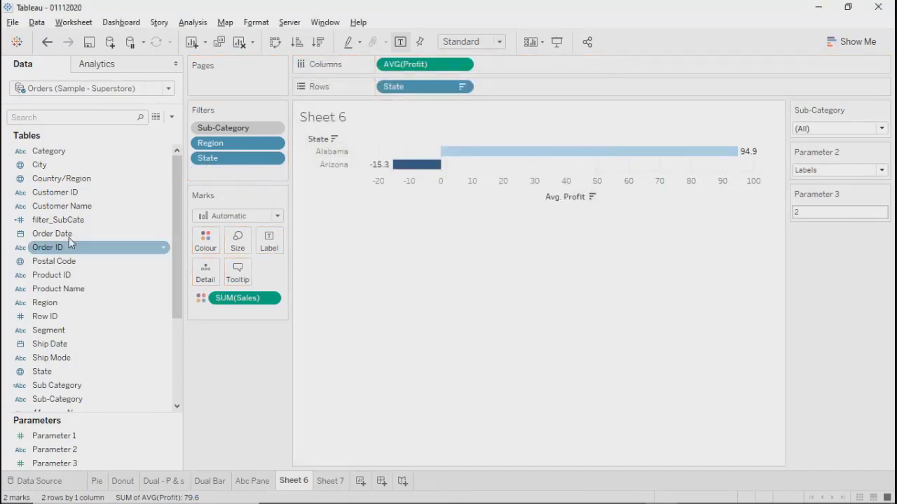
# Open the filter_SubCate formula for editing and look through the remaining fields and measures of the Orders data.
pyautogui.rightClick(95, 219)
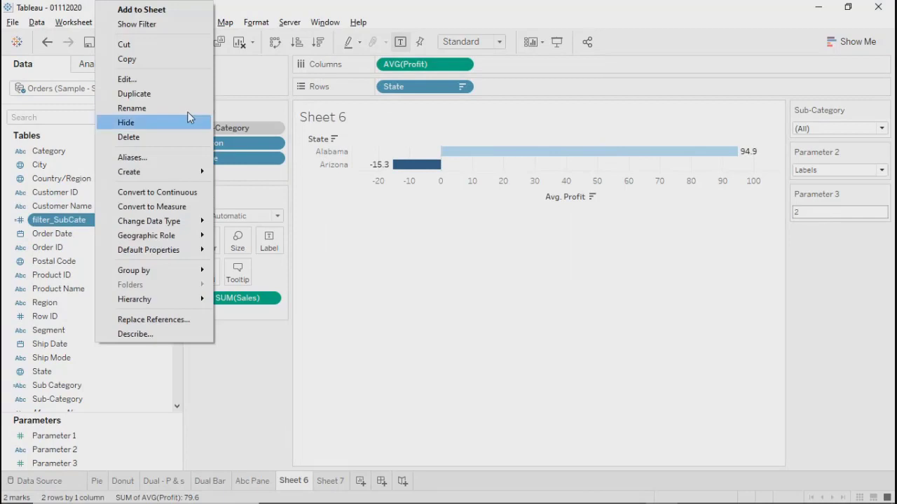
pyautogui.click(185, 78)
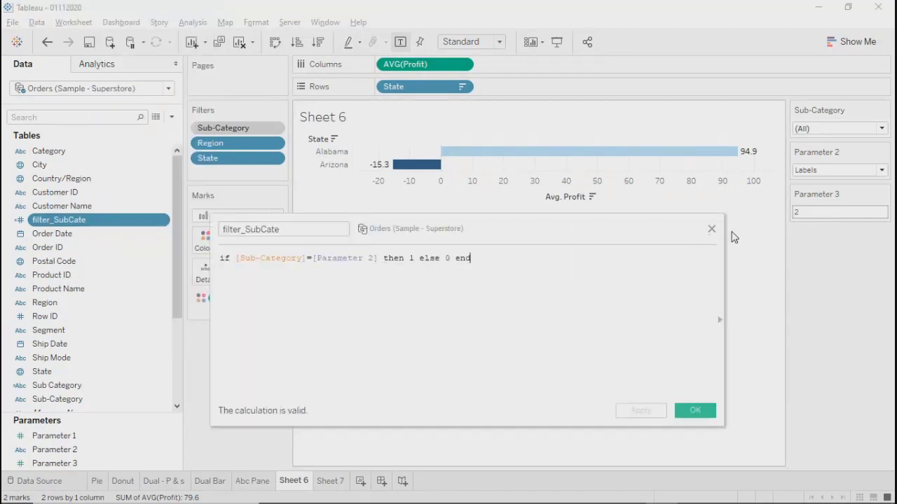
pyautogui.moveTo(580, 234); pyautogui.dragTo(608, 213)
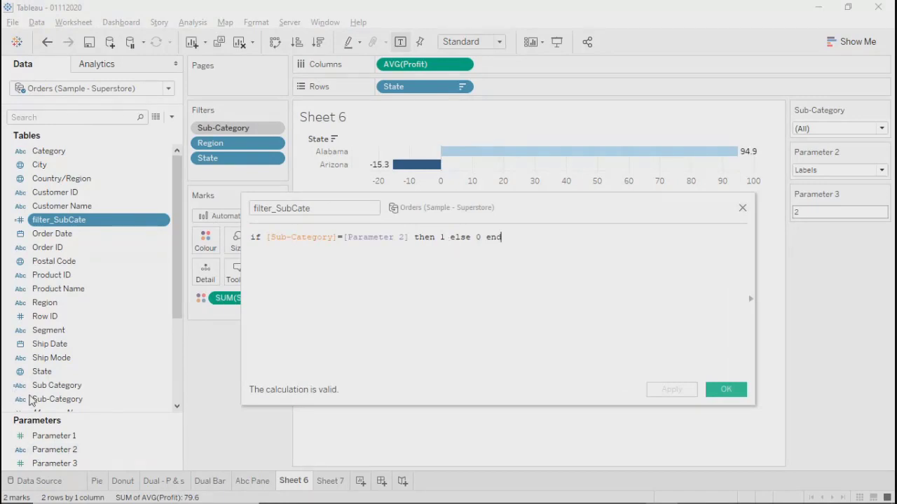
pyautogui.scroll(-3, 31, 396)
pyautogui.click(87, 387)
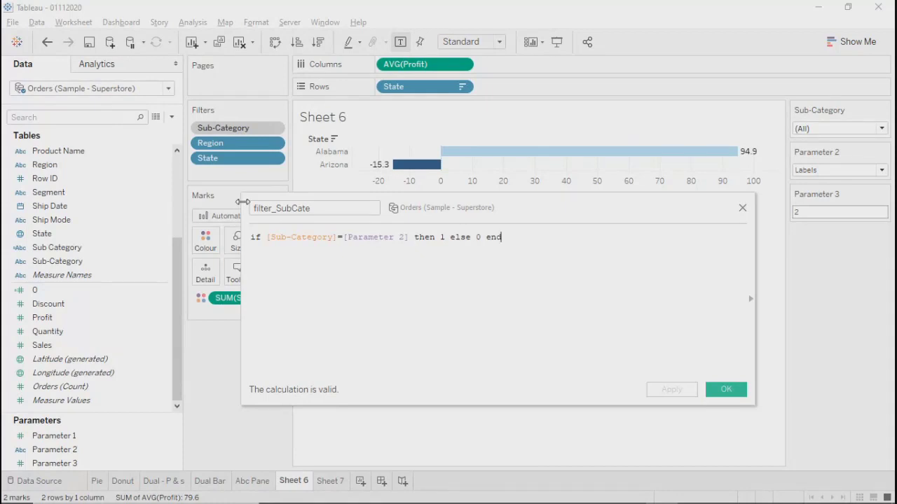
# Try returning the text values '1' and '0' from the filter_SubCate formula, and close it without saving.
pyautogui.click(440, 237)
pyautogui.write("'")
pyautogui.press('Right')
pyautogui.write("'")
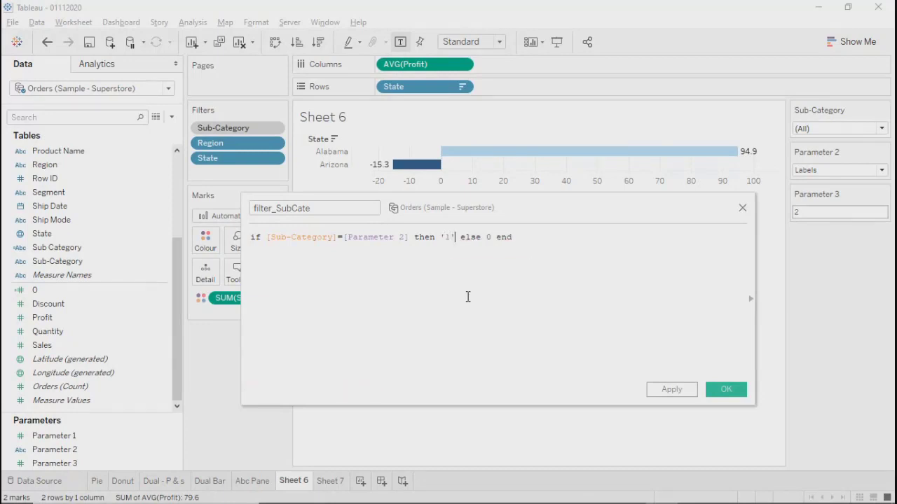
pyautogui.press('Right')
pyautogui.press('Right')
pyautogui.press('Right')
pyautogui.press('Right')
pyautogui.press('Right')
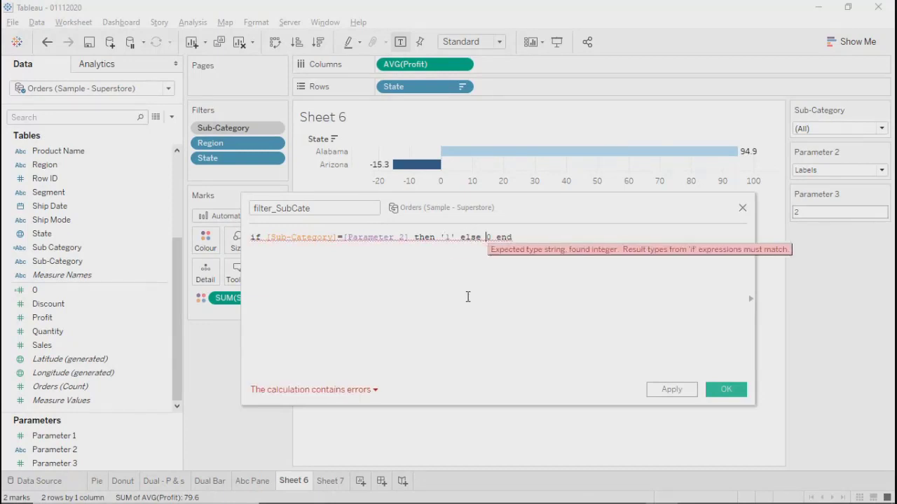
pyautogui.write("'")
pyautogui.press('Right')
pyautogui.write("'")
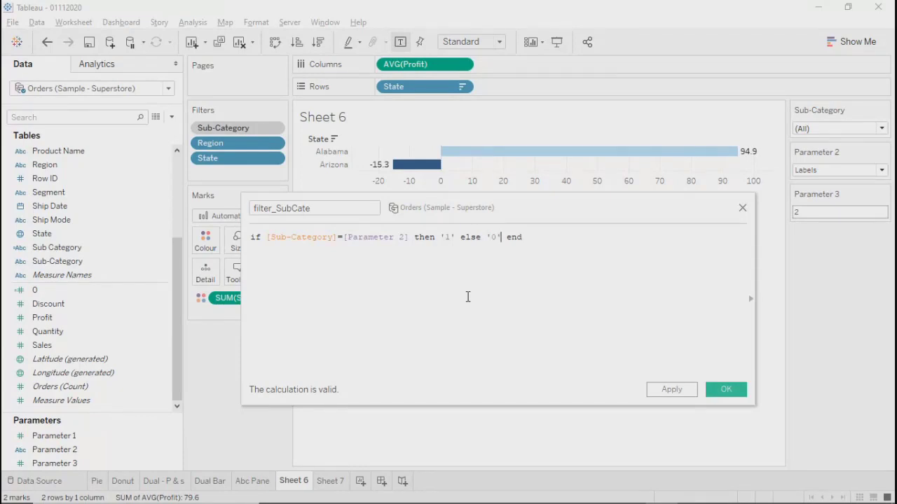
pyautogui.press('Left')
pyautogui.press('Left')
pyautogui.press('Left')
pyautogui.press('Left')
pyautogui.press('Left')
pyautogui.press('Left')
pyautogui.press('BackSpace')
pyautogui.press('BackSpace')
pyautogui.write('F')
pyautogui.click(742, 210)
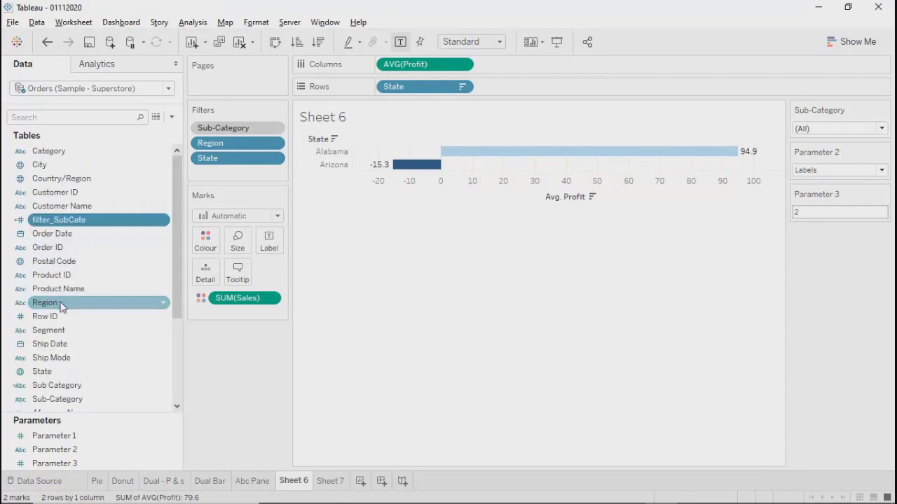
# Filter Sheet 6 by filter_SubCate, keeping only value 1, and set Parameter 2 to Copiers.
pyautogui.moveTo(51, 223); pyautogui.dragTo(240, 174)
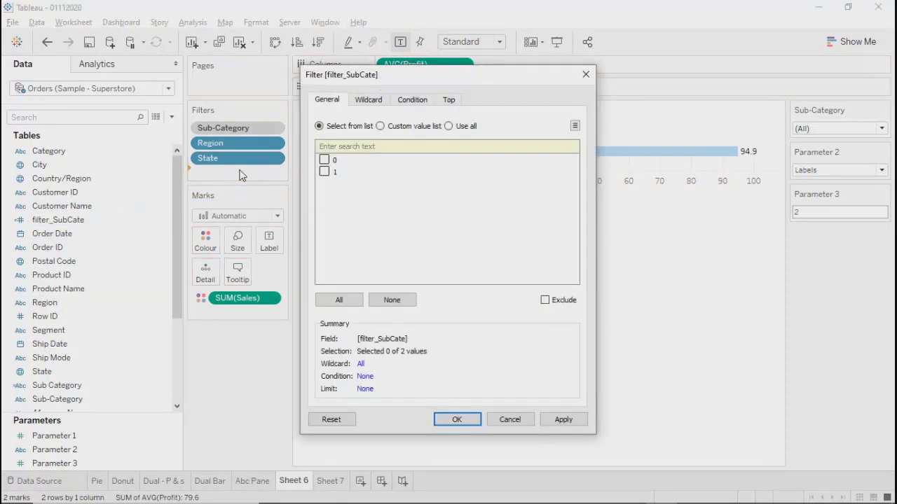
pyautogui.click(325, 171)
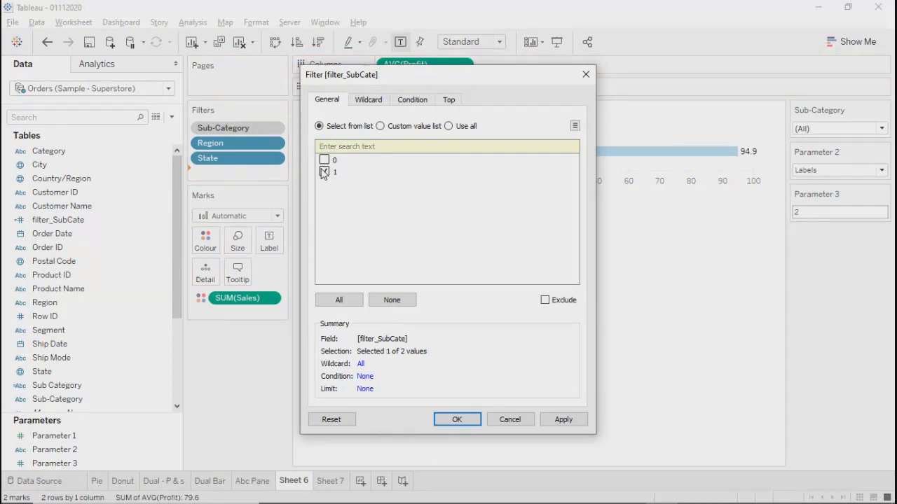
pyautogui.click(560, 420)
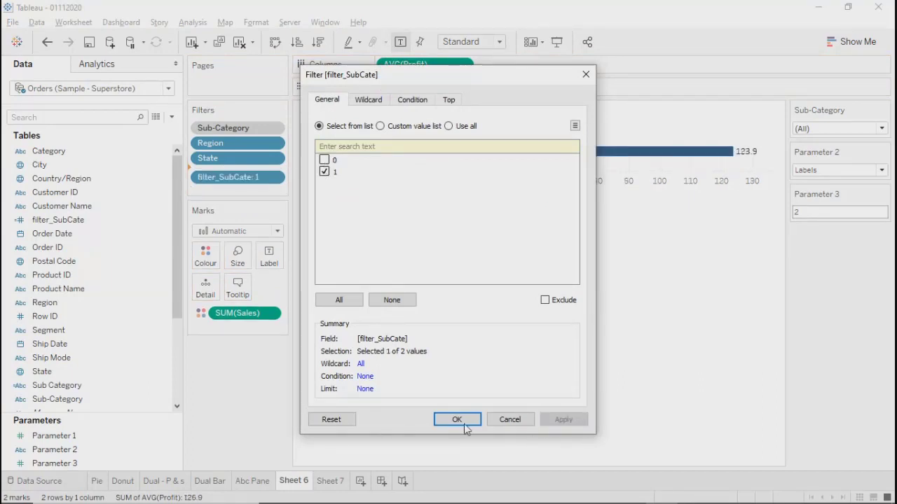
pyautogui.click(457, 420)
pyautogui.click(806, 170)
pyautogui.click(795, 257)
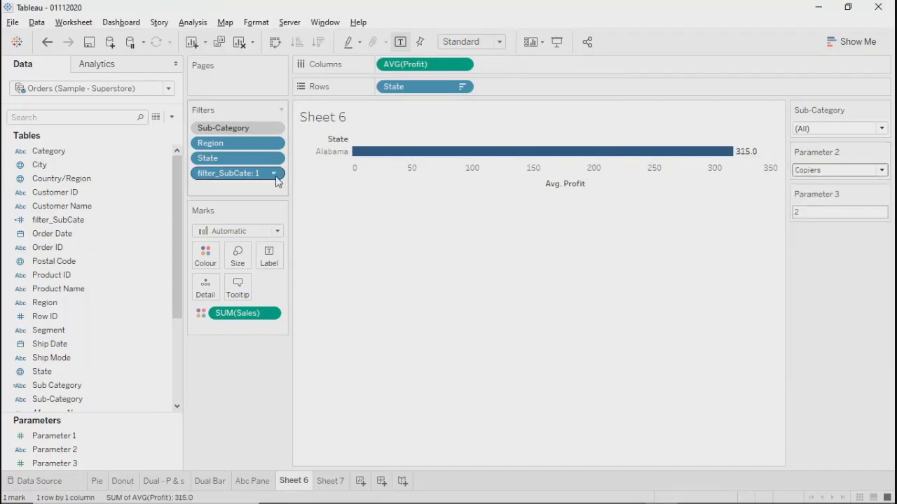
# Change the filter_SubCate formula to return text: if [Sub-Category]=[Parameter 2] then "1" else '0' end, accepting removal of its existing filter.
pyautogui.rightClick(66, 220)
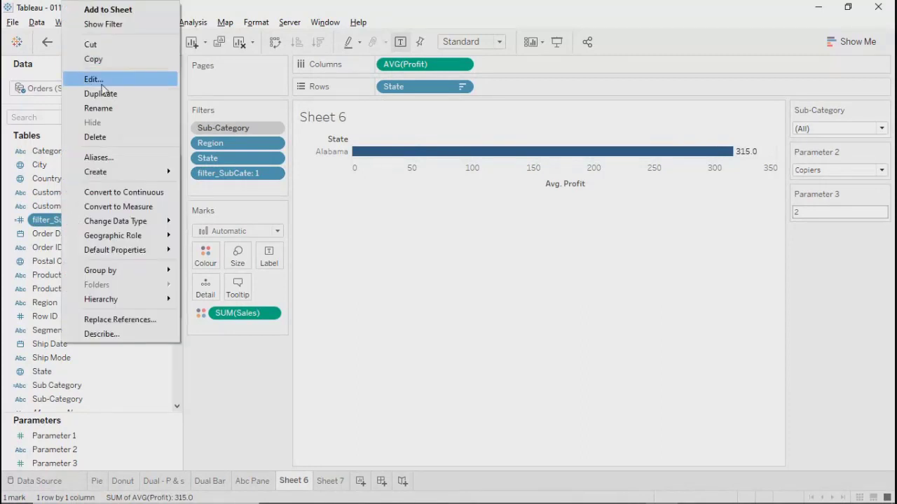
pyautogui.click(98, 81)
pyautogui.moveTo(502, 198); pyautogui.dragTo(517, 252)
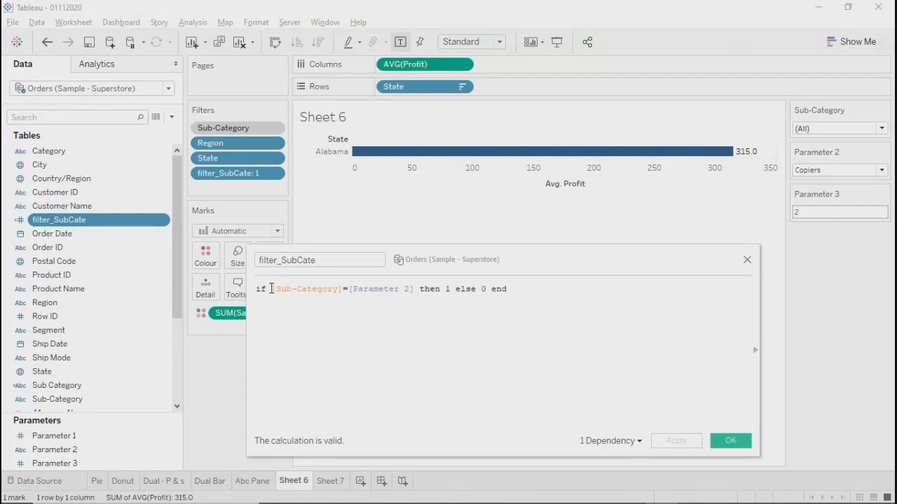
pyautogui.moveTo(272, 289); pyautogui.dragTo(416, 289)
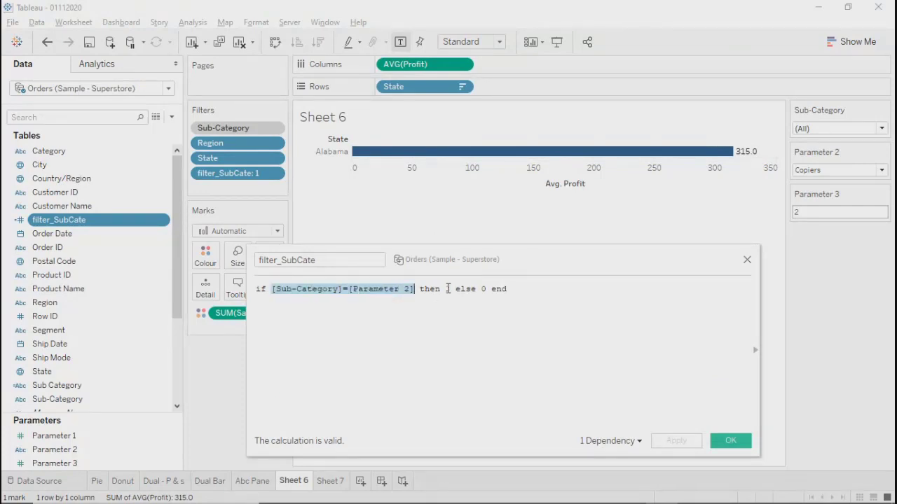
pyautogui.click(446, 288)
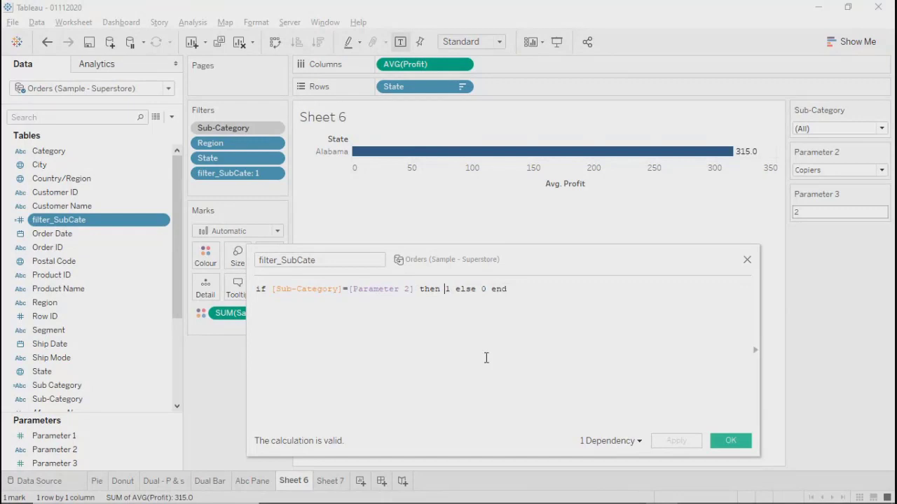
pyautogui.write('"')
pyautogui.press('Right')
pyautogui.write('"')
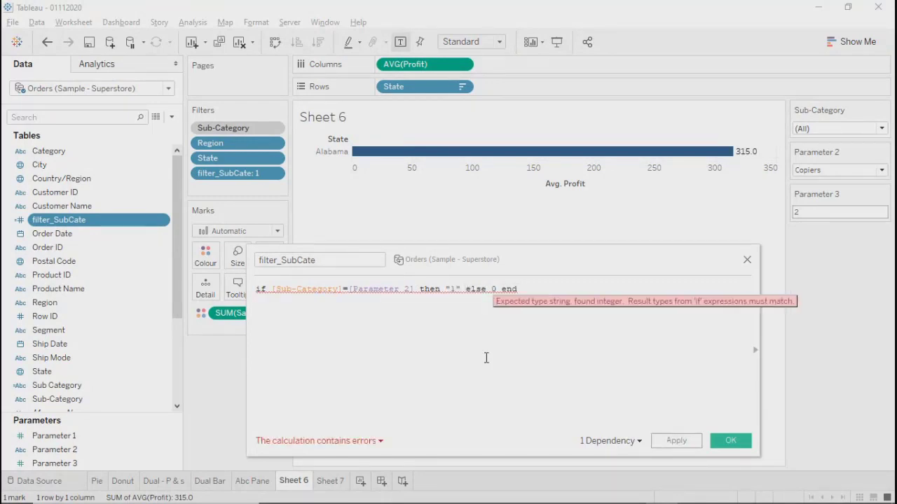
pyautogui.write("'")
pyautogui.press('Left')
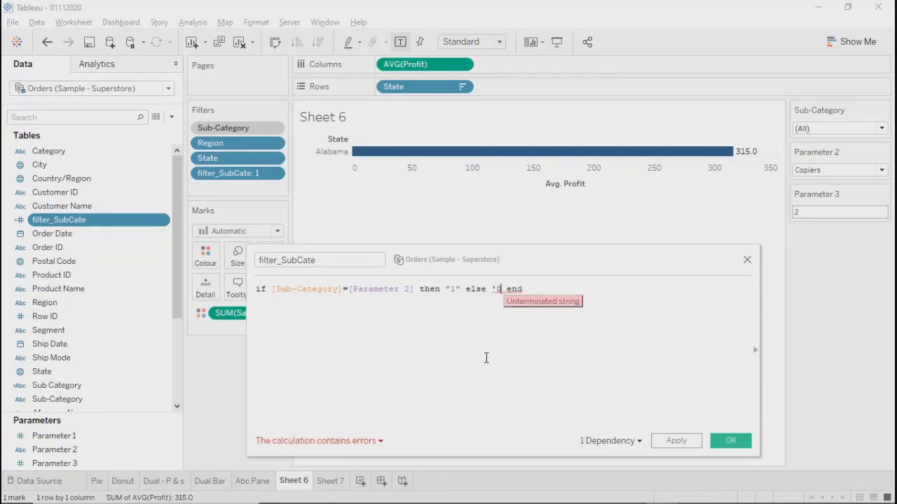
pyautogui.write("'")
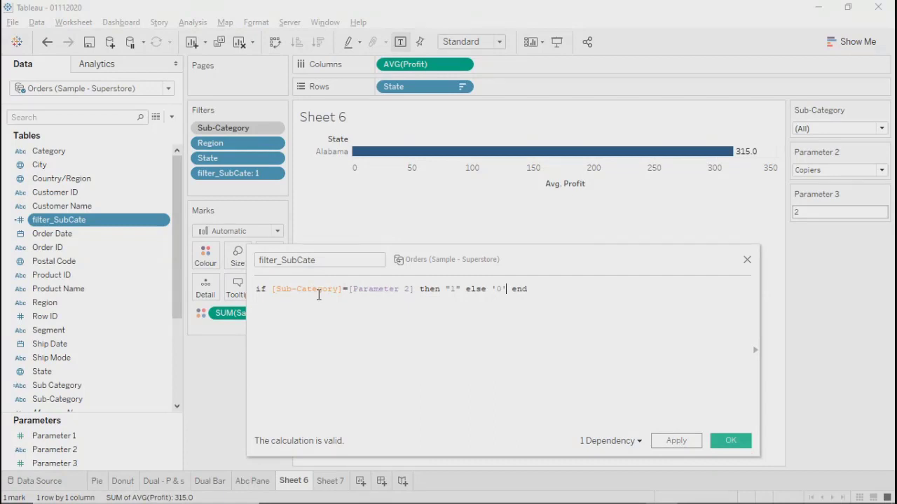
pyautogui.click(676, 439)
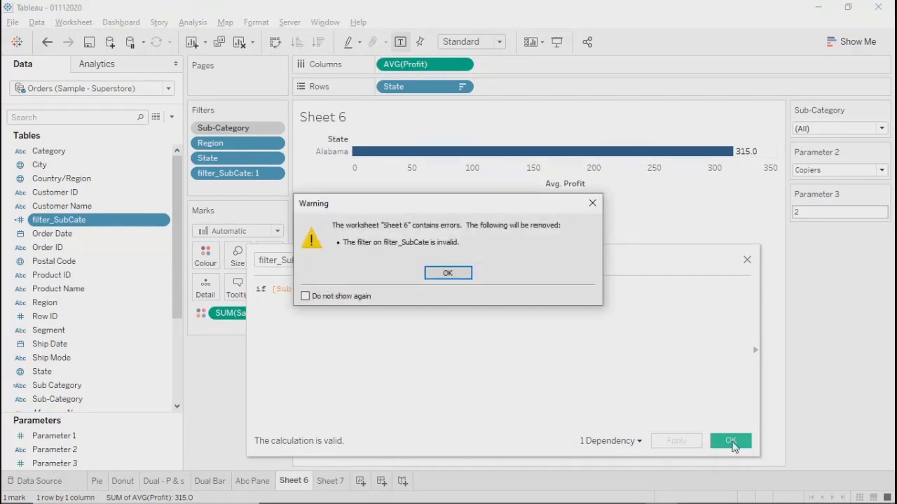
pyautogui.click(446, 273)
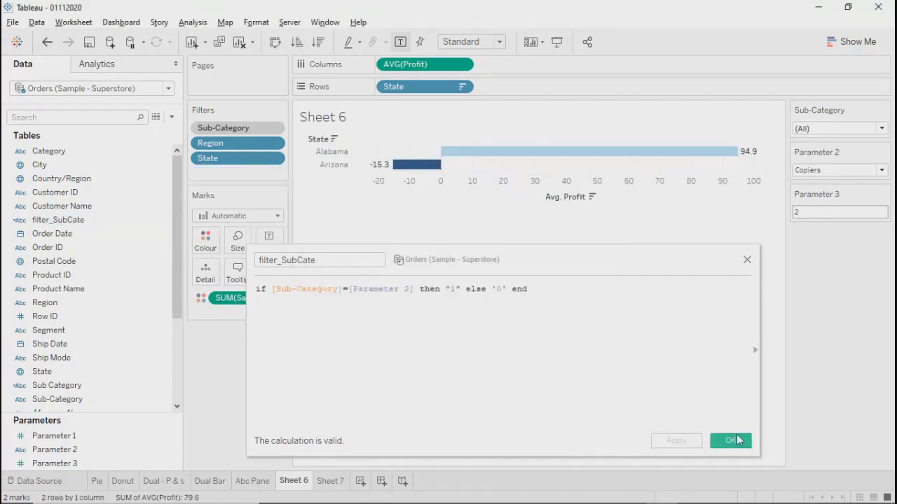
pyautogui.click(731, 441)
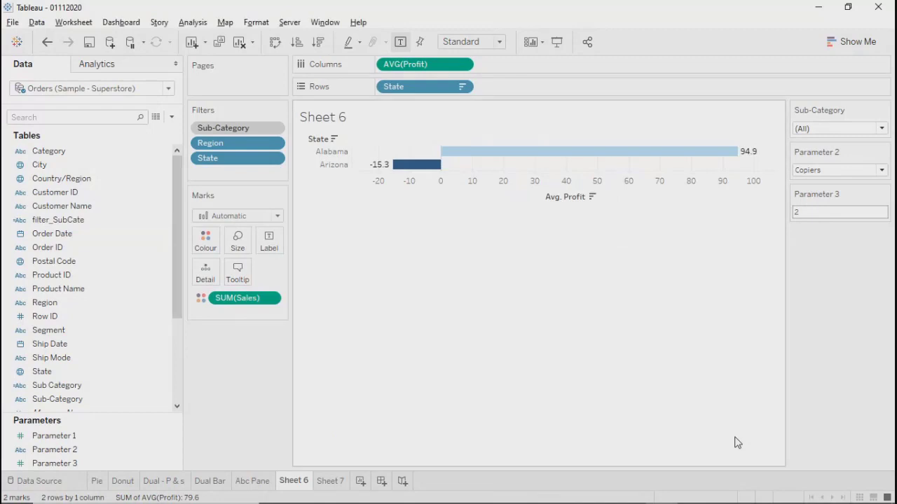
# Review the settings and available data types of Parameter 3, and close them without changes.
pyautogui.click(883, 195)
pyautogui.click(816, 209)
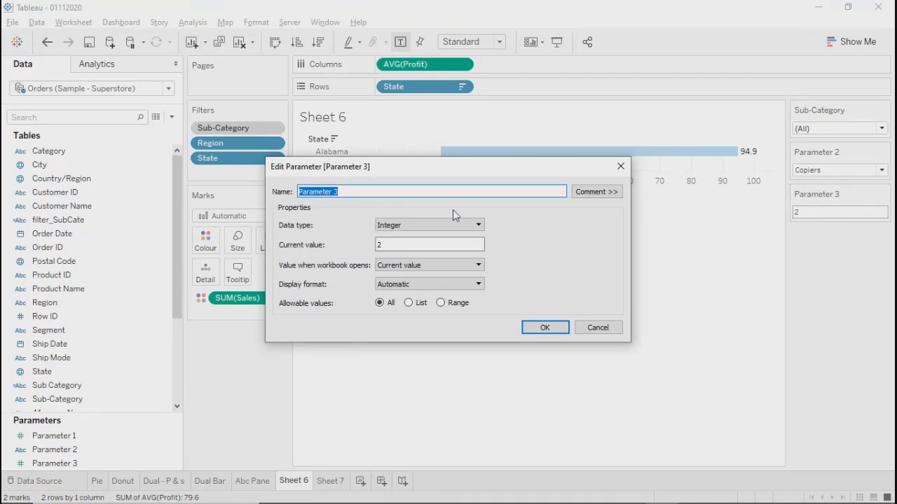
pyautogui.moveTo(443, 169); pyautogui.dragTo(483, 161)
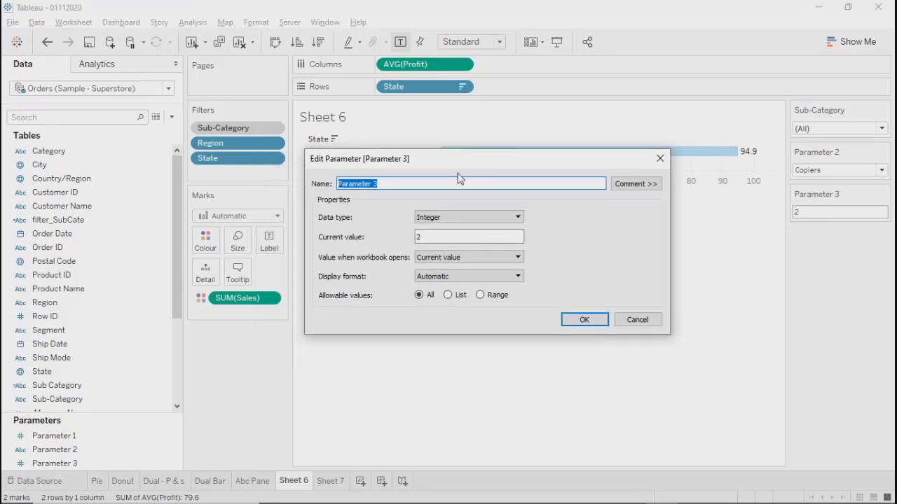
pyautogui.click(440, 221)
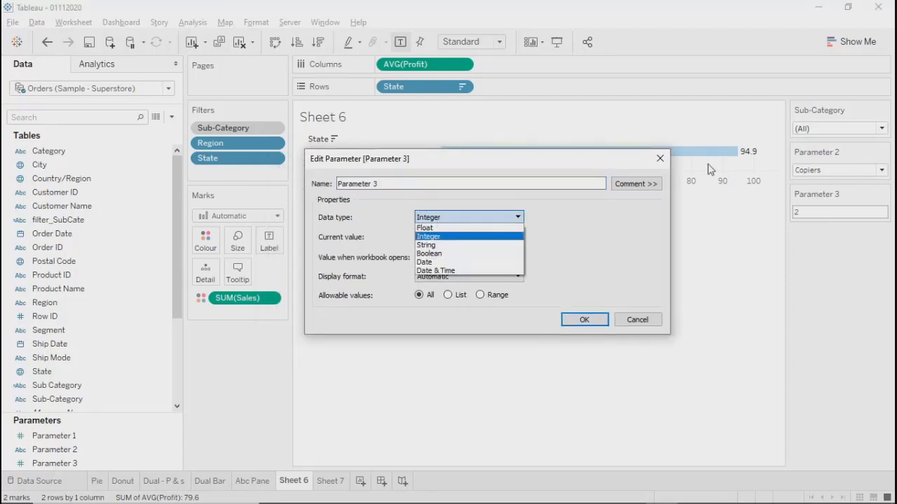
pyautogui.click(655, 162)
pyautogui.click(655, 163)
pyautogui.click(55, 452)
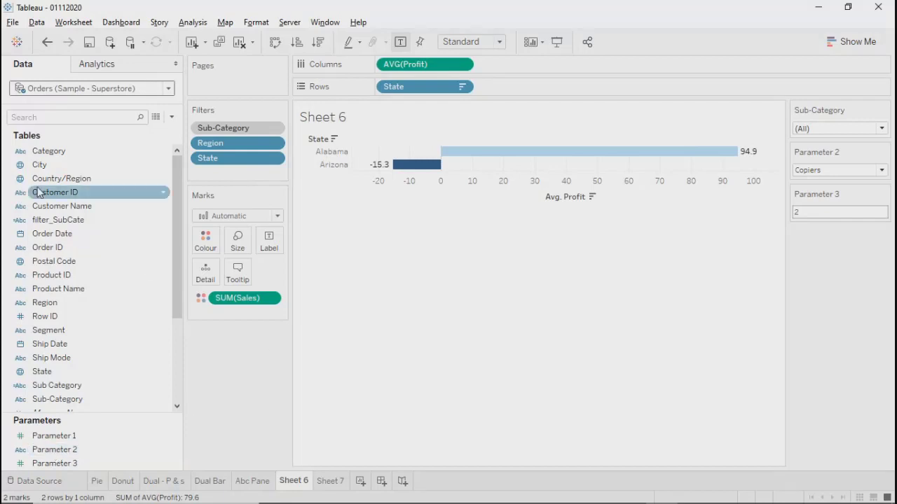
# Replace Parameter 2 in the filter_SubCate formula with the fixed value 'Copiers', and save the calculation.
pyautogui.rightClick(43, 226)
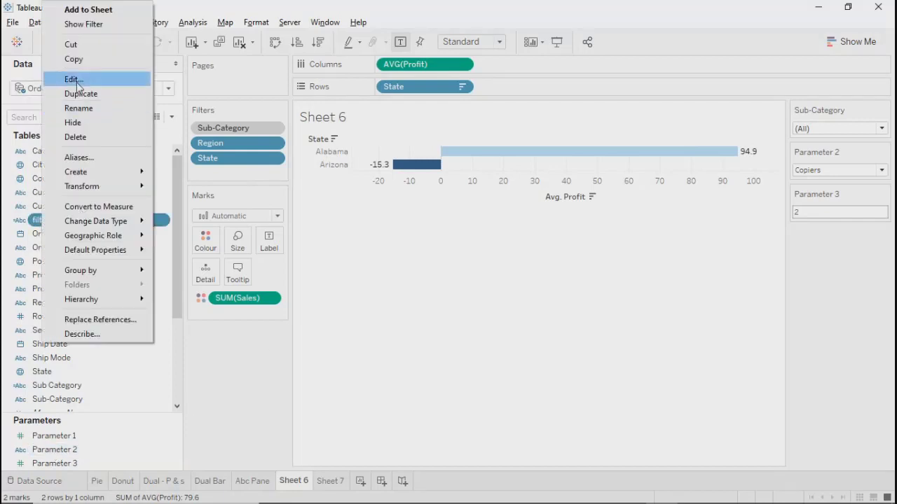
pyautogui.click(70, 81)
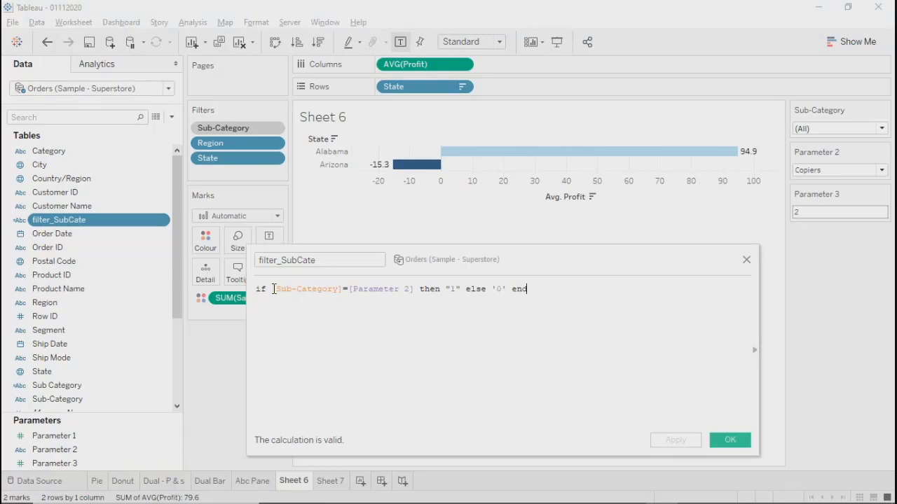
pyautogui.click(416, 289)
pyautogui.press('BackSpace')
pyautogui.press('BackSpace')
pyautogui.press('BackSpace')
pyautogui.press('BackSpace')
pyautogui.press('BackSpace')
pyautogui.press('BackSpace')
pyautogui.press('BackSpace')
pyautogui.press('BackSpace')
pyautogui.press('BackSpace')
pyautogui.press('BackSpace')
pyautogui.press('BackSpace')
pyautogui.press('BackSpace')
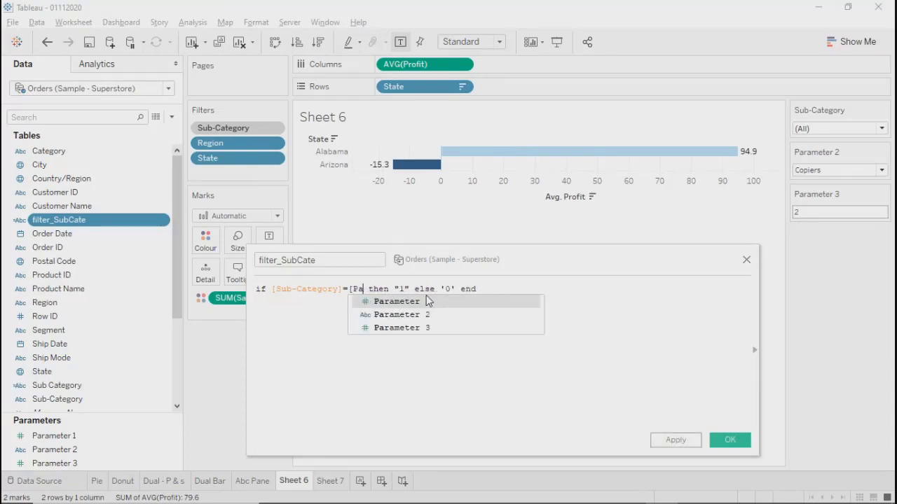
pyautogui.press('BackSpace')
pyautogui.write("''")
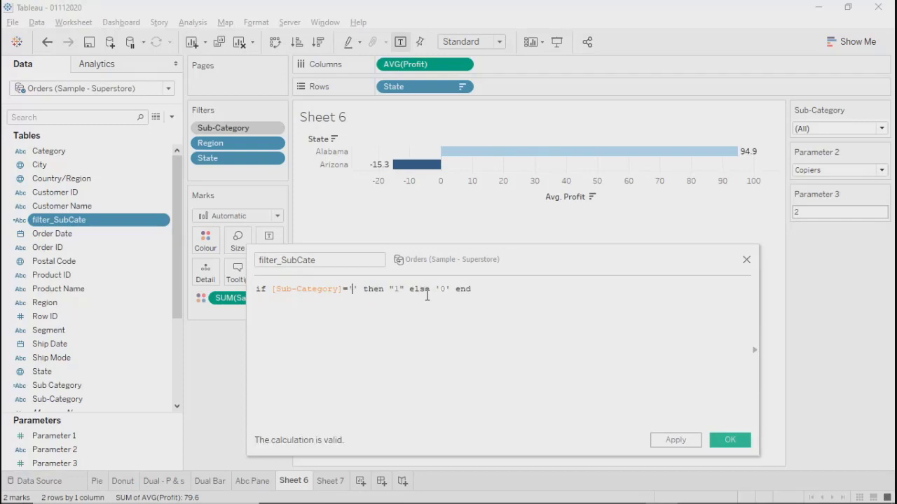
pyautogui.write('Cop')
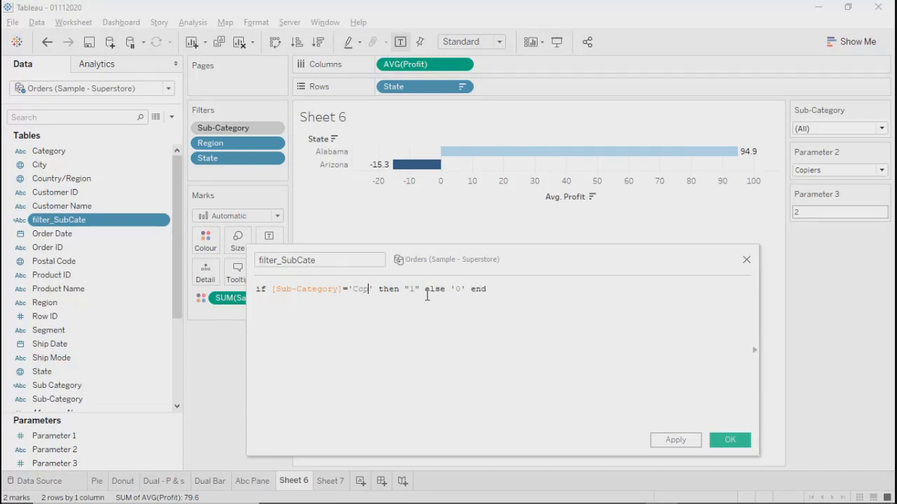
pyautogui.write('iers')
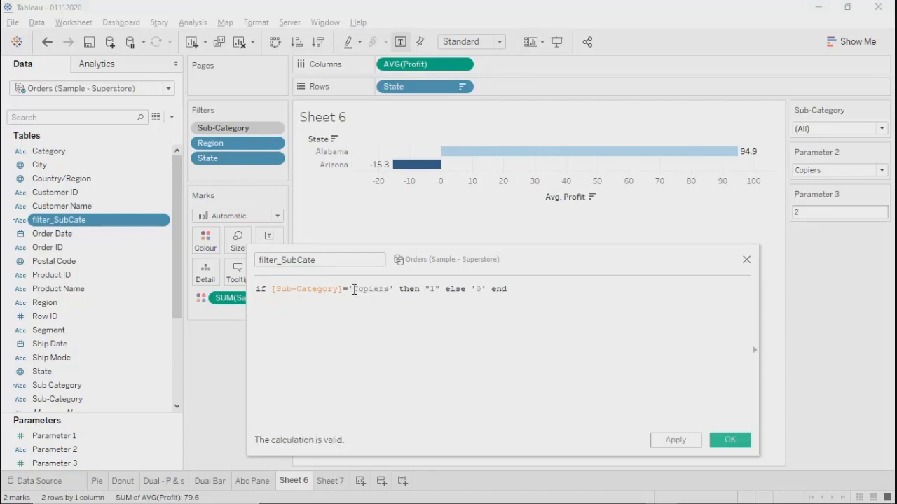
pyautogui.click(662, 440)
pyautogui.click(730, 440)
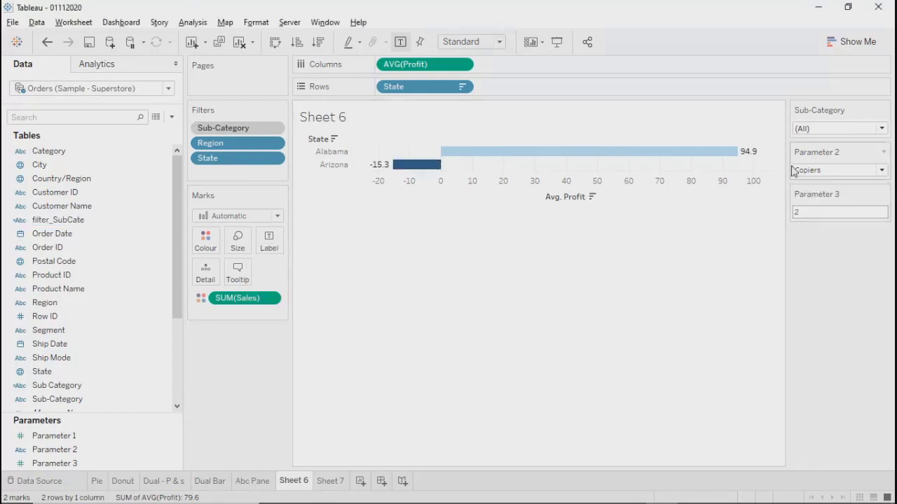
# Switch Parameter 2 to Furnishings and then to Paper to test its effect on Sheet 6.
pyautogui.click(816, 171)
pyautogui.click(835, 283)
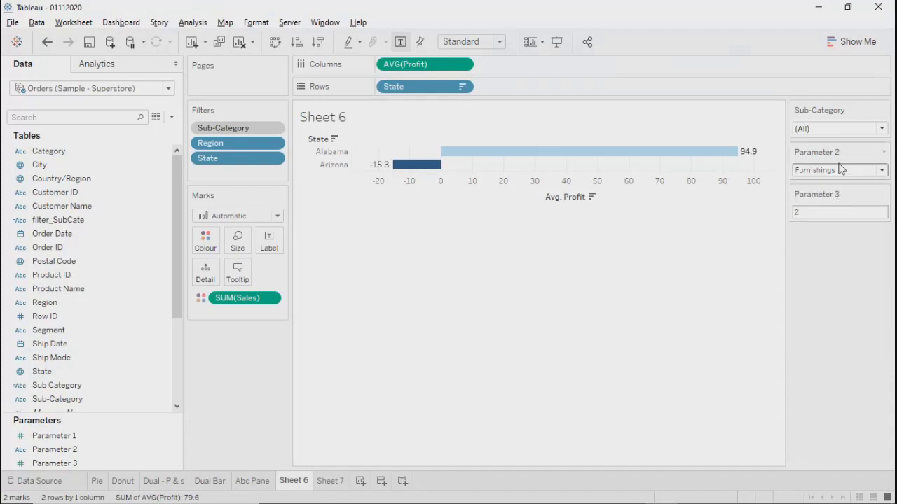
pyautogui.click(840, 170)
pyautogui.click(812, 316)
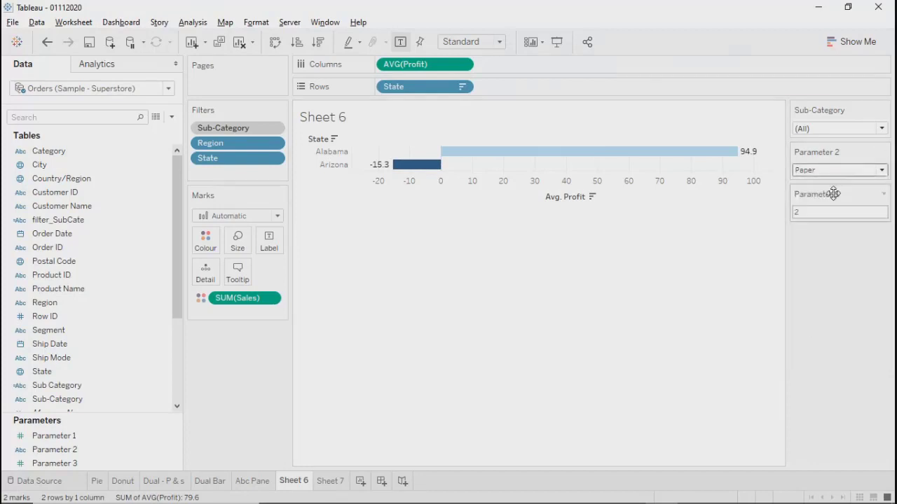
# Switch Parameter 2 to Tables, Fasteners and Copiers in turn to test its effect on Sheet 6.
pyautogui.click(827, 170)
pyautogui.click(807, 360)
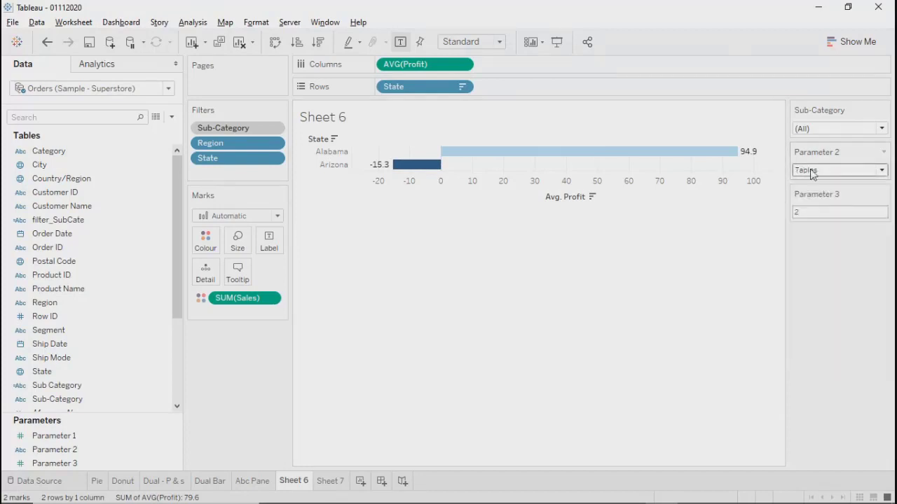
pyautogui.click(813, 170)
pyautogui.click(805, 170)
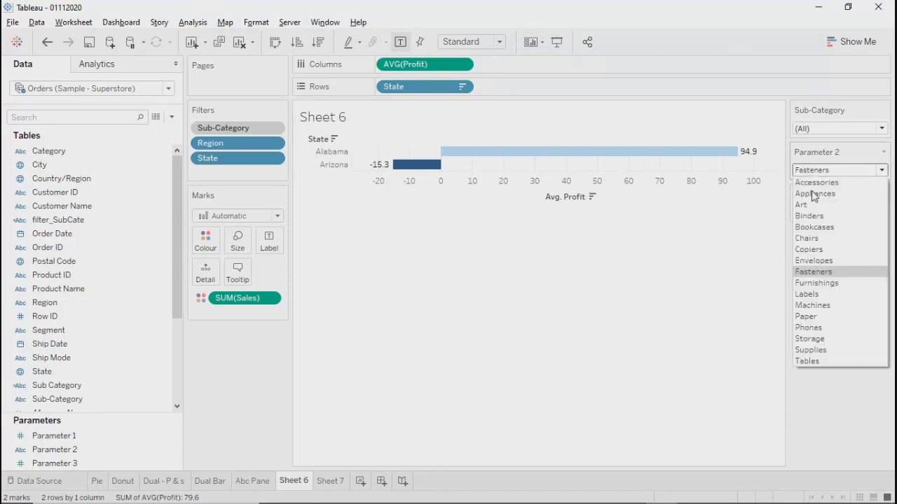
pyautogui.click(813, 249)
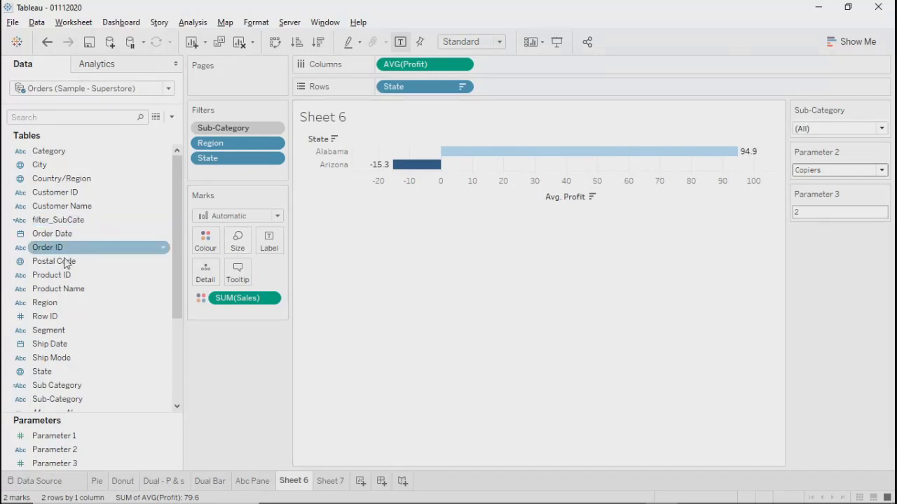
# Open the filter_SubCate calculation and look up the ELSE and ELSEIF syntax in the function reference.
pyautogui.rightClick(45, 221)
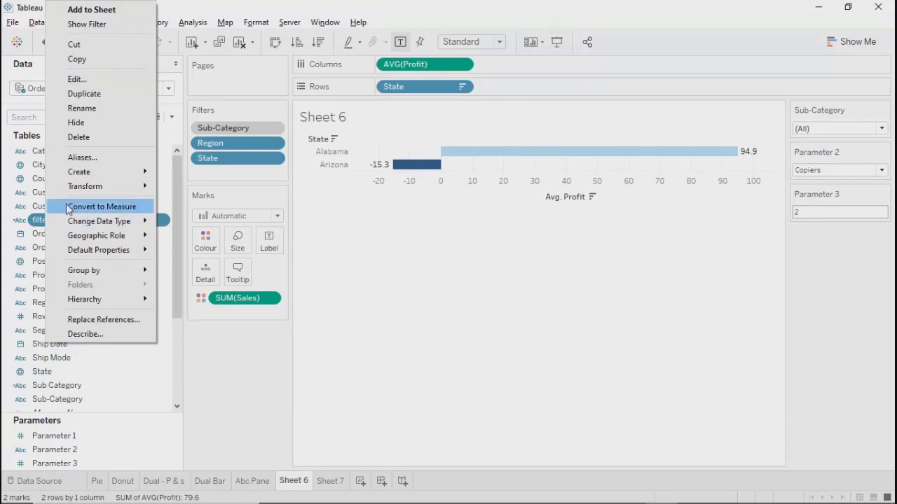
pyautogui.click(79, 80)
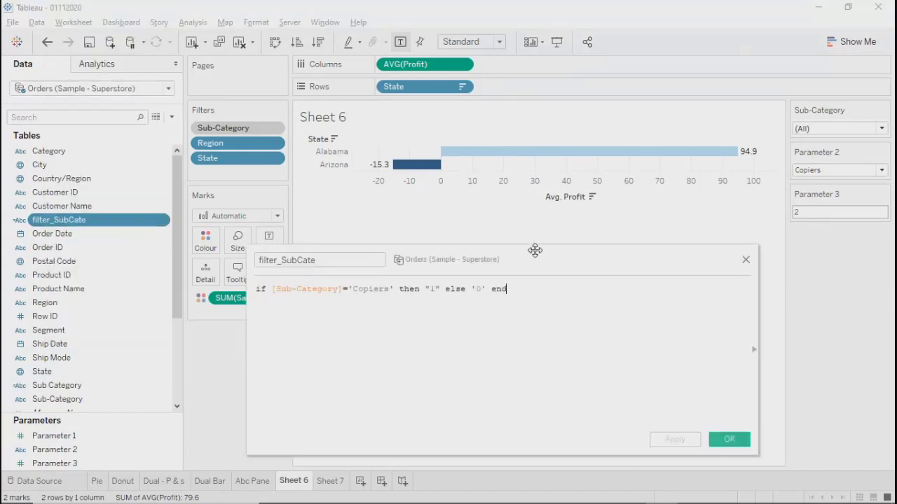
pyautogui.moveTo(534, 250); pyautogui.dragTo(475, 172)
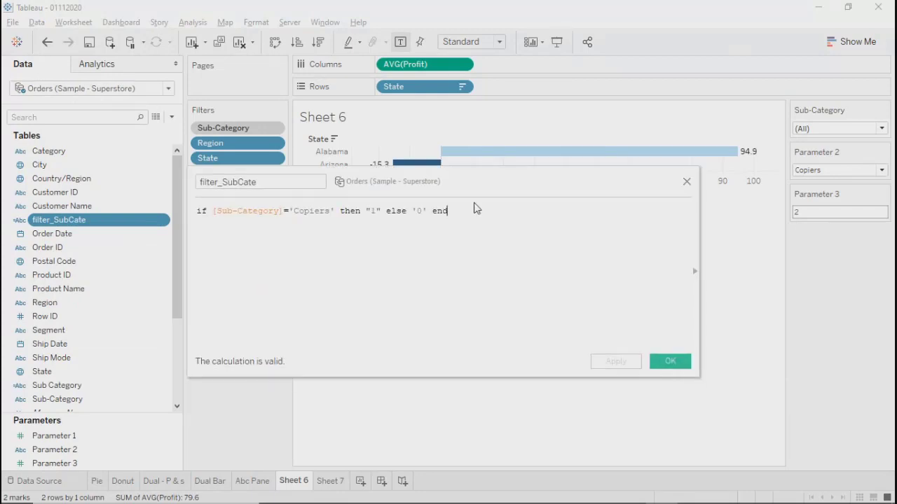
pyautogui.press('Return')
pyautogui.click(694, 271)
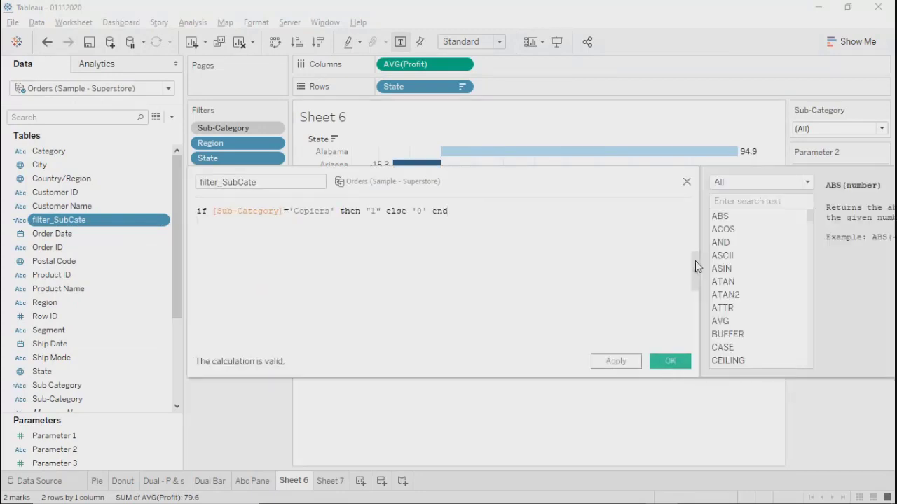
pyautogui.click(725, 203)
pyautogui.write('else')
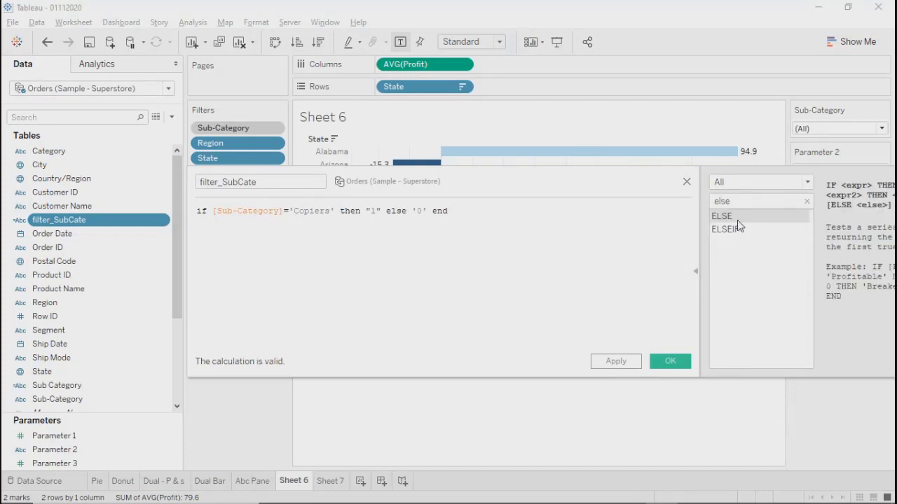
pyautogui.moveTo(569, 184); pyautogui.dragTo(429, 190)
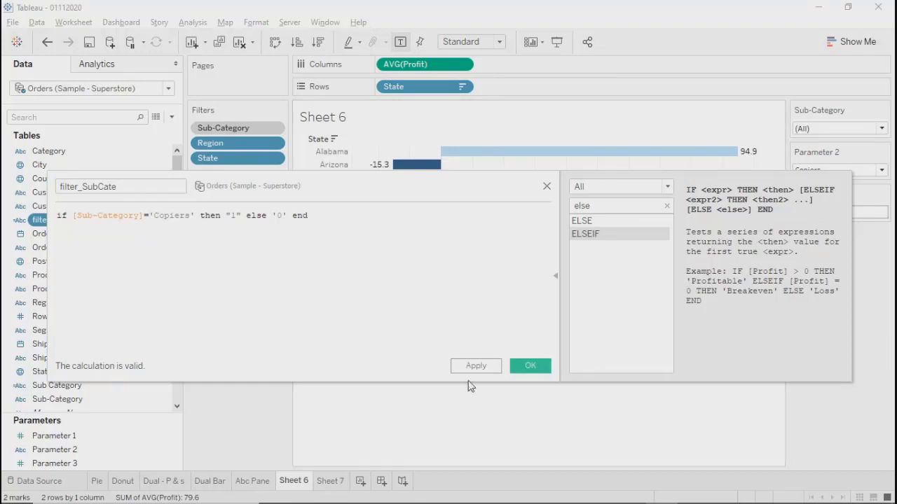
# Review the full filter_SubCate formula and the function reference, and close the editor without saving.
pyautogui.click(554, 276)
pyautogui.moveTo(400, 180); pyautogui.dragTo(505, 175)
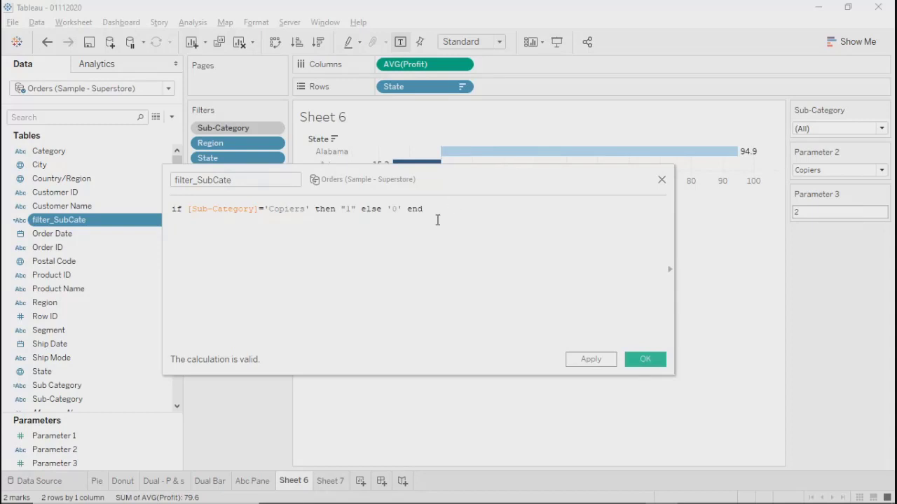
pyautogui.moveTo(436, 210); pyautogui.dragTo(137, 208)
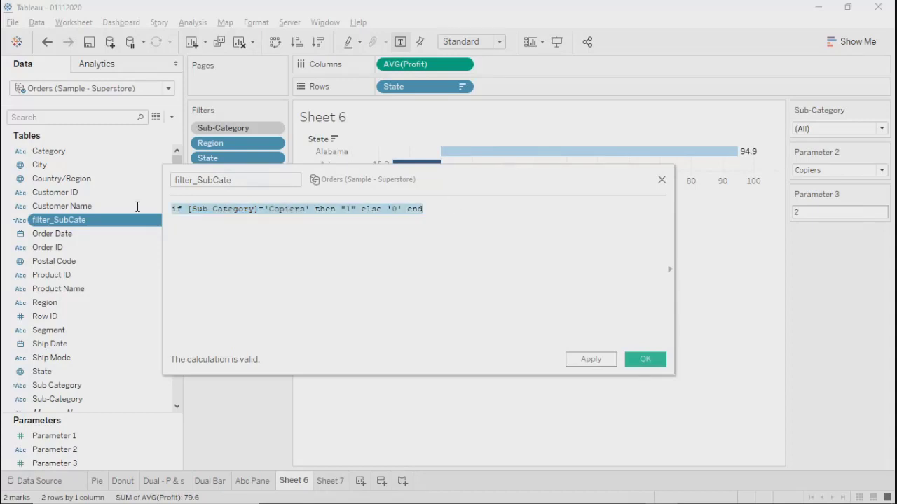
pyautogui.click(456, 215)
pyautogui.click(669, 269)
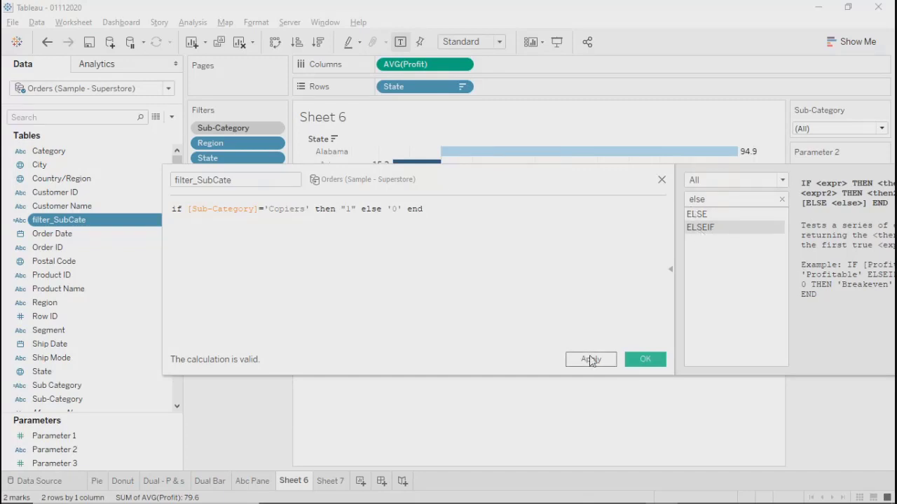
pyautogui.click(661, 180)
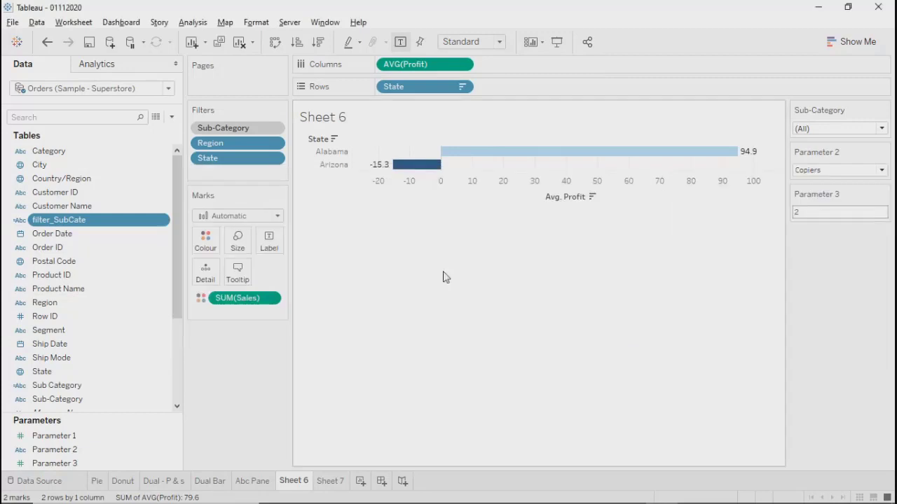
# Reopen the filter_SubCate calculation and try replacing [Sub-Category] with [Parameter 2] in its condition.
pyautogui.rightClick(49, 221)
pyautogui.click(85, 79)
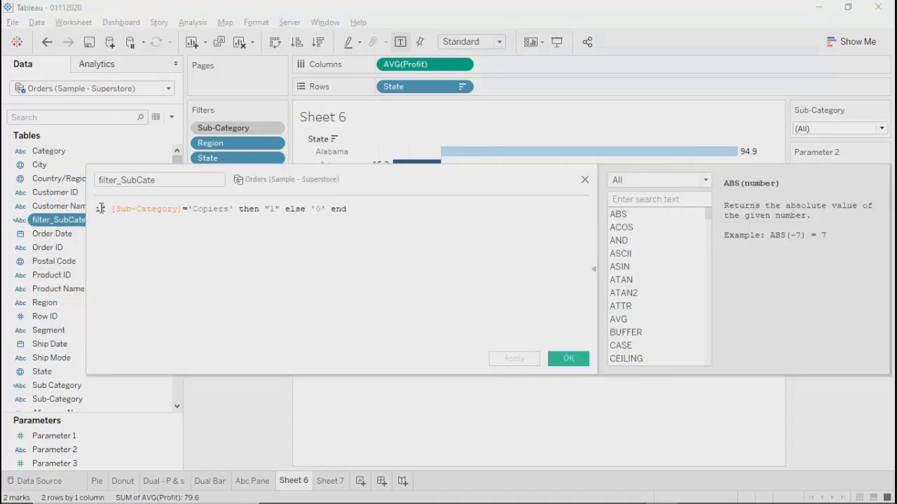
pyautogui.moveTo(311, 179); pyautogui.dragTo(367, 199)
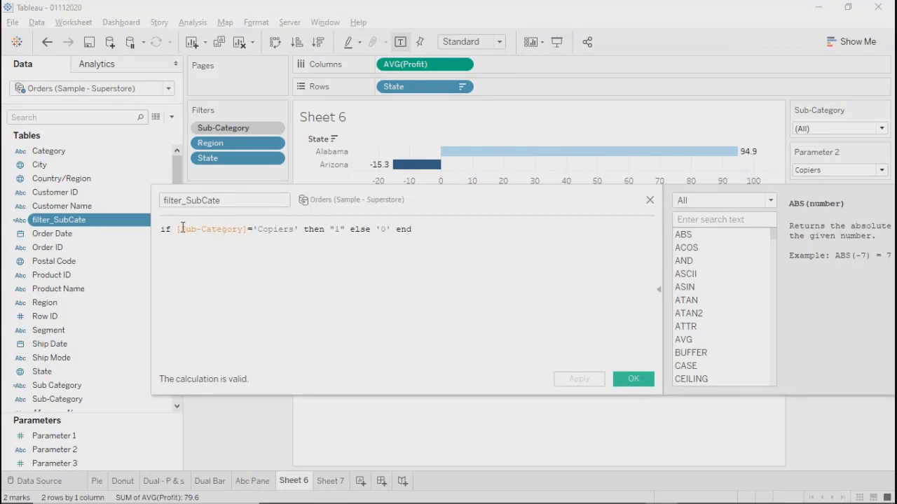
pyautogui.moveTo(181, 229); pyautogui.dragTo(238, 229)
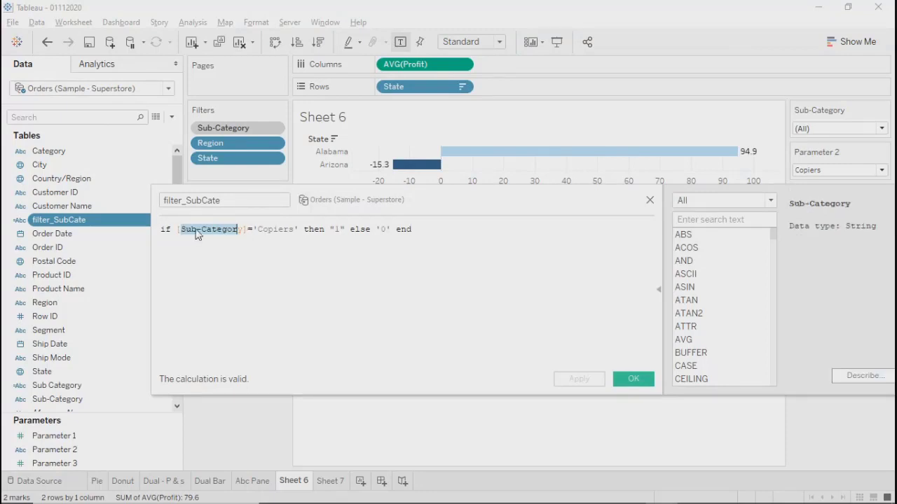
pyautogui.click(274, 229)
pyautogui.moveTo(521, 205); pyautogui.dragTo(494, 246)
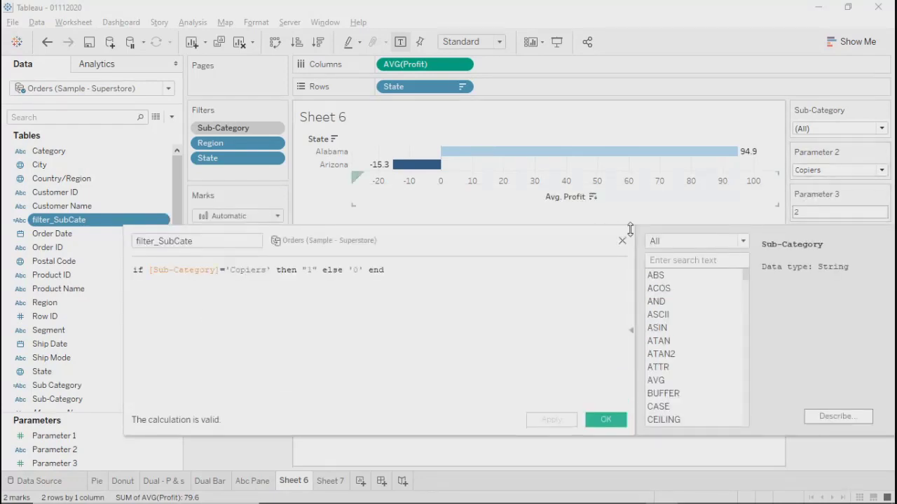
pyautogui.moveTo(221, 270); pyautogui.dragTo(149, 270)
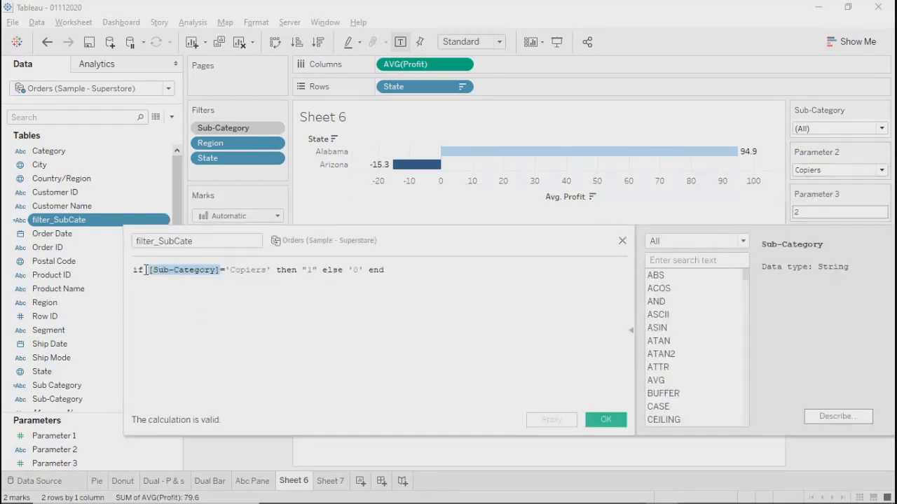
pyautogui.write('[')
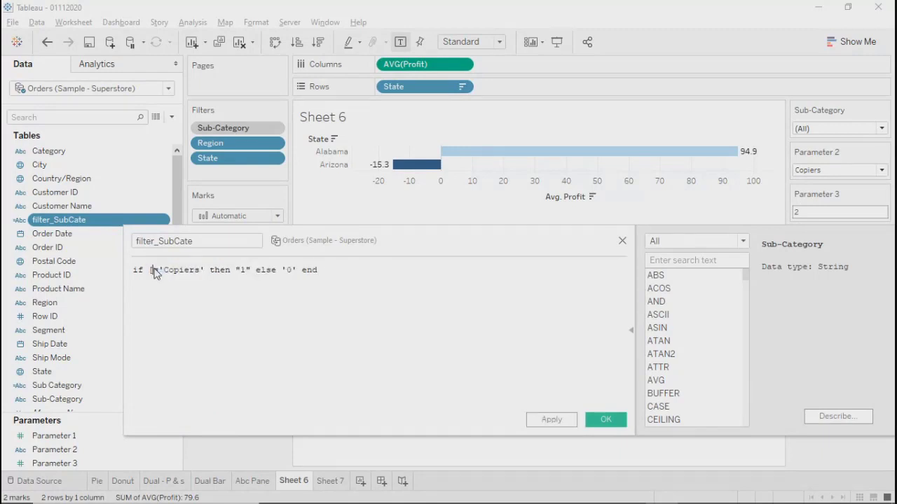
pyautogui.write('p')
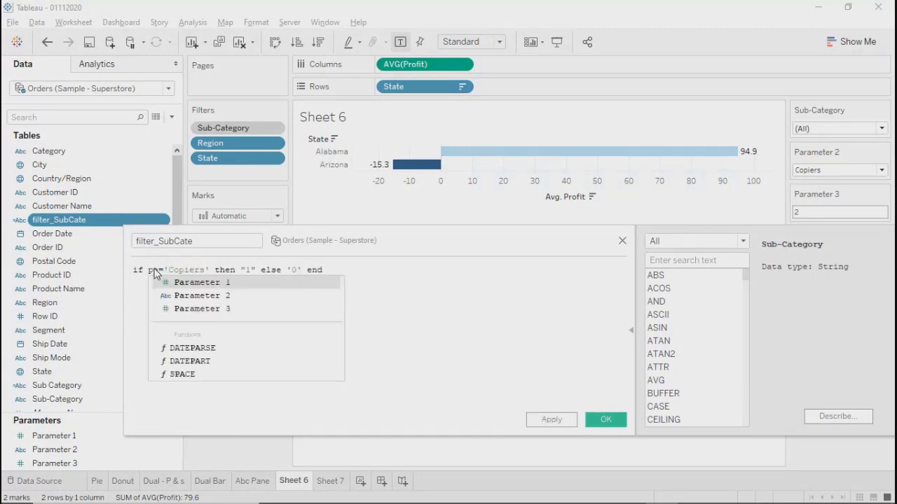
pyautogui.press('Down')
pyautogui.press('Return')
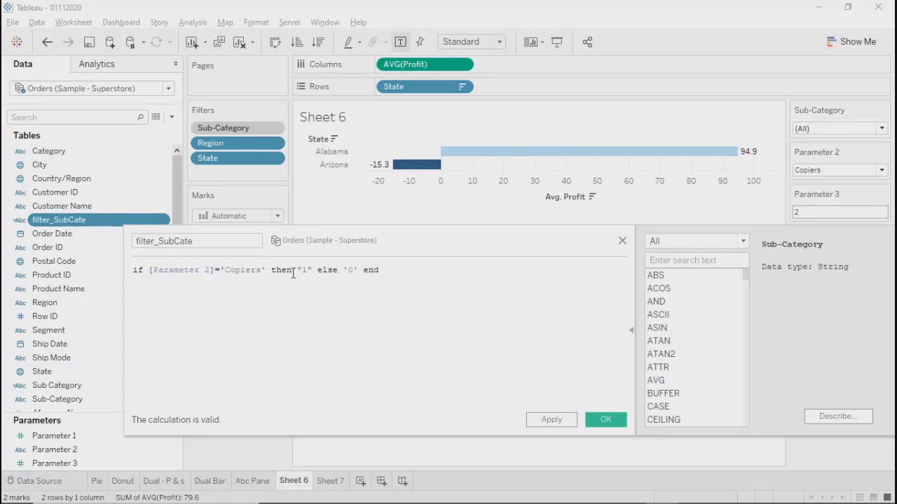
# Examine the 'Copiers' comparison in the edited filter_SubCate formula and close the editor without saving.
pyautogui.click(269, 270)
pyautogui.moveTo(226, 272); pyautogui.dragTo(263, 271)
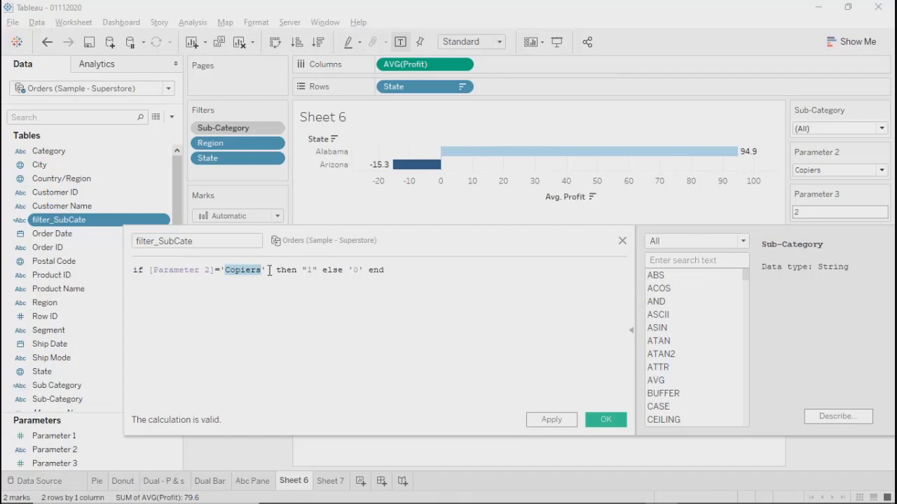
pyautogui.moveTo(267, 271); pyautogui.dragTo(218, 273)
pyautogui.click(245, 318)
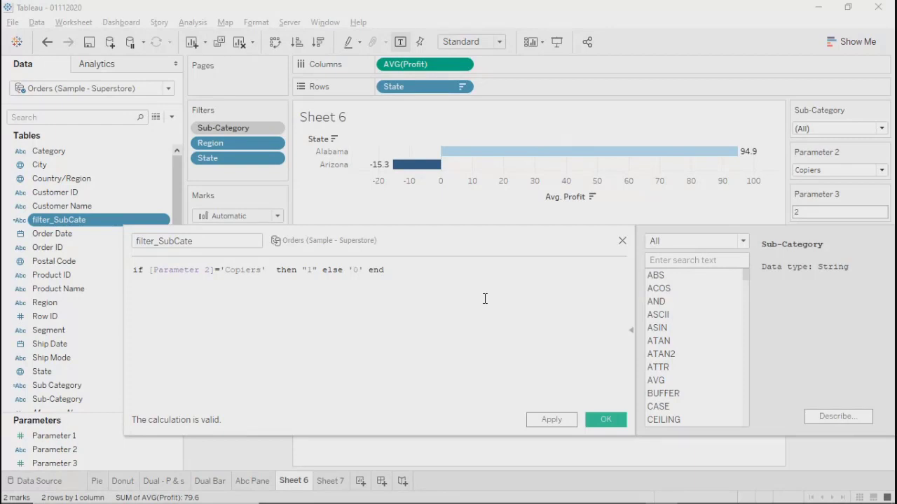
pyautogui.click(622, 240)
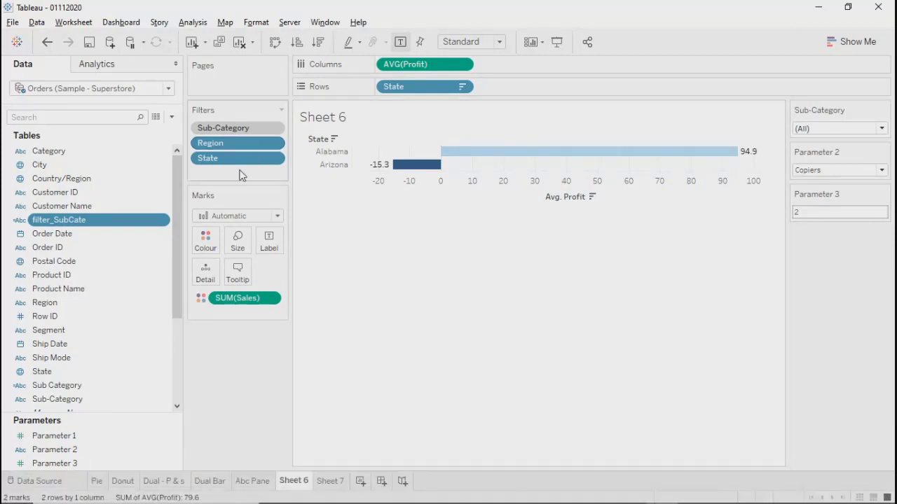
# Set Parameter 2 to Bookcases.
pyautogui.click(845, 171)
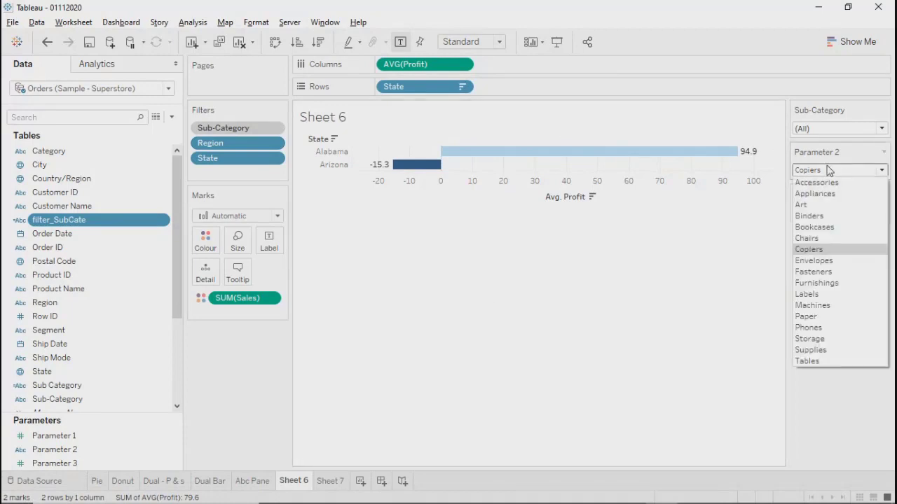
pyautogui.click(815, 228)
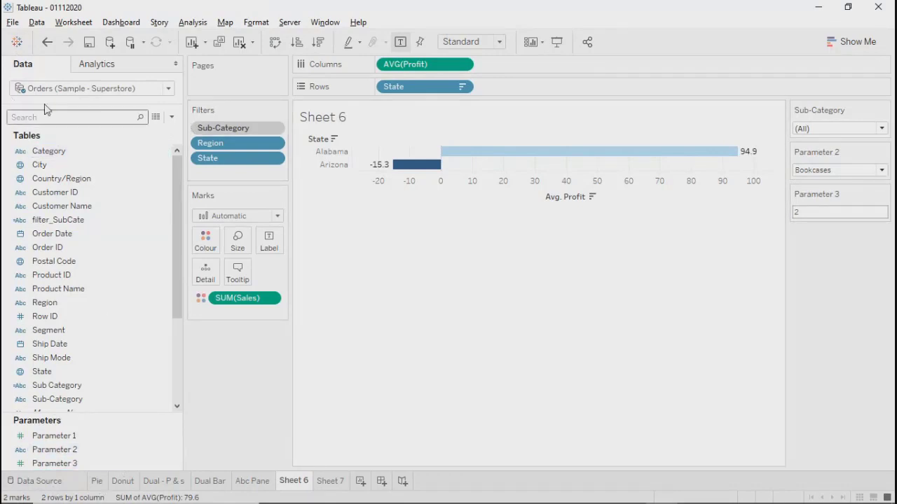
# View the data source page and examine the options available for the Orders table.
pyautogui.click(42, 481)
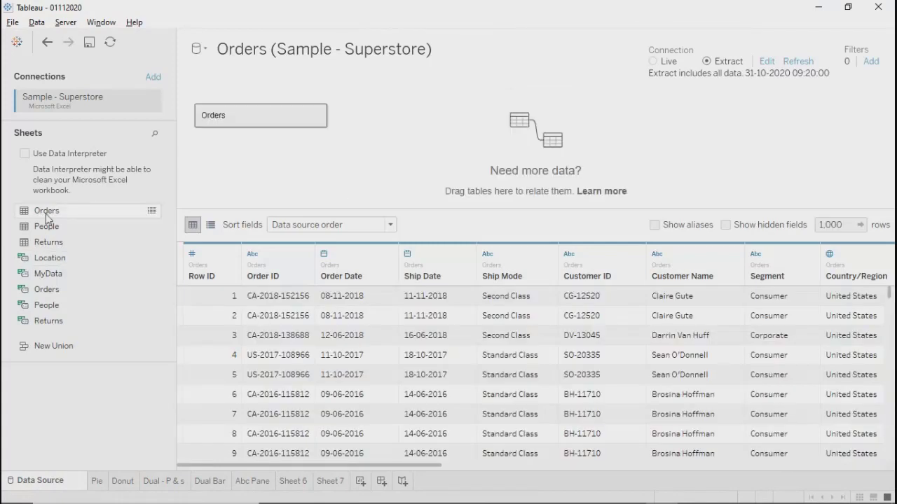
pyautogui.click(317, 118)
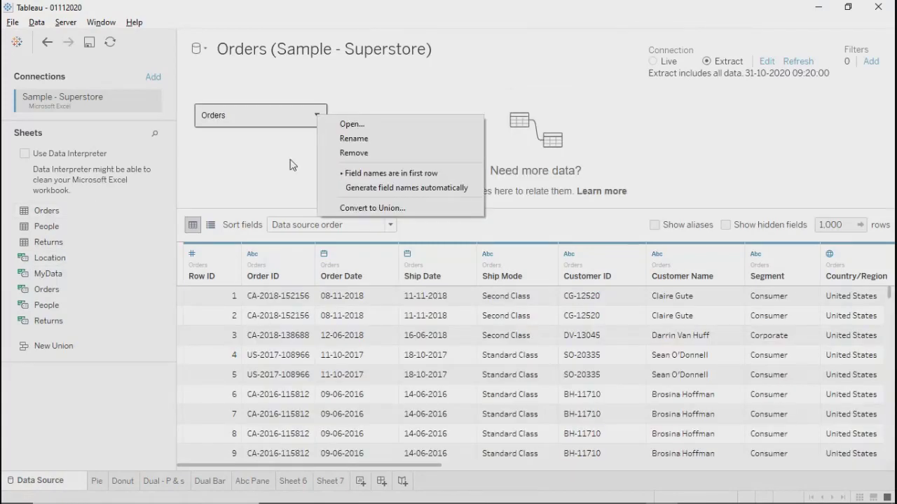
pyautogui.click(292, 164)
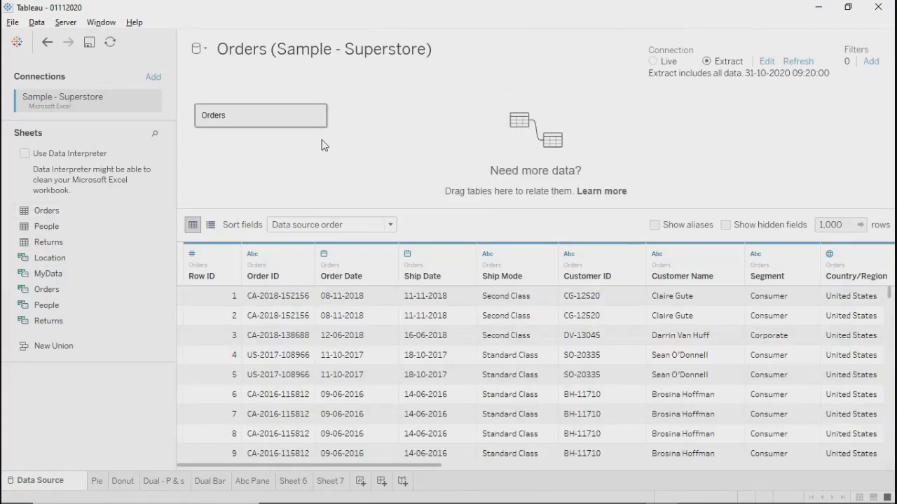
pyautogui.click(317, 117)
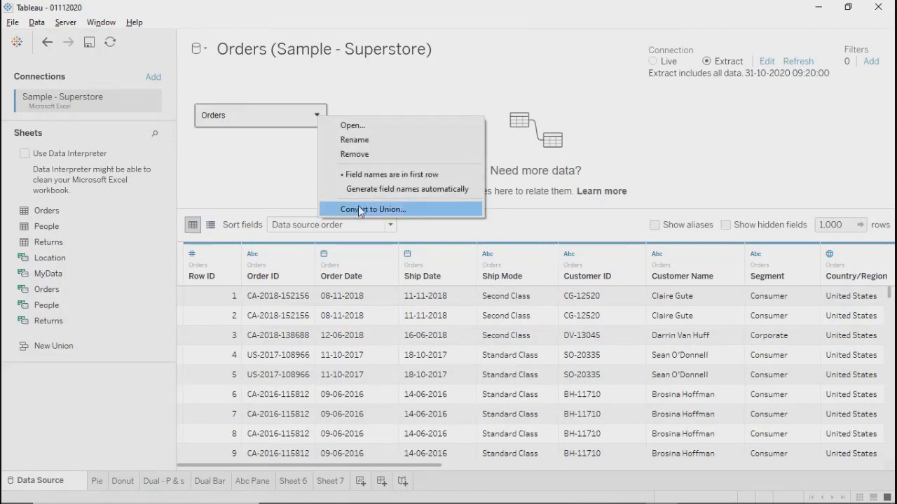
pyautogui.click(262, 180)
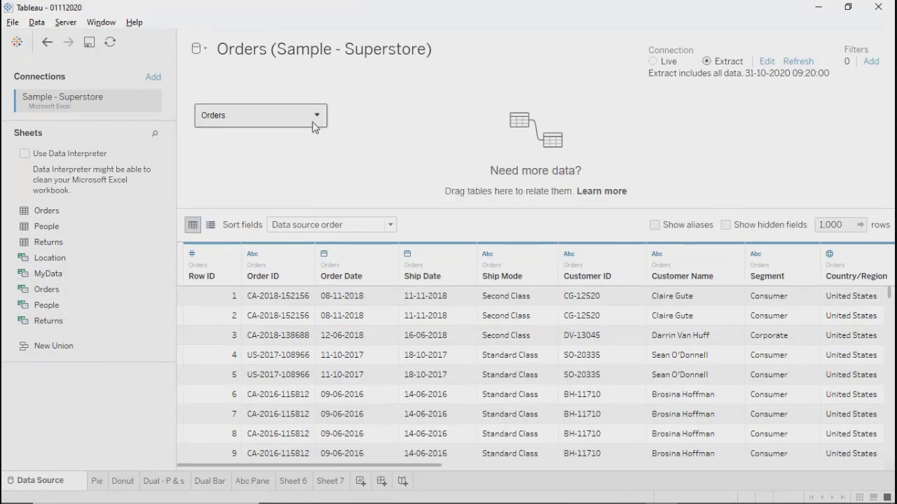
pyautogui.click(316, 117)
pyautogui.click(284, 171)
# Connect a new Microsoft SQL Server data source to server DESKTOP-2QLP76Q using Windows Authentication.
pyautogui.click(37, 23)
pyautogui.click(67, 39)
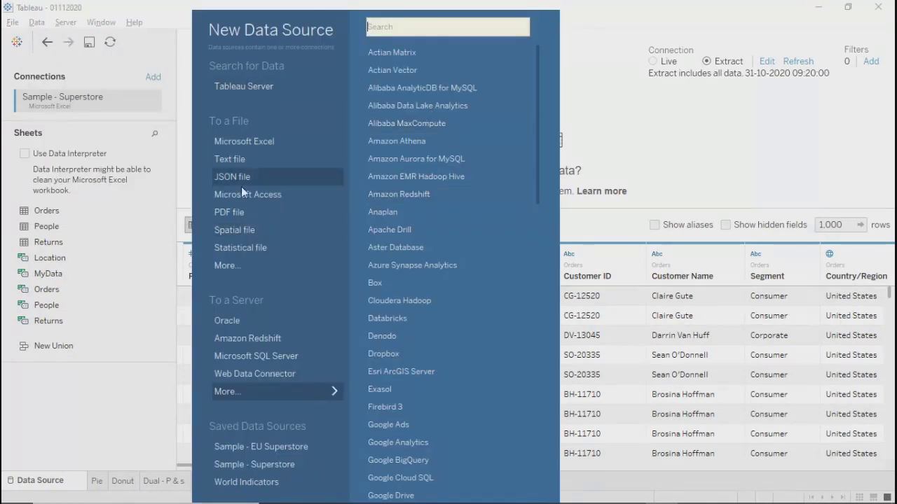
pyautogui.click(231, 358)
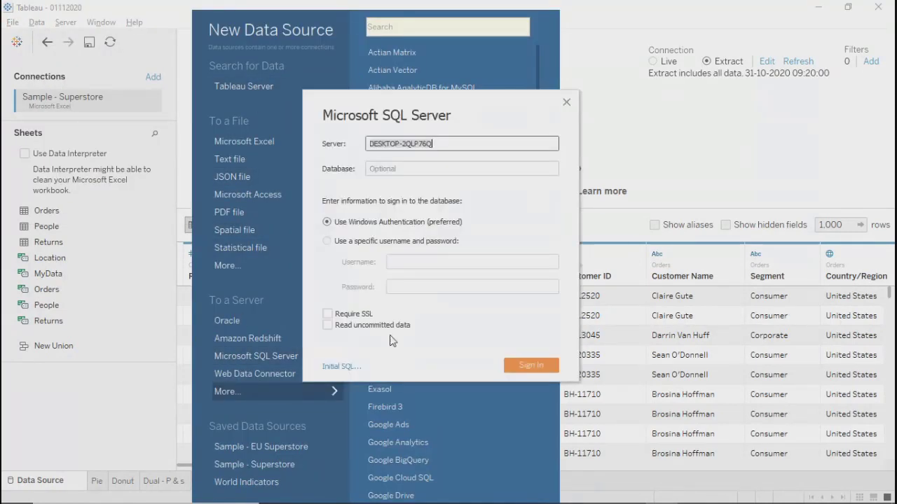
pyautogui.click(538, 366)
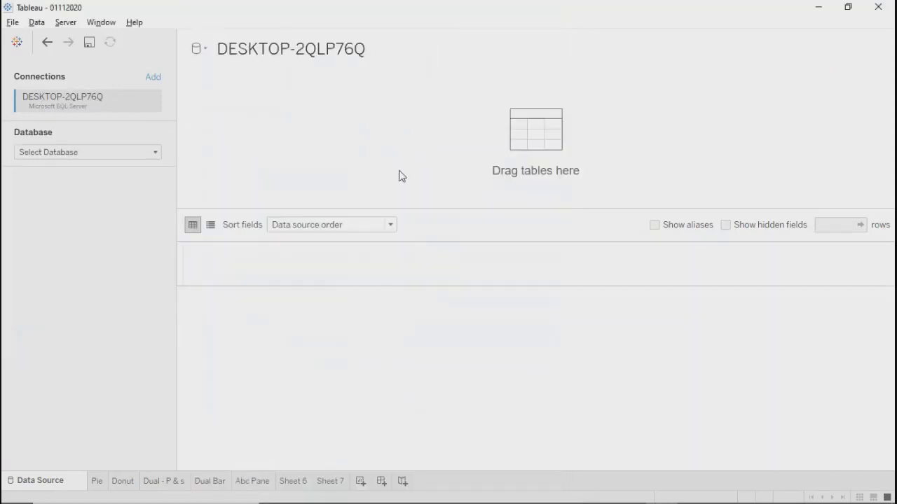
# Choose the MyDB database, widen the connection pane and look through its list of tables.
pyautogui.click(70, 152)
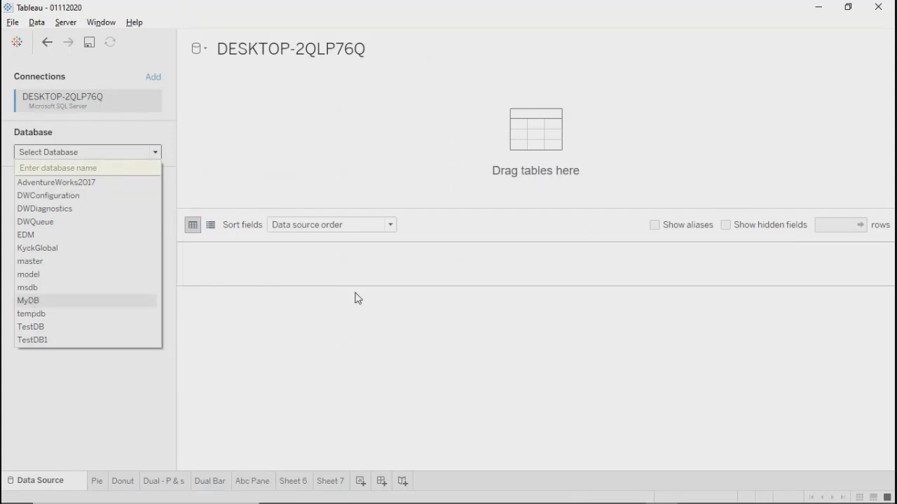
pyautogui.press('Return')
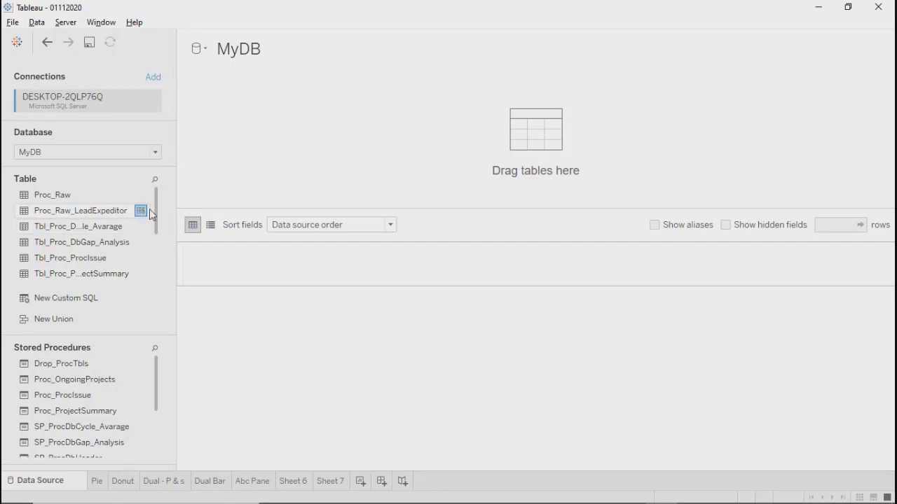
pyautogui.moveTo(156, 208); pyautogui.dragTo(393, 261)
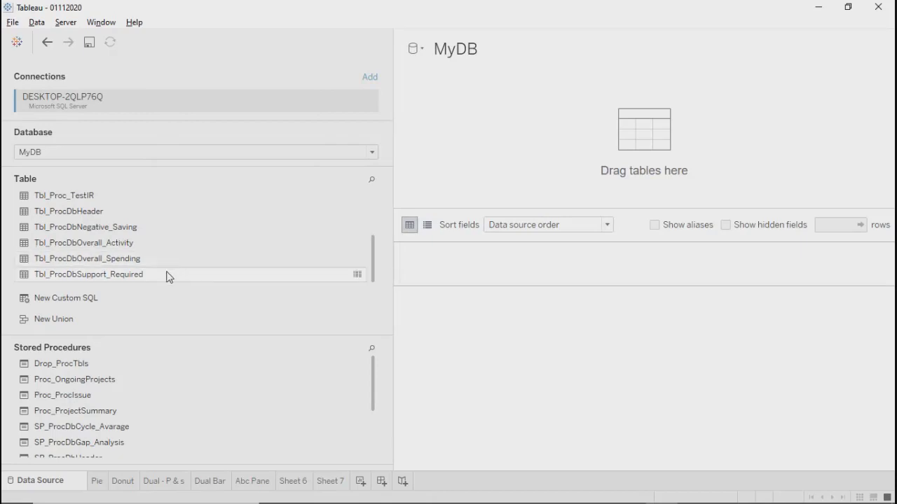
pyautogui.scroll(3, 166, 279)
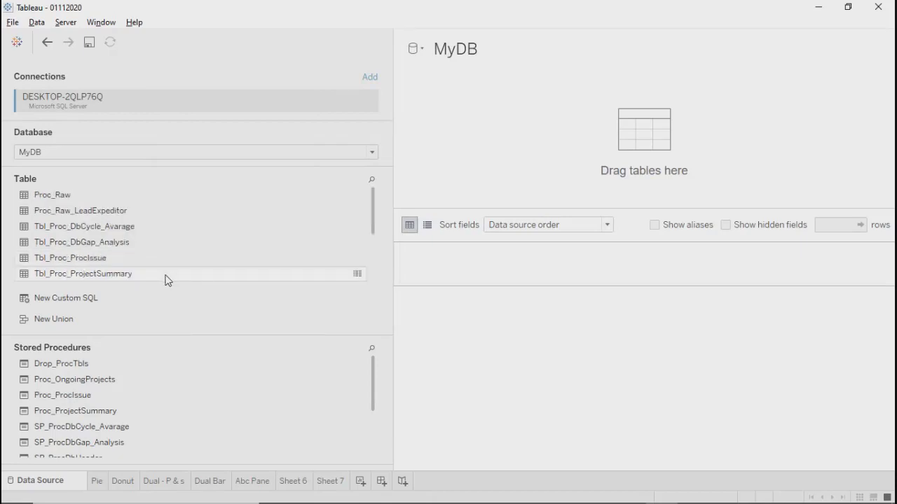
pyautogui.scroll(-3, 166, 281)
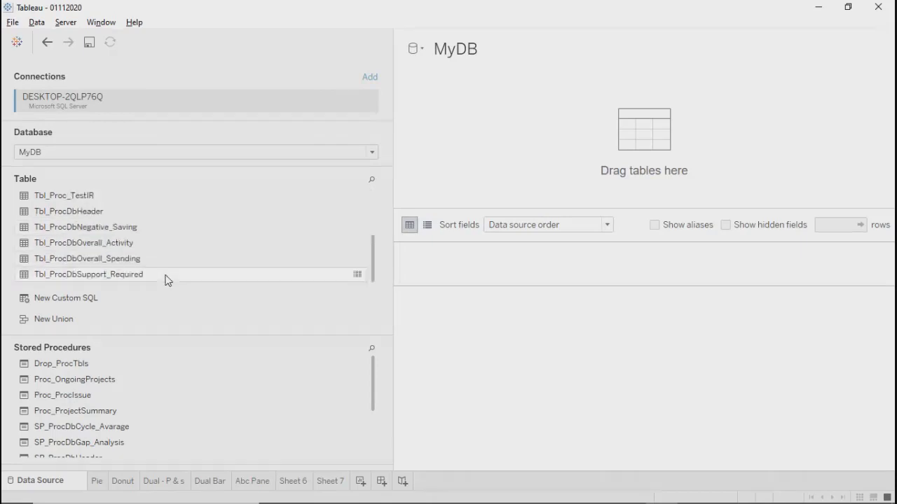
pyautogui.scroll(3, 166, 280)
# Switch the database to TestDB and look through its list of tables.
pyautogui.click(117, 150)
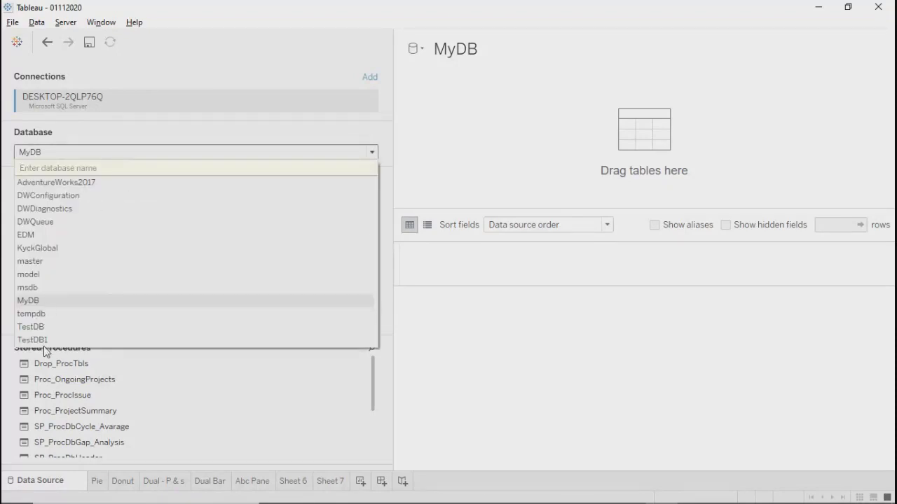
pyautogui.click(33, 328)
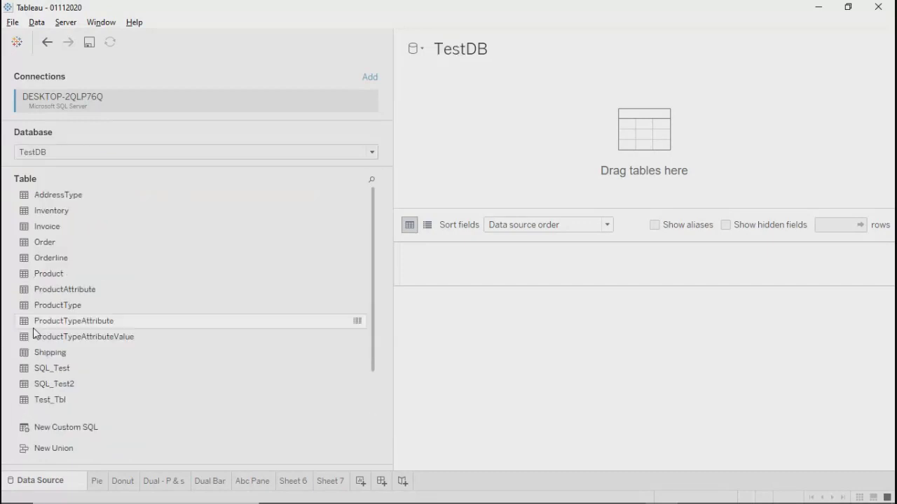
pyautogui.scroll(-1, 210, 311)
pyautogui.scroll(1, 212, 330)
pyautogui.scroll(-1, 212, 332)
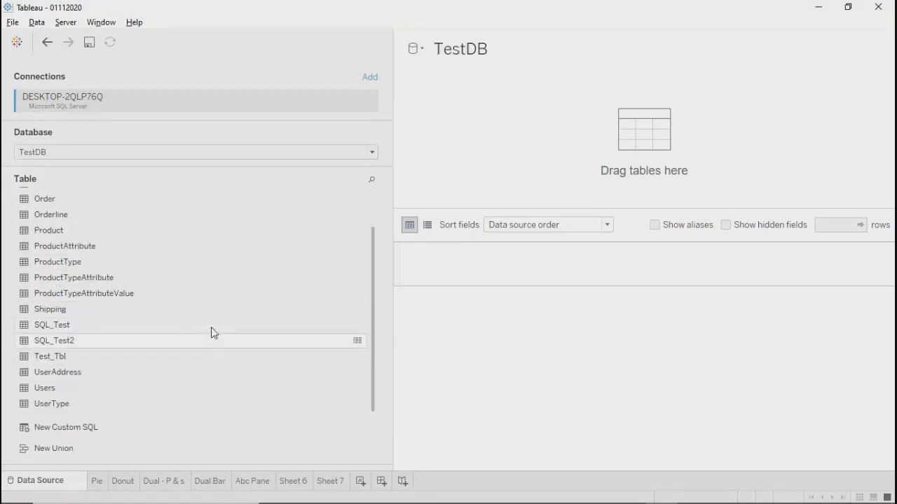
pyautogui.scroll(1, 212, 332)
pyautogui.scroll(-1, 212, 333)
pyautogui.scroll(1, 212, 332)
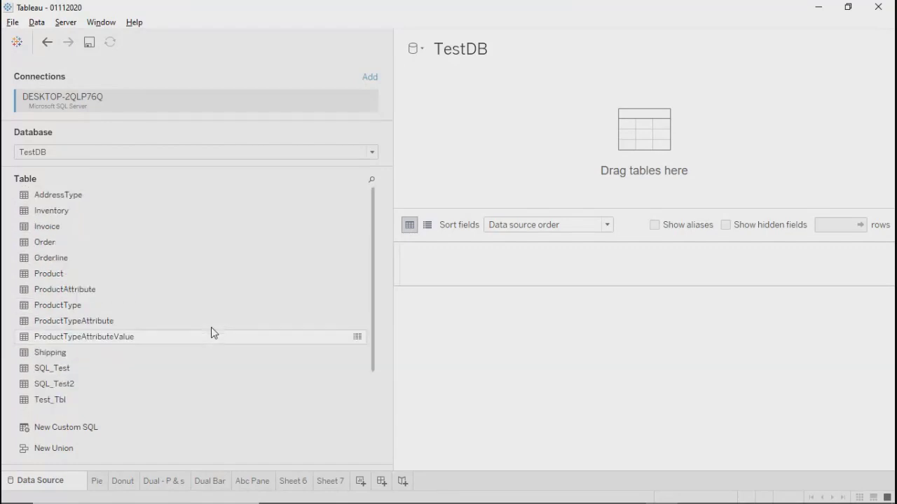
pyautogui.scroll(-1, 211, 331)
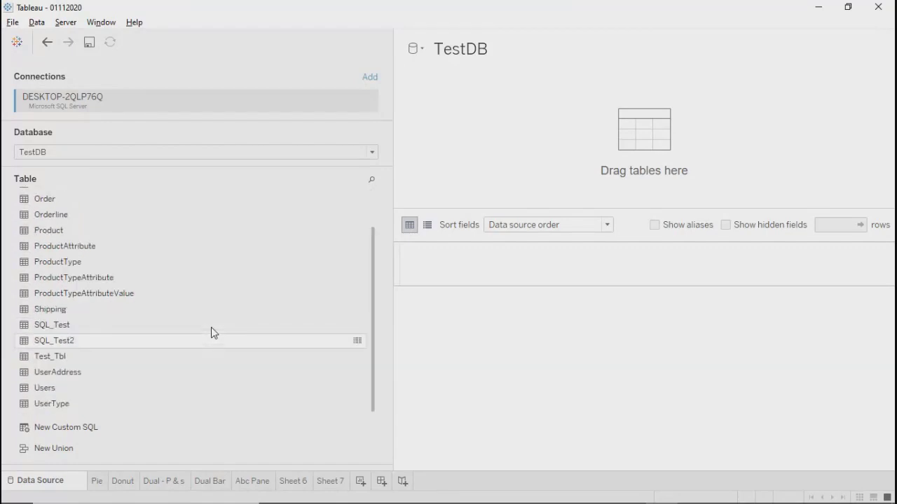
# Switch the database to AdventureWorks2017 and filter its tables by the name "store".
pyautogui.click(84, 154)
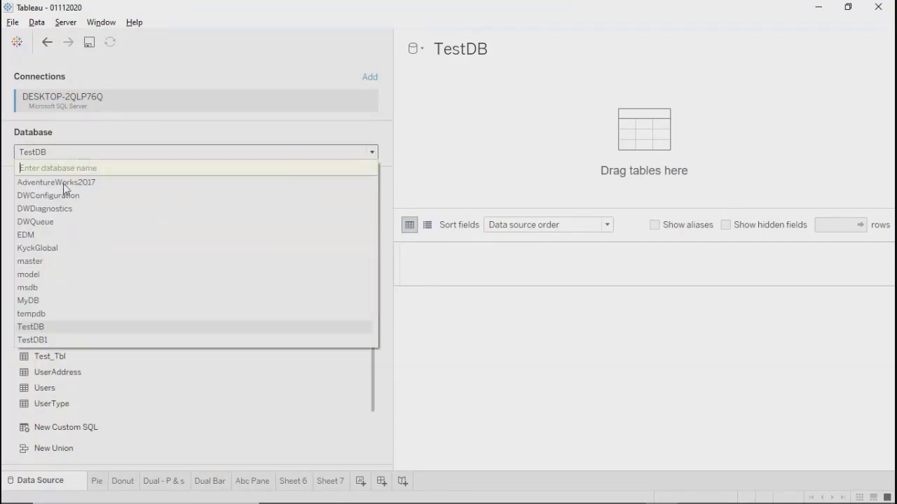
pyautogui.click(64, 182)
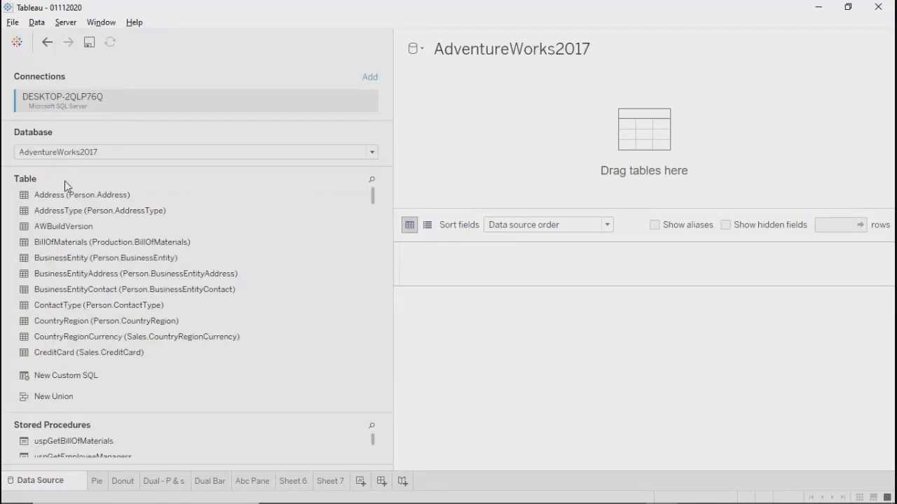
pyautogui.scroll(-5, 176, 350)
pyautogui.scroll(-15, 180, 355)
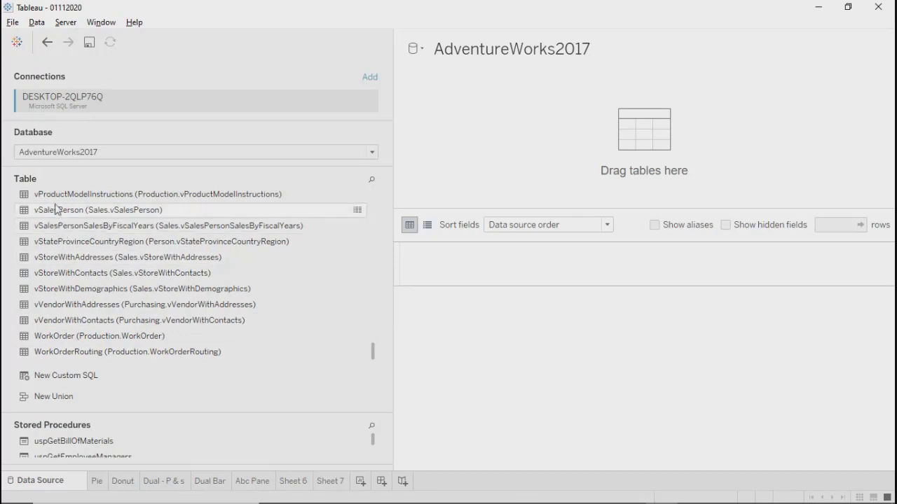
pyautogui.click(372, 180)
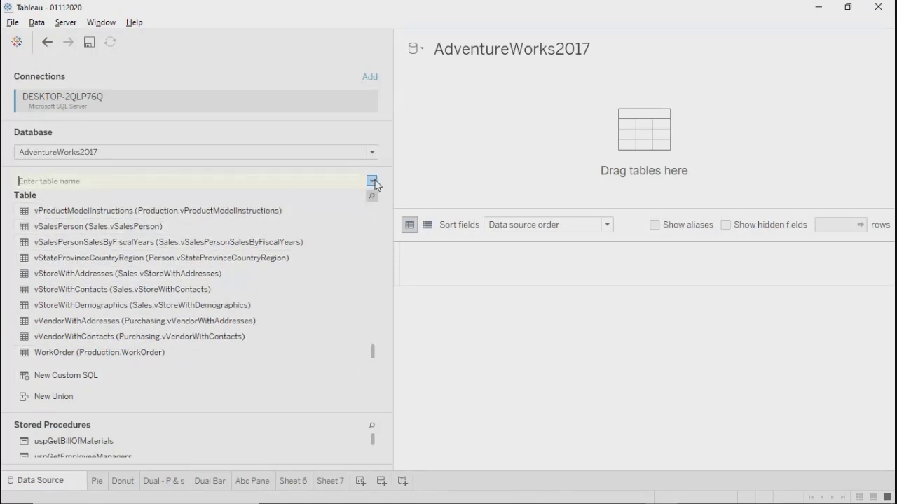
pyautogui.write('st')
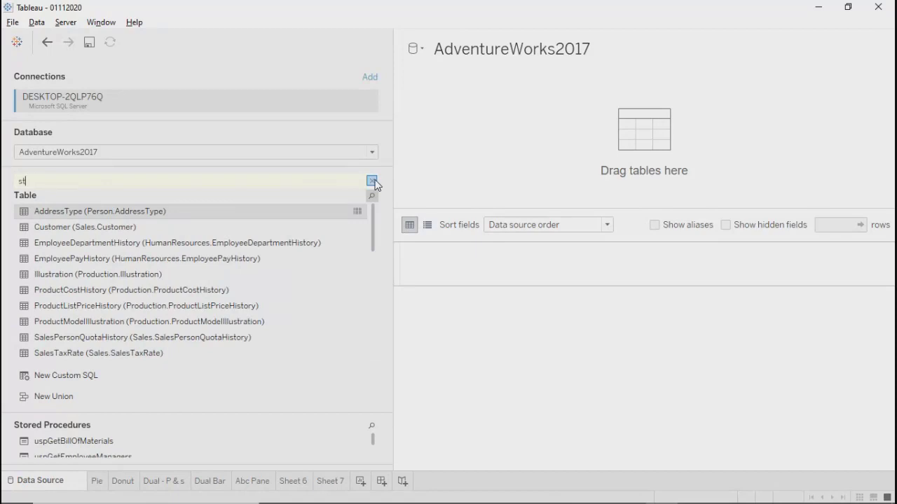
pyautogui.write('re')
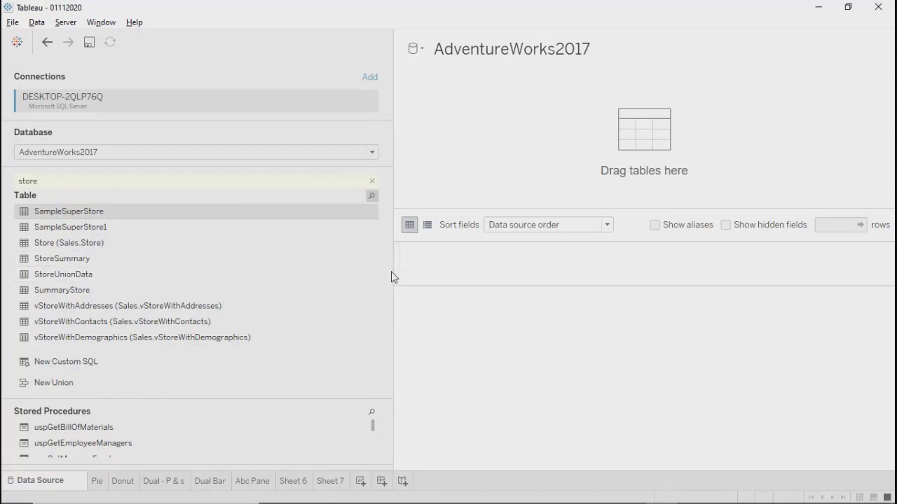
pyautogui.moveTo(393, 272); pyautogui.dragTo(176, 245)
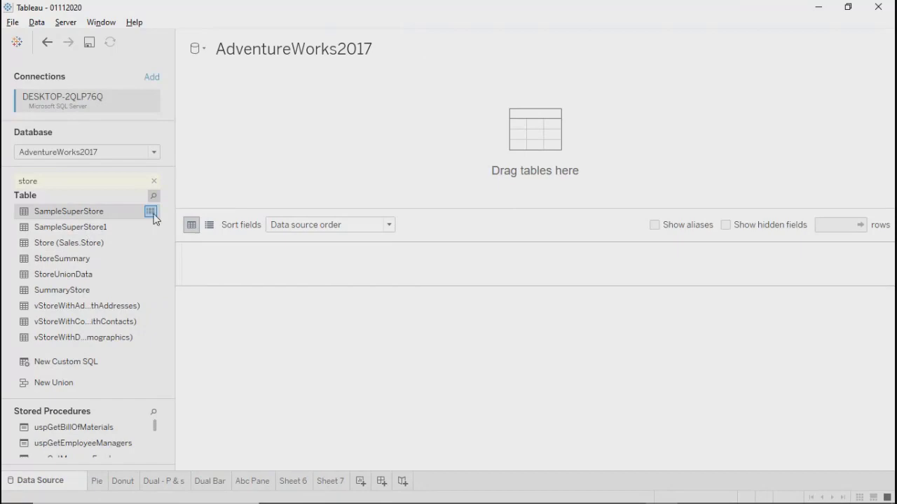
# View the data of the SampleSuperStore table, add the table to the canvas and check its available options.
pyautogui.click(152, 214)
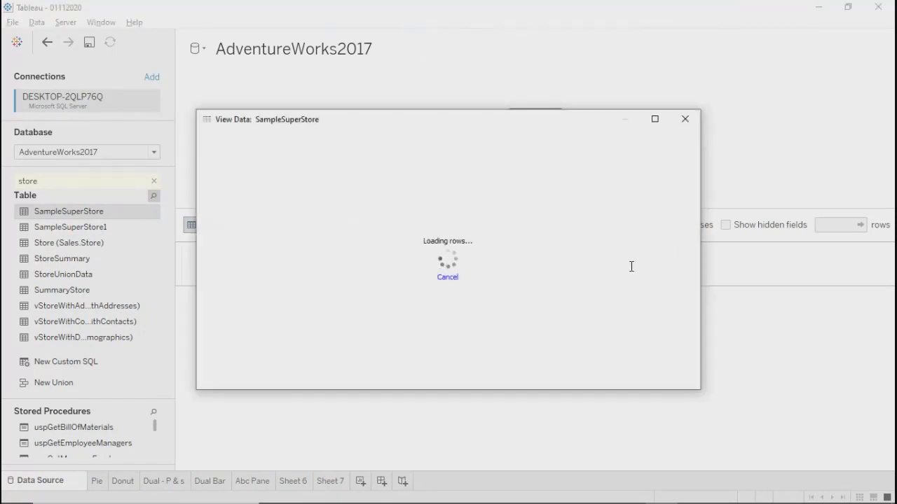
pyautogui.click(685, 119)
pyautogui.moveTo(84, 211); pyautogui.dragTo(283, 162)
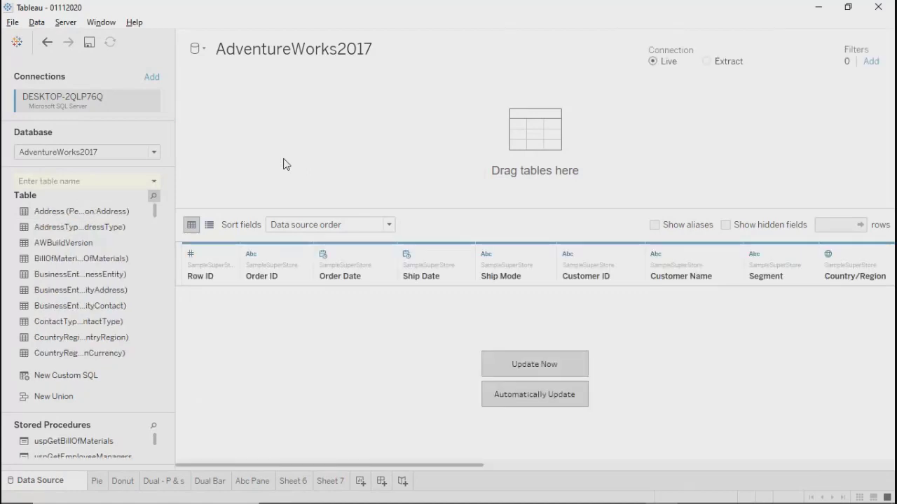
pyautogui.click(316, 115)
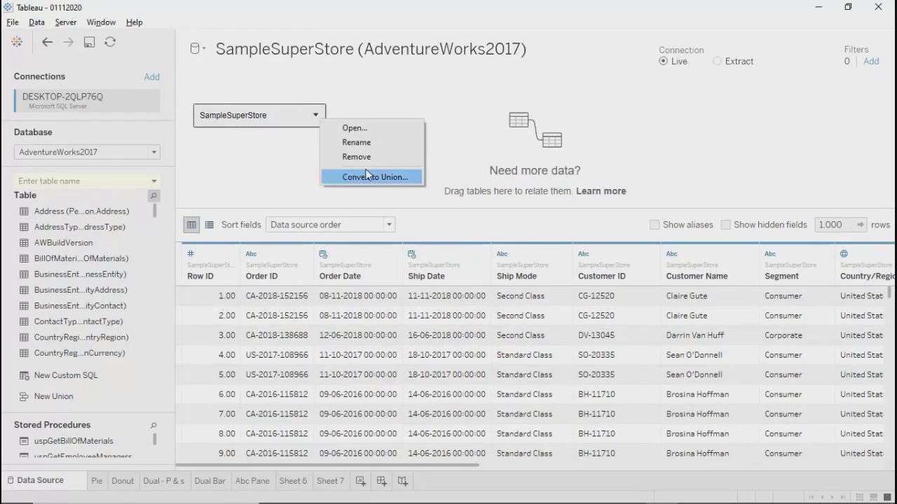
pyautogui.click(266, 161)
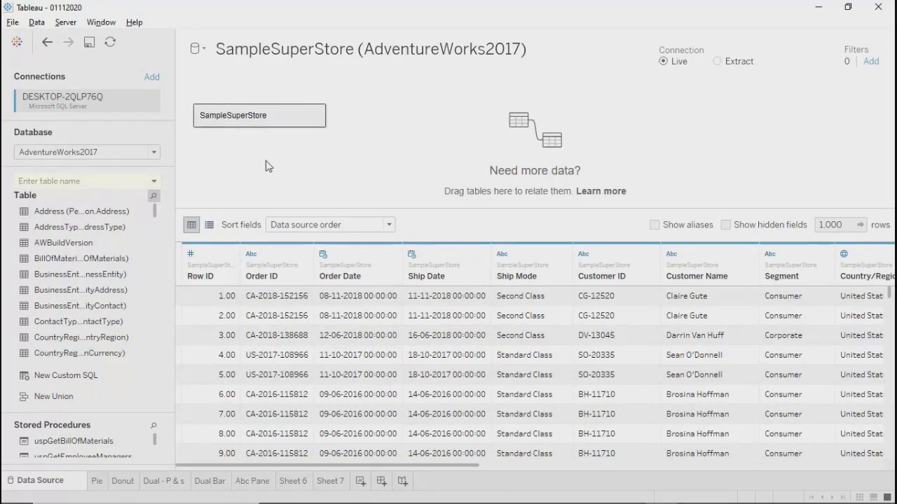
# Replace the SampleSuperStore table on the canvas with the custom SQL query "Select * from SampleSuperStore" and preview its results.
pyautogui.click(316, 115)
pyautogui.click(354, 151)
pyautogui.moveTo(66, 375); pyautogui.dragTo(319, 144)
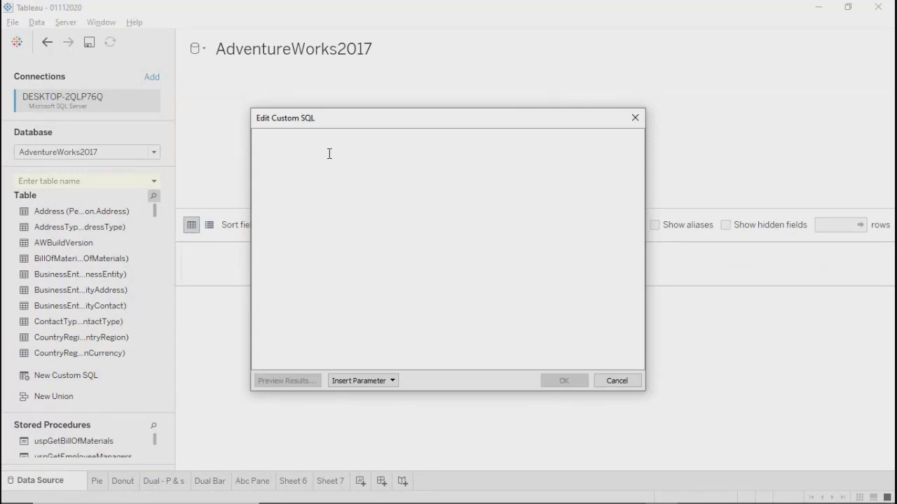
pyautogui.write('Select * ')
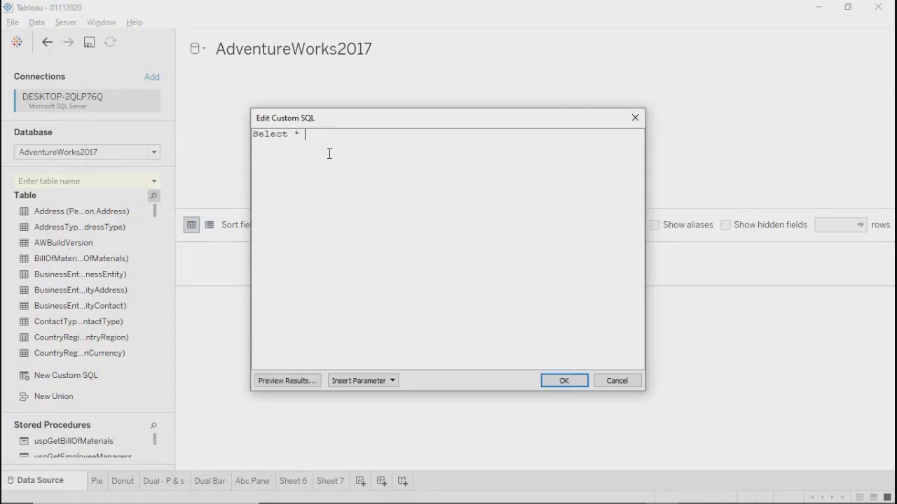
pyautogui.write('from SampleSuperStore')
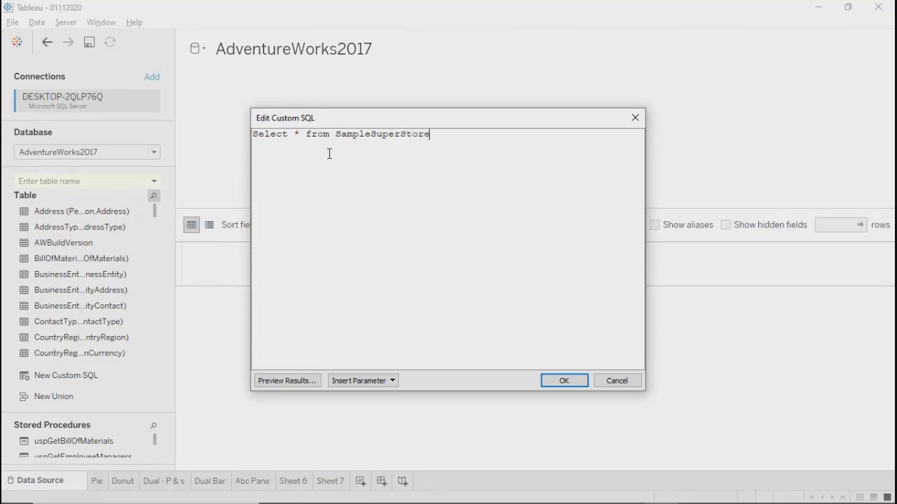
pyautogui.click(286, 385)
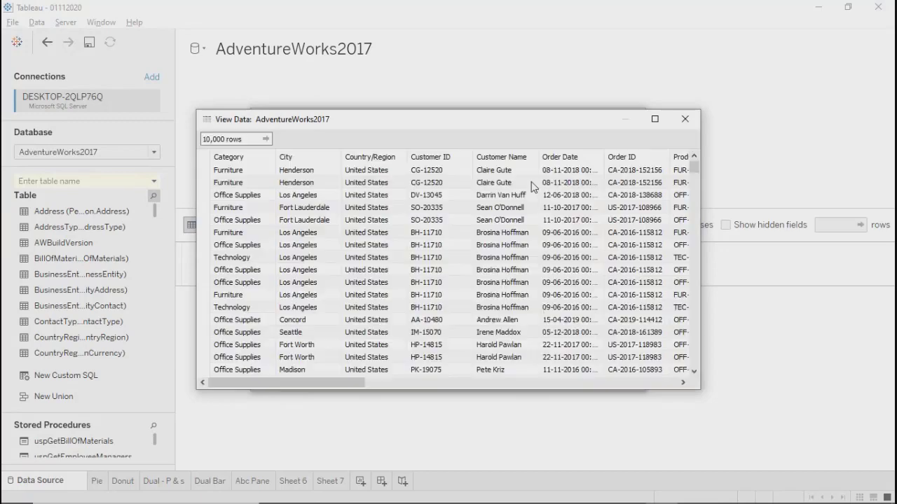
pyautogui.click(685, 119)
# Add the condition "Where Category='Copiers'" to the custom SQL query and preview its results.
pyautogui.click(446, 138)
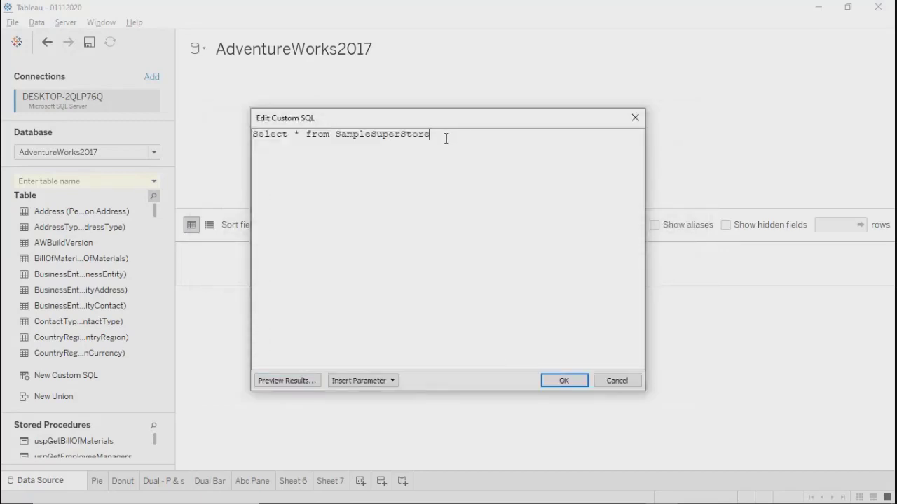
pyautogui.write("Where Category='Copiers")
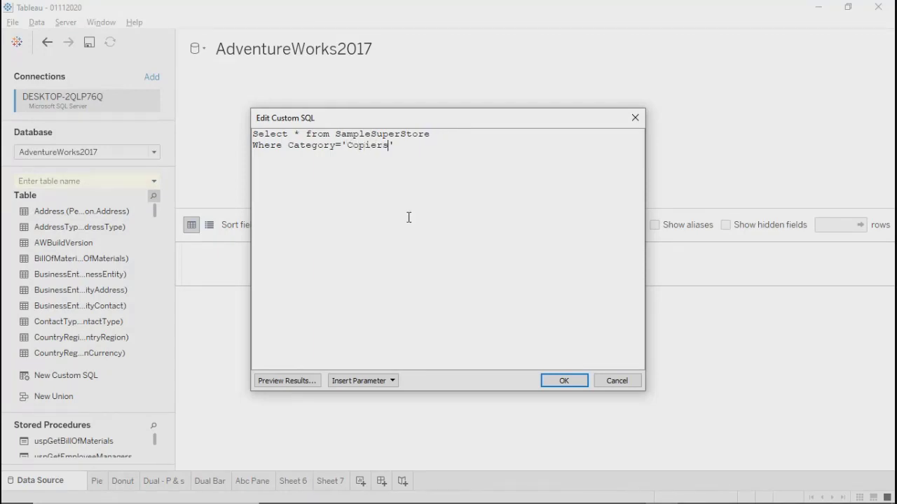
pyautogui.click(294, 380)
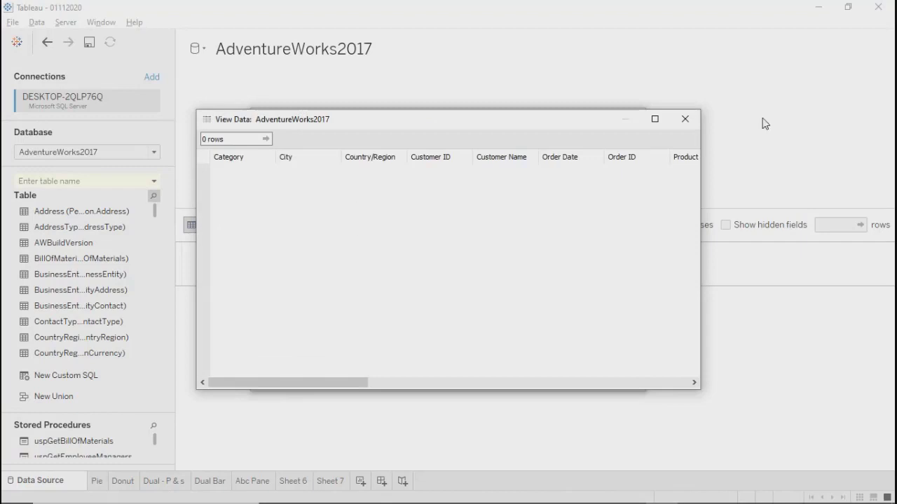
pyautogui.moveTo(584, 129); pyautogui.dragTo(588, 203)
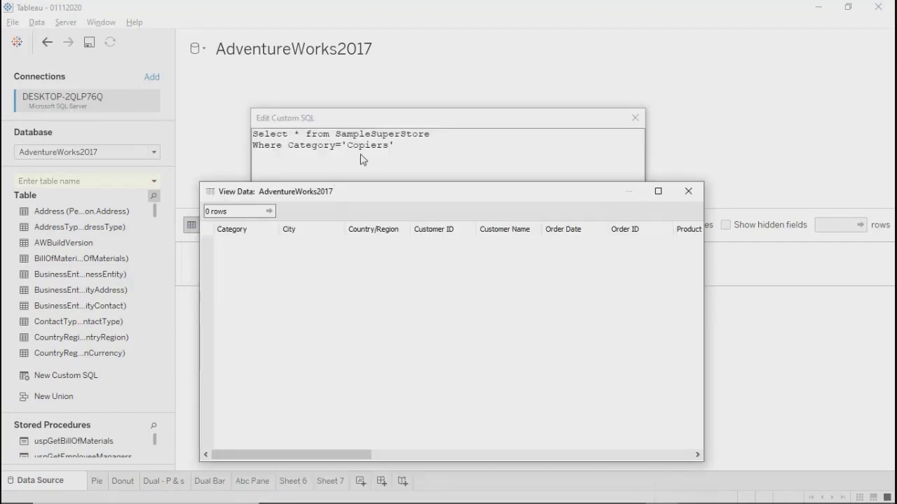
pyautogui.click(691, 197)
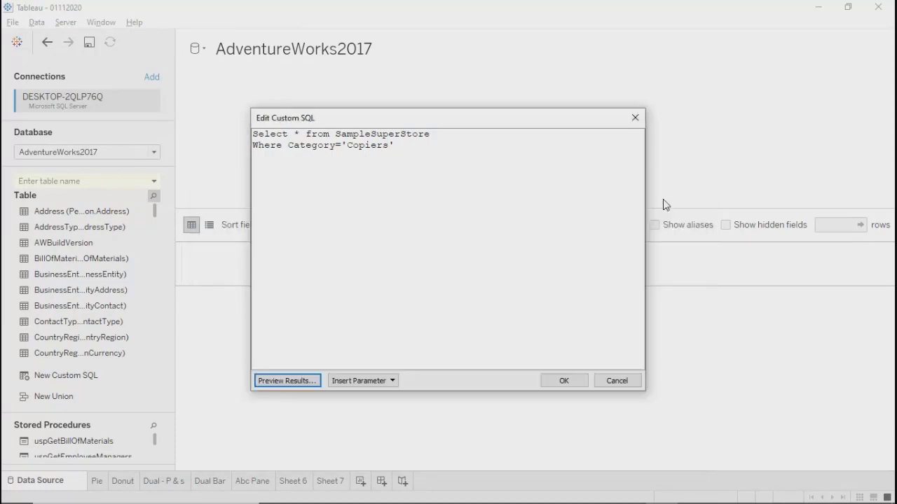
# Change the custom SQL condition to "Where Sub-Category='Copiers'" and try to preview its results.
pyautogui.click(392, 147)
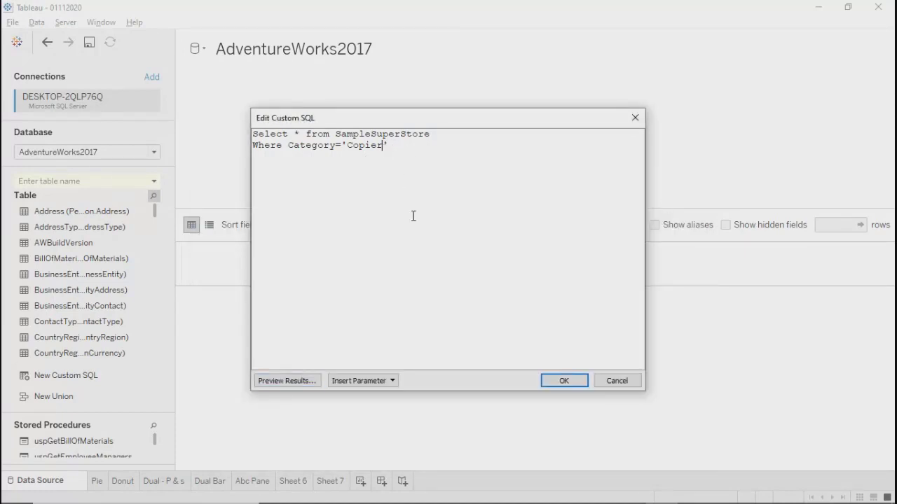
pyautogui.press('BackSpace')
pyautogui.press('BackSpace')
pyautogui.press('BackSpace')
pyautogui.press('BackSpace')
pyautogui.write('Sub-')
pyautogui.click(372, 145)
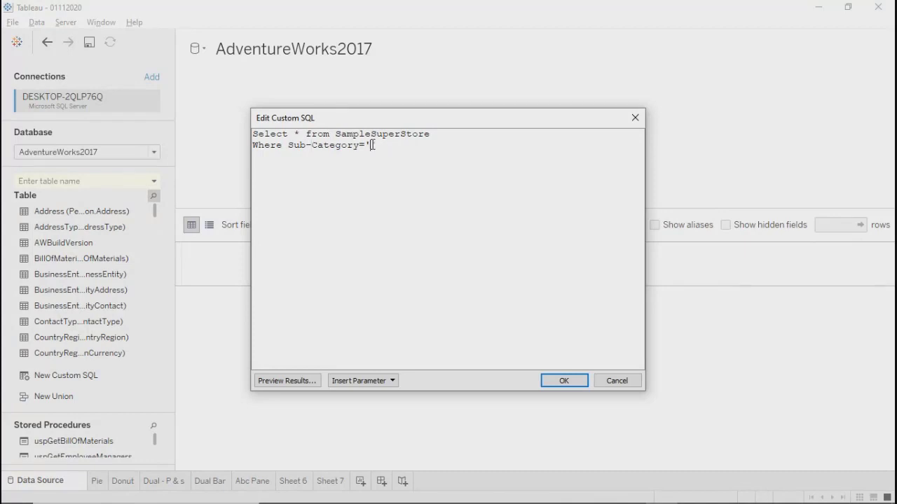
pyautogui.write('Copiers')
pyautogui.click(282, 379)
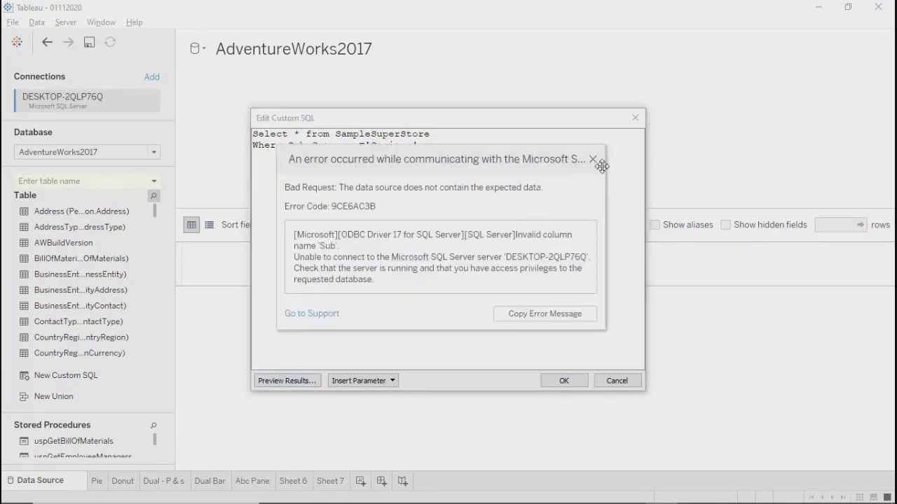
pyautogui.click(593, 160)
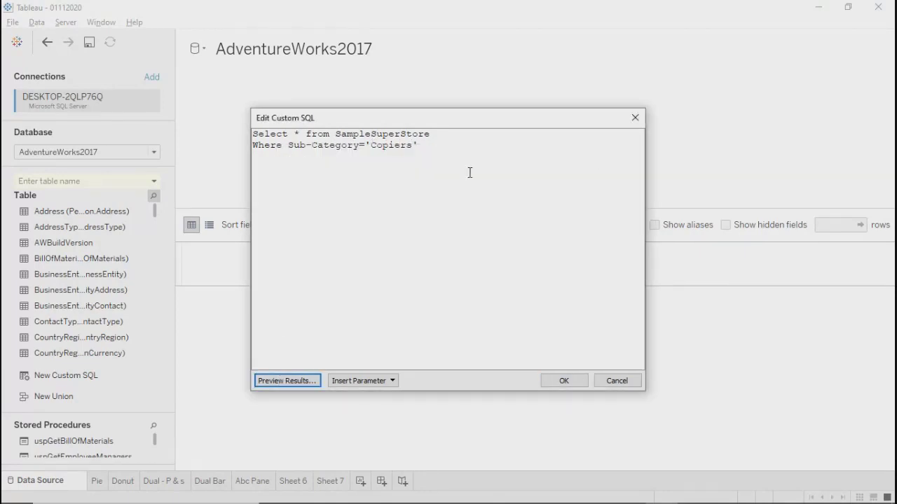
# Enclose the column name in square brackets as [Sub-Category] in the custom SQL condition and preview the query's results.
pyautogui.click(289, 145)
pyautogui.write('[')
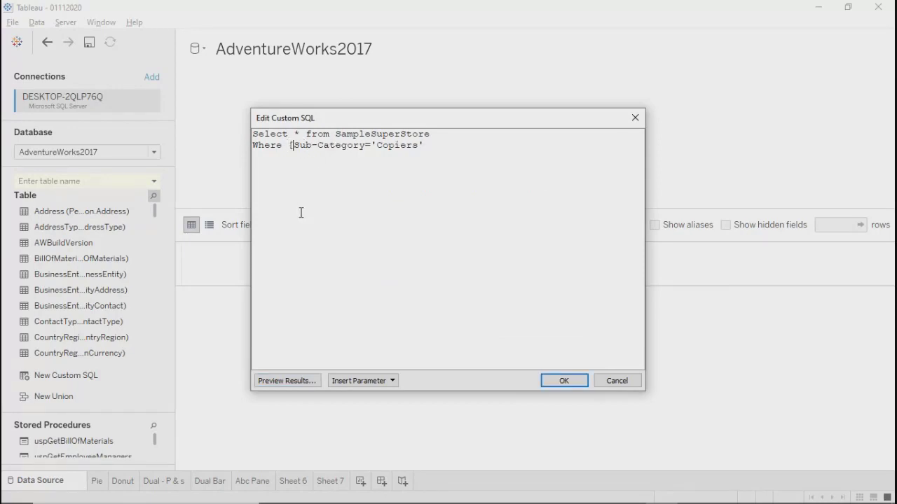
pyautogui.write(']')
pyautogui.click(309, 381)
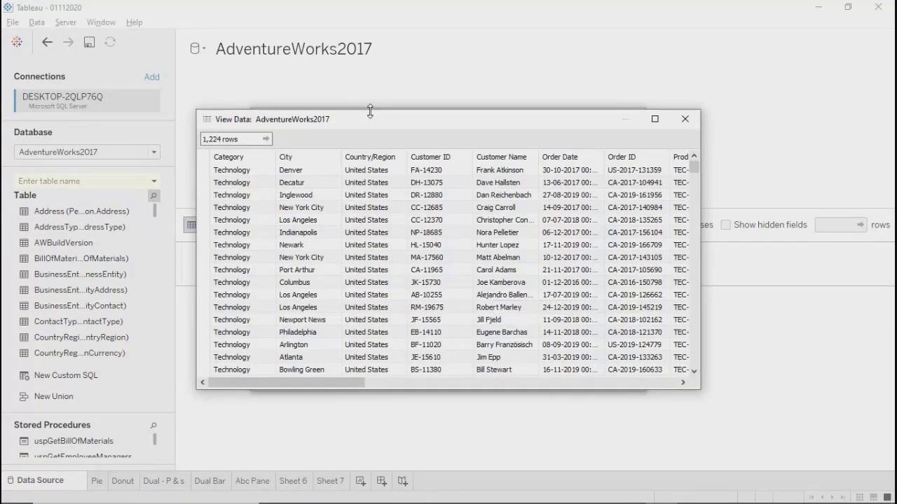
pyautogui.moveTo(370, 122); pyautogui.dragTo(375, 218)
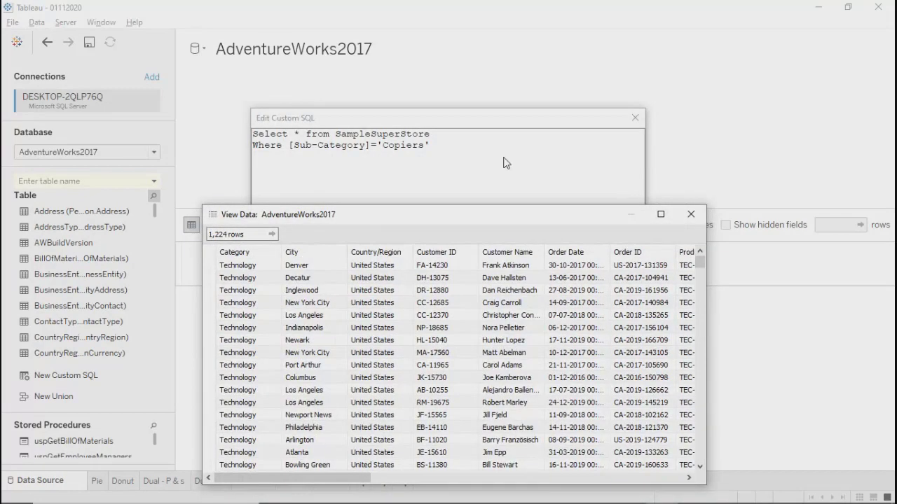
pyautogui.moveTo(452, 220); pyautogui.dragTo(438, 196)
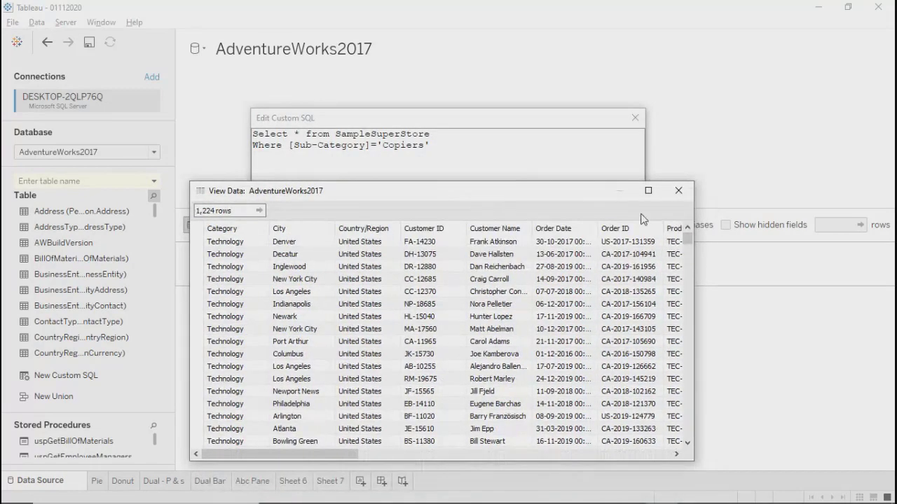
pyautogui.click(676, 190)
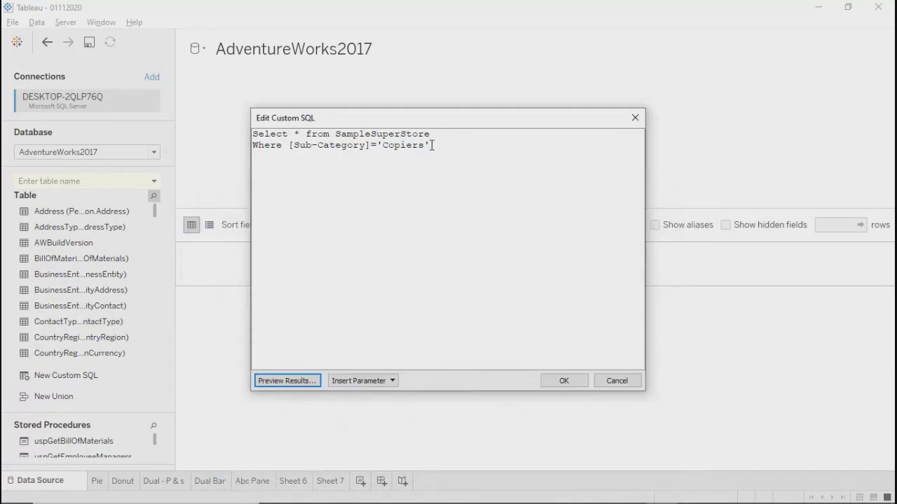
# Replace 'Copiers' in the custom SQL condition with Parameter 2, apply the query and load its rows up to the Sub-Category column.
pyautogui.moveTo(441, 116); pyautogui.dragTo(411, 86)
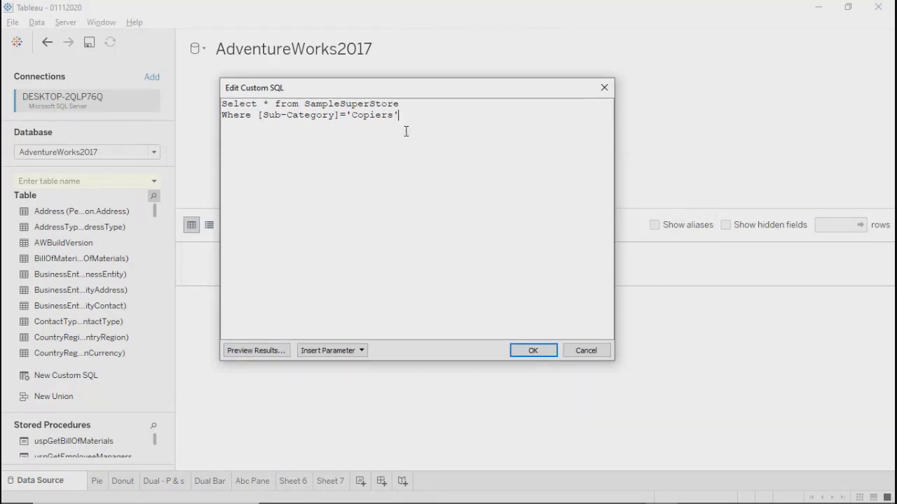
pyautogui.moveTo(349, 115); pyautogui.dragTo(408, 120)
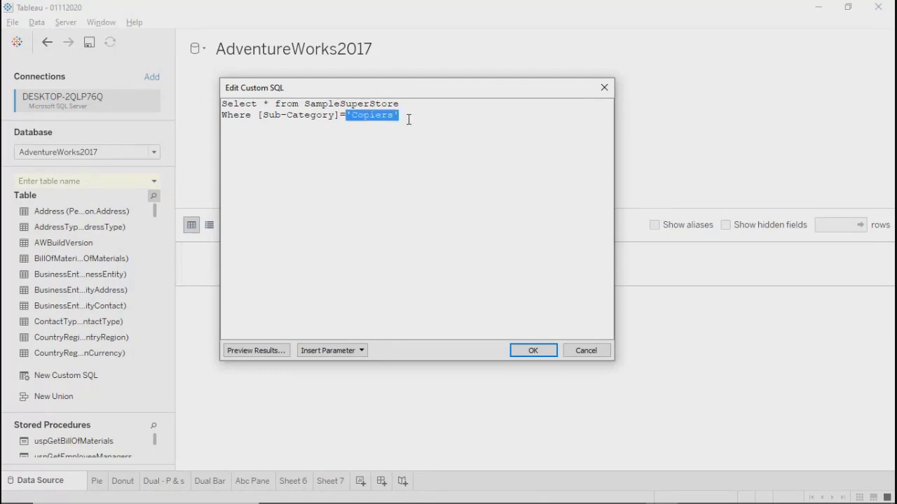
pyautogui.press('BackSpace')
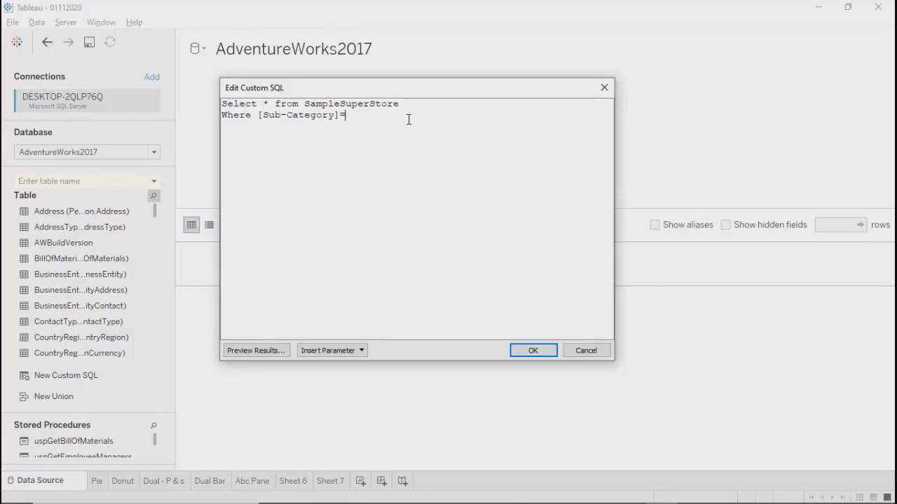
pyautogui.click(316, 358)
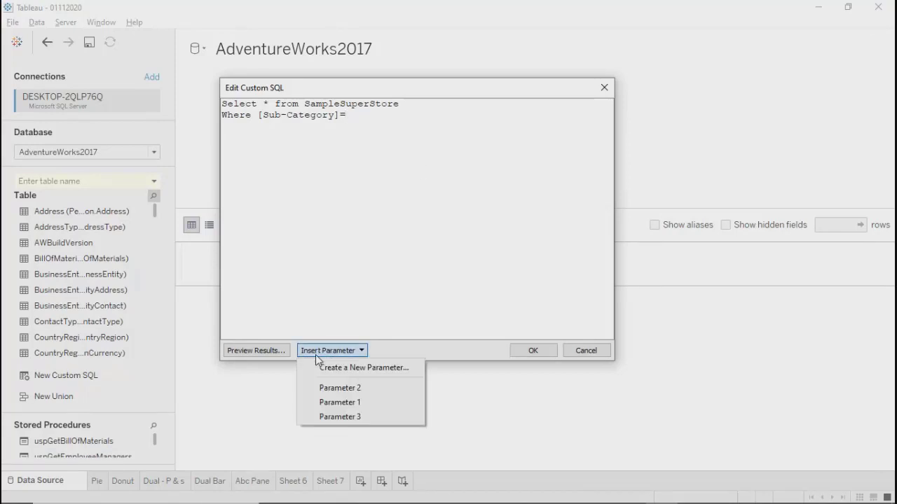
pyautogui.click(332, 393)
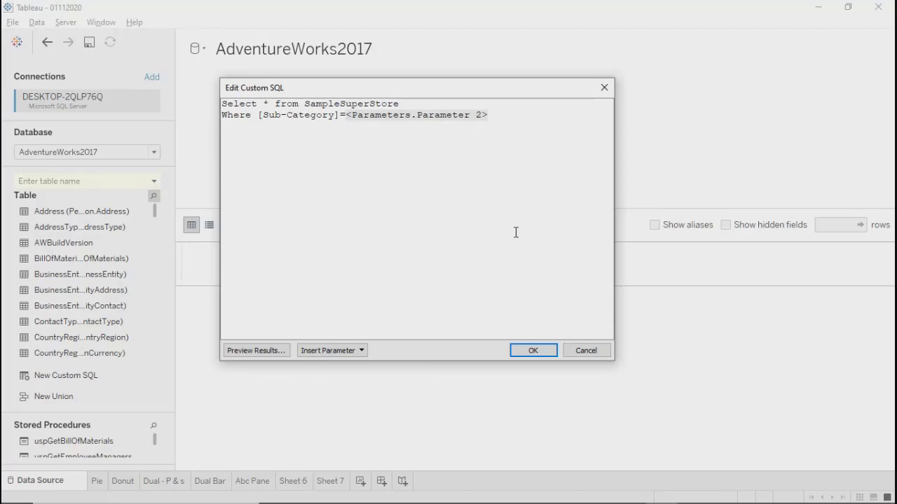
pyautogui.click(532, 352)
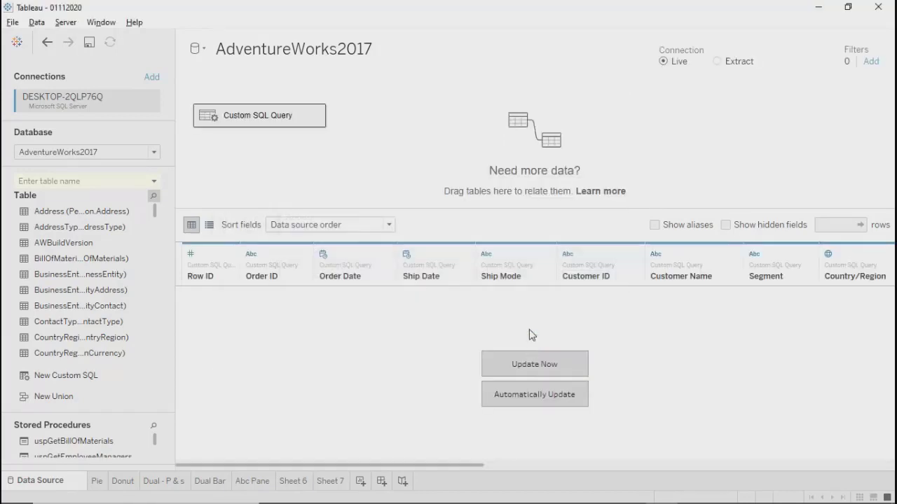
pyautogui.click(527, 365)
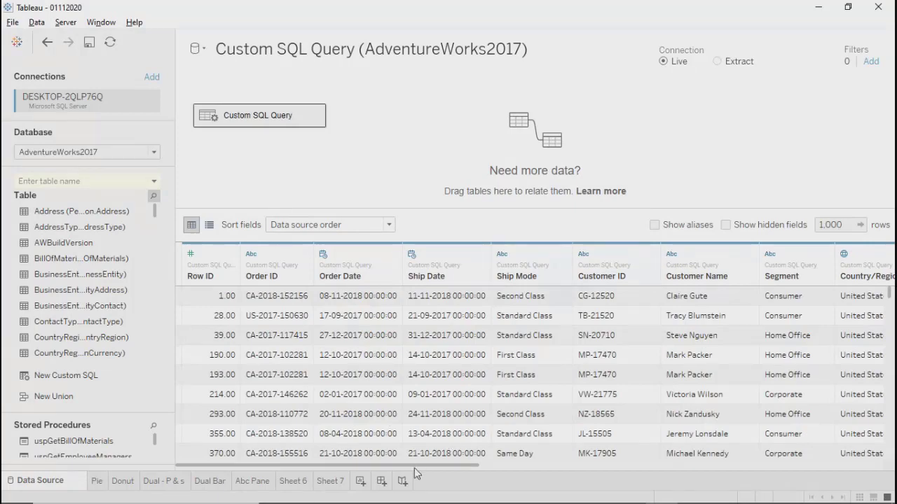
pyautogui.moveTo(435, 466); pyautogui.dragTo(827, 466)
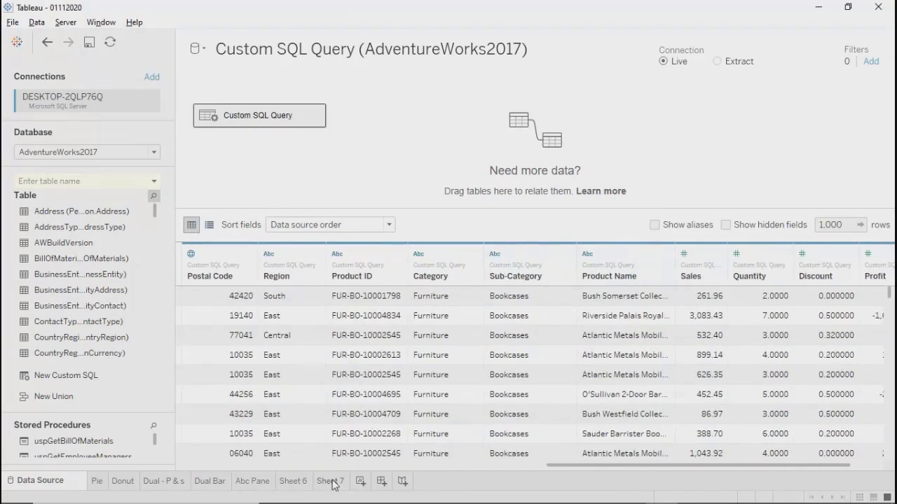
# Go to Sheet 6 and check the list of values available for Parameter 2.
pyautogui.click(332, 480)
pyautogui.click(290, 483)
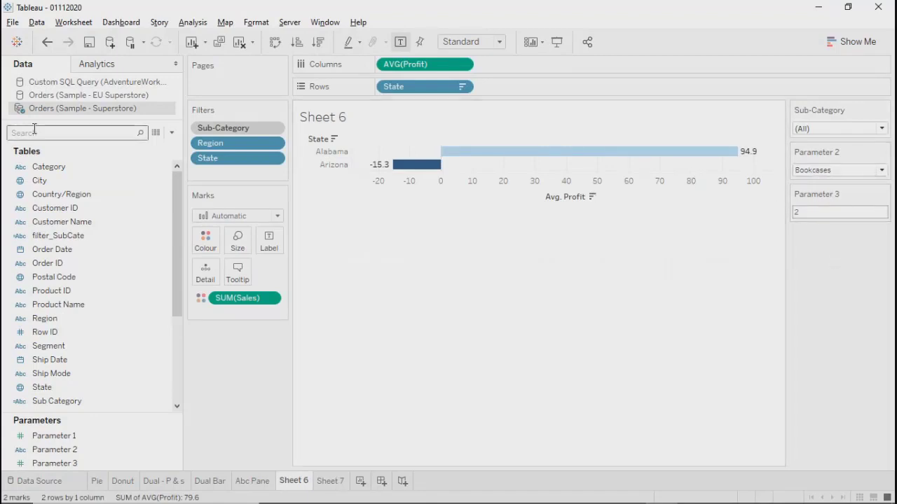
pyautogui.click(816, 172)
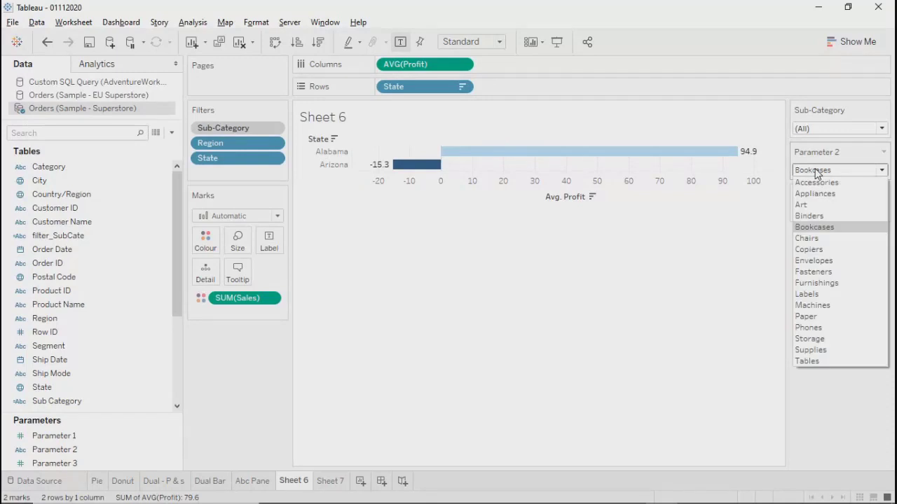
pyautogui.click(816, 172)
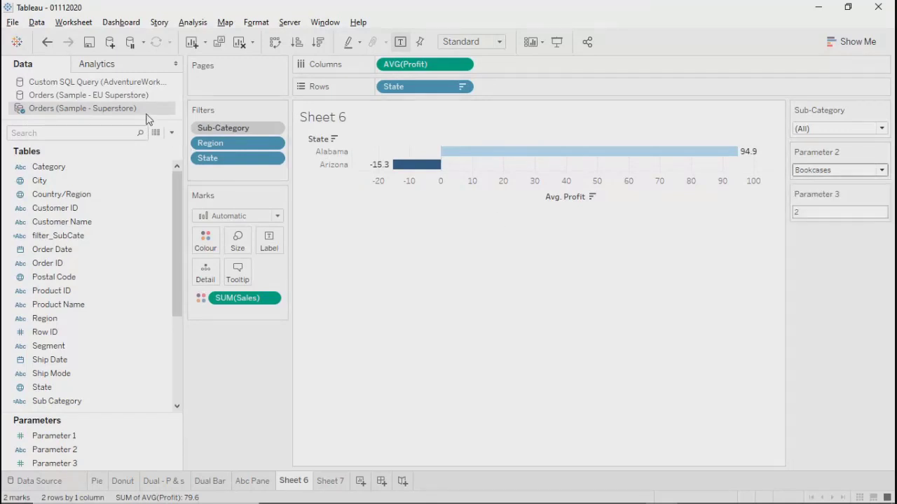
# View the data of the Custom SQL Query data source and examine its Sub-Category column.
pyautogui.click(168, 86)
pyautogui.rightClick(168, 85)
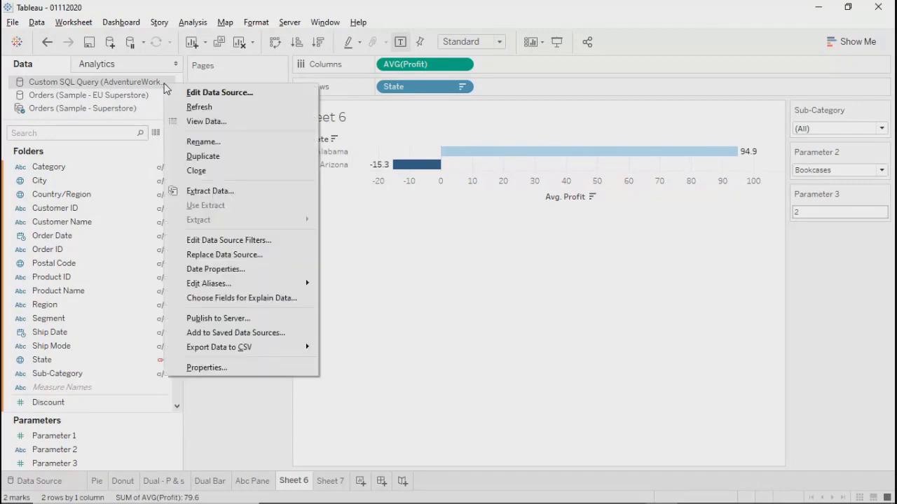
pyautogui.click(203, 121)
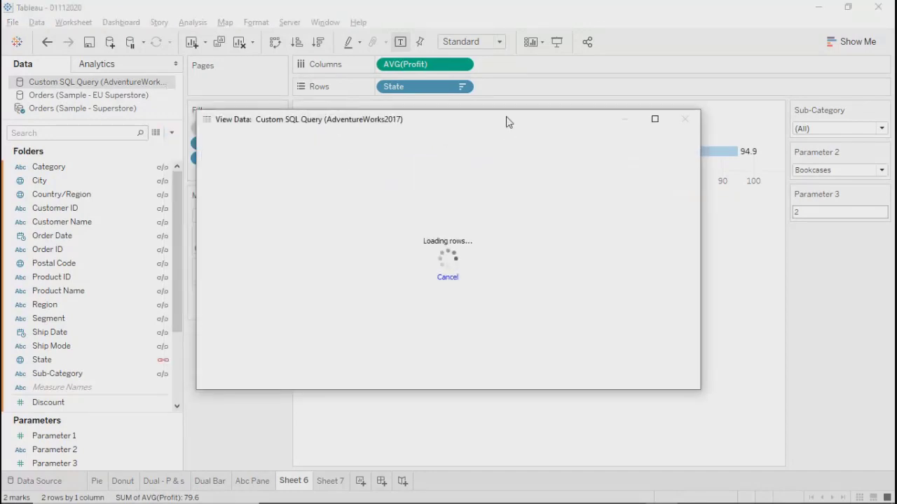
pyautogui.moveTo(508, 122); pyautogui.dragTo(400, 103)
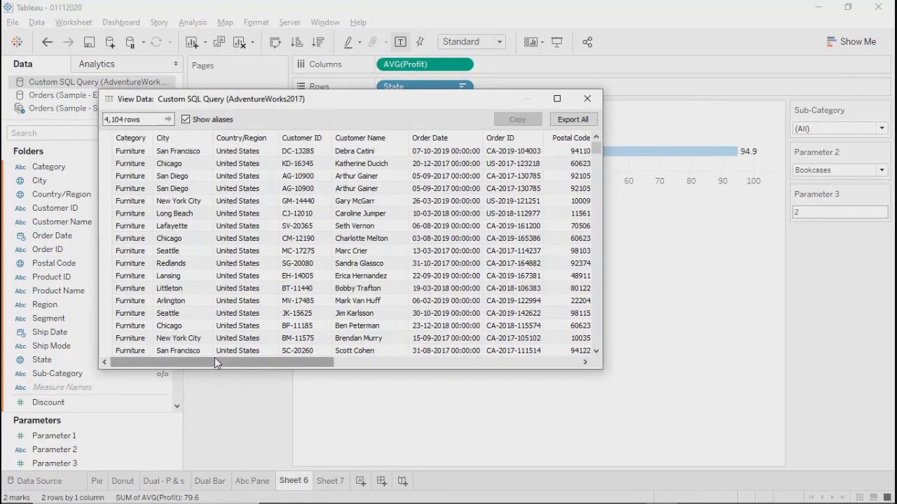
pyautogui.moveTo(214, 357); pyautogui.dragTo(485, 356)
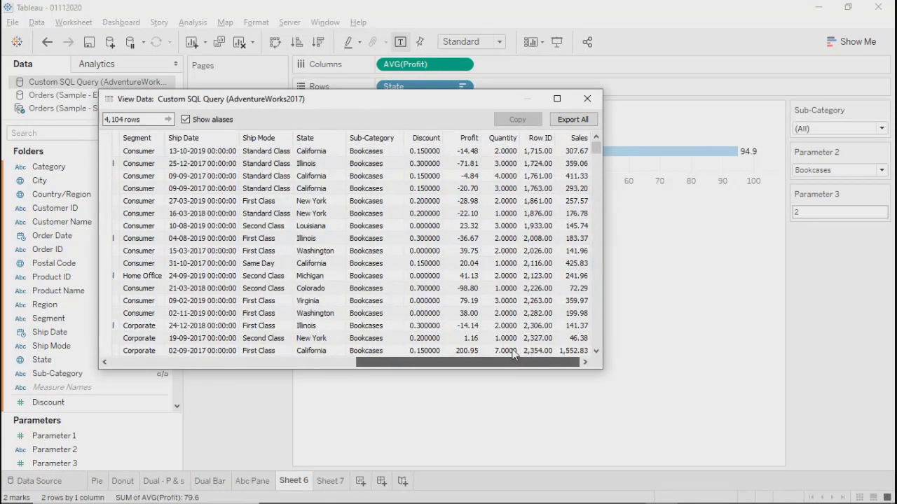
pyautogui.moveTo(382, 154); pyautogui.dragTo(381, 300)
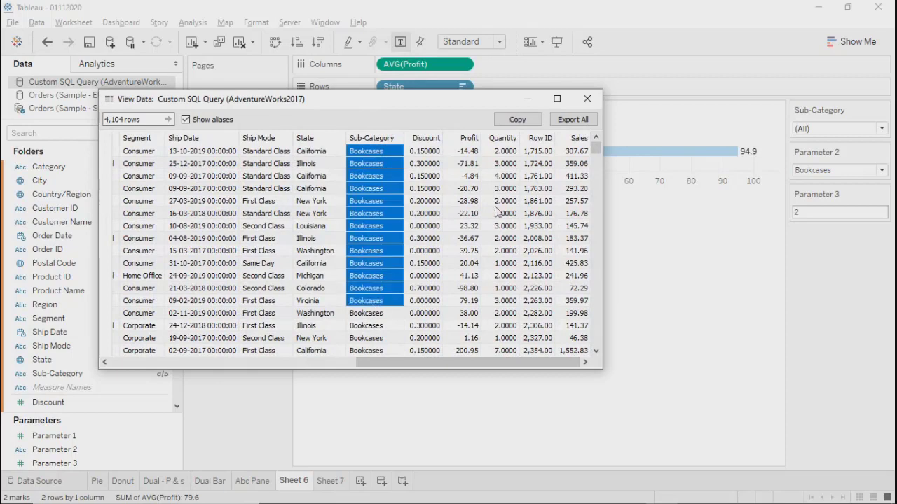
pyautogui.moveTo(596, 145)
pyautogui.mouseDown()
pyautogui.moveTo(593, 362)
pyautogui.moveTo(592, 147)
pyautogui.mouseUp()
pyautogui.click(587, 98)
# Set Parameter 2 to Paper and examine the Sub-Category column in the Custom SQL Query's data.
pyautogui.click(802, 170)
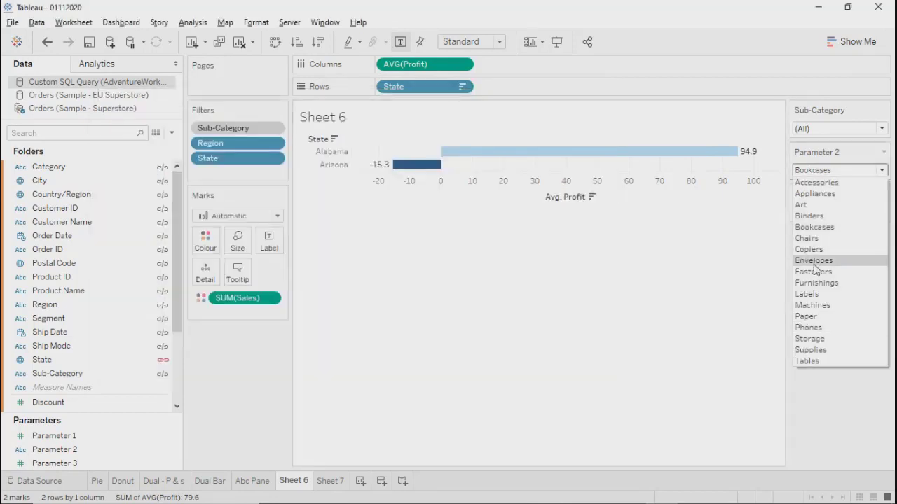
pyautogui.click(811, 318)
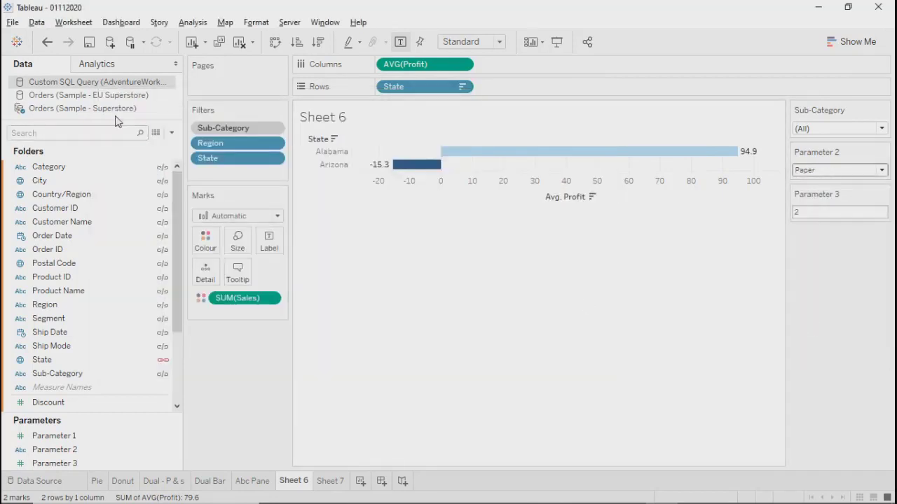
pyautogui.rightClick(126, 83)
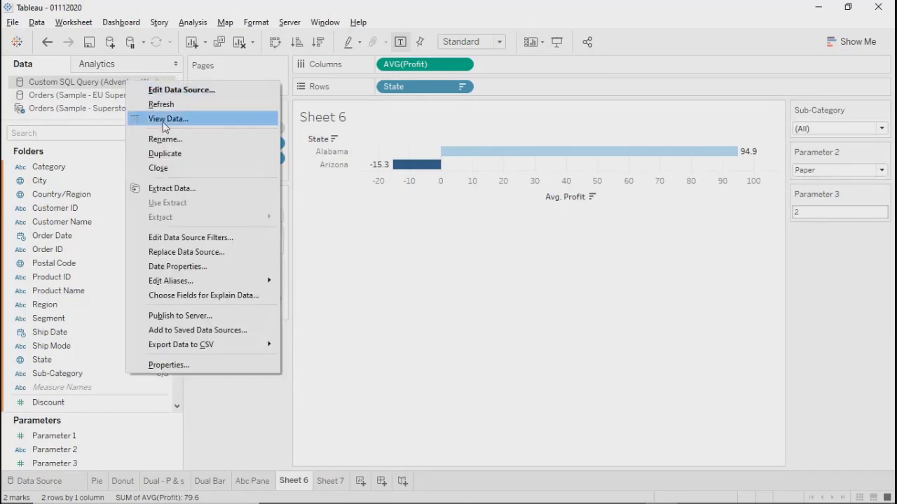
pyautogui.click(163, 118)
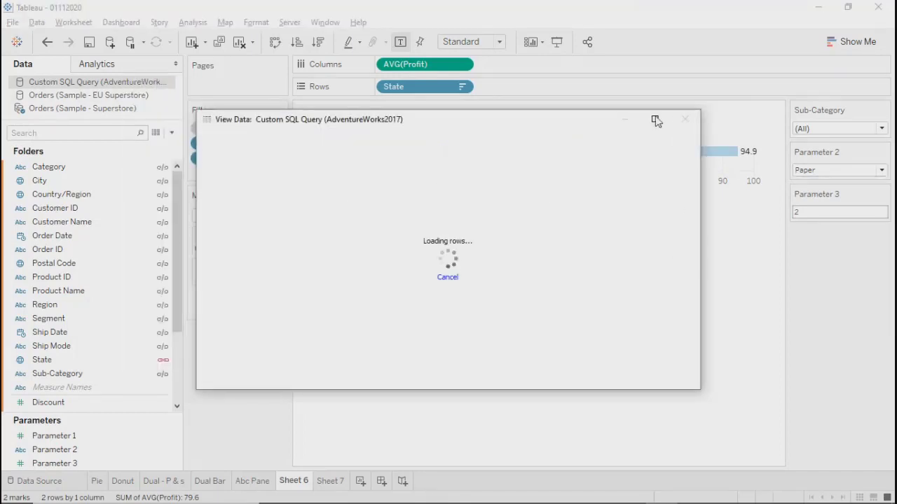
pyautogui.moveTo(319, 383); pyautogui.dragTo(566, 384)
pyautogui.moveTo(464, 171); pyautogui.dragTo(480, 321)
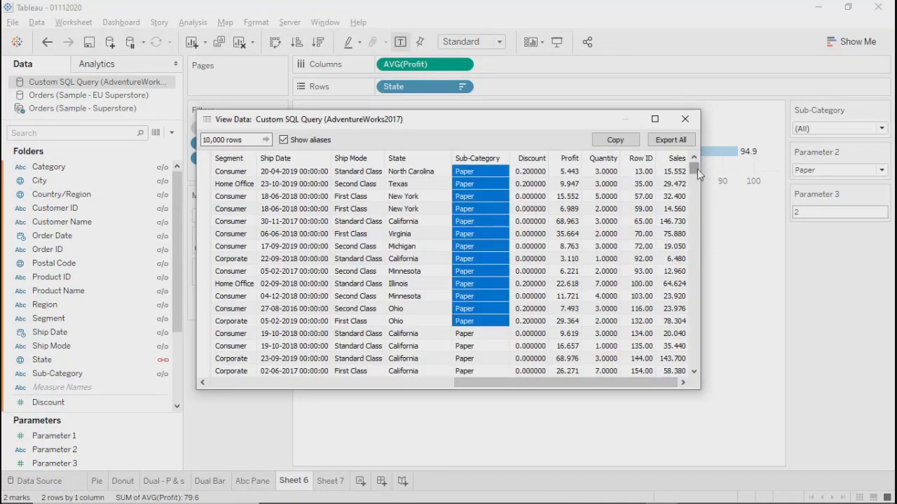
pyautogui.moveTo(696, 176); pyautogui.dragTo(673, 377)
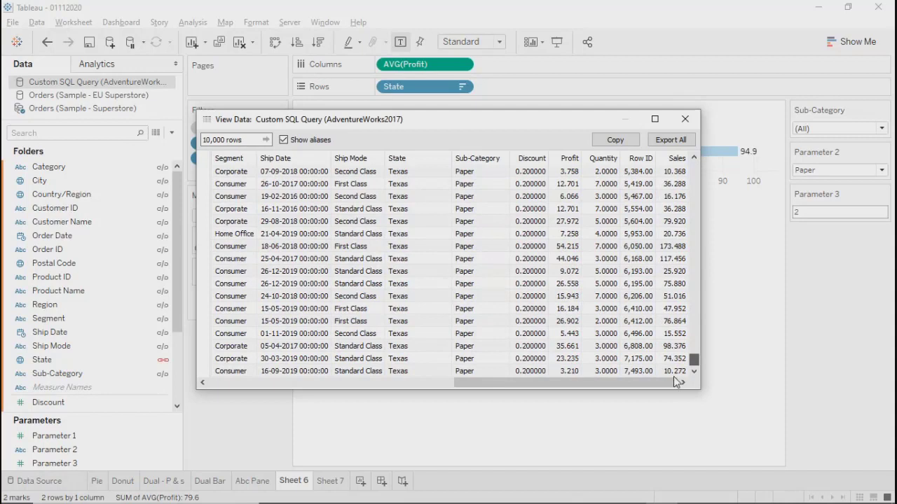
pyautogui.click(684, 121)
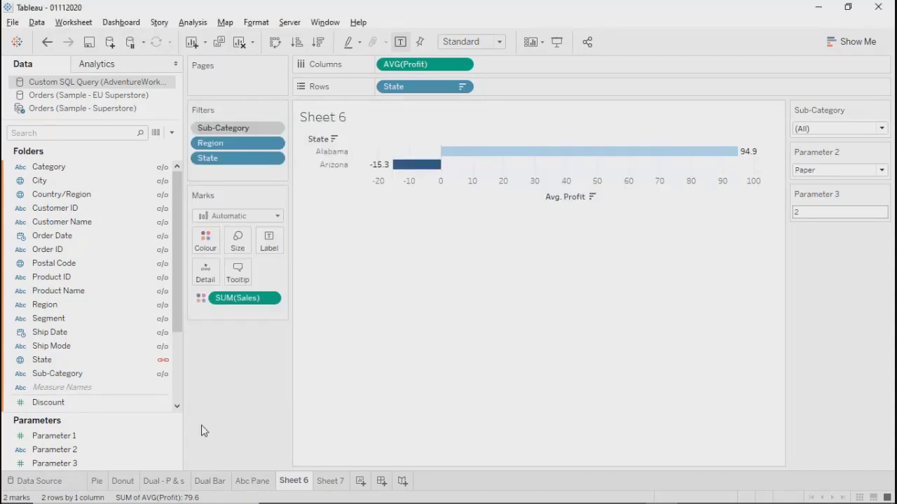
# Switch Parameter 2 on Sheet 6 to Envelopes, to Appliances and back to Envelopes.
pyautogui.click(843, 170)
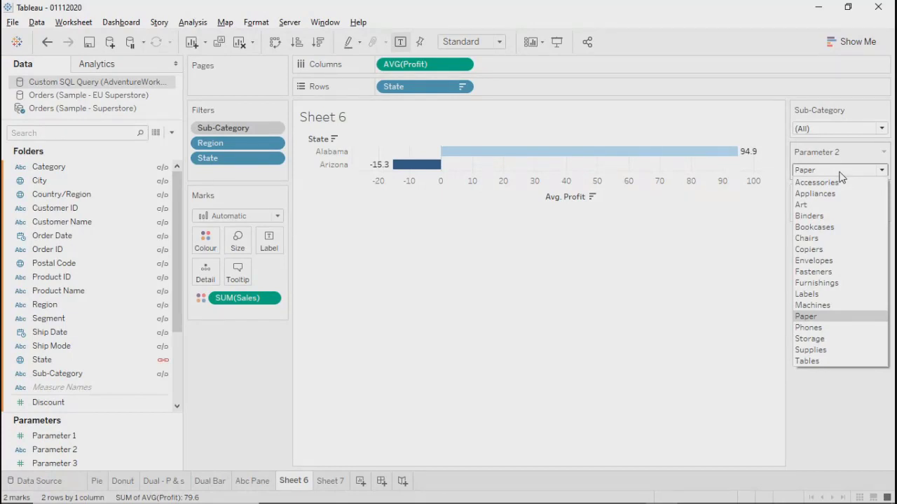
pyautogui.click(825, 260)
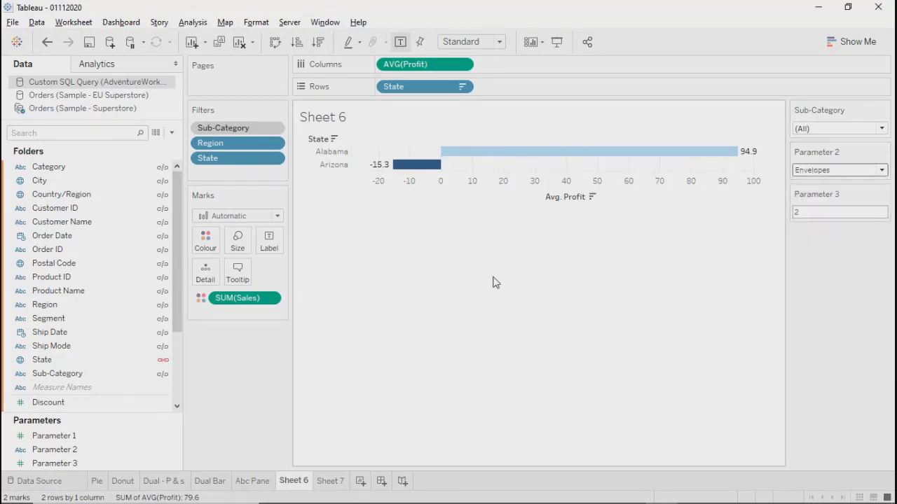
pyautogui.click(855, 171)
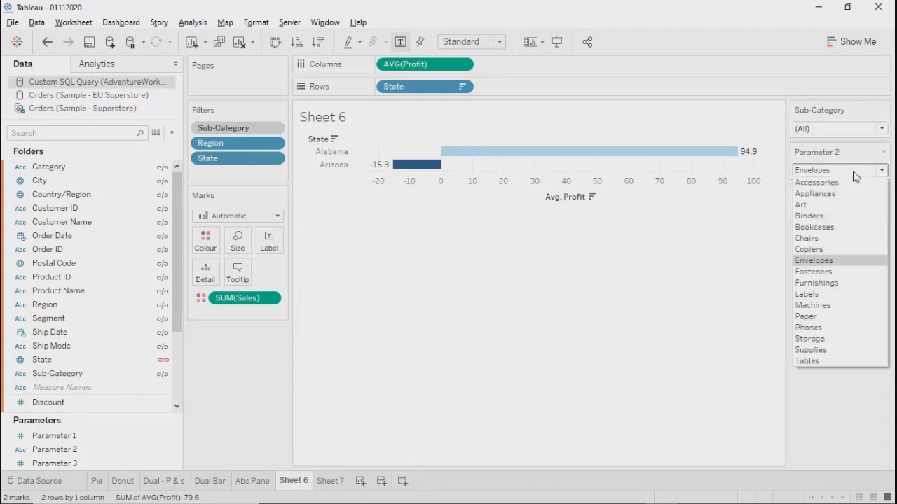
pyautogui.click(817, 194)
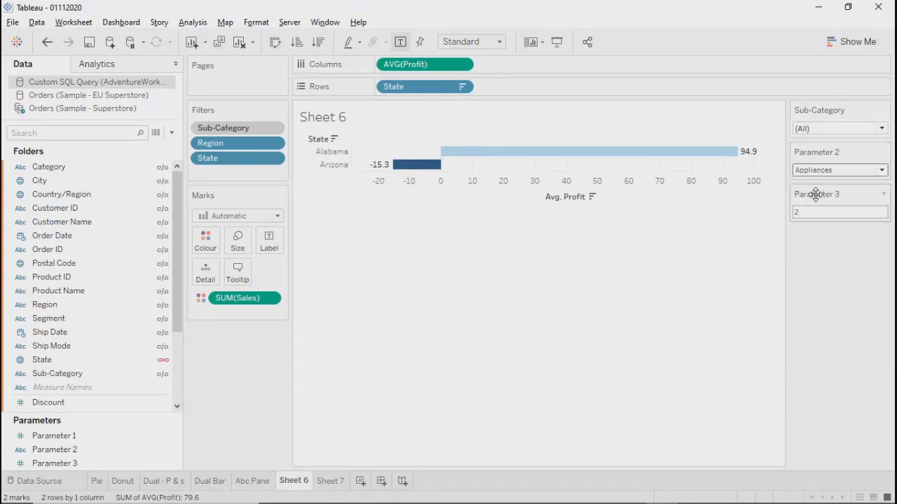
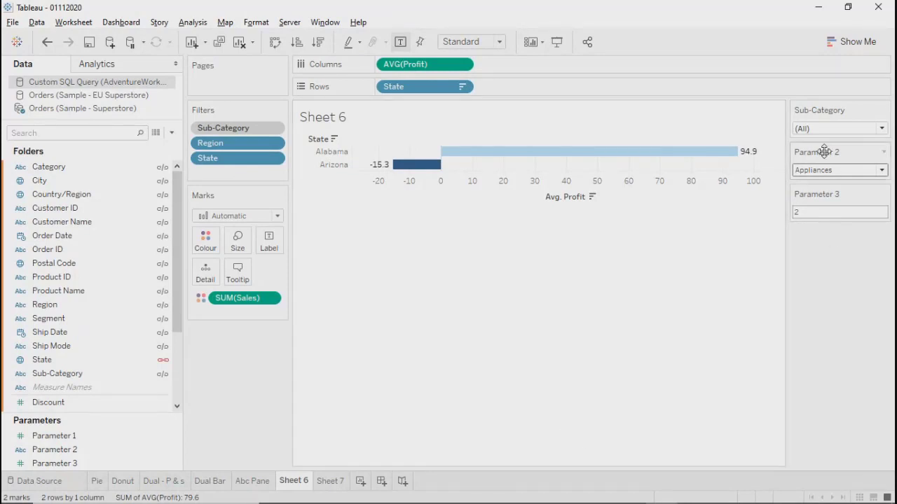
pyautogui.click(817, 171)
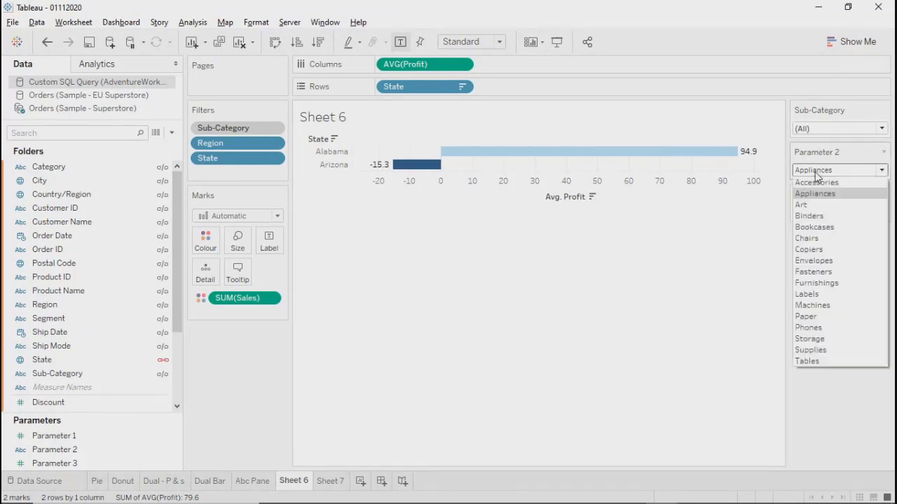
pyautogui.click(812, 260)
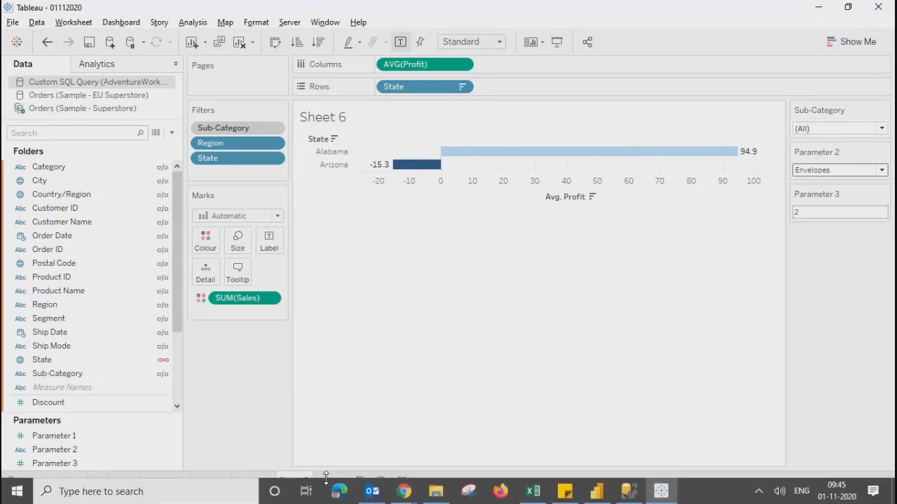
# Go to Sheet 7 and show the Parameter 2 control there.
pyautogui.click(330, 482)
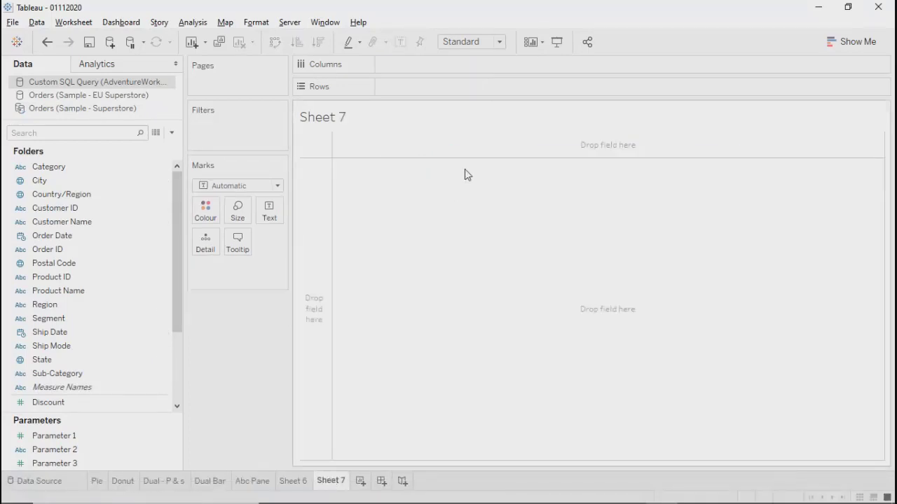
pyautogui.click(56, 463)
pyautogui.rightClick(56, 451)
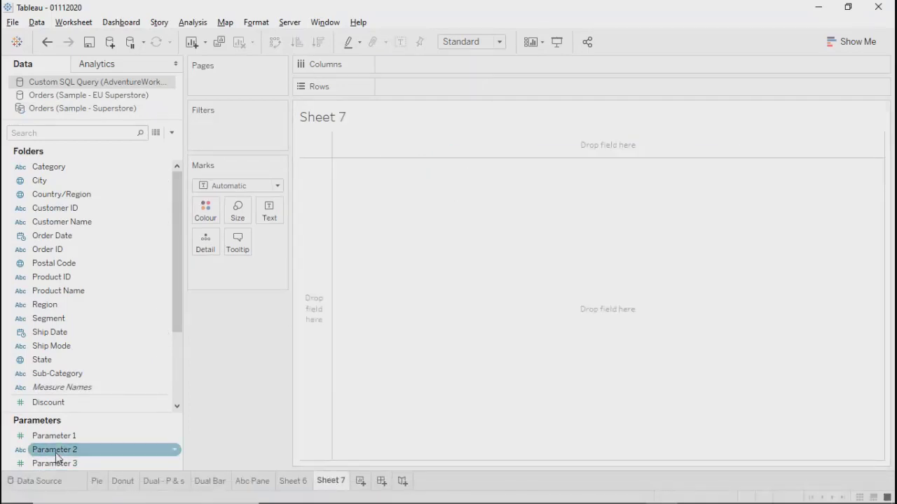
pyautogui.click(99, 234)
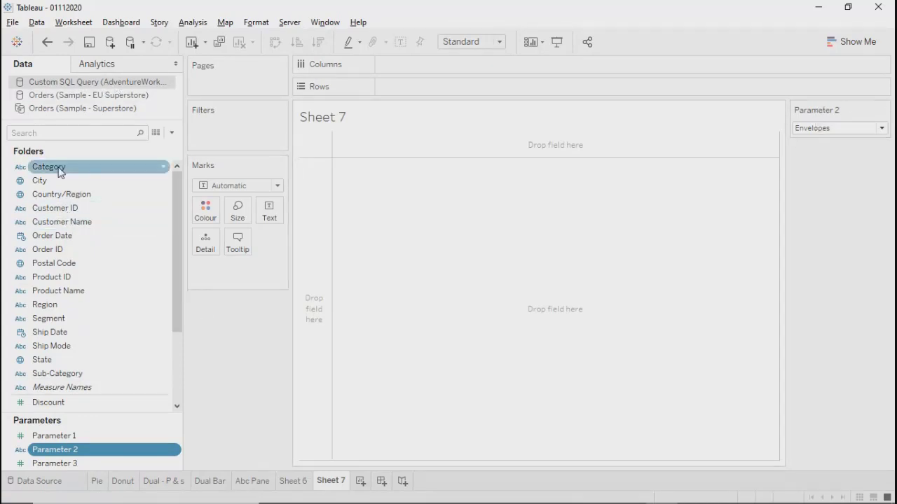
# Build the rows of Sheet 7 from Category, Segment, Sub-Category, Sales and Profit of the Custom SQL Query source.
pyautogui.moveTo(59, 173); pyautogui.dragTo(393, 87)
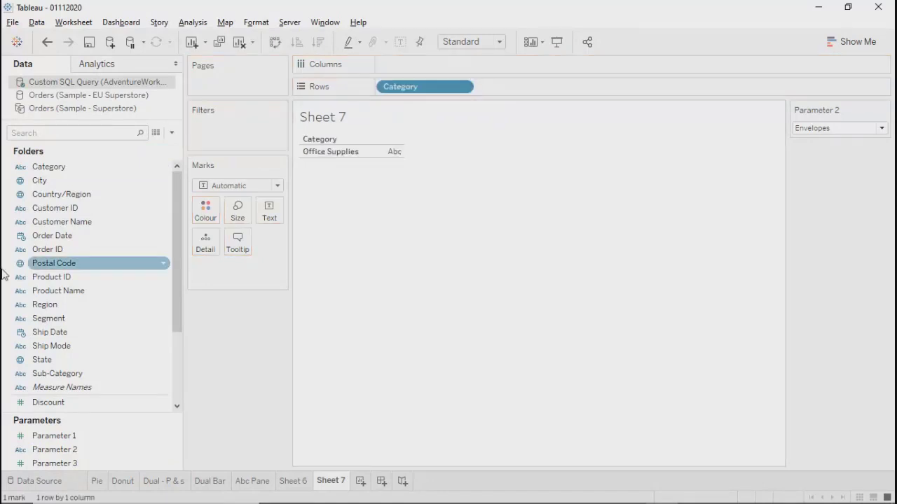
pyautogui.scroll(-3, 90, 364)
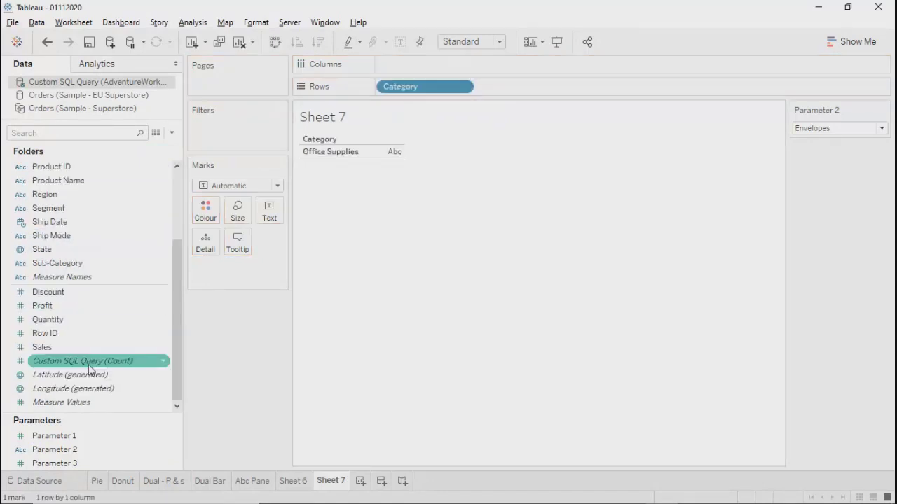
pyautogui.click(70, 264)
pyautogui.moveTo(70, 264); pyautogui.dragTo(497, 91)
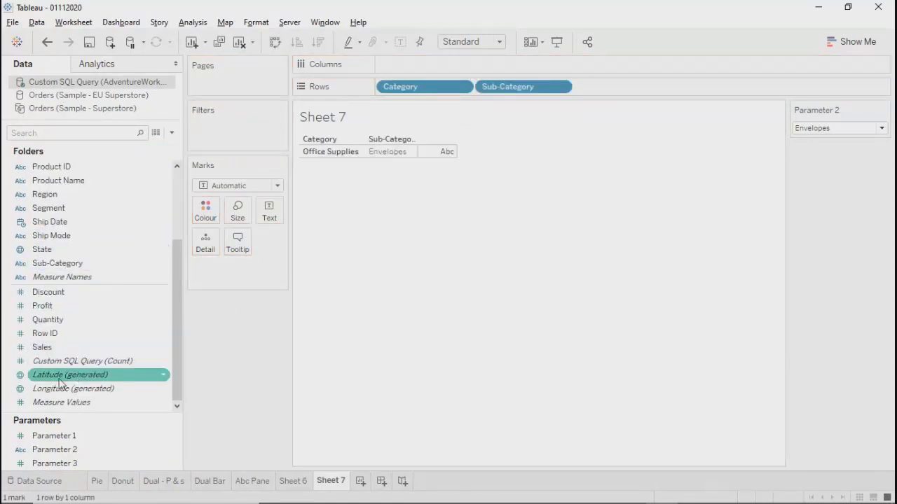
pyautogui.moveTo(51, 350); pyautogui.dragTo(633, 87)
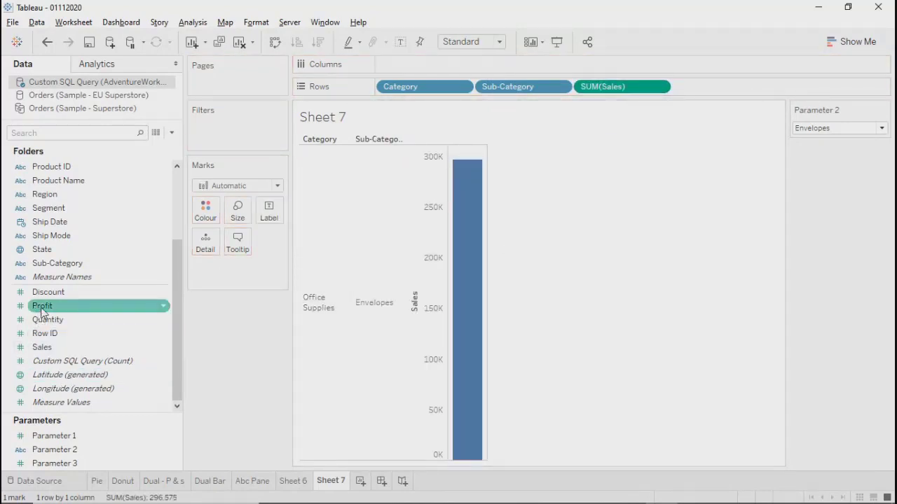
pyautogui.moveTo(42, 306); pyautogui.dragTo(702, 88)
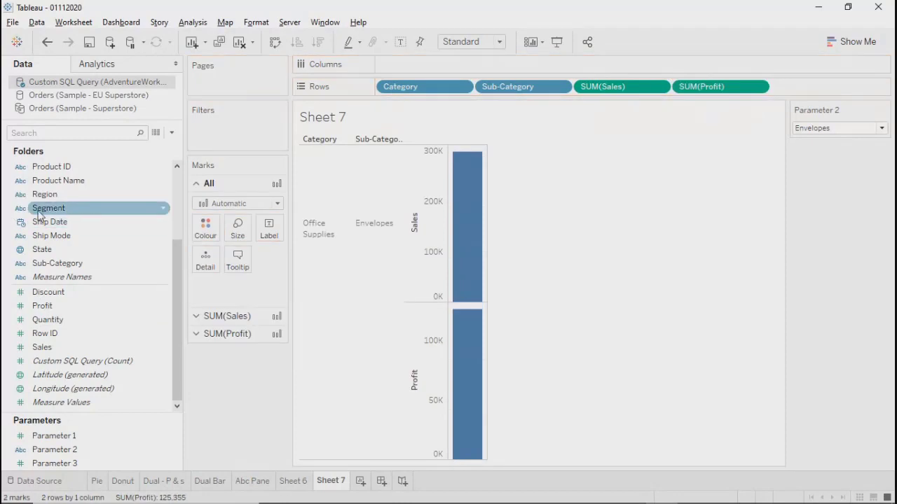
pyautogui.moveTo(44, 217); pyautogui.dragTo(473, 85)
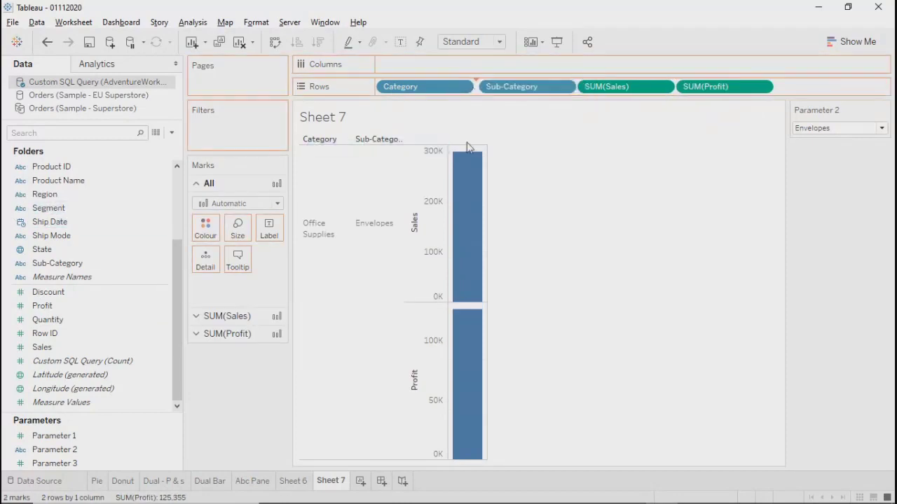
# Convert the Sheet 7 bar charts into a text table with Show Me.
pyautogui.click(852, 41)
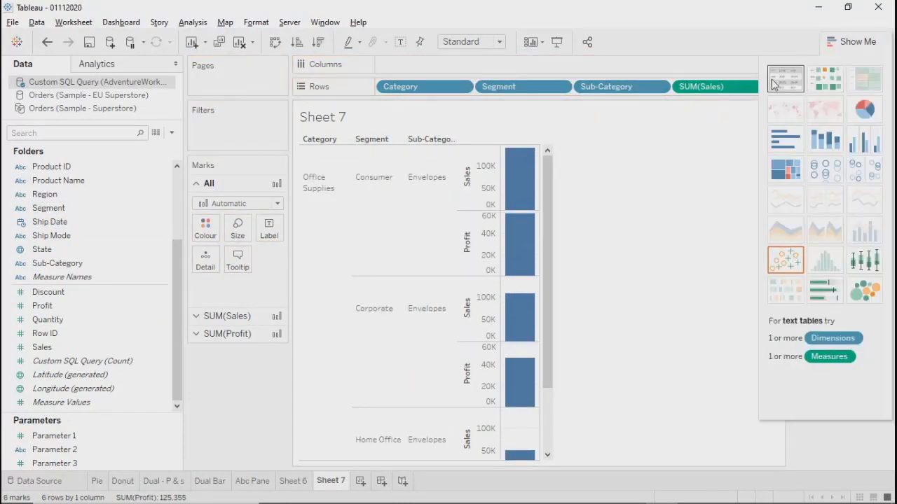
pyautogui.click(773, 84)
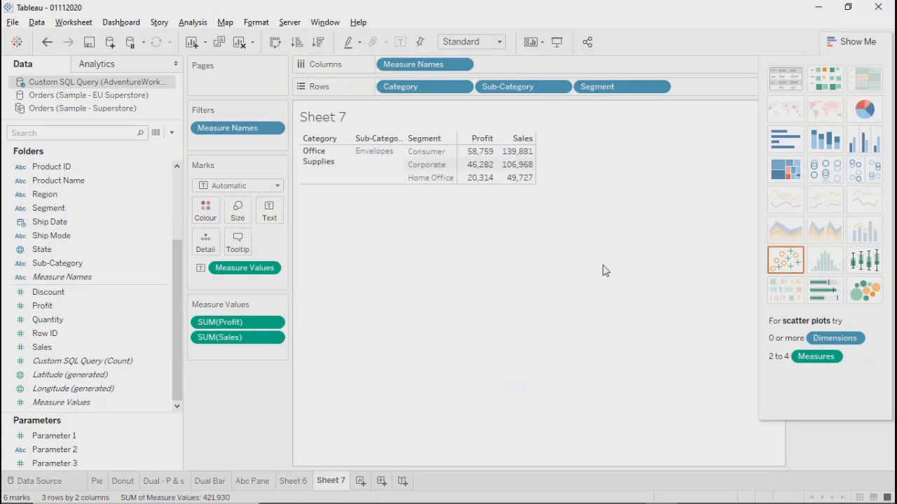
pyautogui.click(851, 41)
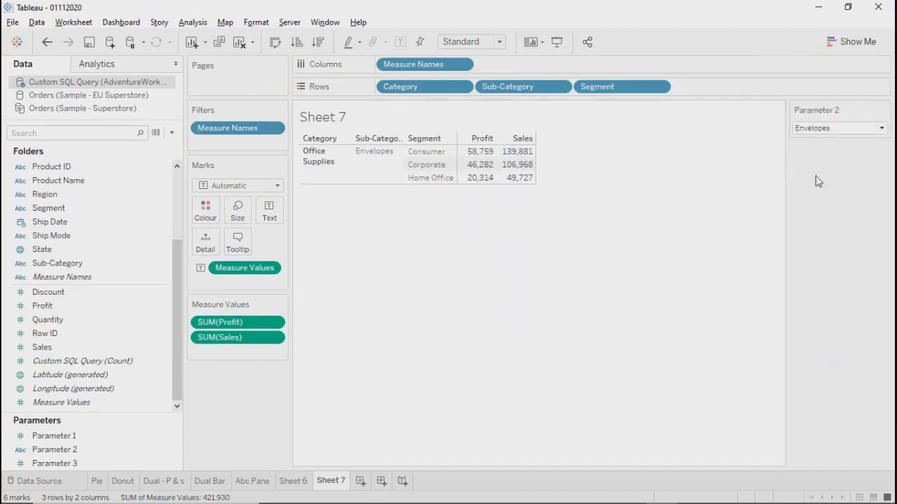
# Switch Parameter 2 through Labels, Storage, Supplies and Appliances to examine the Sheet 7 table, and compare it with Sheet 6.
pyautogui.click(827, 129)
pyautogui.click(805, 257)
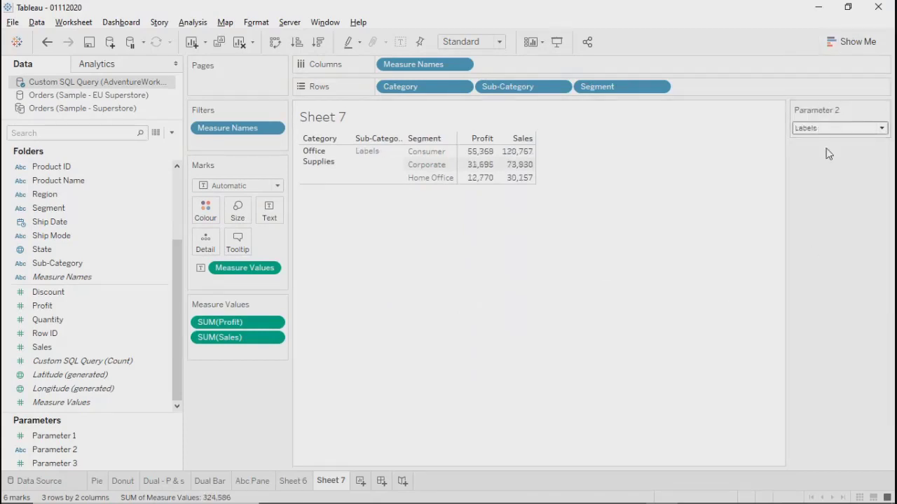
pyautogui.click(828, 128)
pyautogui.click(810, 301)
pyautogui.click(828, 130)
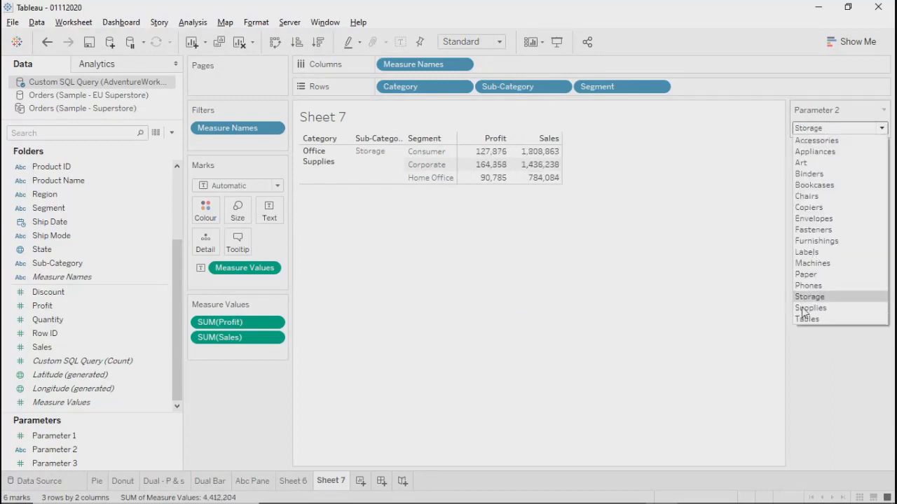
pyautogui.click(803, 309)
pyautogui.click(829, 128)
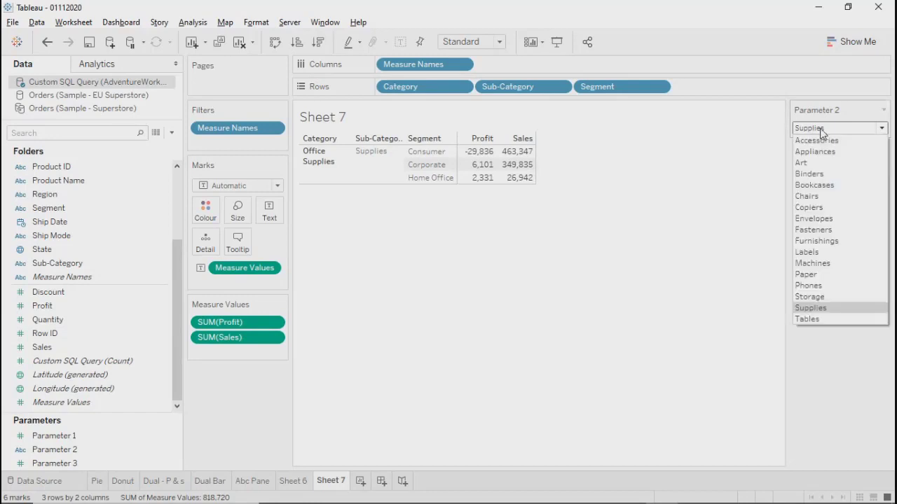
pyautogui.press('Escape')
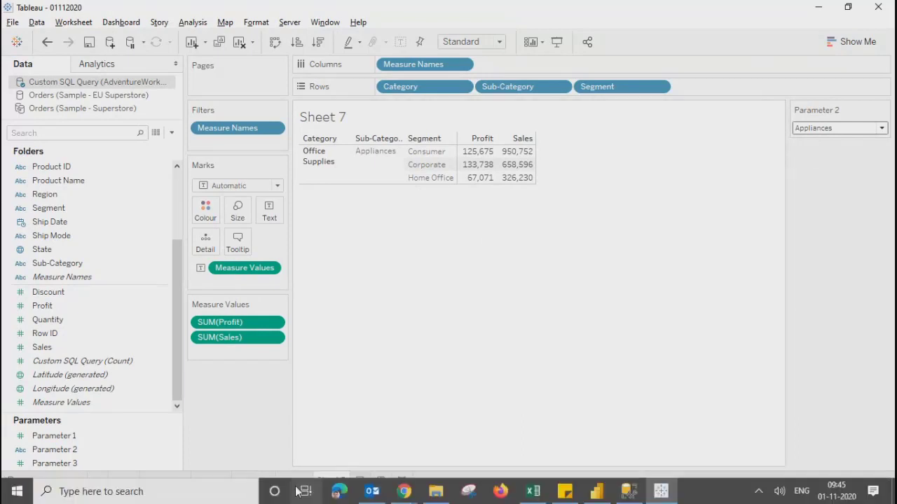
pyautogui.click(293, 483)
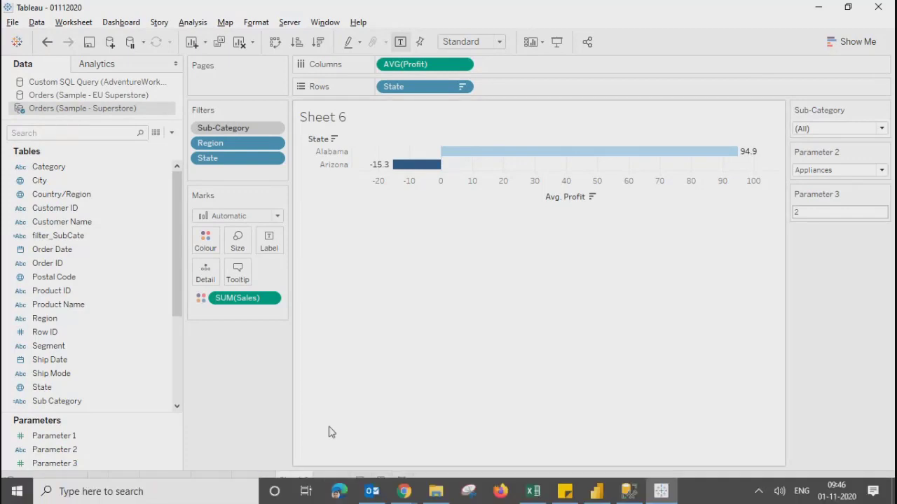
pyautogui.click(328, 481)
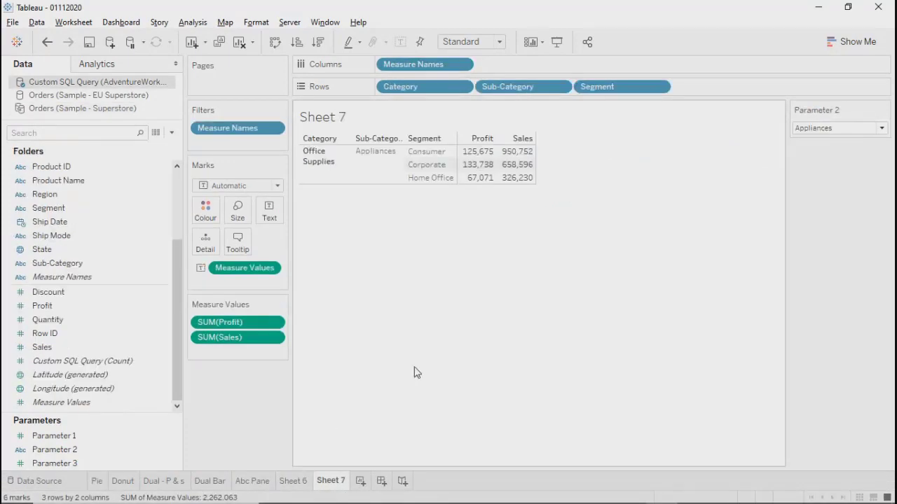
# Cycle Parameter 2 on Sheet 7 through Copiers, Supplies and Machines, and finish on Copiers.
pyautogui.click(822, 129)
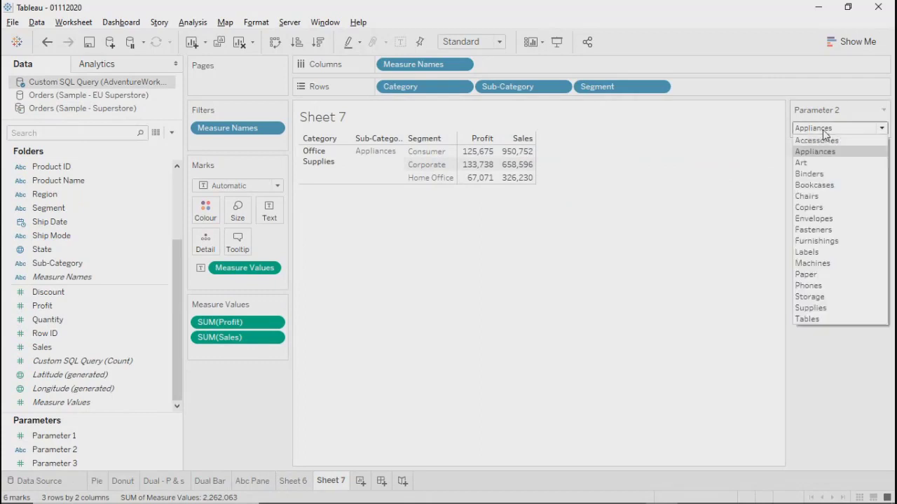
pyautogui.click(822, 209)
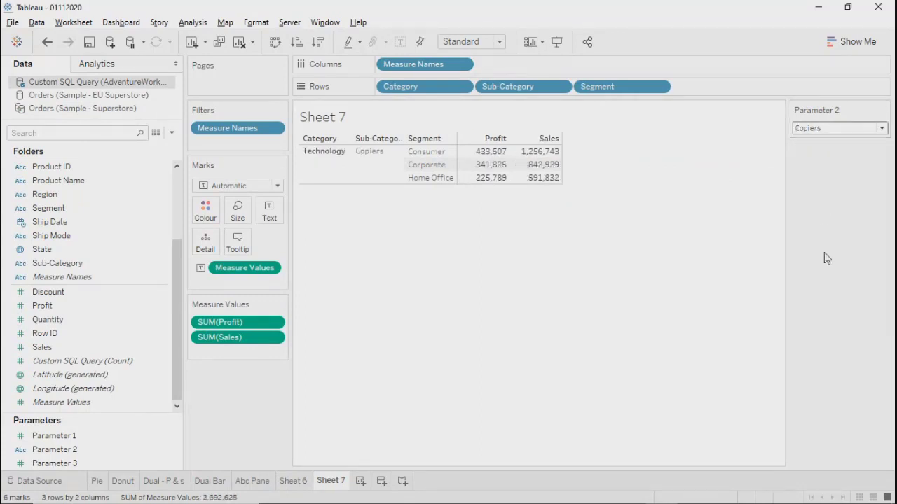
pyautogui.click(855, 130)
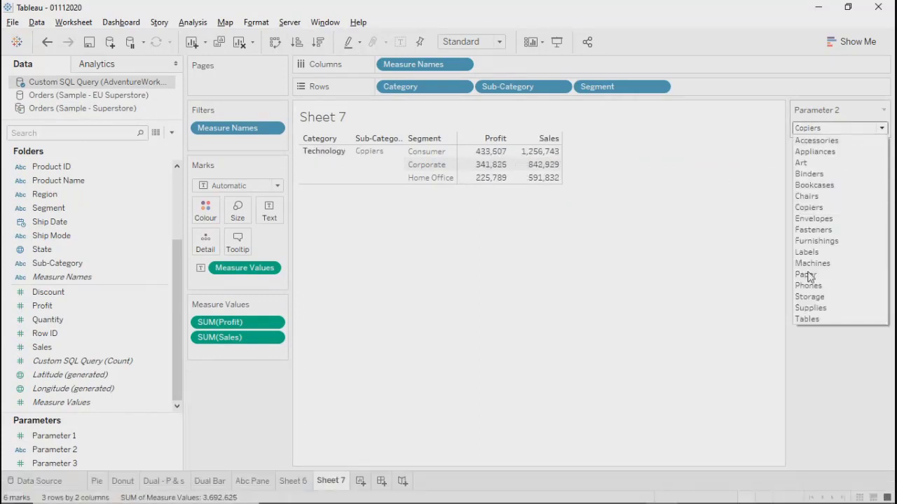
pyautogui.click(810, 308)
pyautogui.click(822, 129)
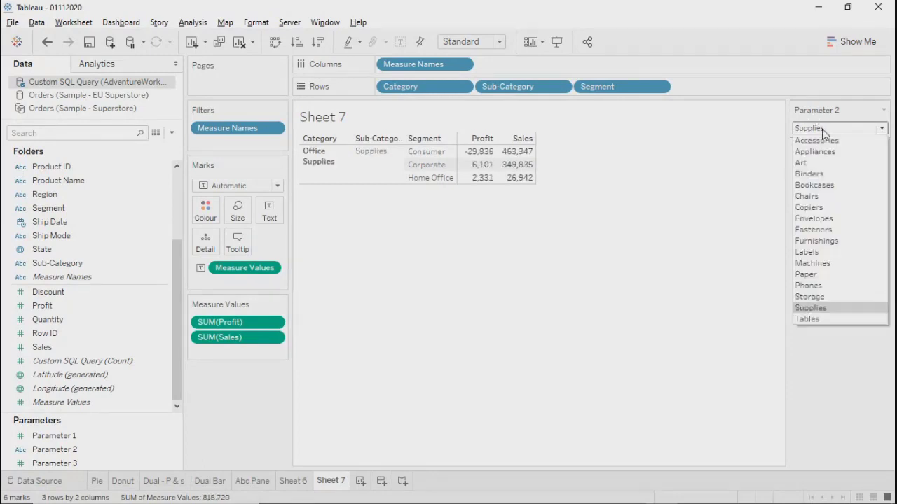
pyautogui.click(814, 264)
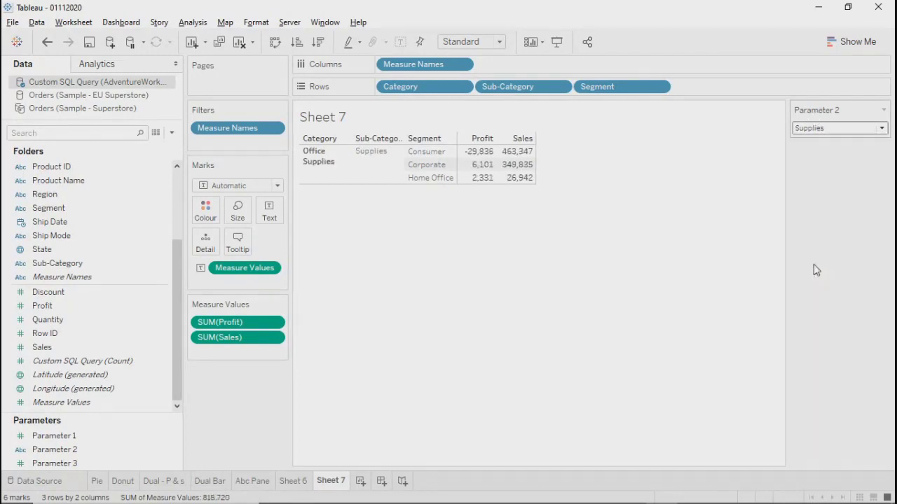
pyautogui.click(824, 134)
pyautogui.click(807, 207)
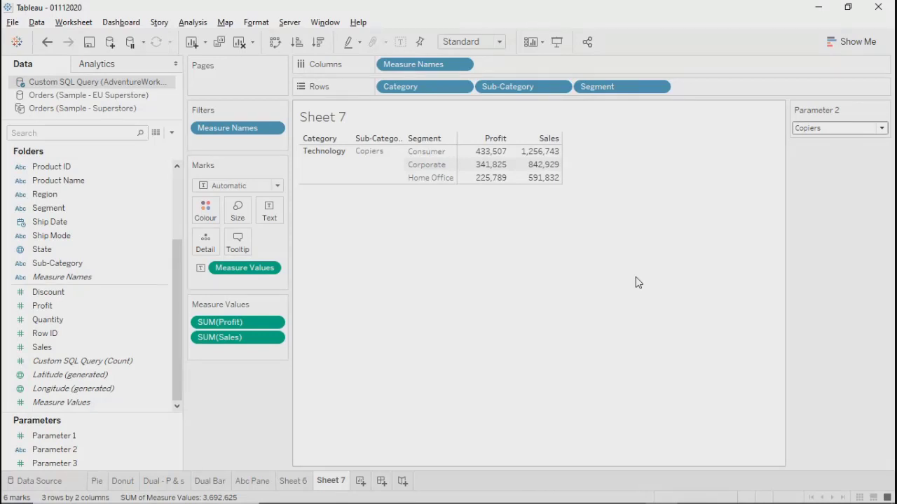
# Look through the Abc Pane, Dual Bar, Dual - P & s, Donut and Pie sheets and return to Sheet 6.
pyautogui.click(293, 481)
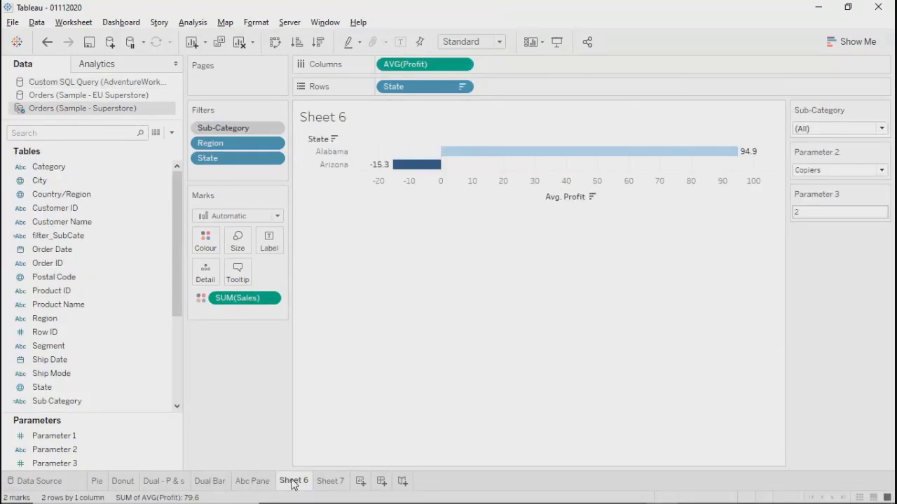
pyautogui.click(245, 483)
pyautogui.click(216, 485)
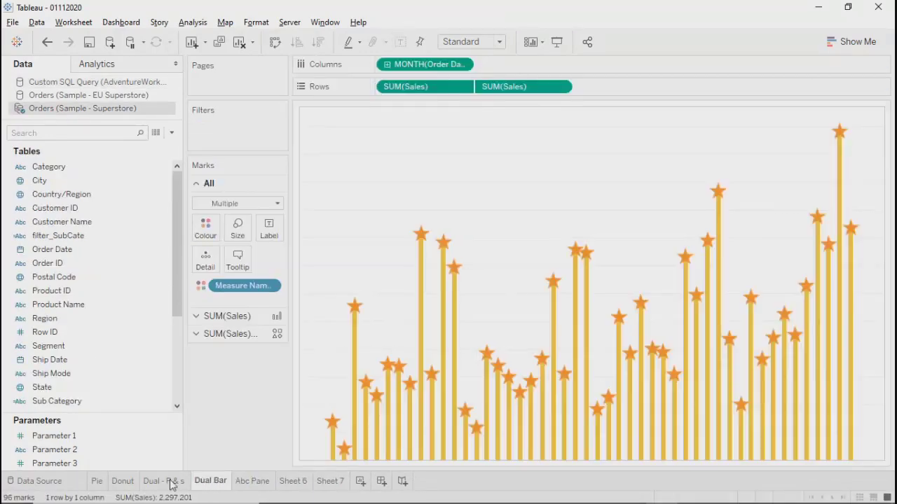
pyautogui.click(170, 485)
pyautogui.click(117, 483)
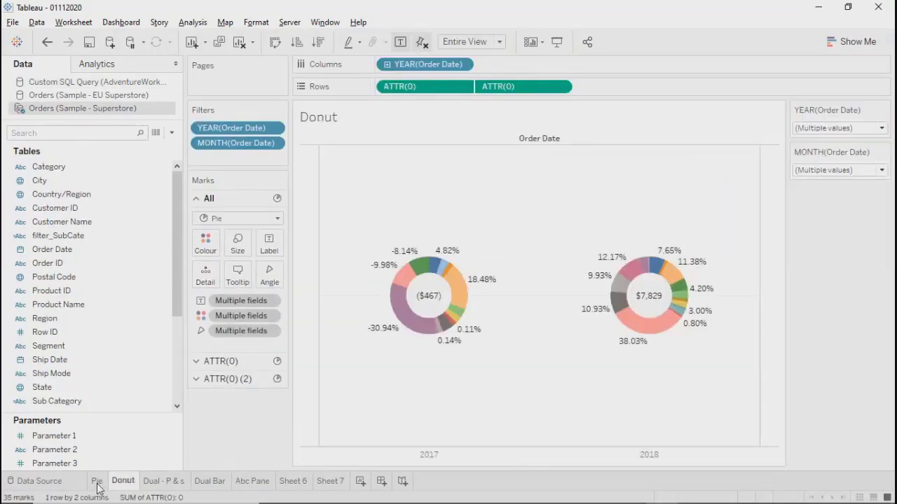
pyautogui.click(96, 482)
pyautogui.click(293, 480)
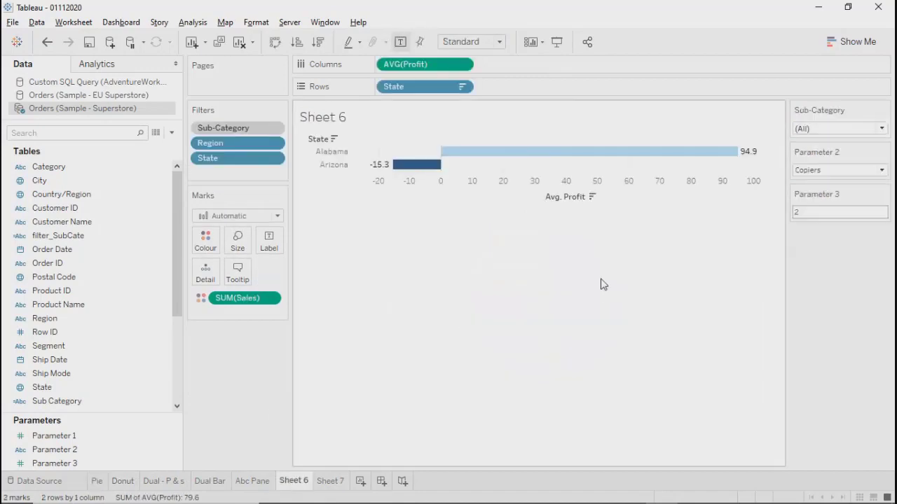
# Return to Sheet 7, check the online meeting window in the browser, and switch back to Tableau.
pyautogui.click(330, 480)
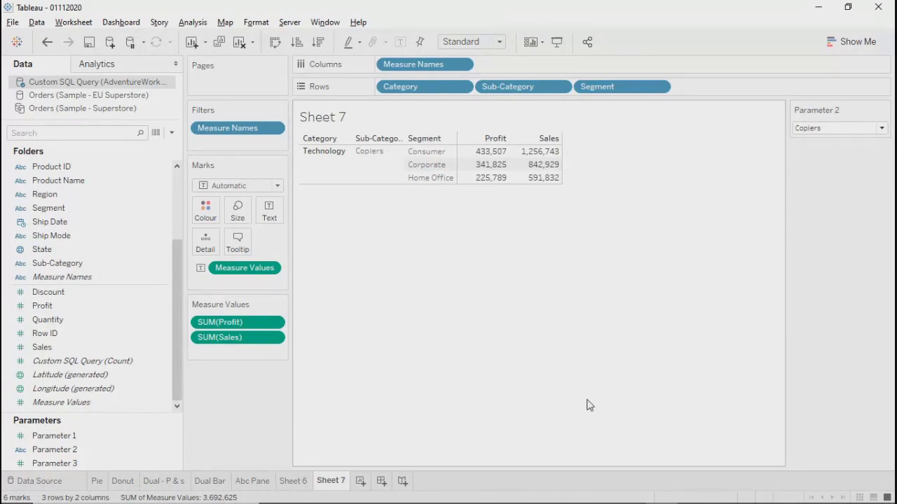
pyautogui.moveTo(408, 501)
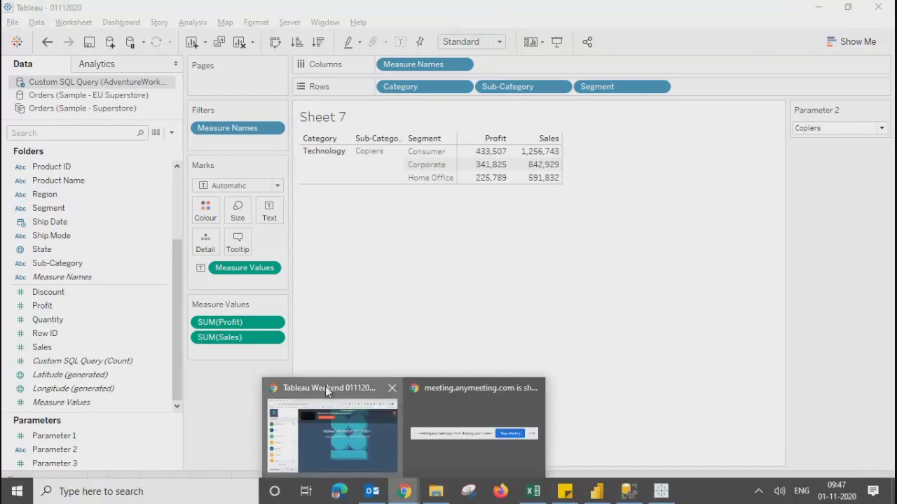
pyautogui.click(325, 389)
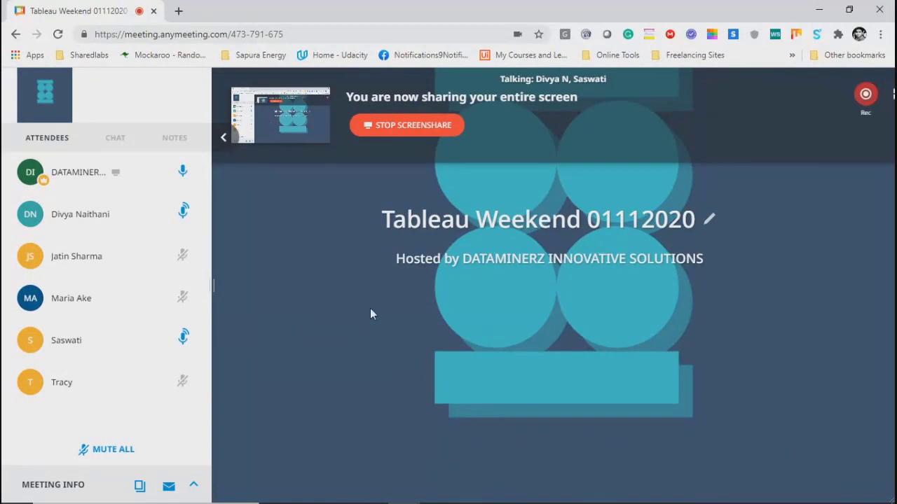
pyautogui.click(824, 16)
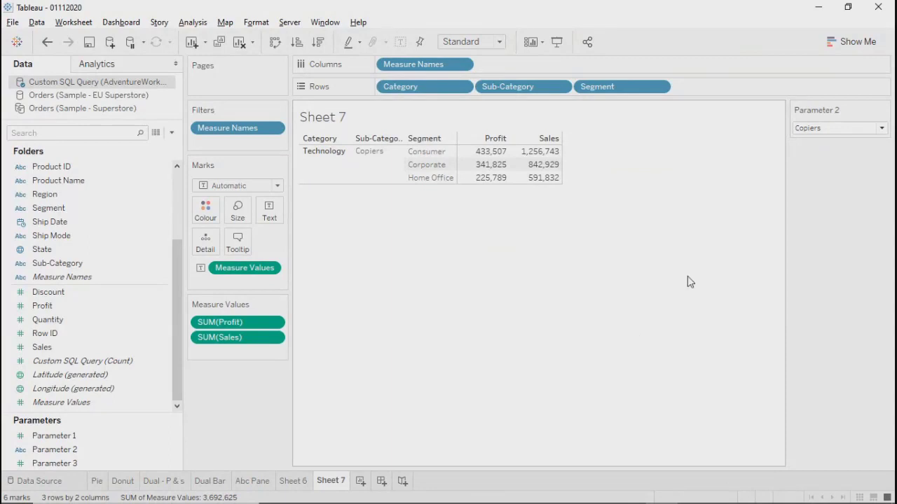
# Open the Custom SQL Query data source, list its fields as metadata, and enlarge the field area.
pyautogui.click(46, 482)
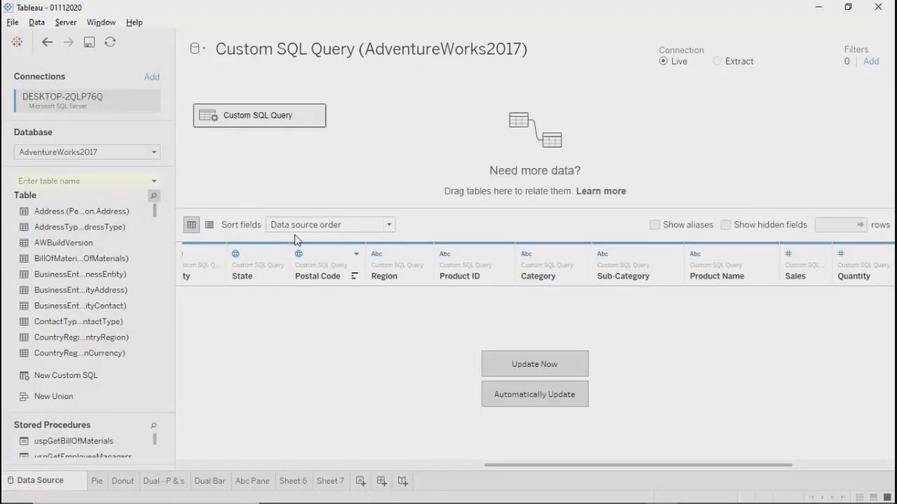
pyautogui.click(208, 225)
pyautogui.moveTo(451, 209); pyautogui.dragTo(447, 123)
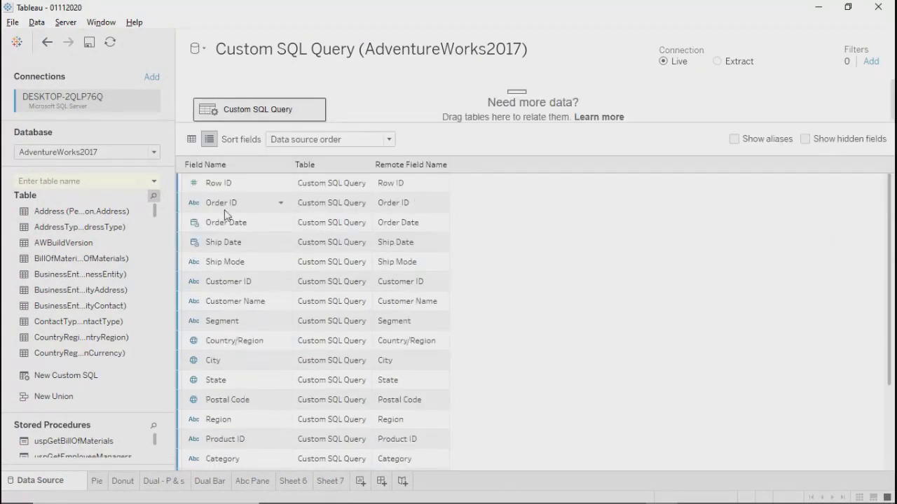
# Inspect the field sort options in the metadata list and data grid, leaving the order as Data source order.
pyautogui.click(368, 139)
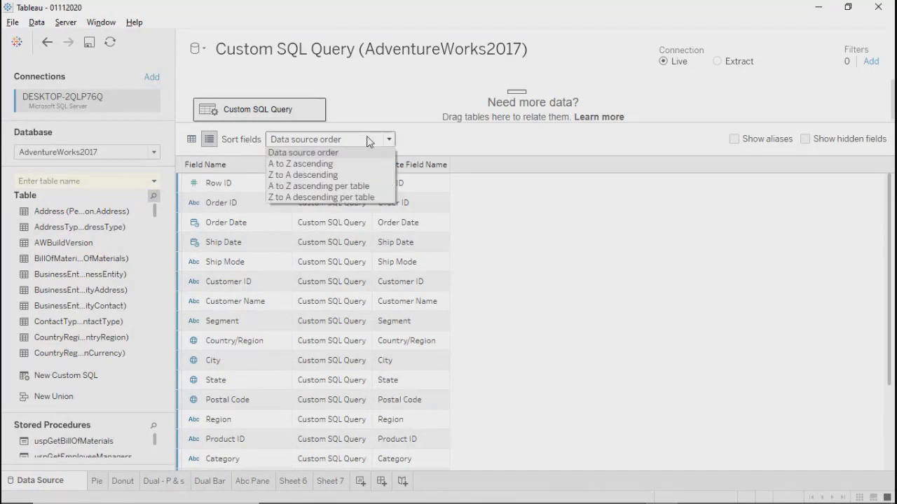
pyautogui.click(724, 144)
pyautogui.click(191, 139)
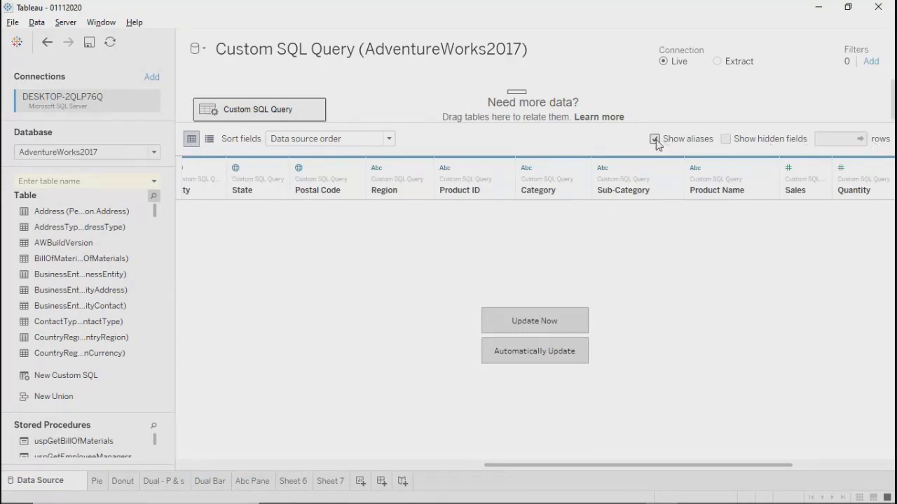
pyautogui.click(372, 139)
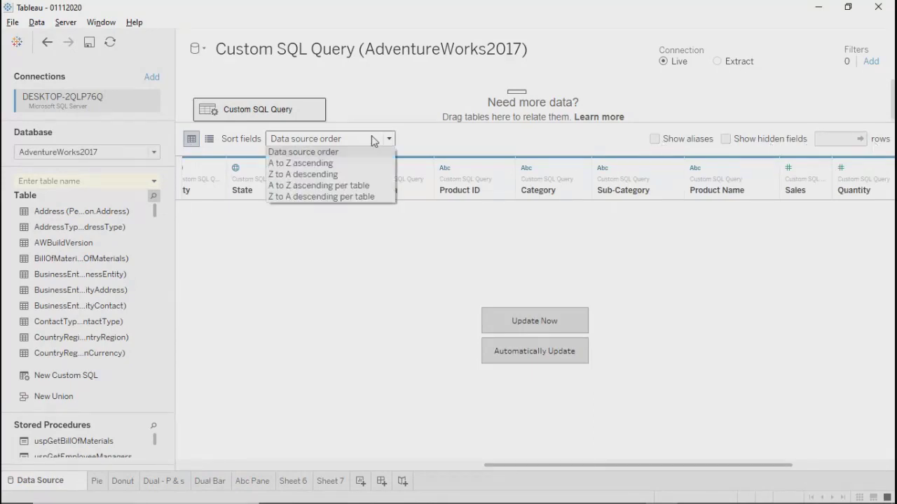
pyautogui.click(372, 140)
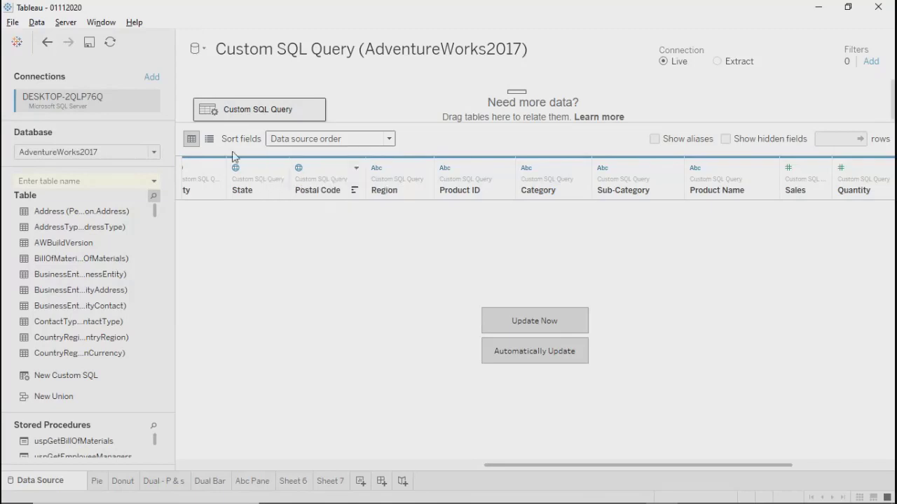
# Examine the full metadata list of the Custom SQL Query, including field names, tables and remote field names.
pyautogui.click(209, 141)
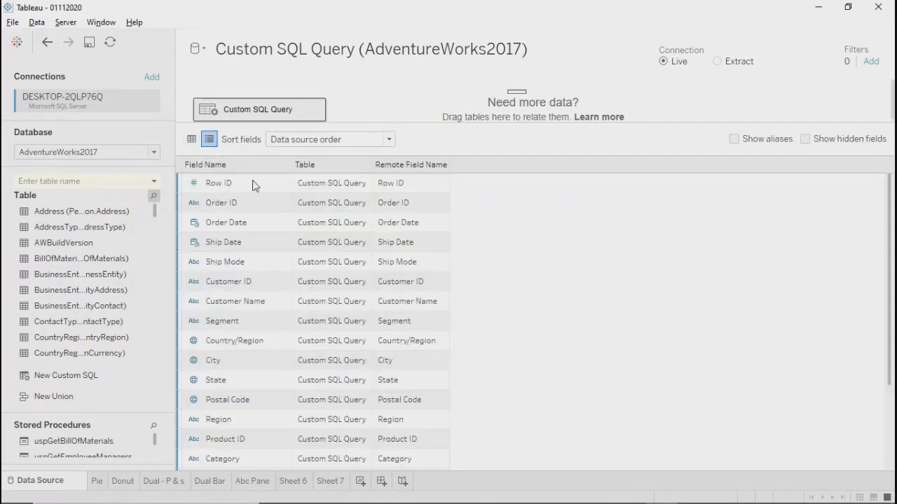
pyautogui.scroll(-3, 486, 402)
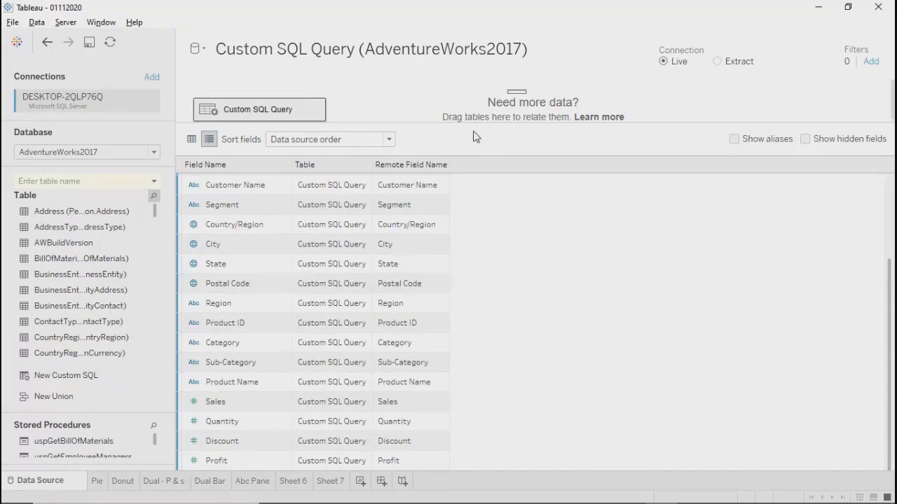
pyautogui.scroll(3, 241, 392)
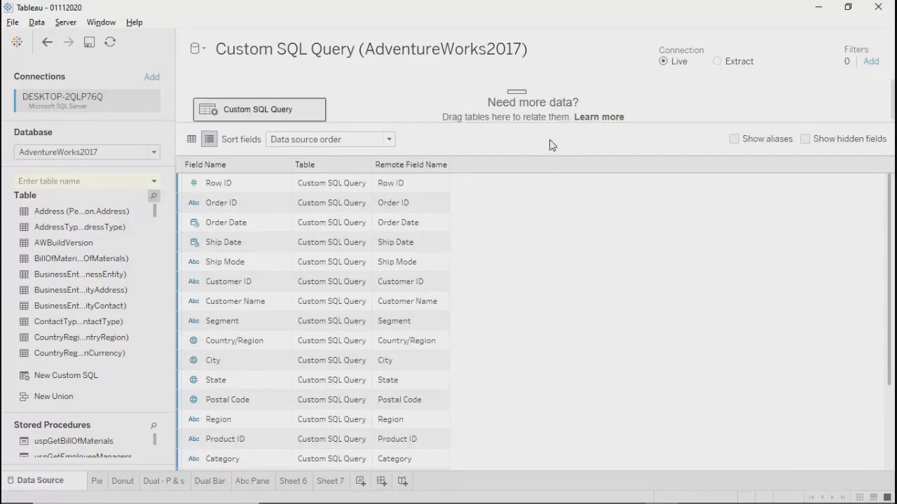
# Show the data grid and look through the data type and Geographic Role options for Product ID.
pyautogui.click(190, 139)
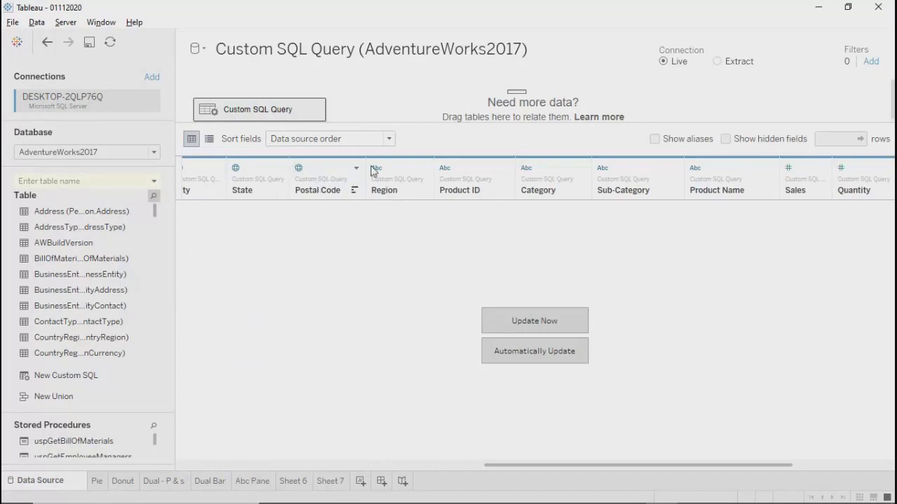
pyautogui.click(445, 170)
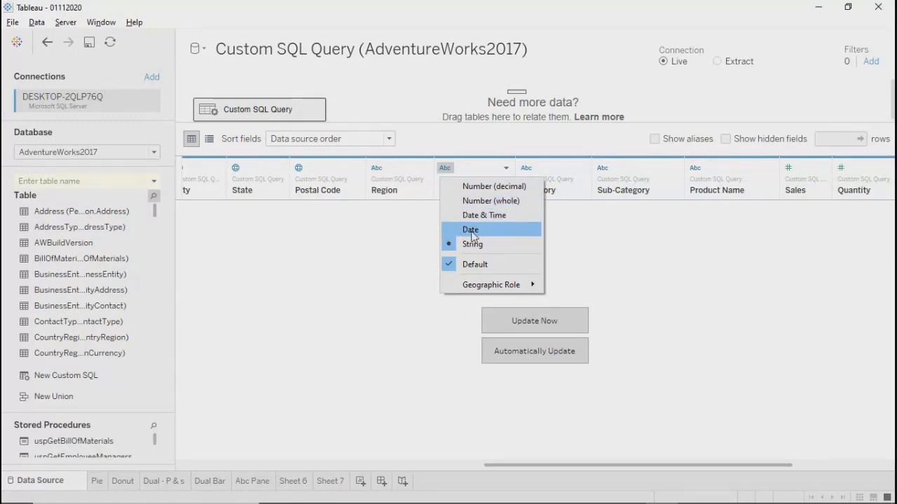
pyautogui.moveTo(472, 286)
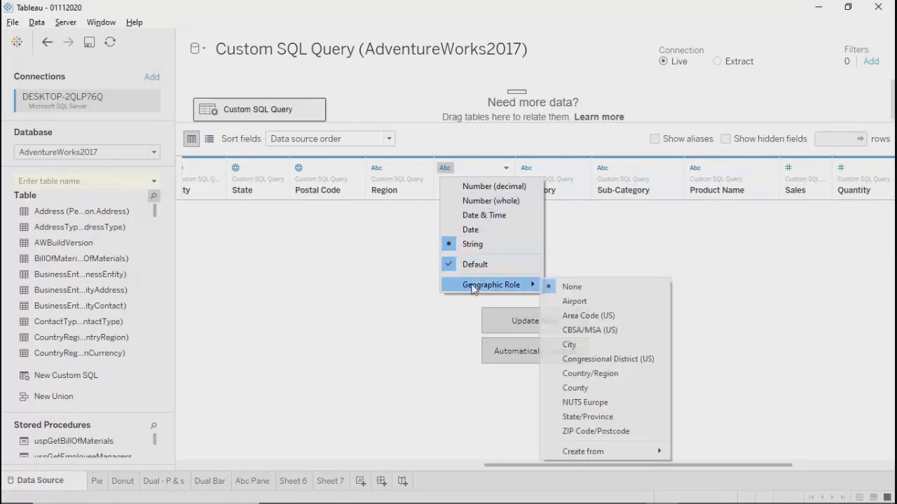